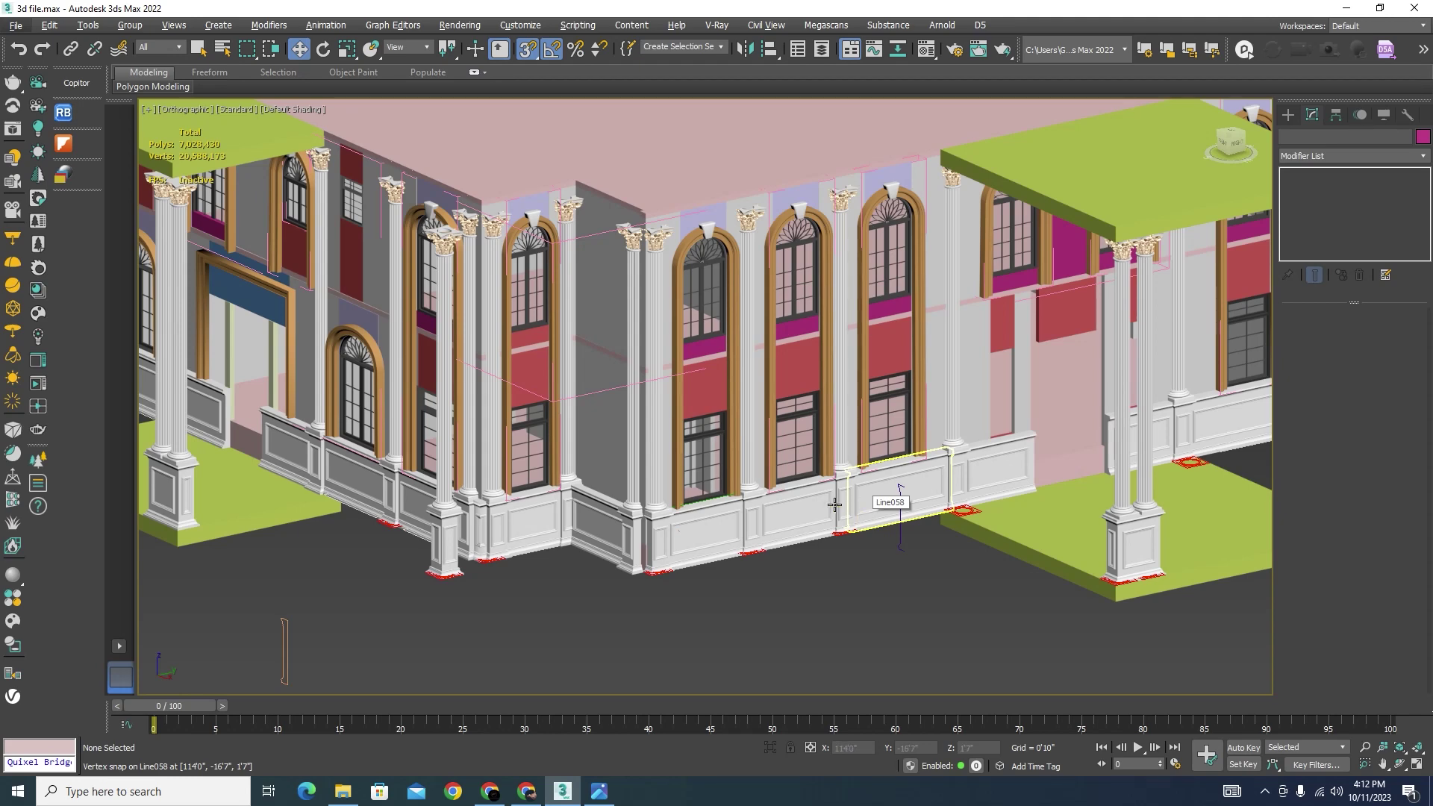
Step: Examine the plinth panels below the front windows by selecting them, and compare with the villa facade reference photo
scroll(834, 505, "up", 5)
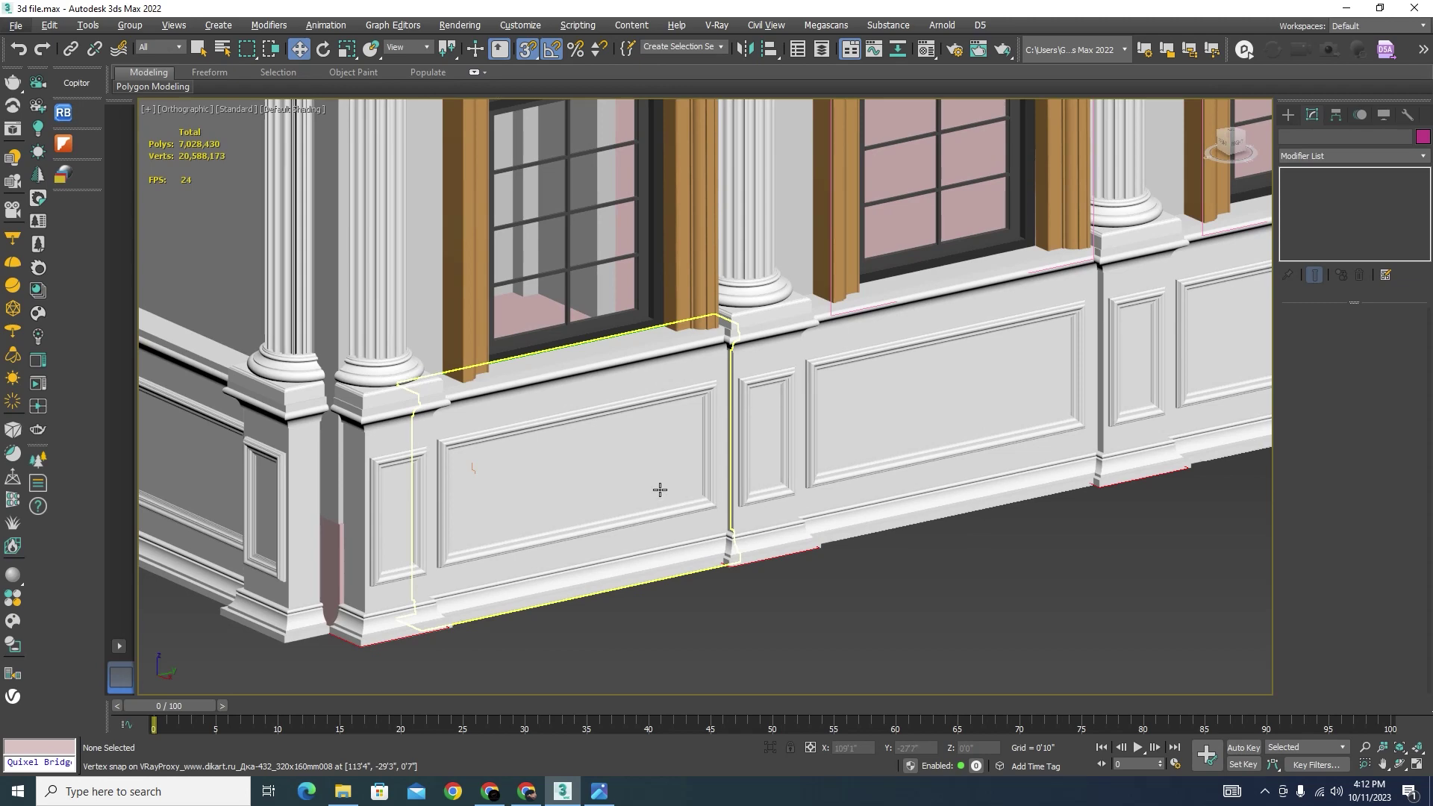
left_click(660, 489)
left_click(951, 378, "ctrl")
scroll(950, 378, "down", 3)
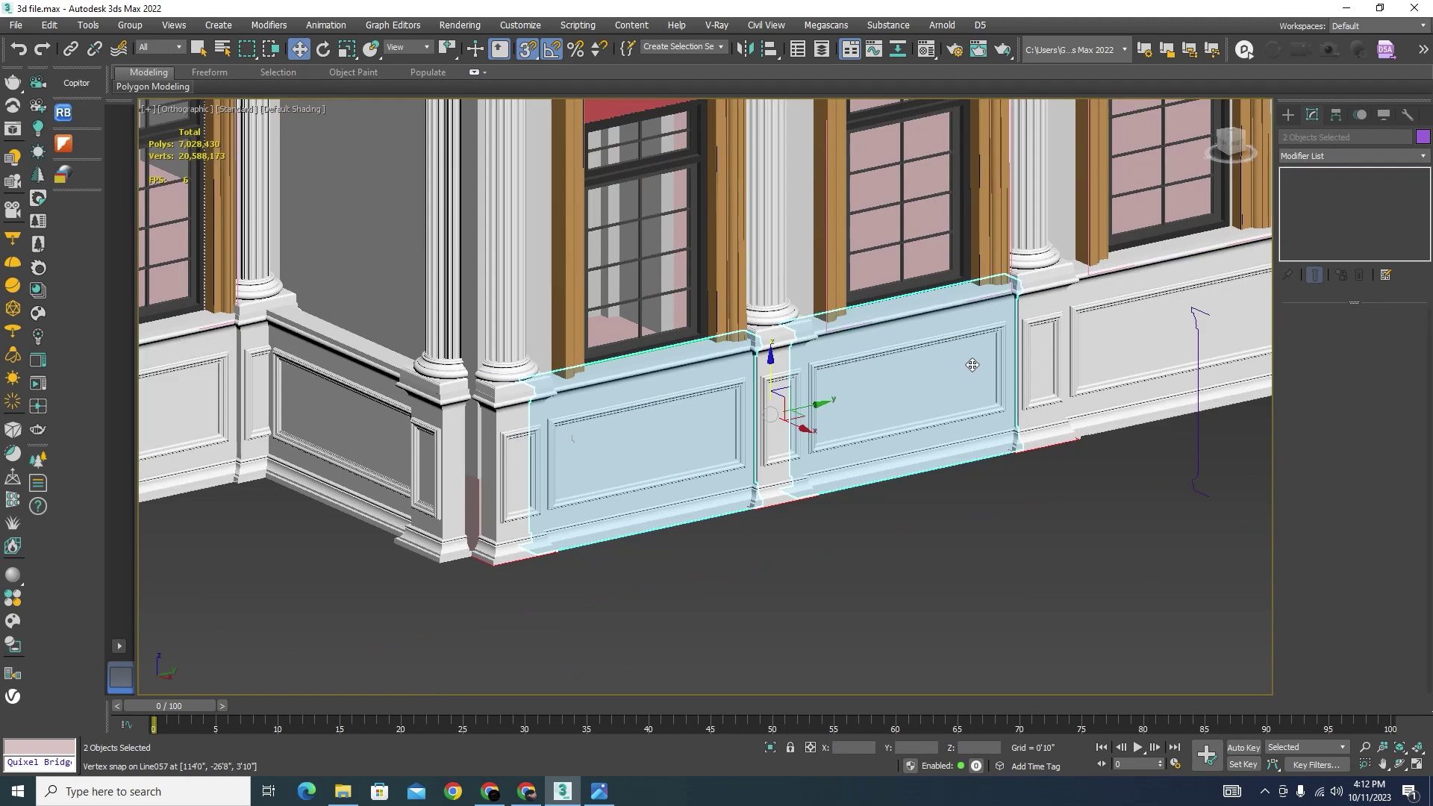
left_click(1111, 340)
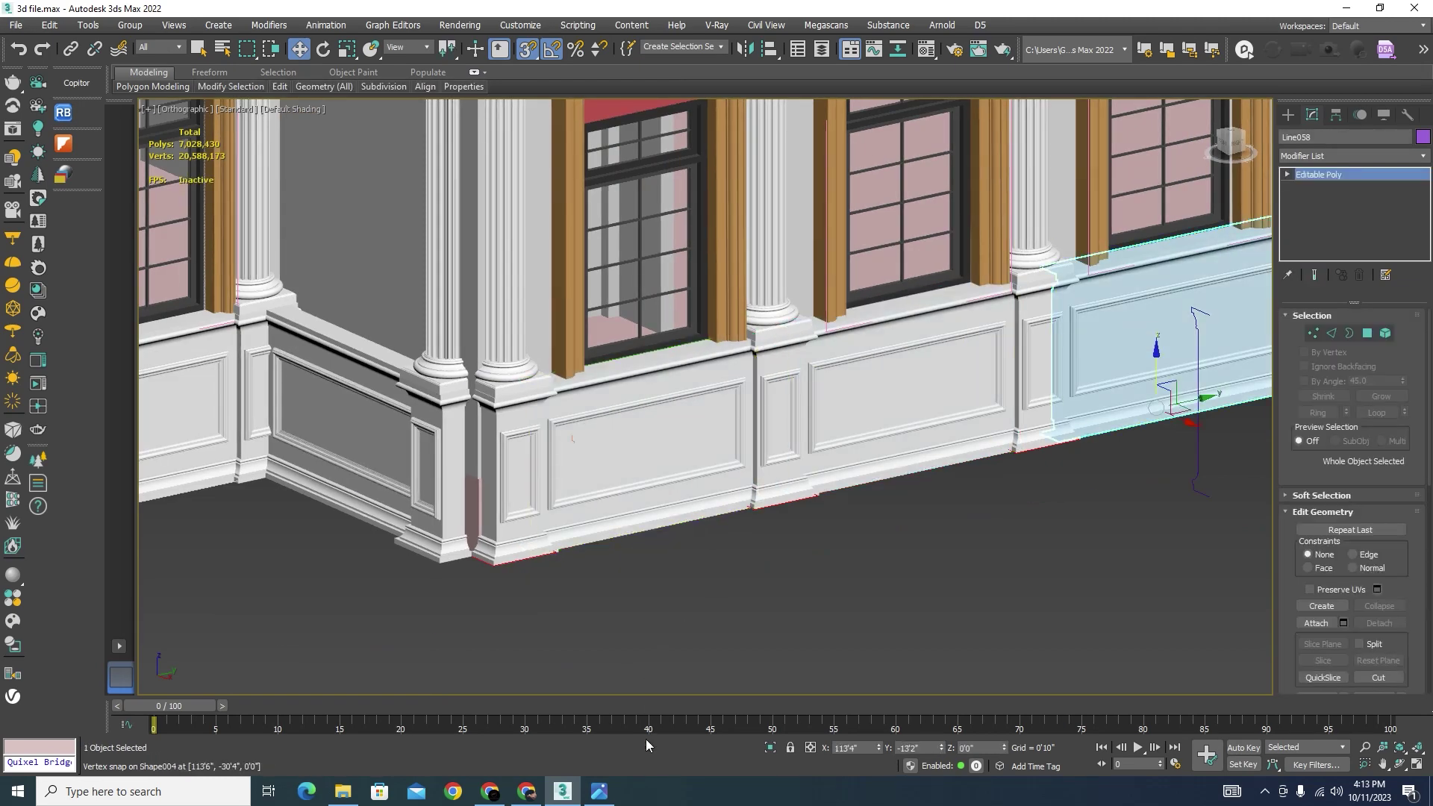
left_click(599, 792)
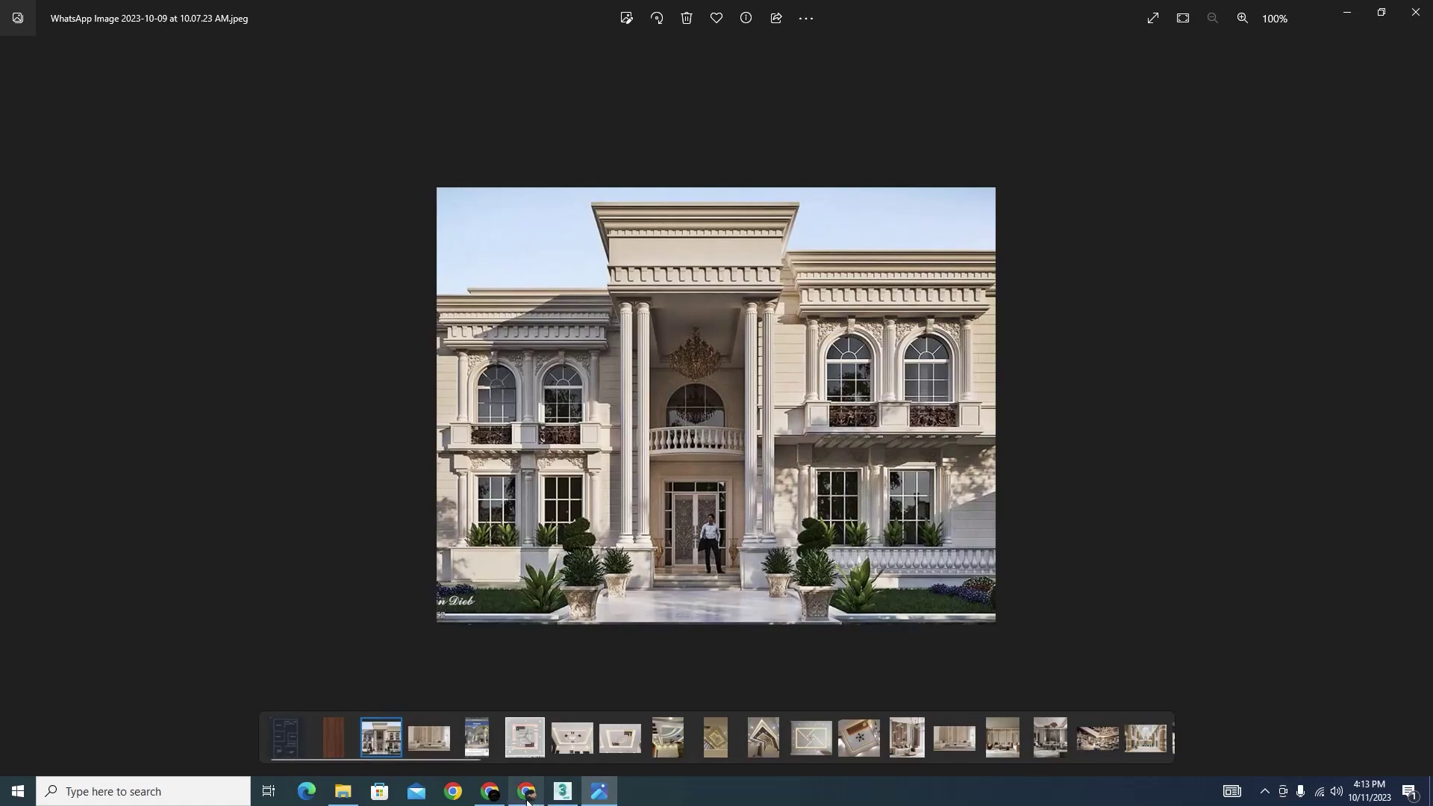
left_click(563, 791)
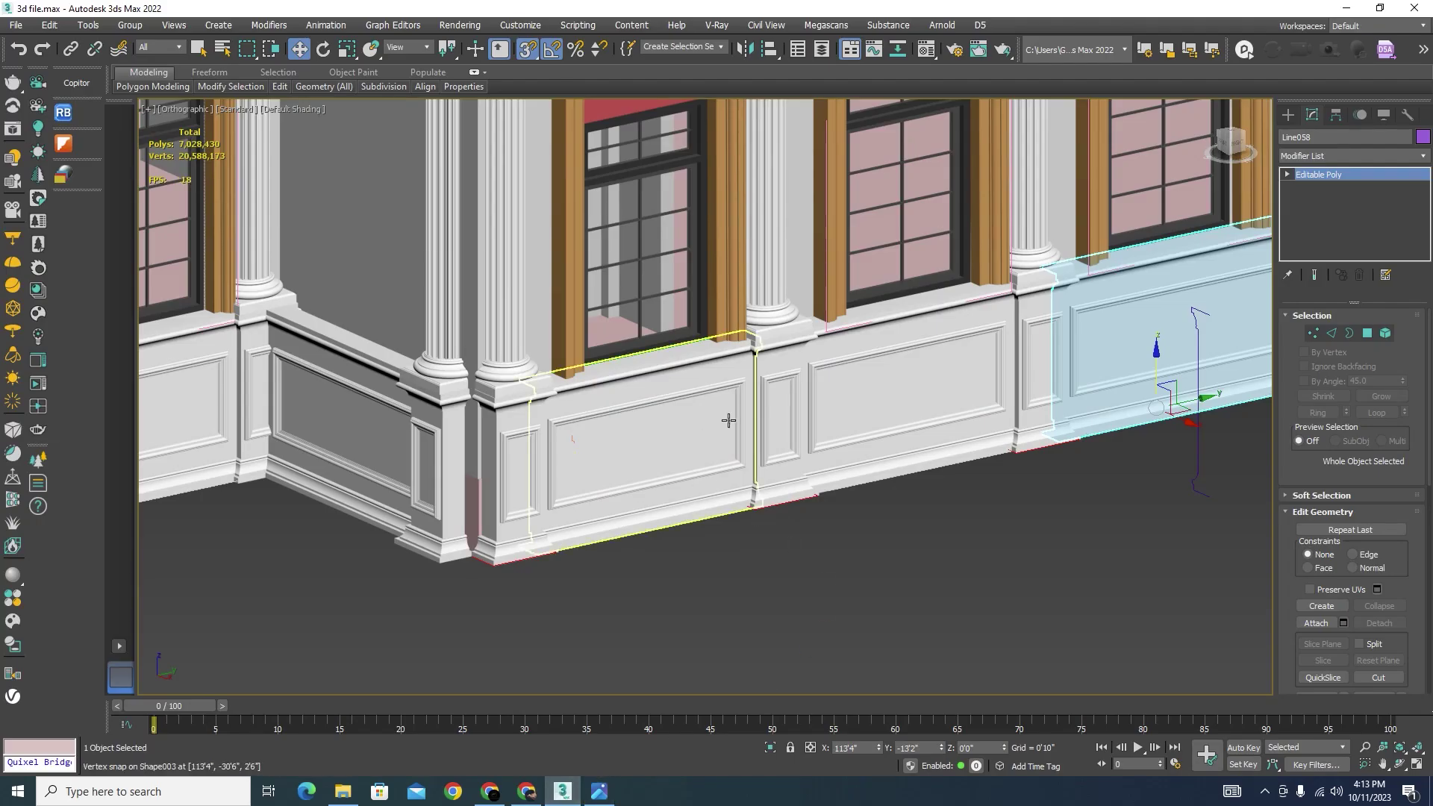
Step: Inspect the panelled plinth around the side and rear facades of the whole building
scroll(729, 420, "down", 10)
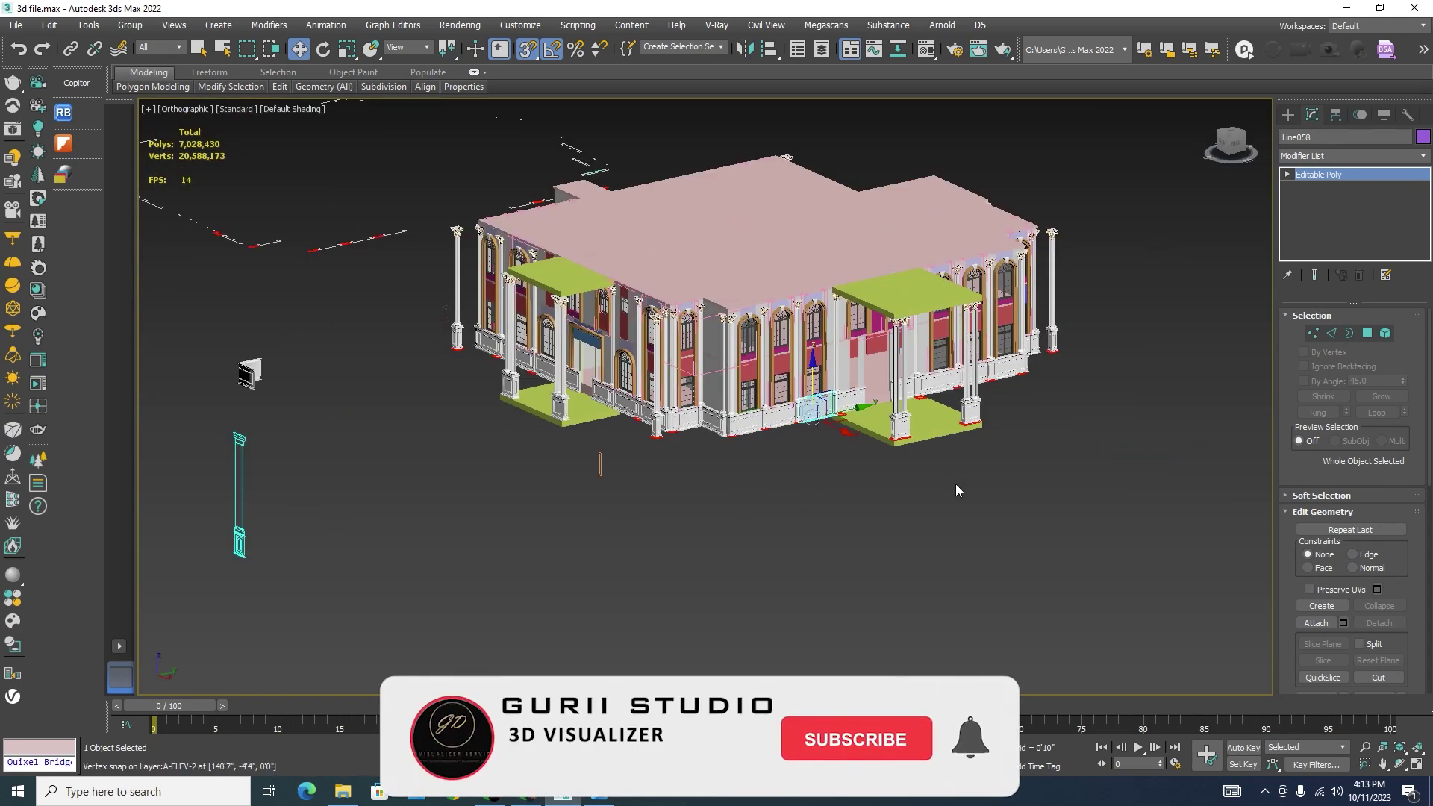
mouse_move(956, 490)
middle_mouse_down("alt")
mouse_move(858, 504)
mouse_move(1023, 502)
mouse_move(930, 482)
middle_mouse_up("alt")
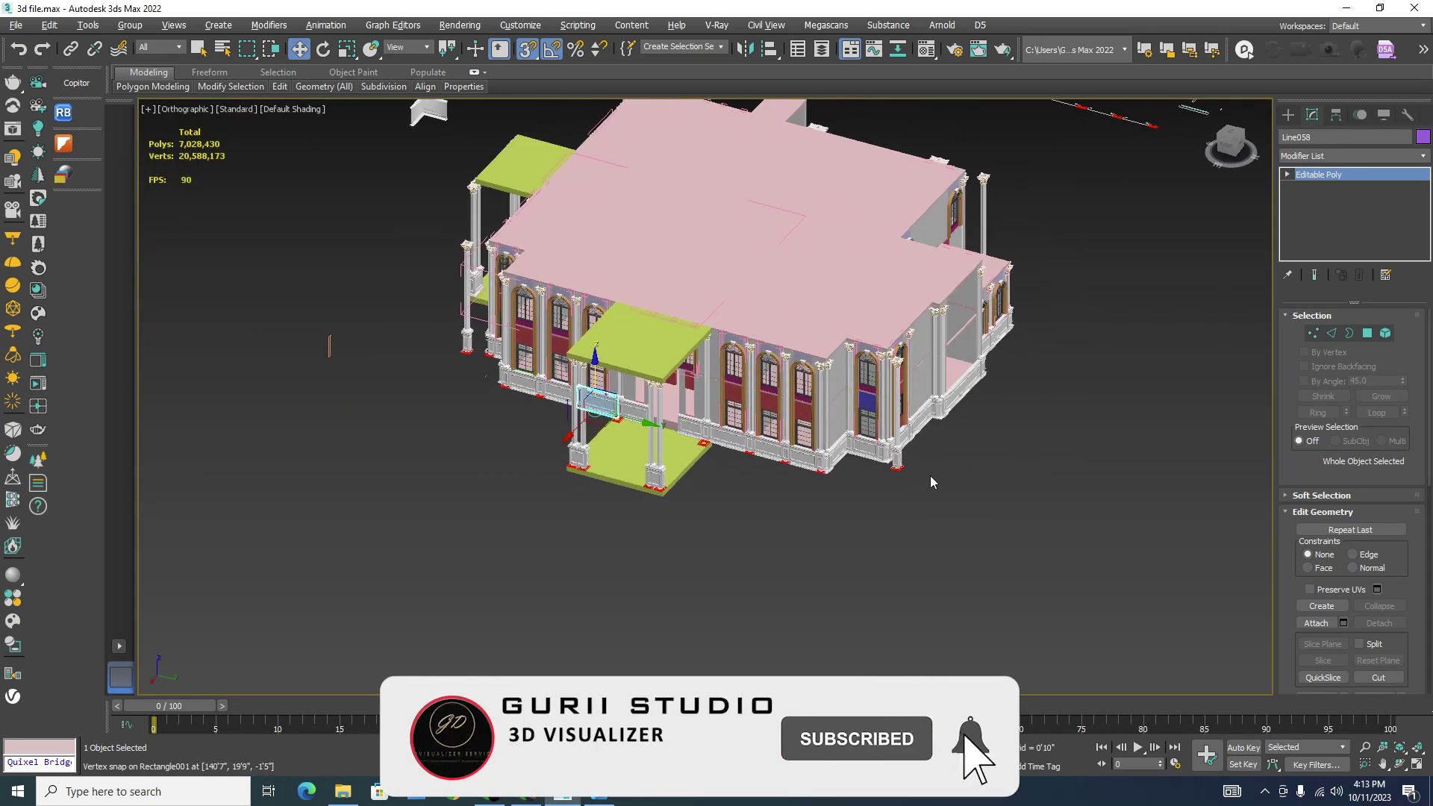
scroll(930, 482, "up", 5)
scroll(908, 448, "down", 3)
scroll(982, 425, "up", 4)
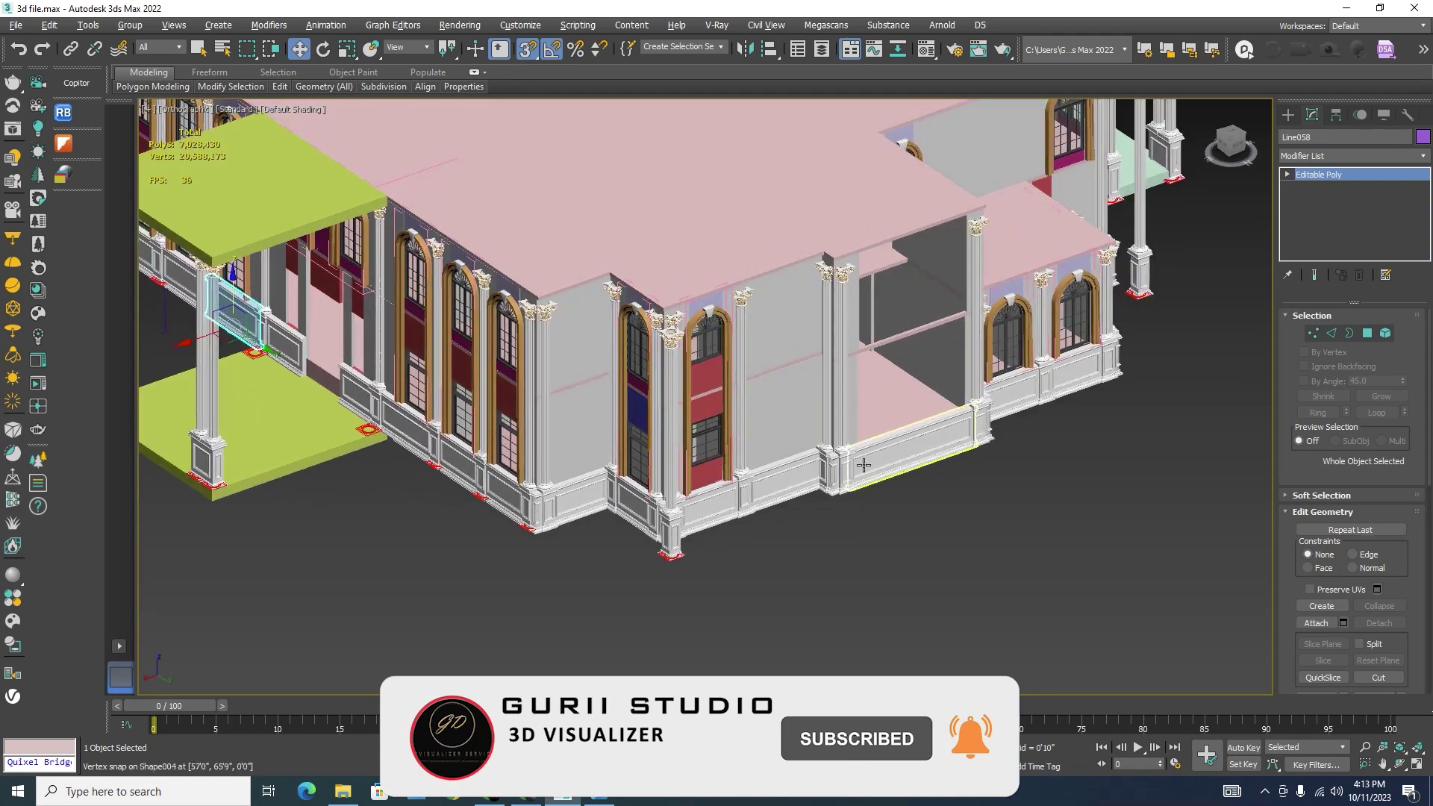
scroll(792, 477, "up", 4)
scroll(726, 480, "down", 4)
middle_click_drag(1028, 472, 996, 457, "alt")
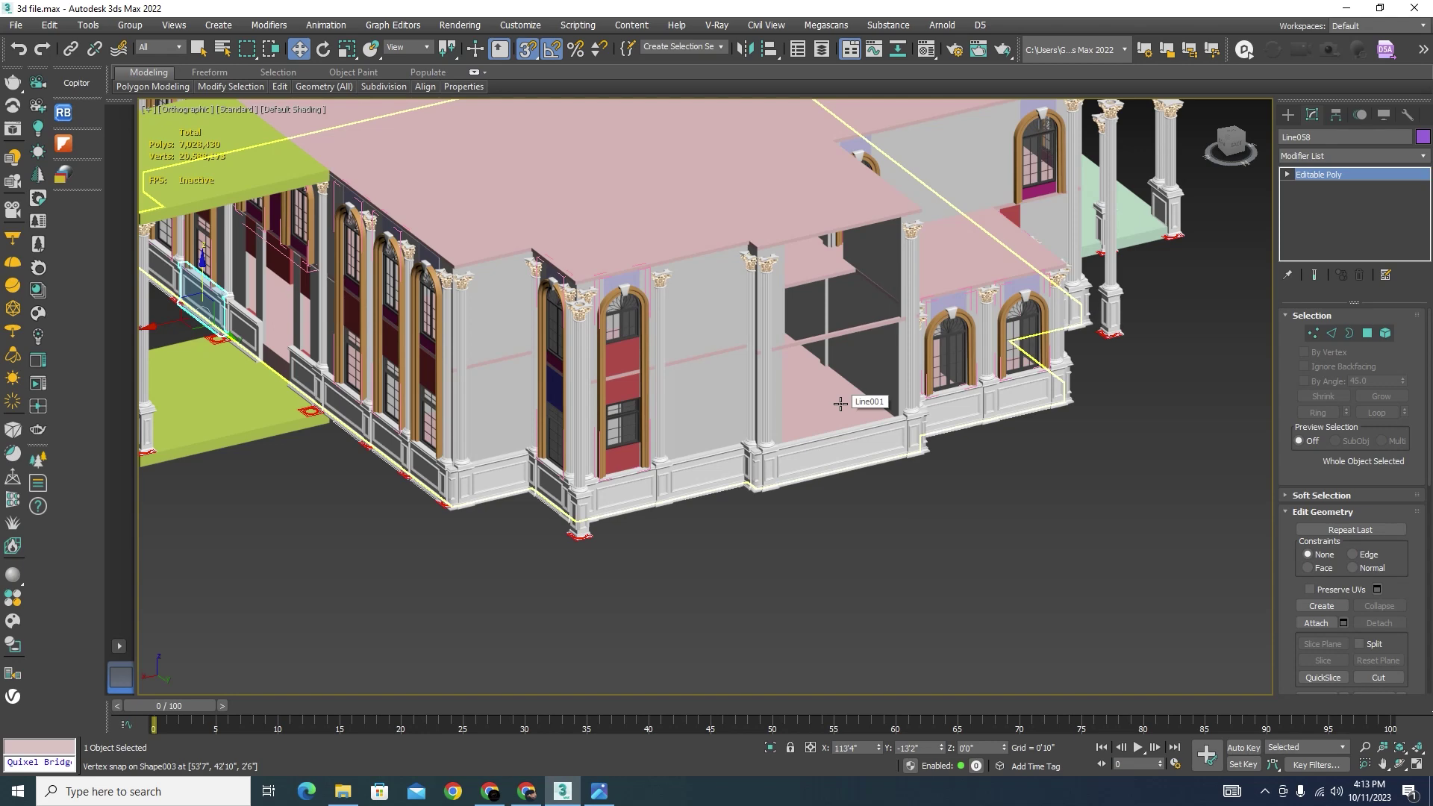
middle_click_drag(757, 379, 713, 484, "alt")
scroll(605, 582, "up", 3)
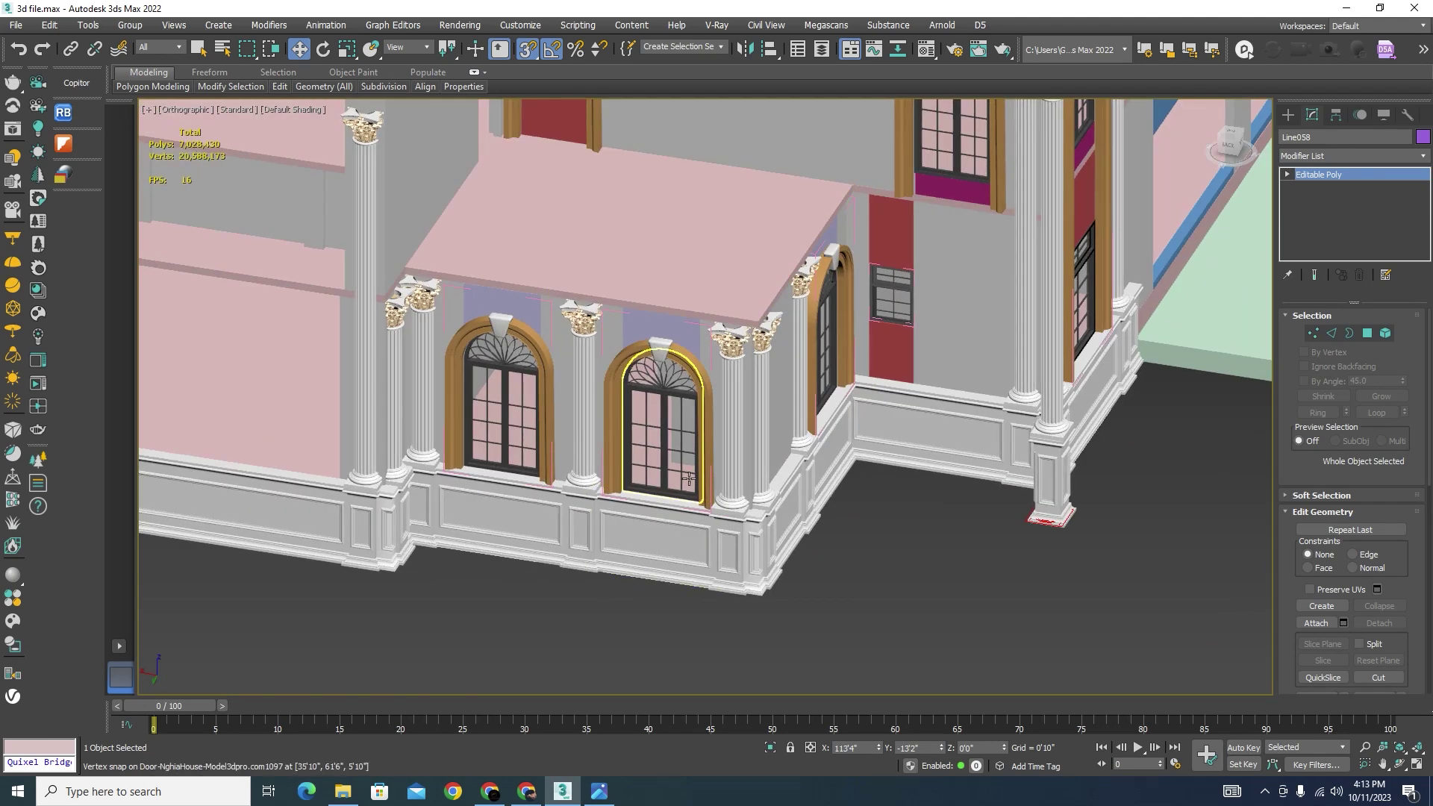
scroll(706, 441, "down", 1)
middle_click_drag(880, 490, 749, 490, "alt")
scroll(807, 486, "down", 5)
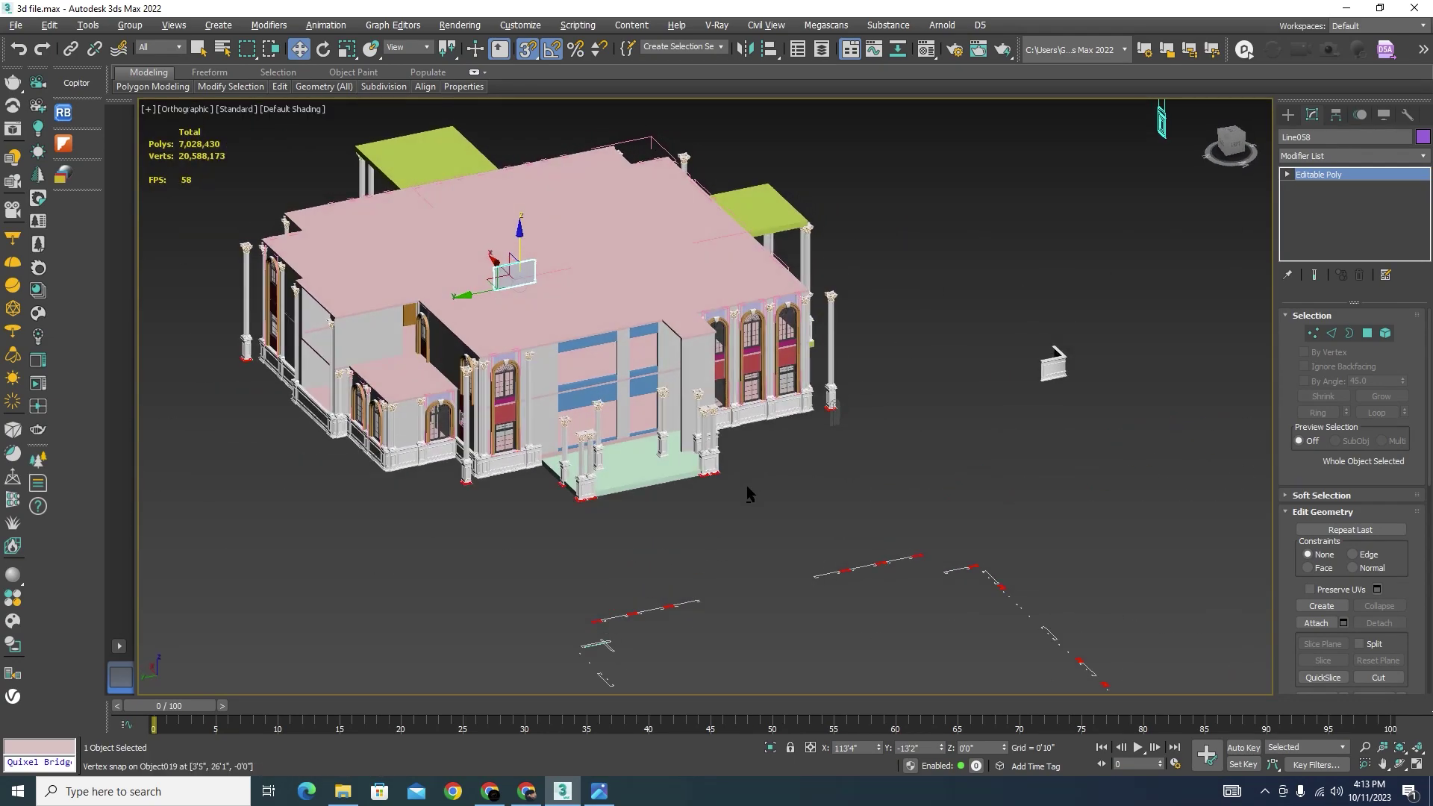
Step: Examine the plinth's corner piece beside the freestanding column and the inner-corner joint of the adjoining panels
scroll(747, 485, "up", 5)
scroll(763, 418, "down", 5)
scroll(473, 486, "up", 5)
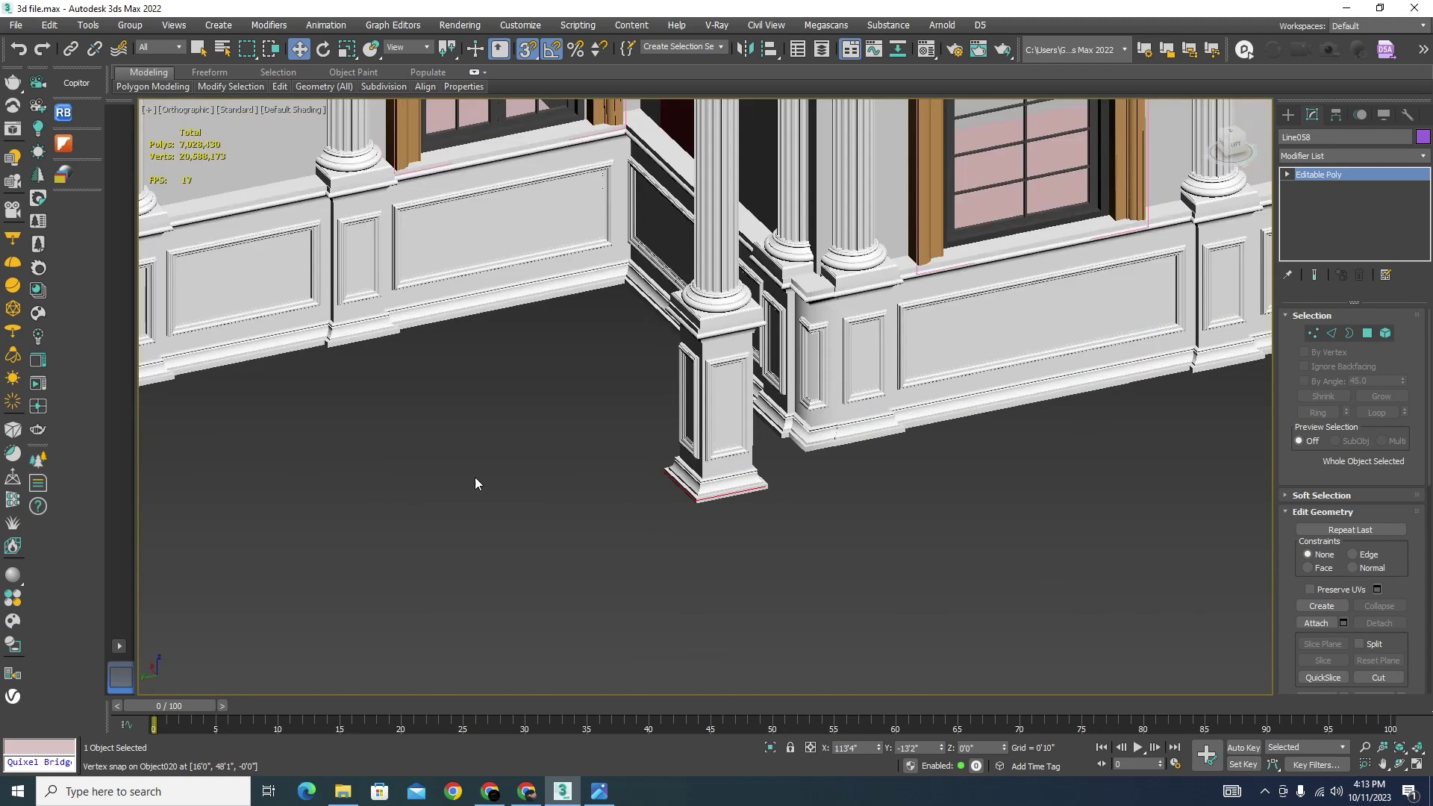
scroll(825, 356, "up", 2)
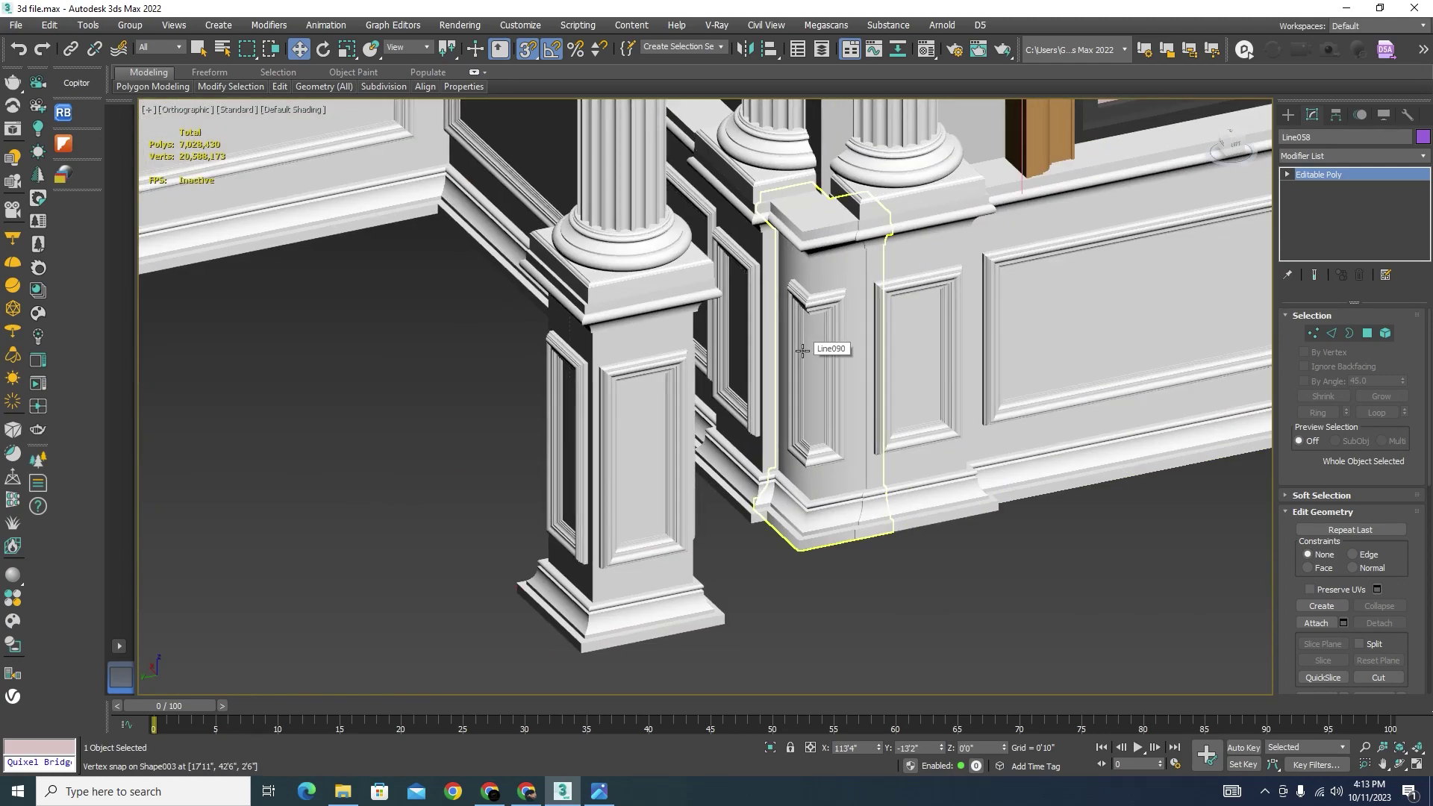
scroll(814, 348, "down", 4)
scroll(885, 439, "up", 3)
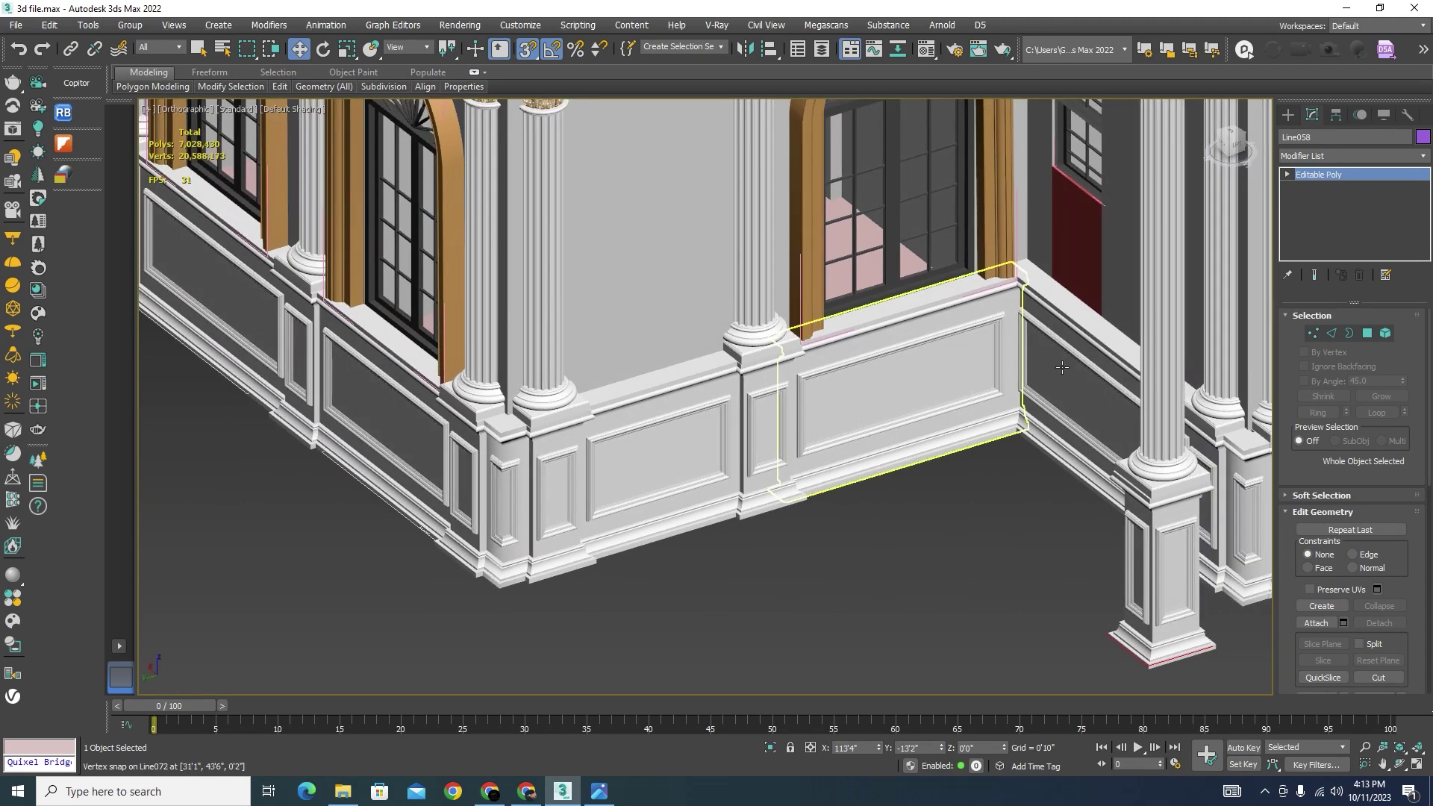
scroll(1063, 367, "up", 4)
scroll(1043, 409, "up", 3)
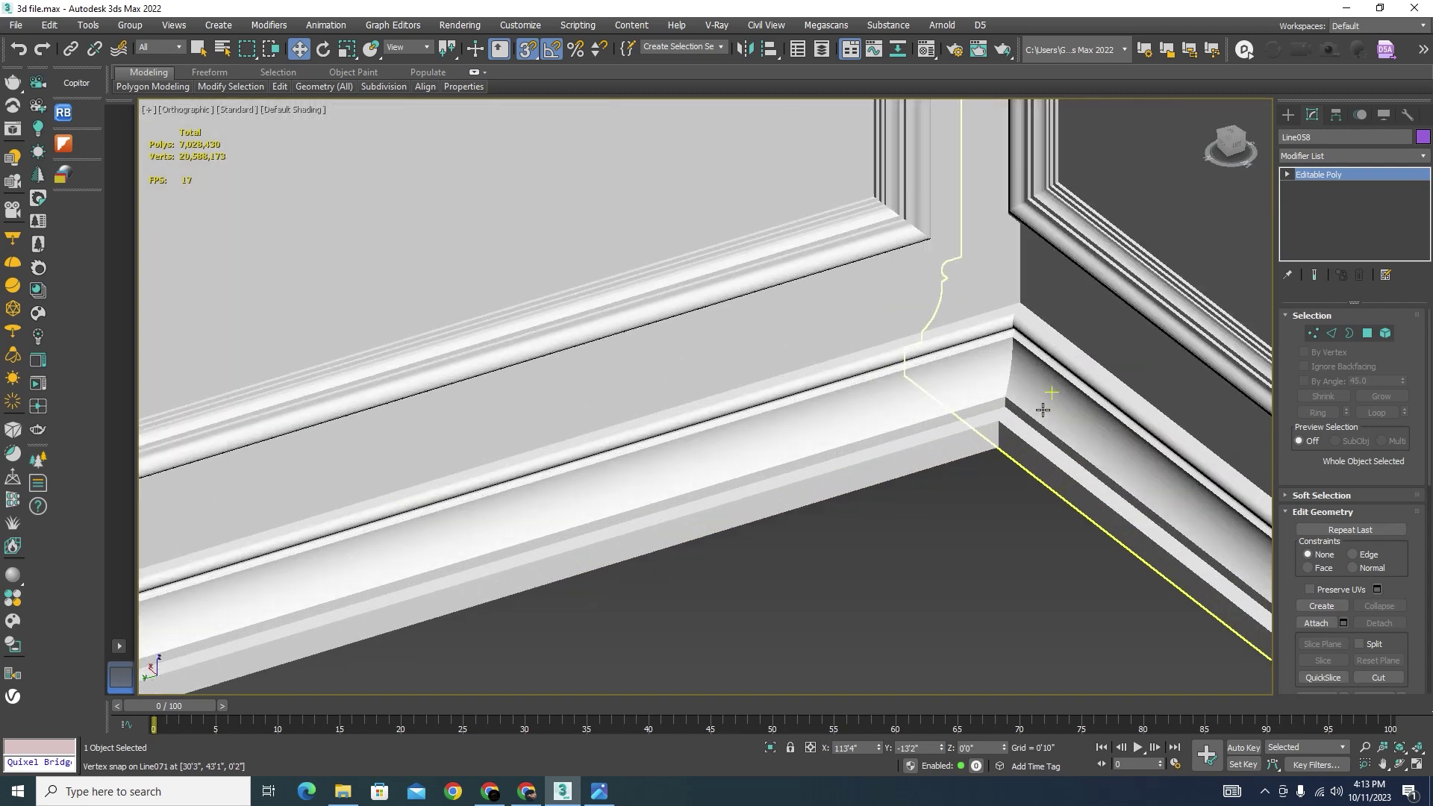
scroll(1043, 409, "down", 4)
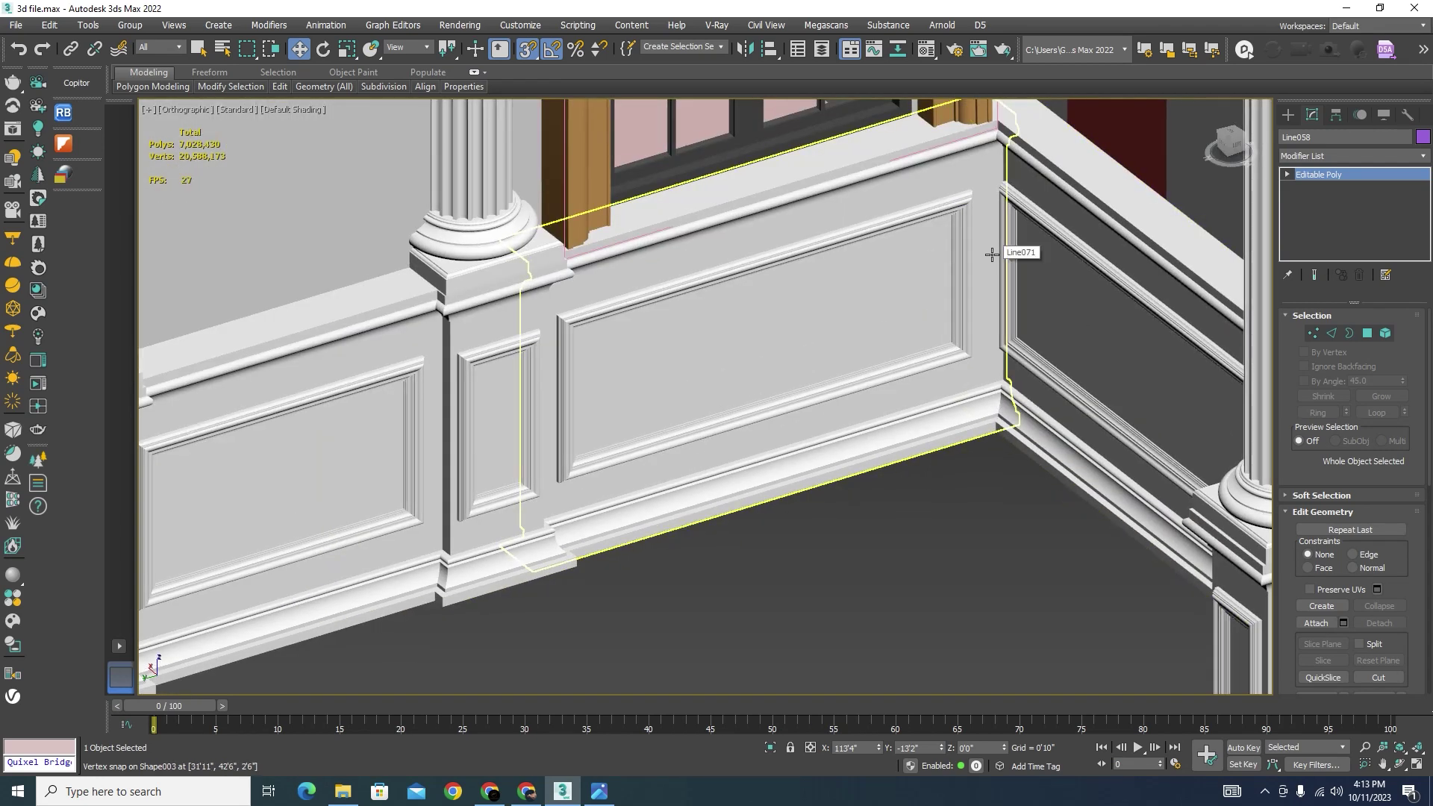
scroll(992, 255, "down", 3)
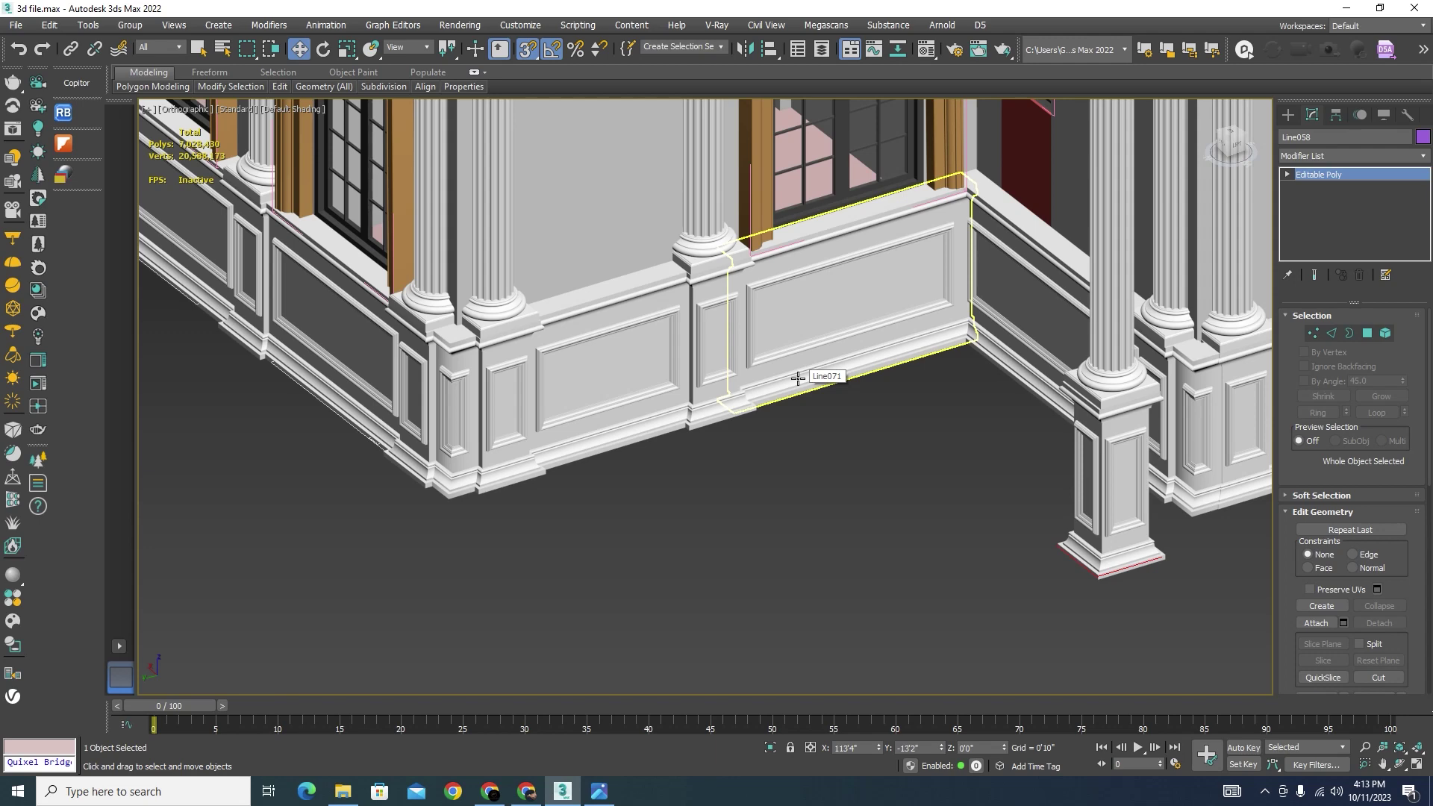
Step: Examine how the plinth mouldings wrap around the outer corner of the single-storey wing under the paired columns
scroll(722, 377, "down", 5)
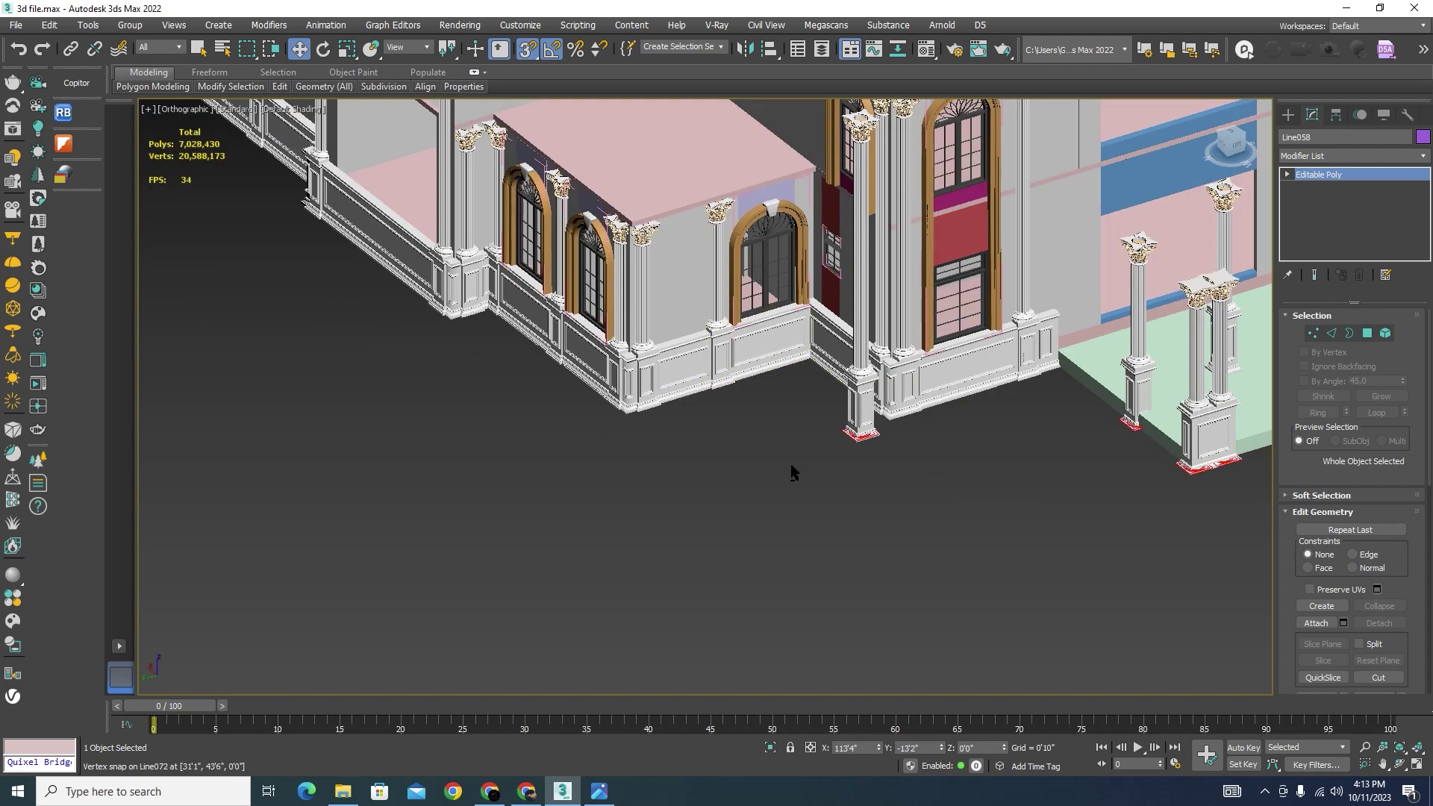
middle_click_drag(791, 464, 801, 469, "alt")
scroll(785, 459, "up", 5)
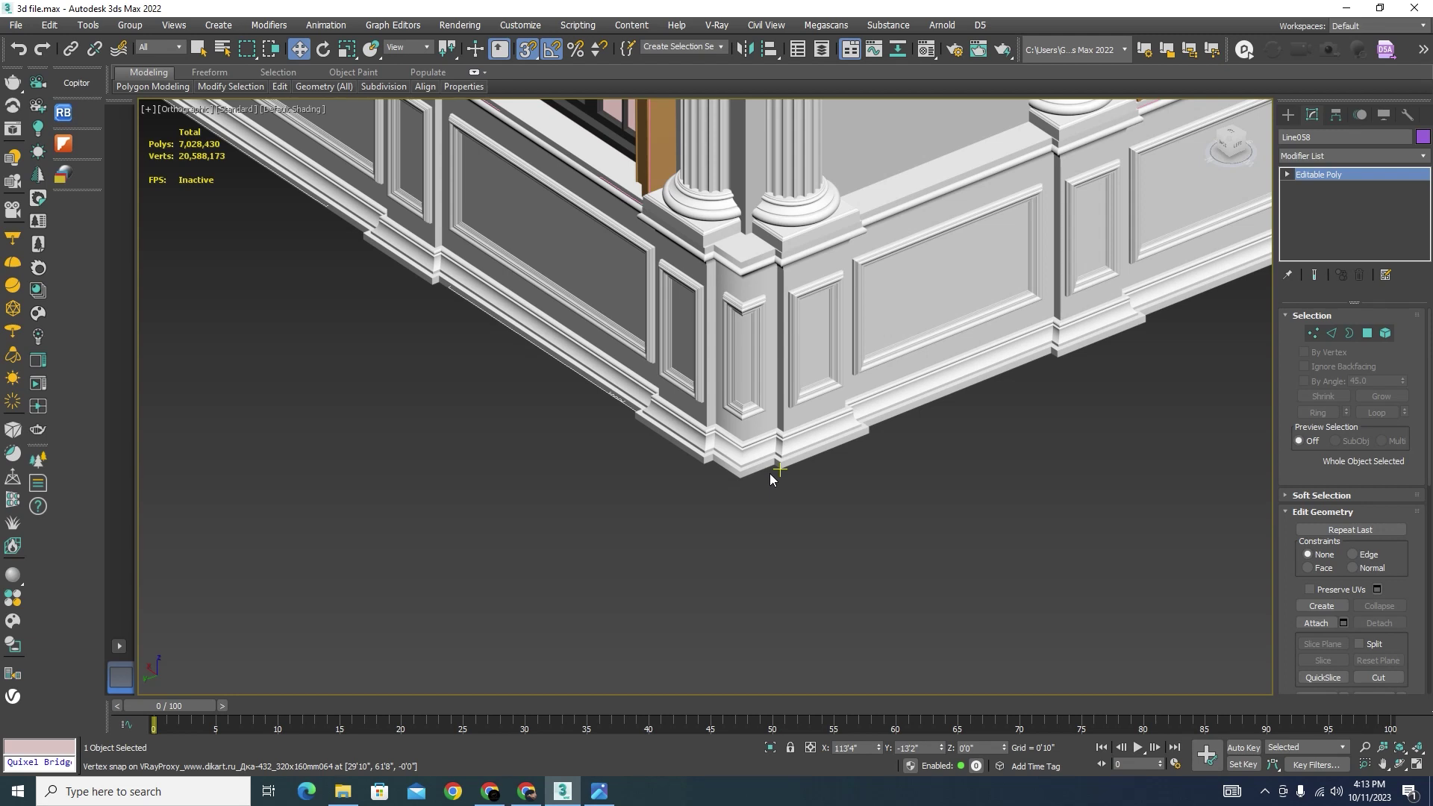
scroll(771, 474, "down", 2)
scroll(773, 463, "up", 4)
scroll(775, 448, "down", 5)
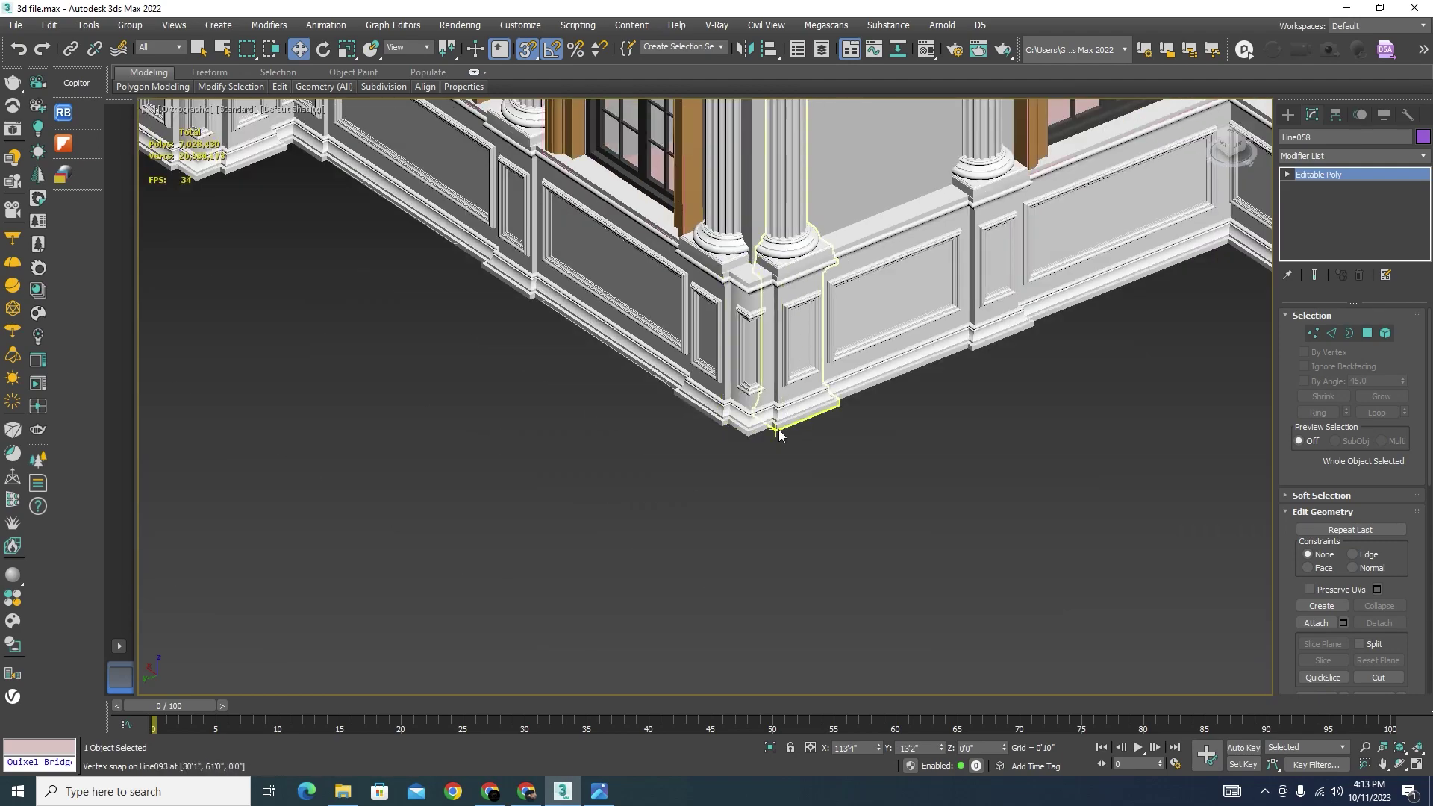
scroll(786, 434, "up", 2)
scroll(586, 416, "down", 4)
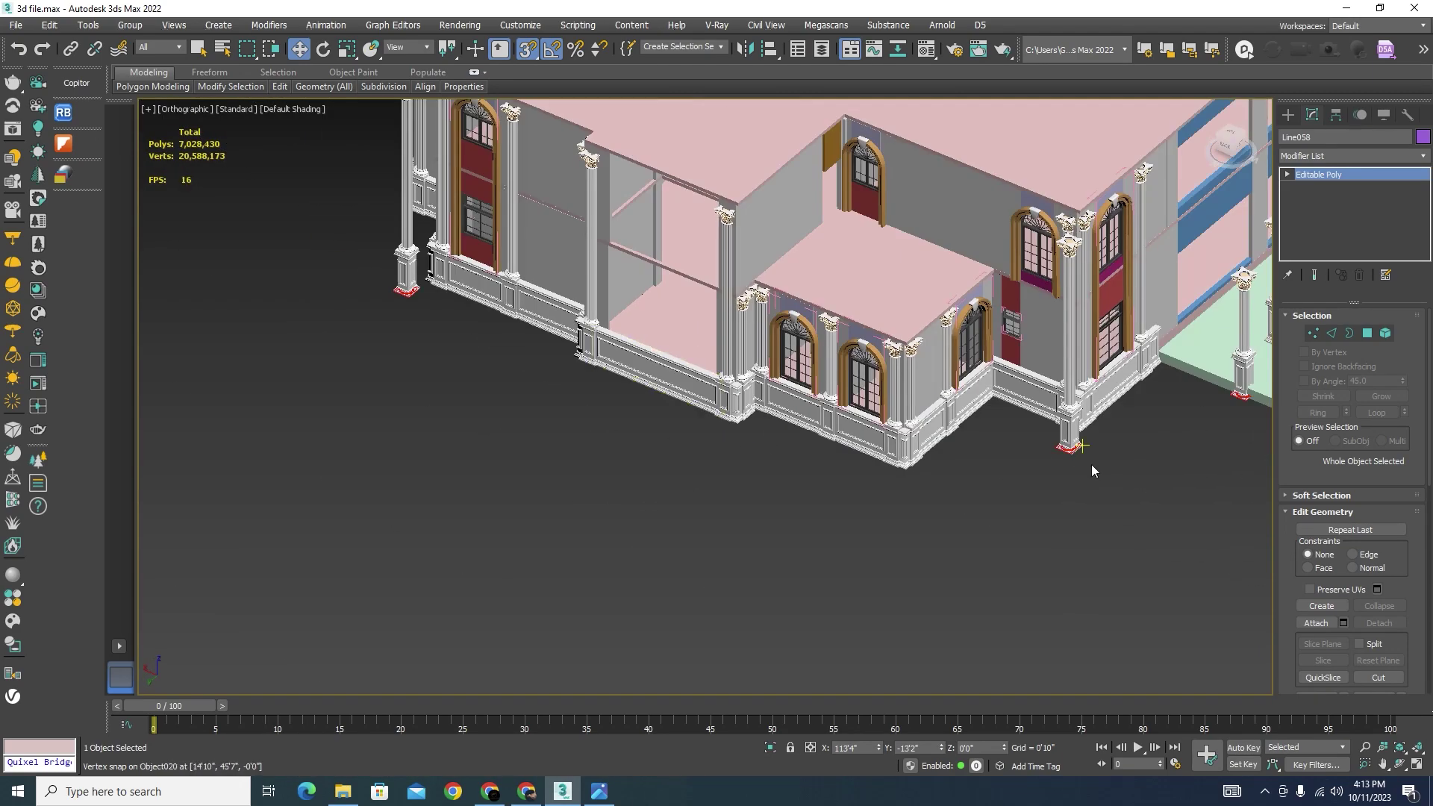
scroll(1127, 366, "up", 5)
scroll(909, 374, "down", 4)
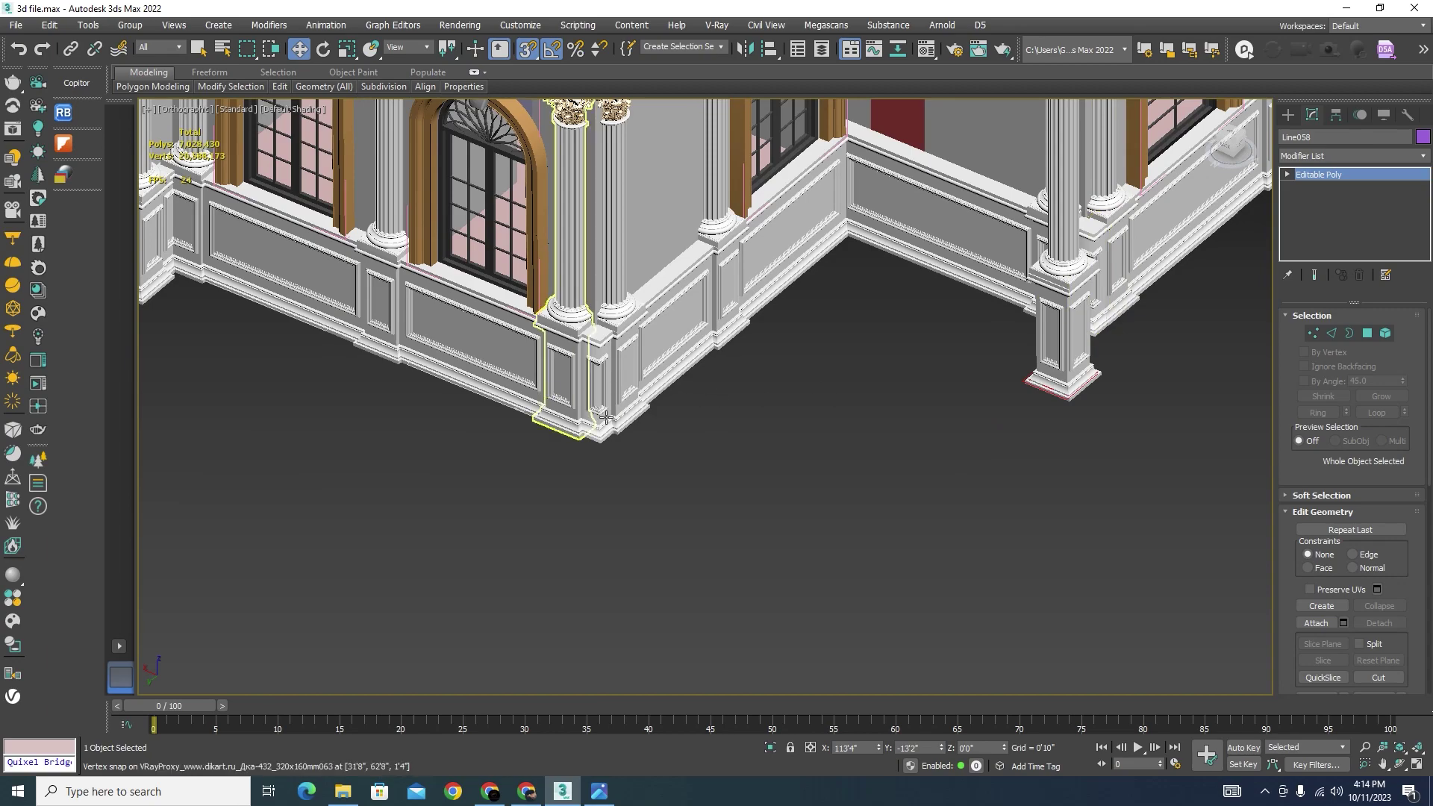
scroll(675, 316, "up", 5)
scroll(675, 315, "down", 4)
scroll(713, 373, "up", 3)
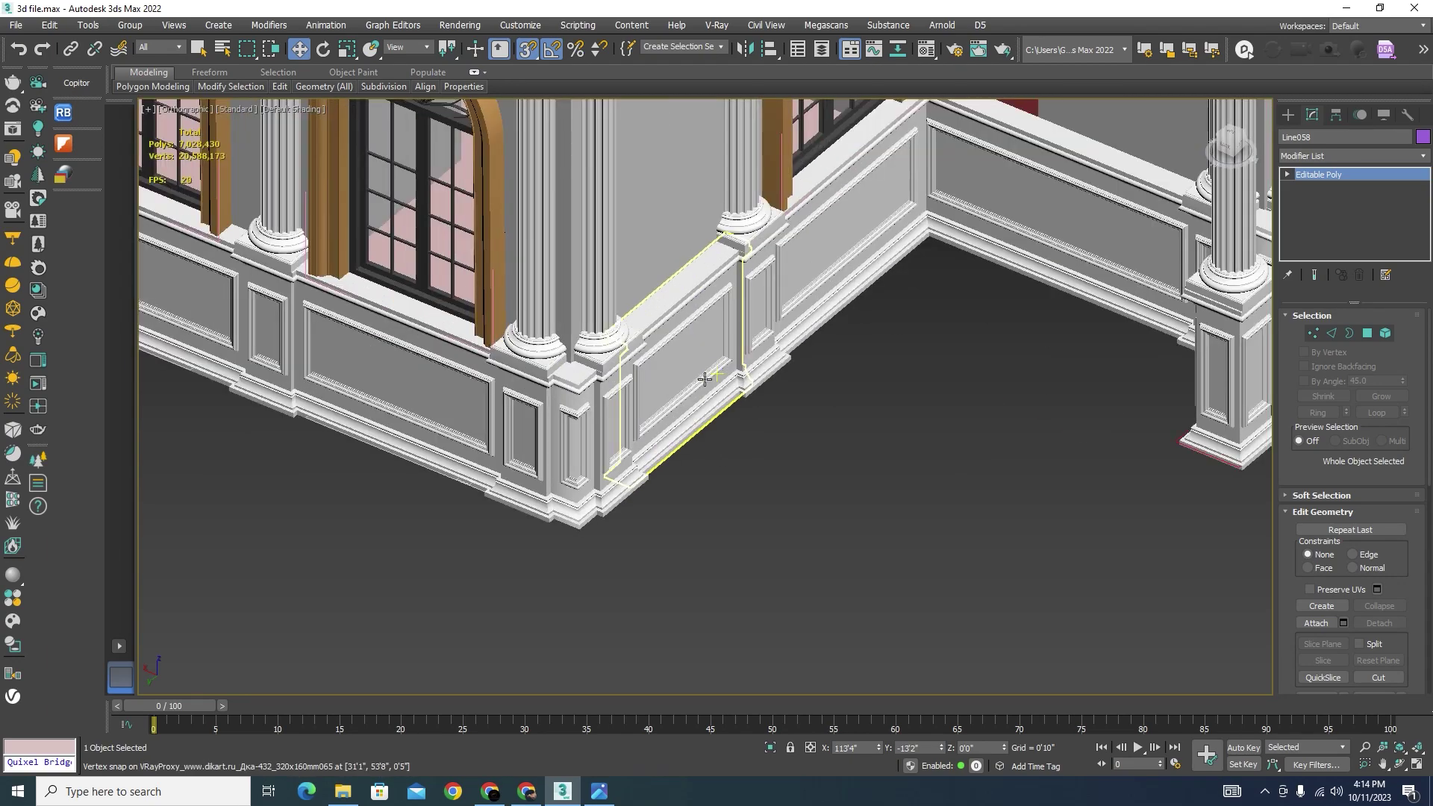
scroll(718, 363, "down", 6)
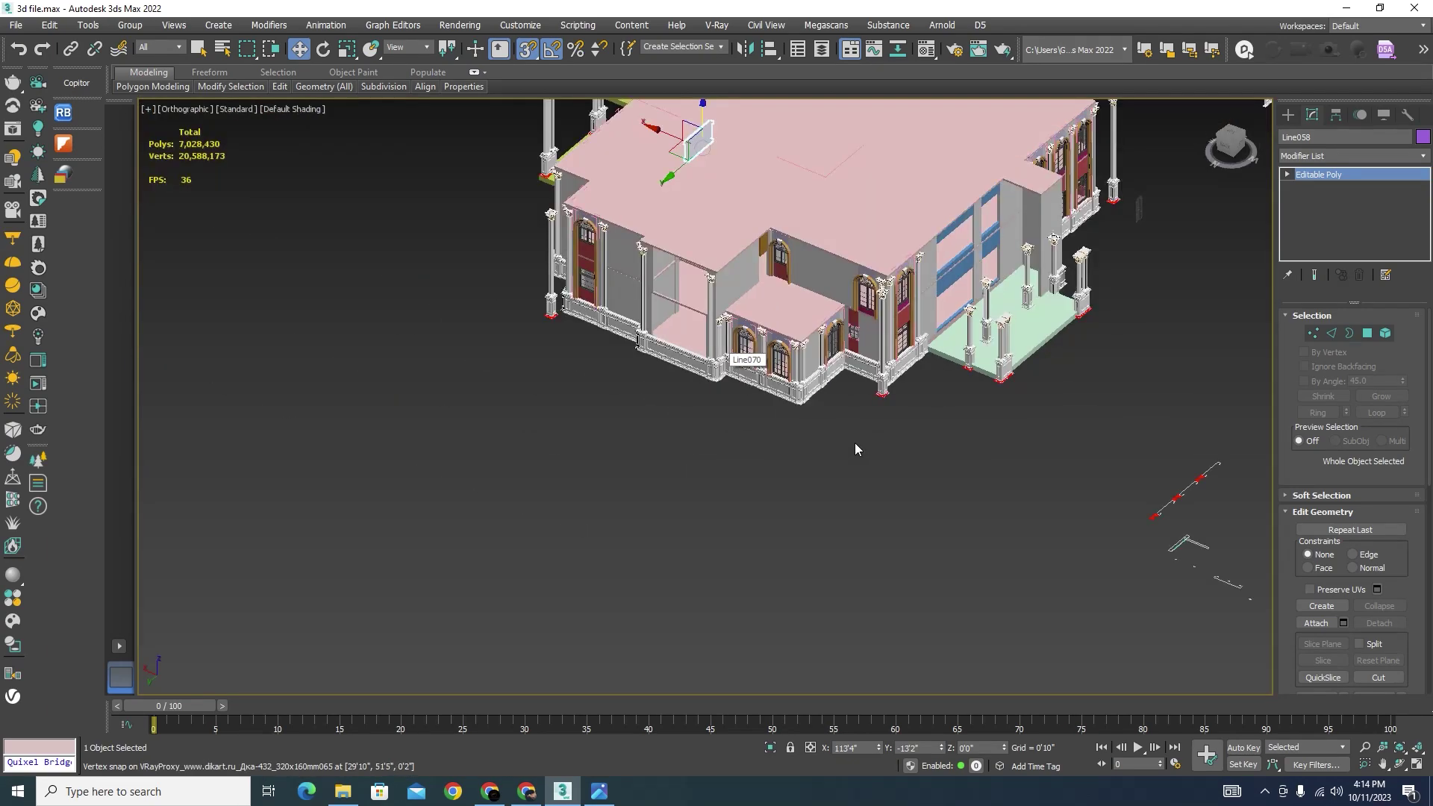
Step: Examine the standalone plinth profile line and the open gap in the plinth at the front outer corner
scroll(684, 437, "up", 10)
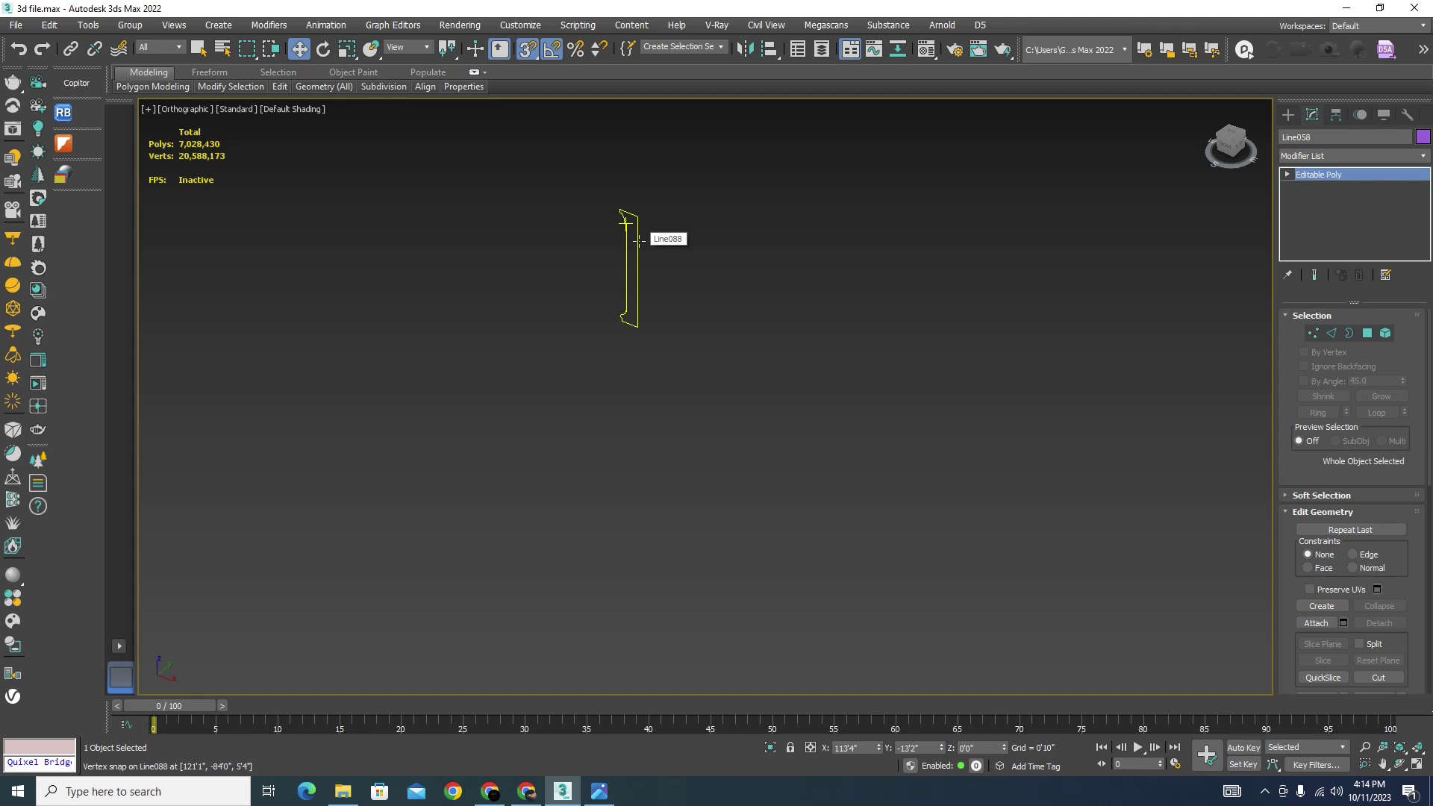
scroll(637, 240, "down", 8)
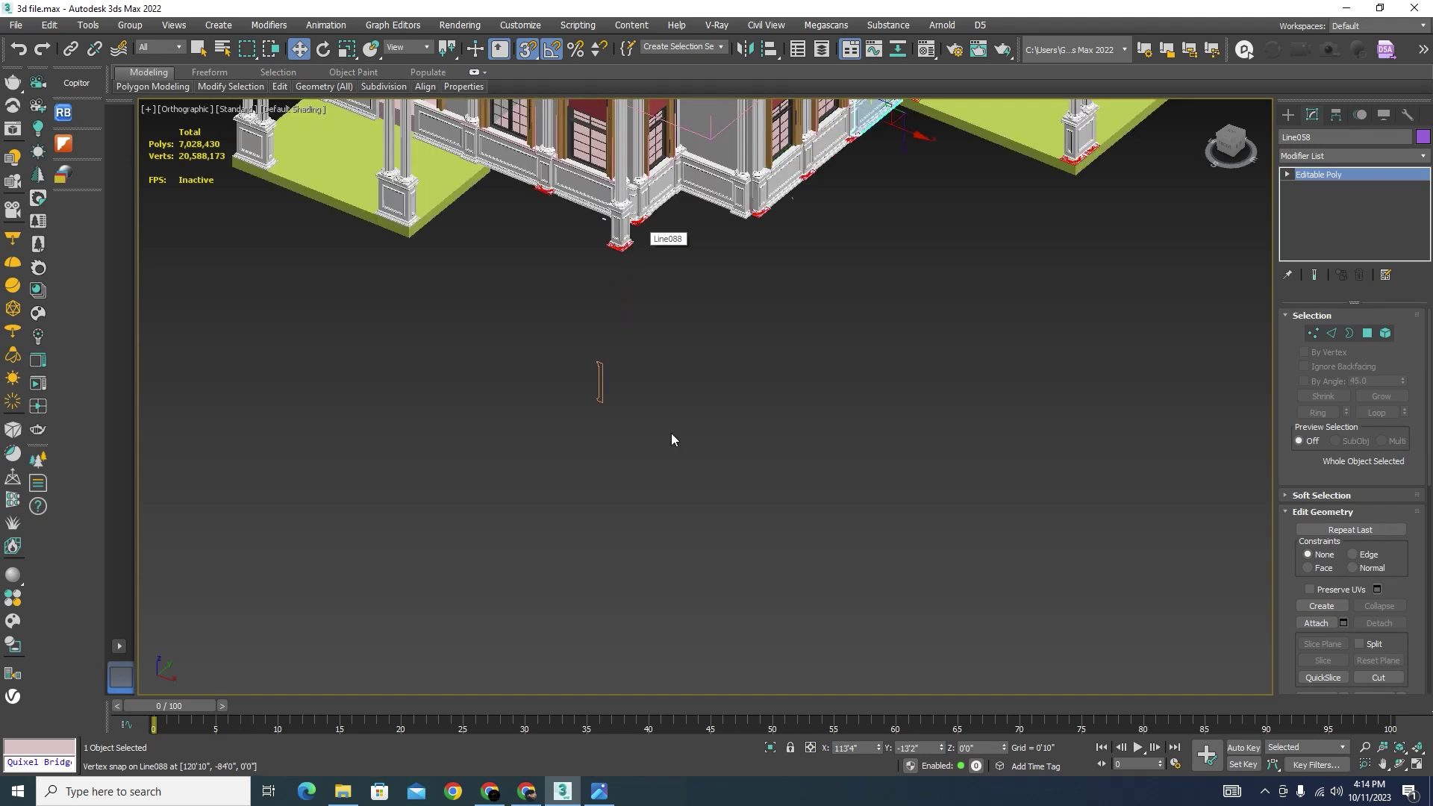
scroll(819, 230, "up", 4)
scroll(717, 284, "up", 5)
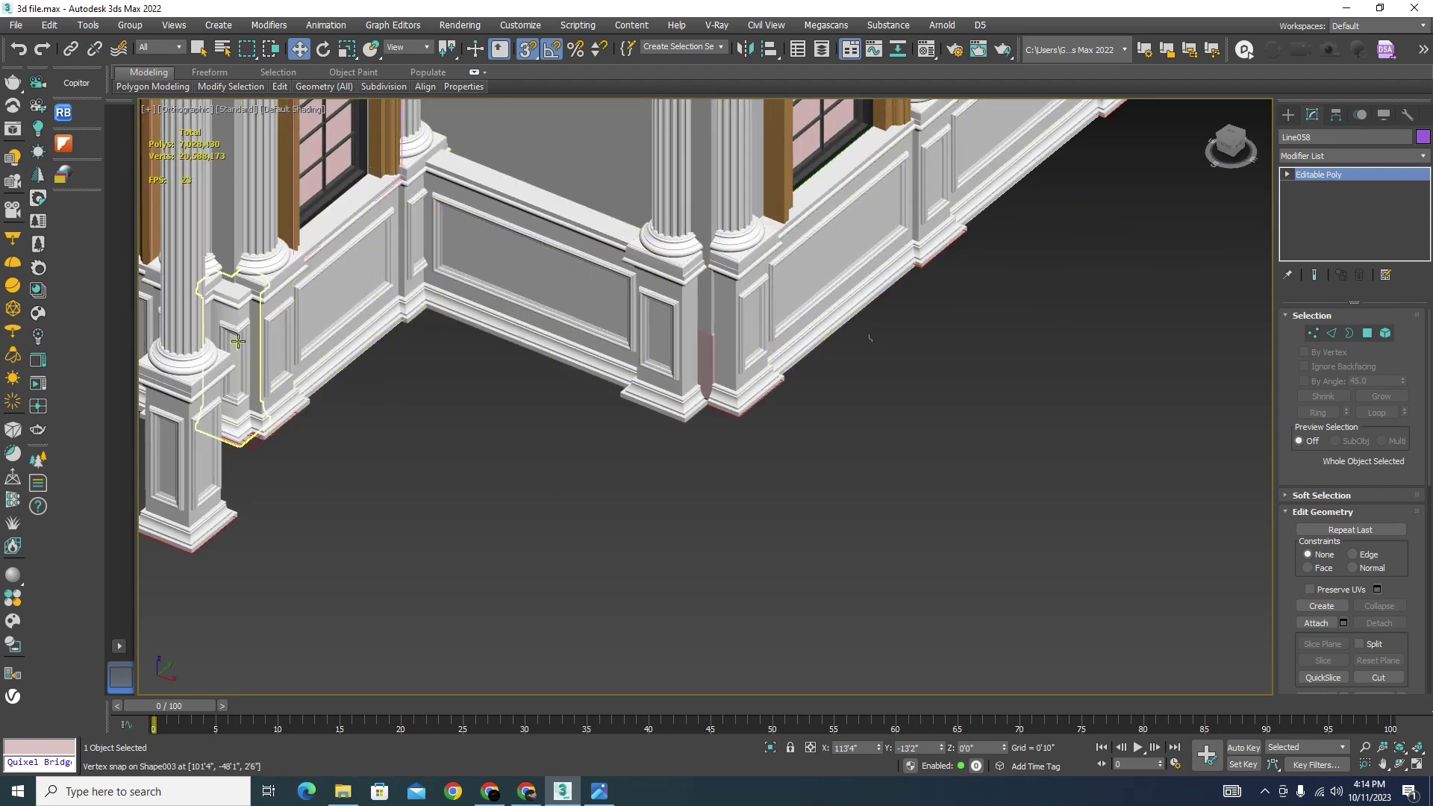
scroll(684, 329, "up", 4)
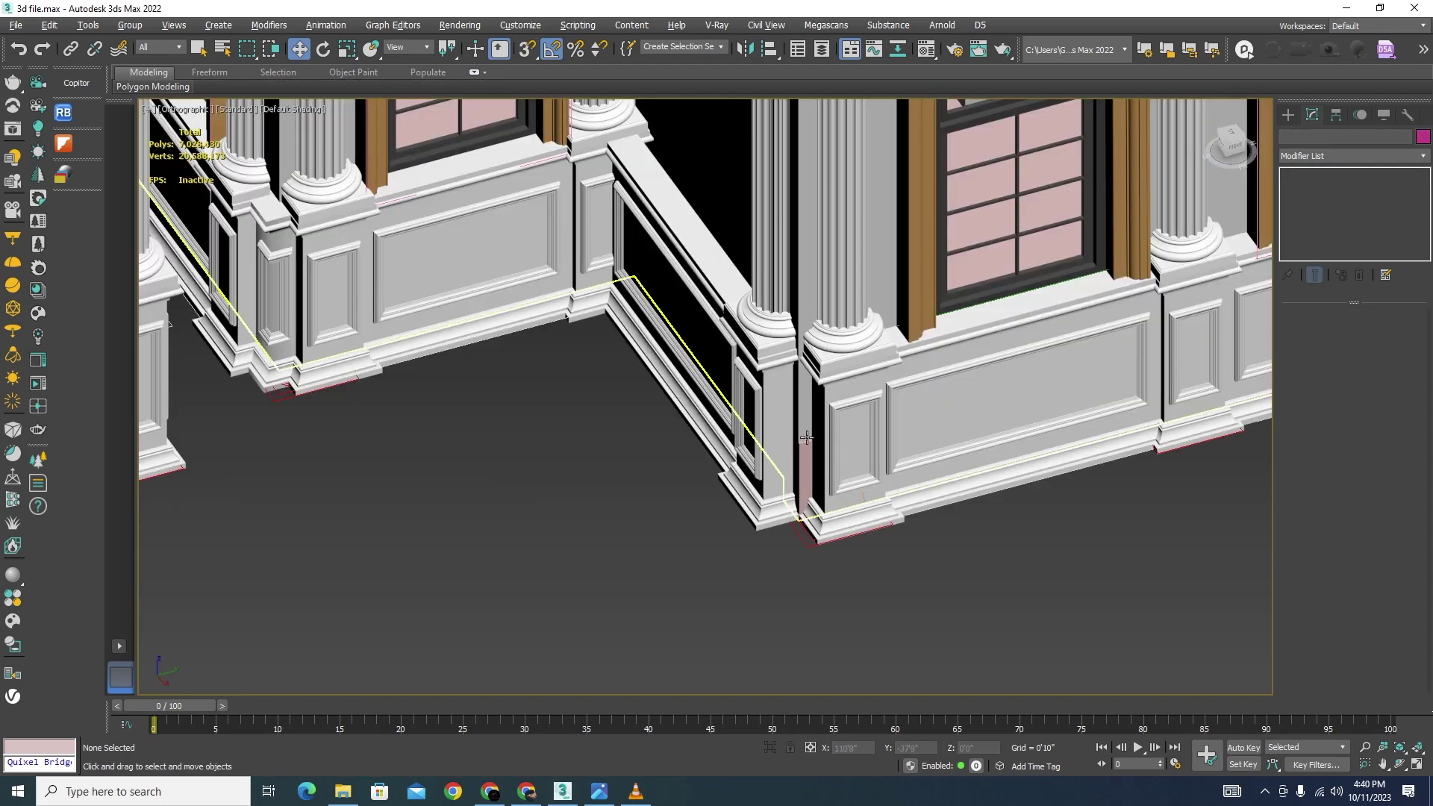
Step: Copy the plinth panel below the window beside the open corner to the empty area in front of the building
left_click(985, 408)
left_click_drag(1049, 459, 540, 601, "shift")
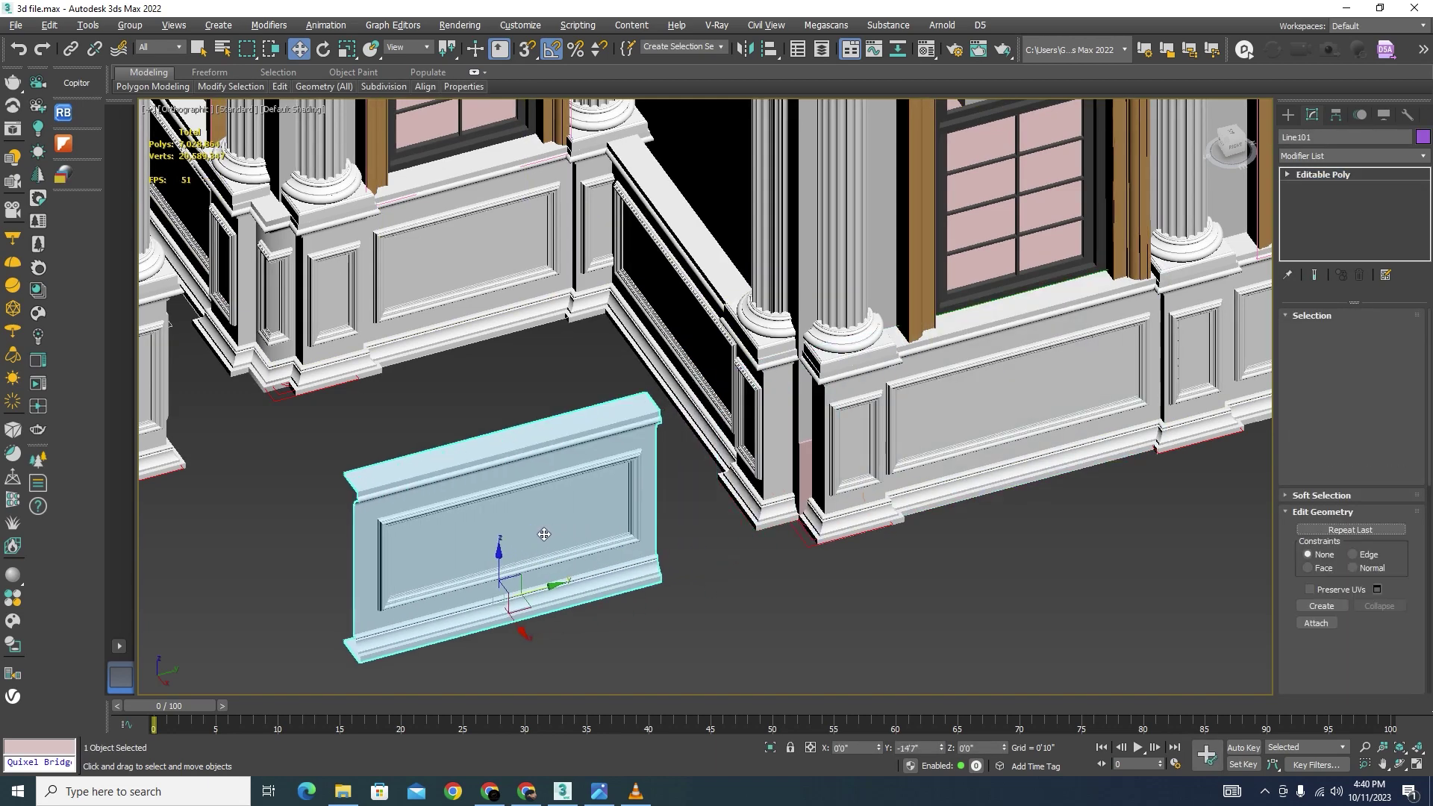
left_click(715, 459)
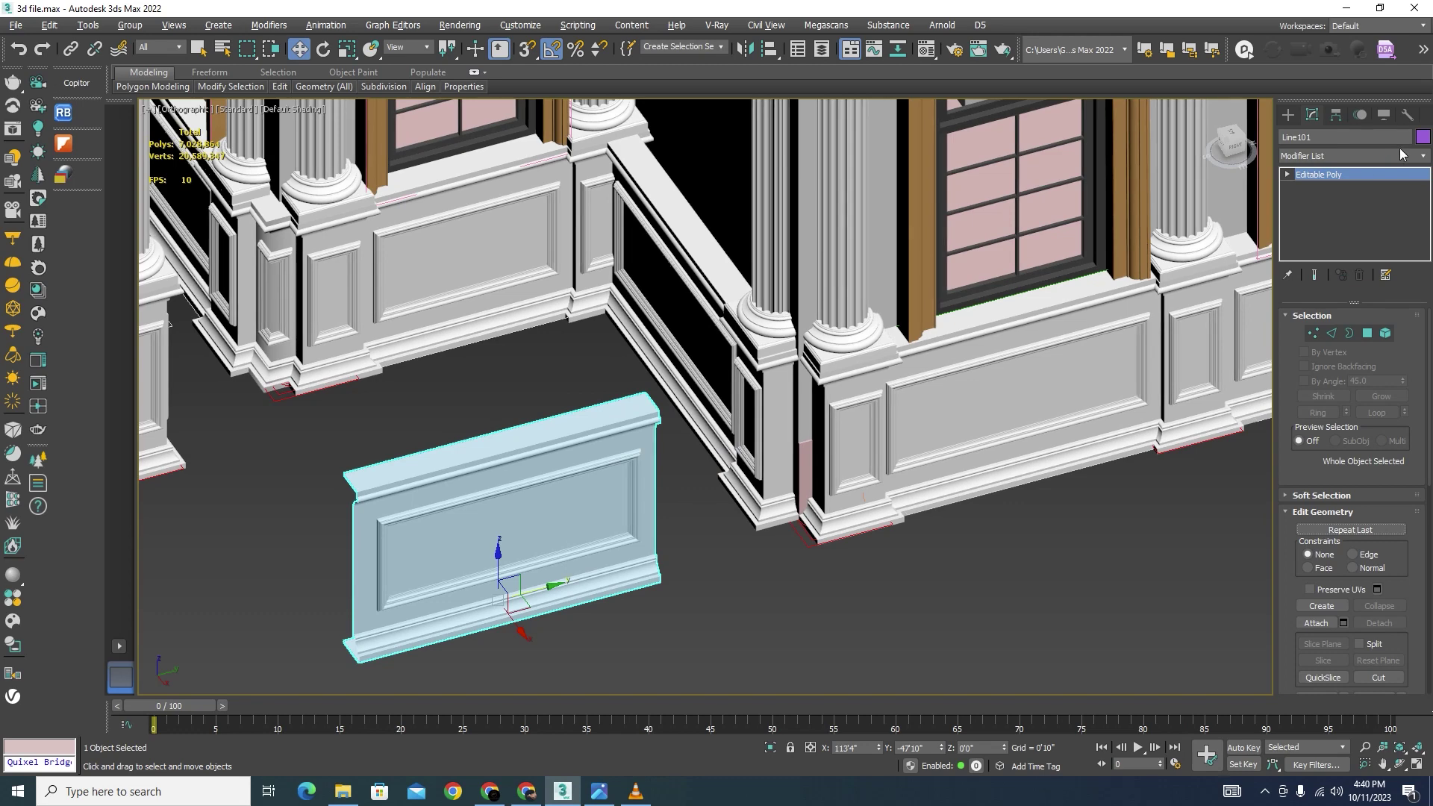
Step: Add a Symmetry modifier to the copied plinth panel
left_click(1425, 156)
key("s")
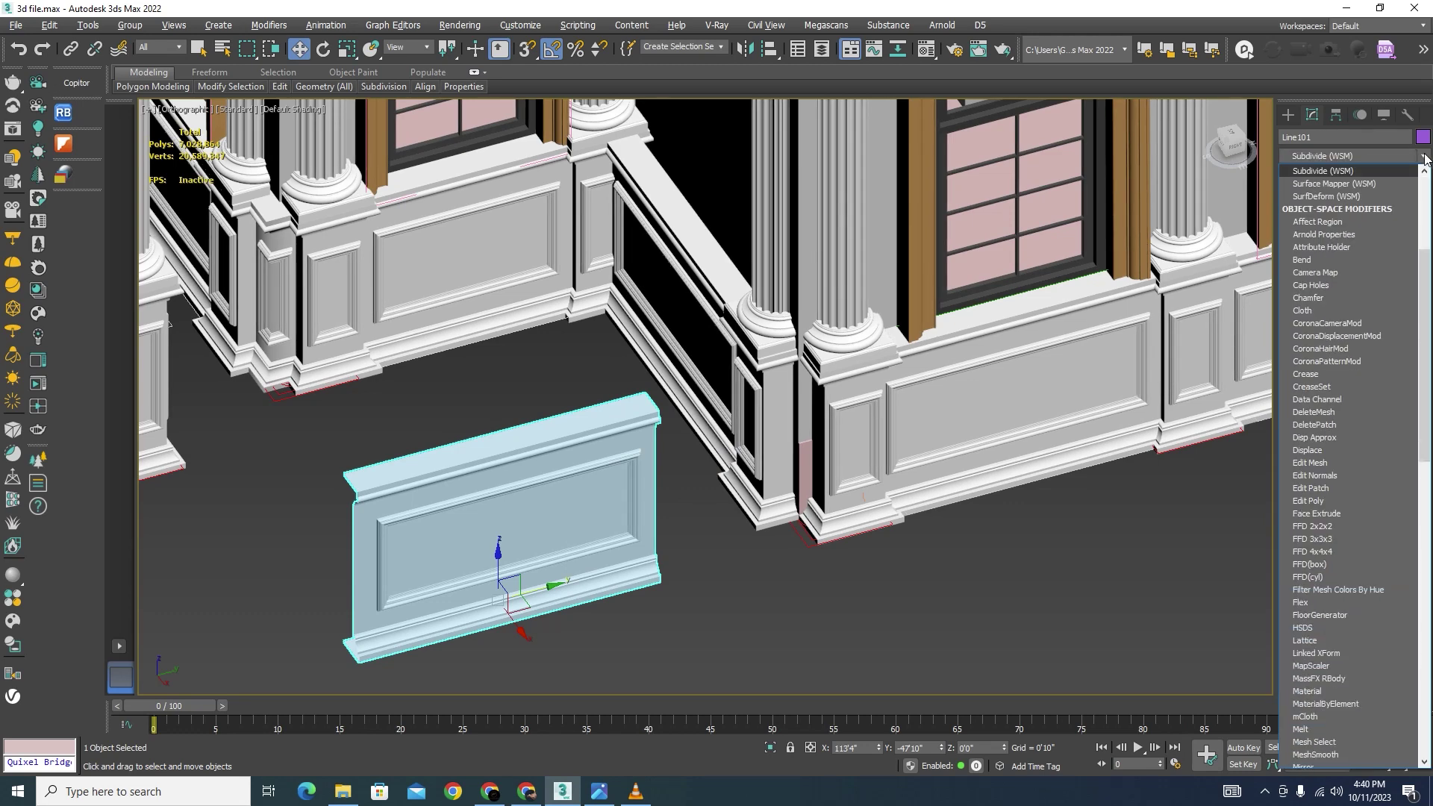
key("m")
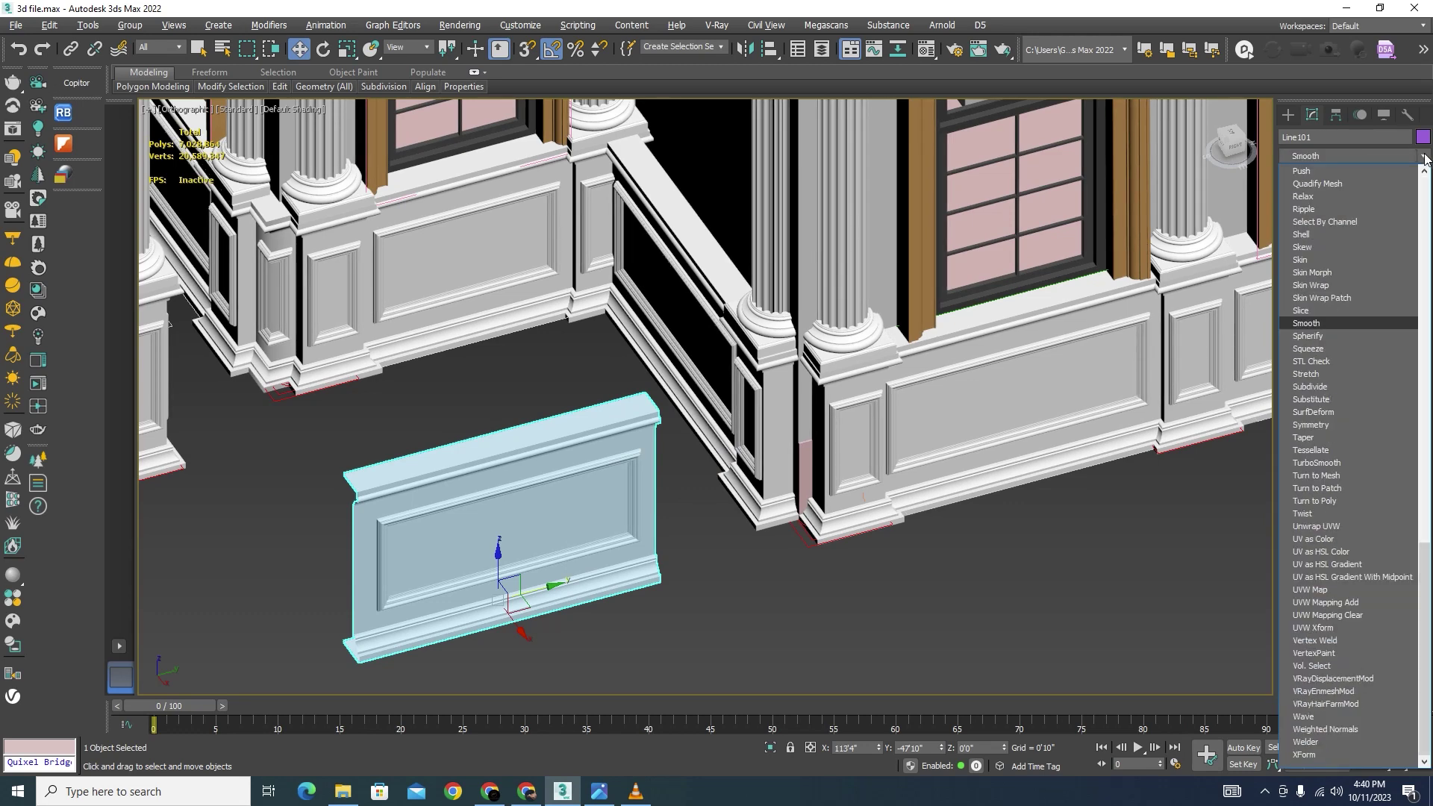
left_click(1311, 425)
scroll(669, 411, "up", 2)
scroll(669, 411, "down", 3)
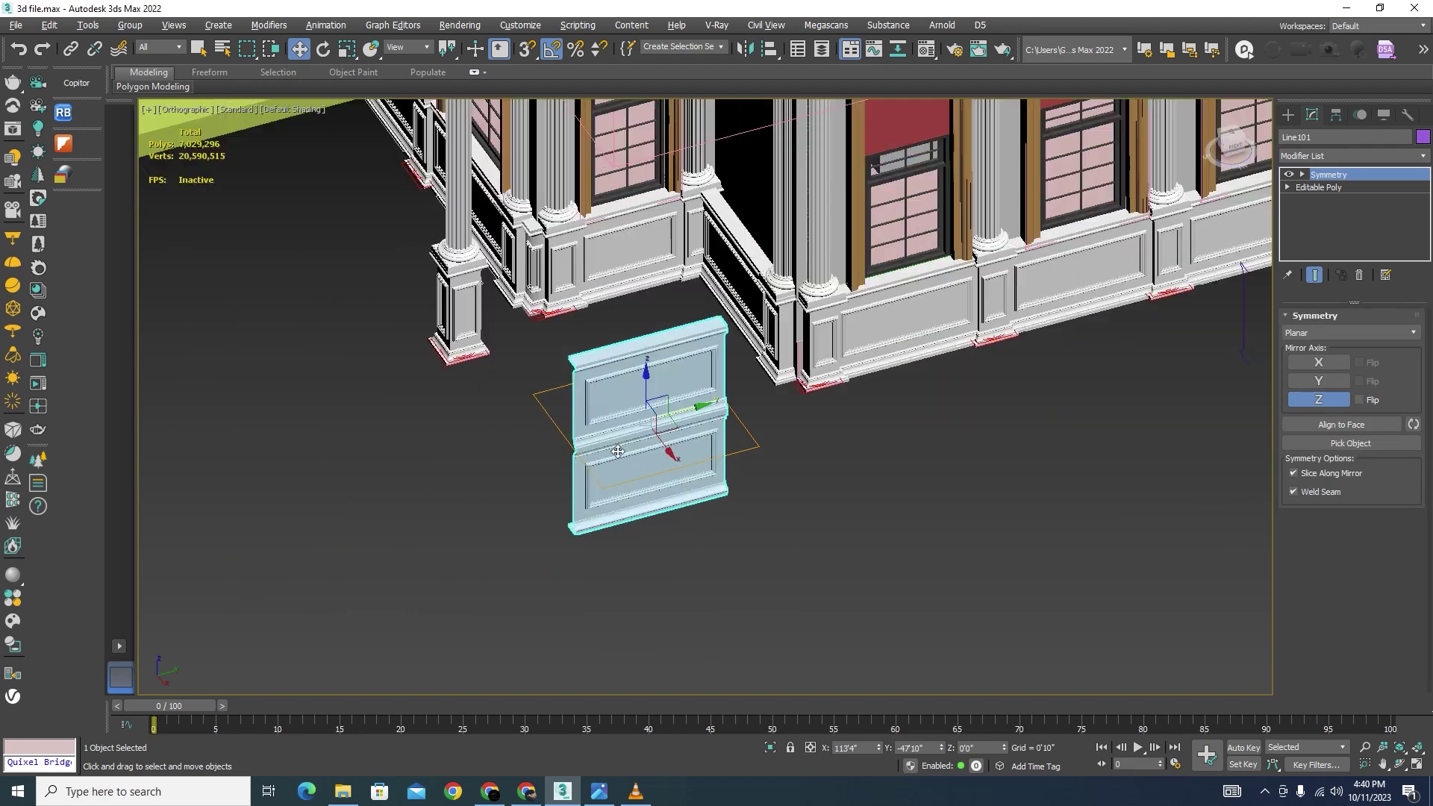
Step: Activate the Mirror sub-object of the copied panel's Symmetry modifier
scroll(788, 403, "up", 1)
scroll(791, 387, "up", 2)
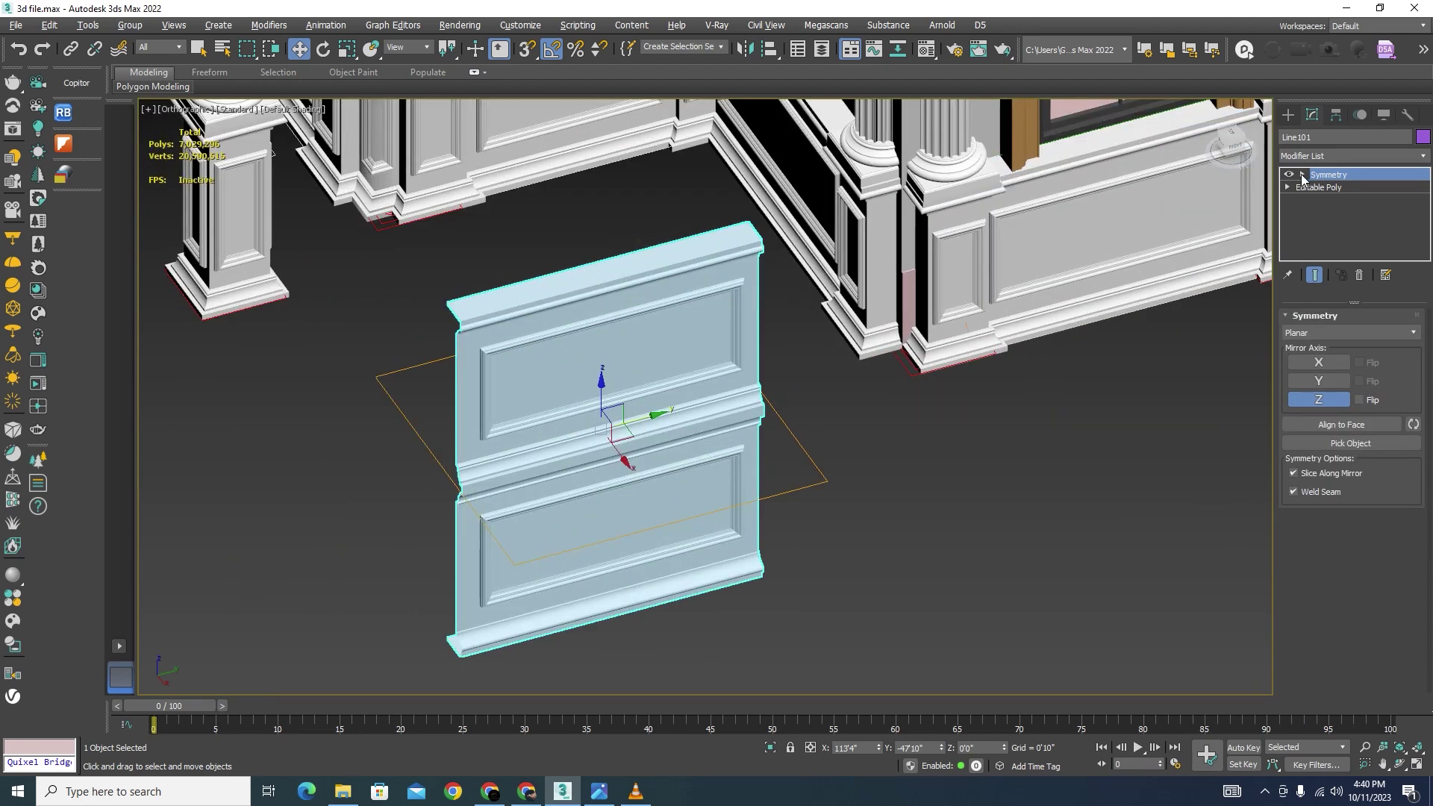
left_click(1303, 175)
left_click(1330, 187)
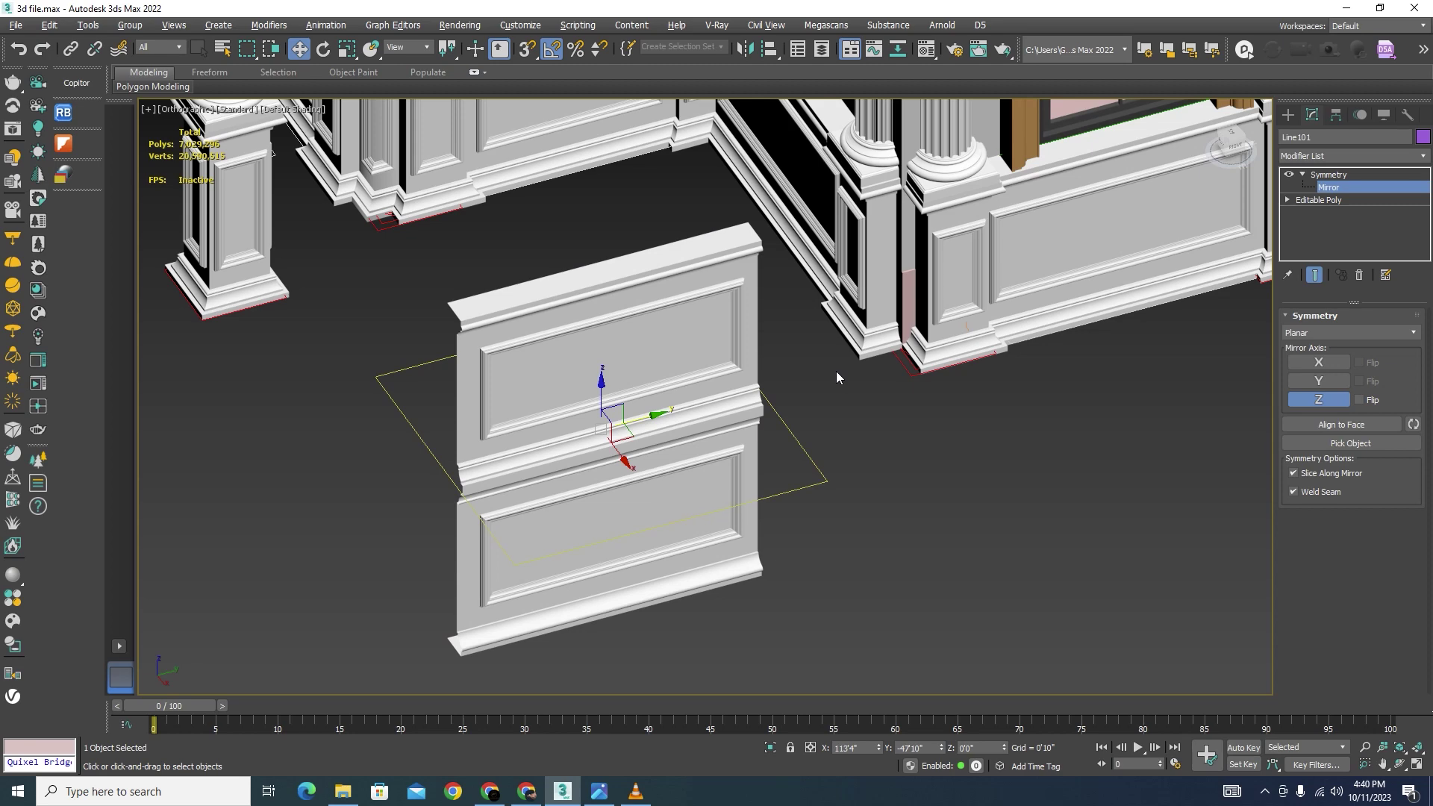
Step: Rotate the Symmetry mirror plane to upright and diagonal so the copied panel mirrors into an L-shaped corner piece
key("e")
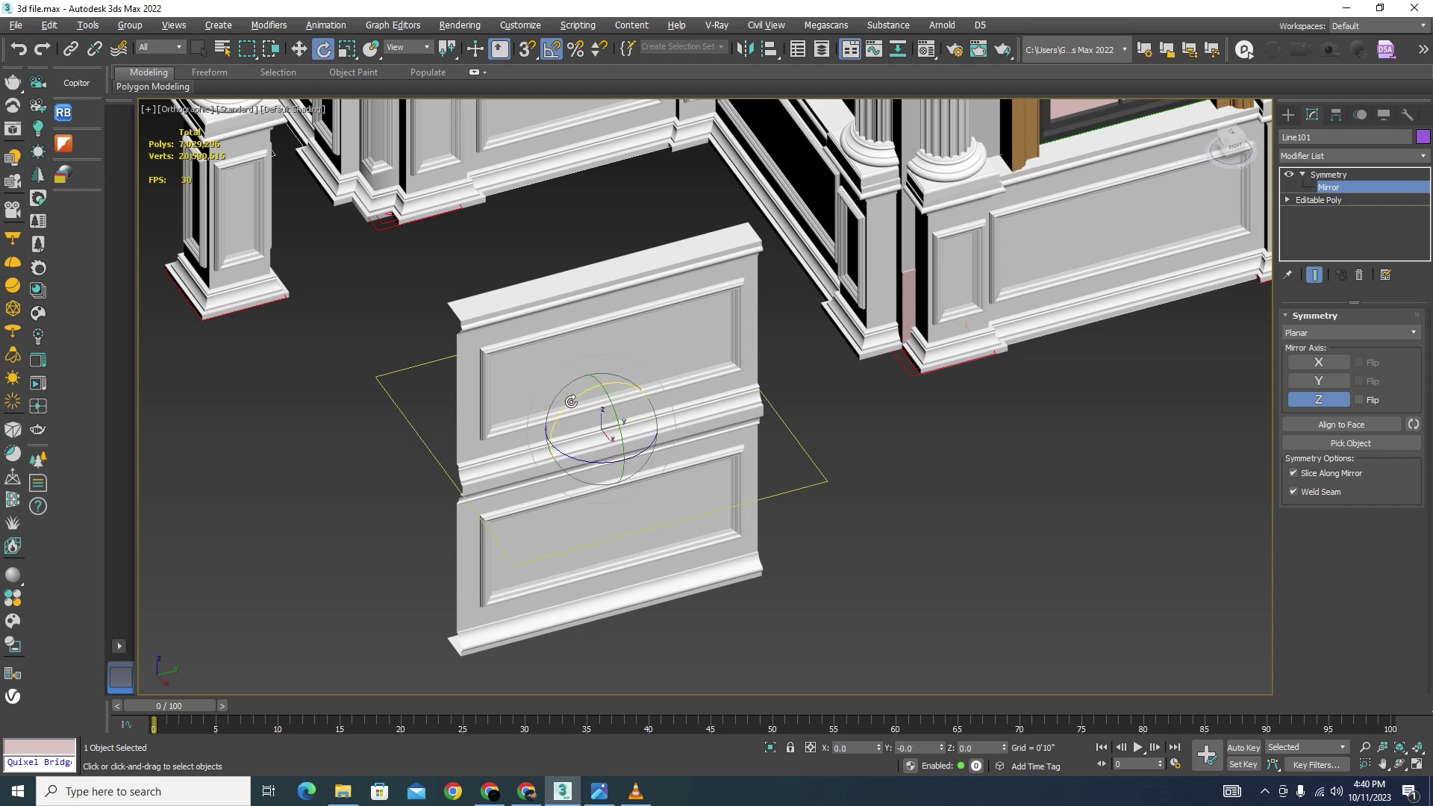
left_click_drag(571, 402, 592, 456)
middle_click_drag(845, 392, 882, 316, "alt")
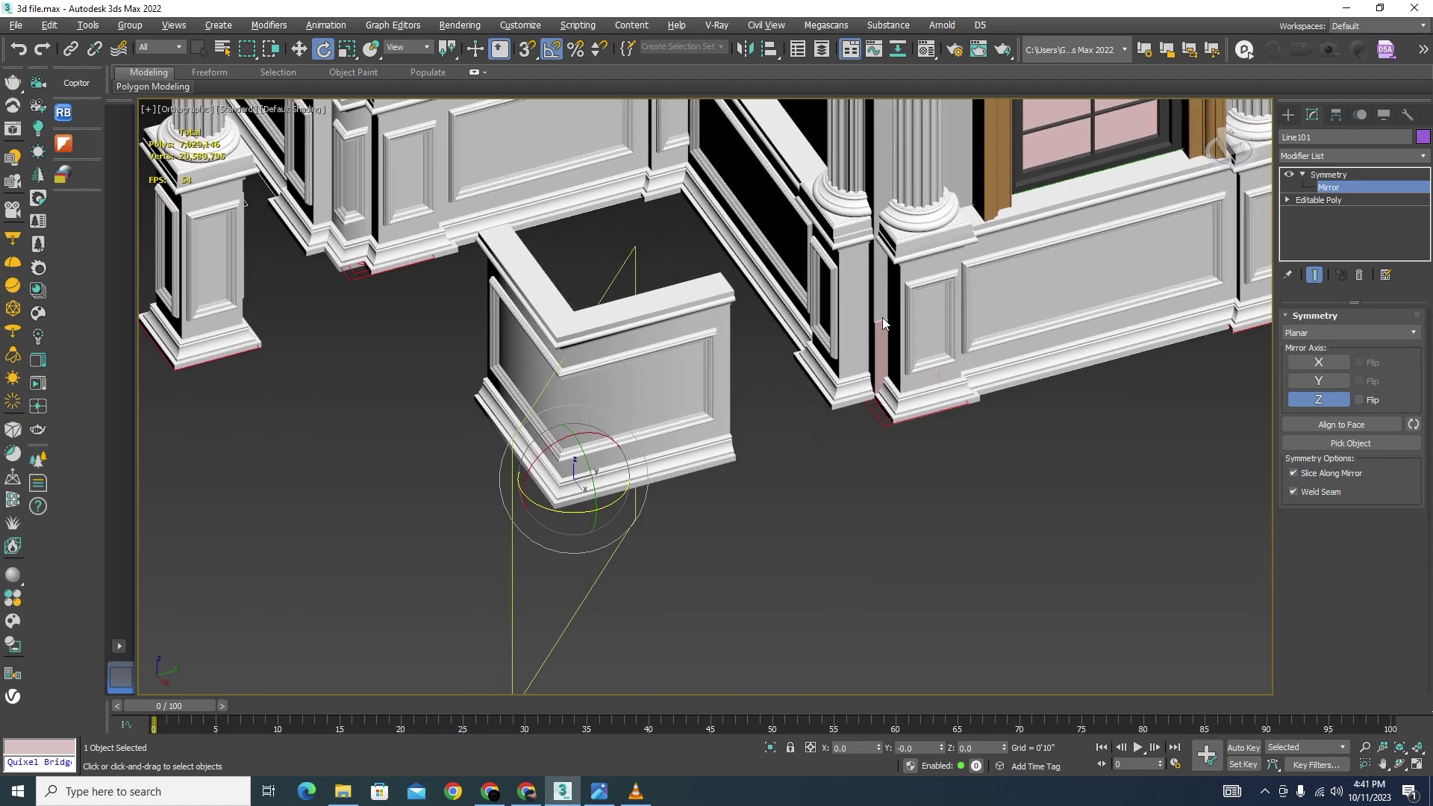
middle_click_drag(871, 431, 611, 495, "alt")
key("w")
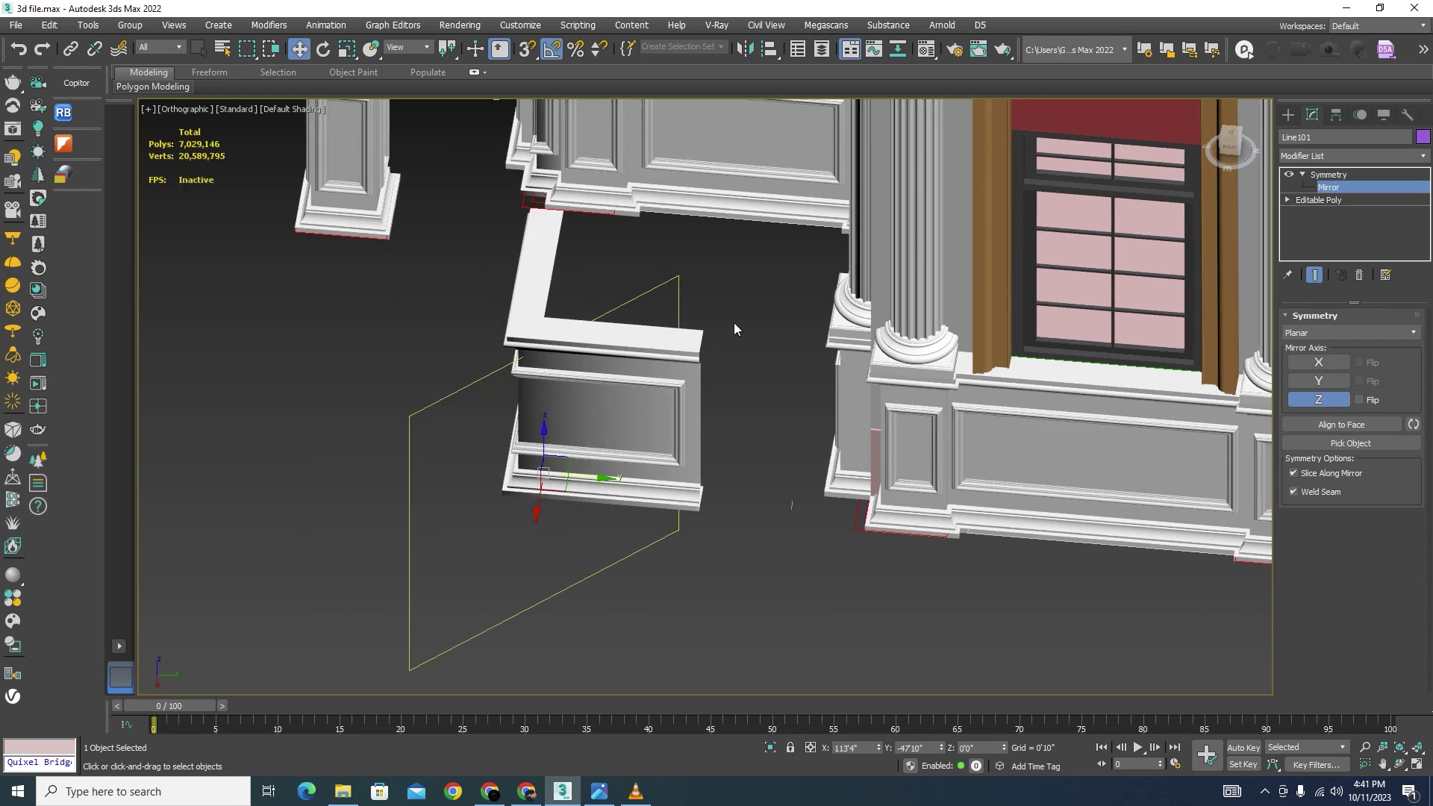
Step: Convert the mirrored corner piece to an Editable Poly
right_click(652, 306)
mouse_move(683, 469)
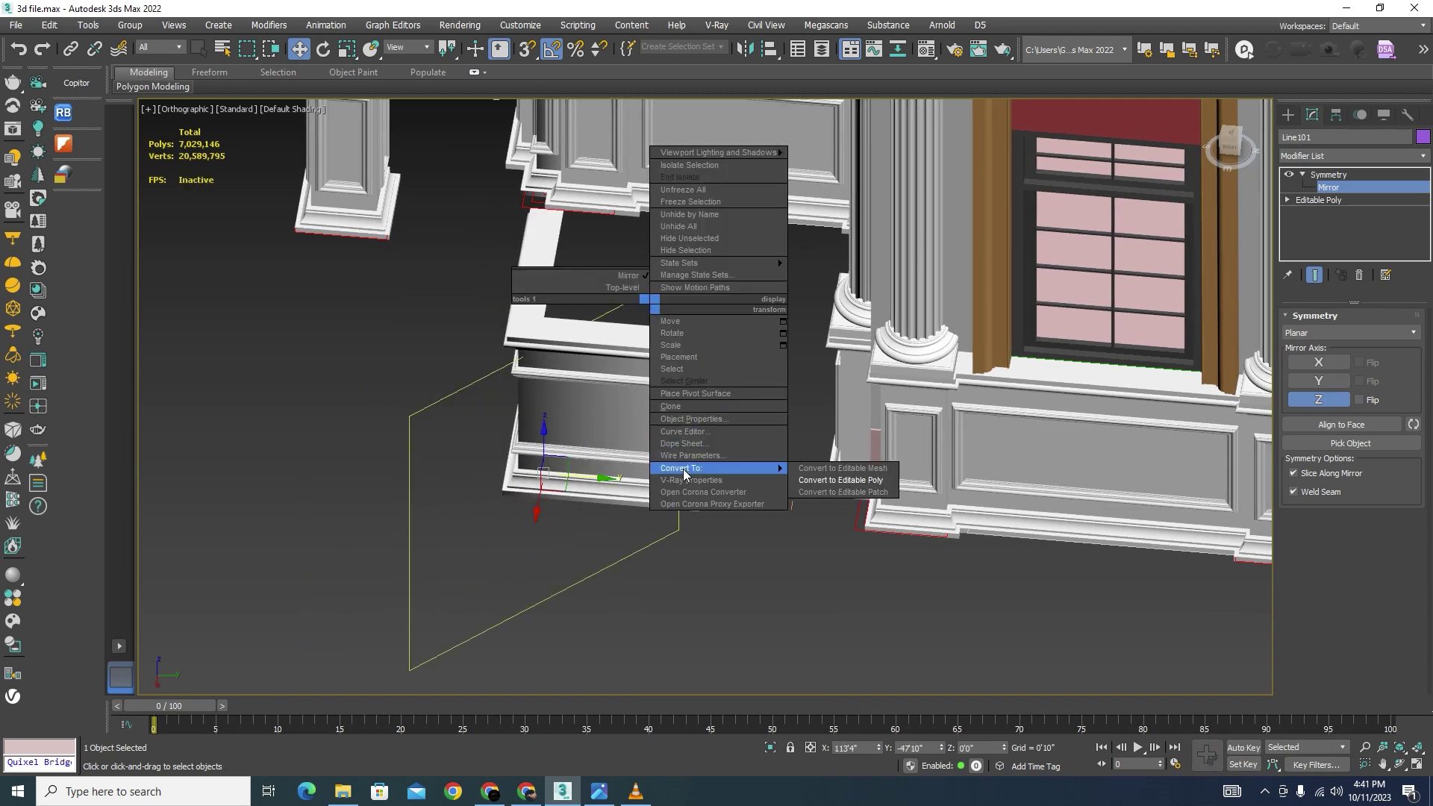
left_click(820, 484)
Step: Move the corner piece along Y and snap it against the pedestal plinth beside the open front corner
left_click_drag(607, 483, 698, 539)
scroll(890, 567, "up", 10)
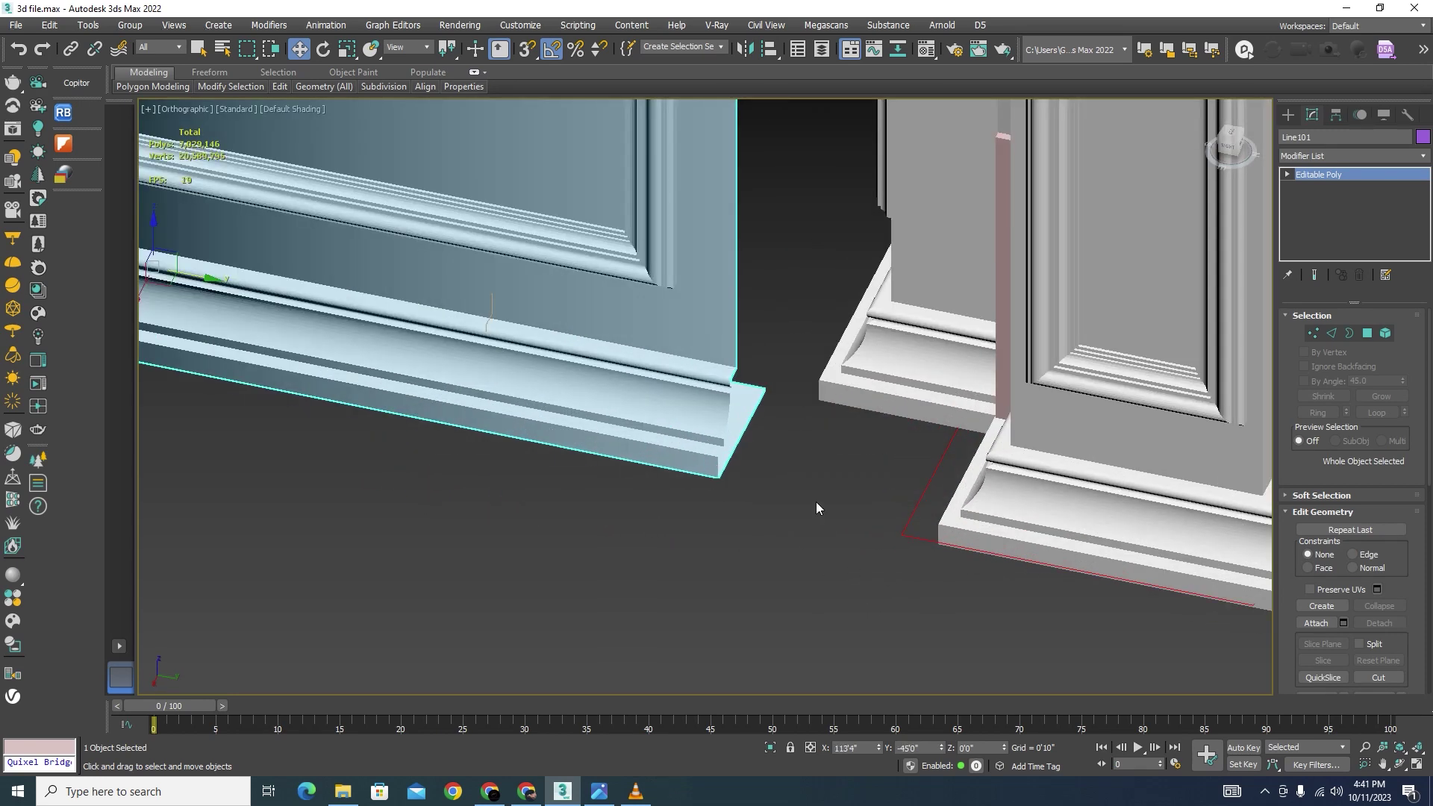
key("F3")
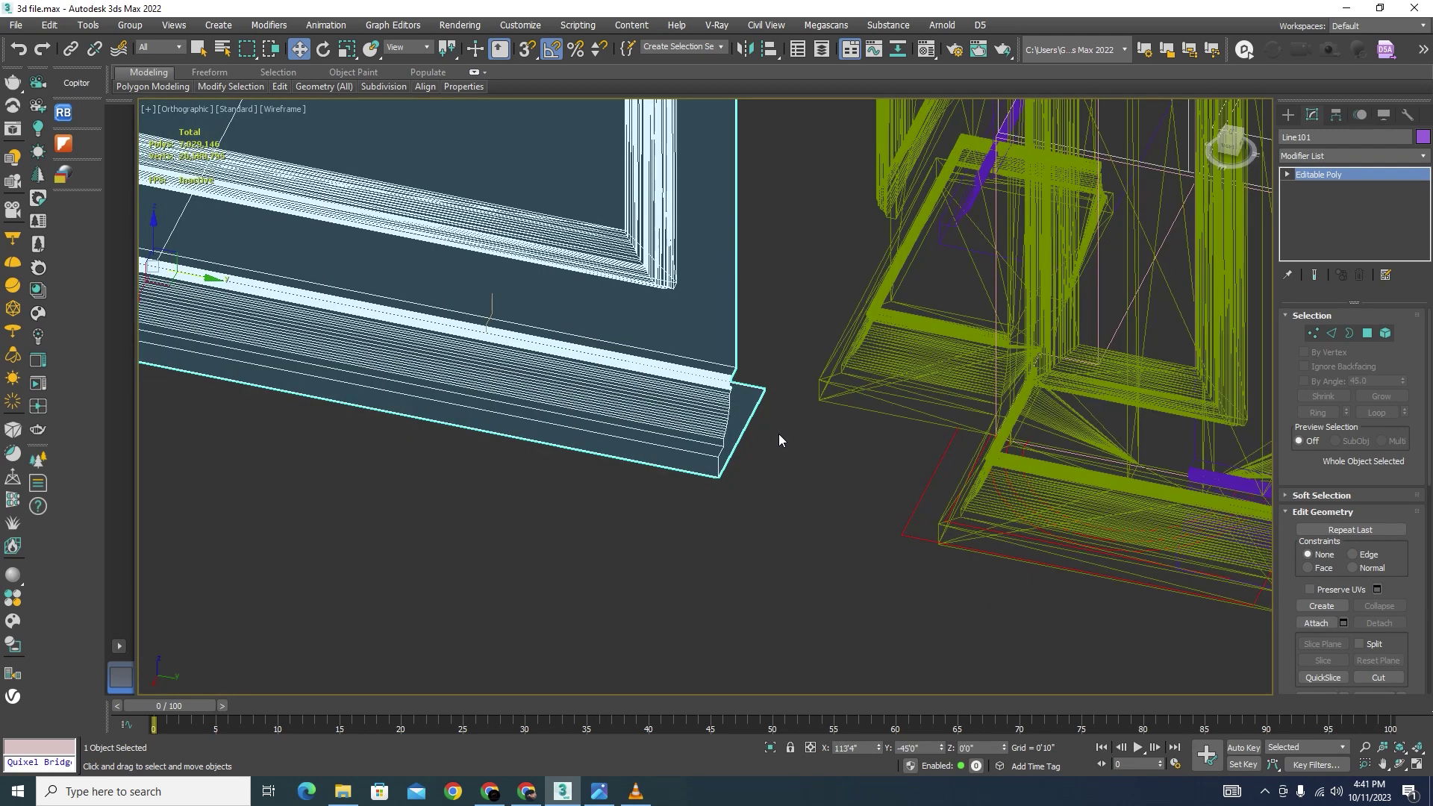
key("s")
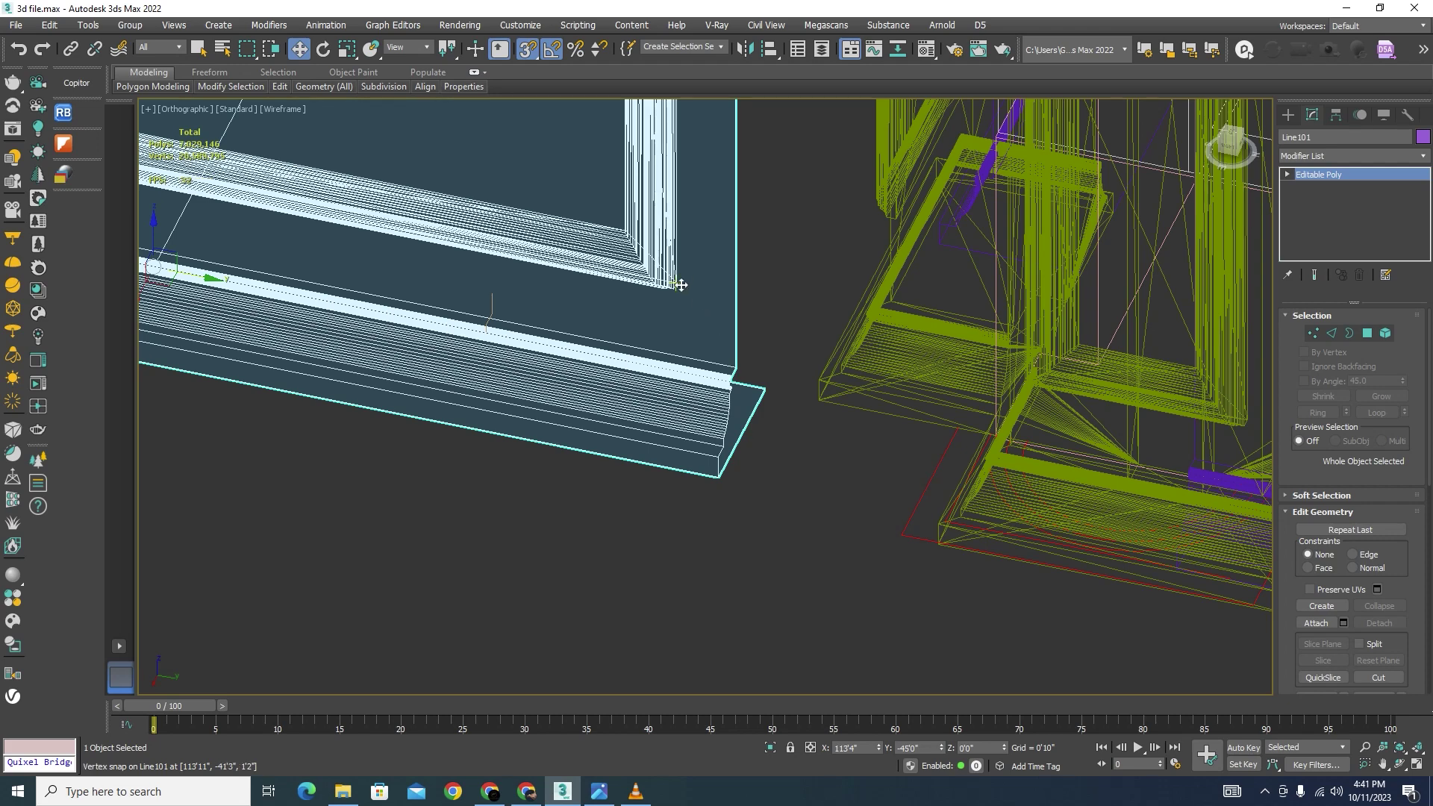
mouse_move(679, 285)
left_mouse_down()
mouse_move(656, 282)
mouse_move(932, 522)
left_mouse_up()
key("F3")
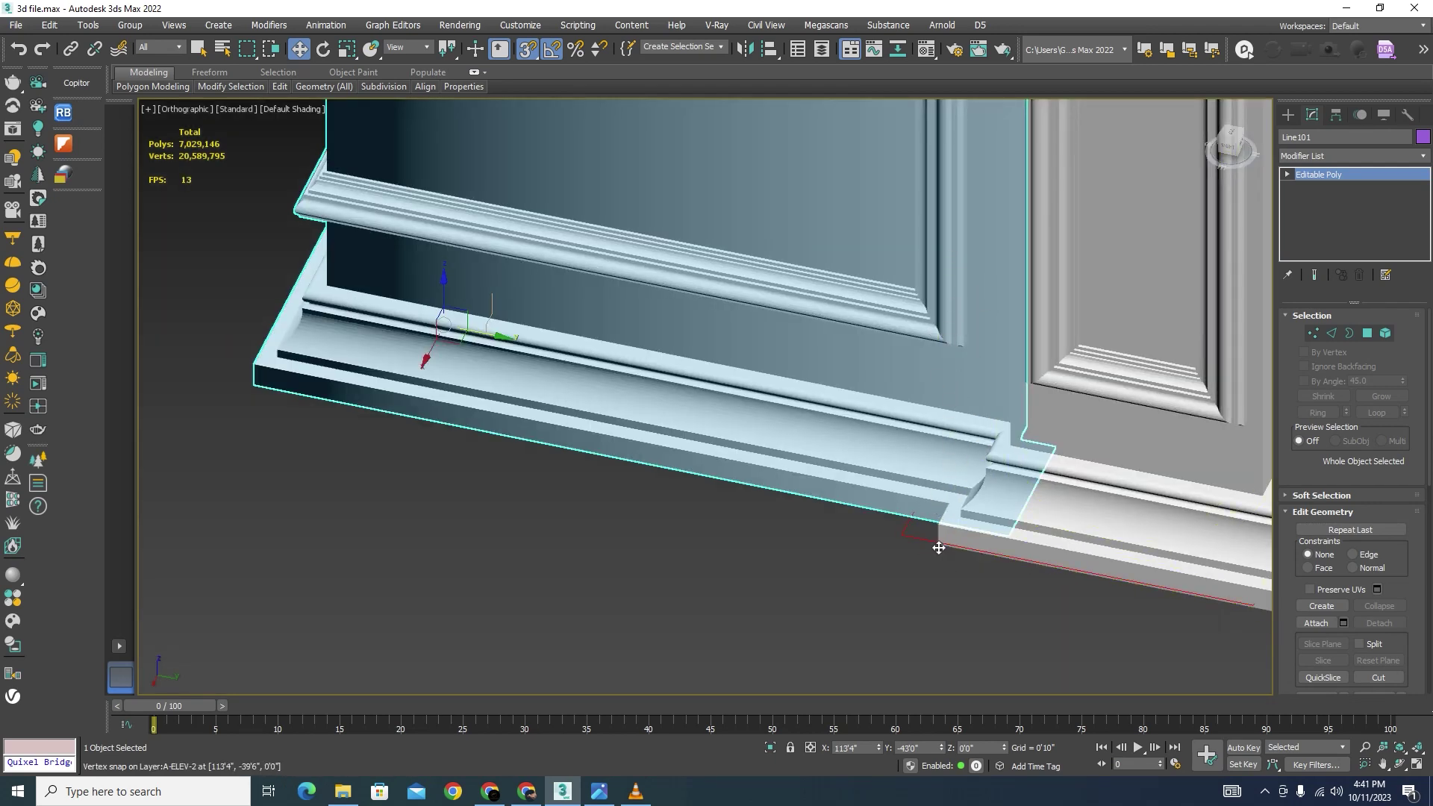
Step: With midpoint snapping off, move the corner piece's outer corner and side-wing vertices along Y to shorten its front panel
scroll(939, 549, "down", 6)
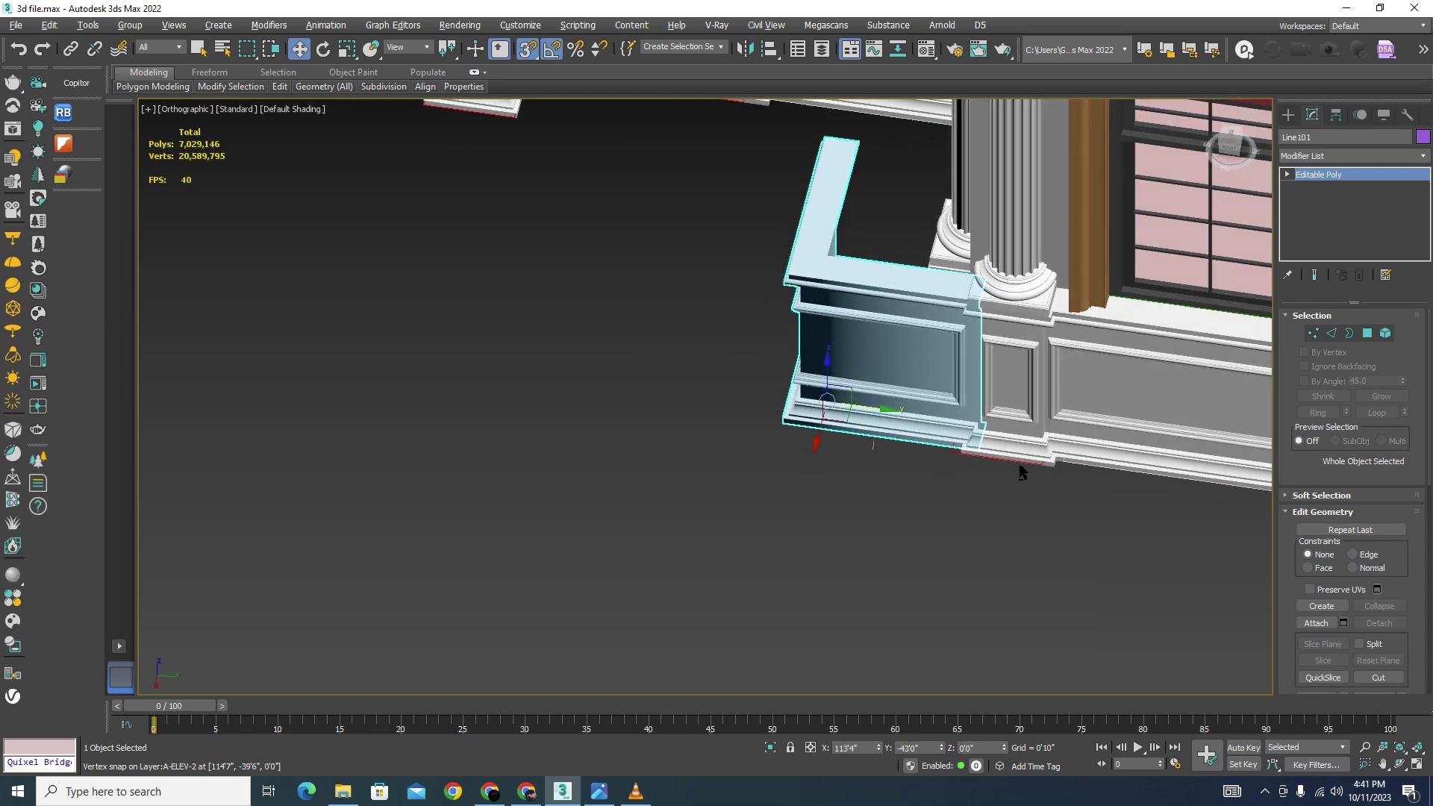
left_click(1314, 333)
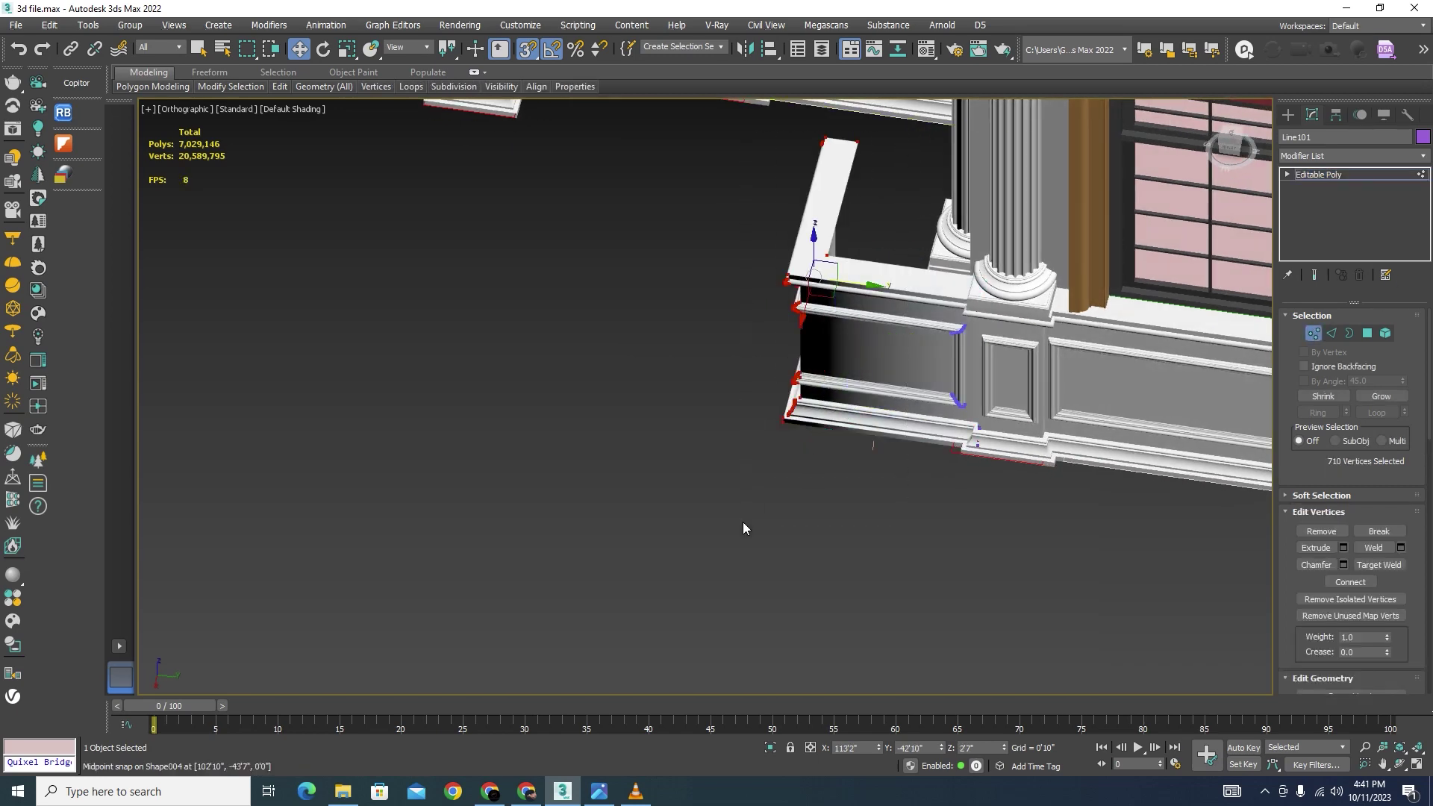
middle_click_drag(810, 392, 905, 400, "alt")
key("s")
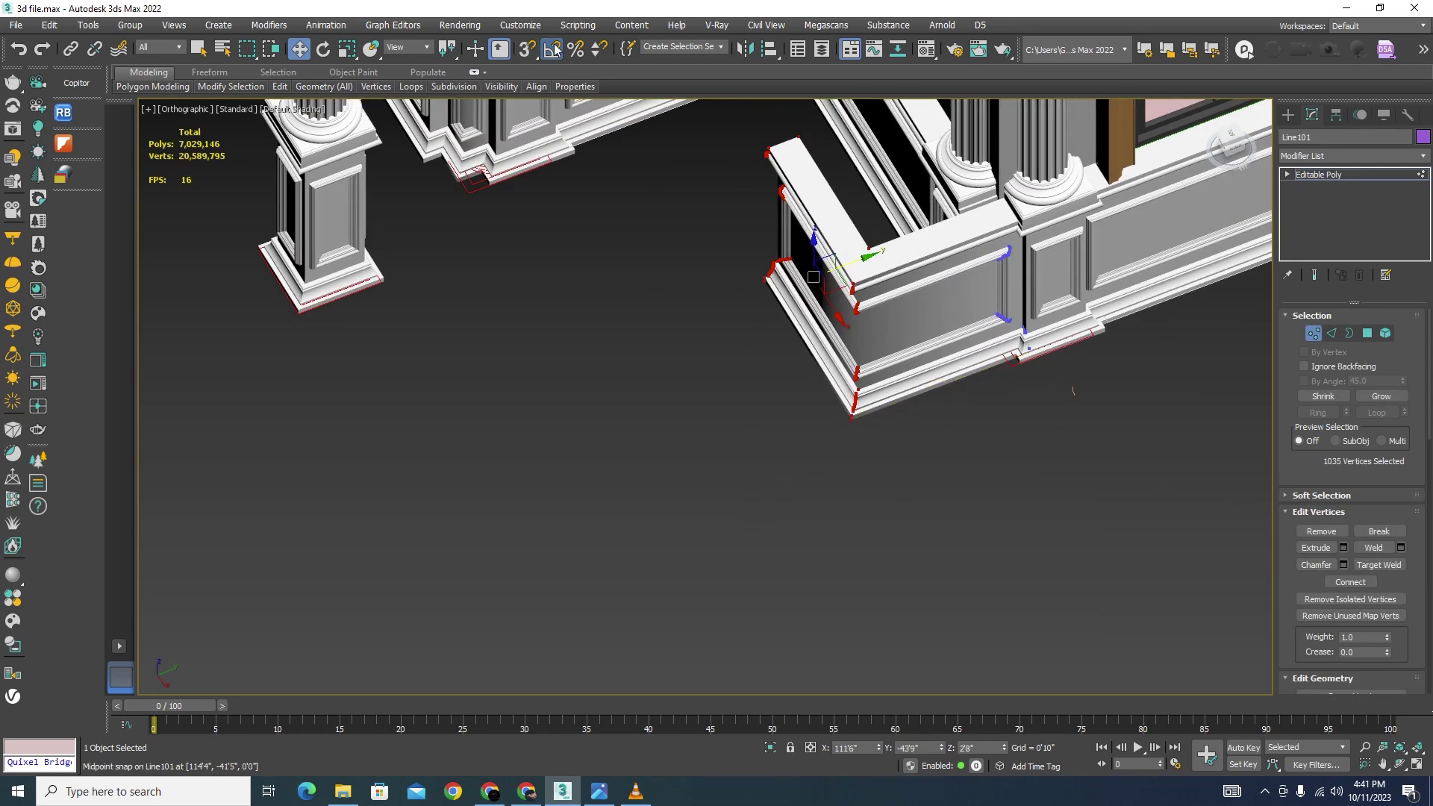
left_click(527, 49)
right_click(527, 50)
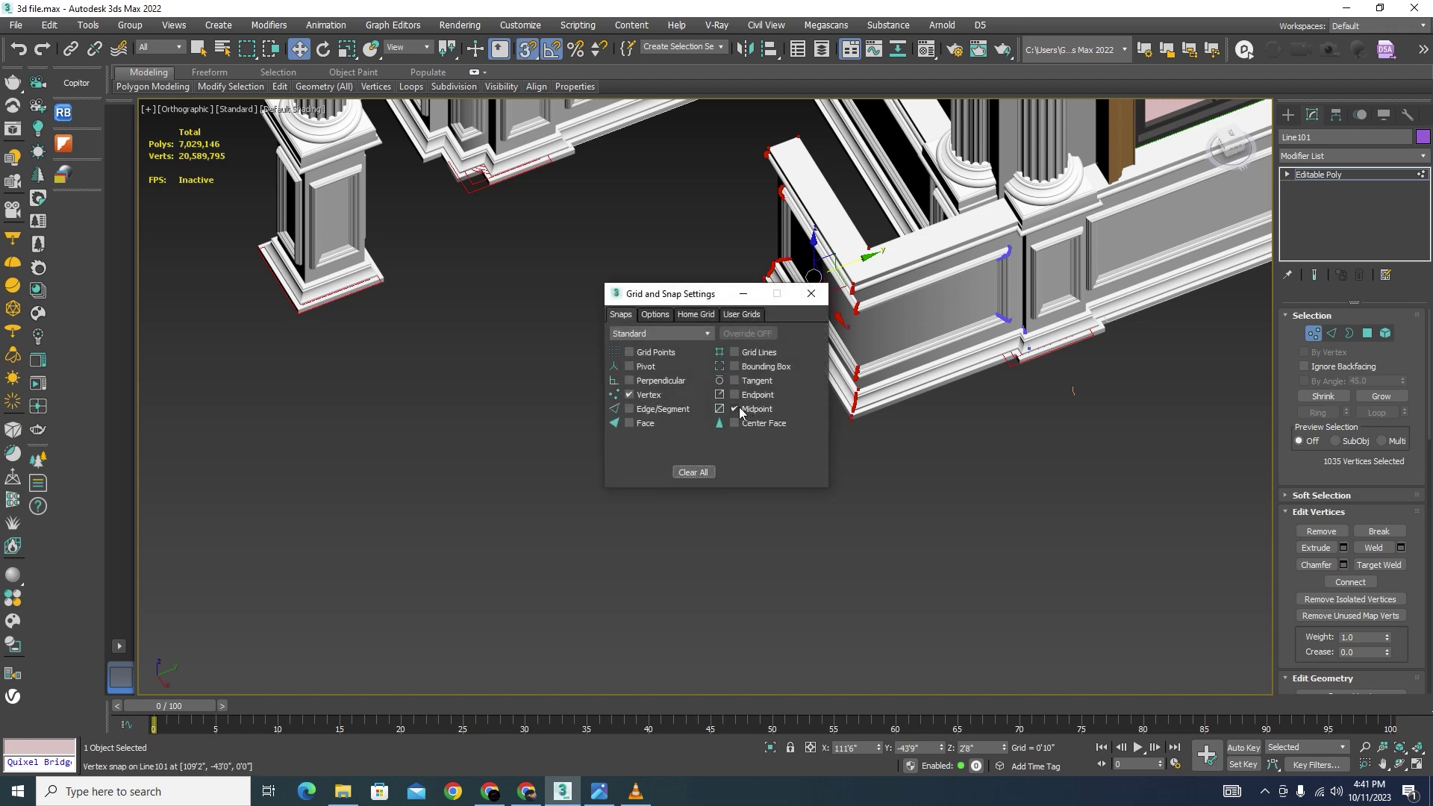
left_click(812, 294)
middle_click_drag(814, 299, 869, 320, "alt")
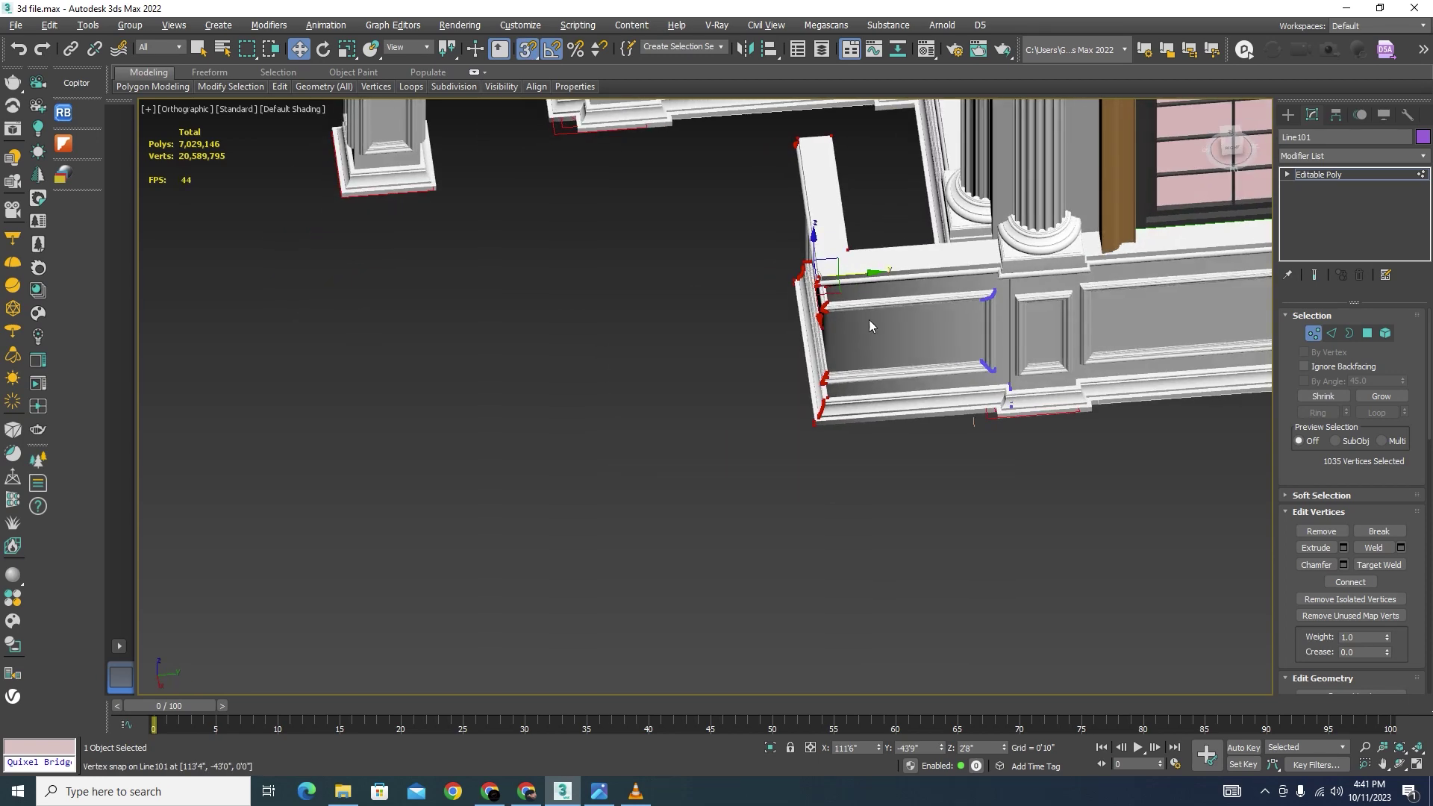
left_click_drag(862, 276, 948, 289)
Step: Keep only the side wing's far-end vertices selected and move them along X to shorten the wing toward the corner
middle_click_drag(949, 295, 1011, 320, "alt")
scroll(990, 287, "up", 5)
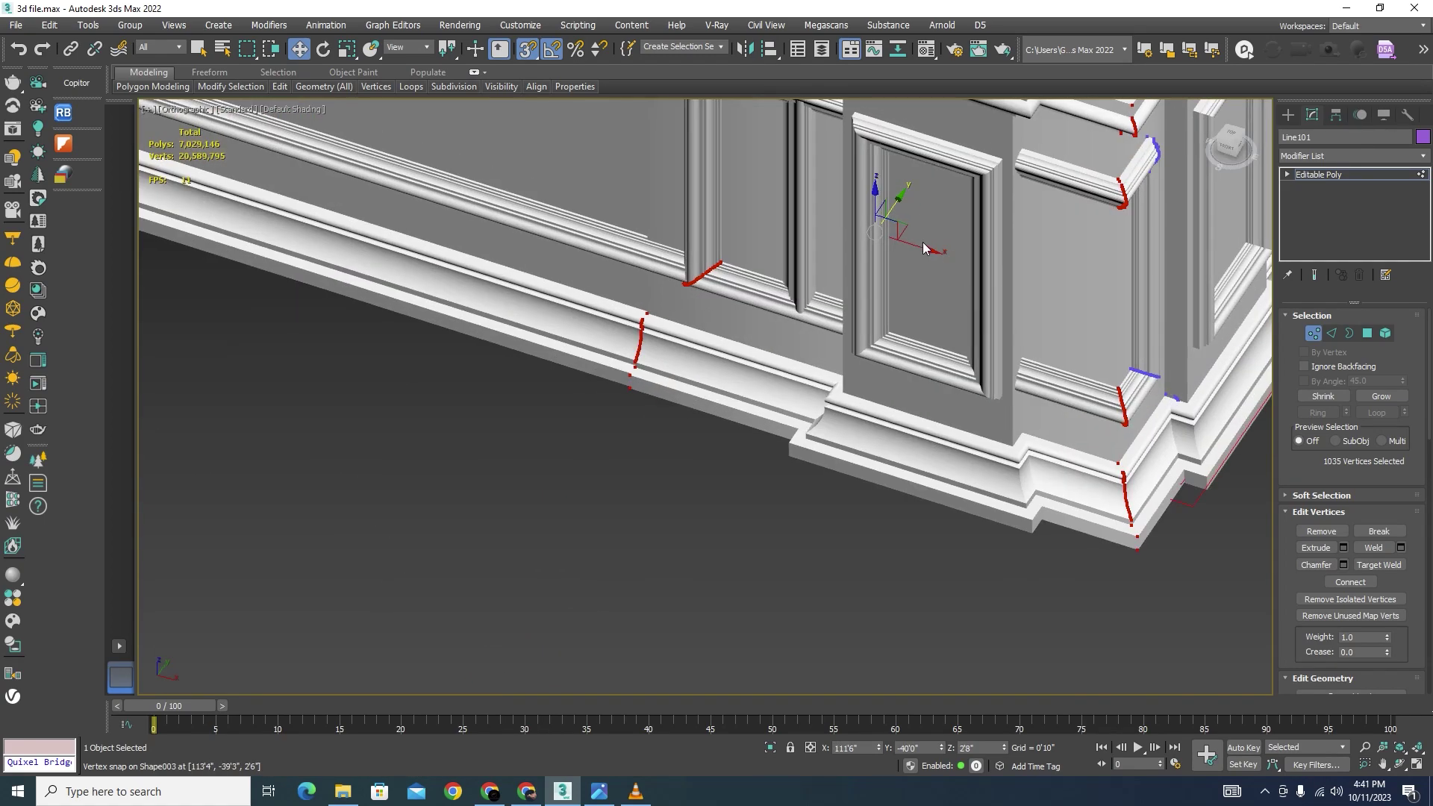
scroll(932, 328, "down", 6)
middle_click_drag(984, 406, 975, 362, "alt")
scroll(973, 359, "up", 5)
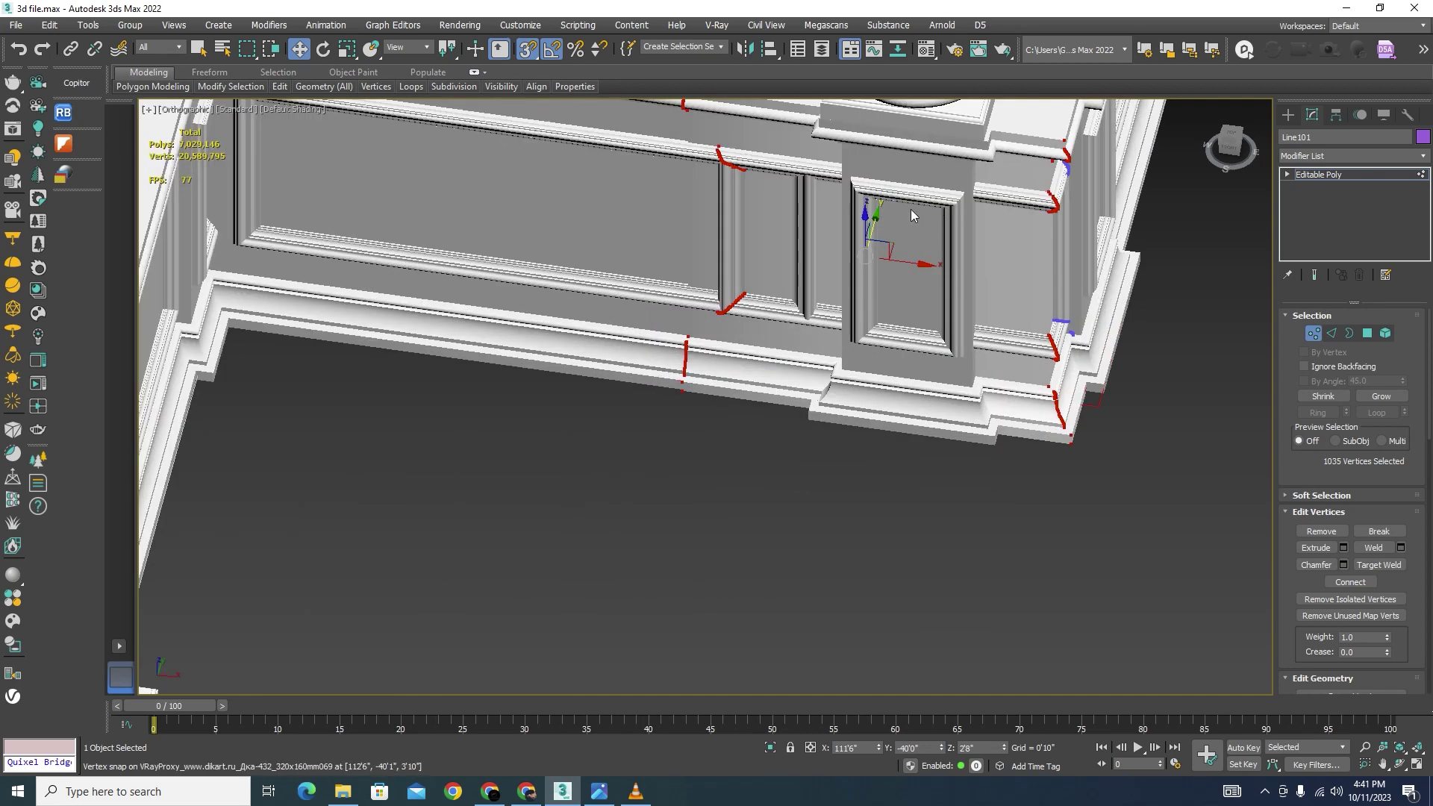
scroll(910, 209, "down", 3)
left_click_drag(887, 140, 732, 466)
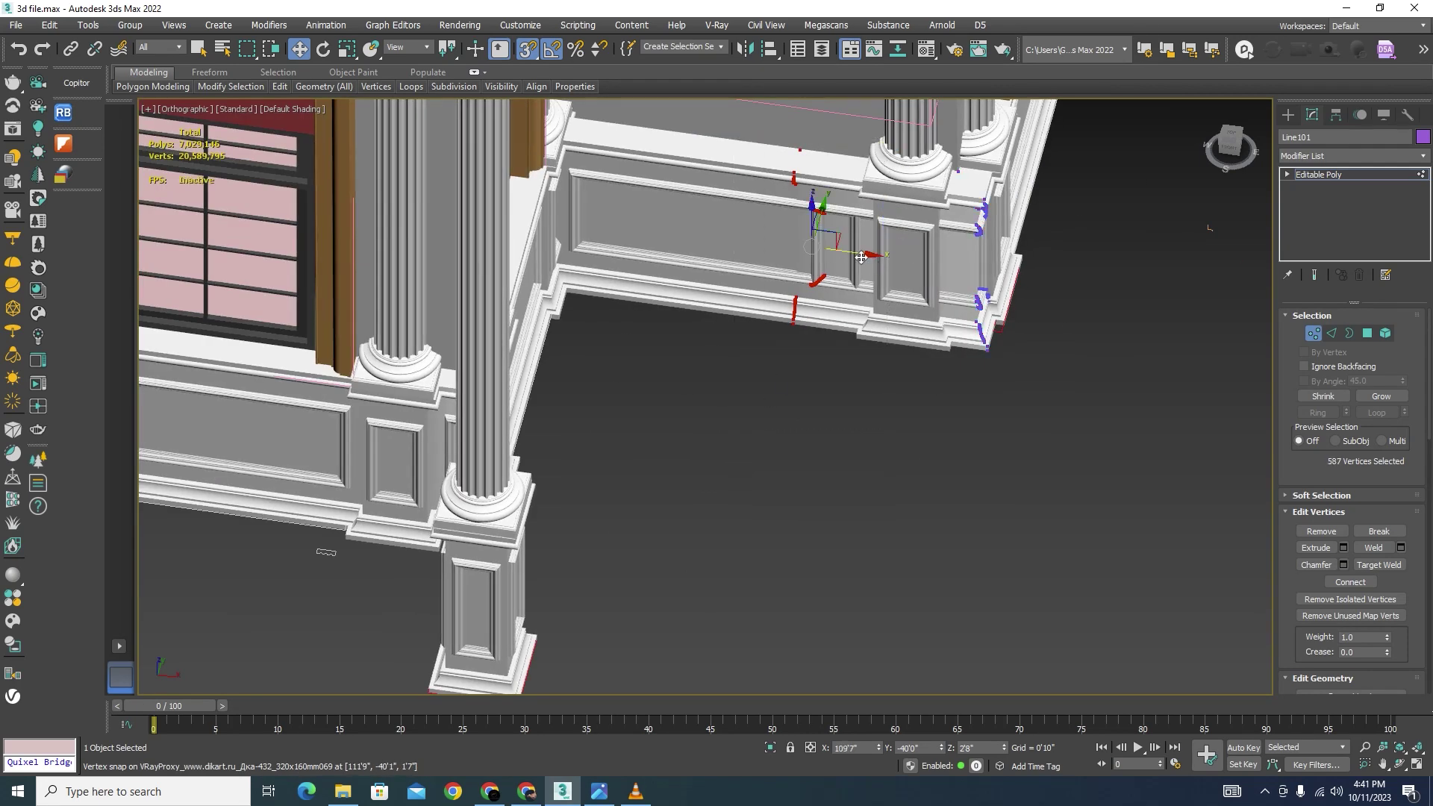
left_click_drag(862, 257, 992, 289)
Step: Fine-position the side wing's end vertices along X with vertex snapping at the adjoining pedestal, and finish vertex editing
scroll(952, 300, "up", 8)
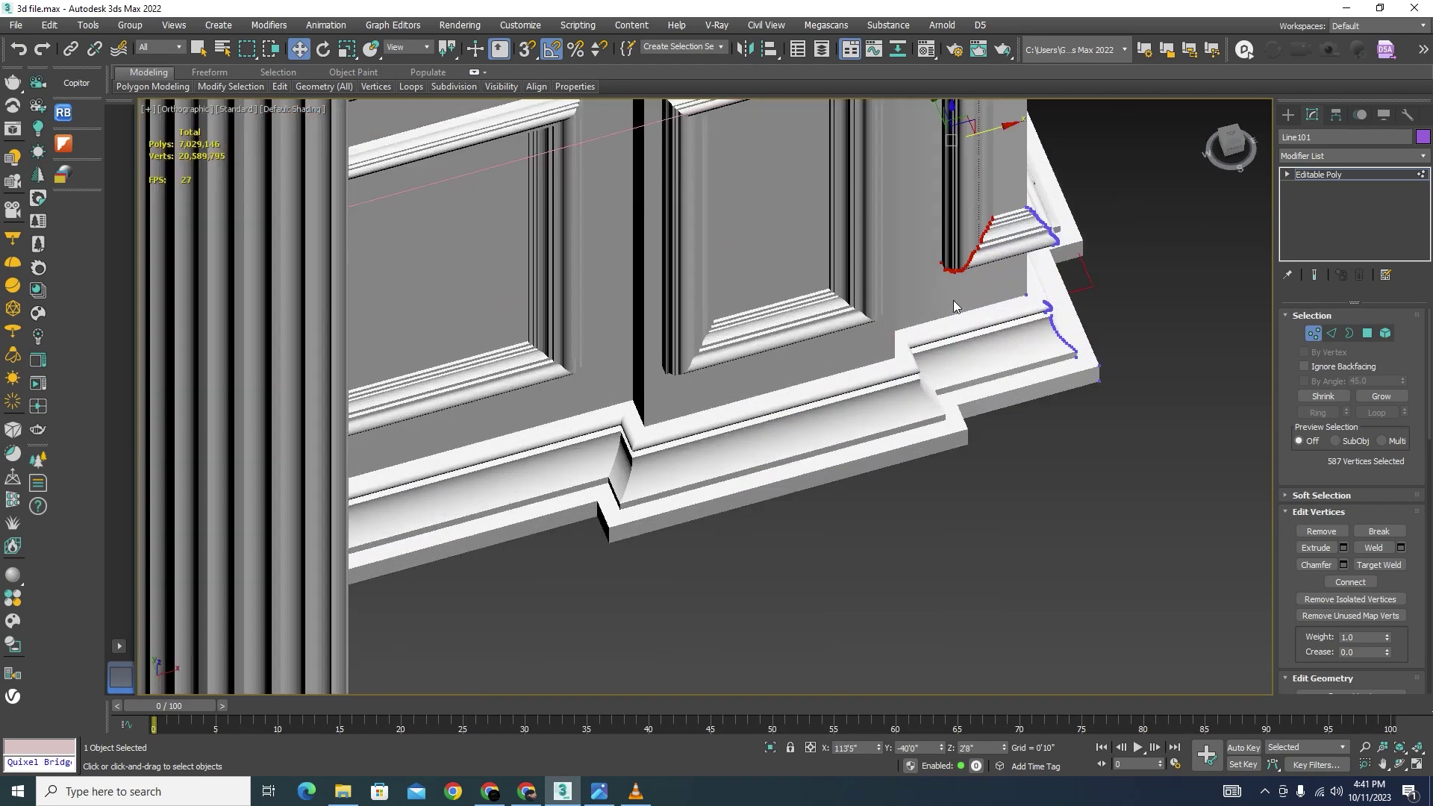
key("s")
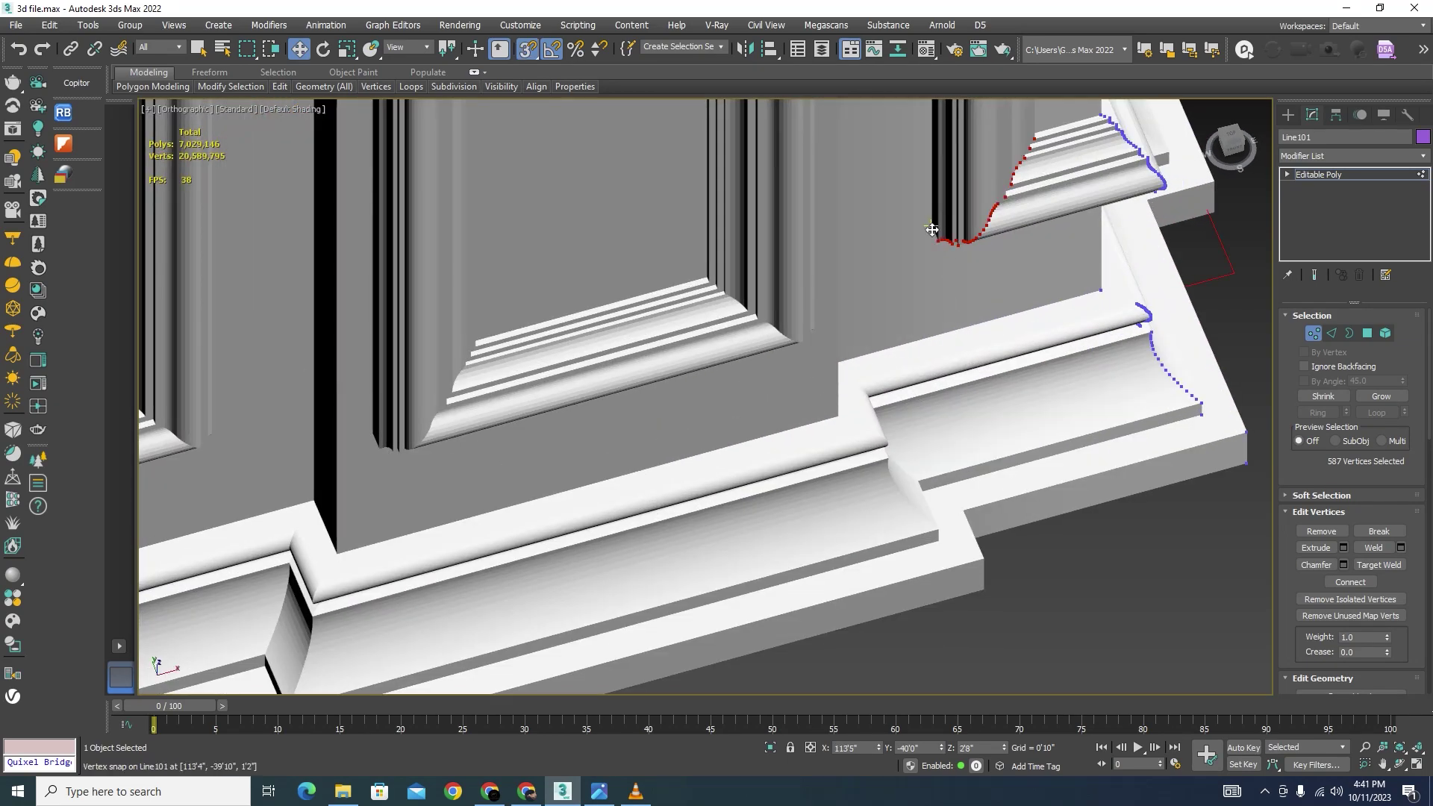
left_click_drag(931, 224, 999, 502)
scroll(899, 445, "down", 10)
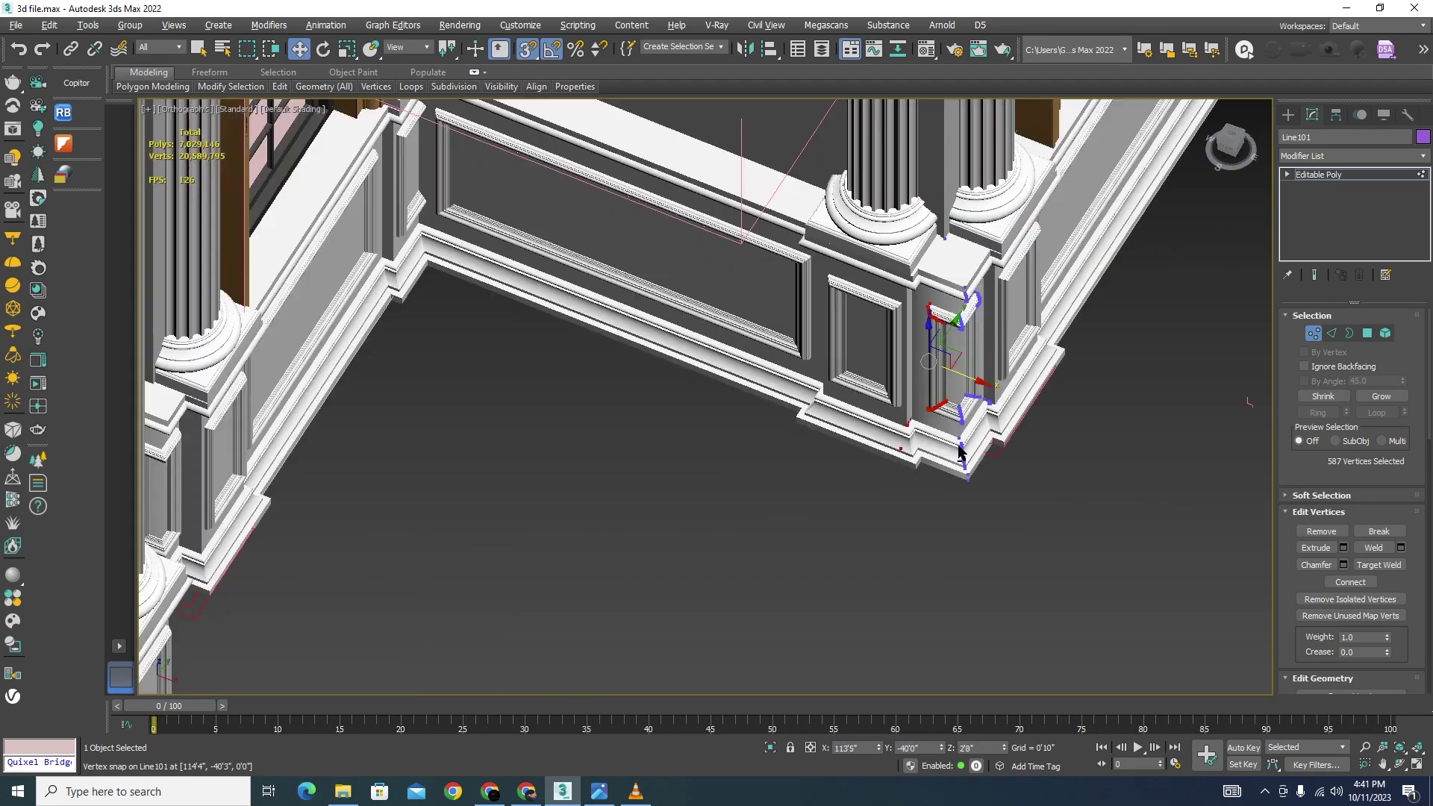
middle_click_drag(862, 435, 942, 424, "alt")
middle_click_drag(859, 502, 911, 499, "alt")
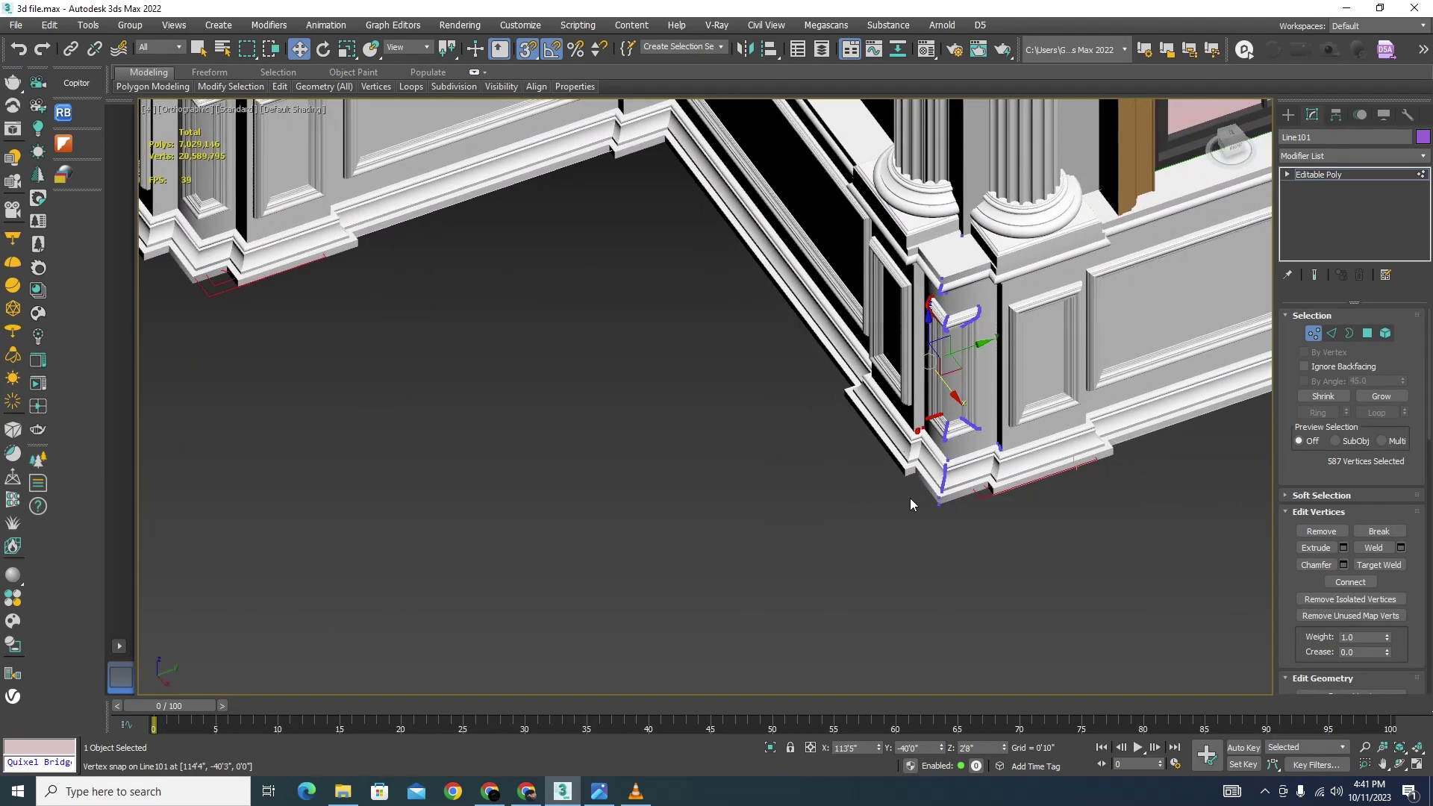
left_click(1313, 337)
Step: Examine the filled plinth corner, the snap options and the villa's remaining façades around the open bay
scroll(739, 468, "down", 6)
scroll(562, 366, "up", 6)
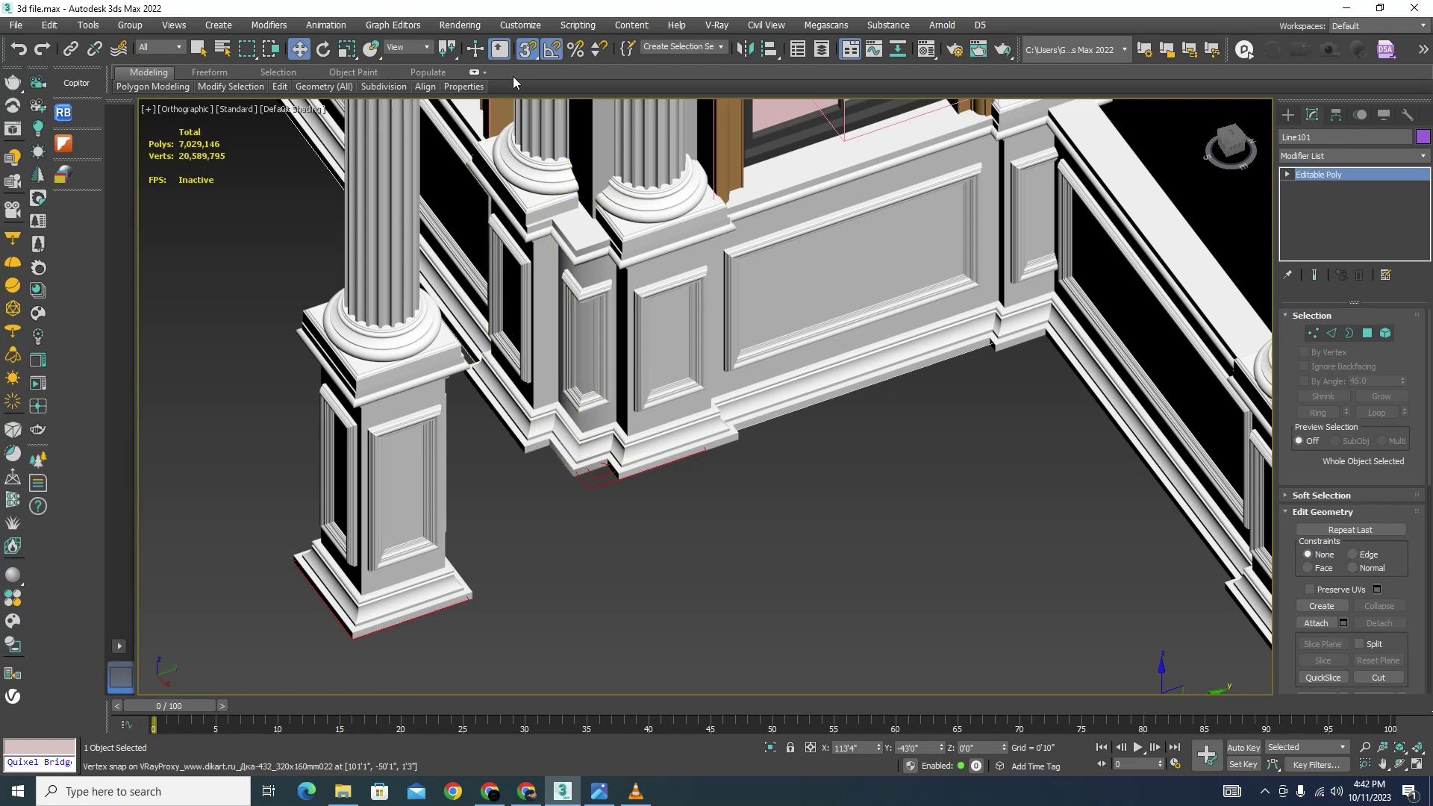
right_click(528, 49)
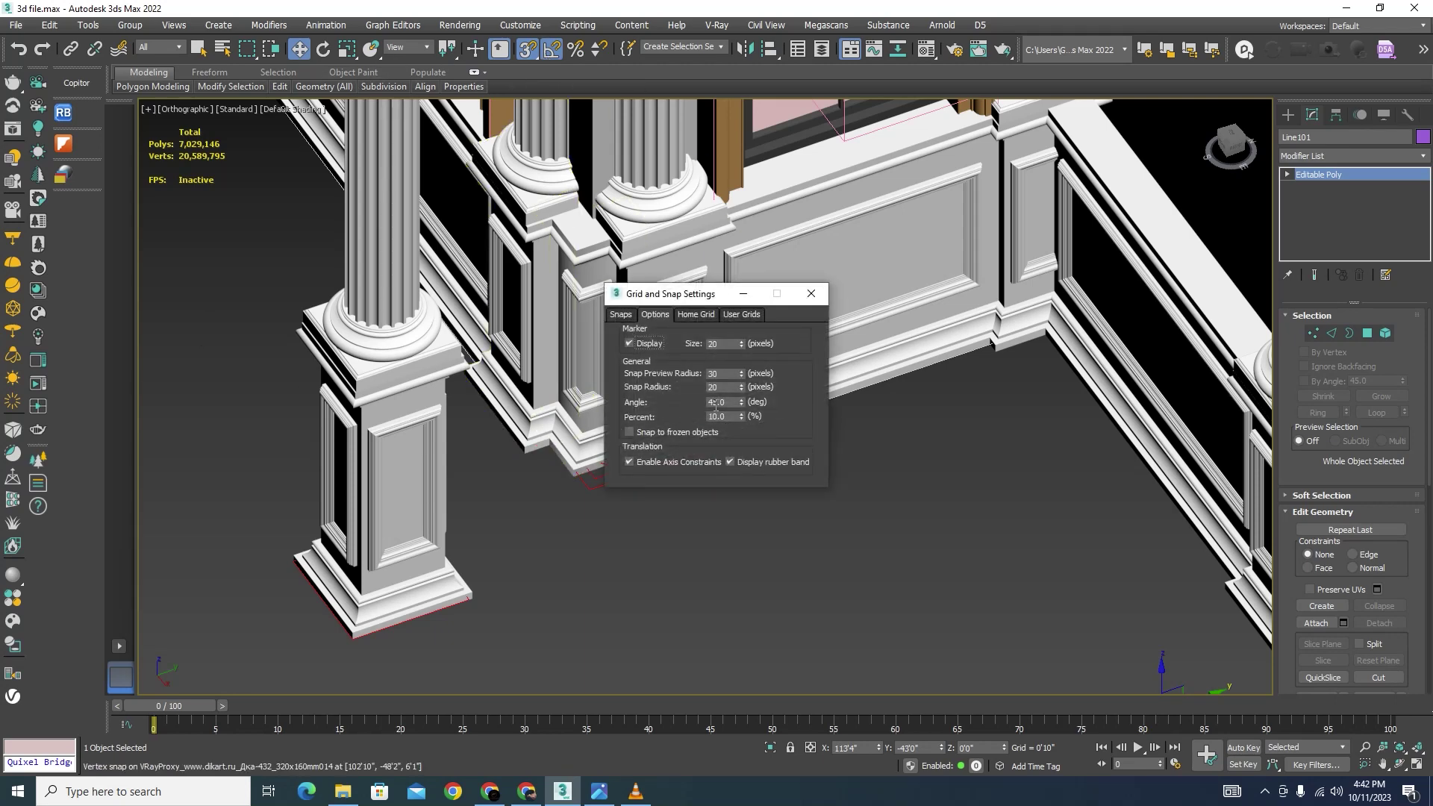
left_click(811, 294)
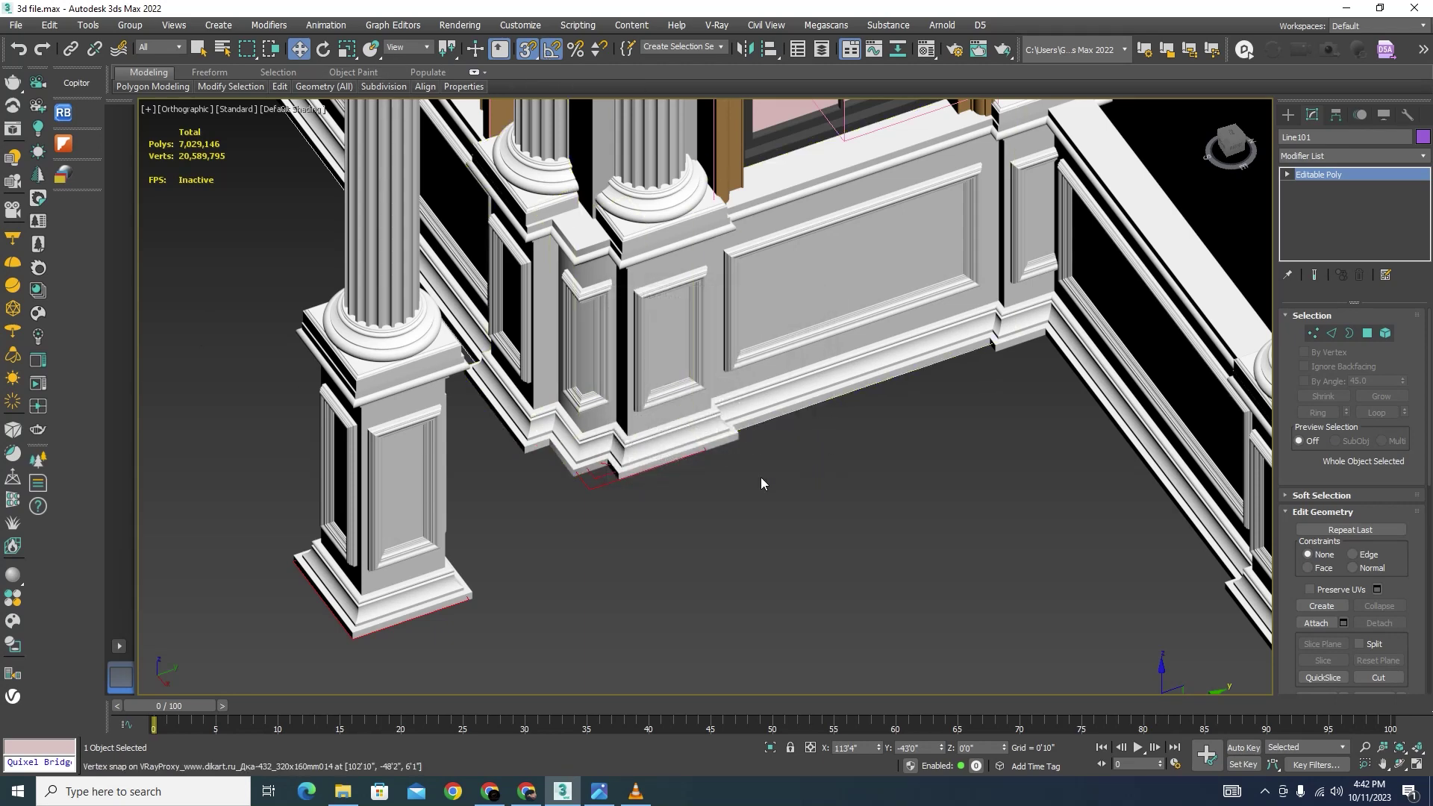
scroll(762, 478, "down", 3)
scroll(694, 470, "down", 4)
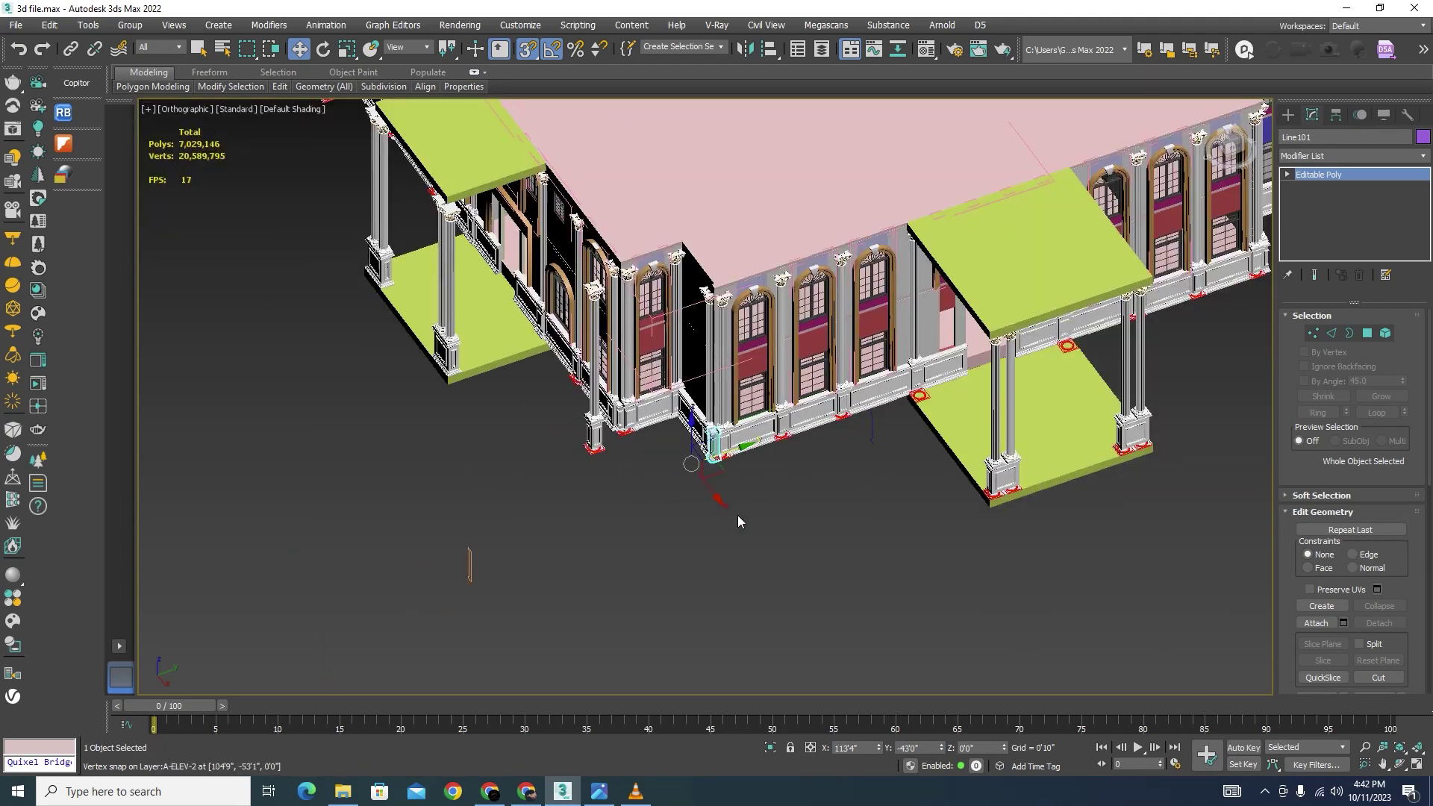
scroll(930, 392, "up", 5)
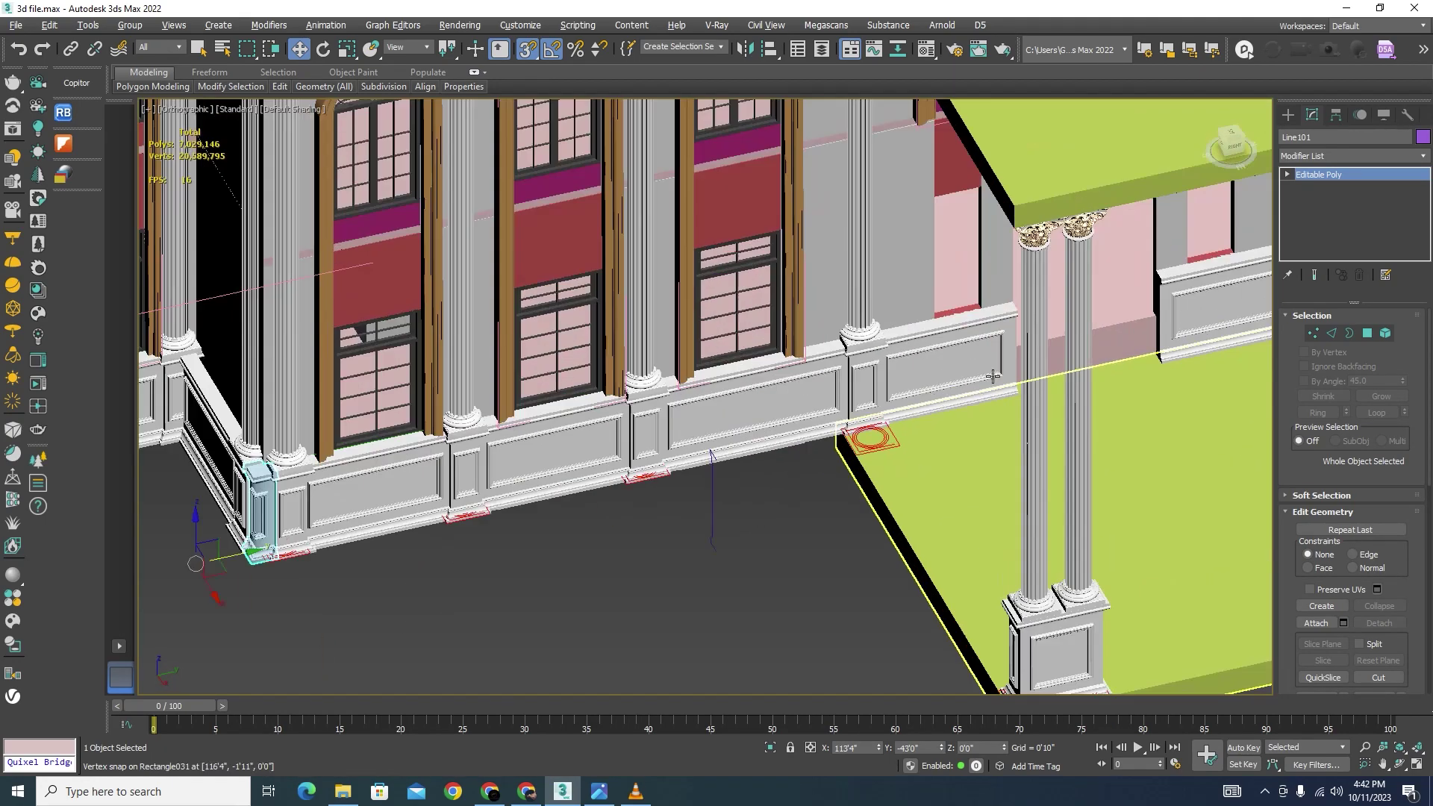
scroll(930, 388, "down", 5)
middle_click_drag(1047, 445, 1009, 574, "alt")
scroll(1126, 551, "up", 3)
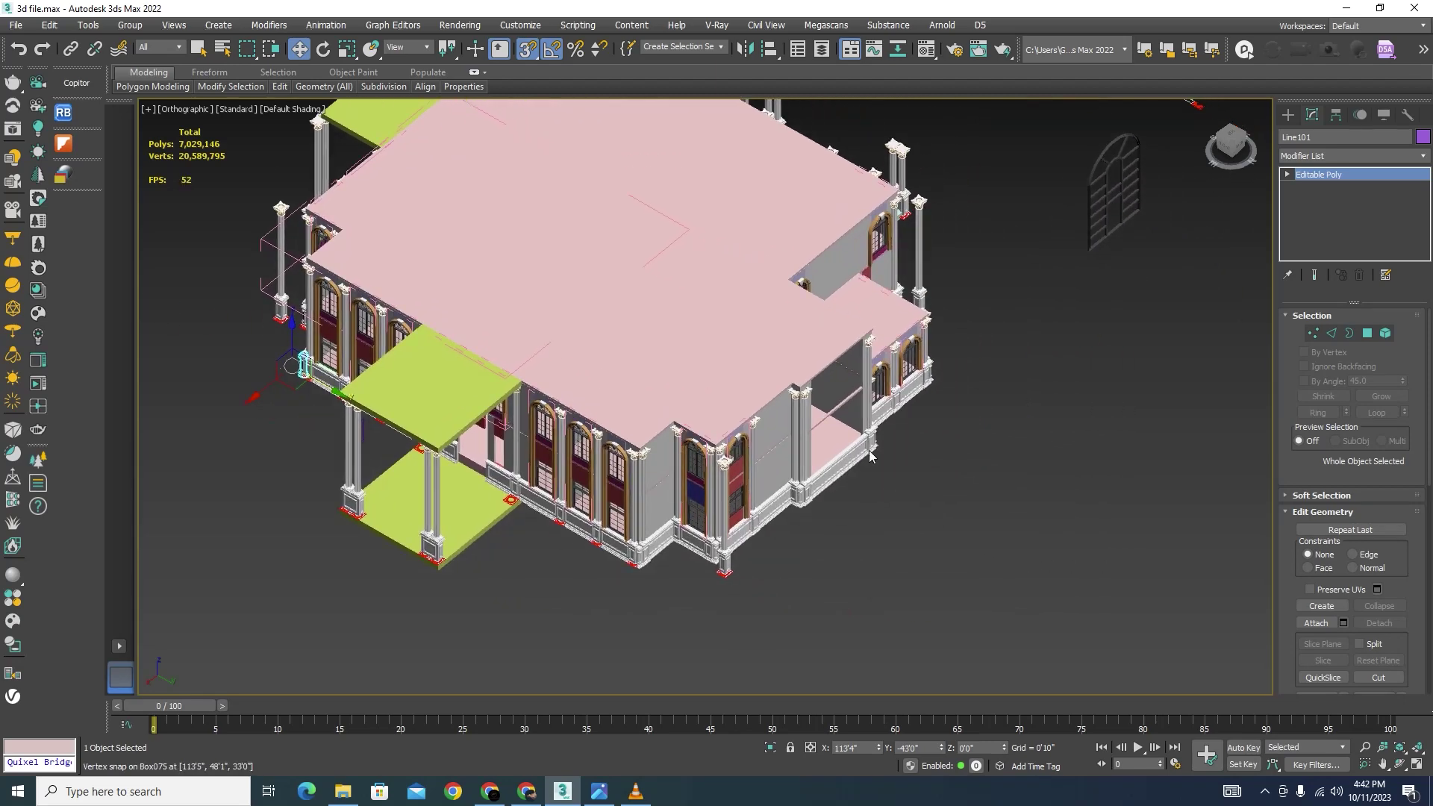
scroll(805, 380, "up", 4)
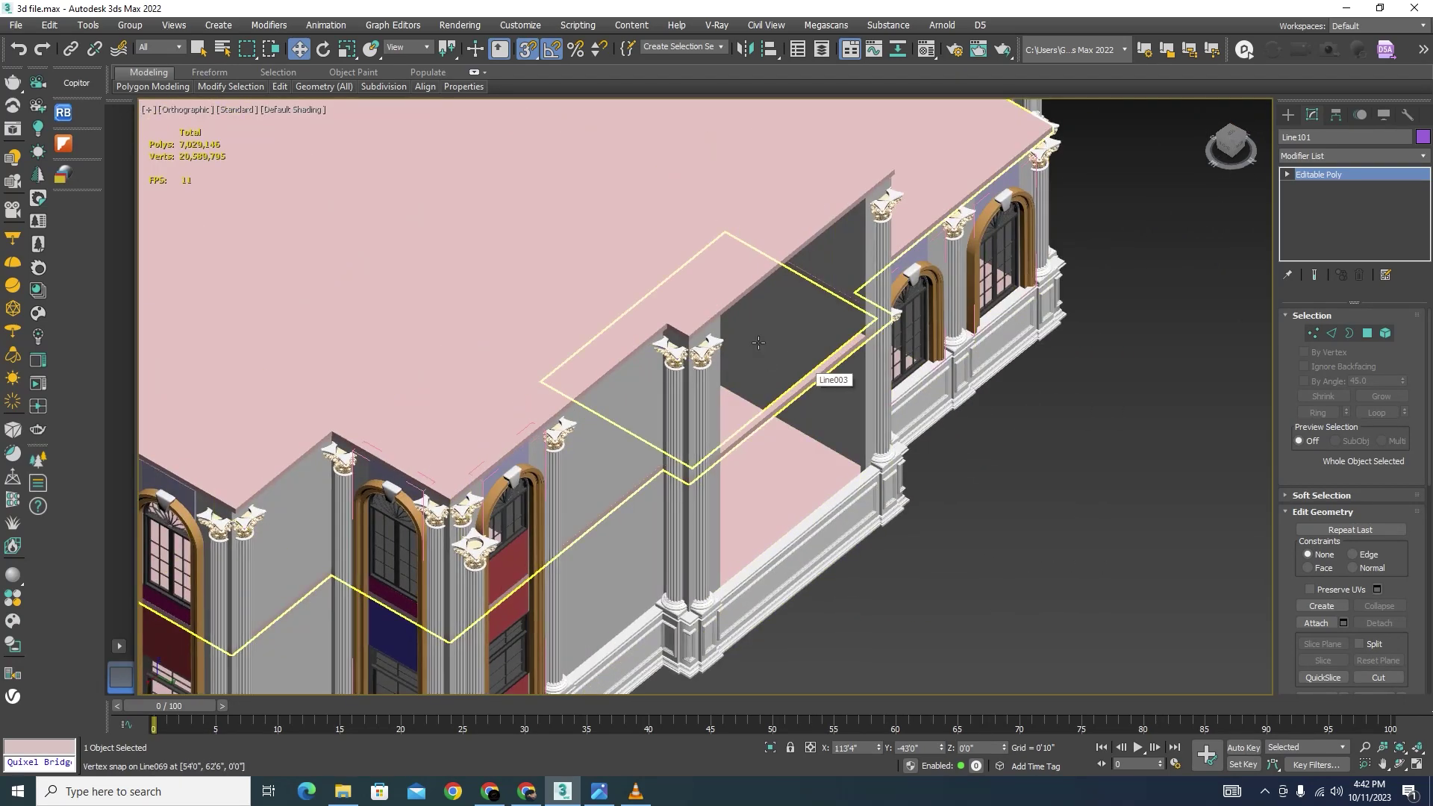
scroll(758, 342, "down", 6)
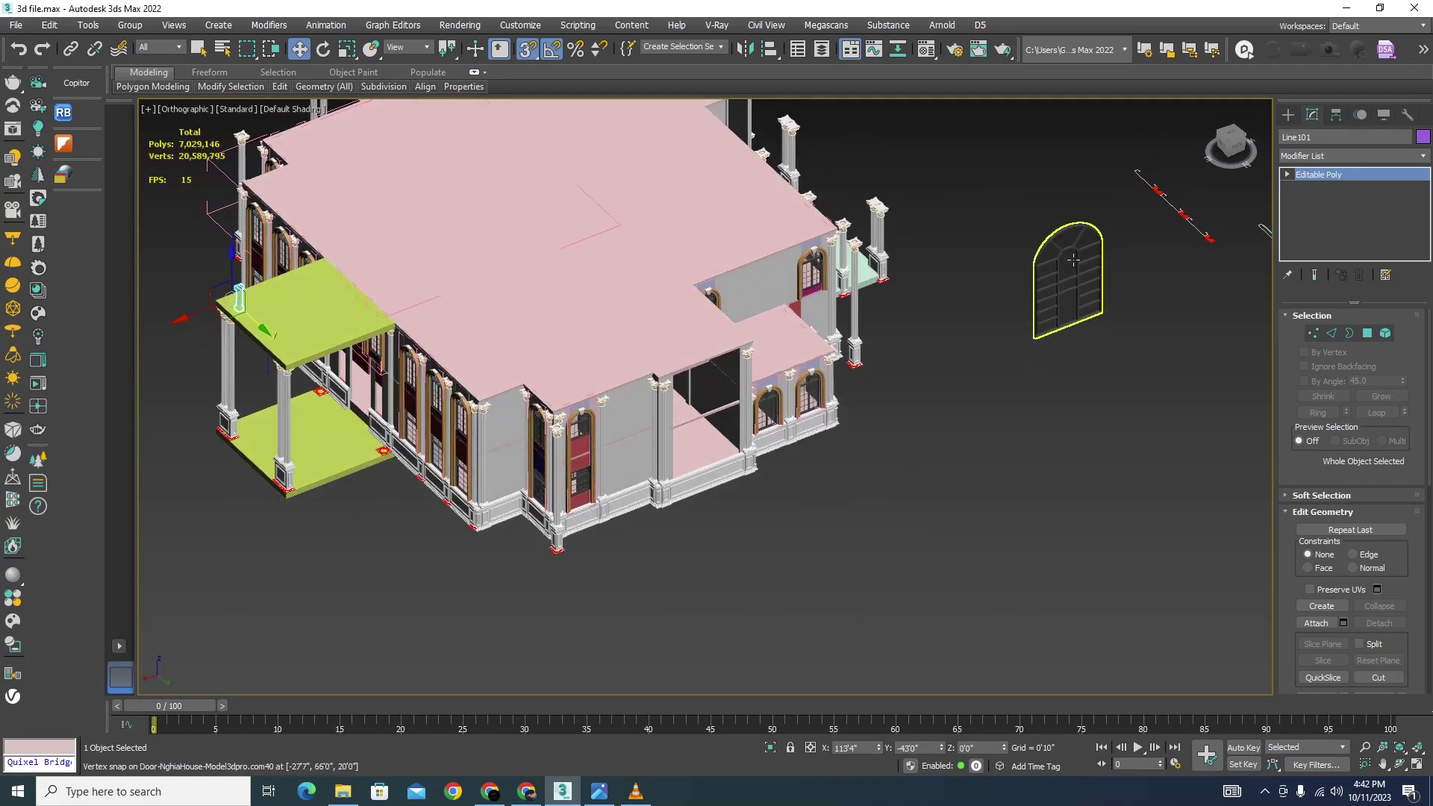
Step: Isolate the arched window group standing outside the villa together with the villa's wall objects
scroll(1073, 259, "up", 4)
left_click_drag(987, 480, 965, 478)
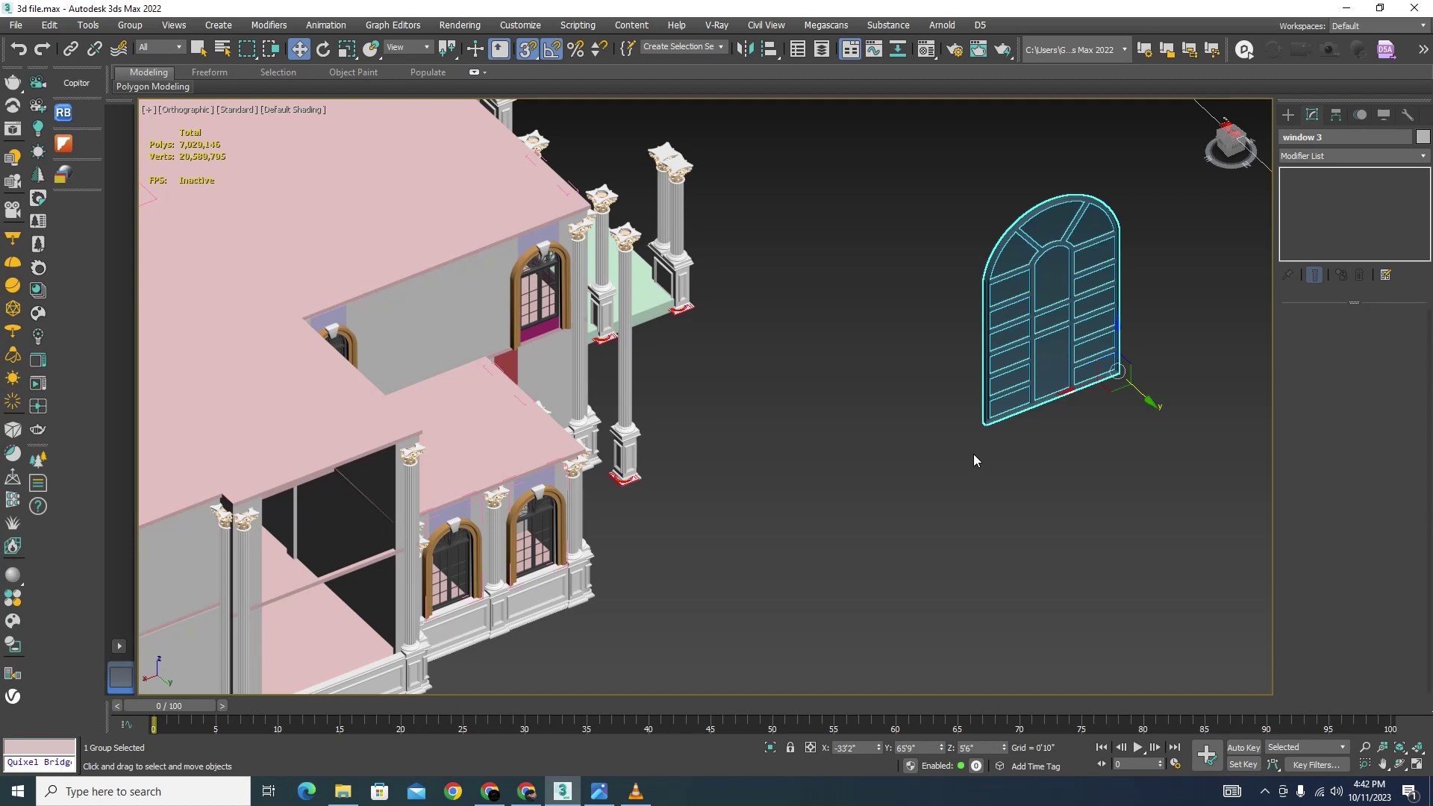
scroll(1016, 333, "down", 2)
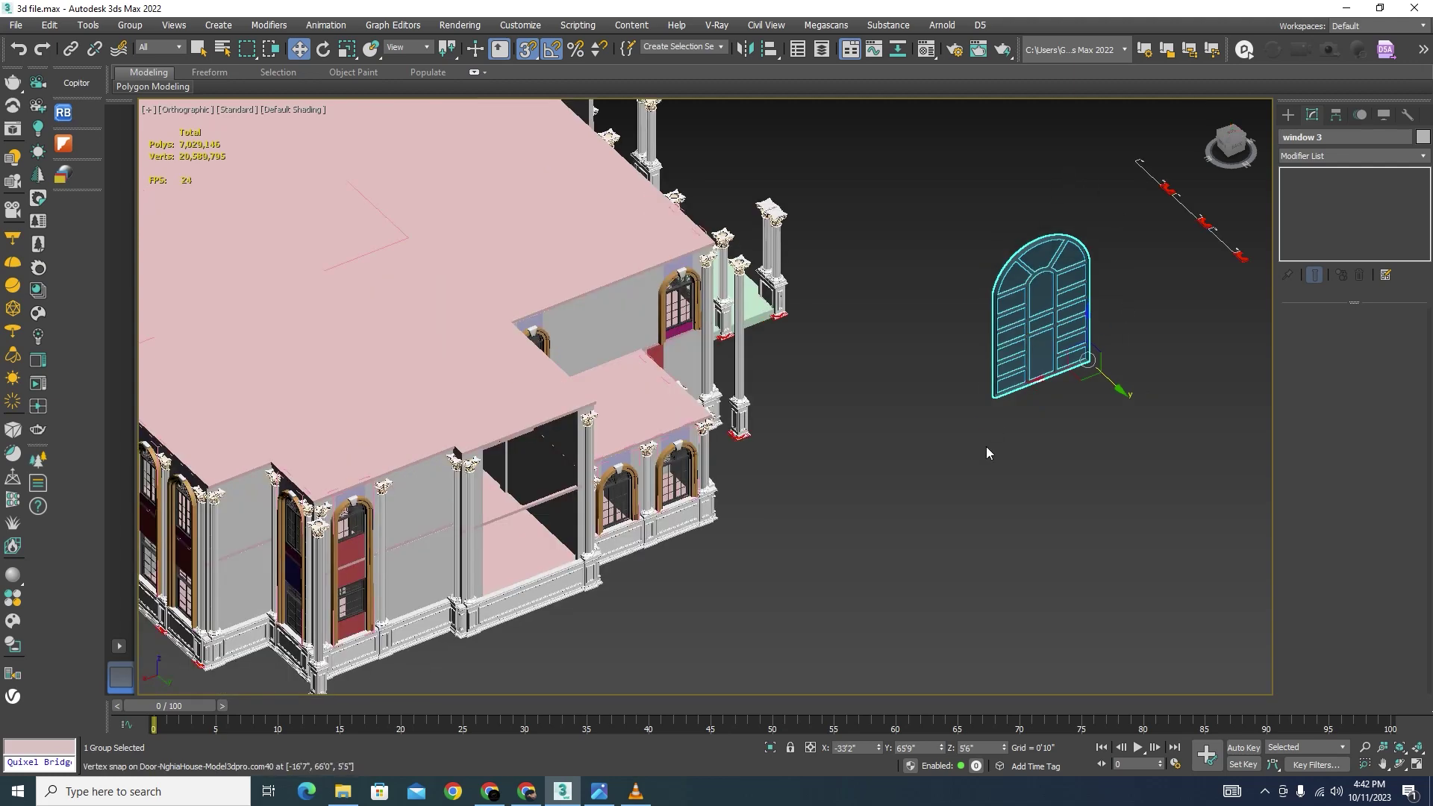
middle_click_drag(942, 413, 909, 528, "alt")
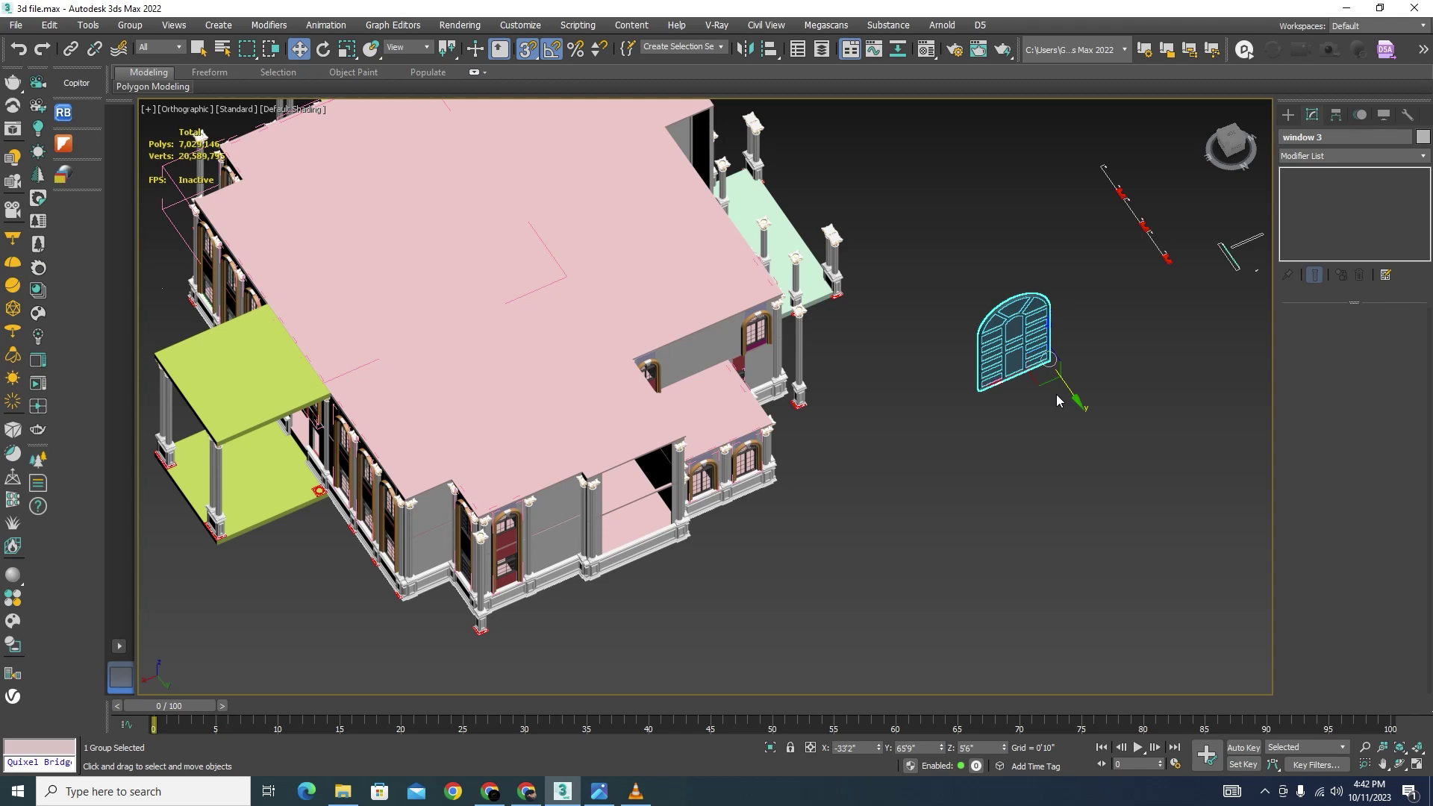
scroll(638, 579, "up", 2)
scroll(643, 457, "down", 2)
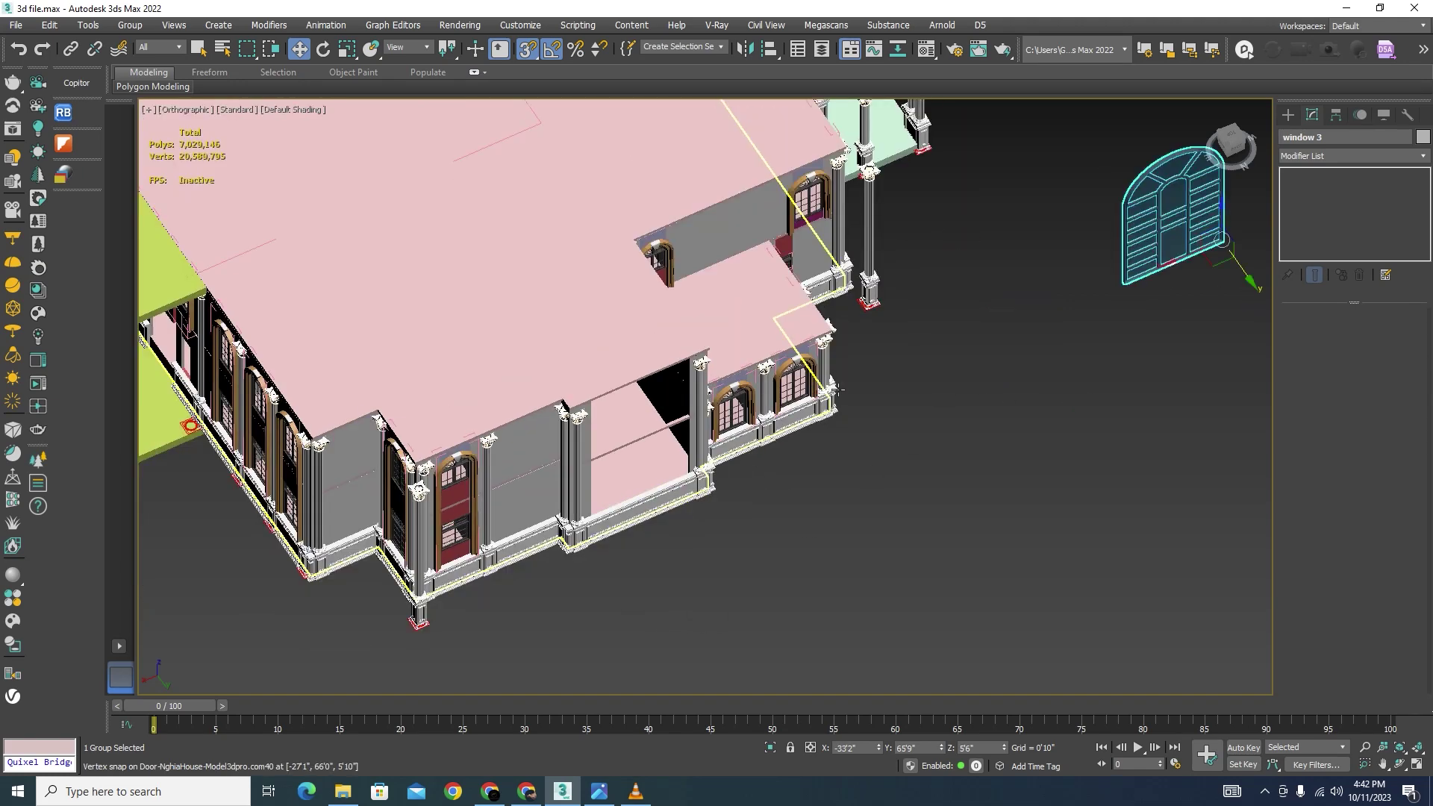
scroll(799, 411, "up", 5)
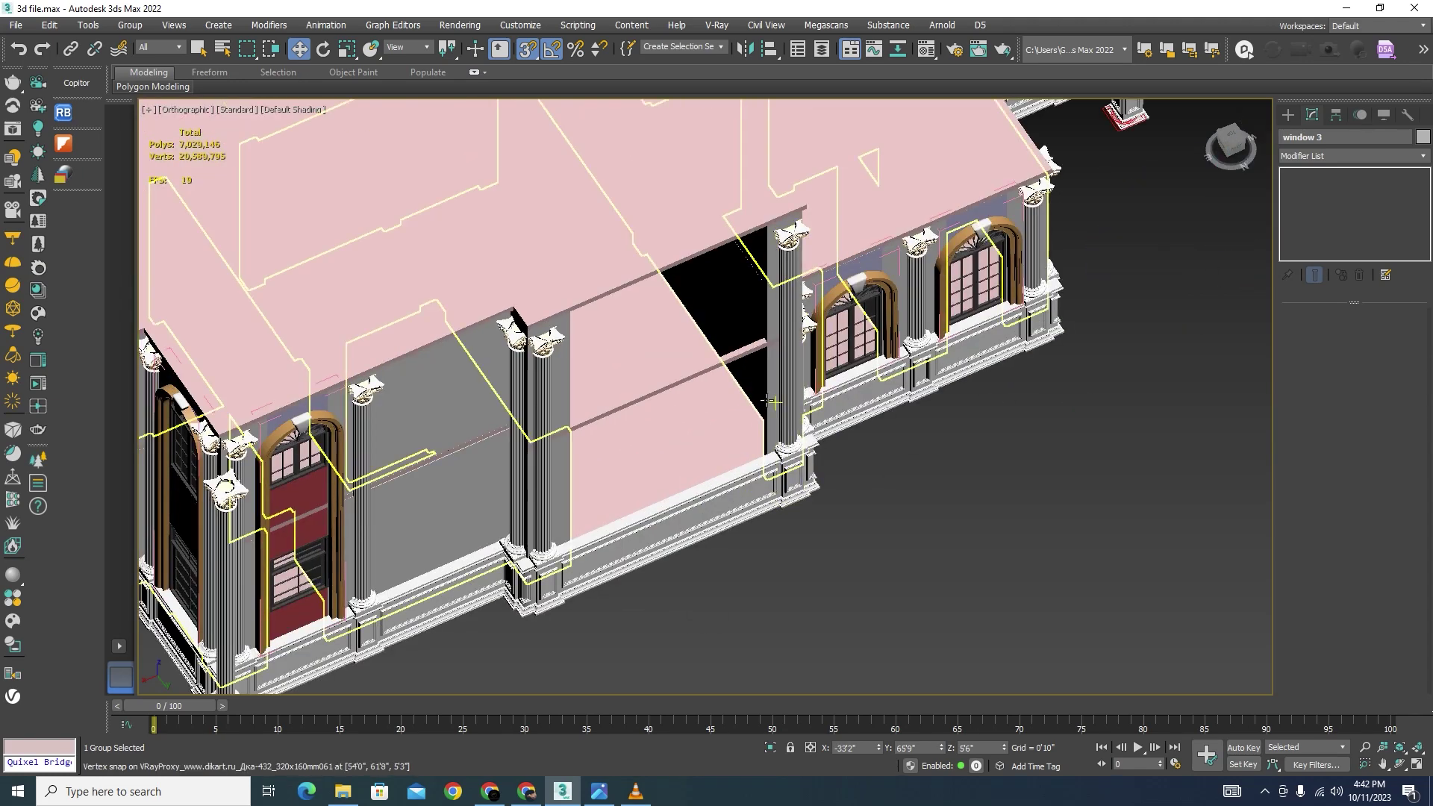
left_click(612, 459)
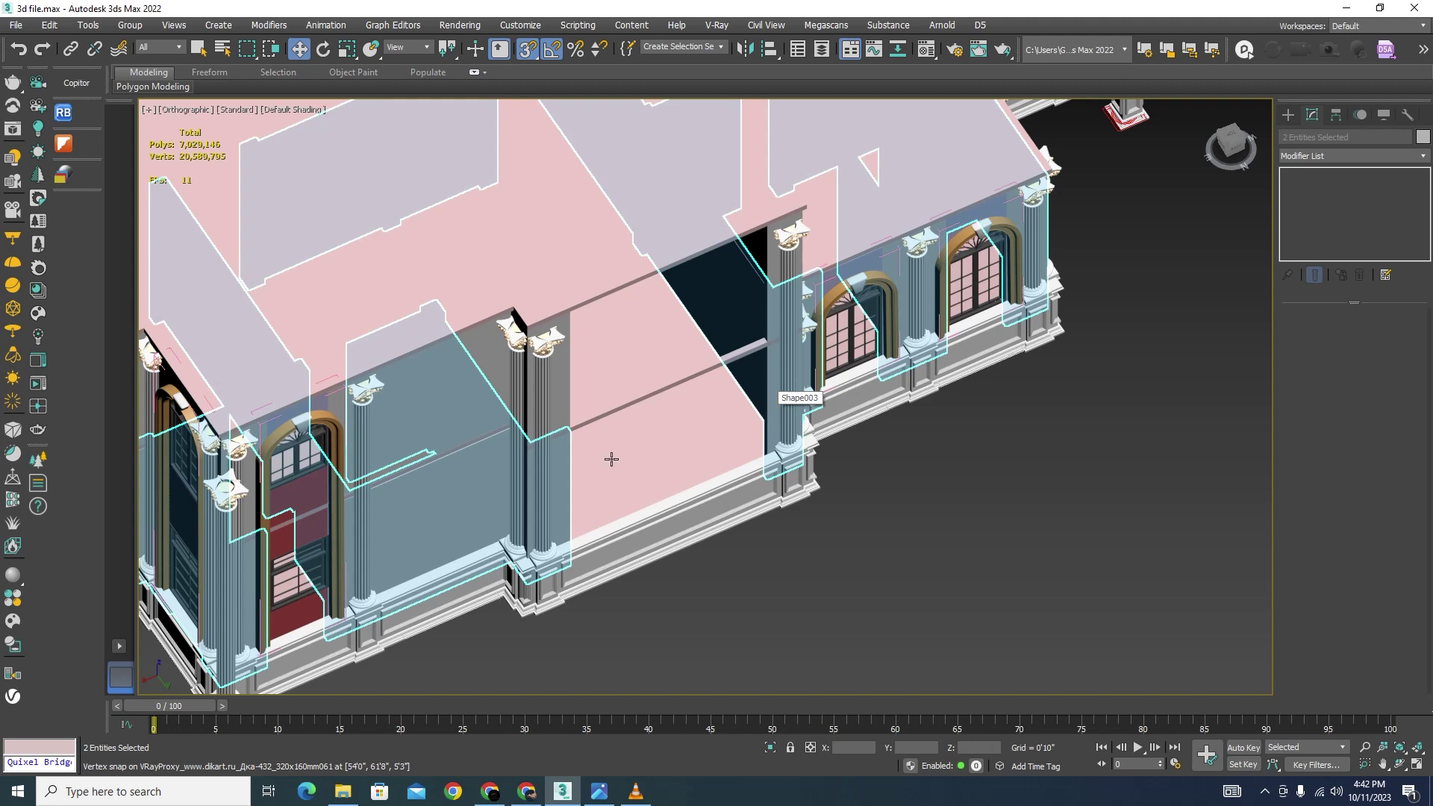
left_click(567, 393, "ctrl")
scroll(612, 370, "down", 5)
left_click(770, 748)
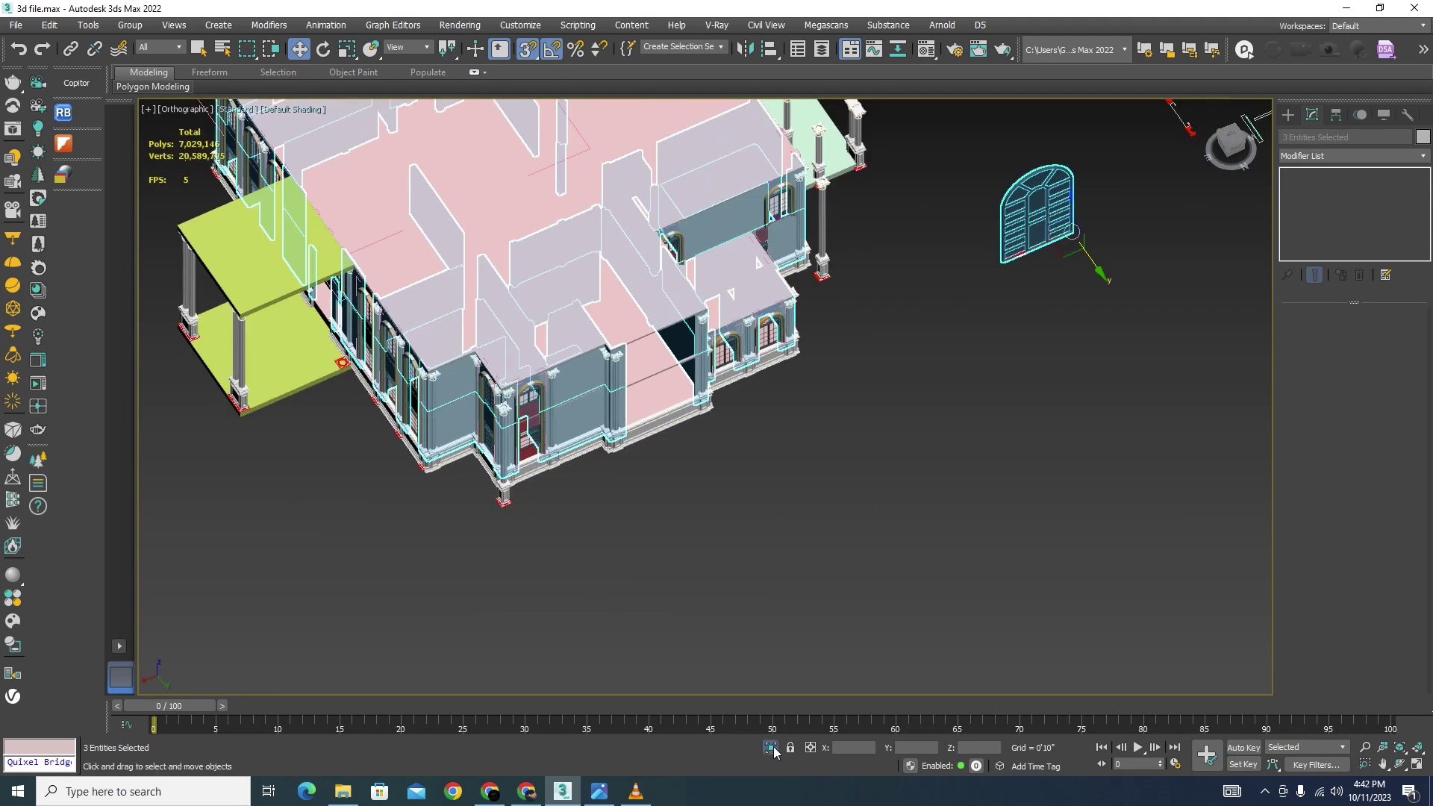
Step: Select the arched window group and move it along X with vertex snapping into the walls' open bay, to X 57'1"
left_click(980, 464)
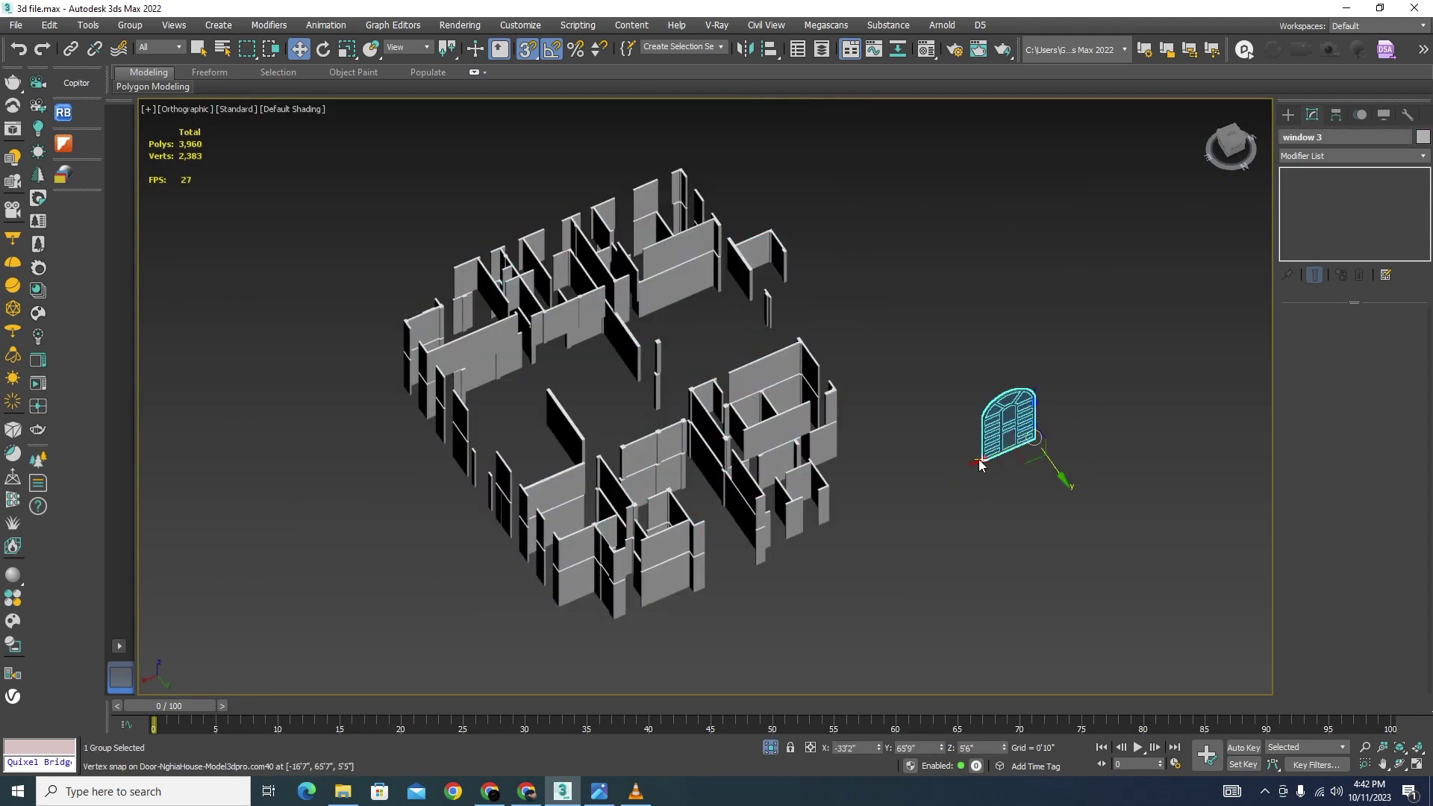
left_click(975, 468)
left_click(989, 452)
key("z")
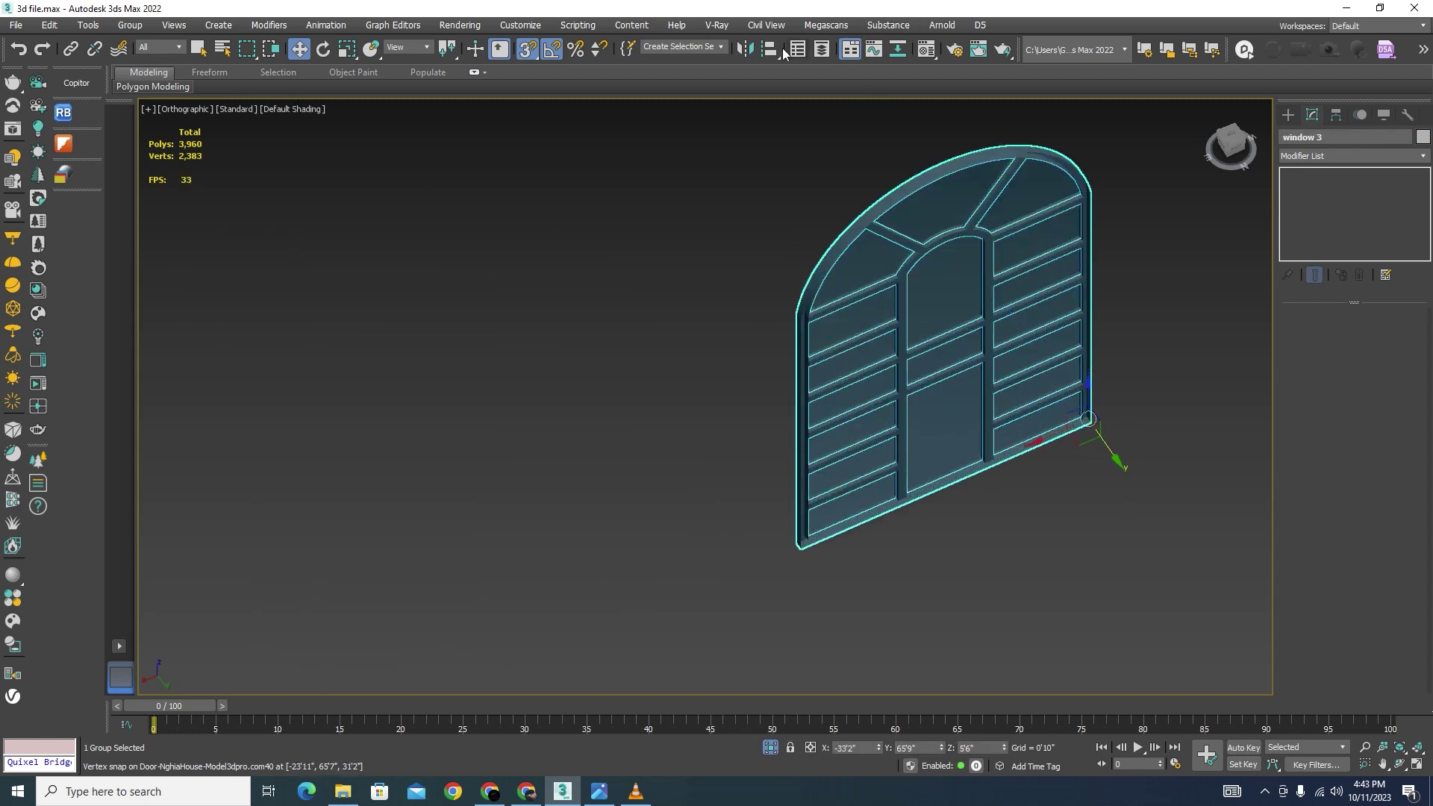
left_click(745, 48)
left_click(699, 511)
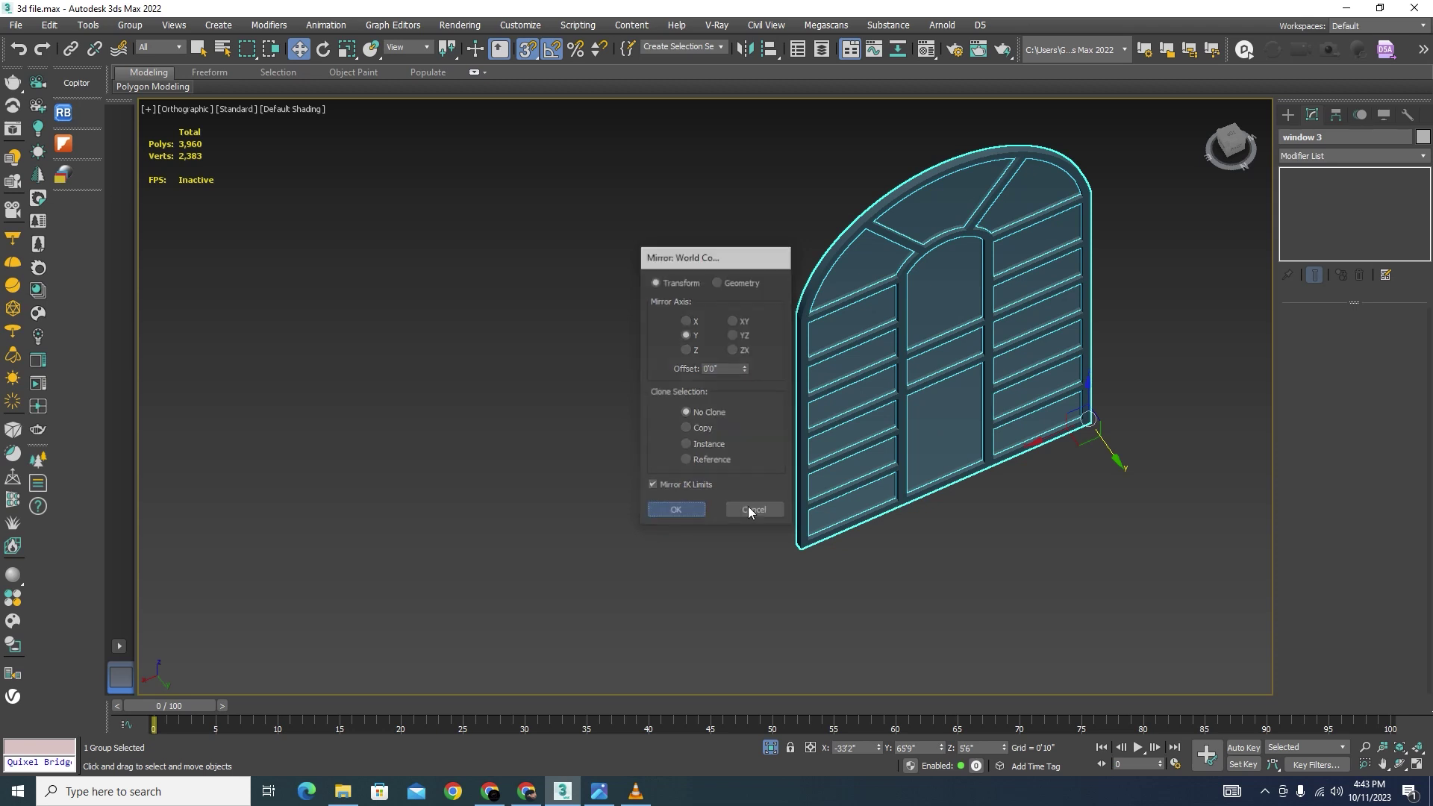
scroll(934, 359, "down", 10)
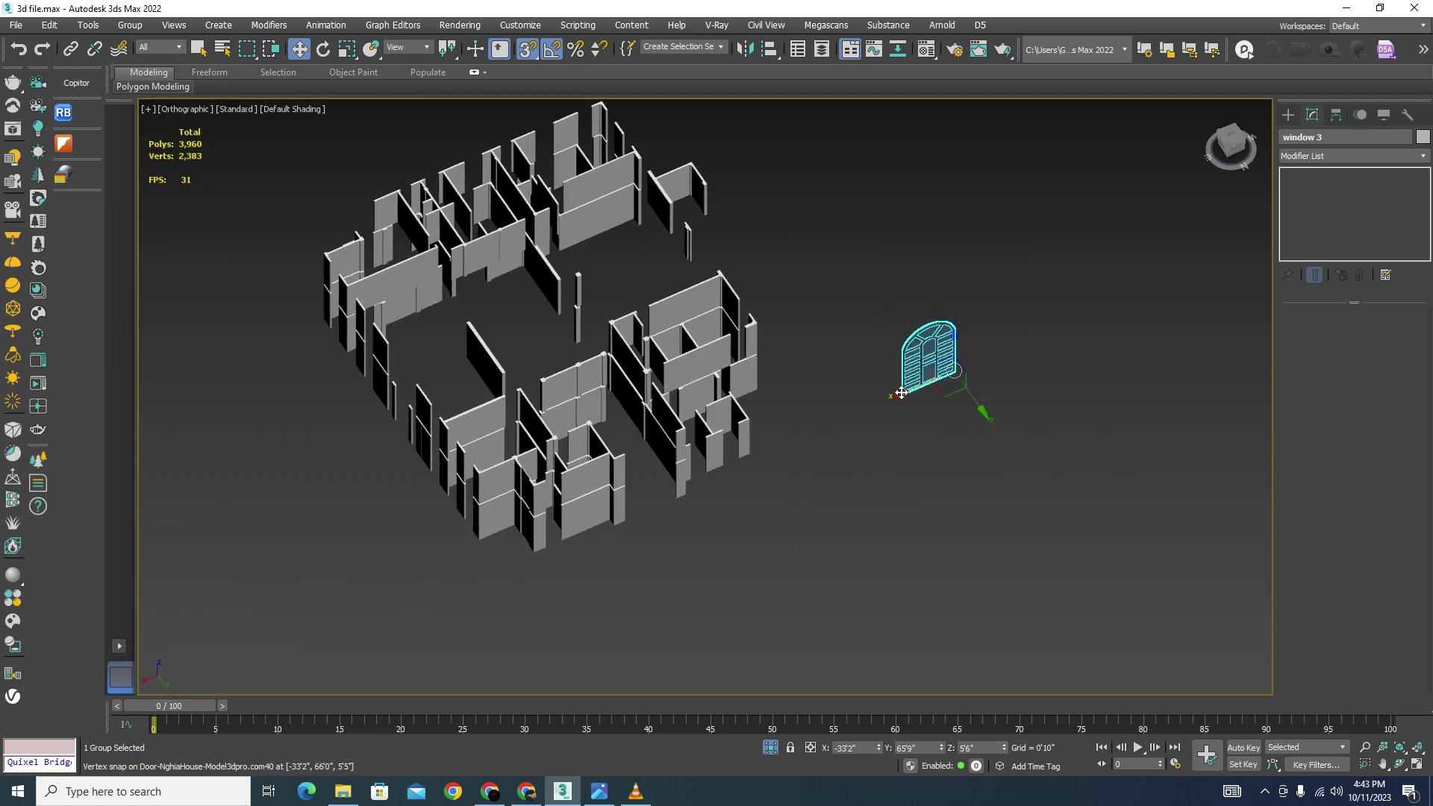
left_click_drag(971, 395, 754, 485)
scroll(695, 512, "up", 3)
scroll(696, 512, "up", 2)
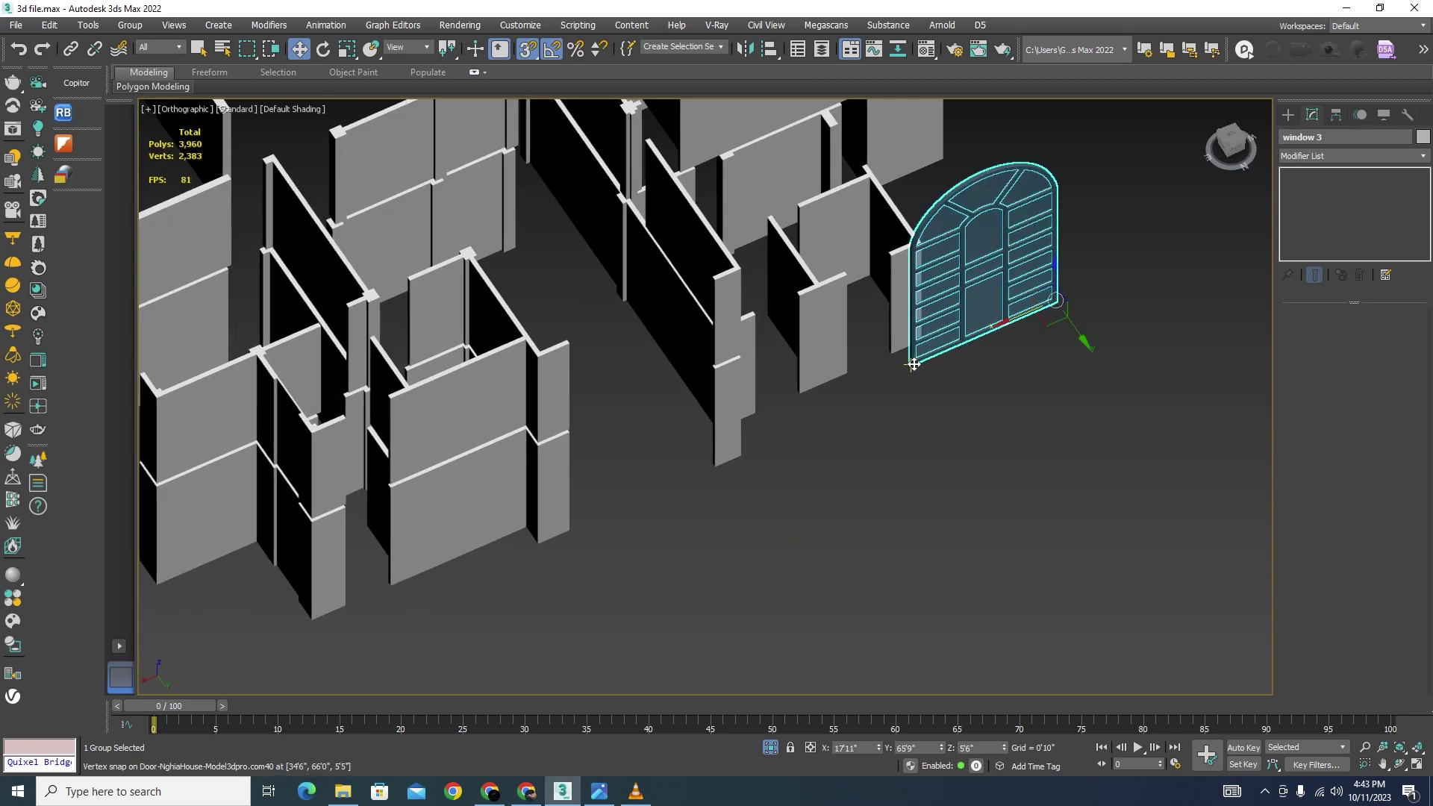
left_click_drag(914, 364, 572, 530)
Step: Move the arched window group along Y and snap its lower corner to the adjoining wall's outer face, at Y 65'6"
scroll(759, 420, "down", 5)
middle_click_drag(793, 426, 688, 463, "alt")
scroll(694, 463, "up", 8)
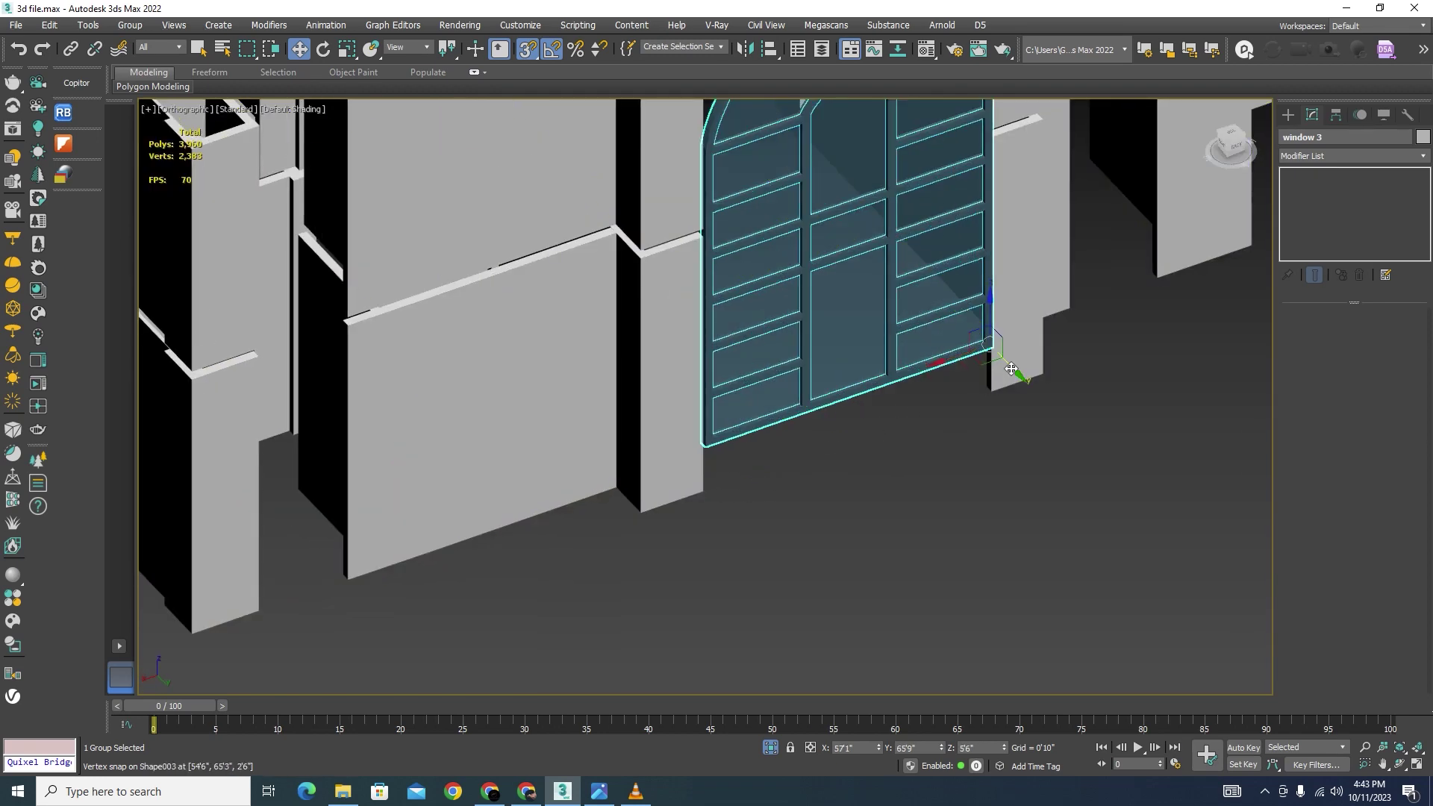
left_click_drag(1011, 369, 1034, 414)
scroll(701, 506, "up", 6)
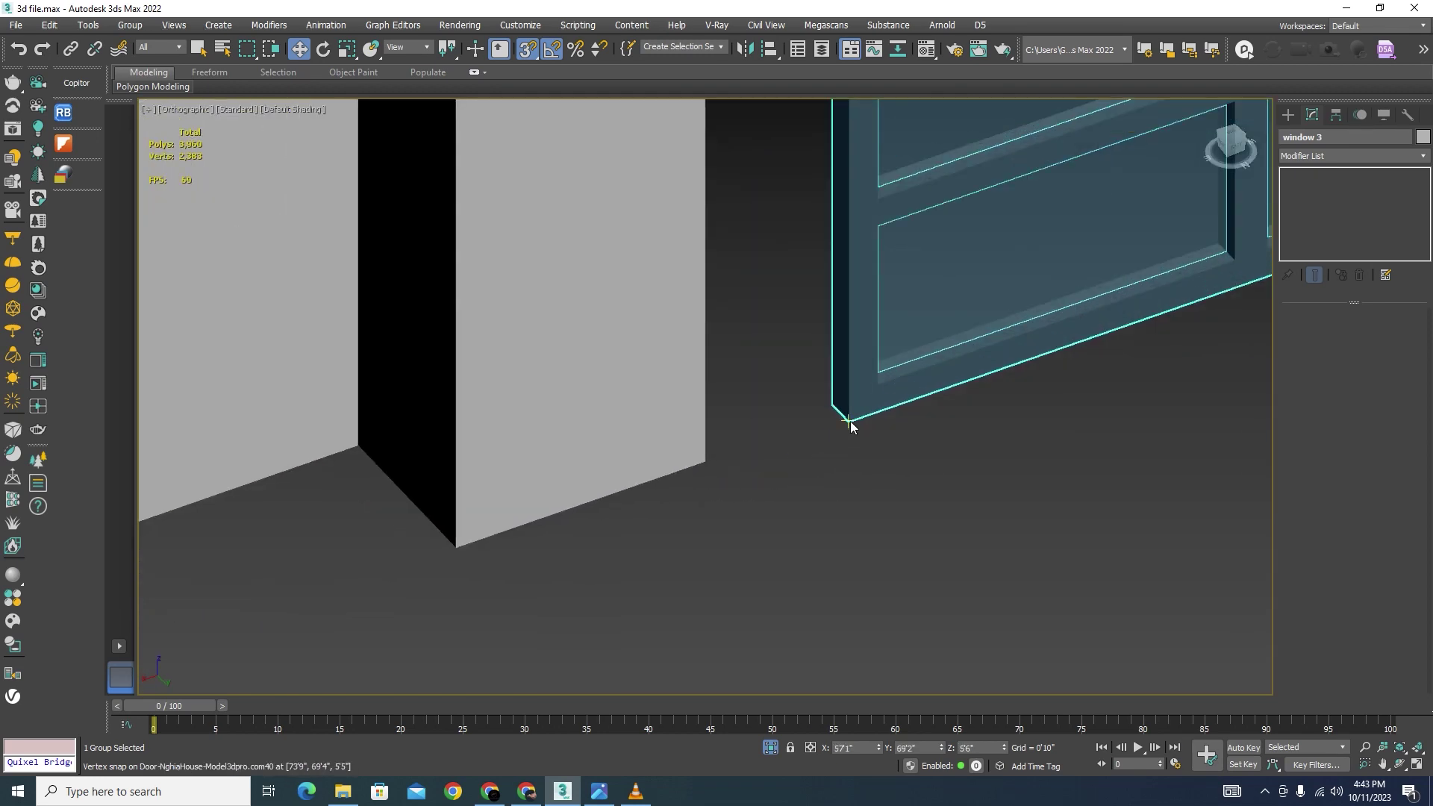
left_click_drag(850, 421, 706, 462)
scroll(705, 467, "down", 5)
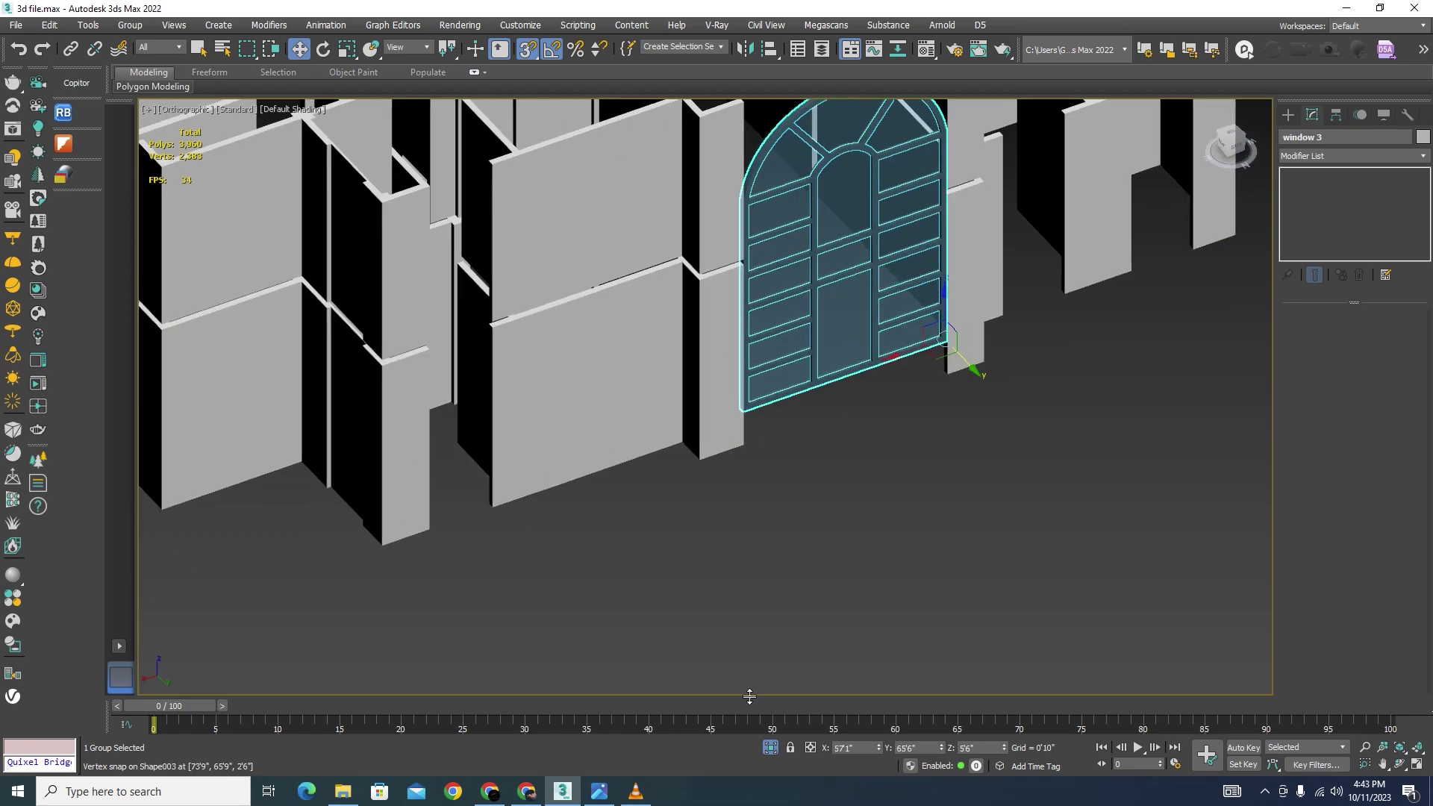
Step: Exit isolation, clear the selection, and examine the placed arched window against the villa's columns, plinth and neighbouring windows
left_click(771, 751)
scroll(665, 411, "up", 7)
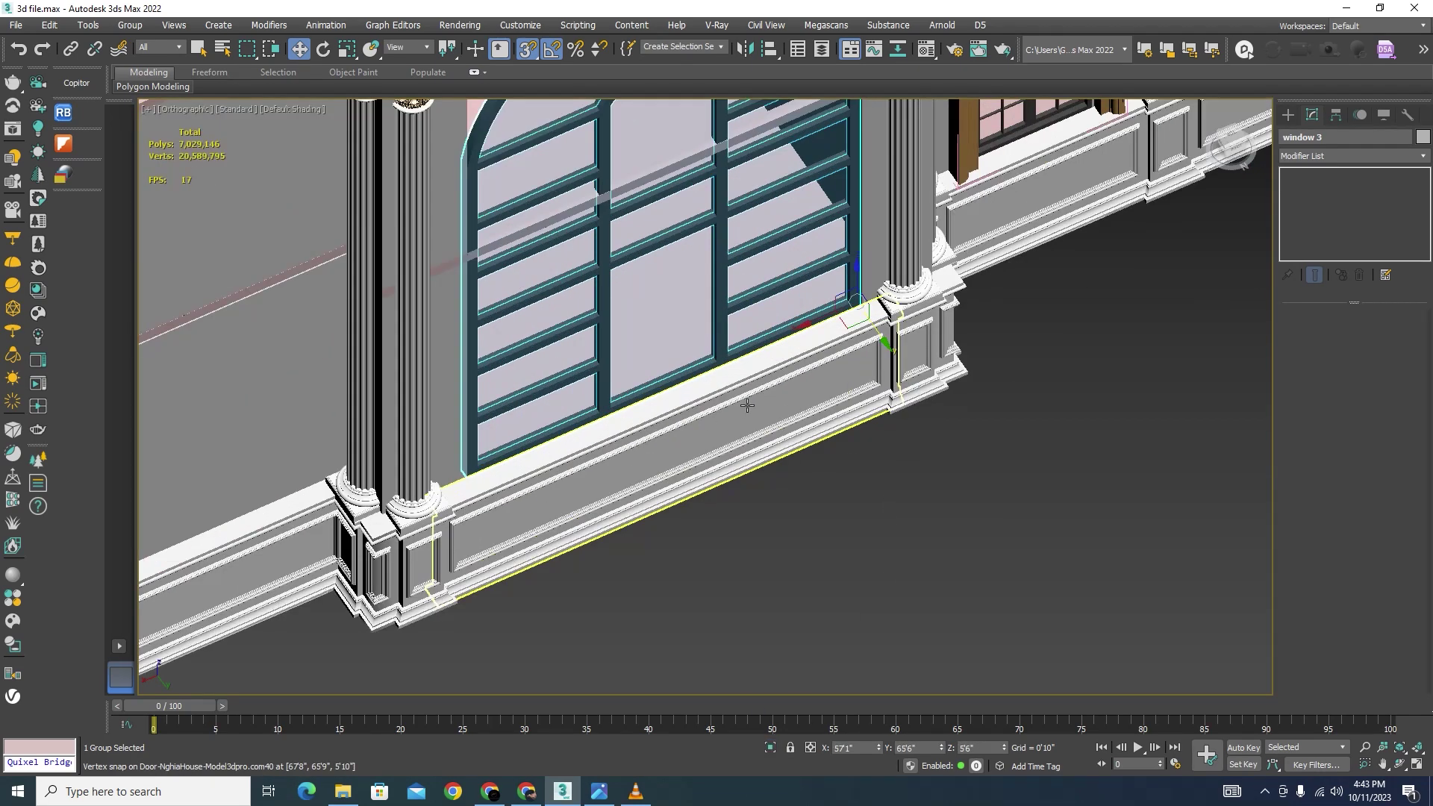
scroll(747, 405, "down", 2)
scroll(848, 451, "down", 8)
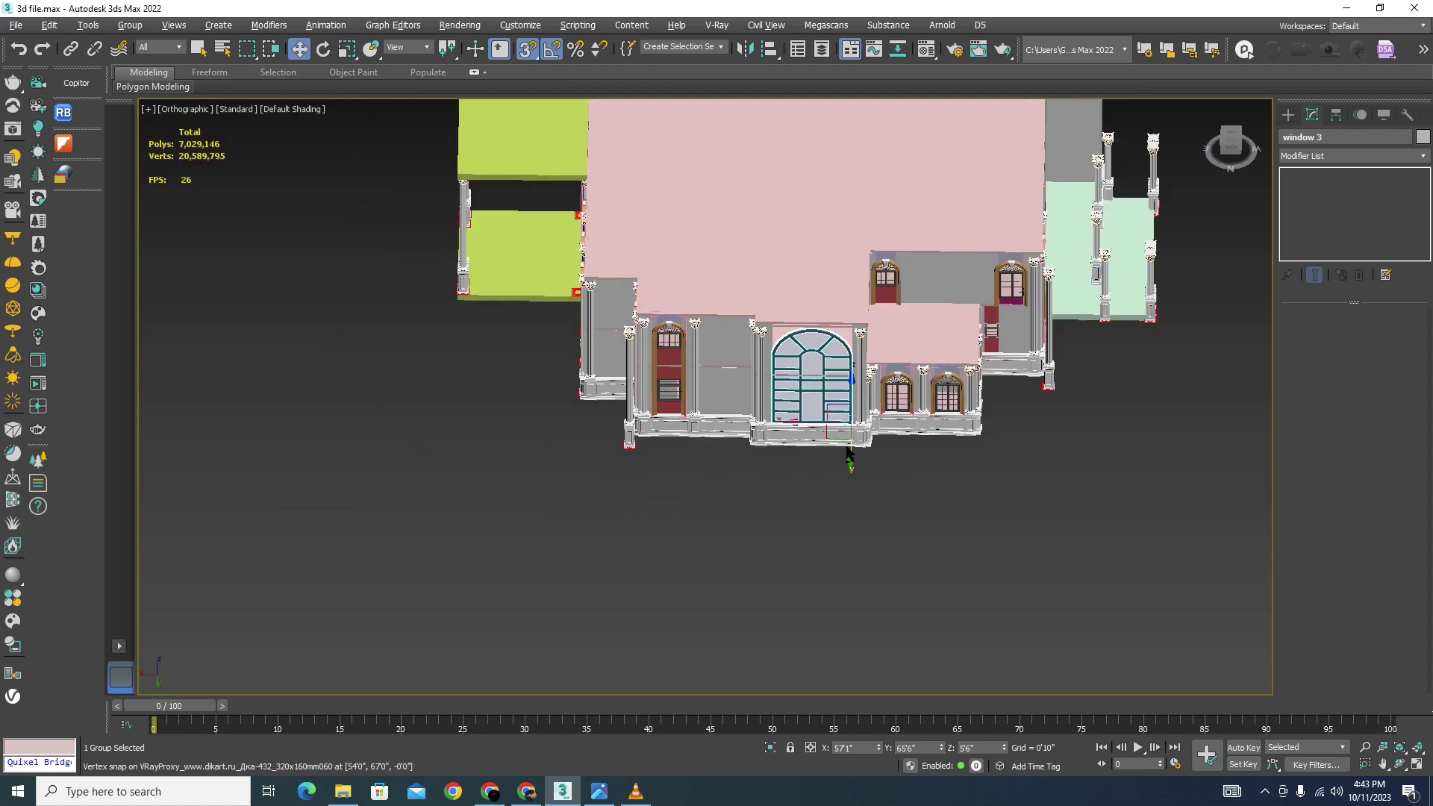
middle_click_drag(849, 451, 872, 445, "alt")
left_click(752, 498)
scroll(689, 418, "up", 7)
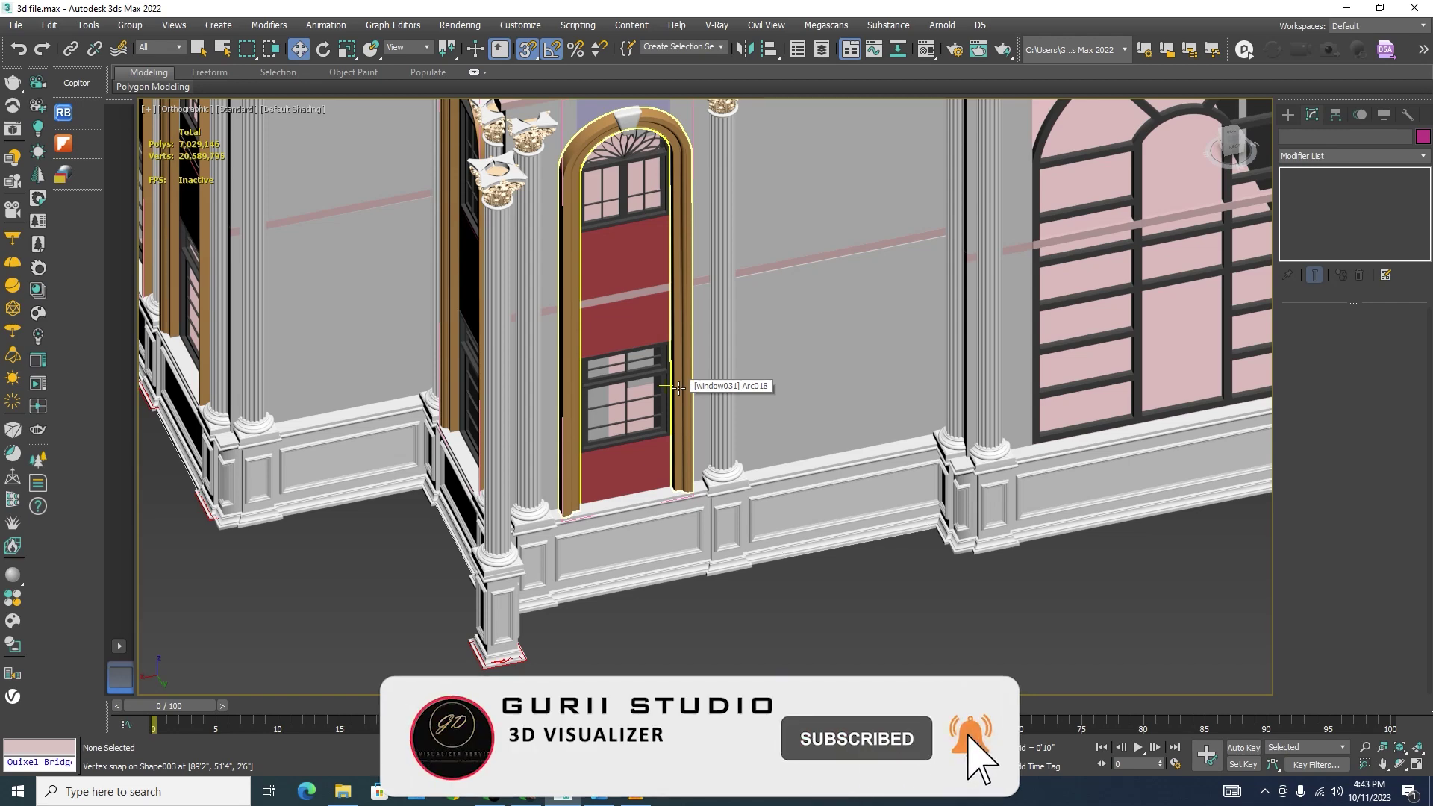
scroll(667, 386, "down", 5)
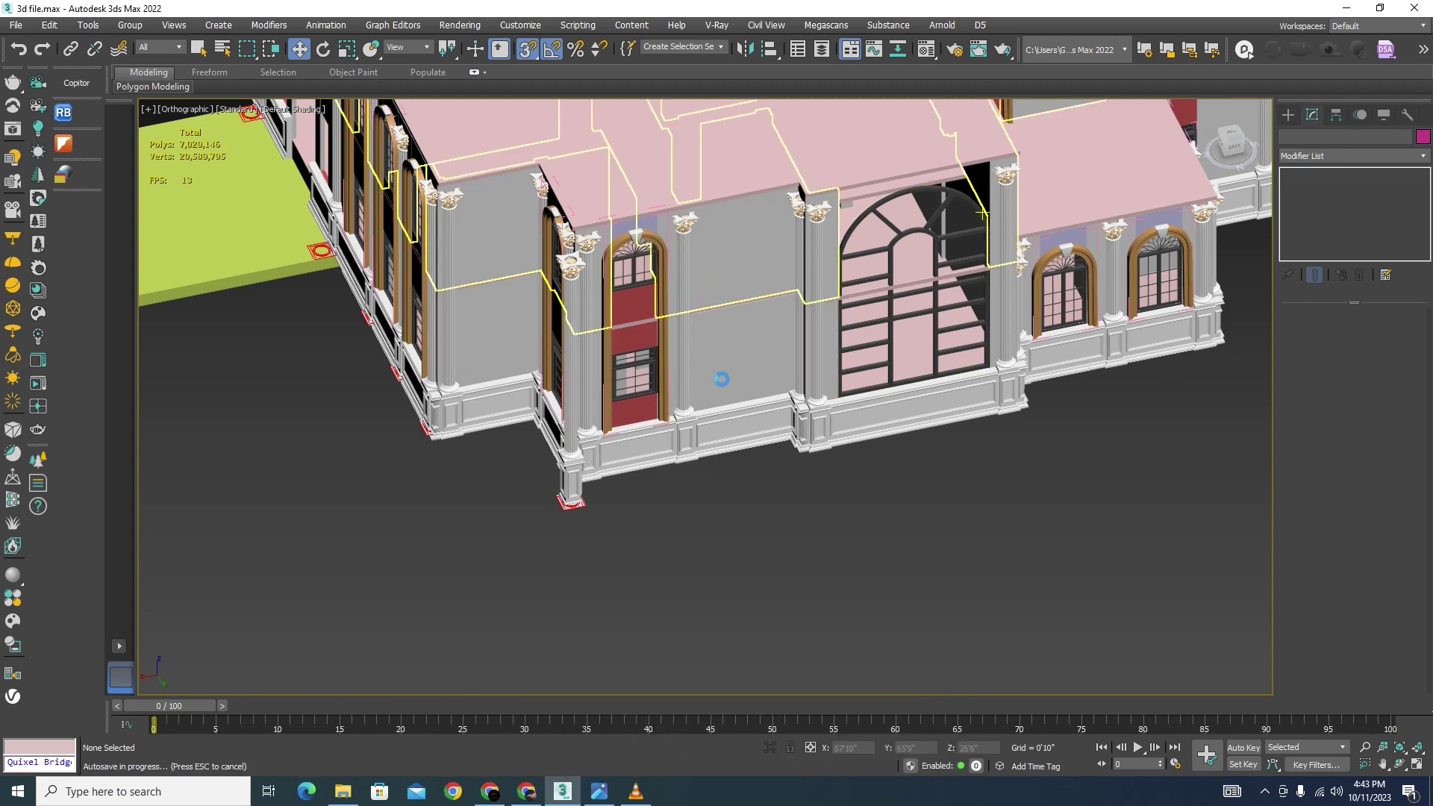
key("Escape")
scroll(991, 196, "up", 5)
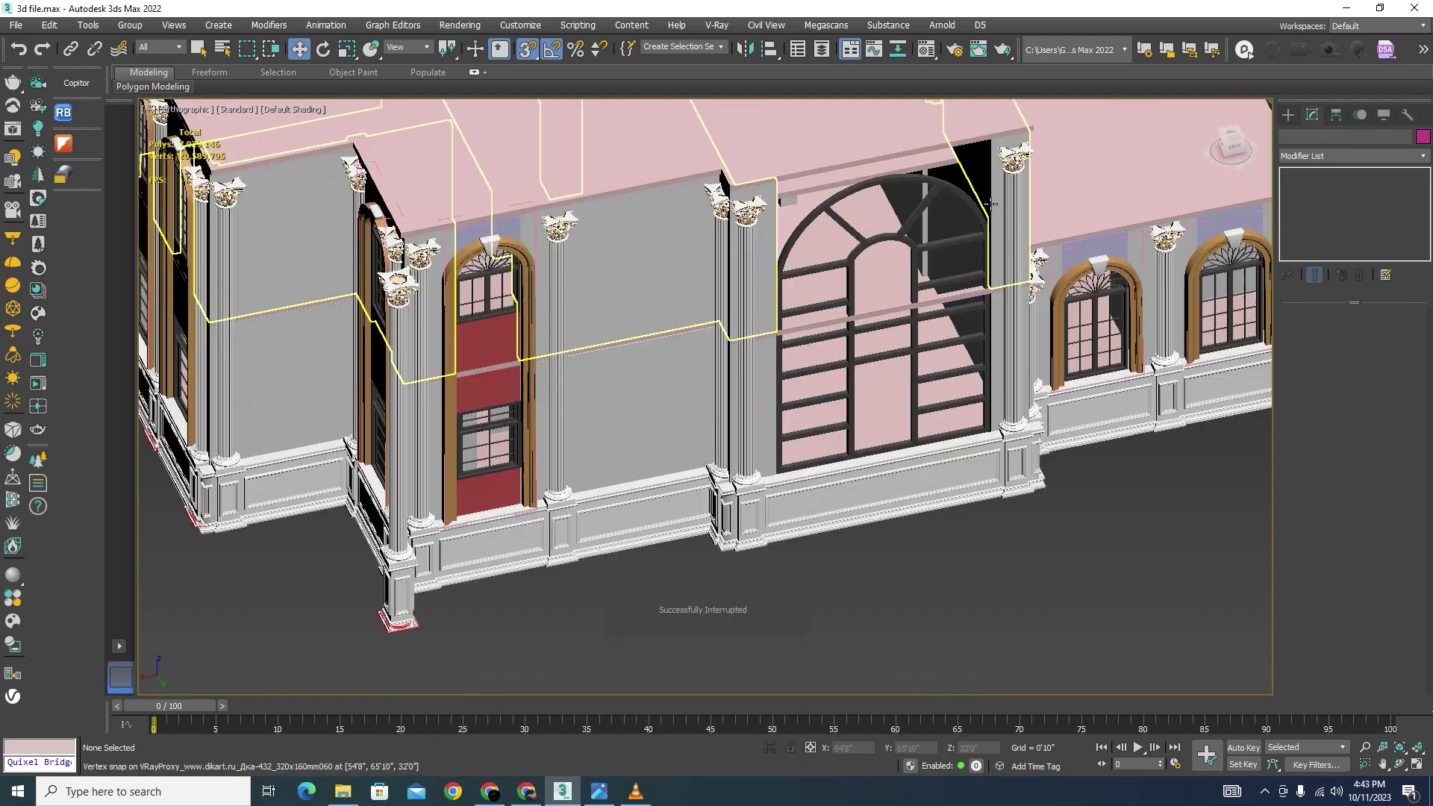
Step: Isolate the wall objects together with the arched window group, clear the selection, and display them in wireframe
left_click(1002, 370)
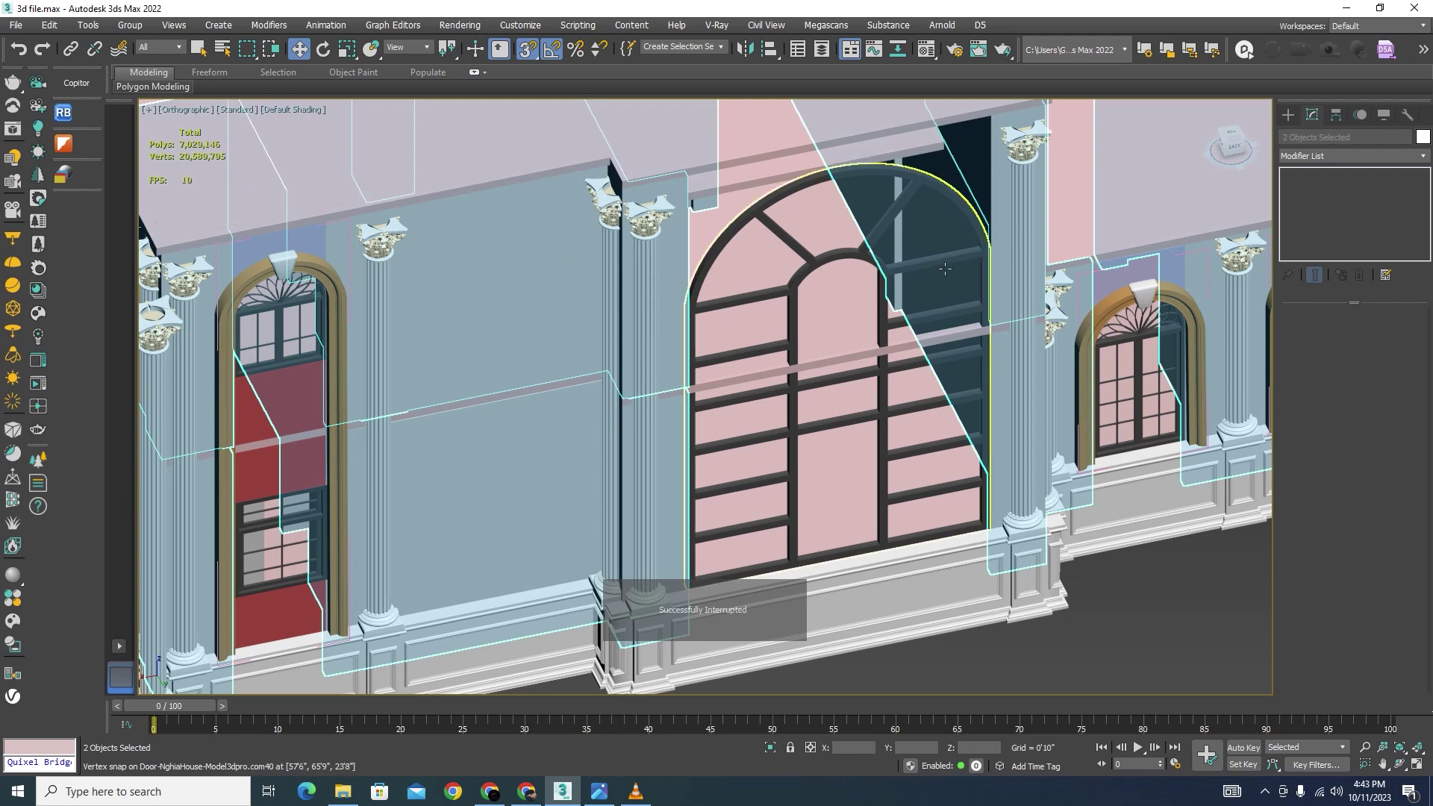
left_click(918, 258, "ctrl")
left_click(771, 748)
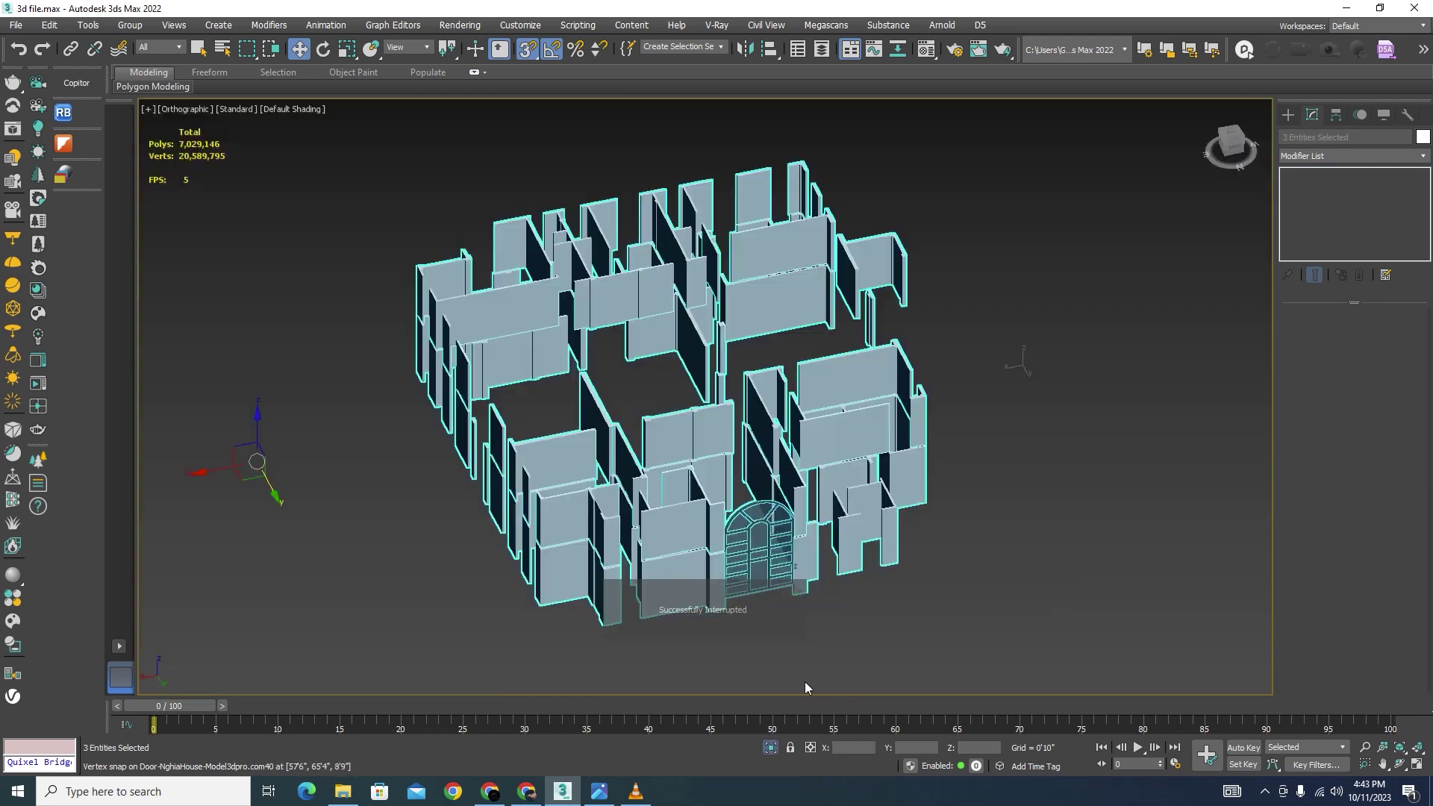
middle_click_drag(947, 406, 978, 461, "alt")
left_click(786, 621)
scroll(787, 613, "up", 6)
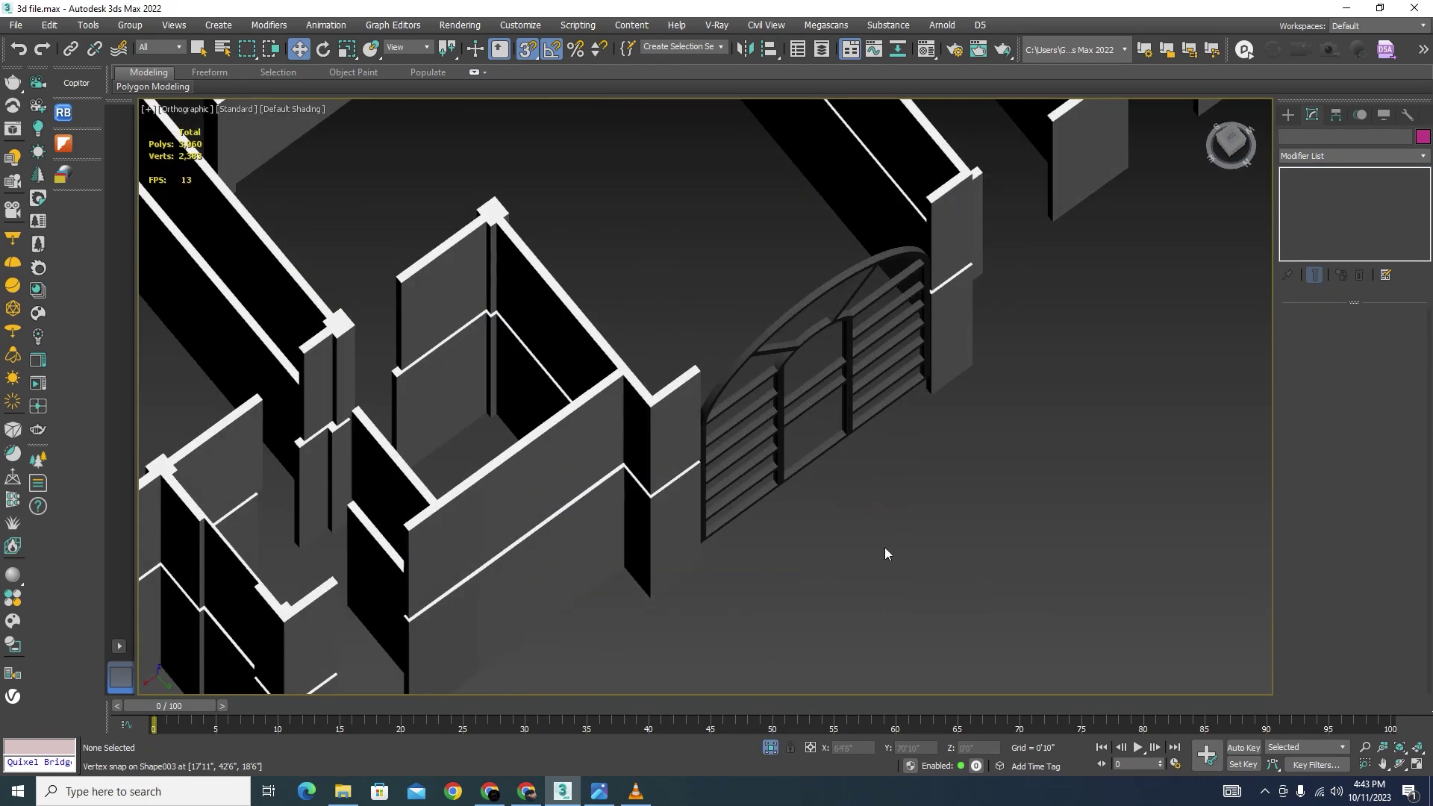
key("F3")
Step: Create a snapped box between the wall ends beneath the arched window, 16'8" wide and 0'5" long, with a height of 8'
left_click(1288, 115)
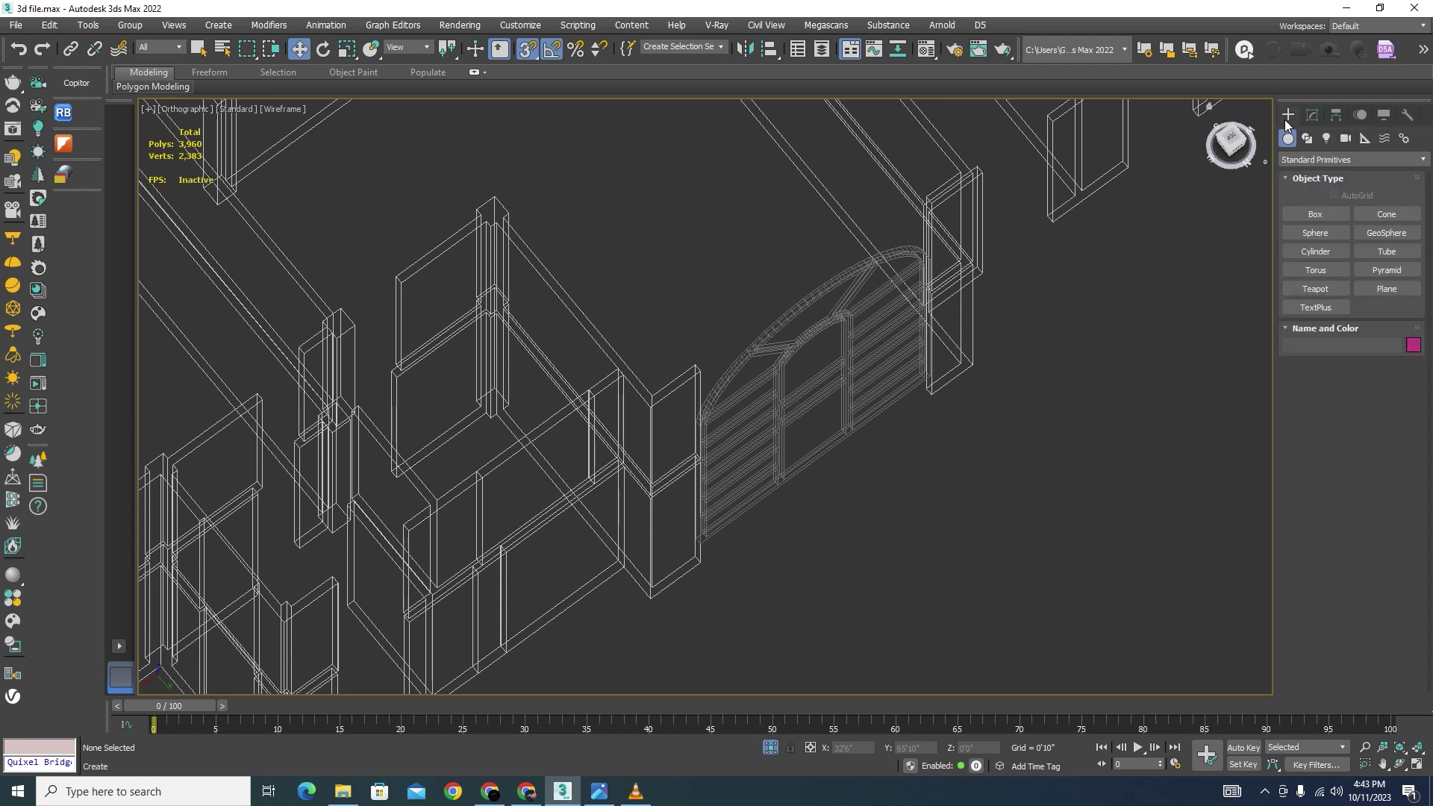
left_click(1316, 214)
scroll(866, 482, "up", 2)
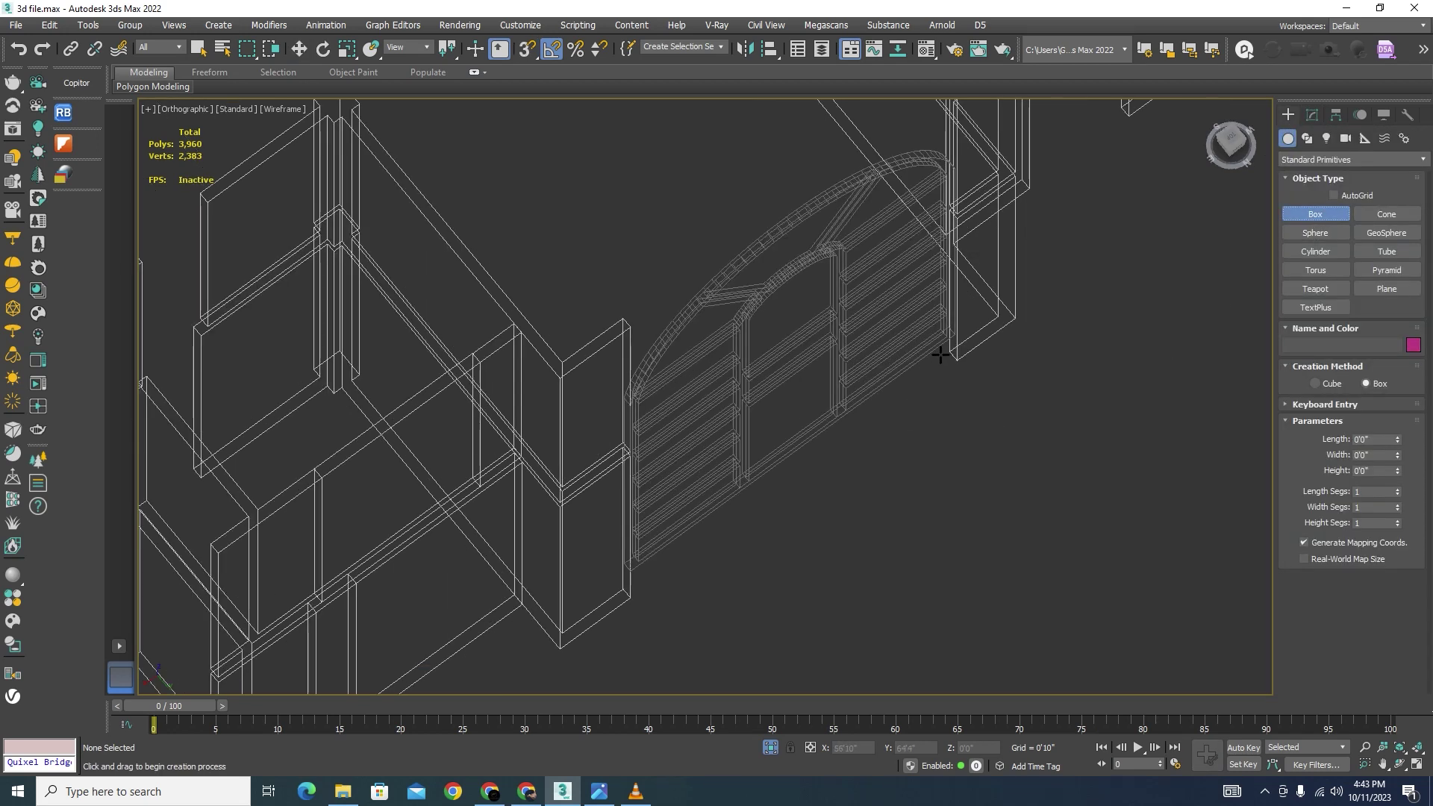
key("s")
left_click_drag(950, 352, 630, 595)
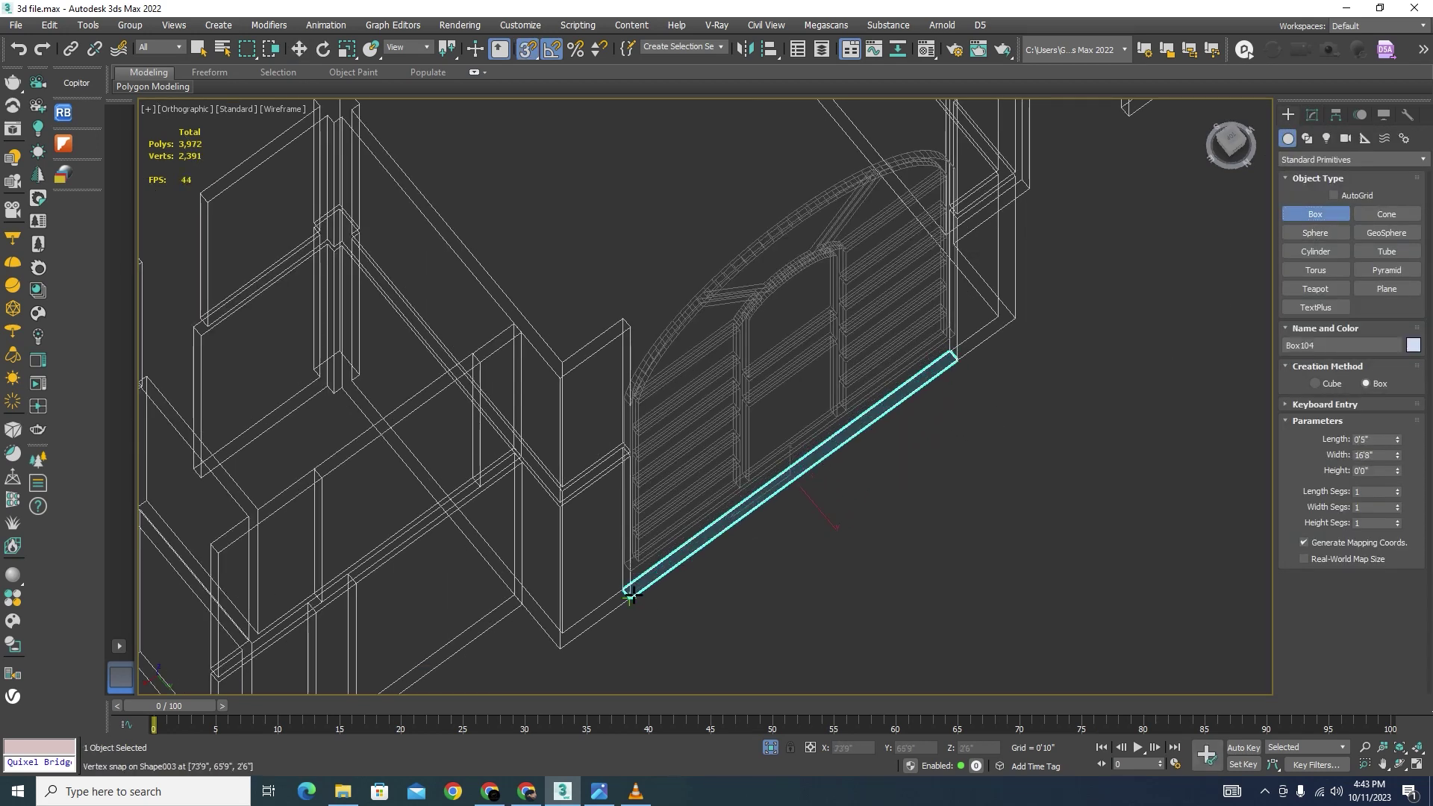
left_click(630, 595)
left_click(1313, 115)
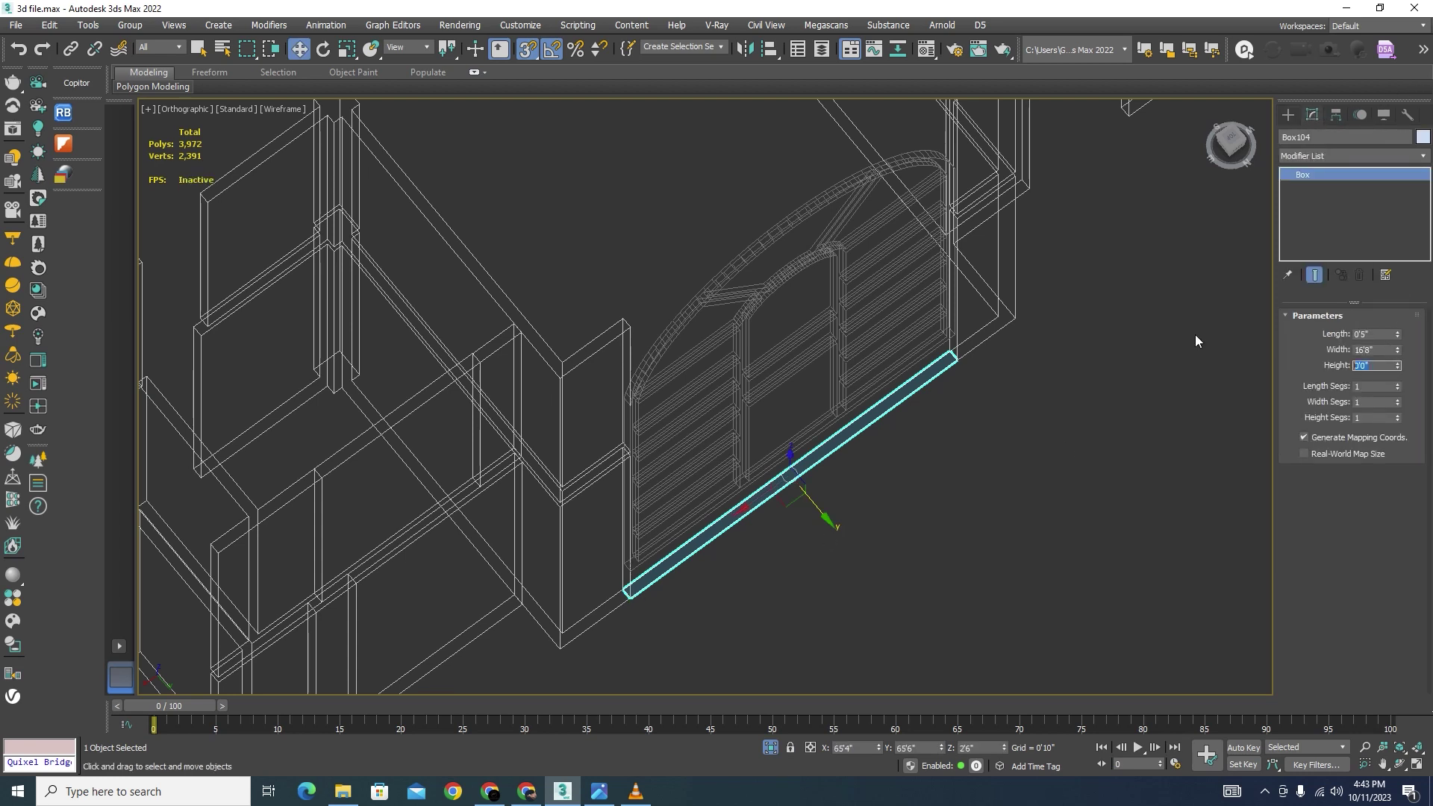
type("3'")
key("Return")
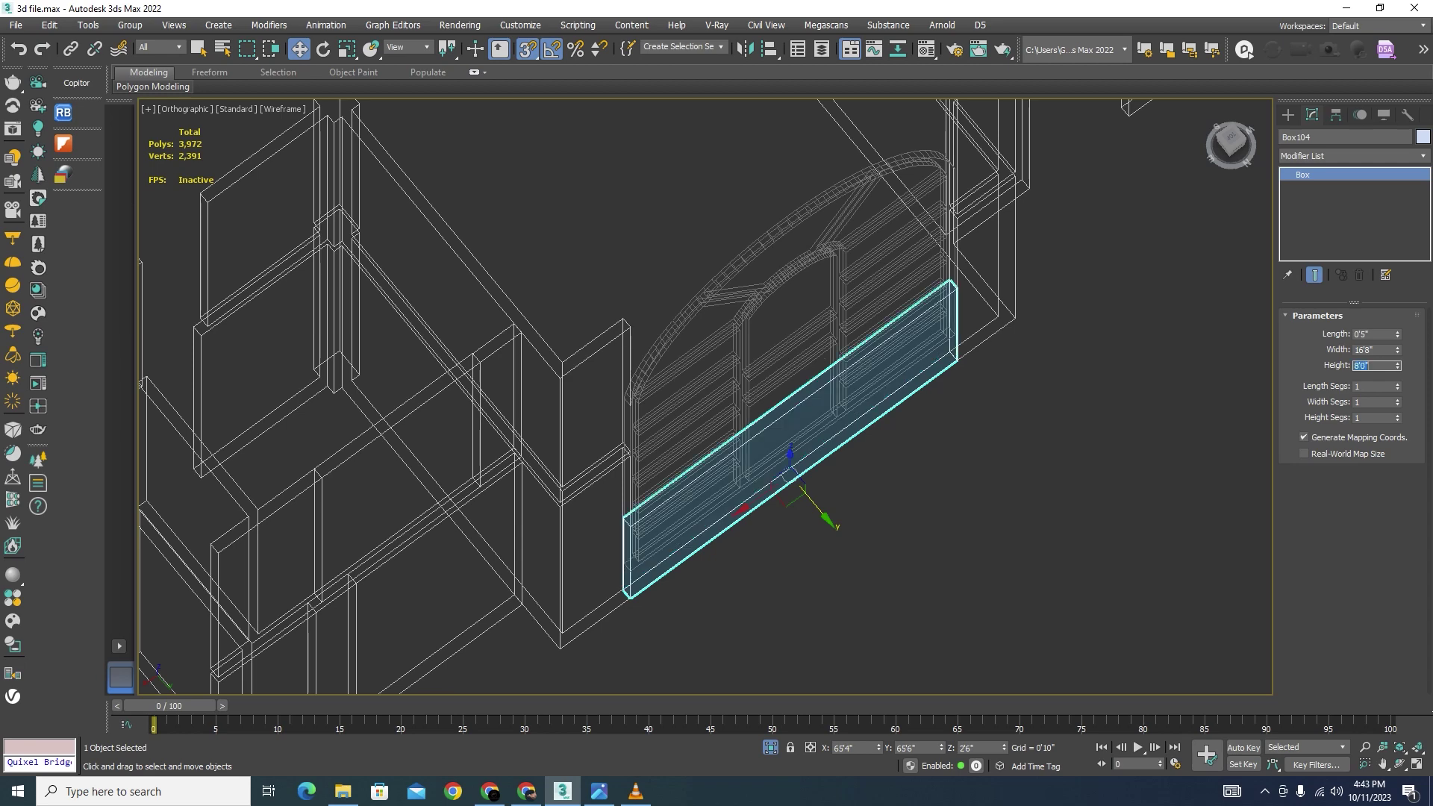
Step: Raise the box vertically over the window's arched head and align its base with the start of the arch, at Z 23'8"
mouse_move(804, 489)
middle_mouse_down("alt")
mouse_move(814, 456)
mouse_move(811, 505)
middle_mouse_up("alt")
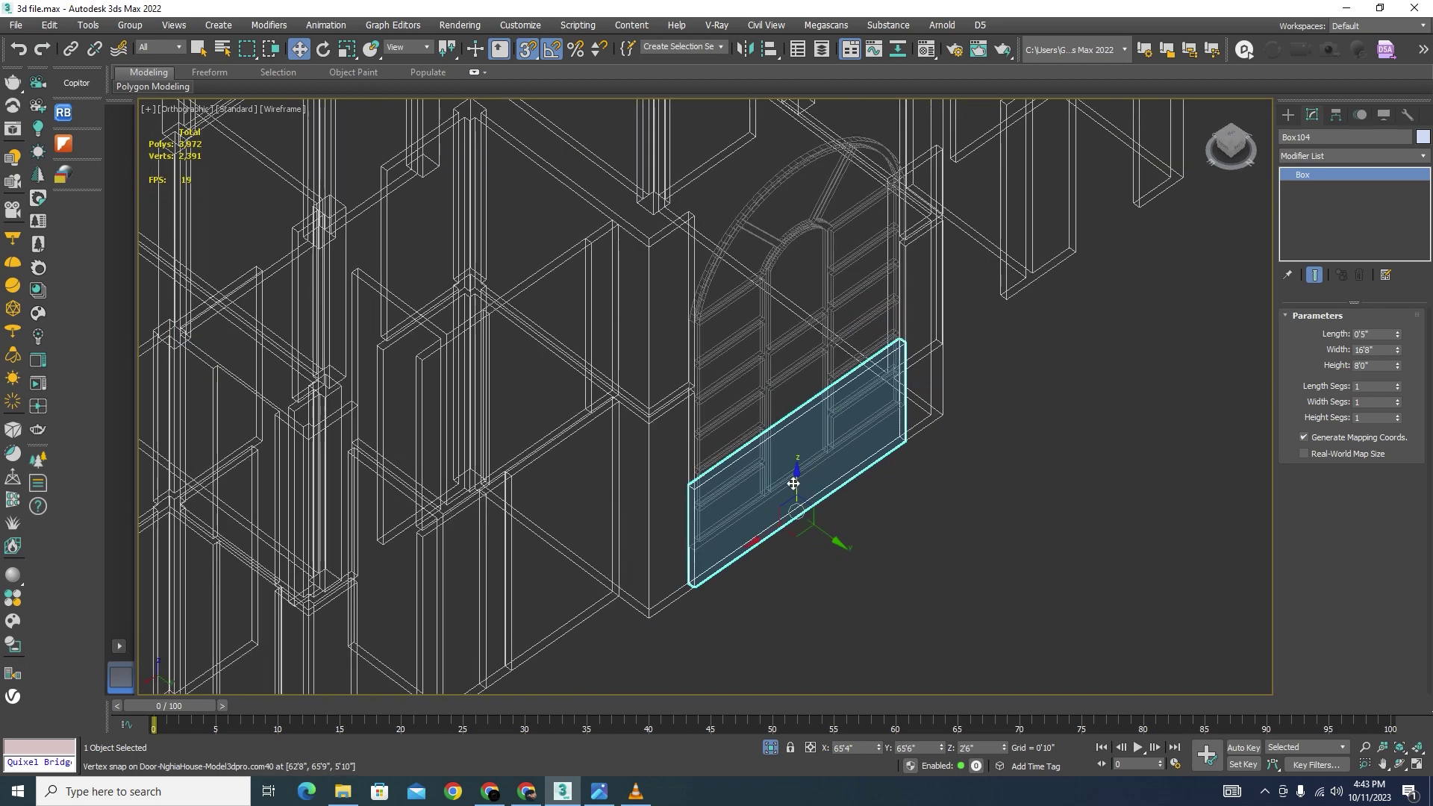
left_click_drag(794, 484, 696, 221)
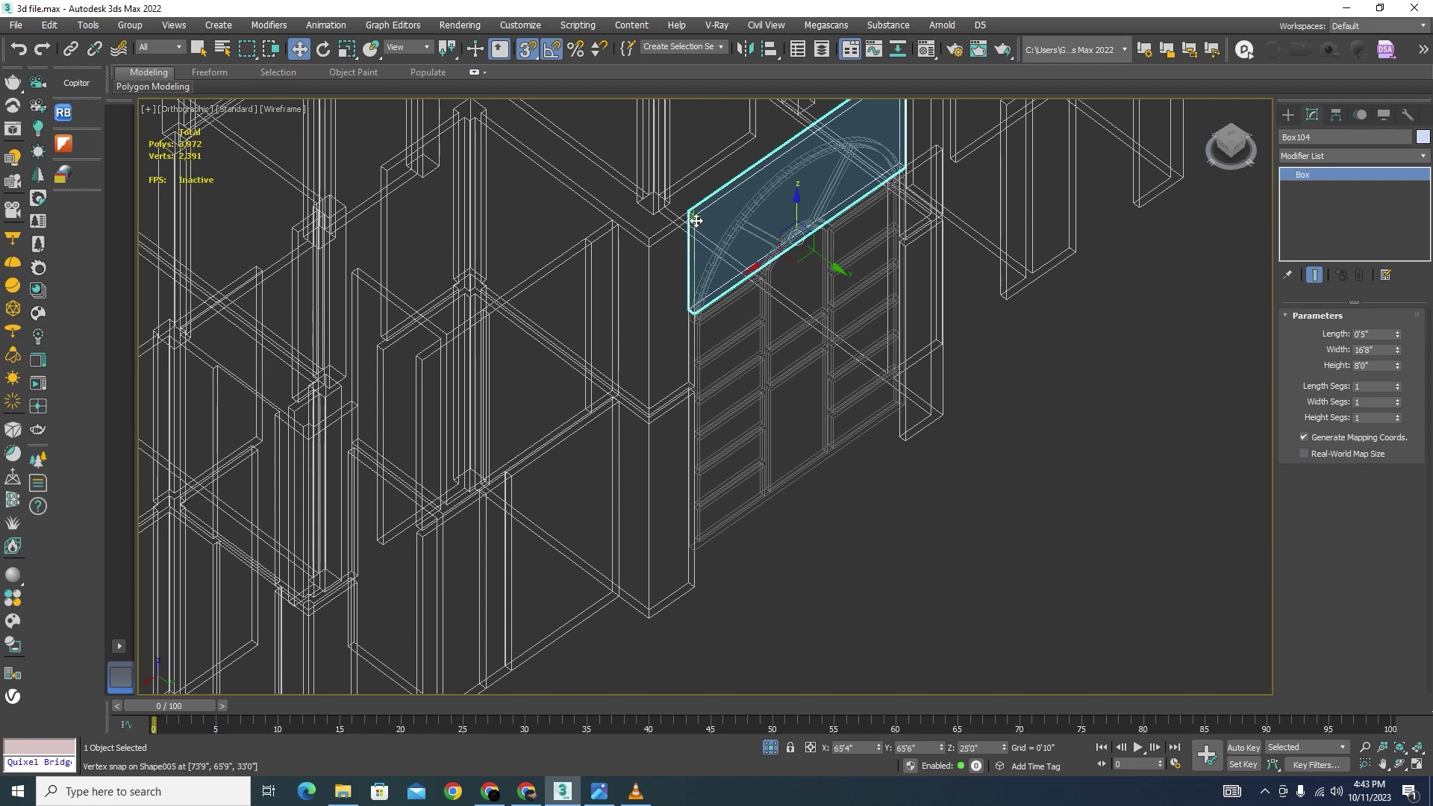
key("f")
scroll(790, 387, "down", 5)
scroll(748, 341, "up", 8)
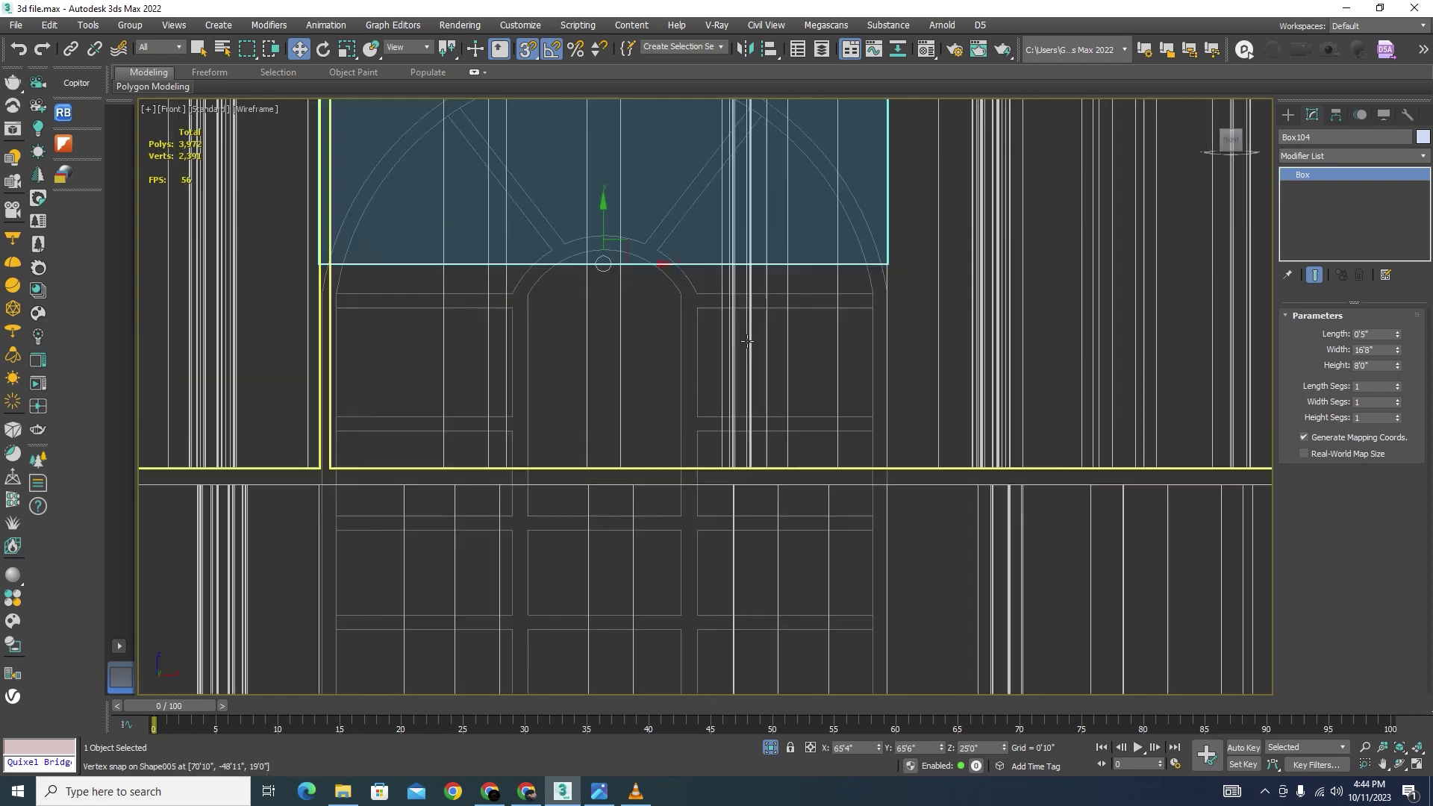
scroll(627, 252, "down", 3)
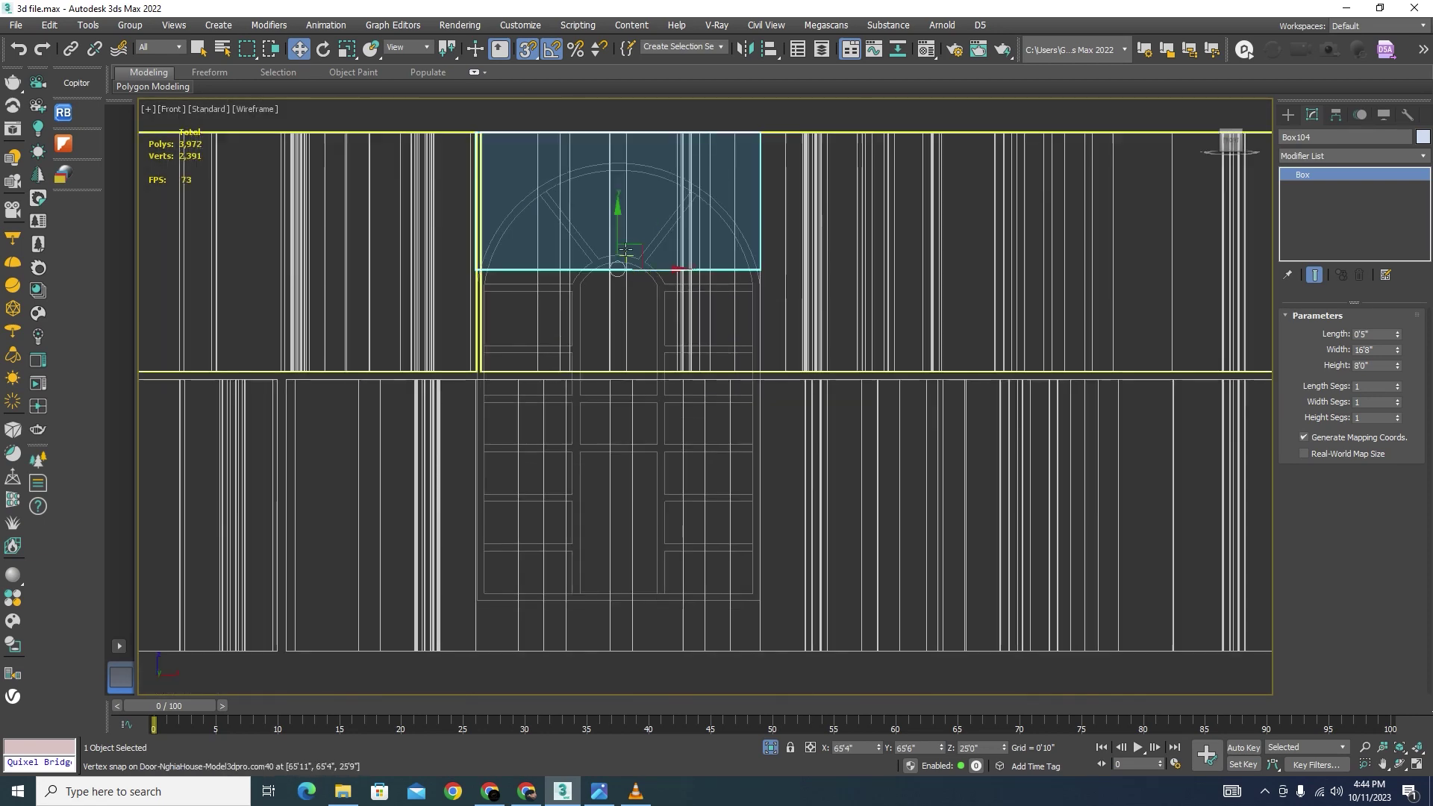
scroll(626, 253, "up", 2)
left_click_drag(626, 252, 805, 354)
scroll(810, 214, "up", 1)
scroll(799, 354, "down", 3)
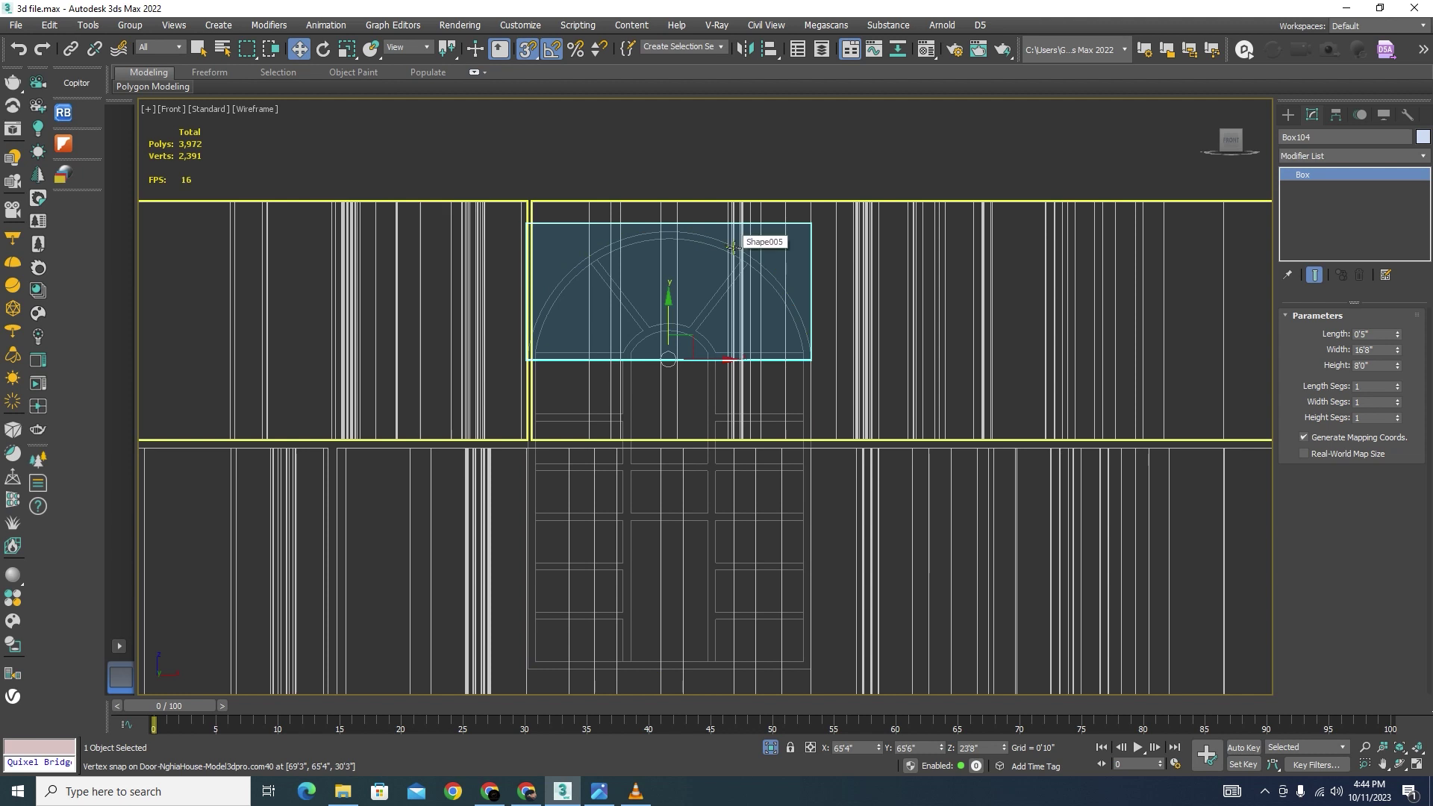
Step: Set the box's height to 8'6" and convert it to an Editable Poly
left_click_drag(1401, 368, 1395, 364)
right_click(854, 132)
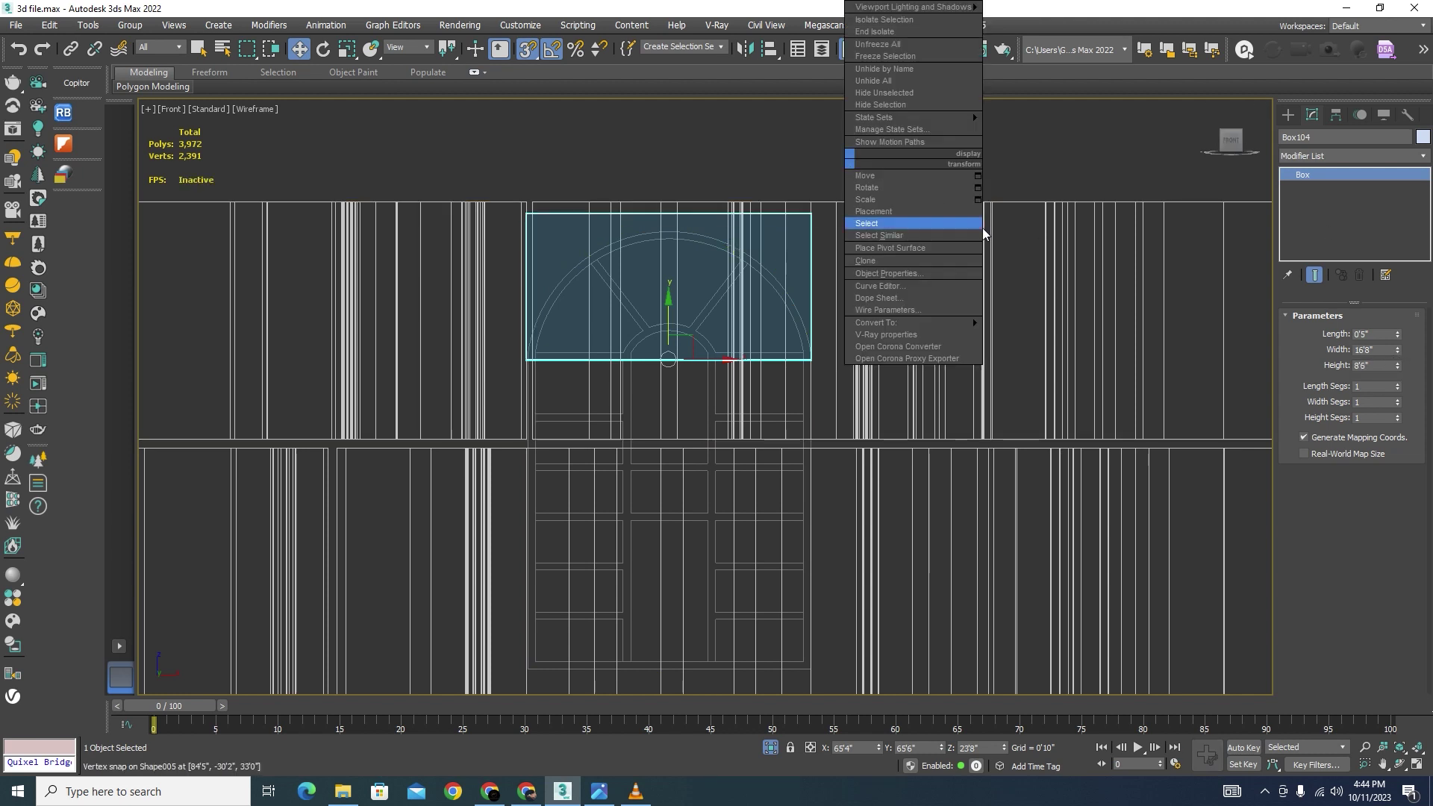
mouse_move(928, 324)
left_click(1030, 334)
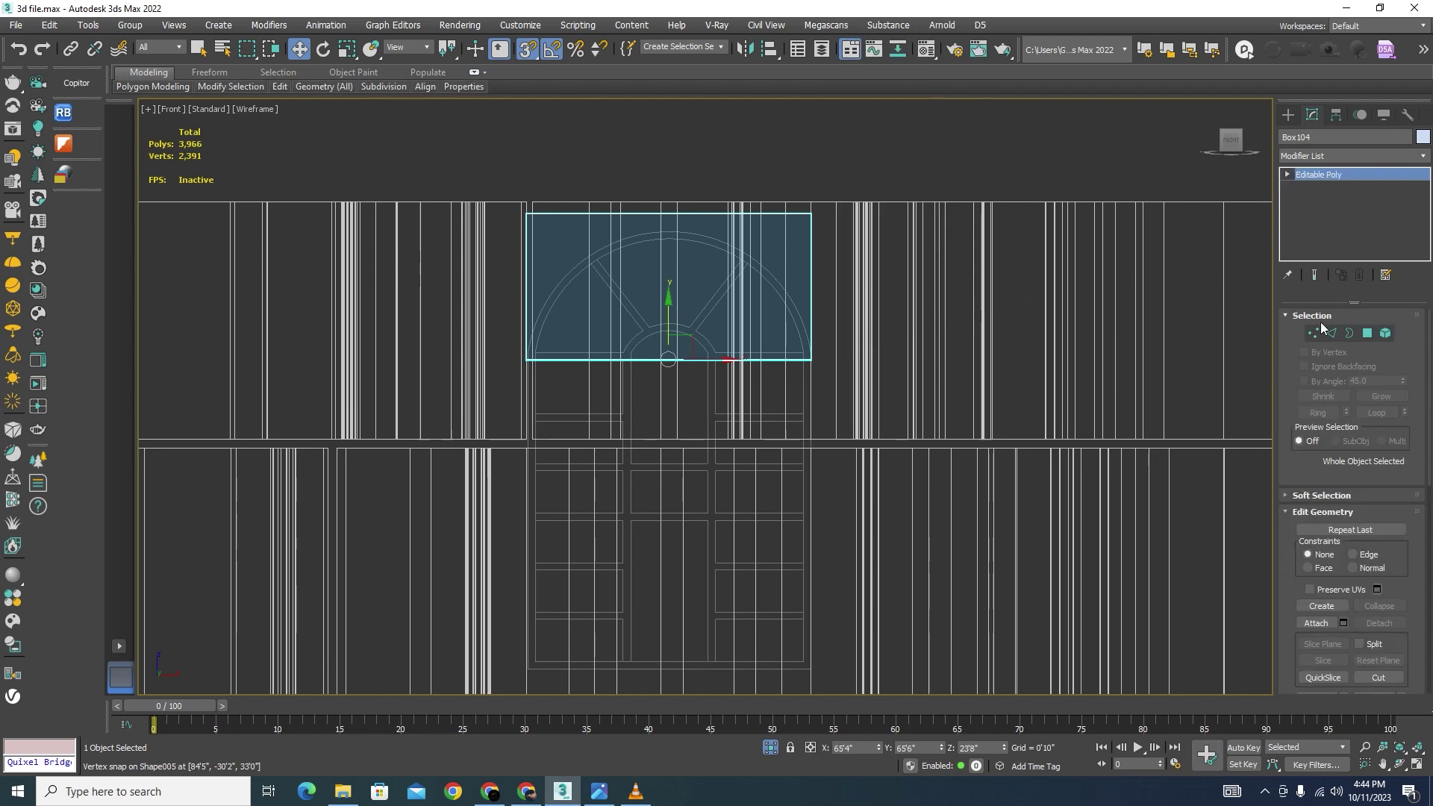
Step: Snap the box's four top vertices up to the top of the walls at Z 33'0", restore shaded display, and finish vertex editing
left_click(1314, 333)
left_click_drag(894, 169, 478, 232)
scroll(727, 151, "up", 2)
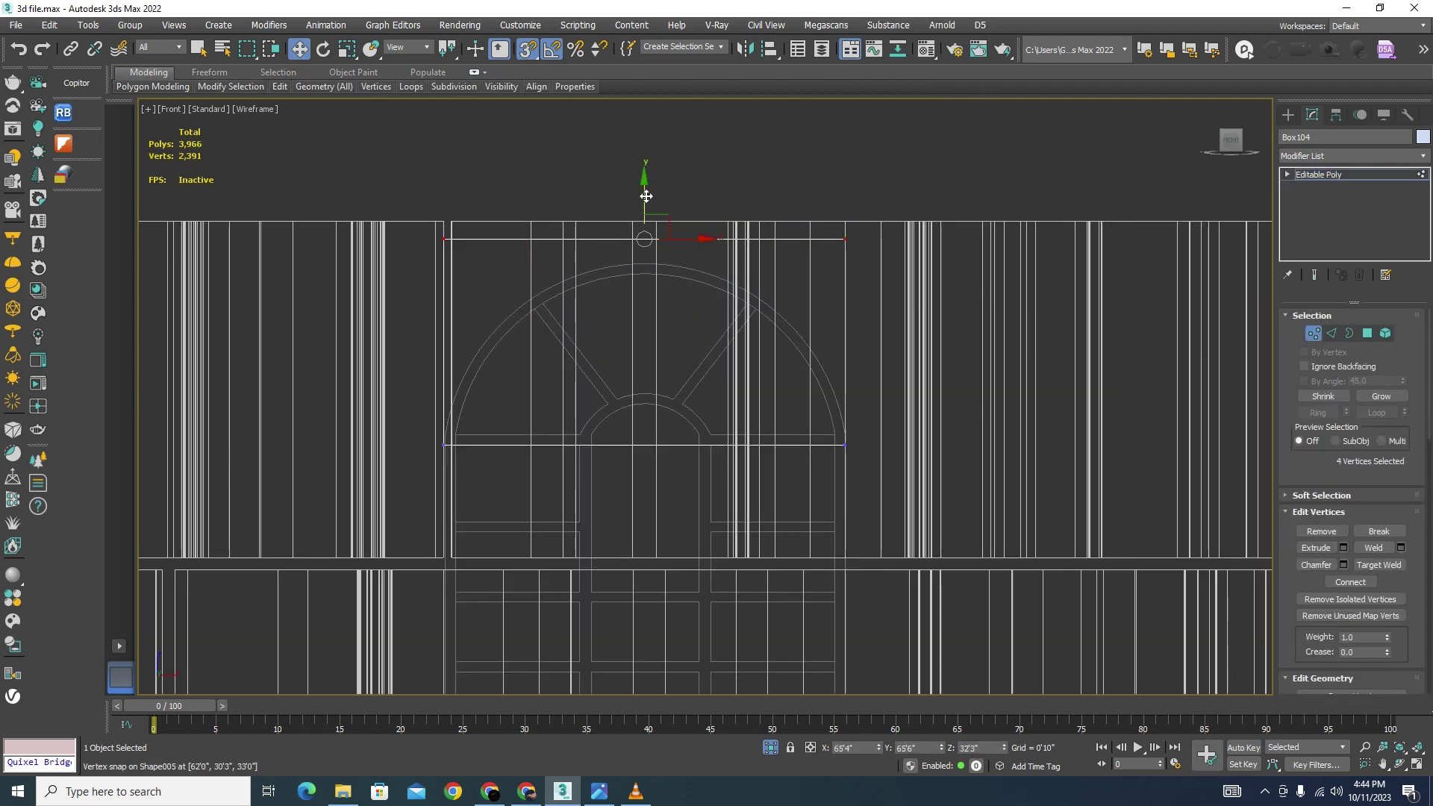
mouse_move(644, 196)
left_mouse_down()
mouse_move(855, 243)
mouse_move(843, 229)
left_mouse_up()
scroll(850, 235, "down", 4)
middle_click_drag(854, 239, 639, 289, "alt")
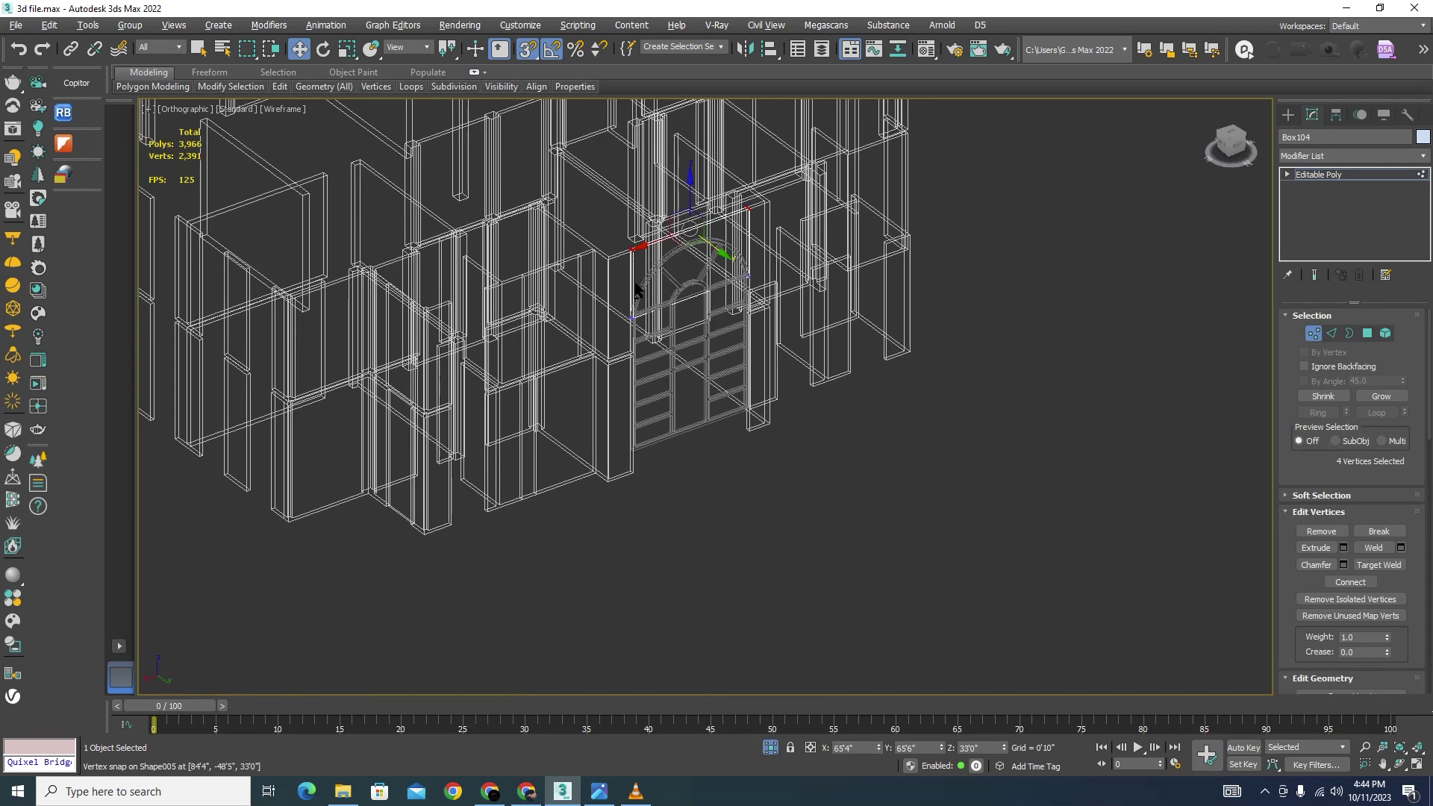
key("F3")
scroll(714, 267, "up", 2)
scroll(716, 267, "up", 2)
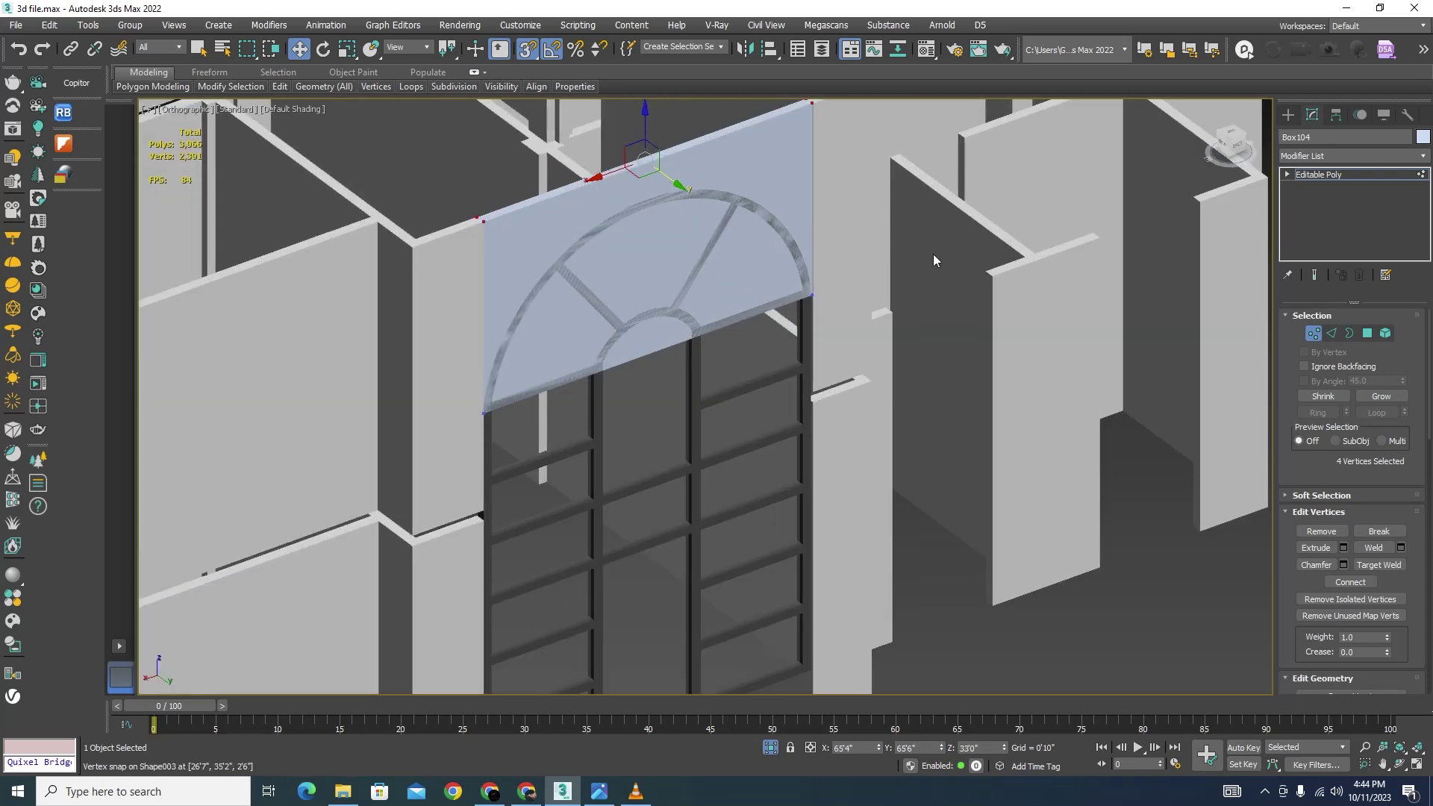
left_click(1312, 338)
Step: Isolate only the arched window group from the whole villa and show it in the front view
scroll(934, 518, "down", 4)
left_click(934, 518)
scroll(839, 196, "up", 4)
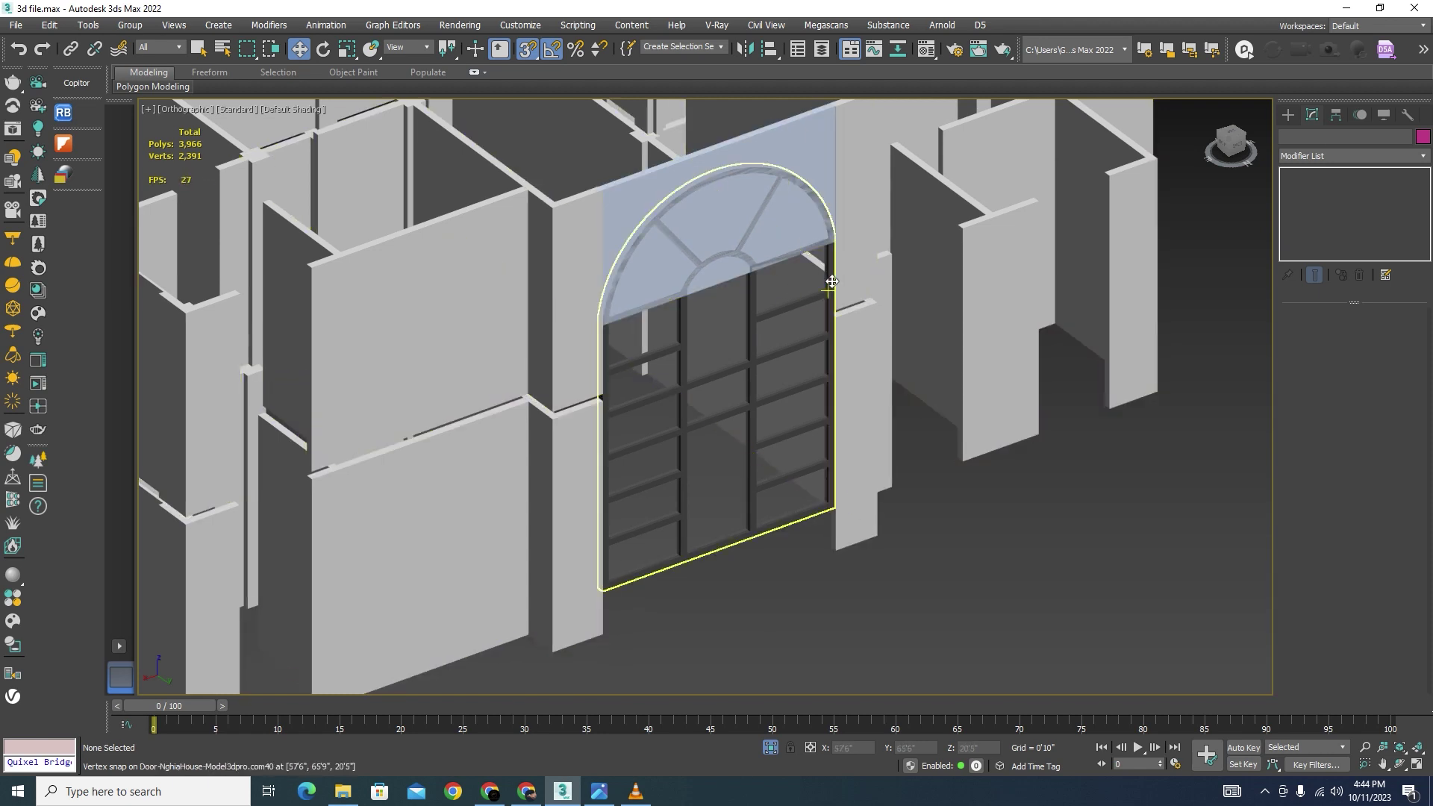
left_click(831, 281)
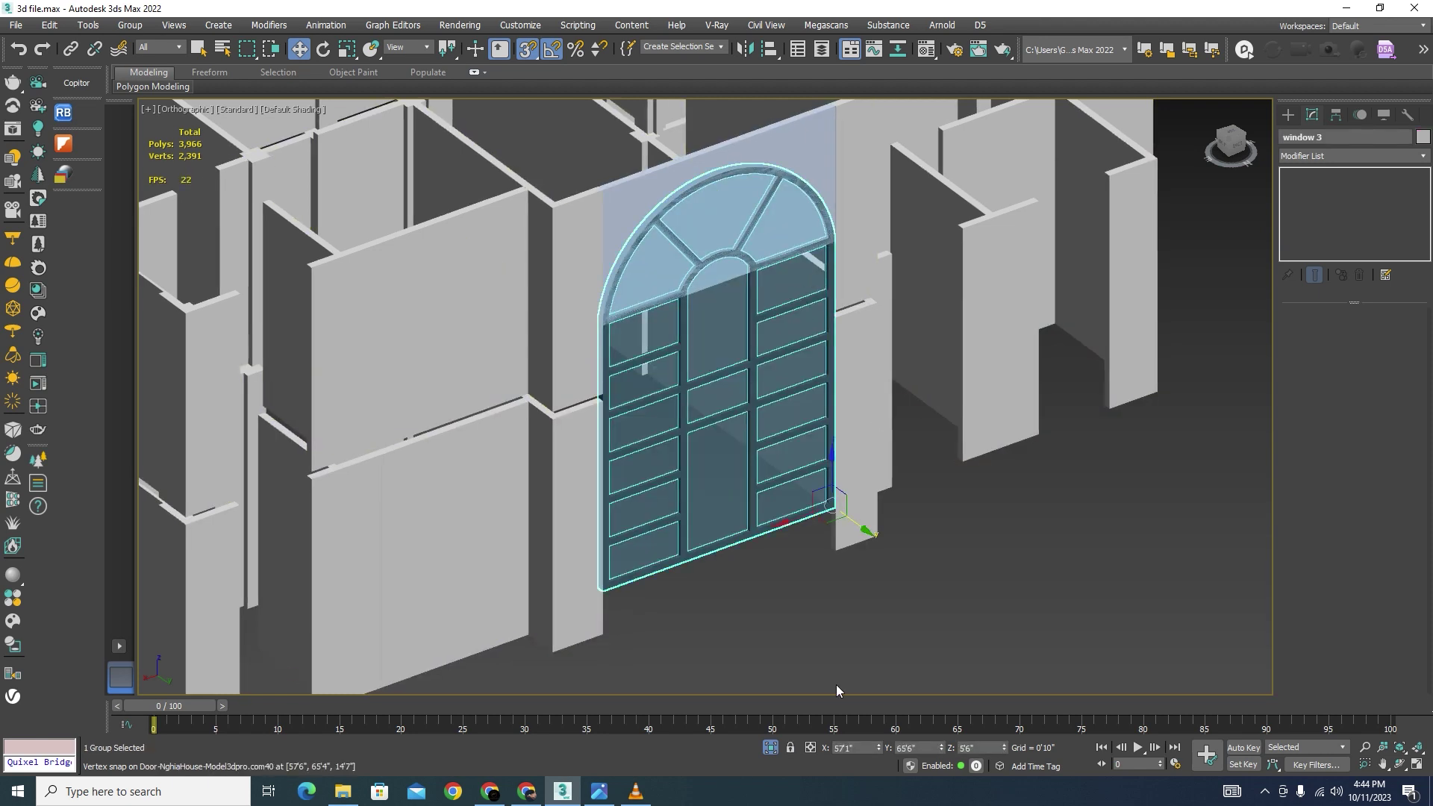
left_click(771, 748)
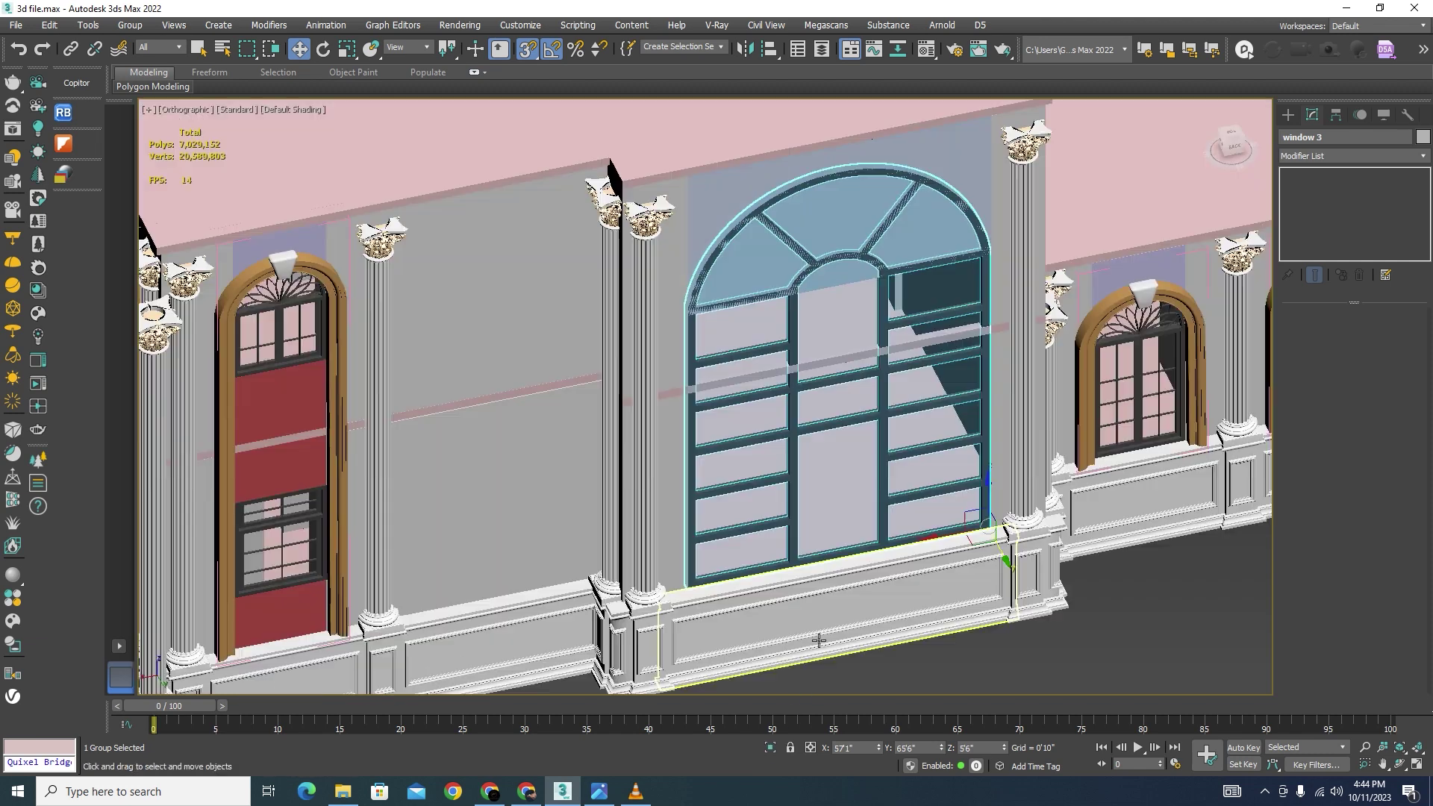
left_click(771, 748)
key("f")
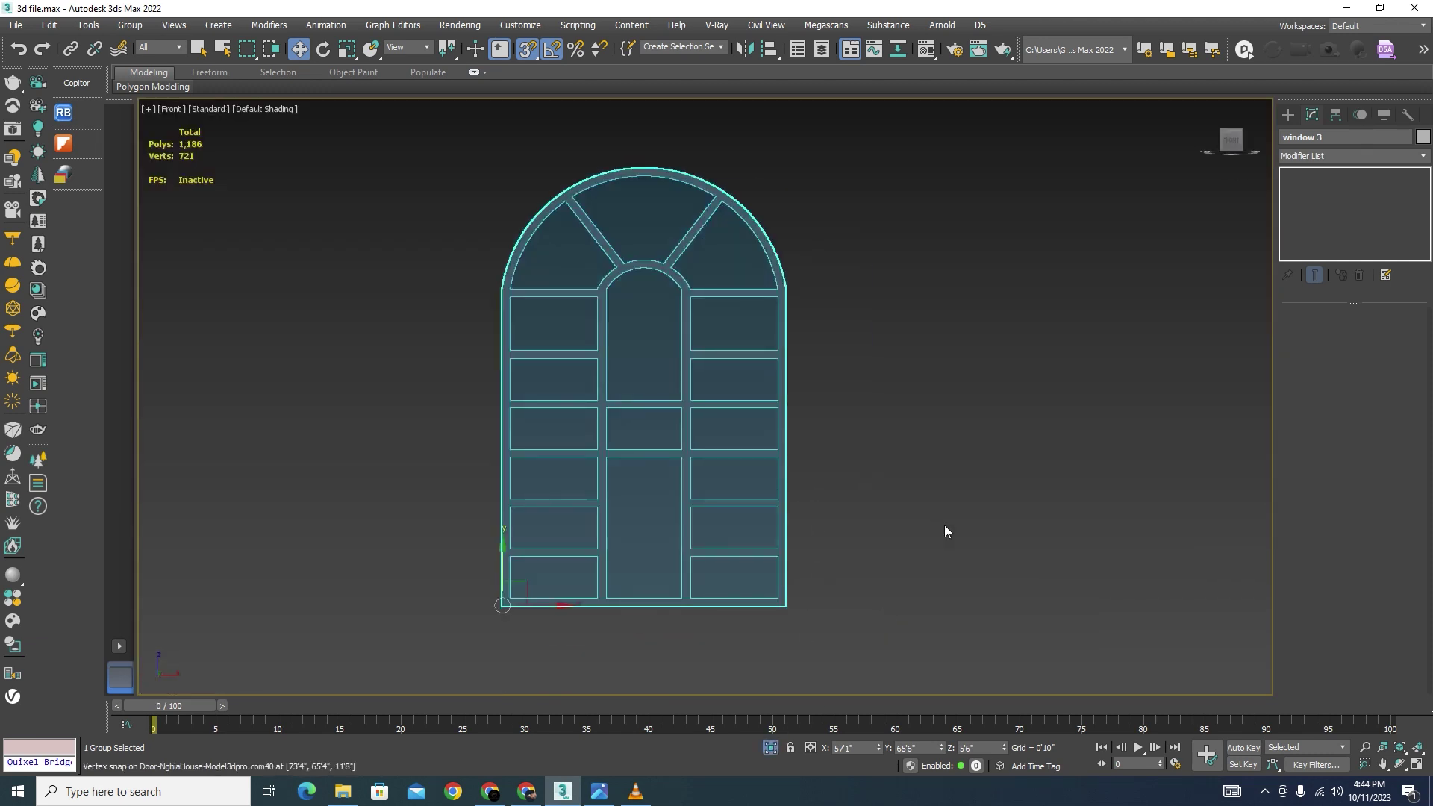
Step: Start a Line spline at the window's lower-right outer corner and run it up the straight side to the start of the arch
left_click(943, 526)
left_click(790, 420)
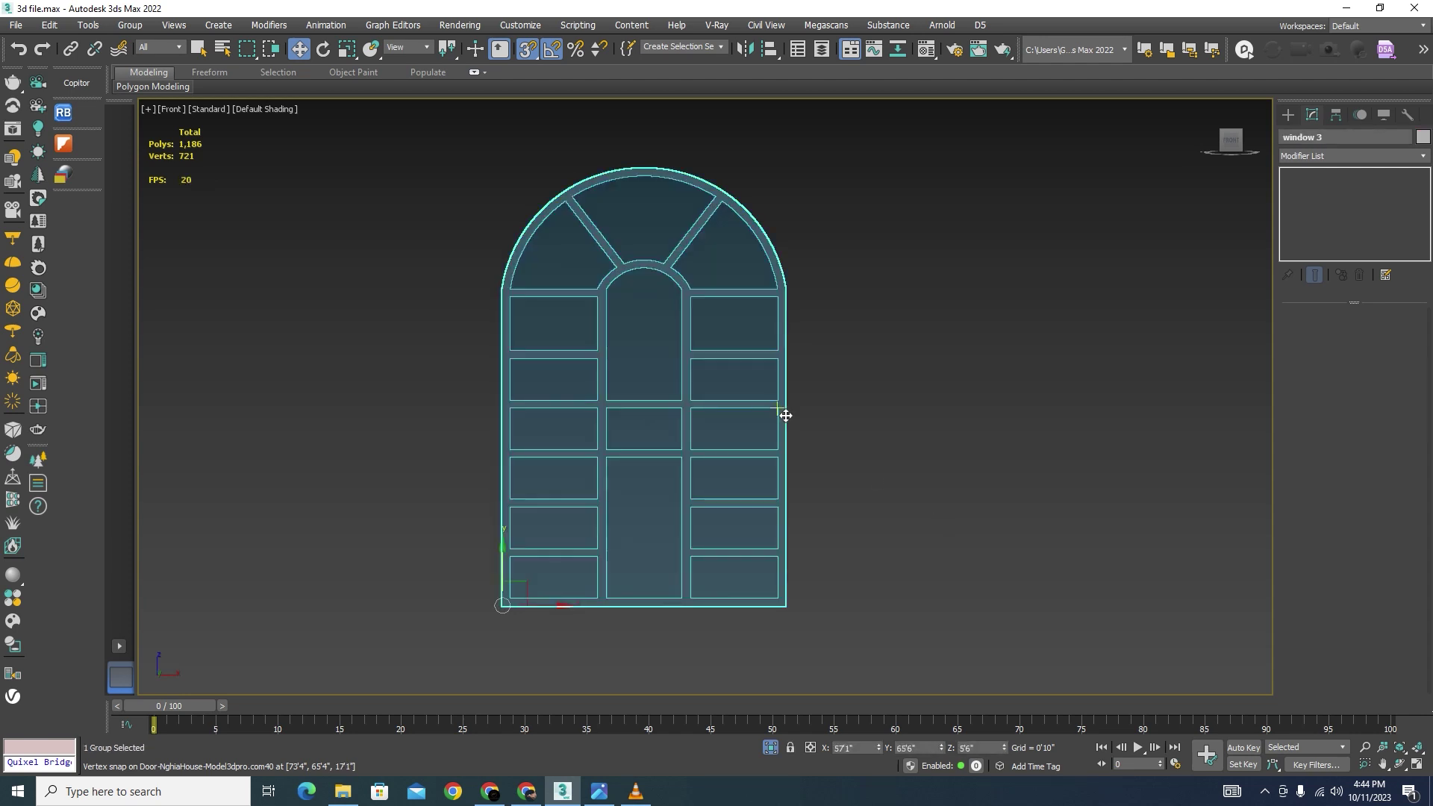
left_click(1289, 114)
key("F3")
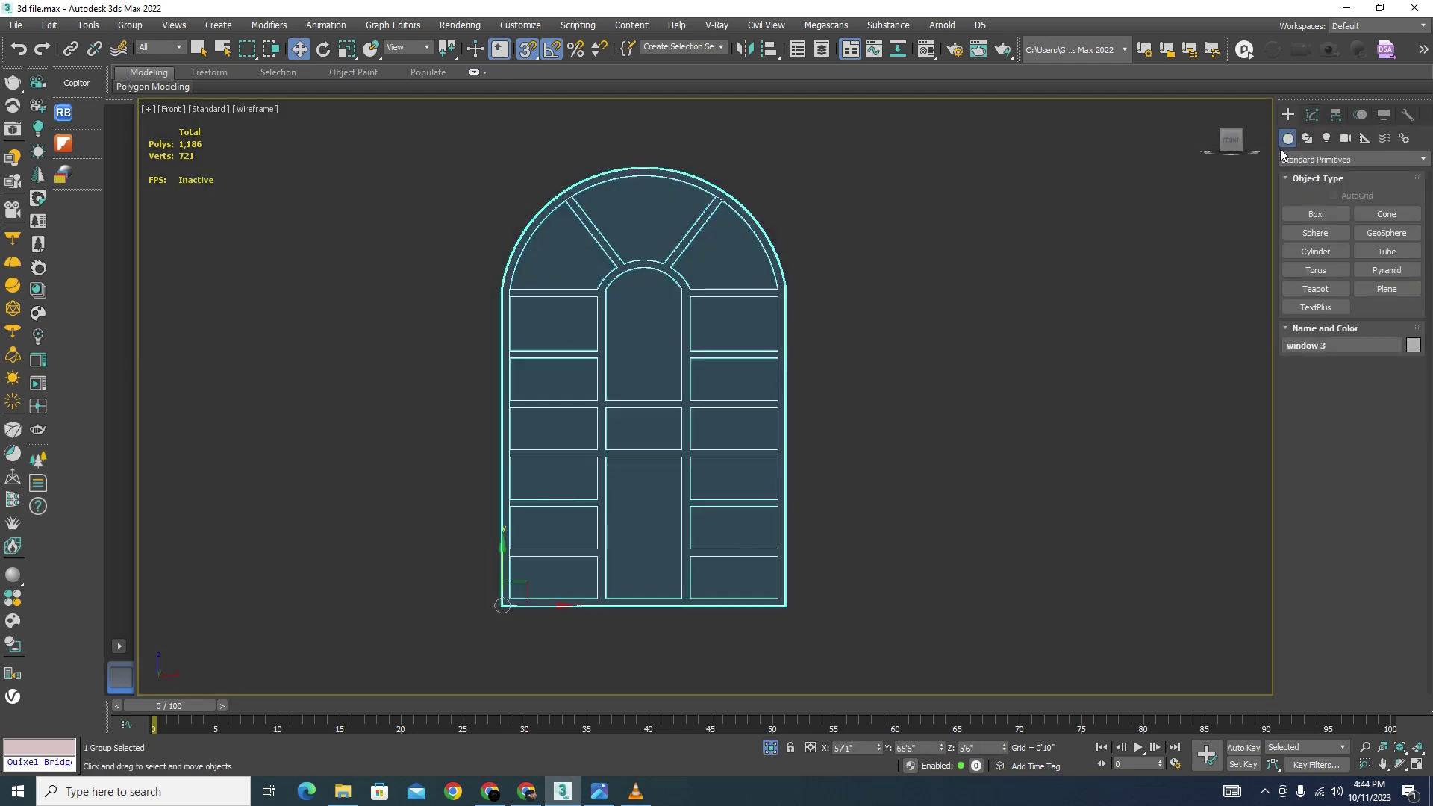
left_click(1306, 139)
left_click(1315, 232)
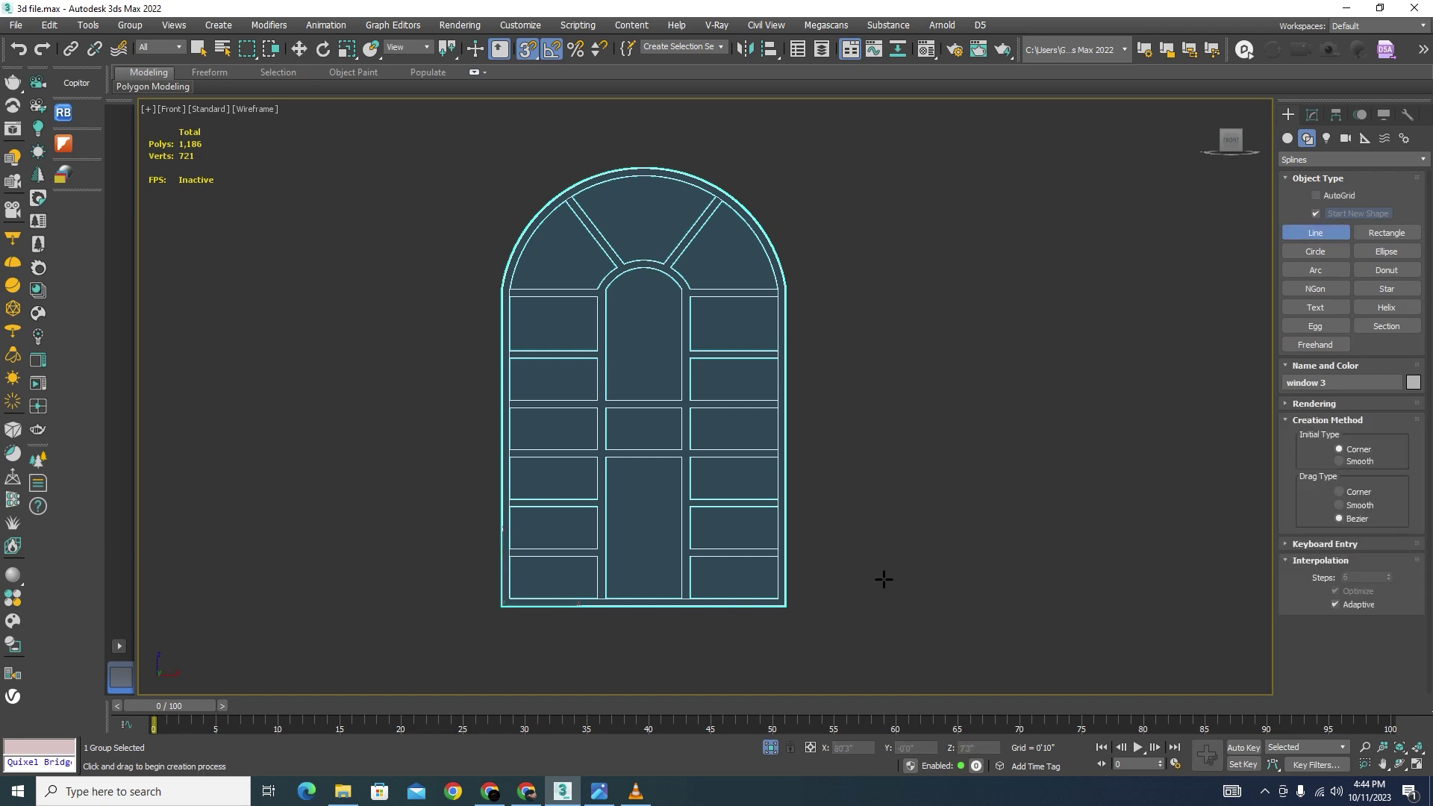
left_click(790, 607)
scroll(810, 297, "up", 4)
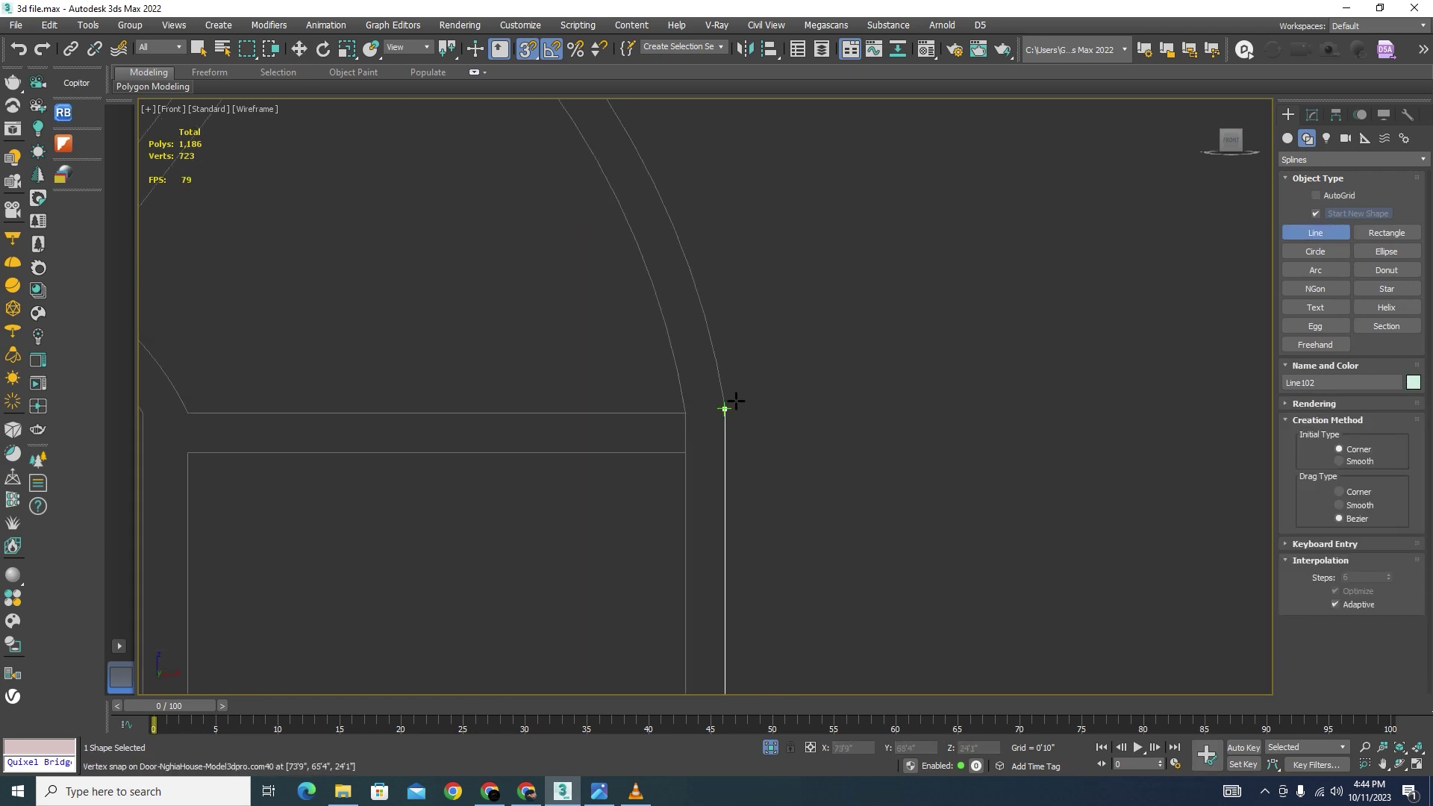
key("F3")
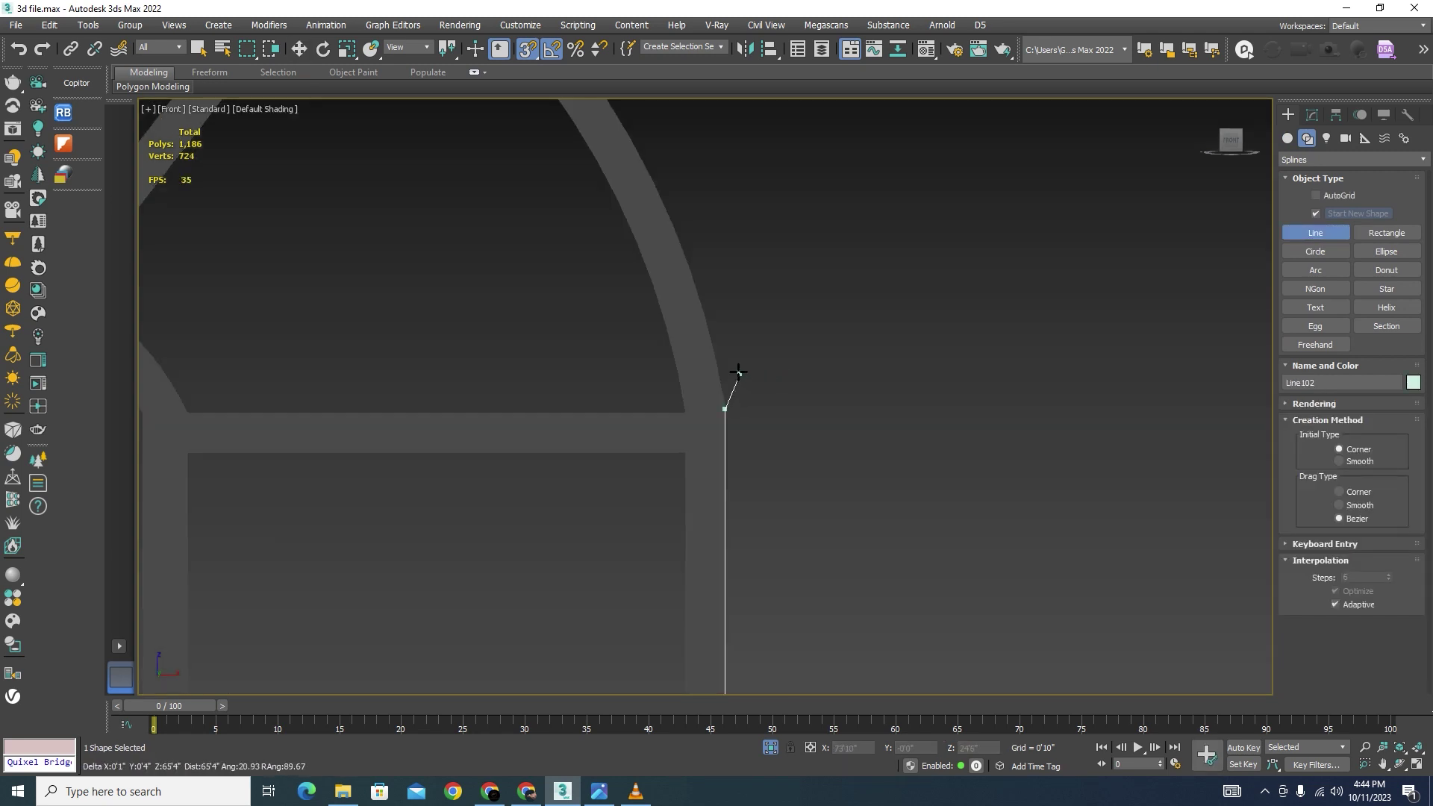
key("F3")
Step: Trace the arch's outer edge vertex by vertex up its right flank, past the right diagonal glazing bar
left_click(716, 362)
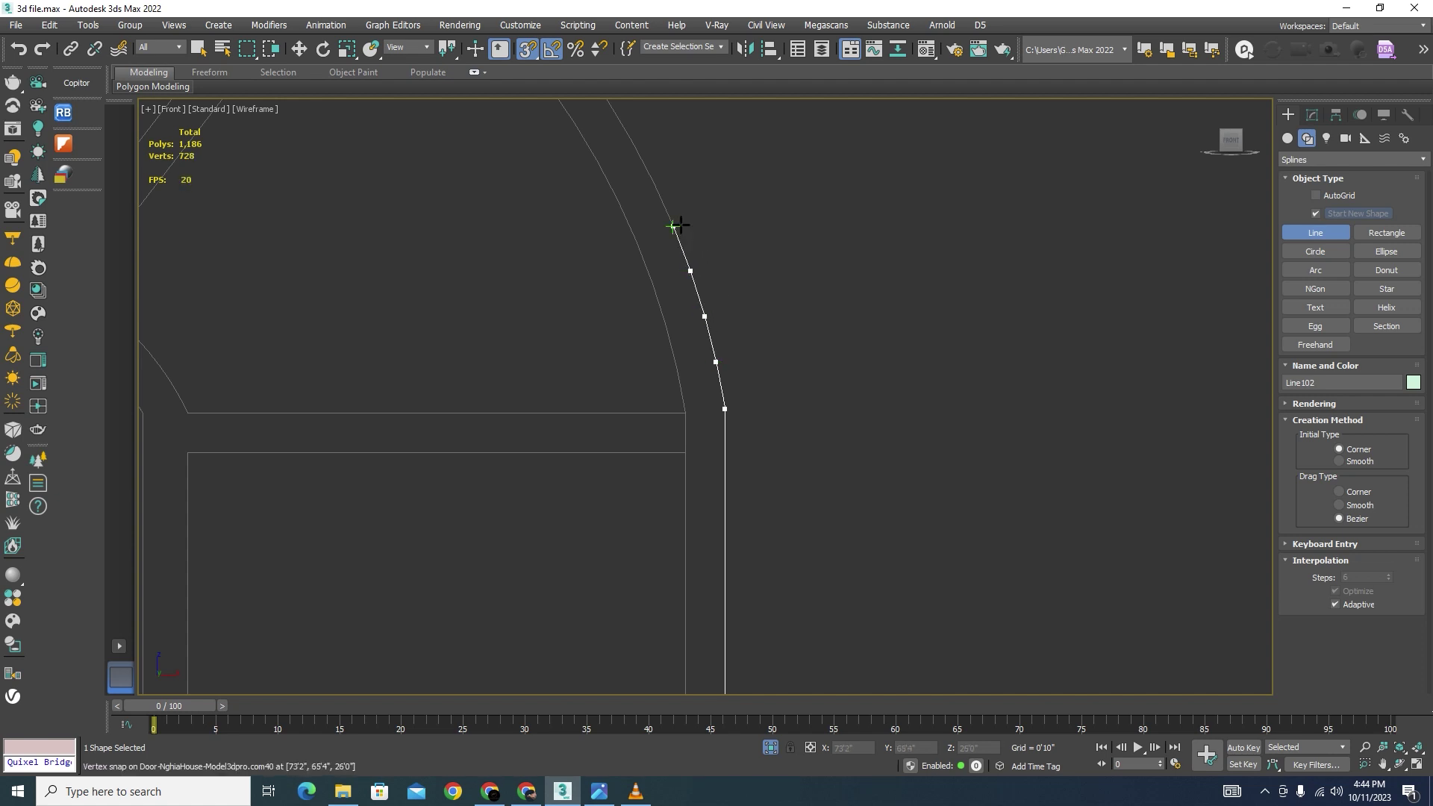
left_click(662, 181)
left_click(636, 141)
scroll(849, 369, "down", 3)
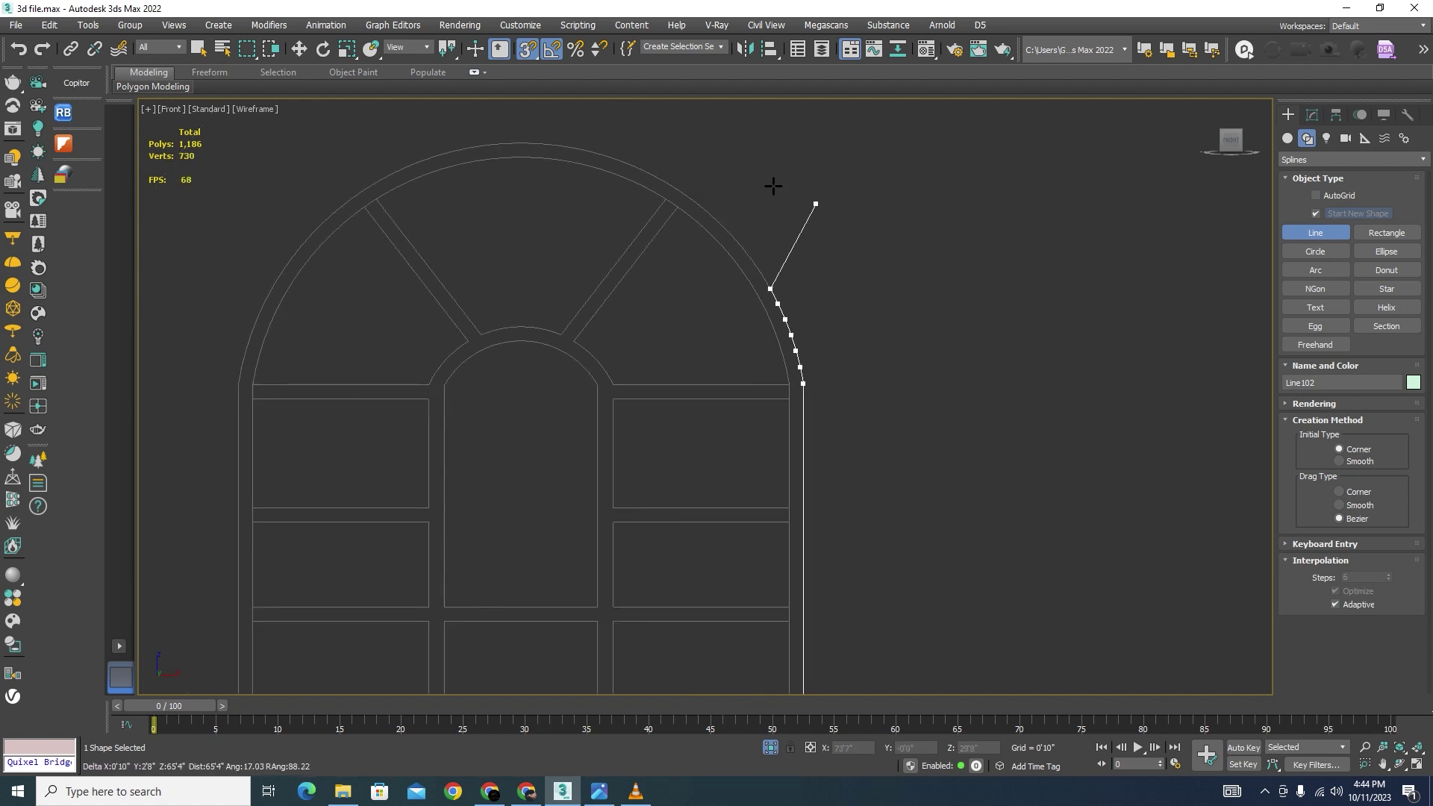
scroll(755, 177, "up", 3)
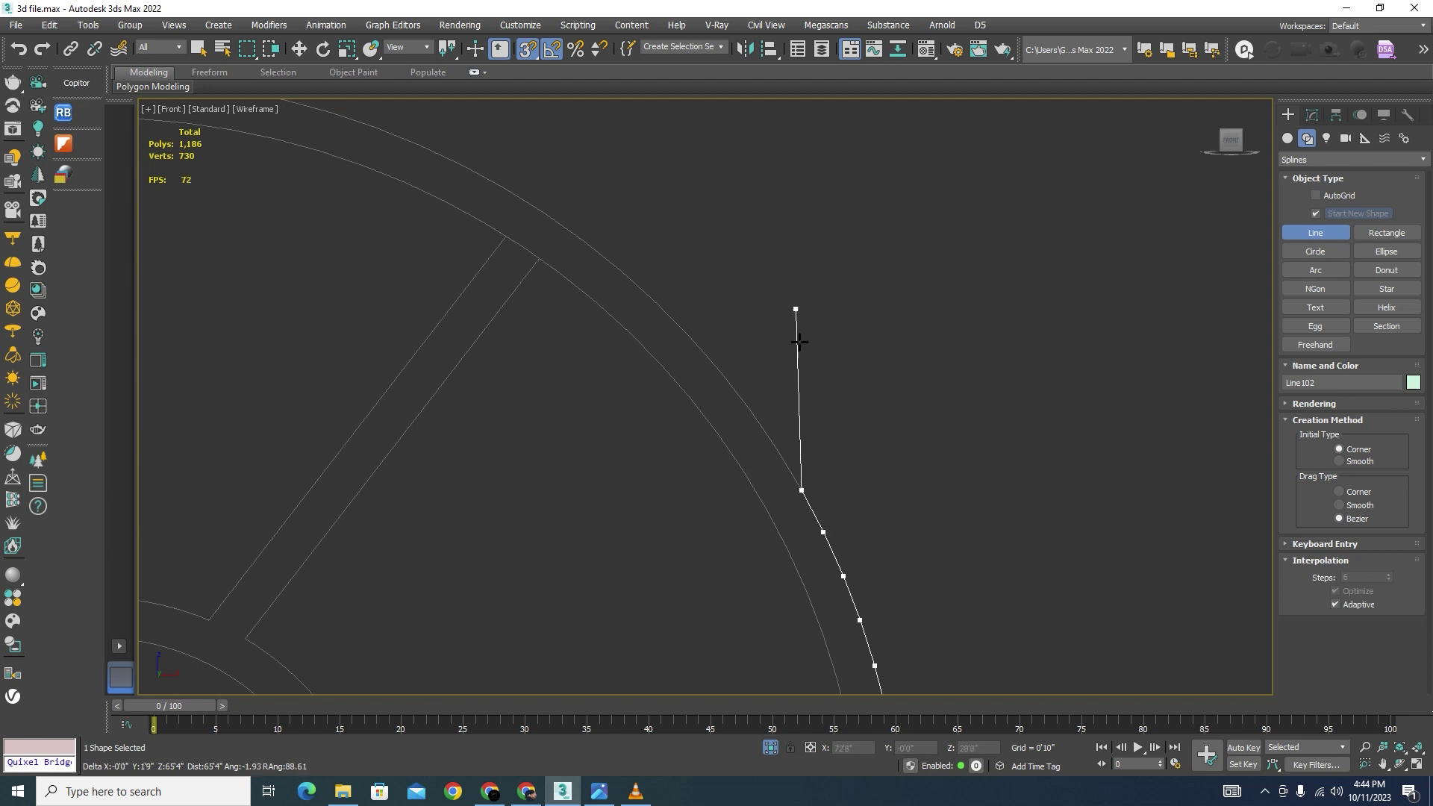
left_click(746, 393)
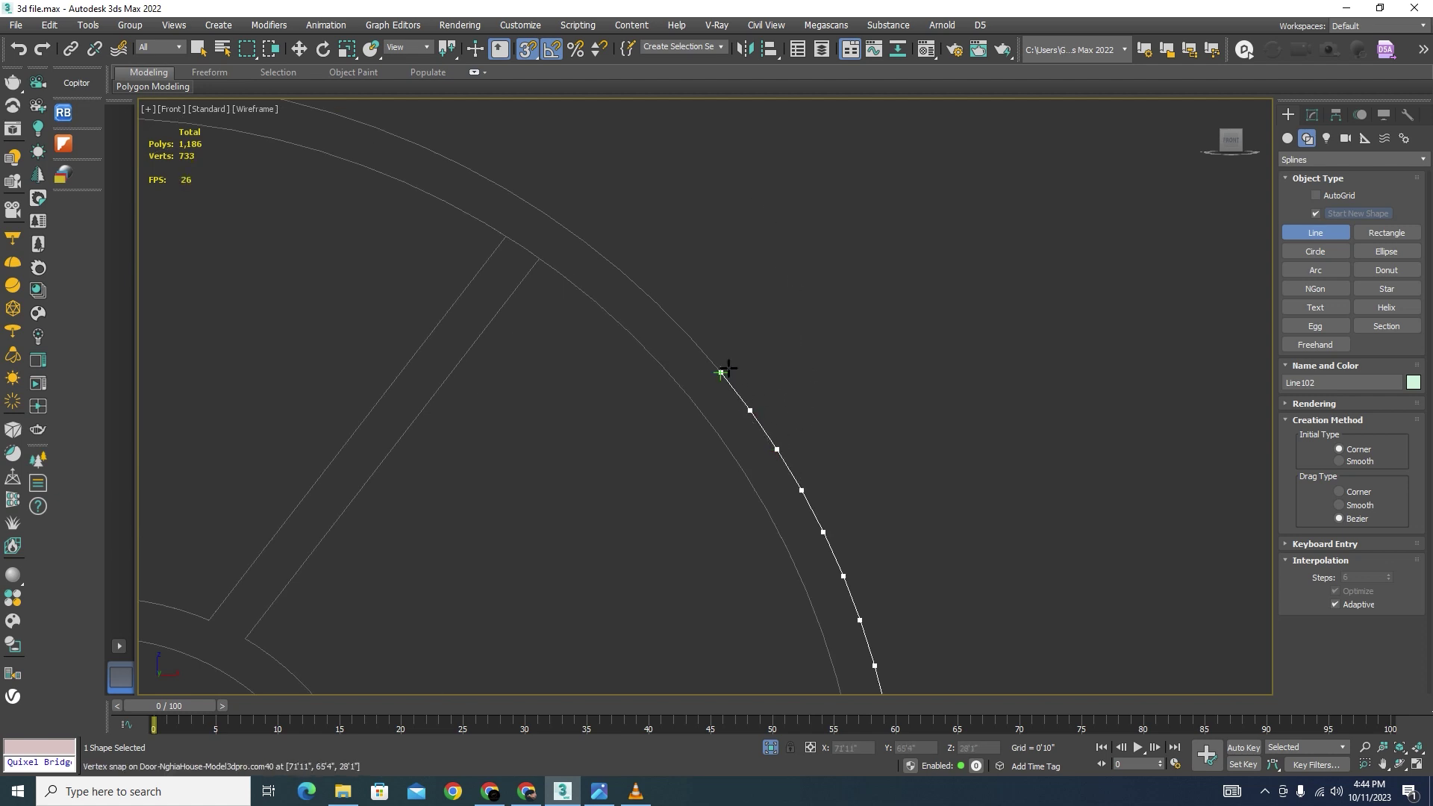
left_click(665, 302)
left_click(624, 266)
left_click(545, 199)
left_click(503, 180)
Step: Continue snapping line vertices along the top of the arch's outer edge to just past its crown
scroll(880, 320, "down", 6)
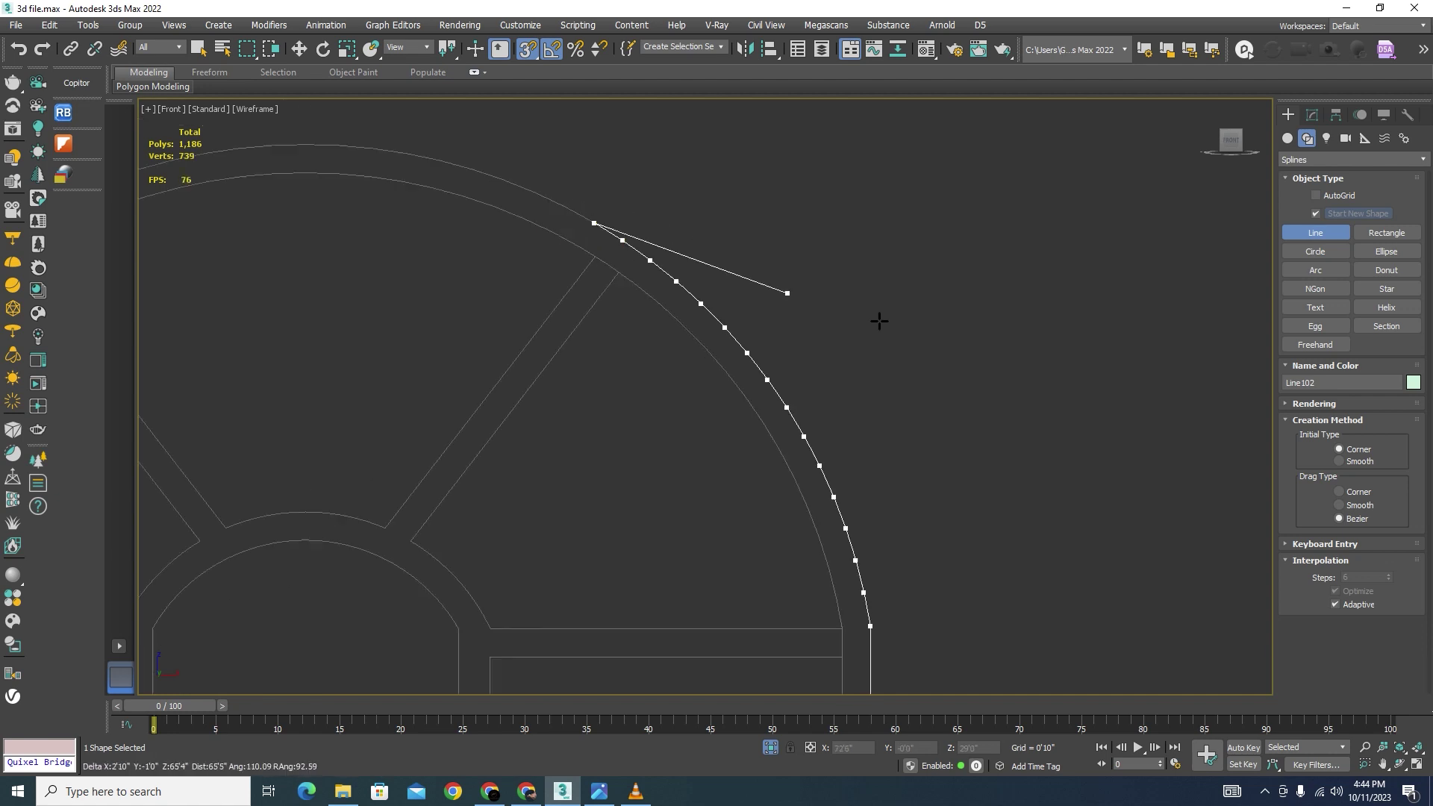
scroll(820, 248, "up", 6)
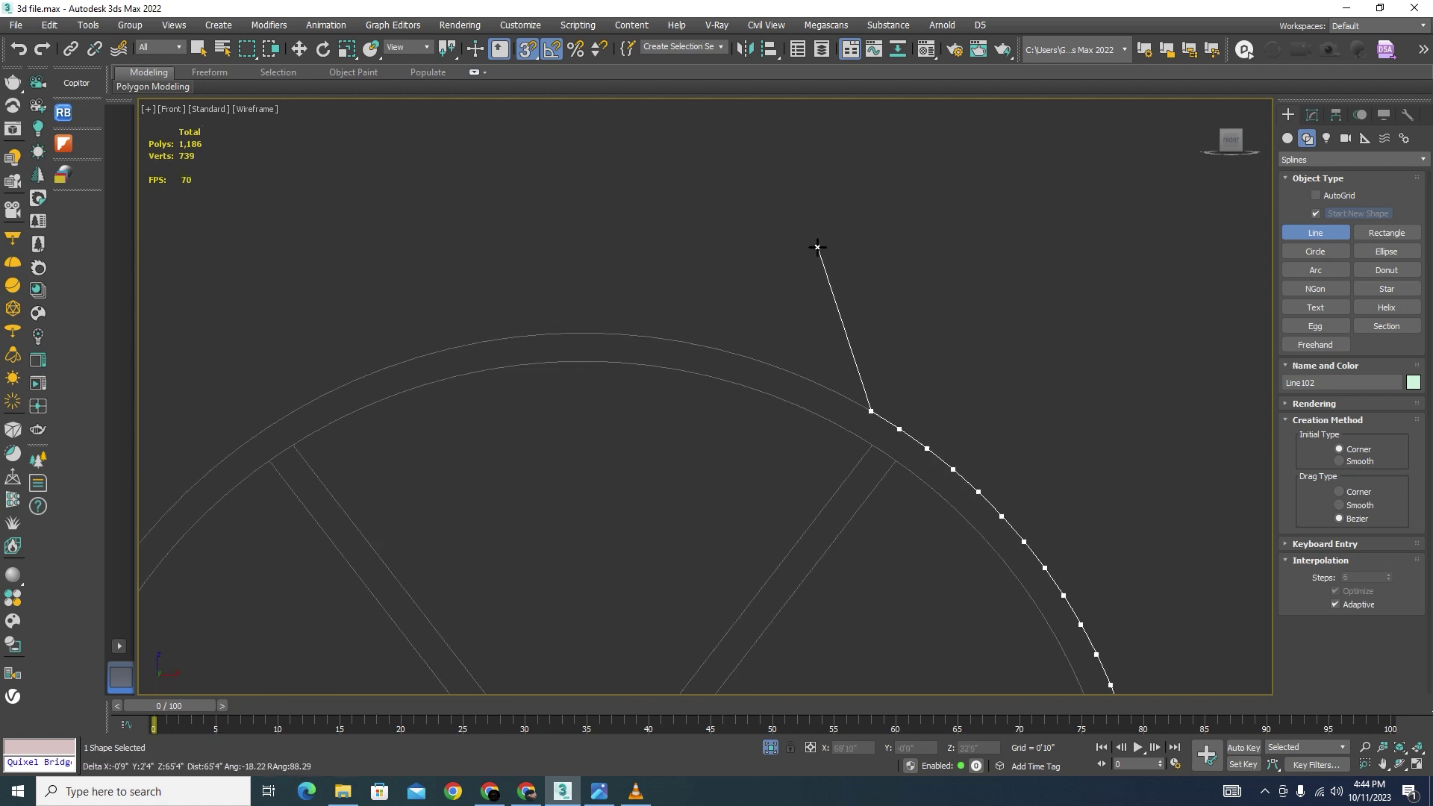
left_click(851, 387)
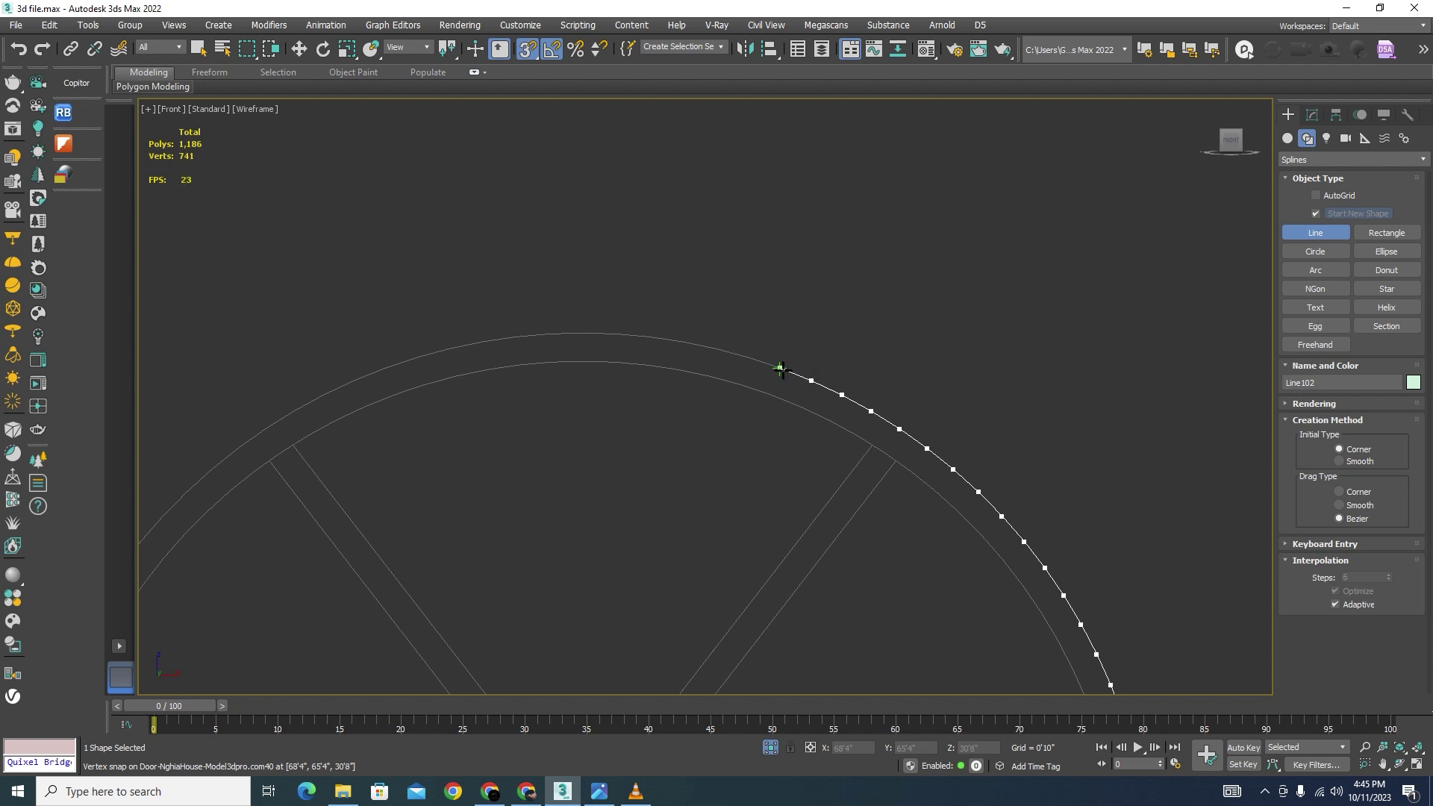
left_click(748, 358)
left_click(616, 333)
left_click(583, 333)
left_click(549, 334)
scroll(864, 199, "down", 6)
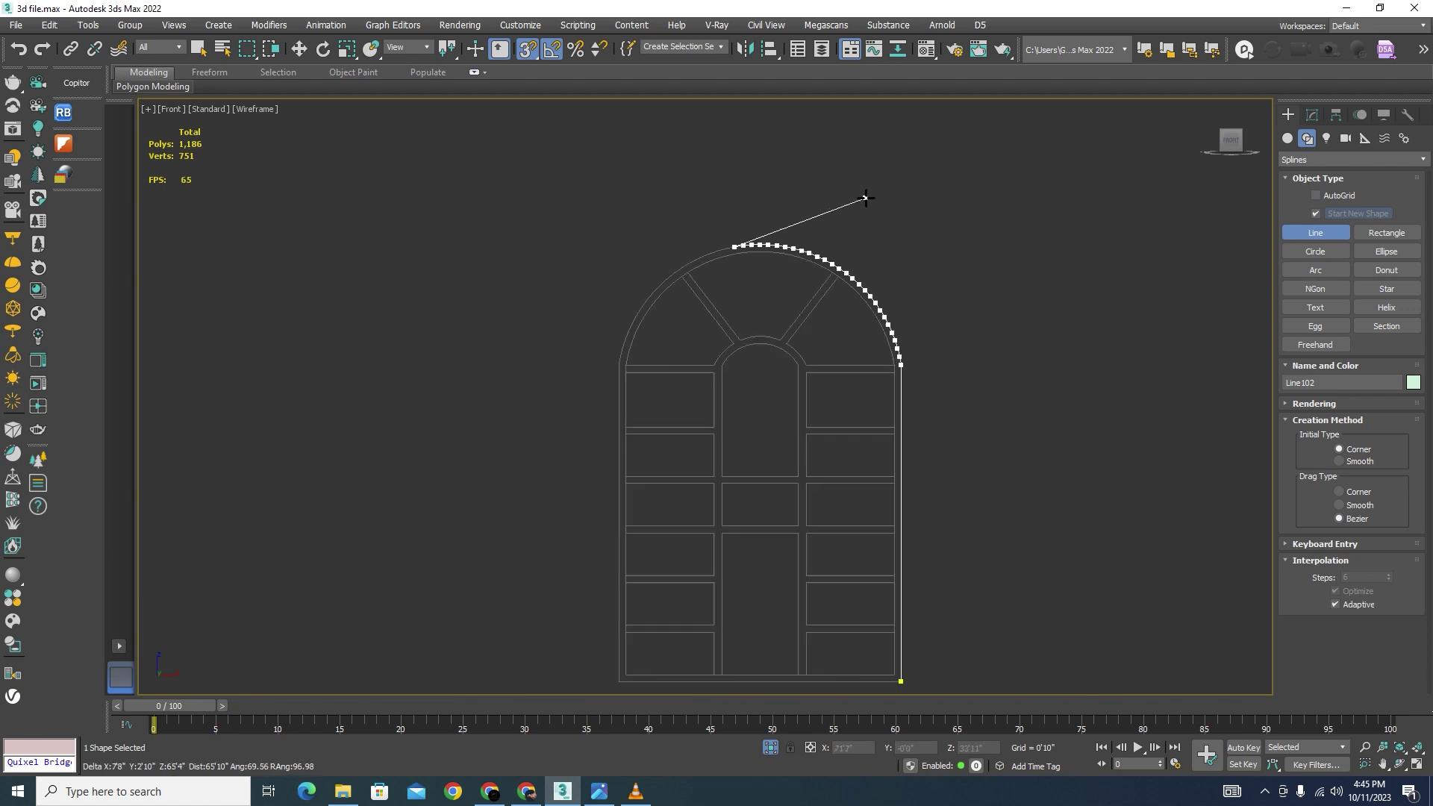
Step: Trace the arch's outer edge from the crown down its left flank with snapped vertices
scroll(650, 256, "up", 5)
scroll(969, 137, "up", 2)
left_click(1015, 142)
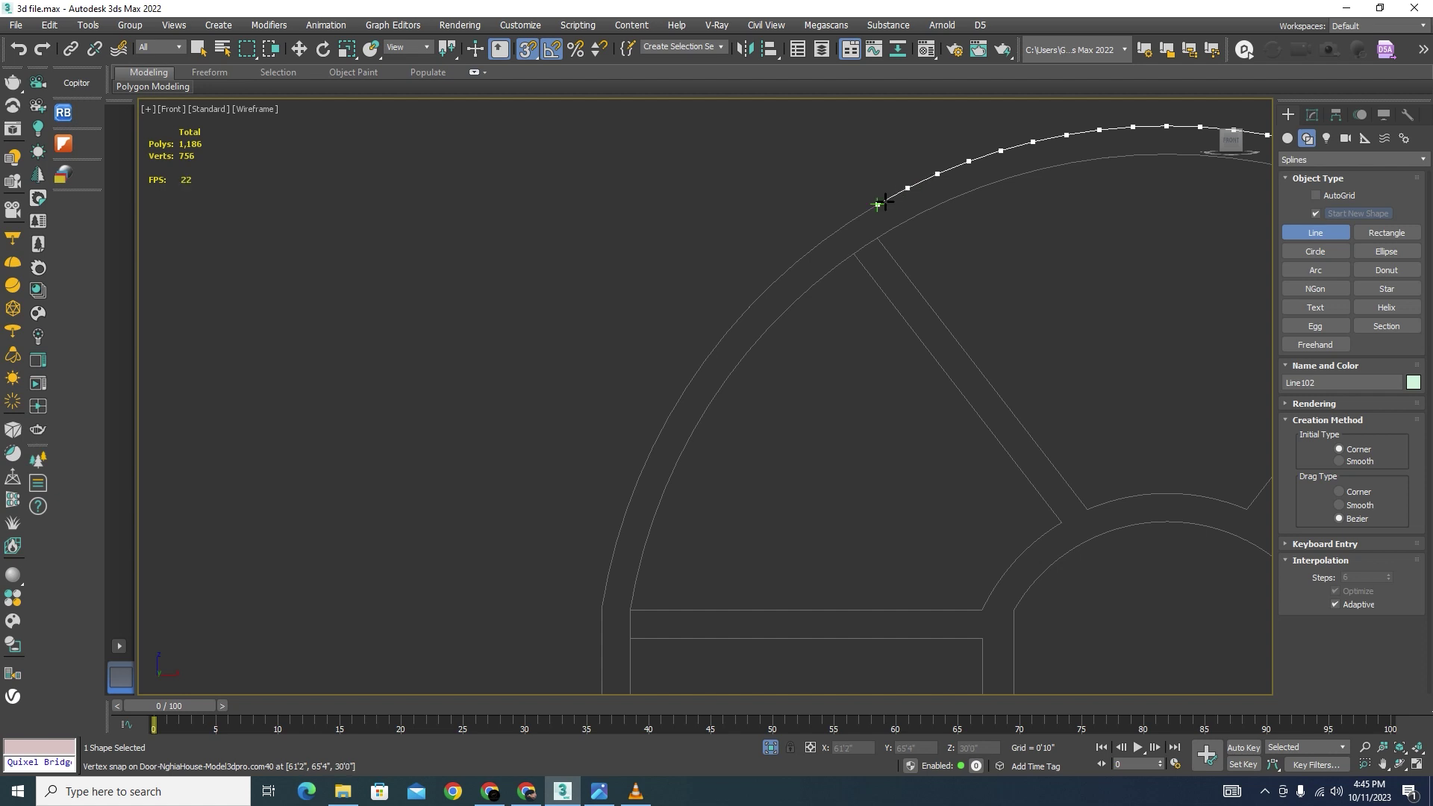
left_click(822, 242)
left_click(747, 308)
left_click(725, 334)
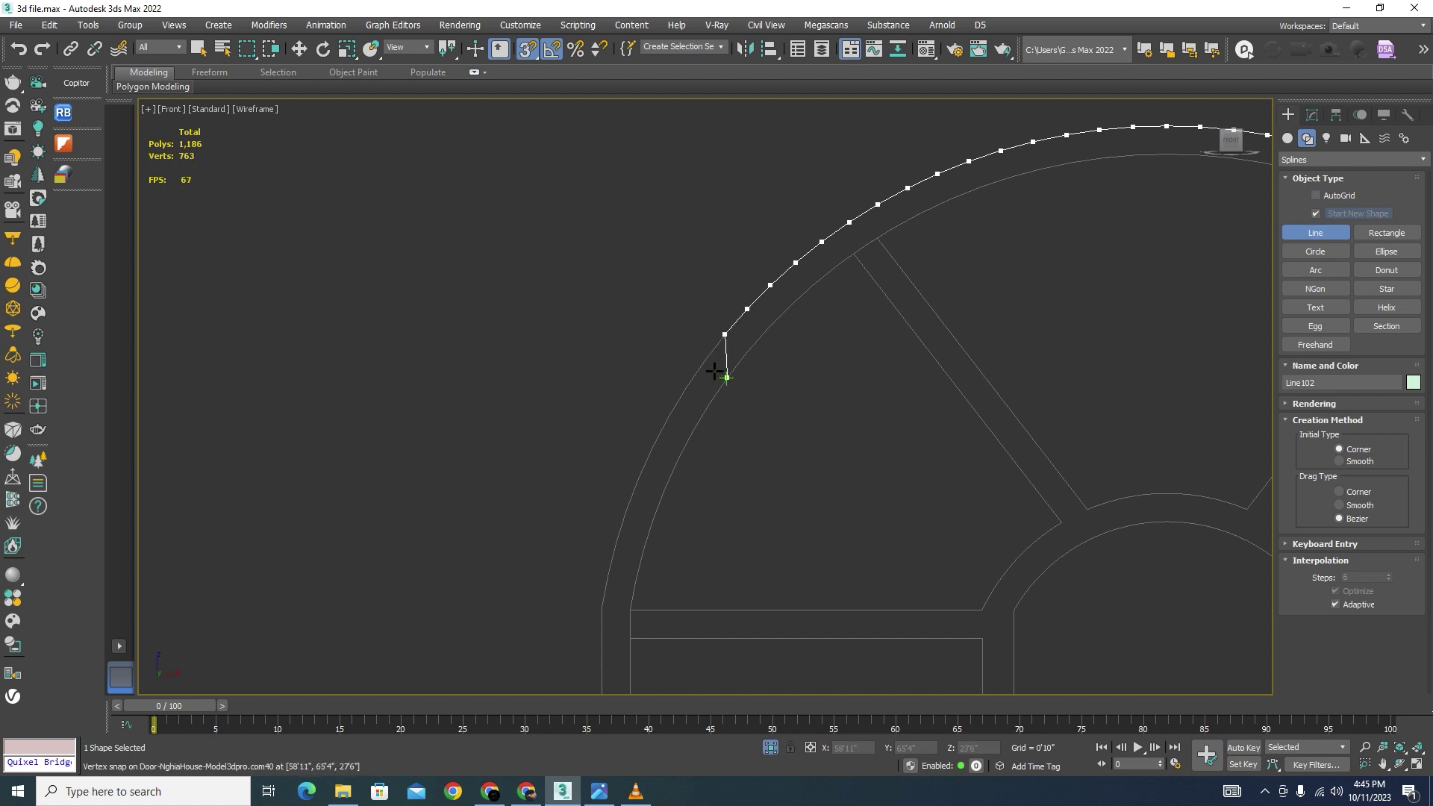
left_click(705, 362)
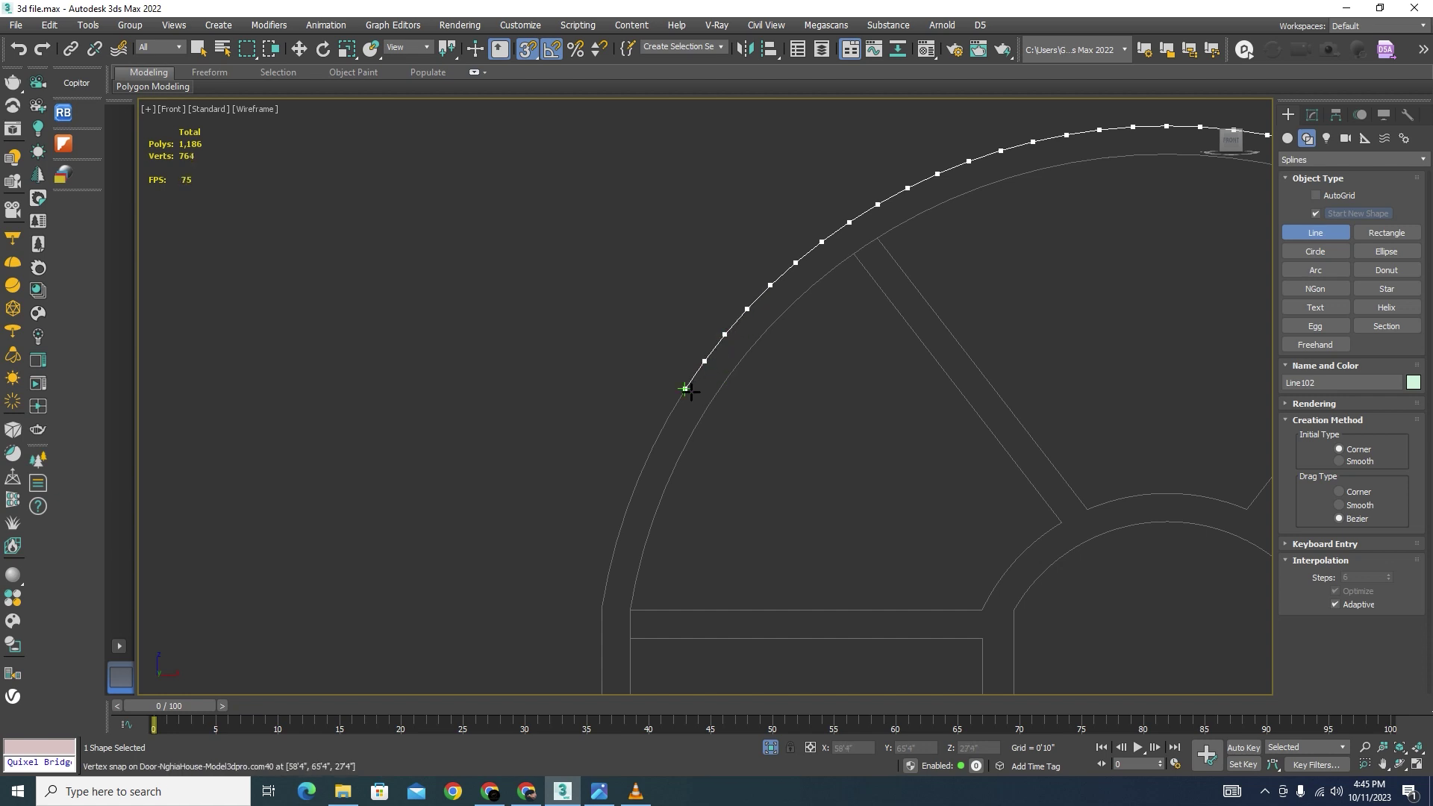
left_click(650, 445)
scroll(679, 321, "down", 5)
scroll(720, 282, "up", 5)
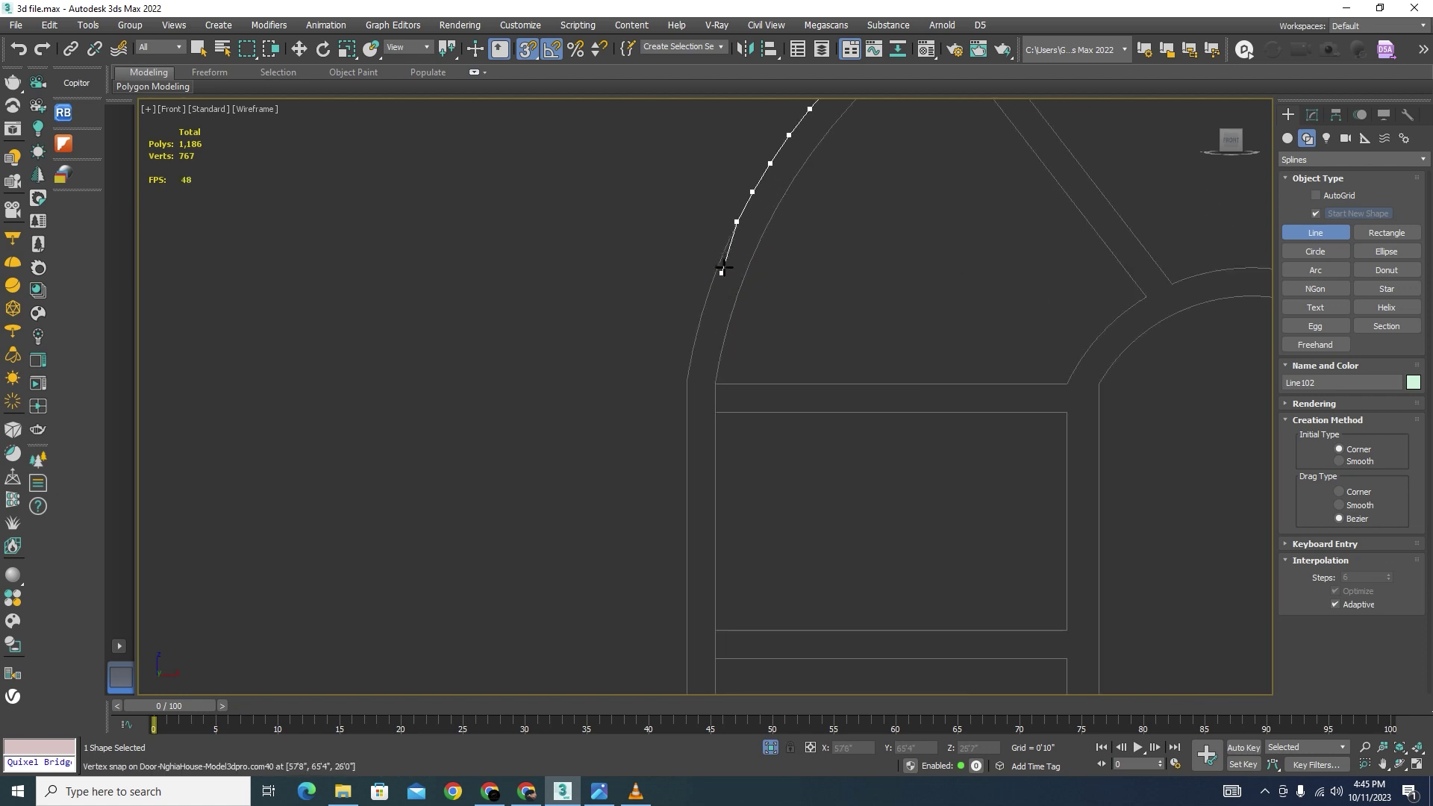
Step: Finish the line down to the arch's left springing point and the window's lower-left corner, leaving the outline open at the bottom
left_click(721, 273)
left_click(702, 317)
left_click(688, 381)
scroll(689, 381, "down", 5)
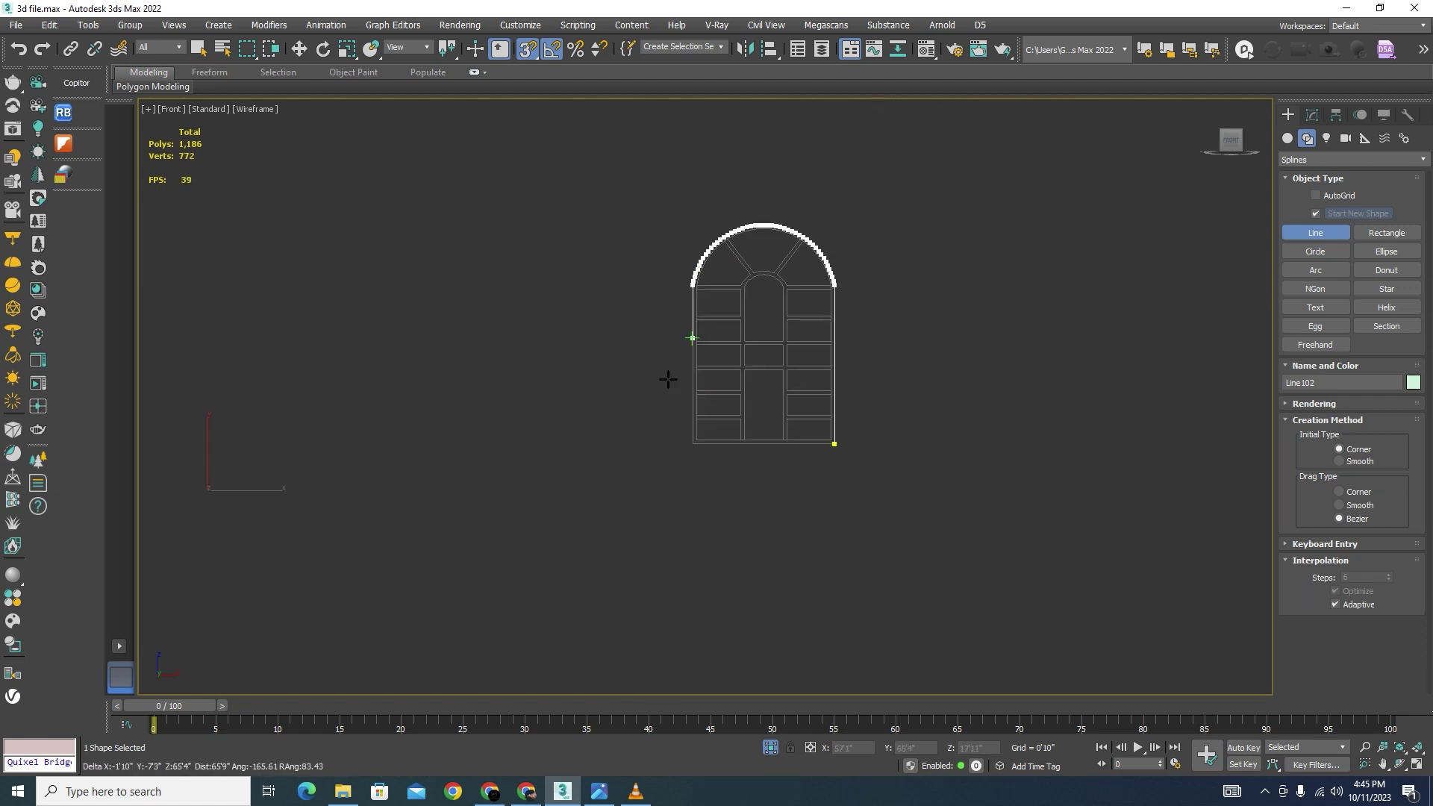
left_click(692, 442)
right_click(814, 498)
right_click(814, 500)
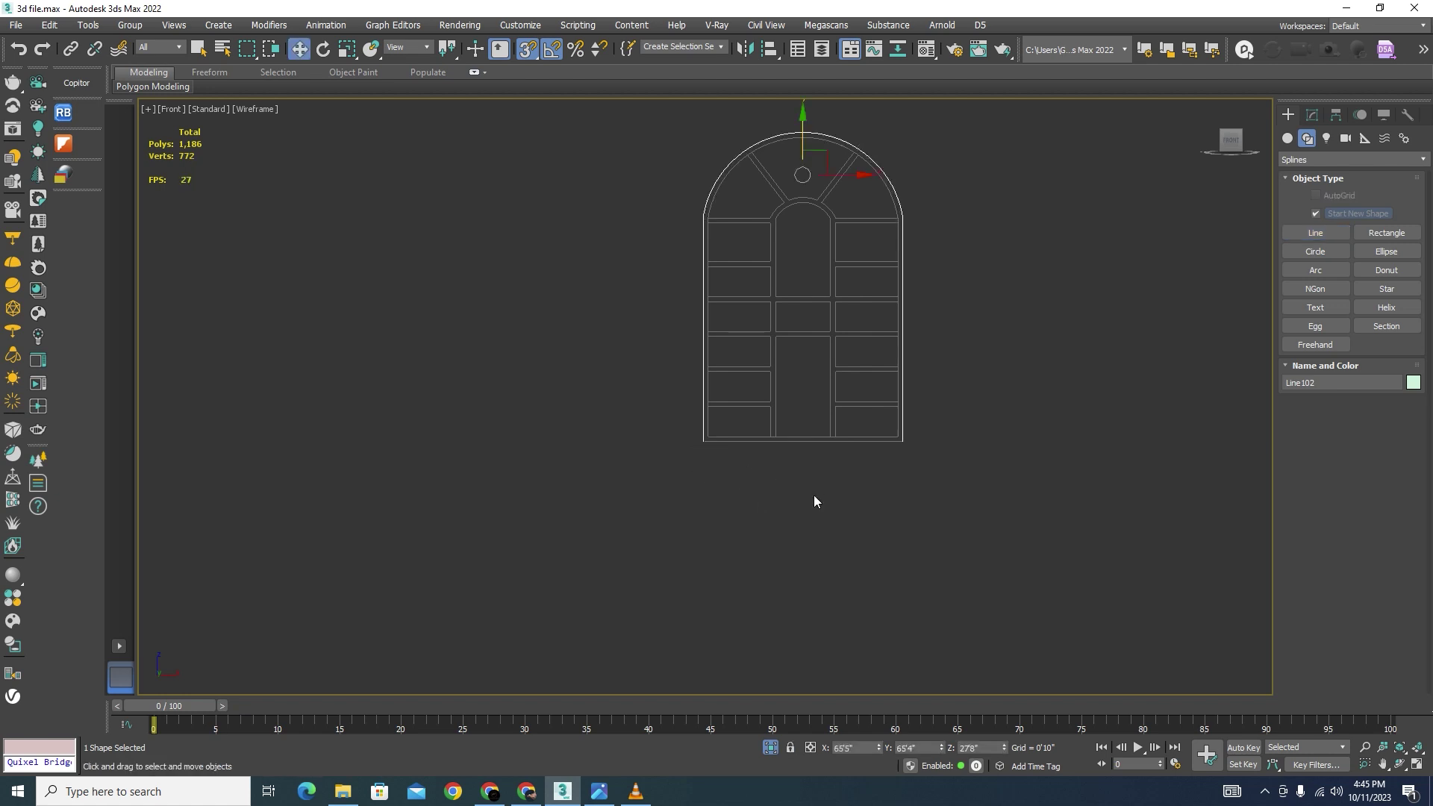
Step: Restore shaded display and move the arched line along Y clear of the window, to Y 53'2"
middle_click_drag(1020, 246, 826, 326, "alt")
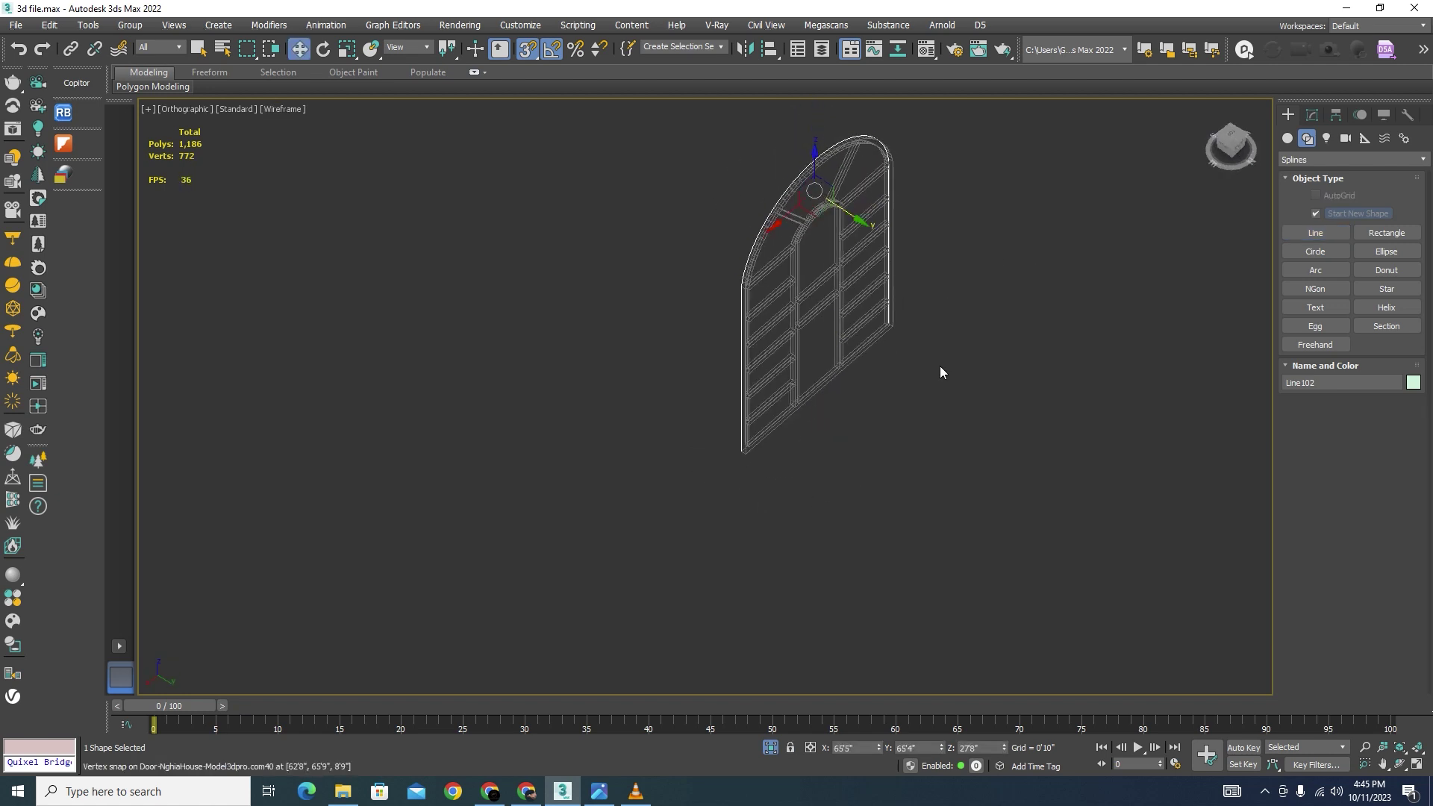
key("F3")
middle_click_drag(931, 361, 1177, 342, "alt")
scroll(820, 179, "up", 3)
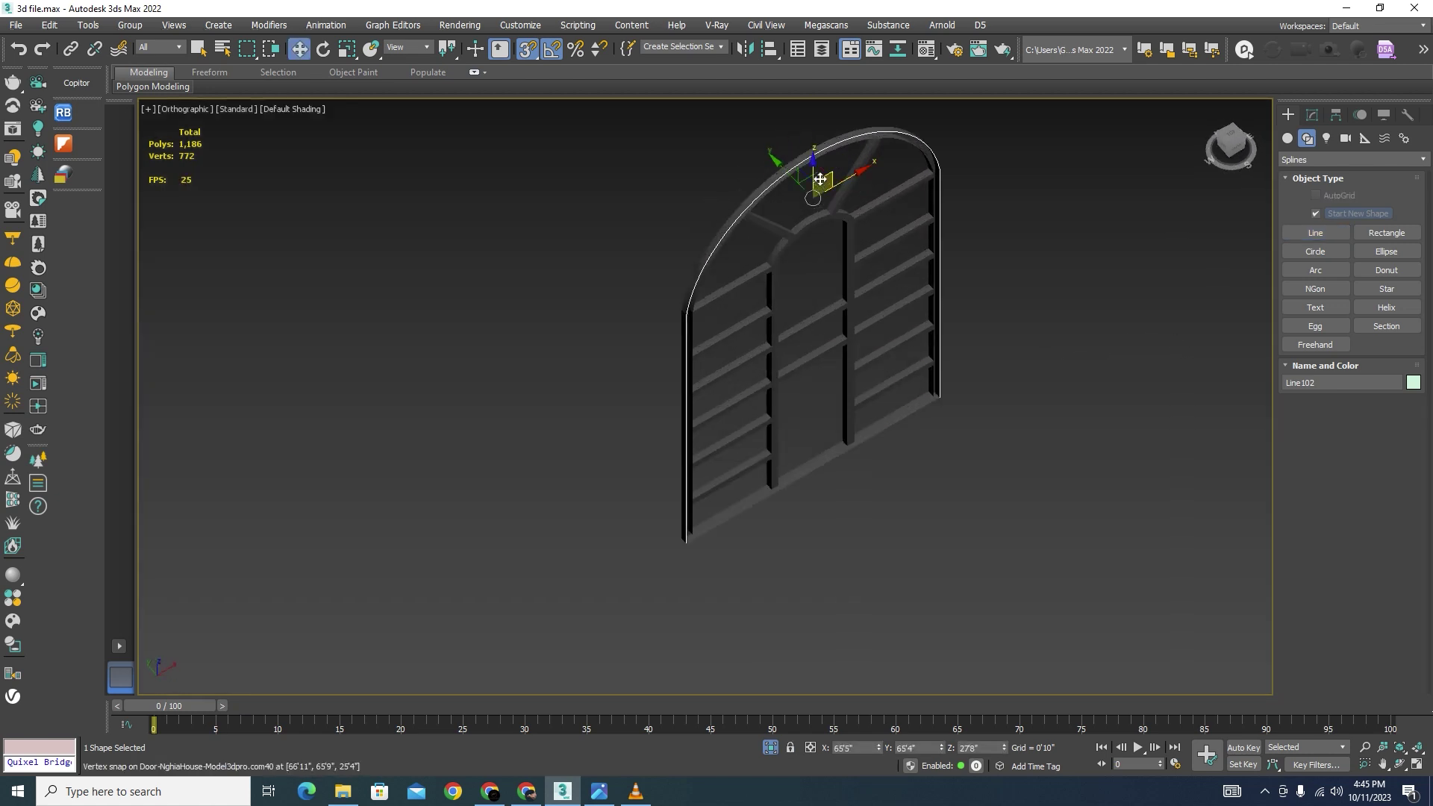
left_click_drag(796, 181, 1037, 352)
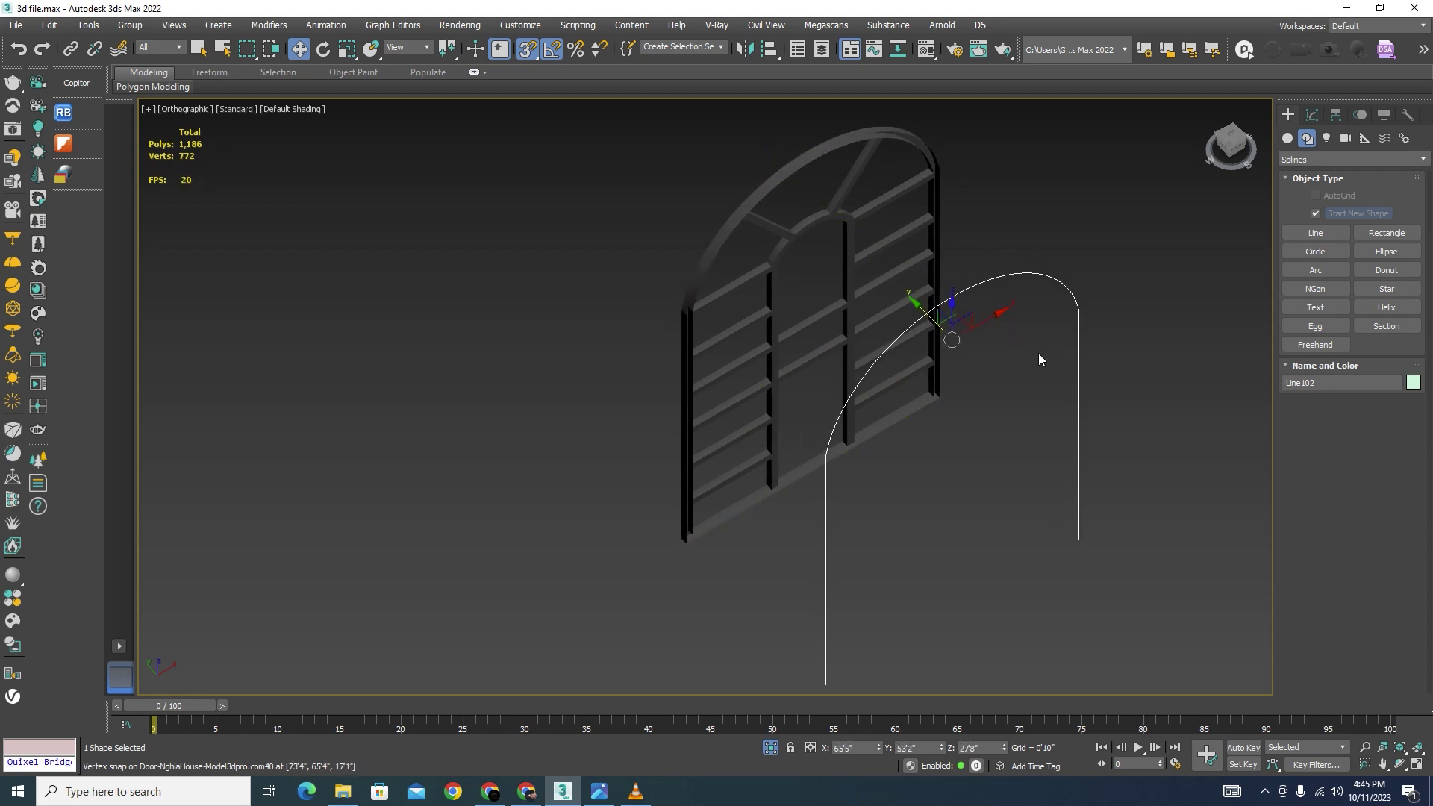
scroll(934, 269, "down", 4)
Step: Move the arched line to the opposite side of the window and snap its foot to that face's bottom corner, at Y 65'9"
middle_click_drag(955, 365, 1152, 361, "alt")
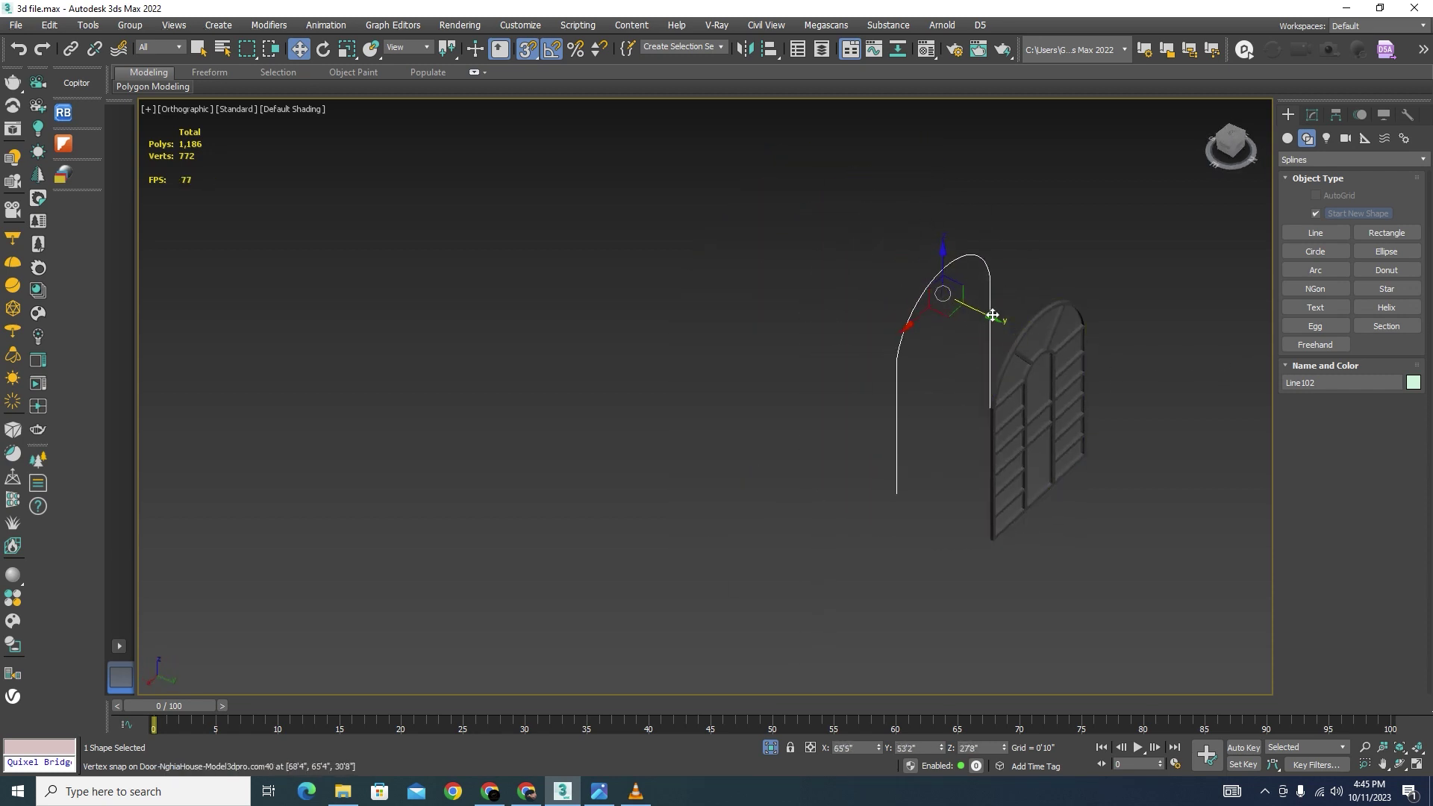
left_click(1001, 279)
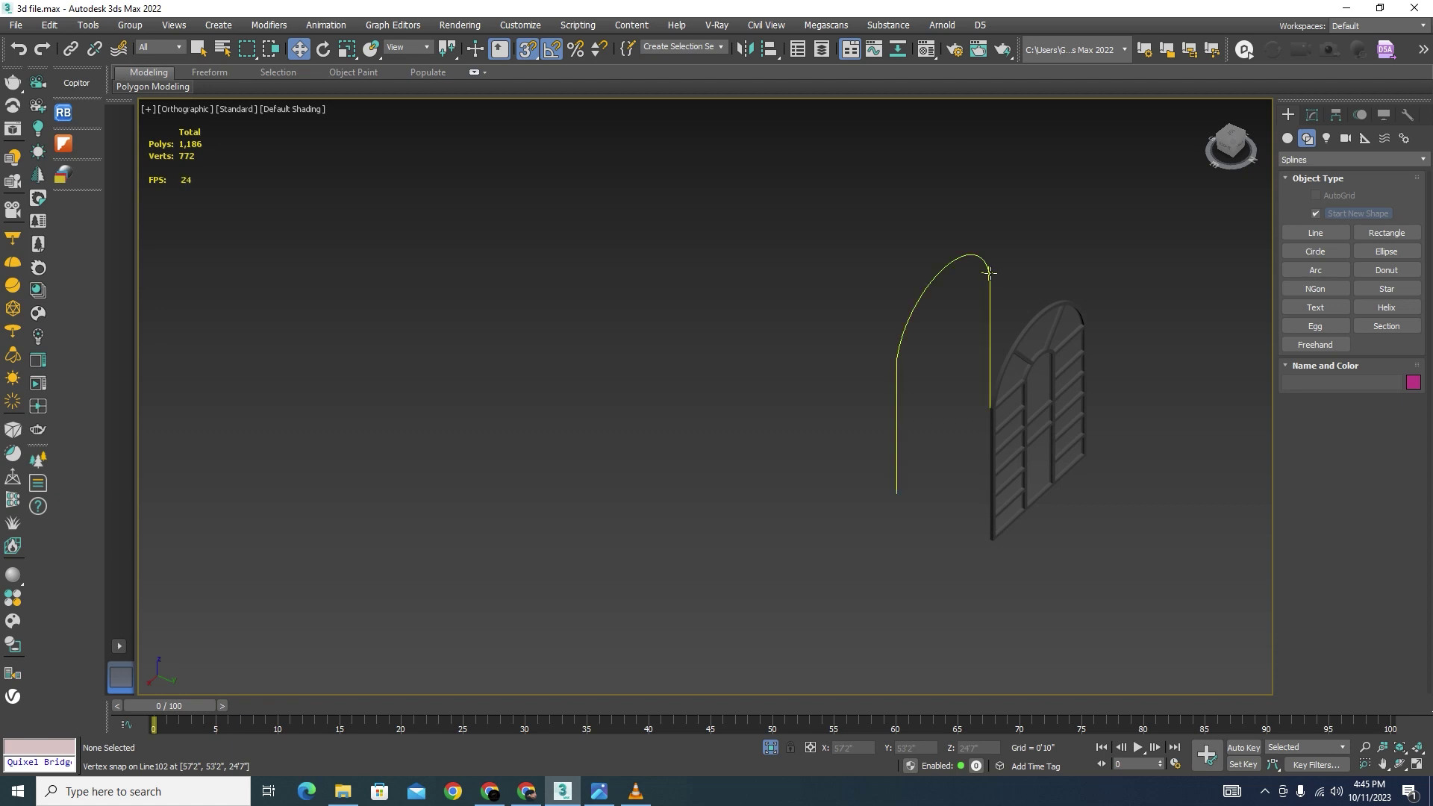
left_click(990, 274)
middle_click_drag(974, 329, 1060, 418, "alt")
scroll(1059, 599, "up", 3)
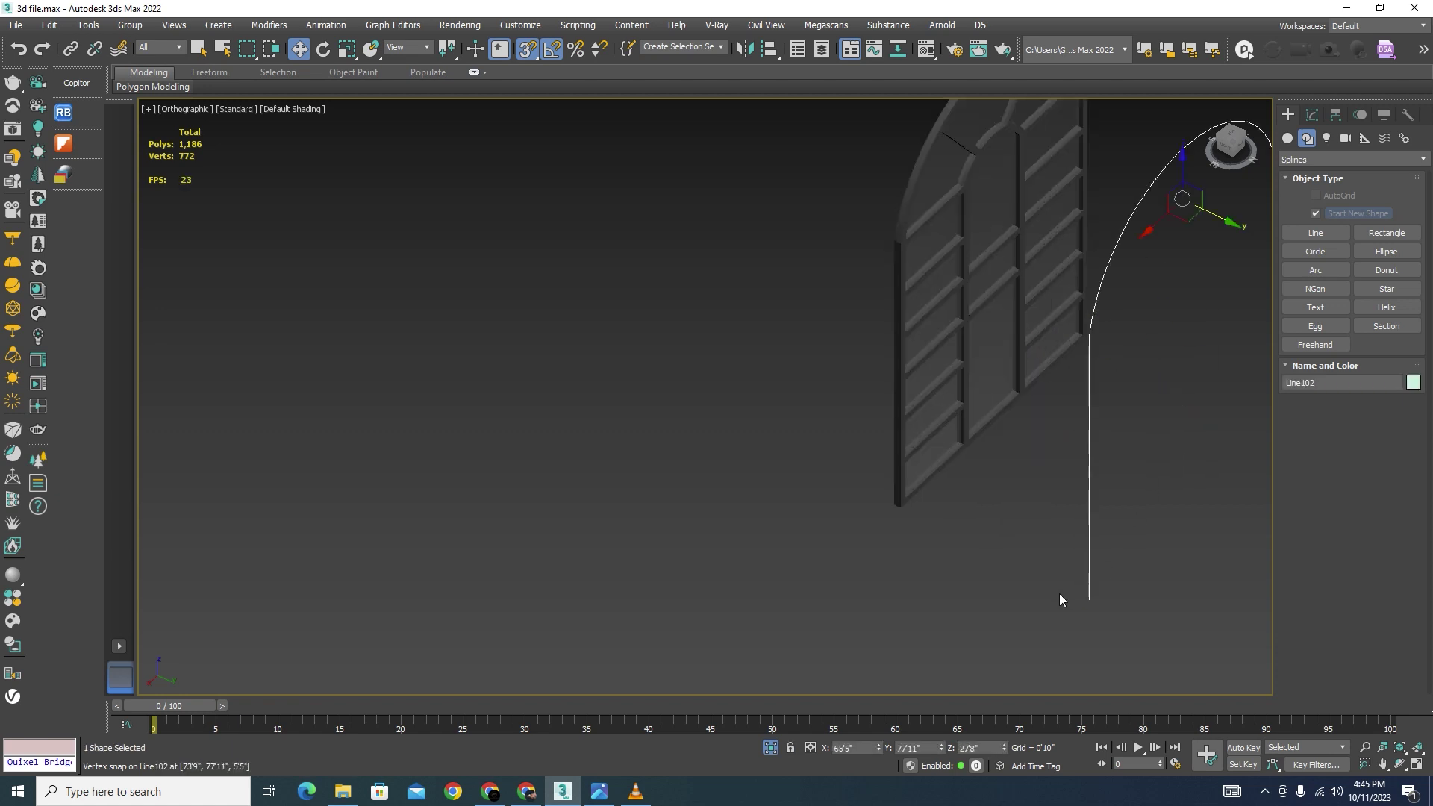
left_click(1101, 598)
left_click(834, 473)
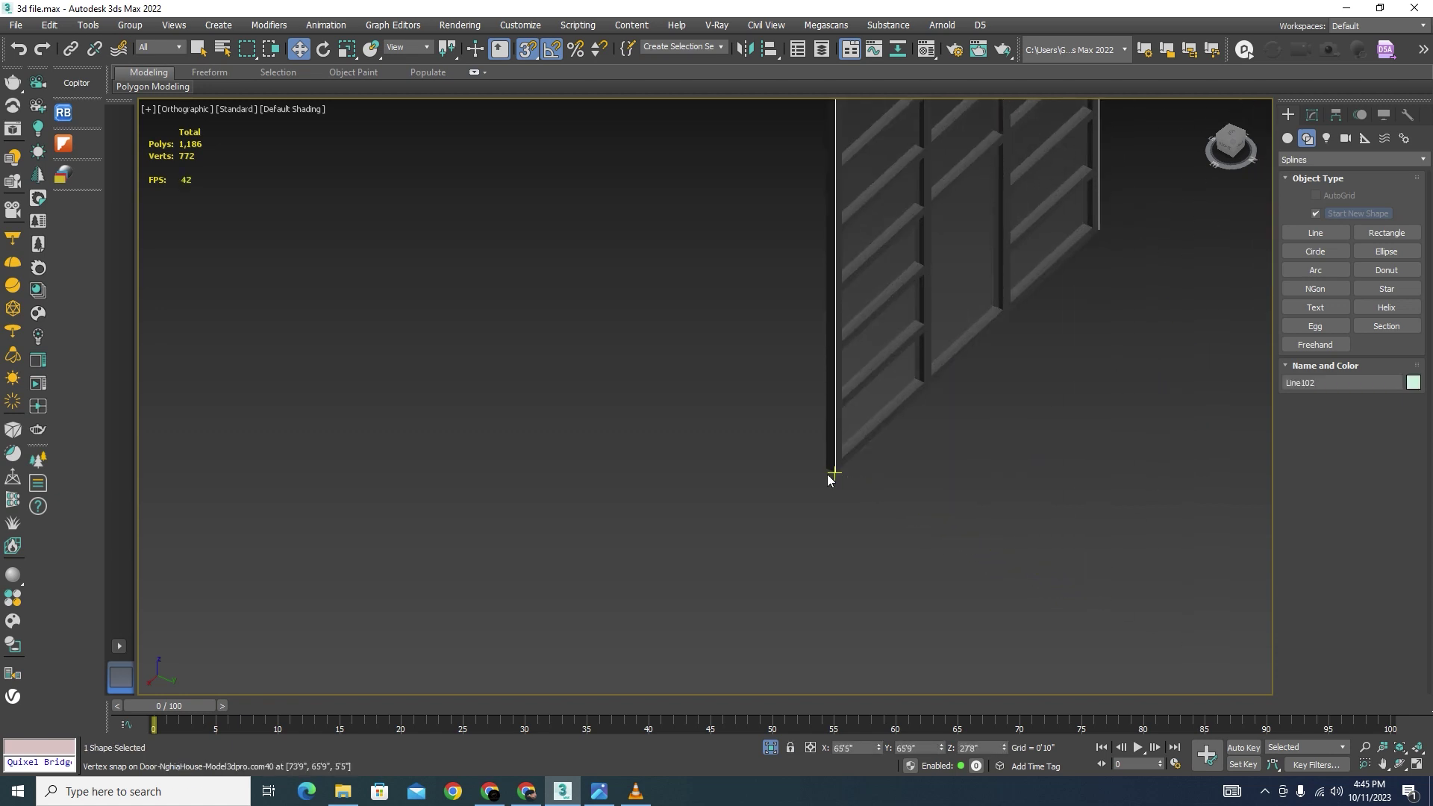
Step: Make one independent copy of the arched line along X, away from the window at X 122'2"
scroll(828, 477, "down", 6)
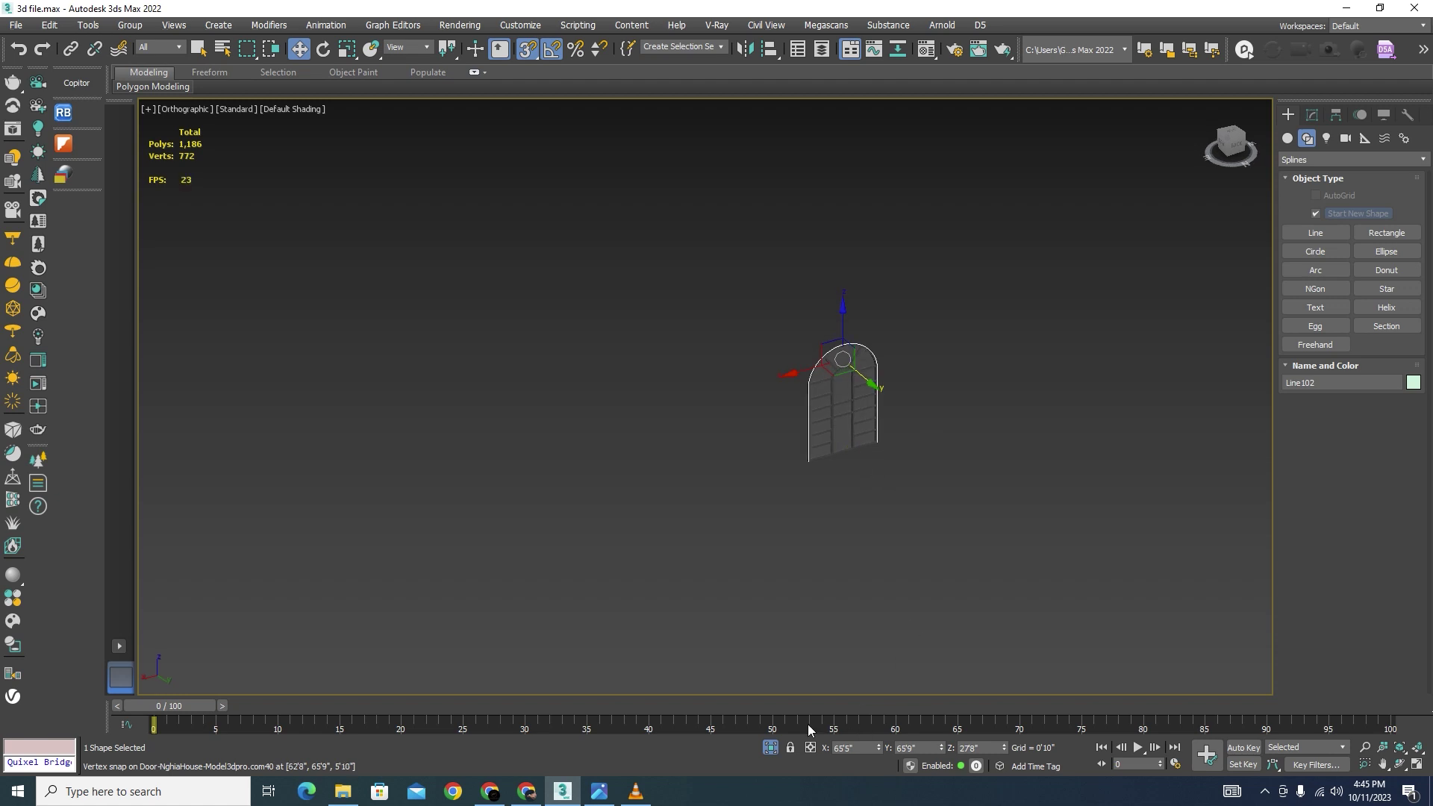
left_click_drag(796, 374, 561, 440, "shift")
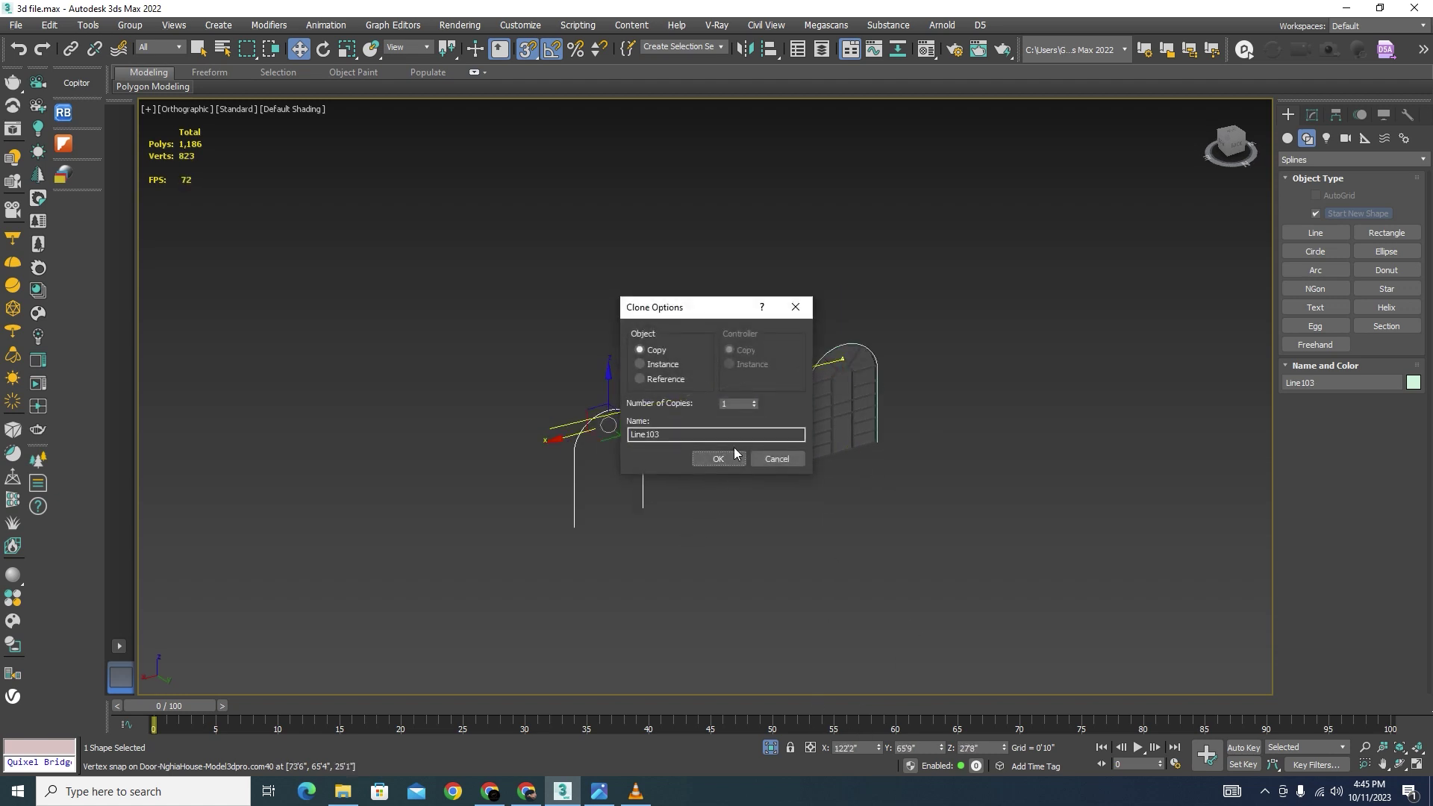
left_click(720, 458)
Step: Delete one straight vertical segment from the copied arched line
scroll(644, 469, "up", 5)
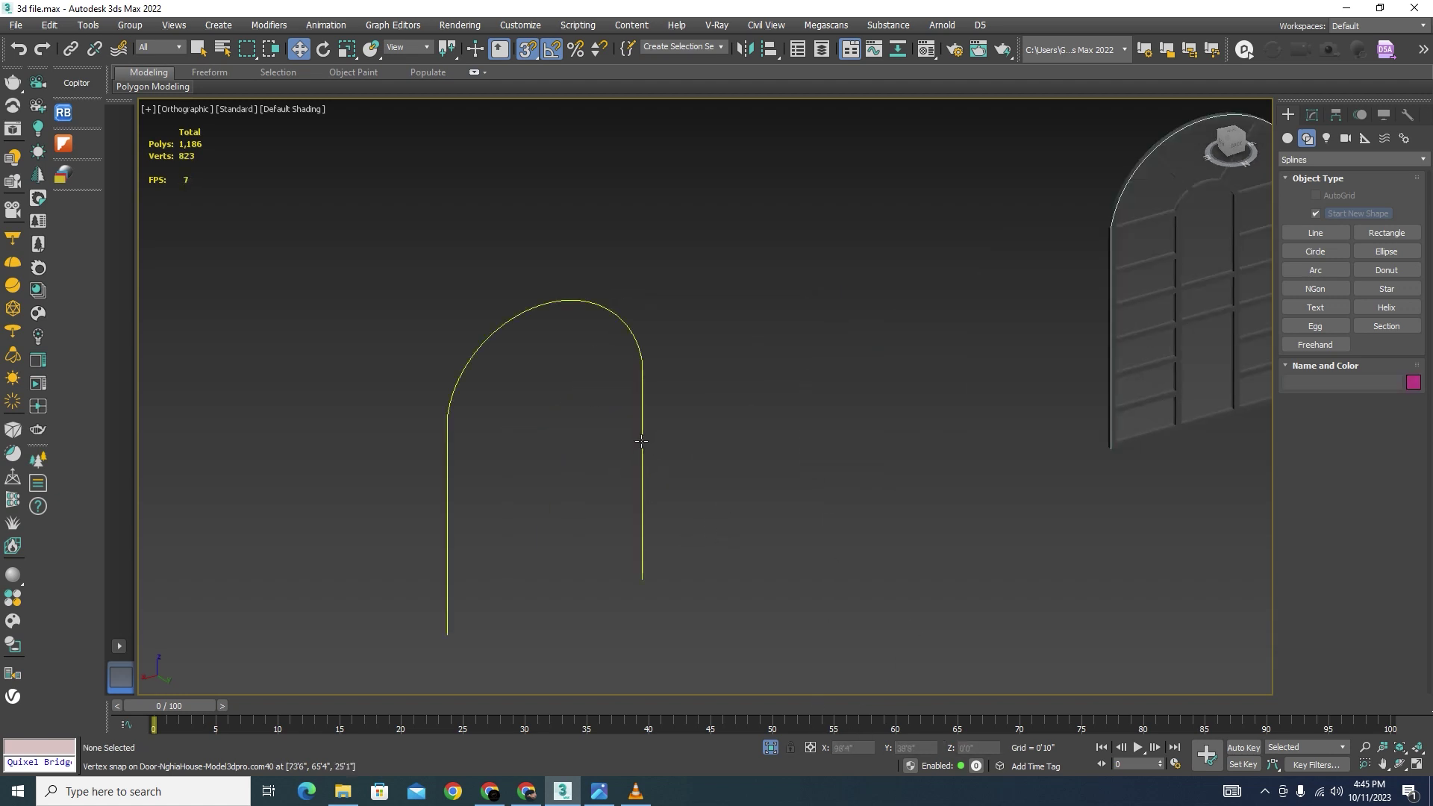
left_click(644, 442)
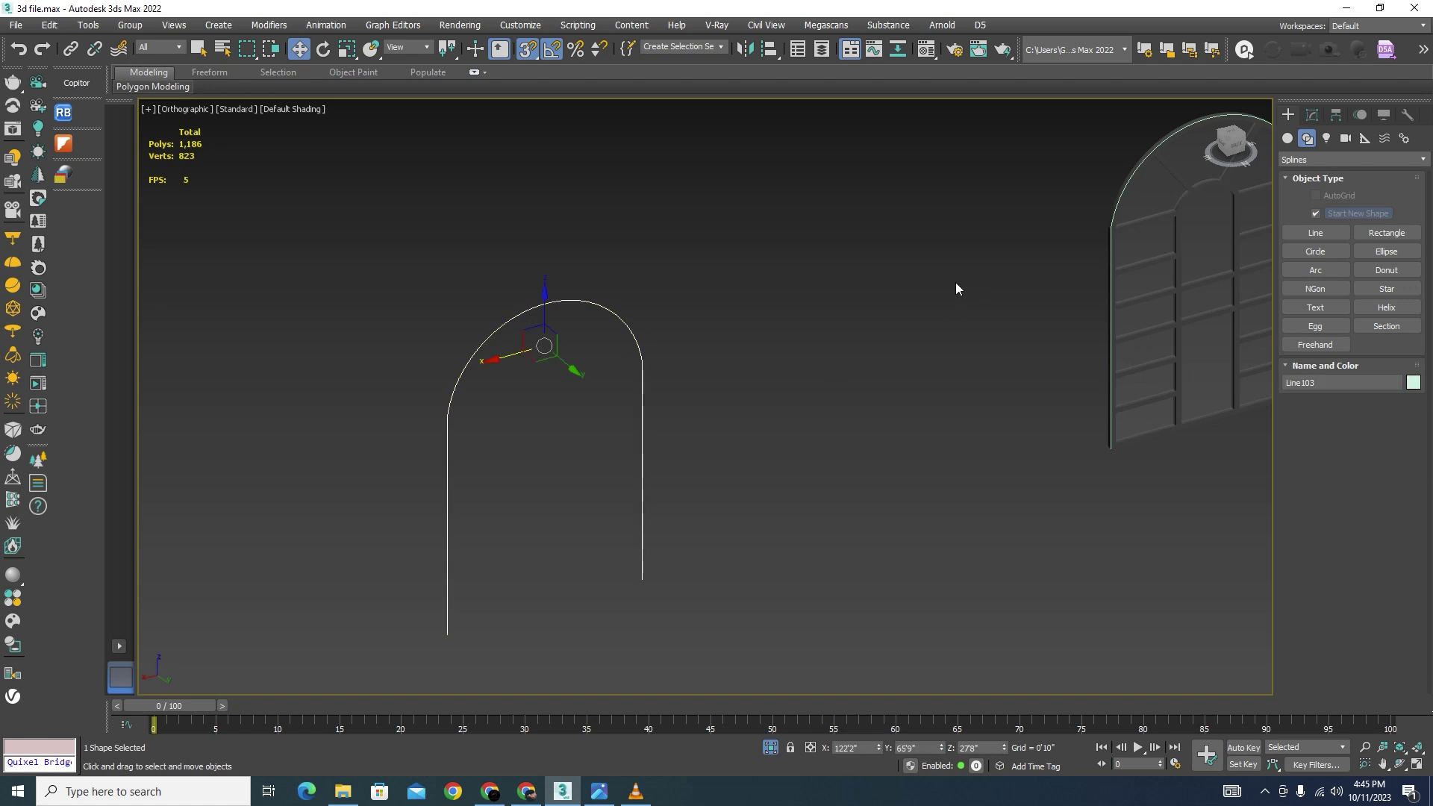
left_click(1313, 115)
left_click(1353, 355)
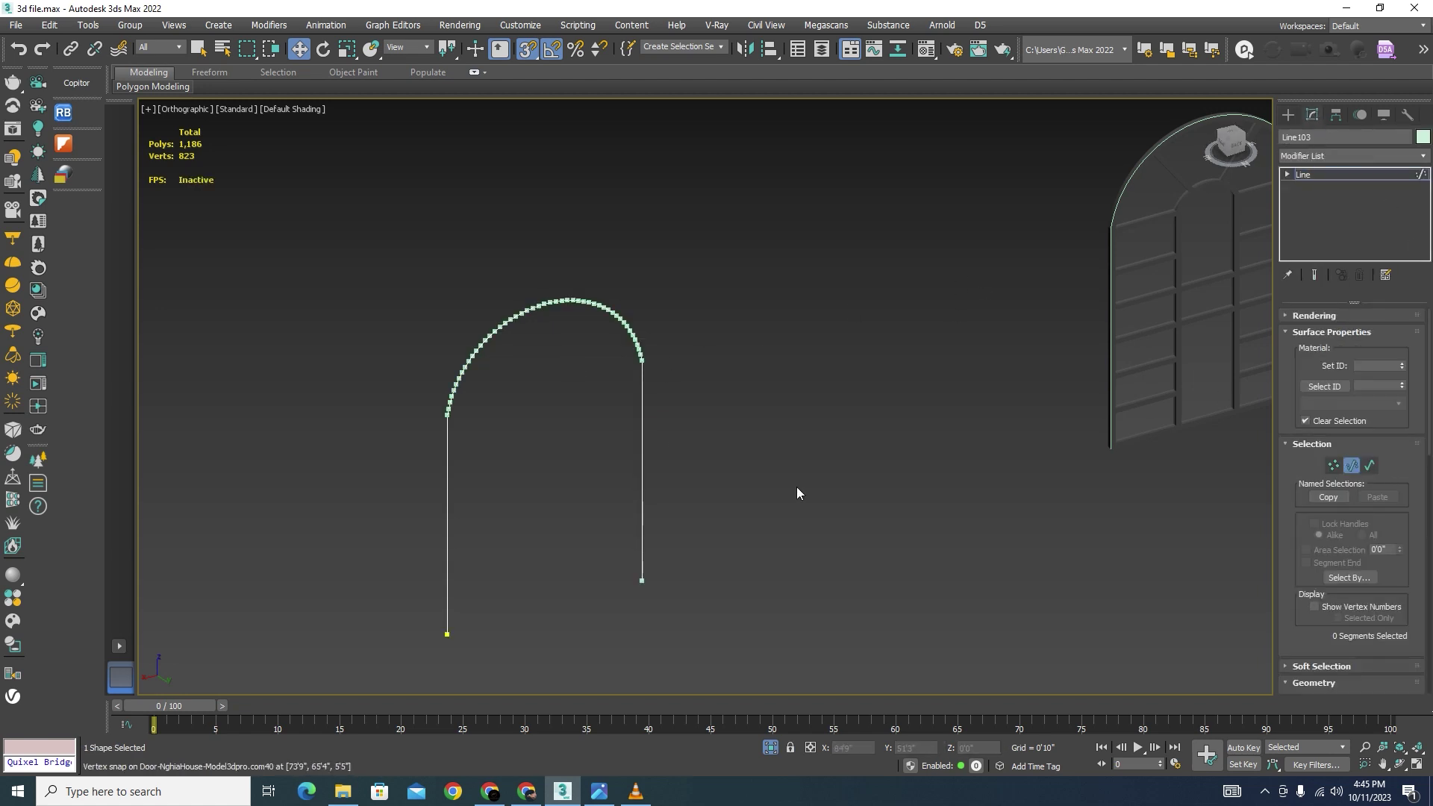
left_click(448, 541)
key("Delete")
Step: Snap the remaining vertical leg's bottom vertex to the arch's opposite end so a straight base spans the semicircle
left_click(1332, 465)
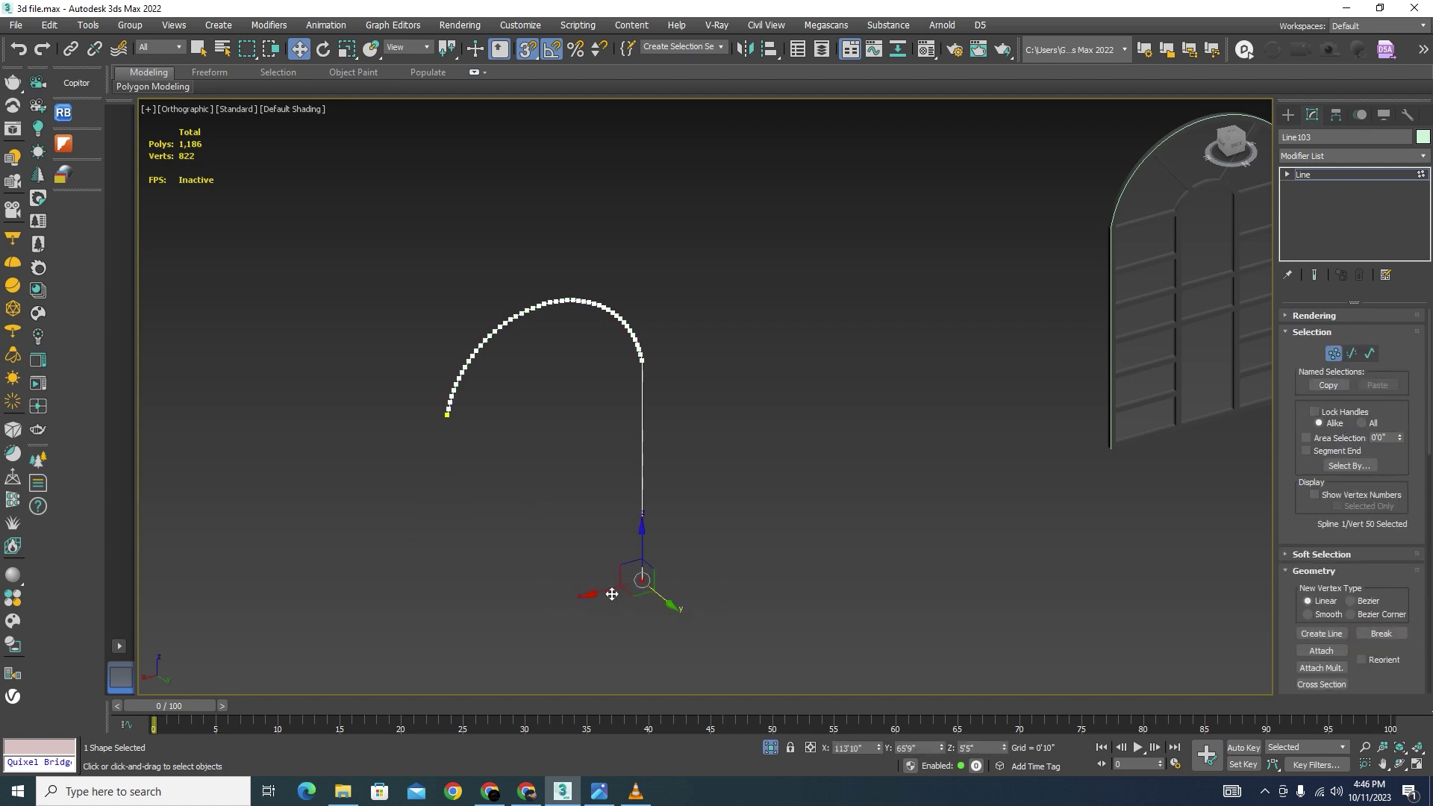
left_click_drag(613, 594, 450, 423)
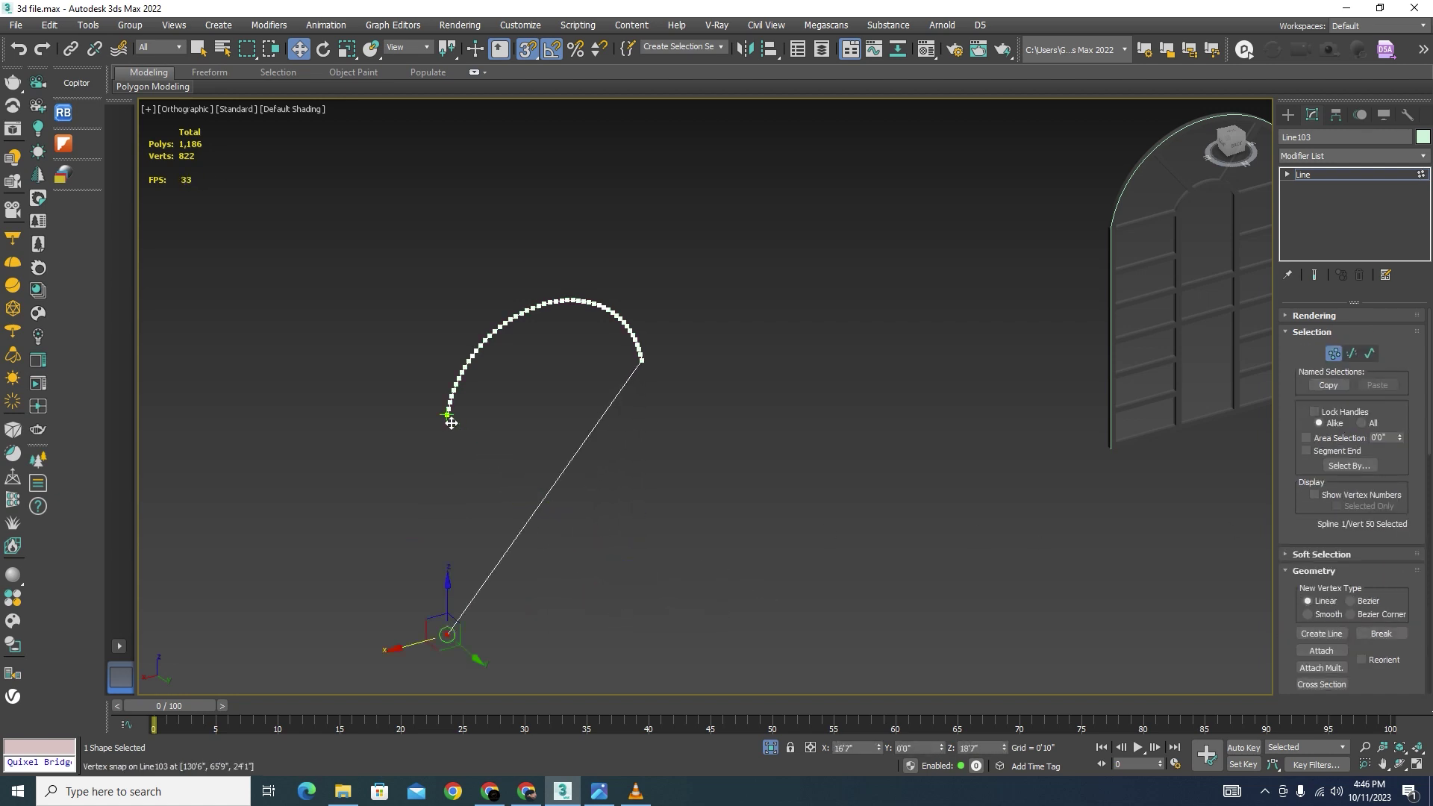
left_click_drag(451, 596, 449, 423)
middle_click_drag(576, 414, 611, 437, "alt")
scroll(494, 387, "up", 5)
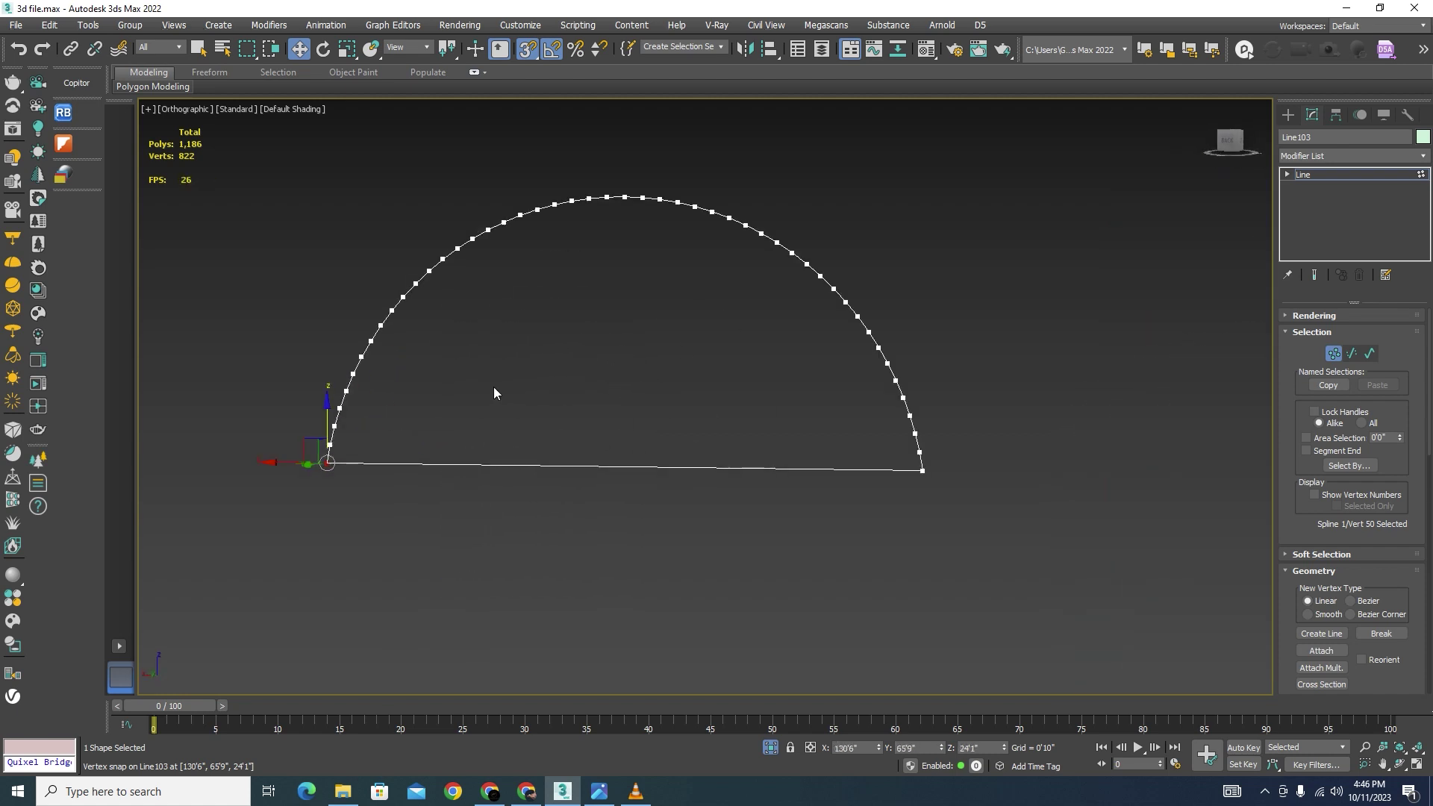
scroll(272, 490, "up", 4)
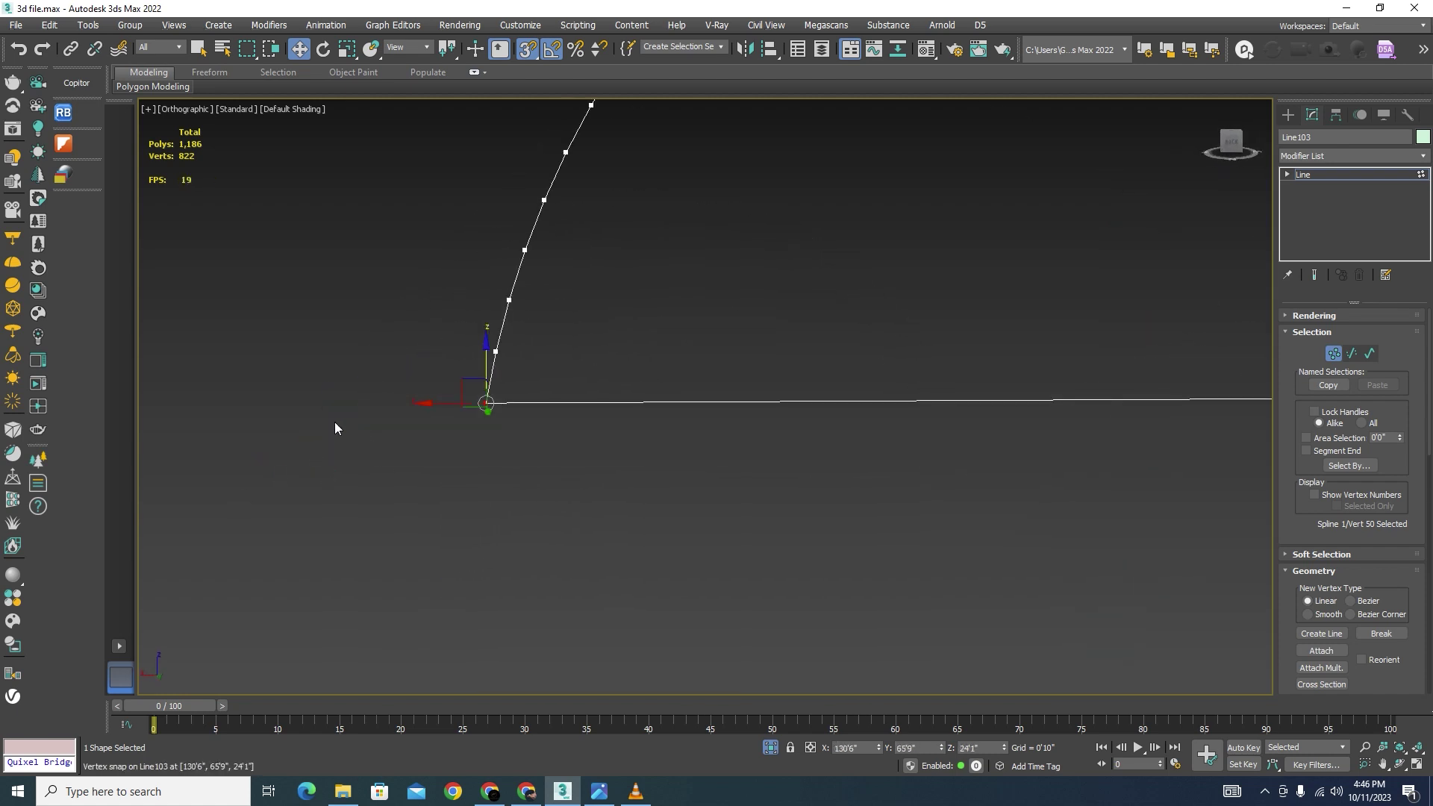
Step: Weld the two overlapping vertices at the semicircle's base corner so the arch and its straight base form a closed outline
scroll(373, 418, "down", 2)
scroll(416, 416, "up", 2)
scroll(372, 336, "down", 1)
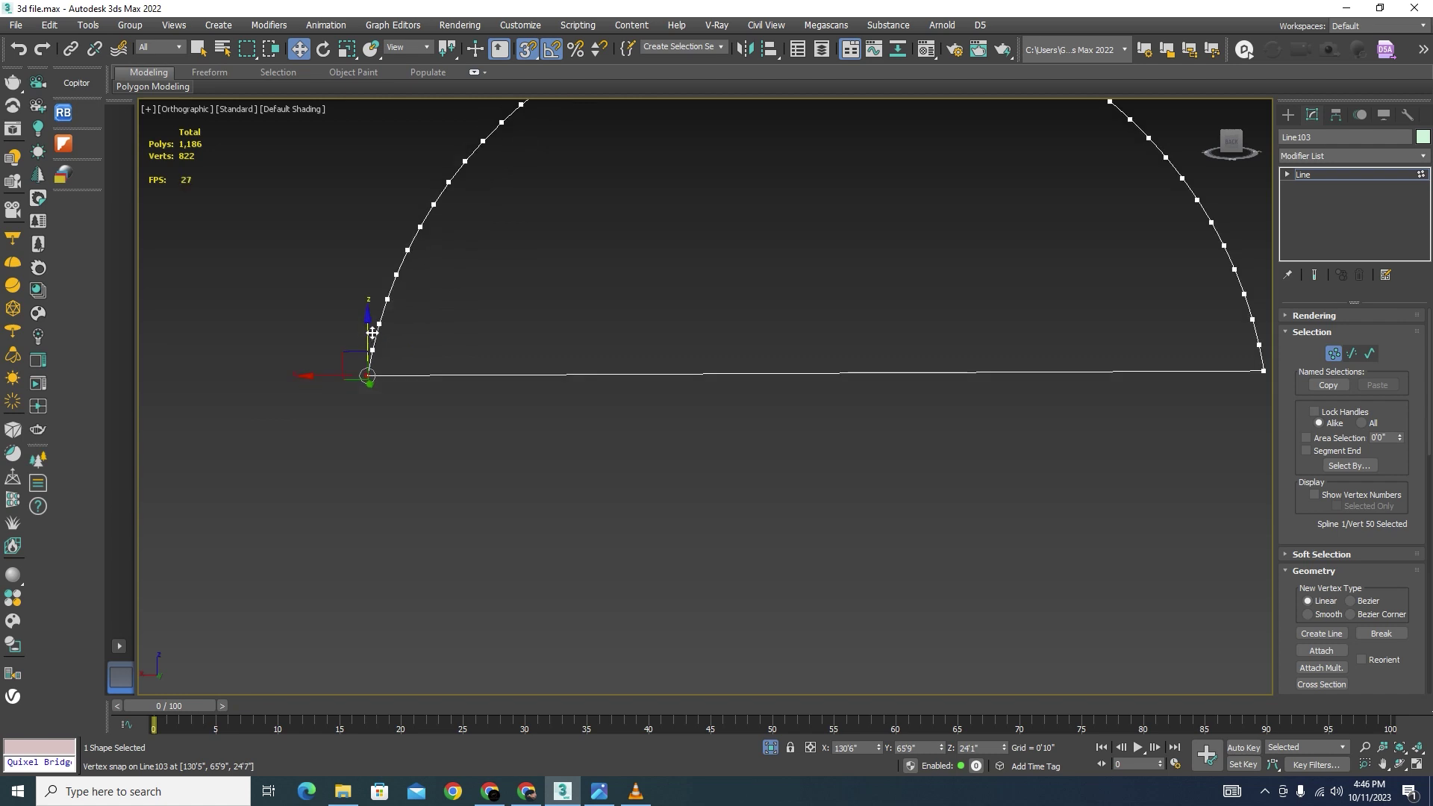
key("f")
scroll(620, 387, "down", 3)
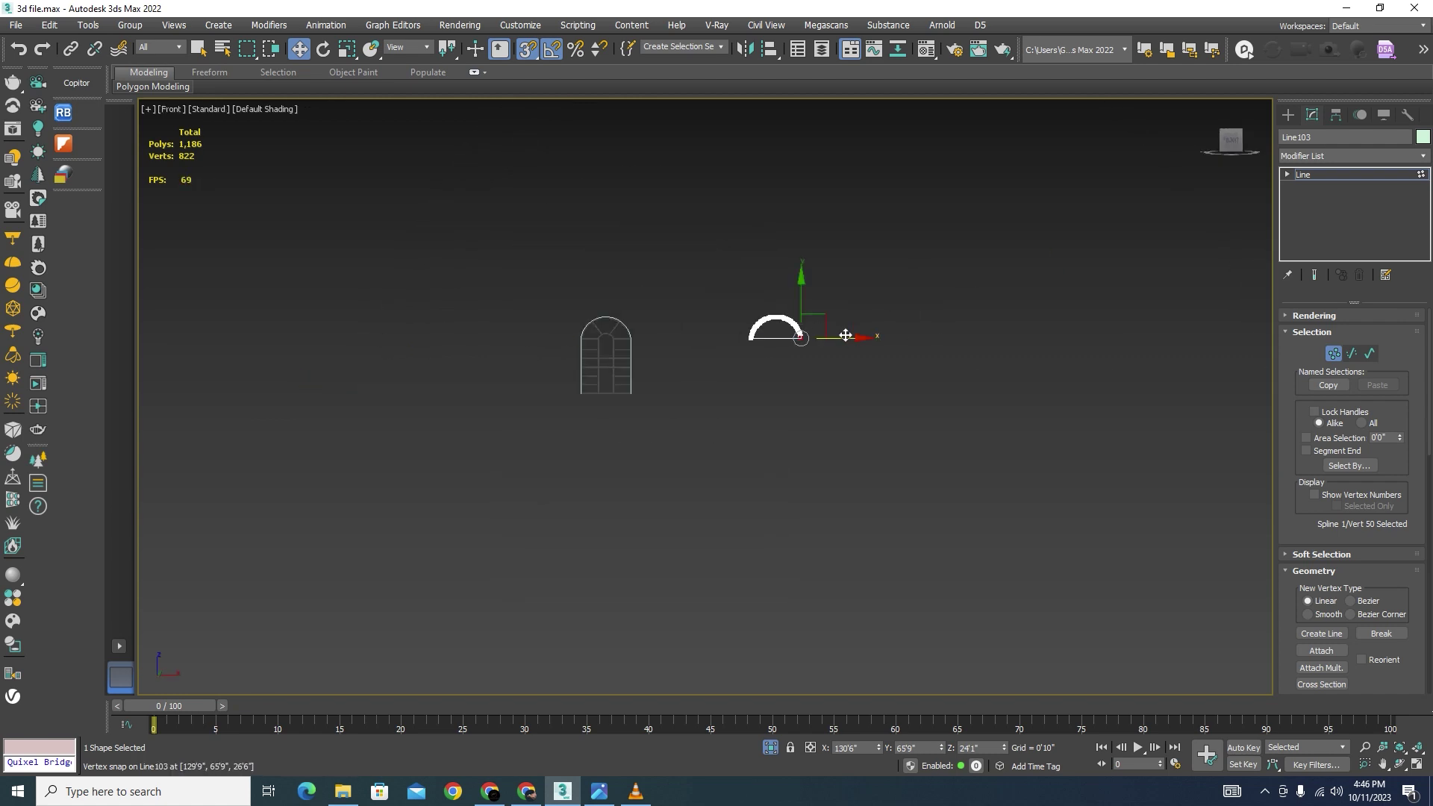
scroll(669, 339, "up", 5)
left_click_drag(1044, 273, 1001, 345)
scroll(1429, 397, "down", 5)
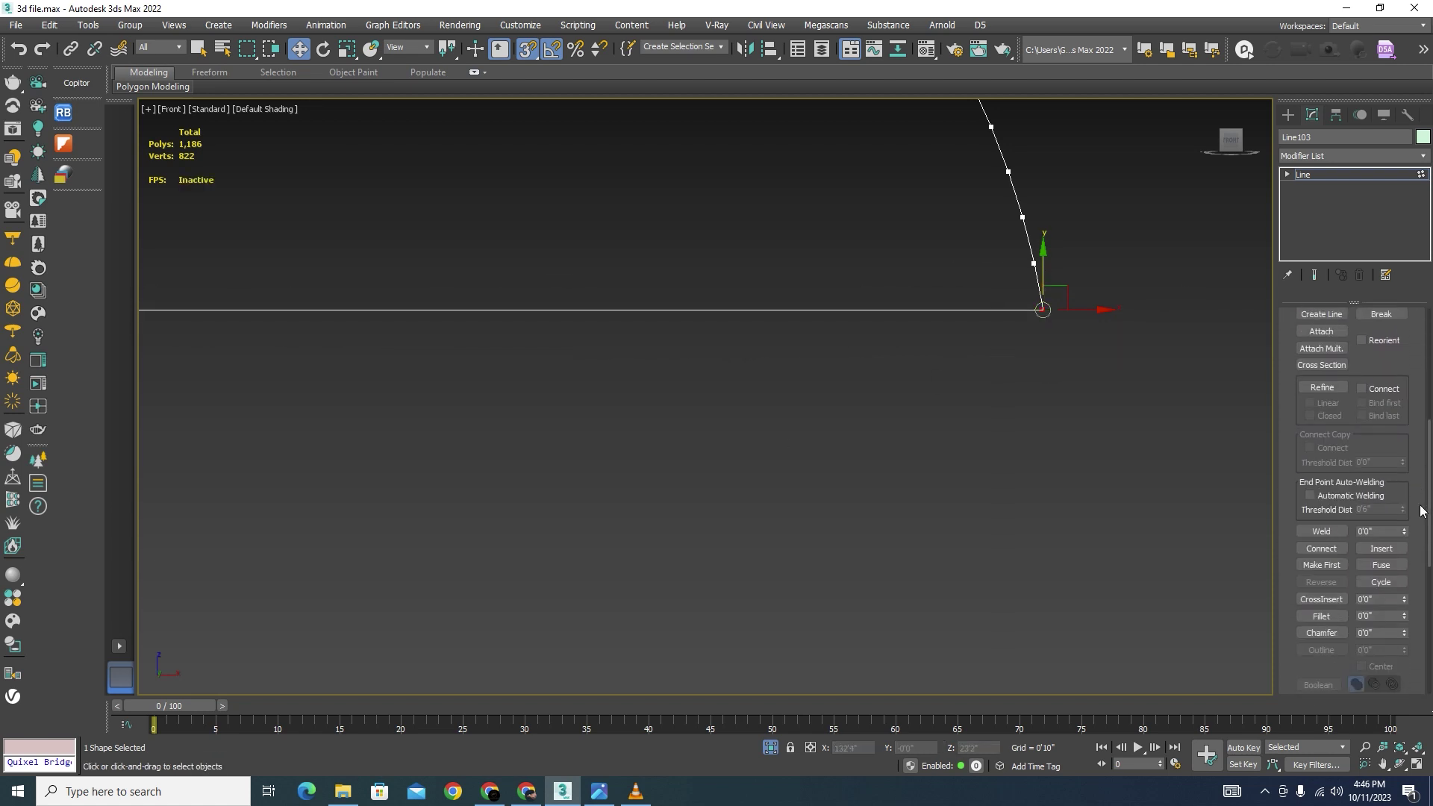
left_click(1333, 525)
scroll(866, 448, "down", 8)
scroll(830, 360, "up", 4)
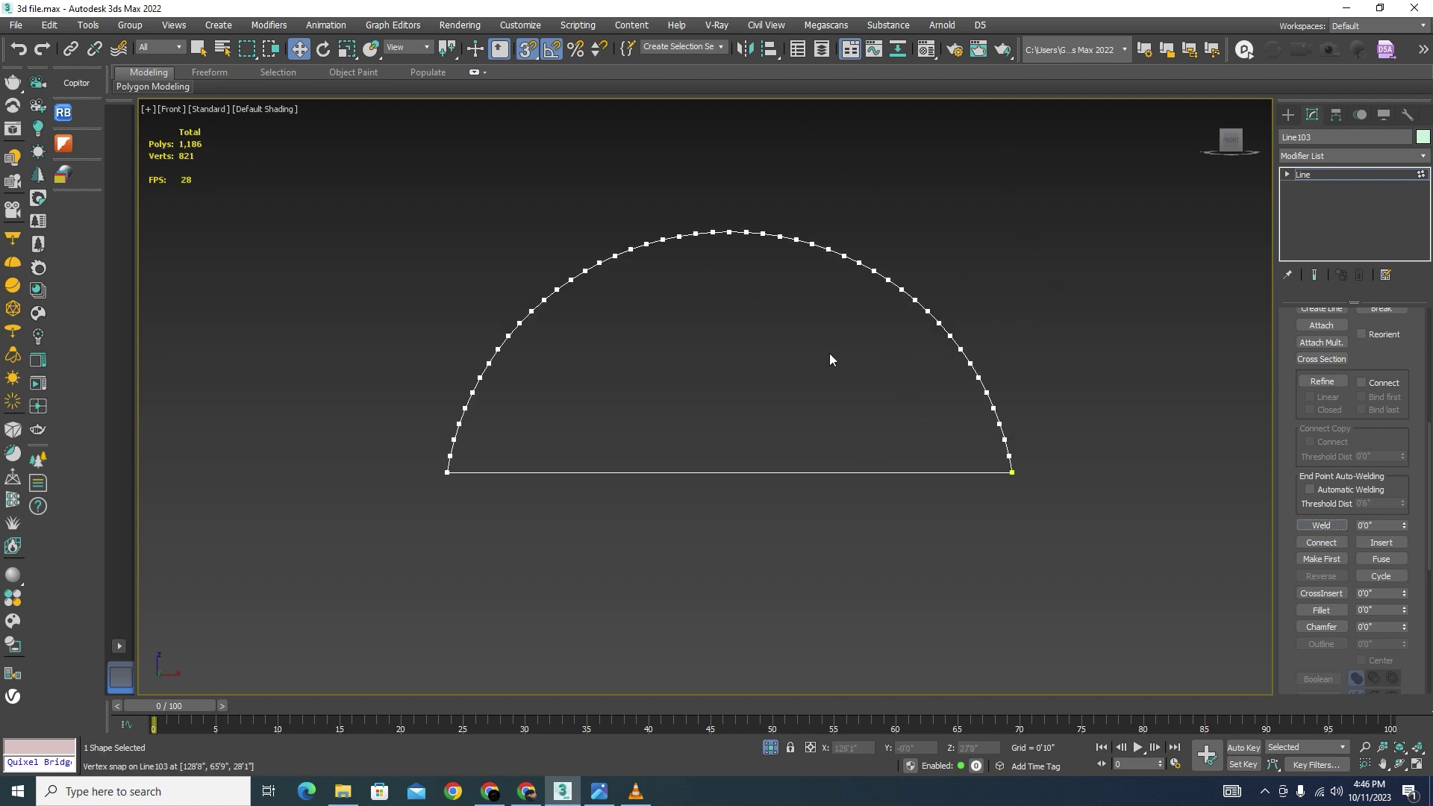
Step: Enable adaptive interpolation on the closed semicircle and extrude it by 14'0"
left_click_drag(1428, 526, 1427, 405)
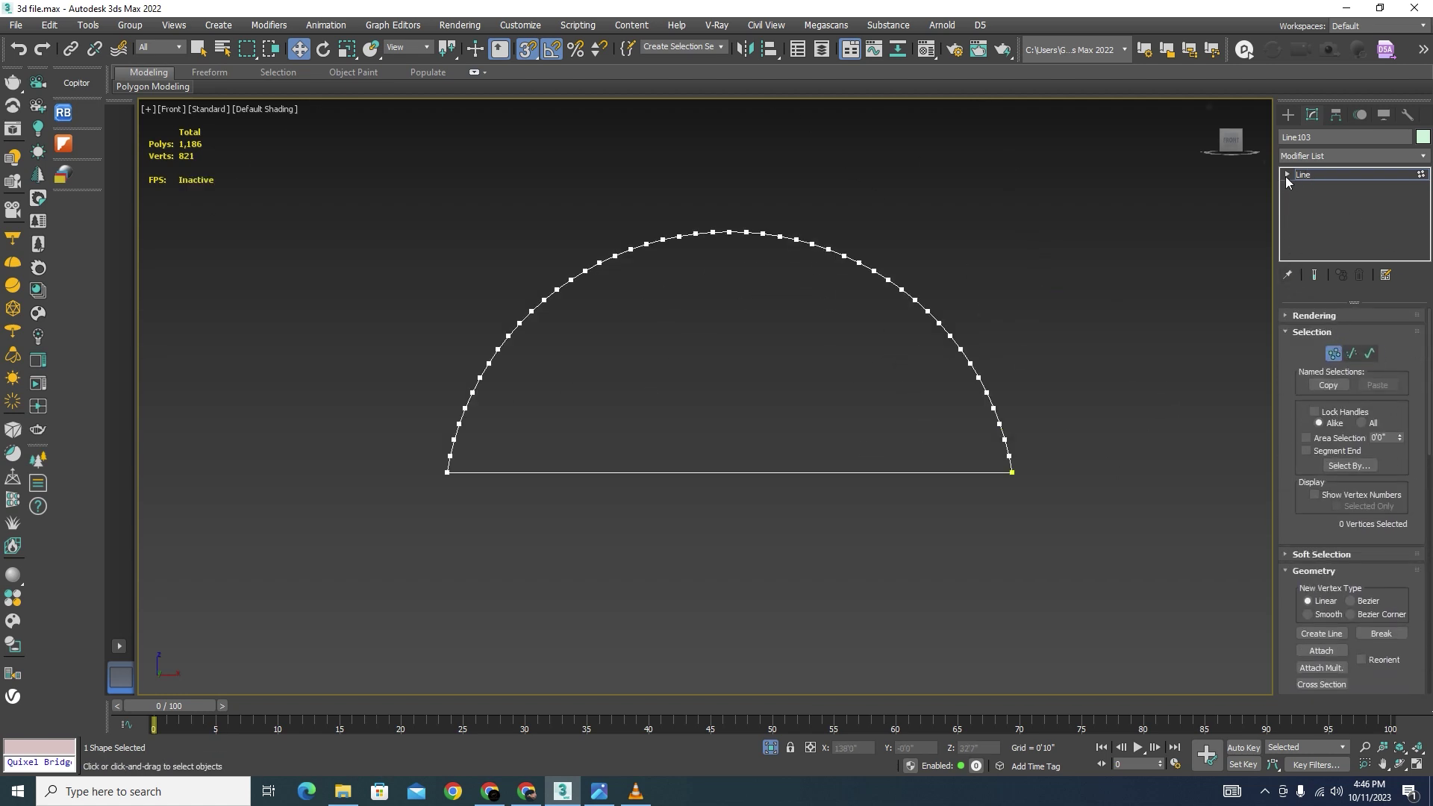
left_click(1288, 175)
left_click(1314, 187)
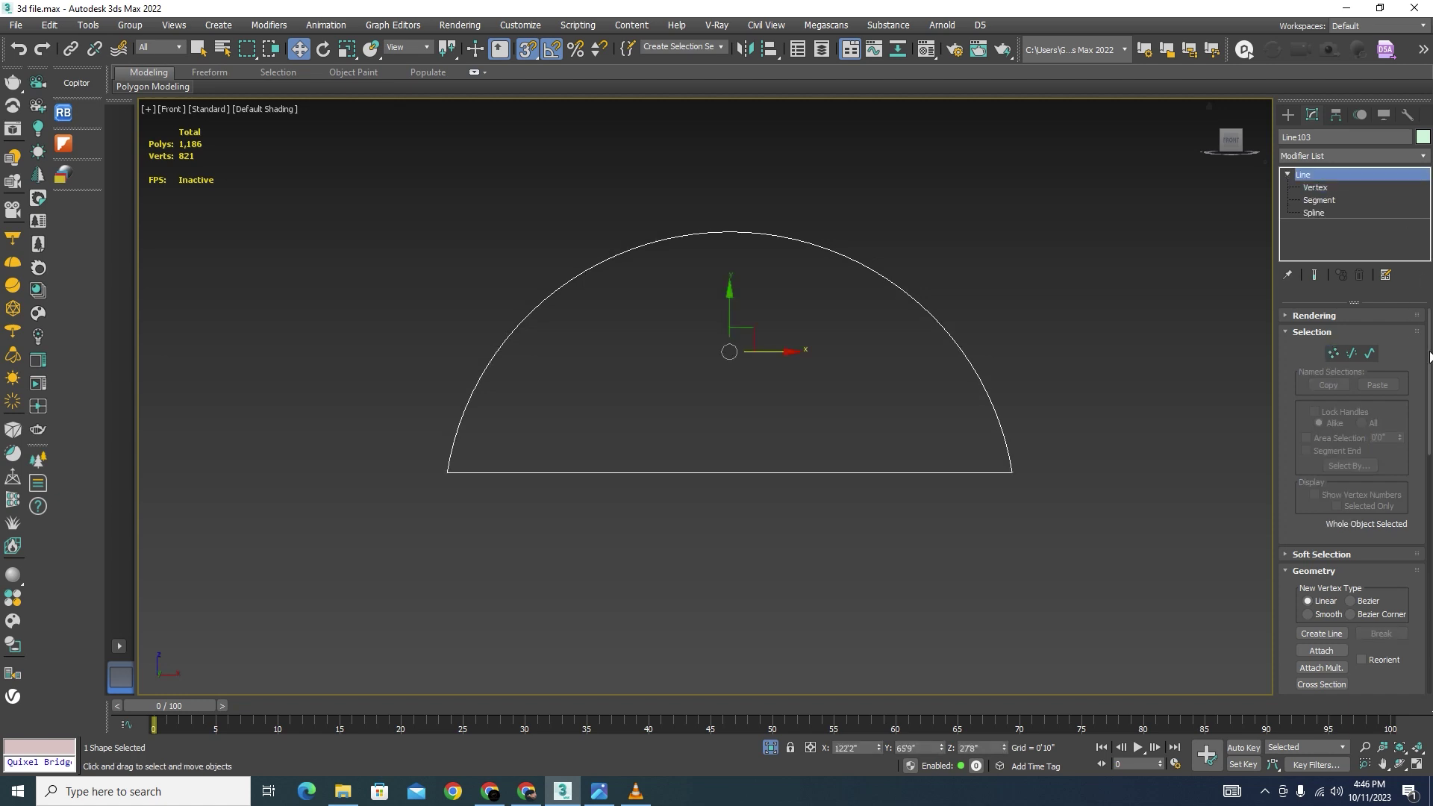
left_click_drag(1429, 357, 1428, 629)
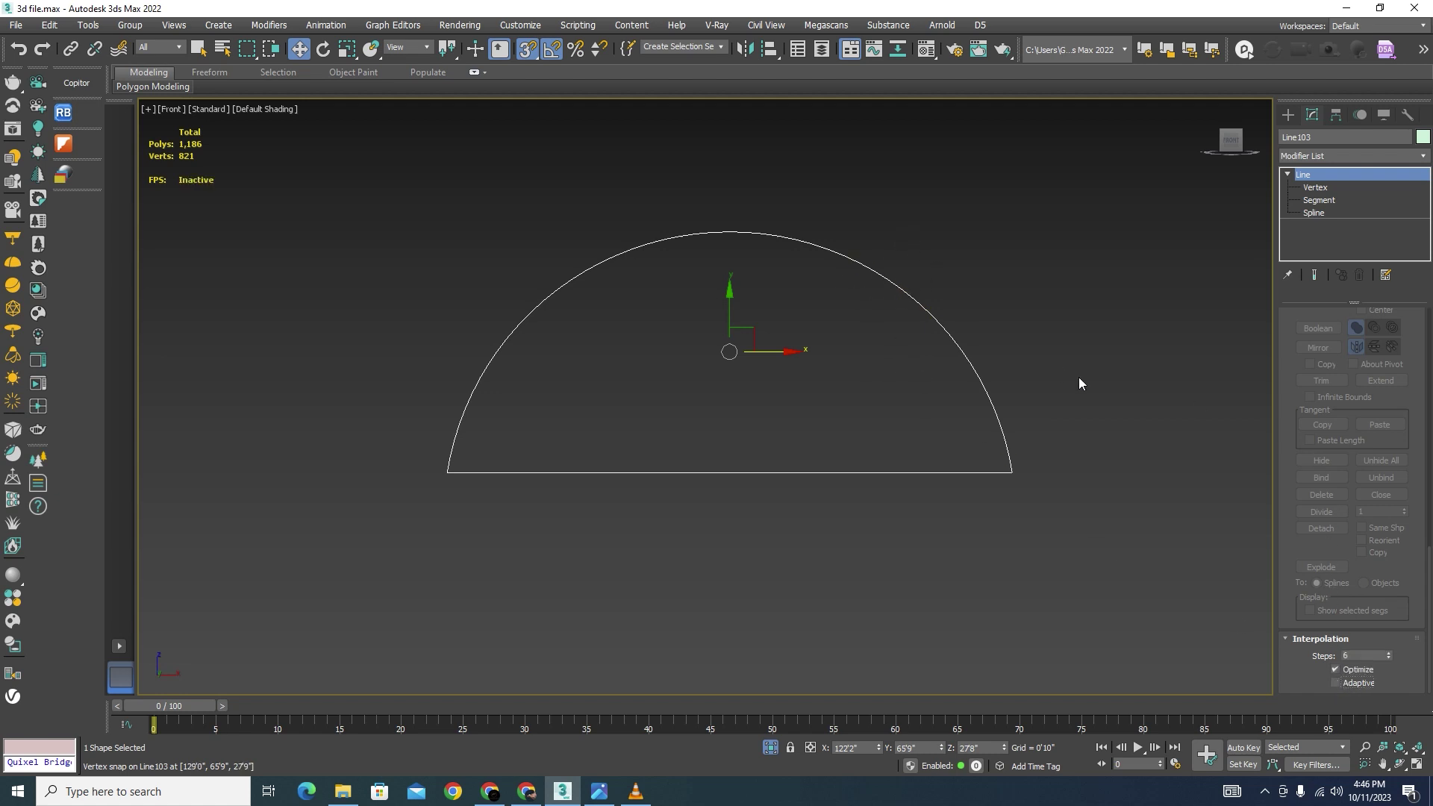
left_click(1335, 684)
left_click(1422, 156)
scroll(1355, 374, "down", 8)
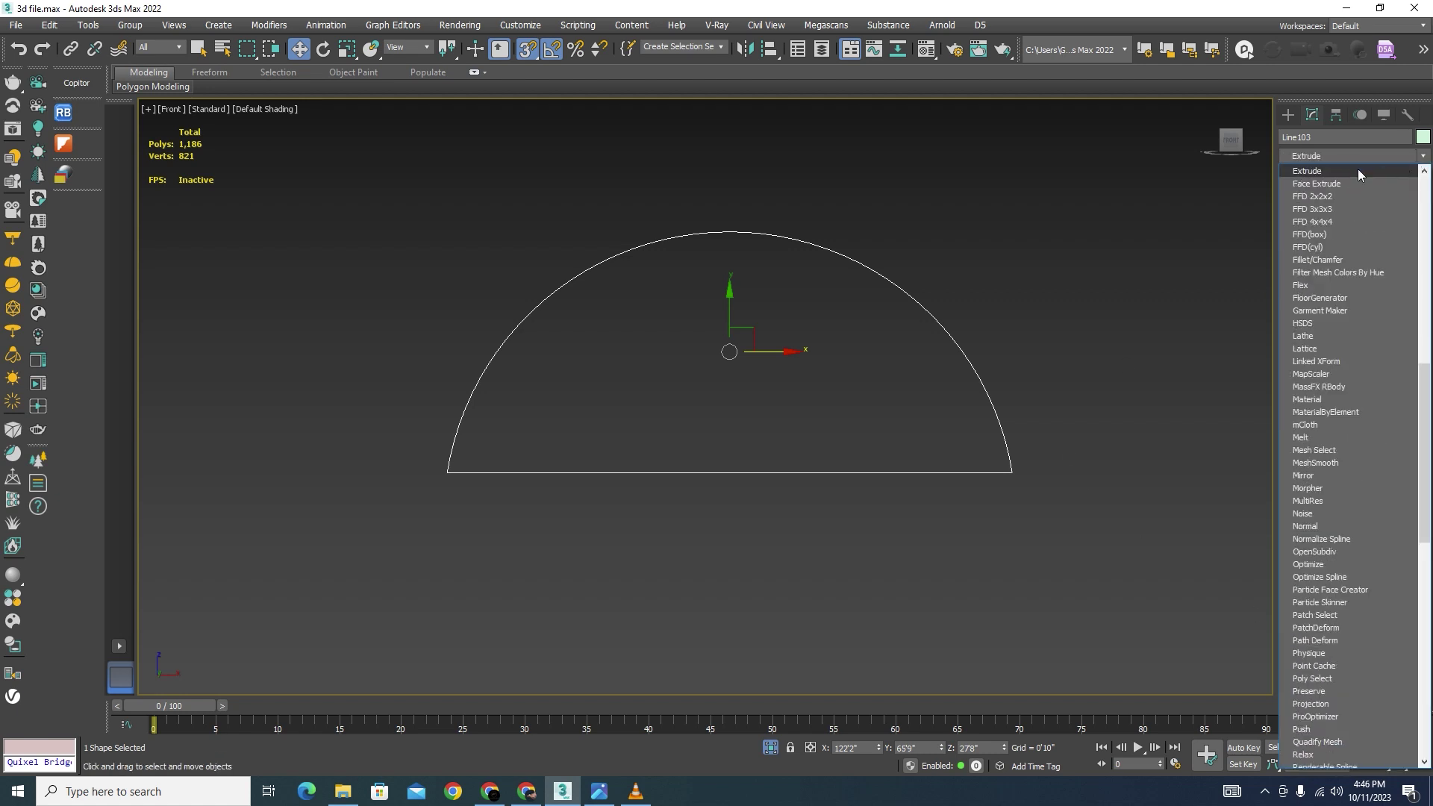
left_click(1328, 172)
Step: Move the extruded semicircle along X so it lines up with the window's arched head, at X 65'6"
scroll(948, 288, "down", 5)
middle_click_drag(949, 289, 720, 361, "alt")
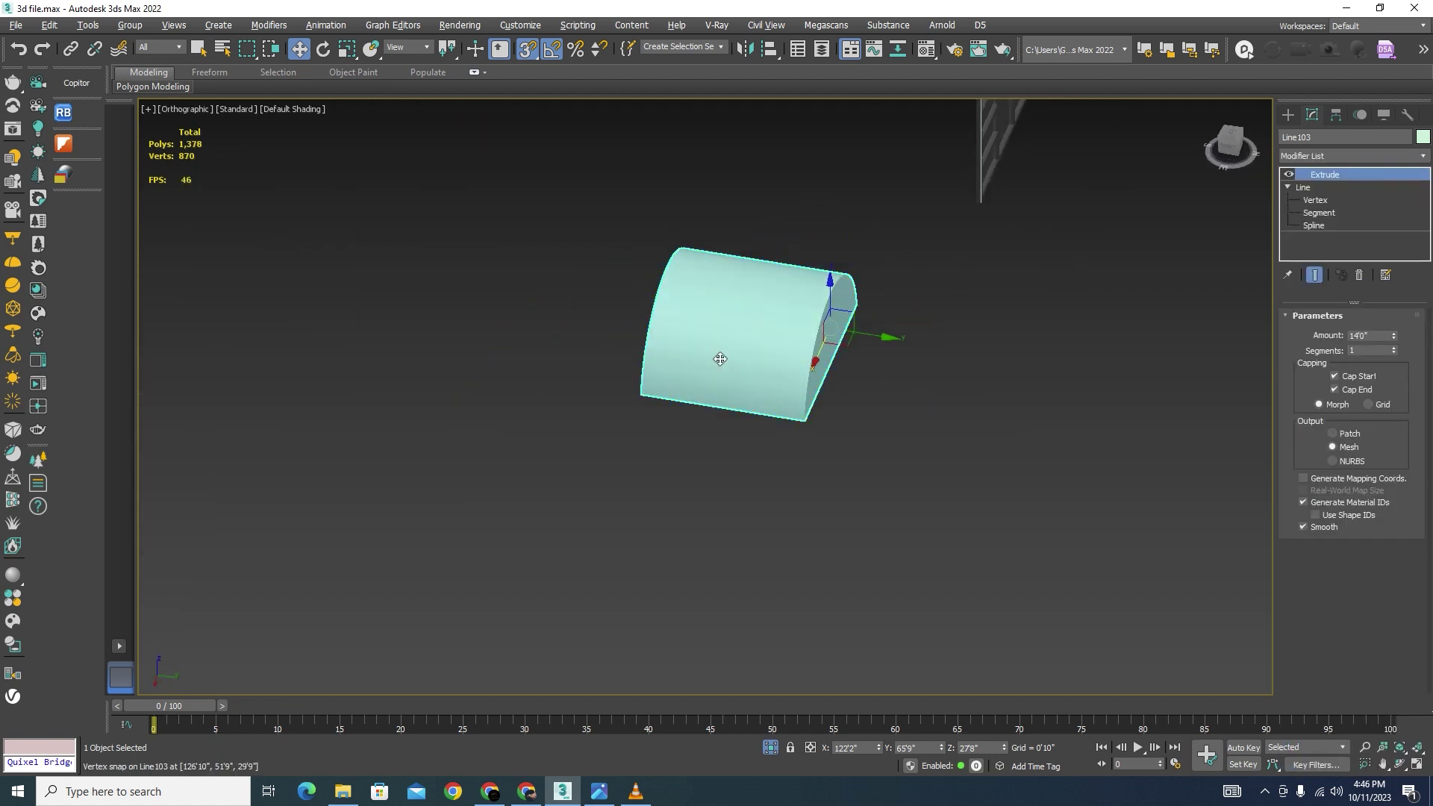
scroll(835, 363, "down", 3)
middle_click_drag(835, 363, 793, 351, "alt")
scroll(662, 391, "up", 4)
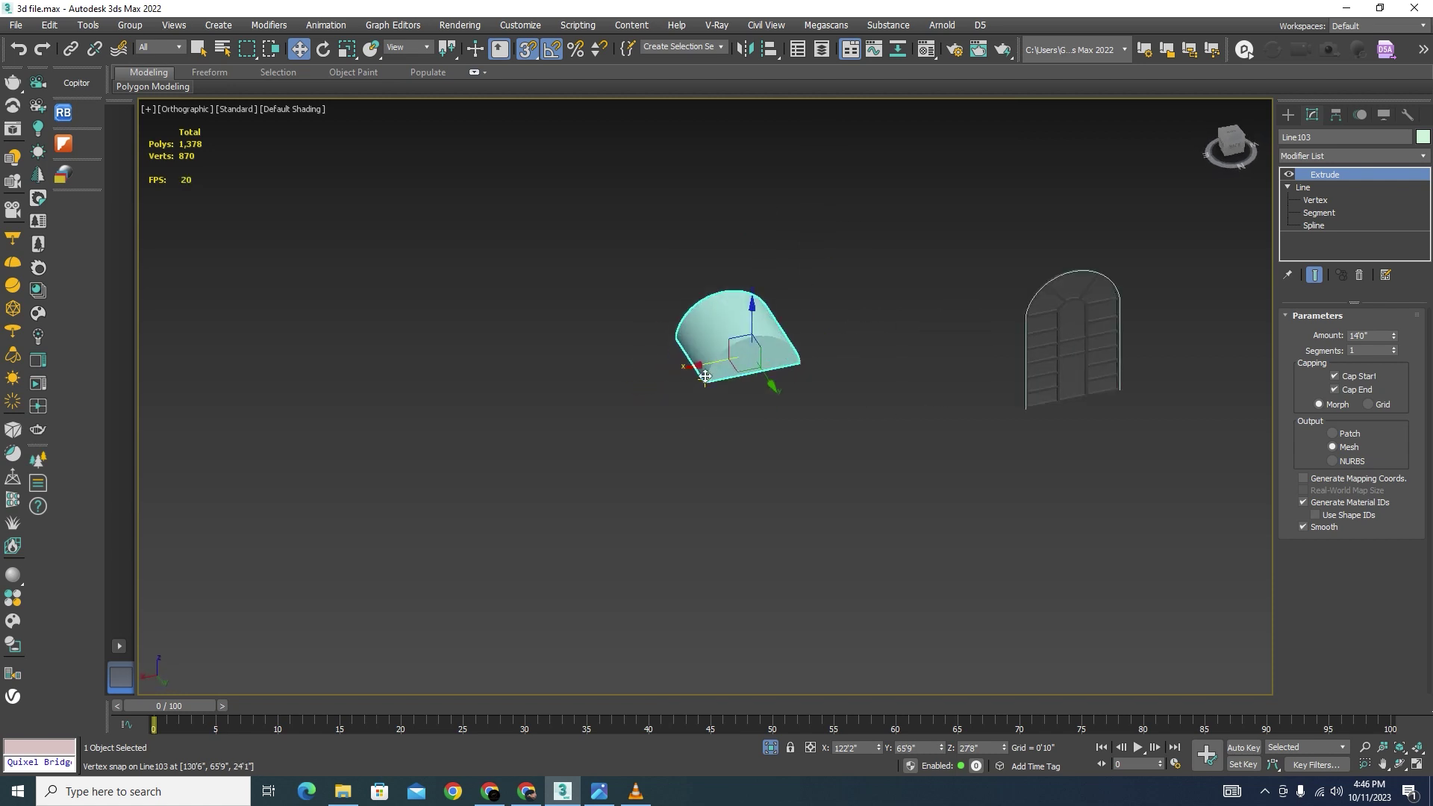
key("f")
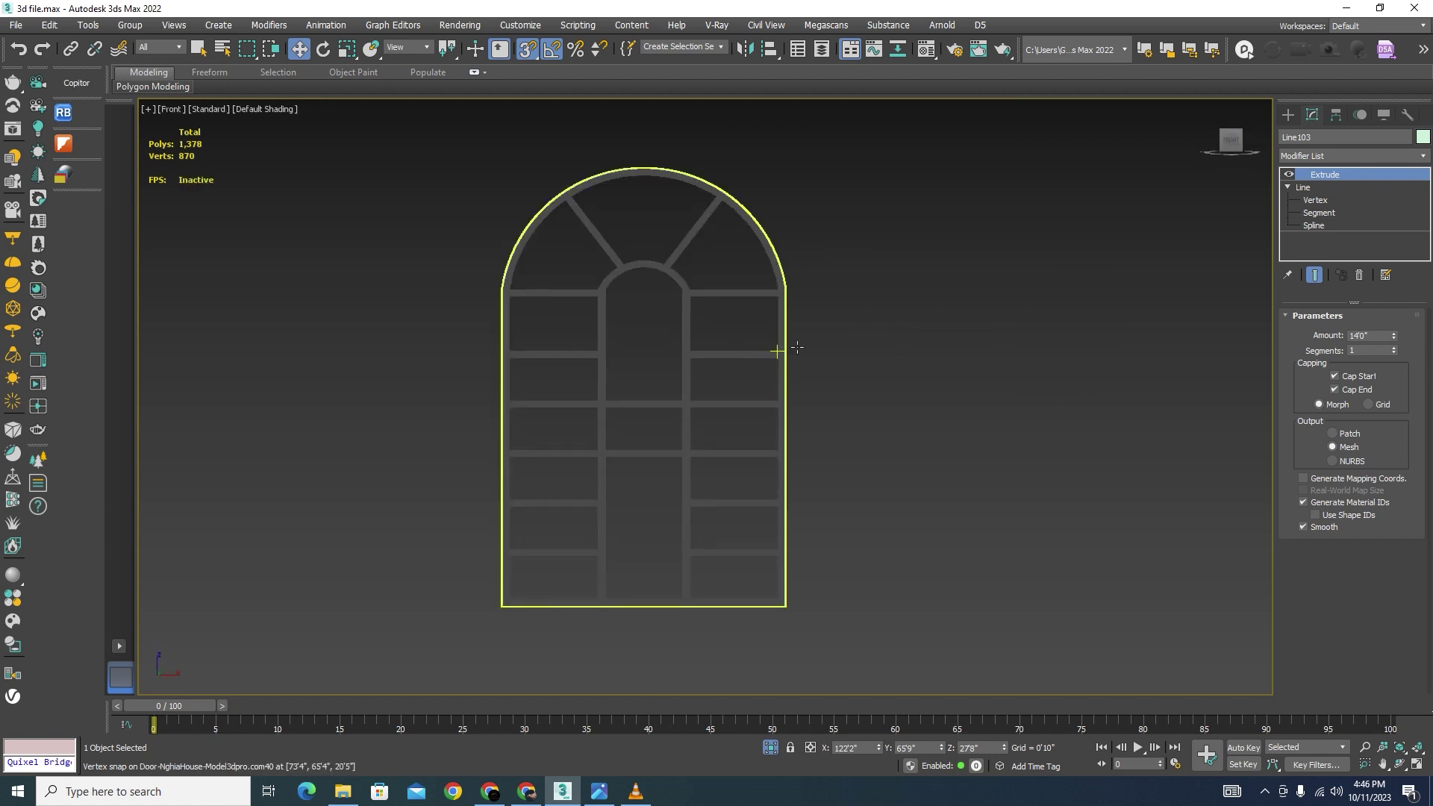
scroll(908, 311, "down", 5)
scroll(1021, 336, "up", 3)
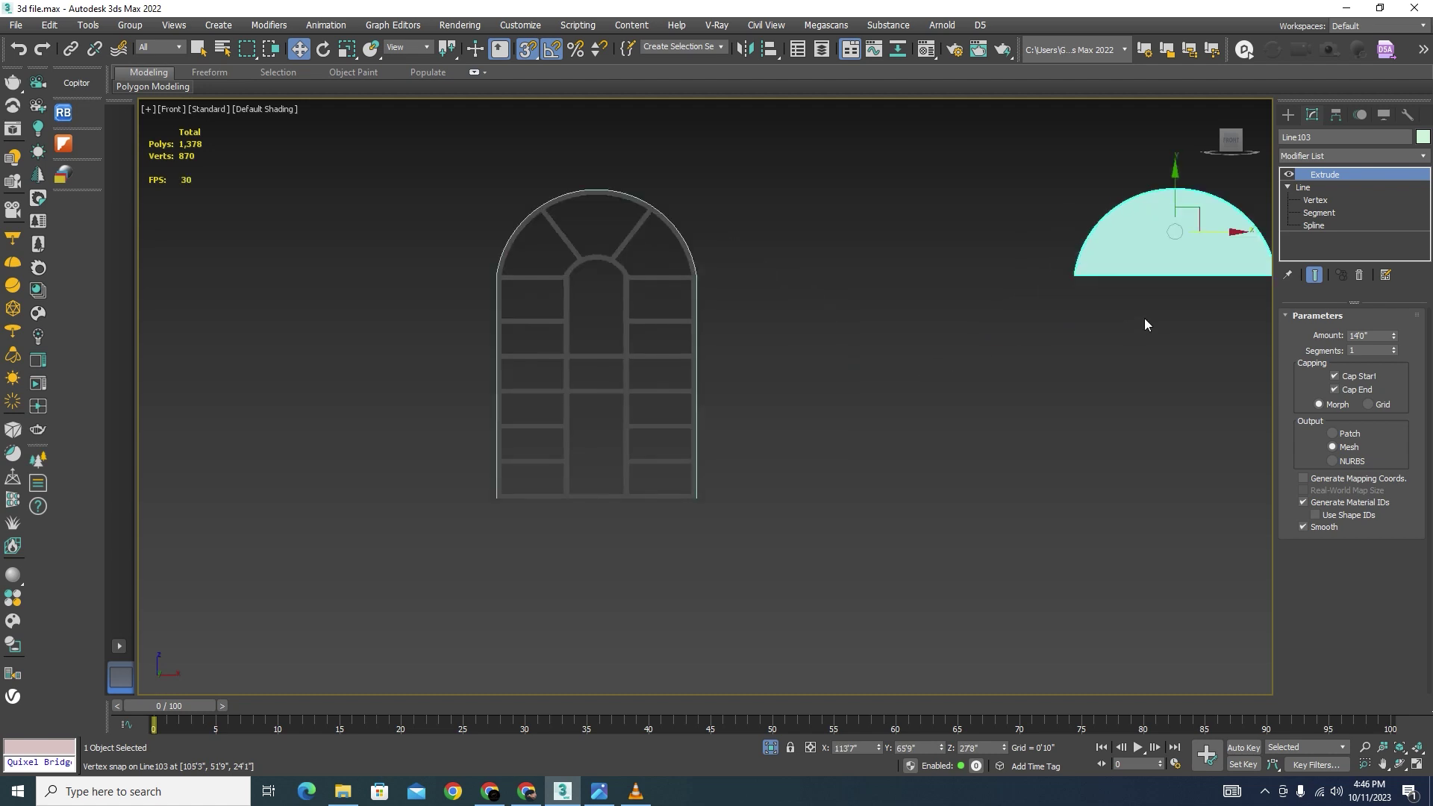
scroll(1145, 319, "down", 2)
left_click_drag(1113, 296, 827, 298)
middle_click_drag(822, 321, 741, 400, "alt")
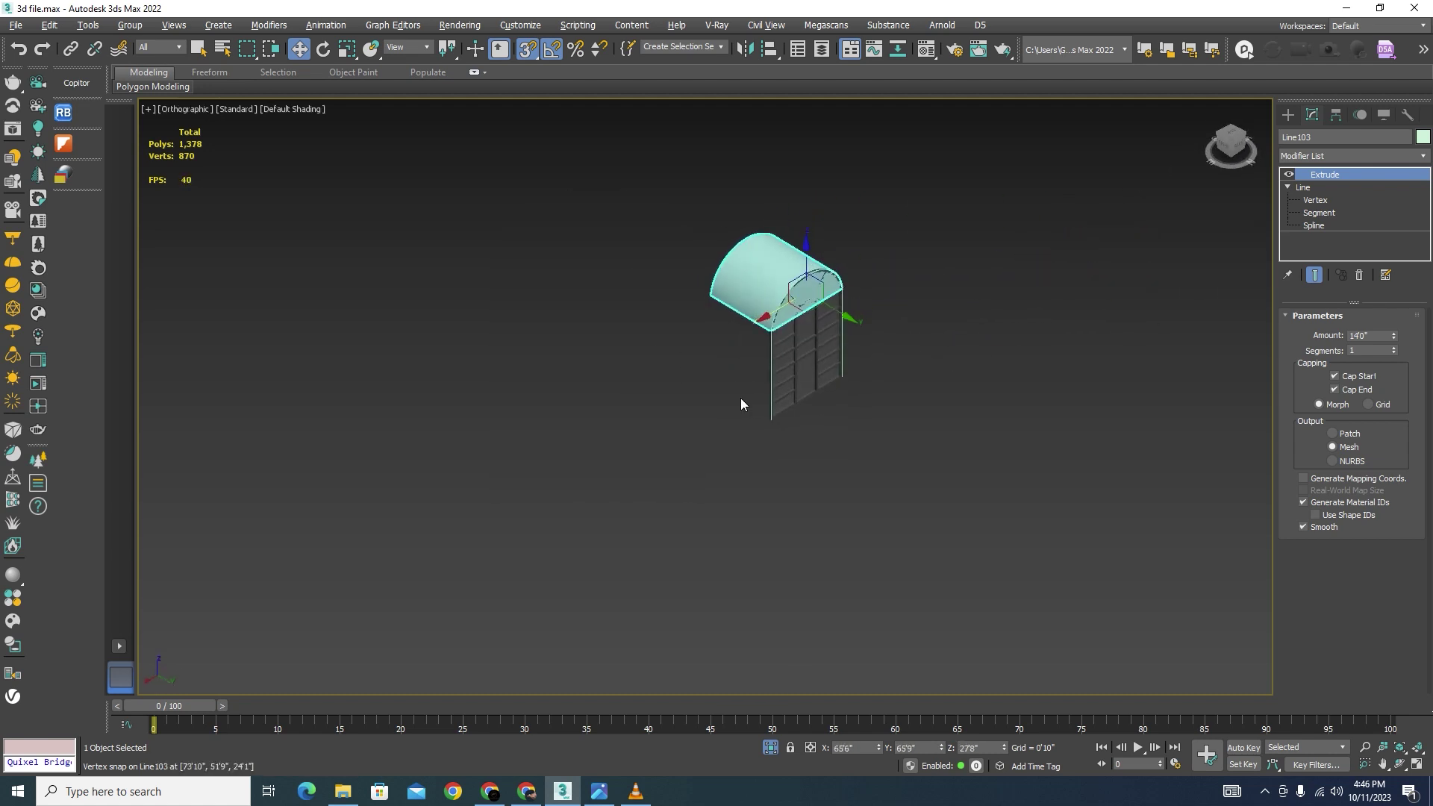
left_click(859, 373)
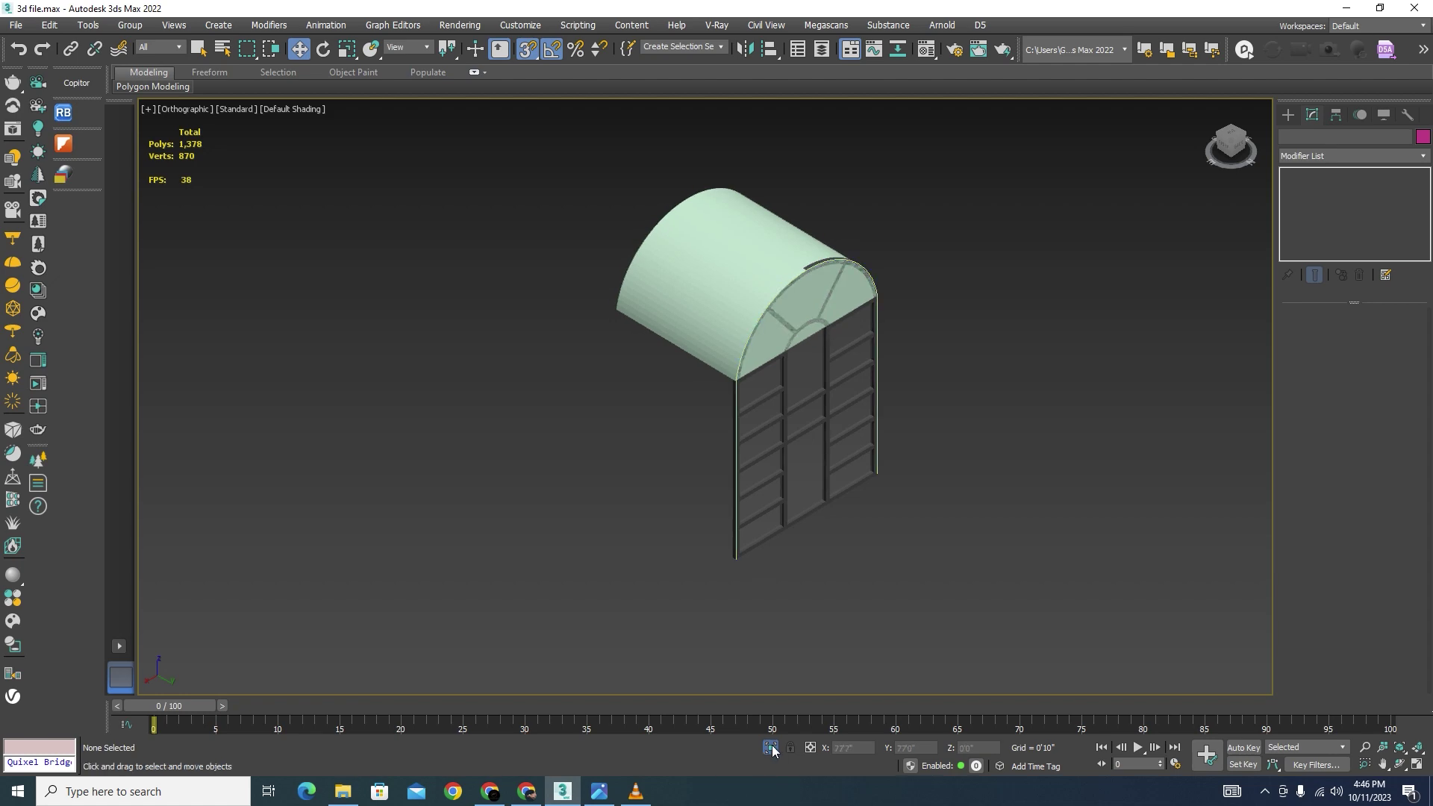
Step: Exit isolation, turn snapping off, and move the semicircular solid along Y to 70'2" so it passes through the wall panel
left_click(771, 748)
key("F3")
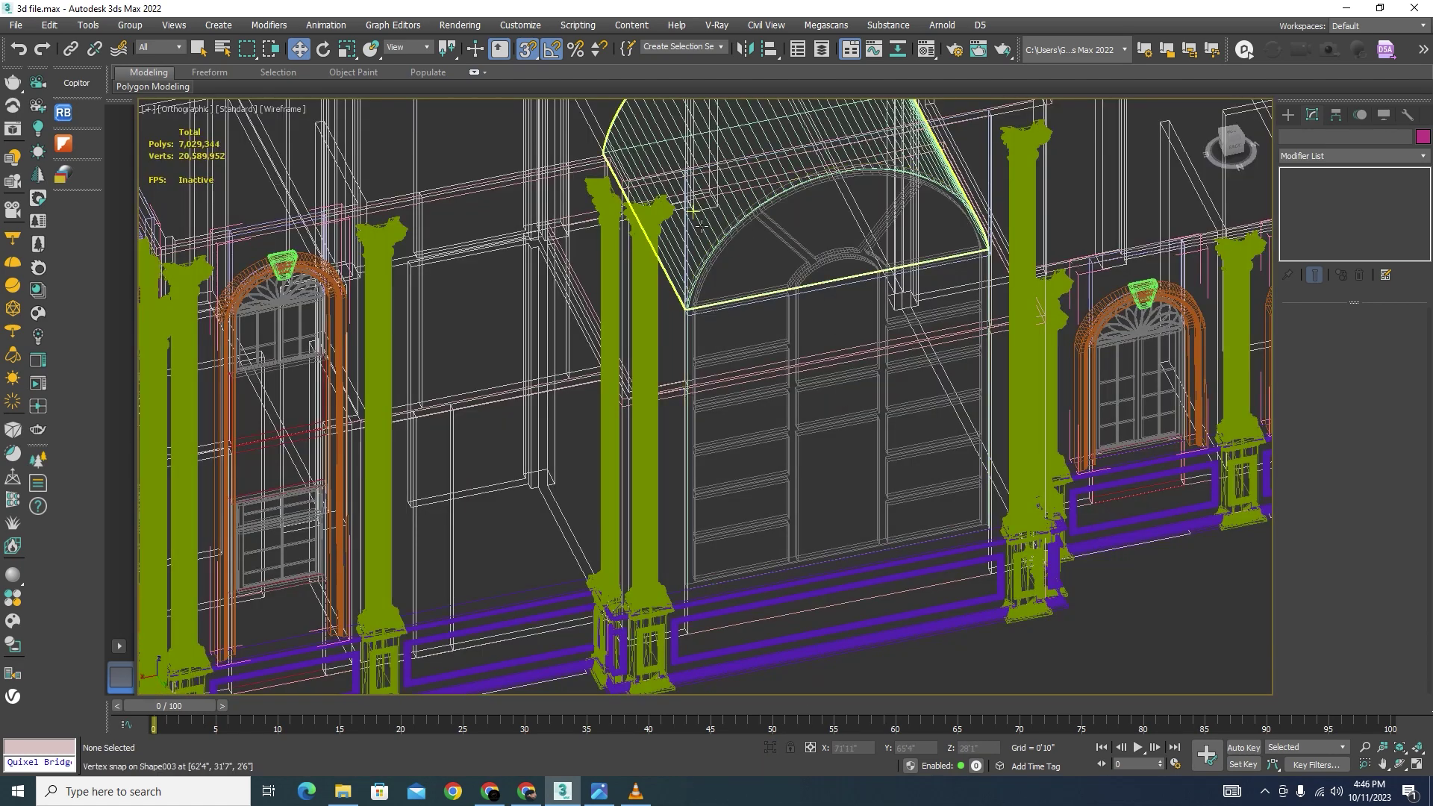
left_click(724, 245)
key("F3")
scroll(832, 342, "down", 2)
middle_click_drag(838, 345, 871, 368, "alt")
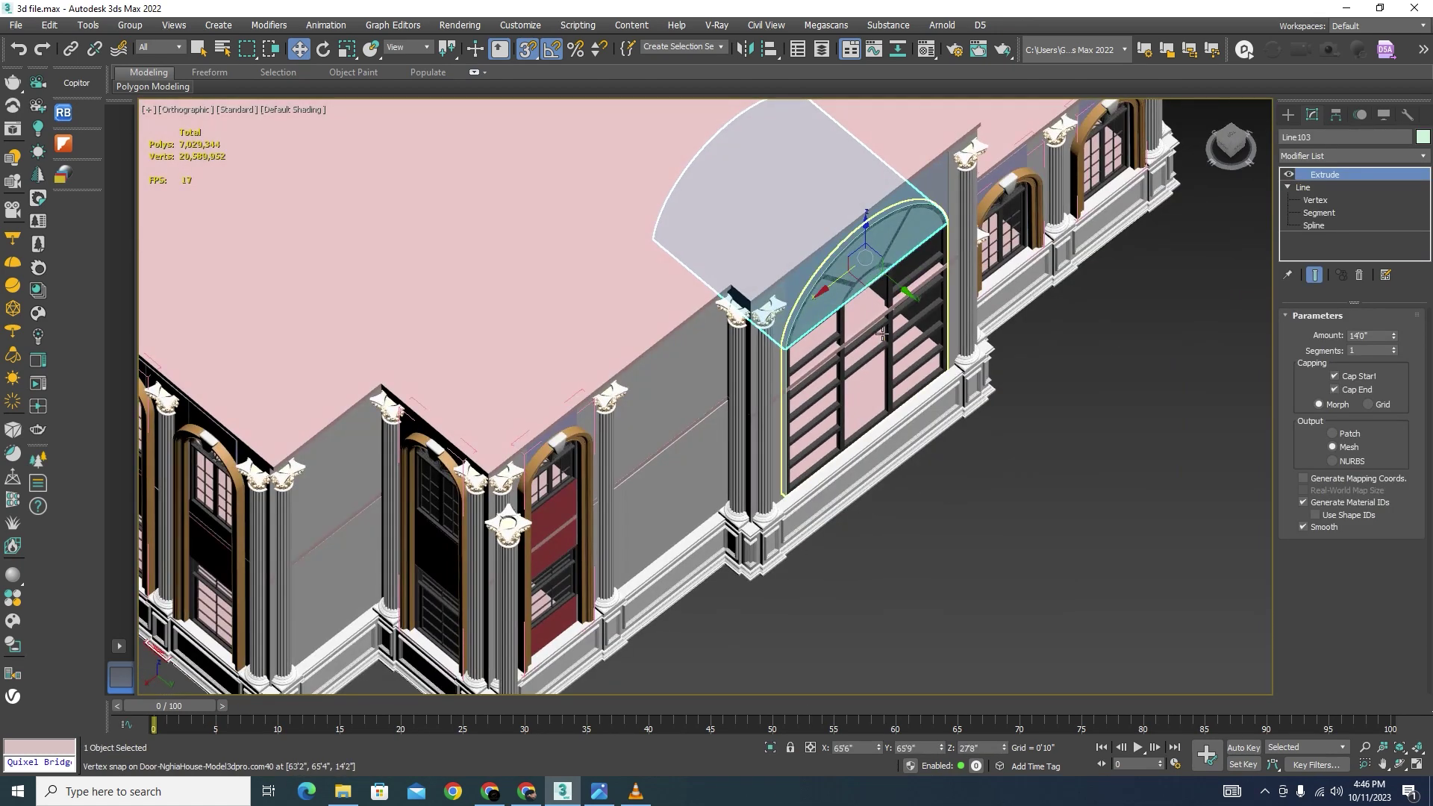
key("s")
scroll(889, 262, "up", 2)
left_click_drag(901, 277, 958, 329)
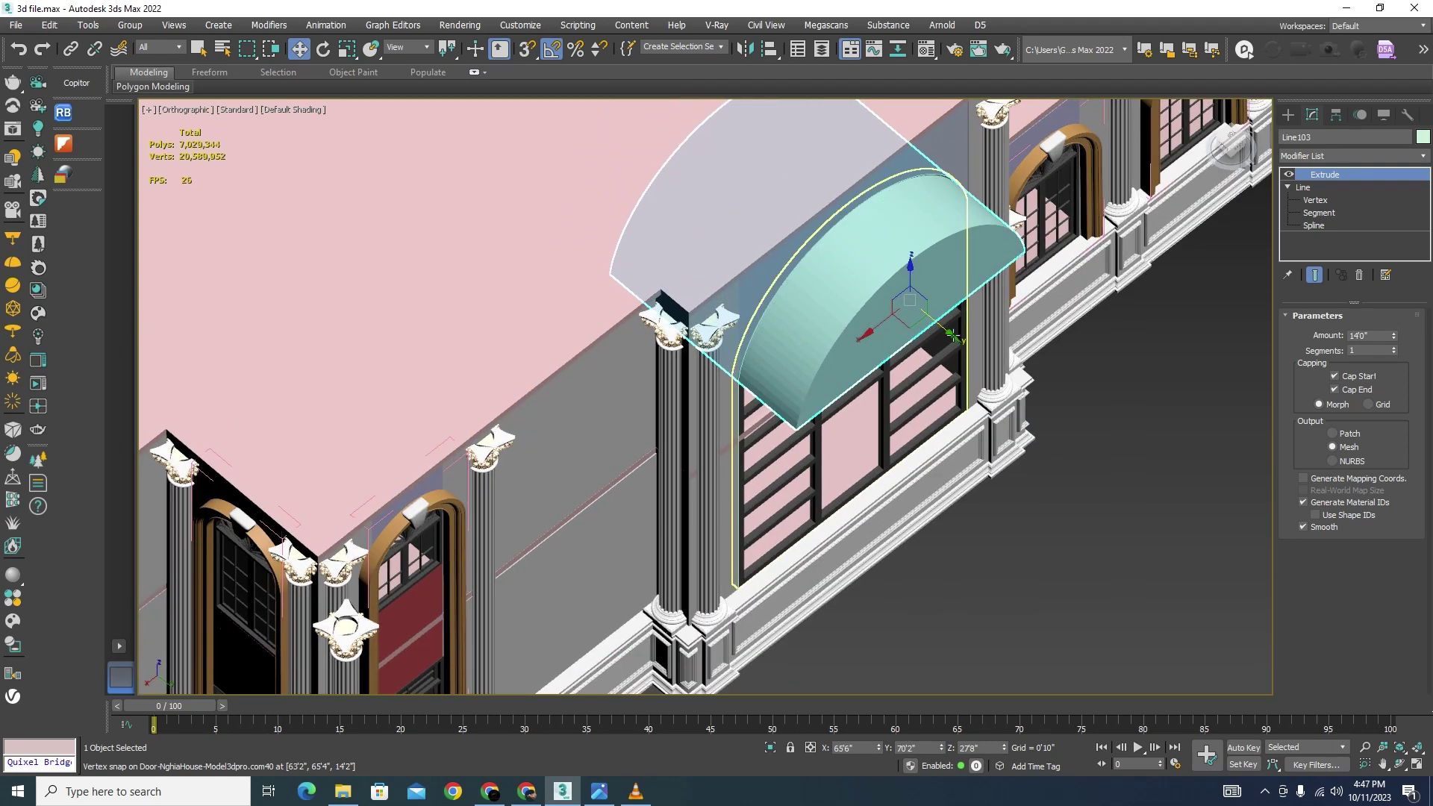
Step: Try to subtract the semicircular solid from the wall panel above the window with ProBoolean
left_click(963, 147)
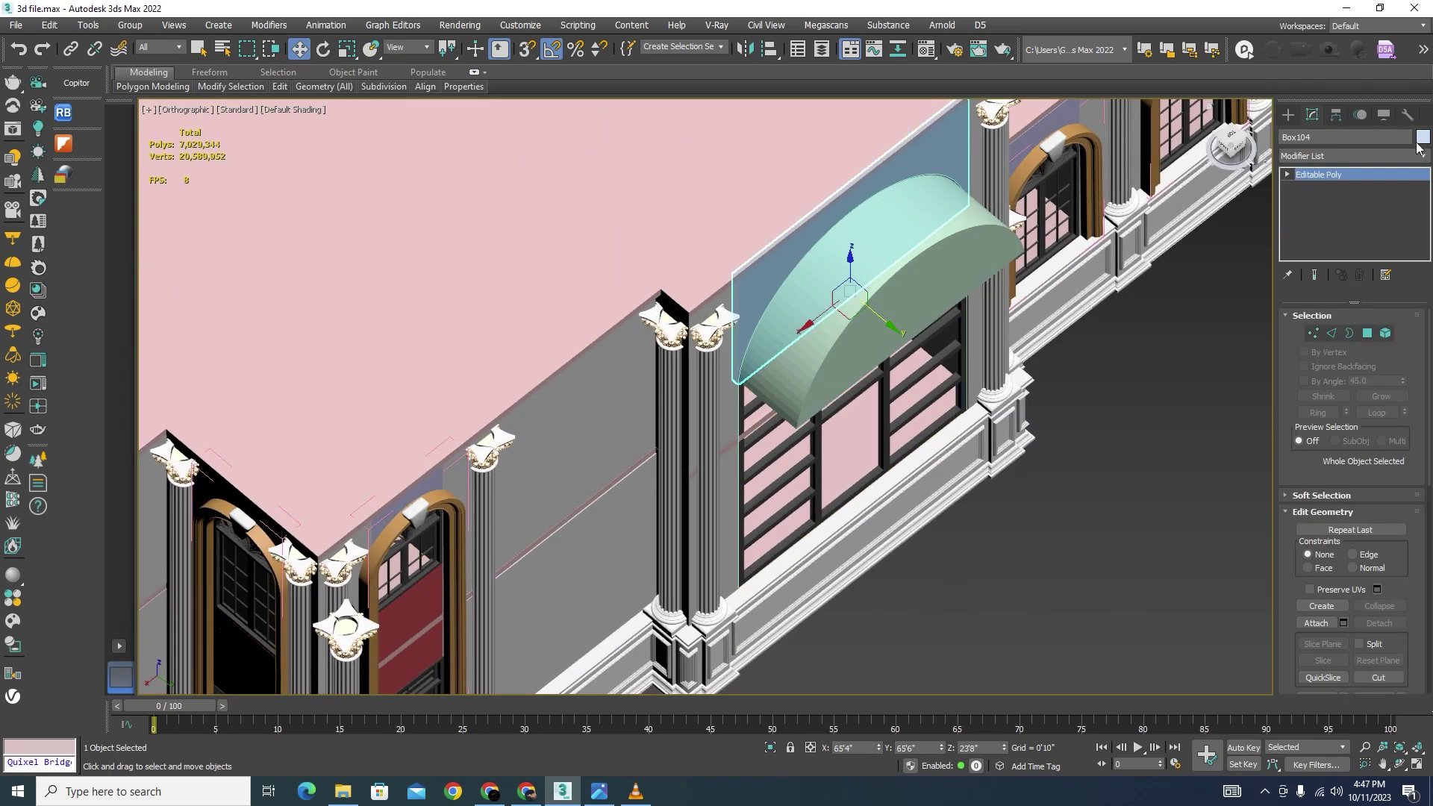
left_click(1288, 114)
left_click(1374, 155)
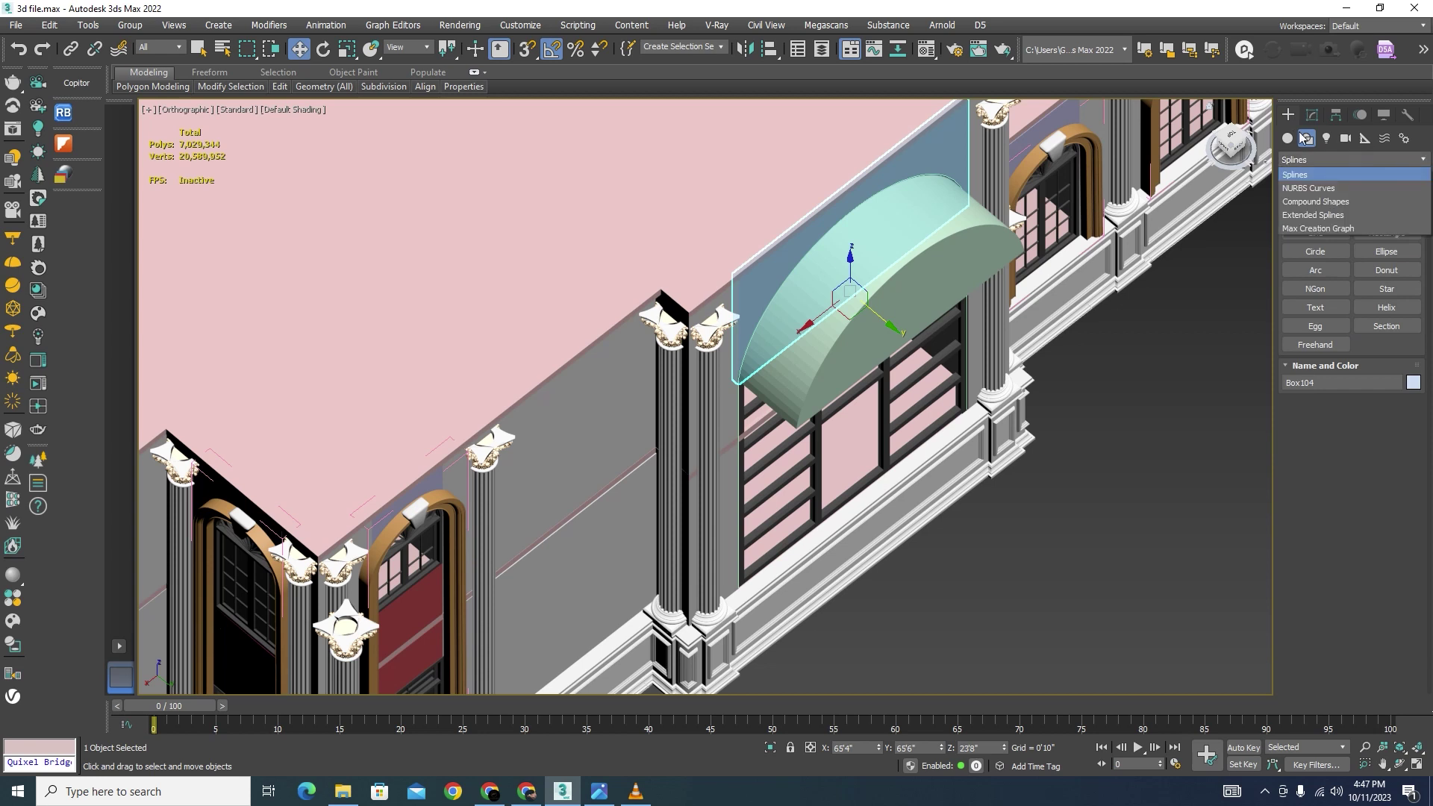
left_click(1336, 169)
left_click(1289, 138)
left_click(1317, 159)
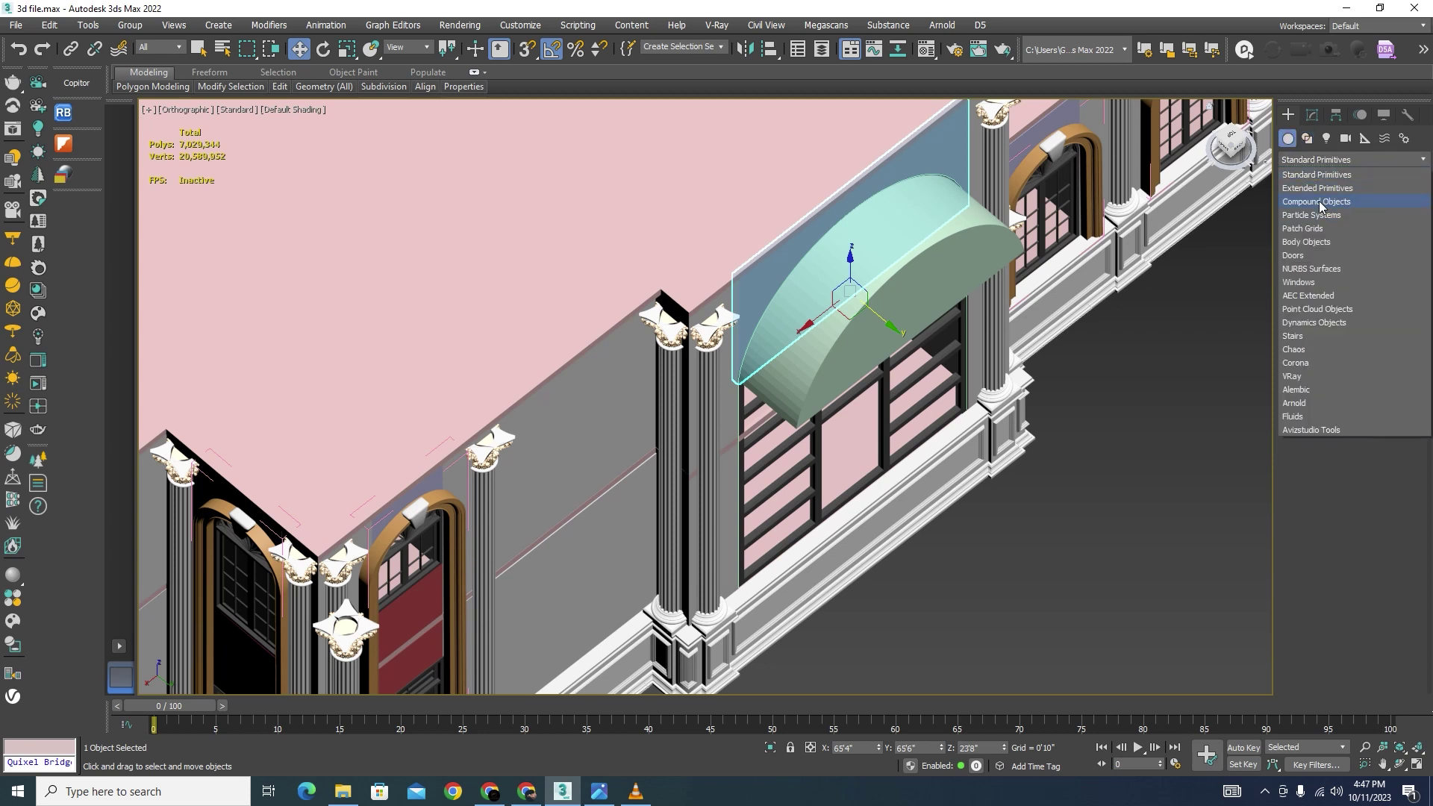
left_click(1317, 202)
left_click(1386, 289)
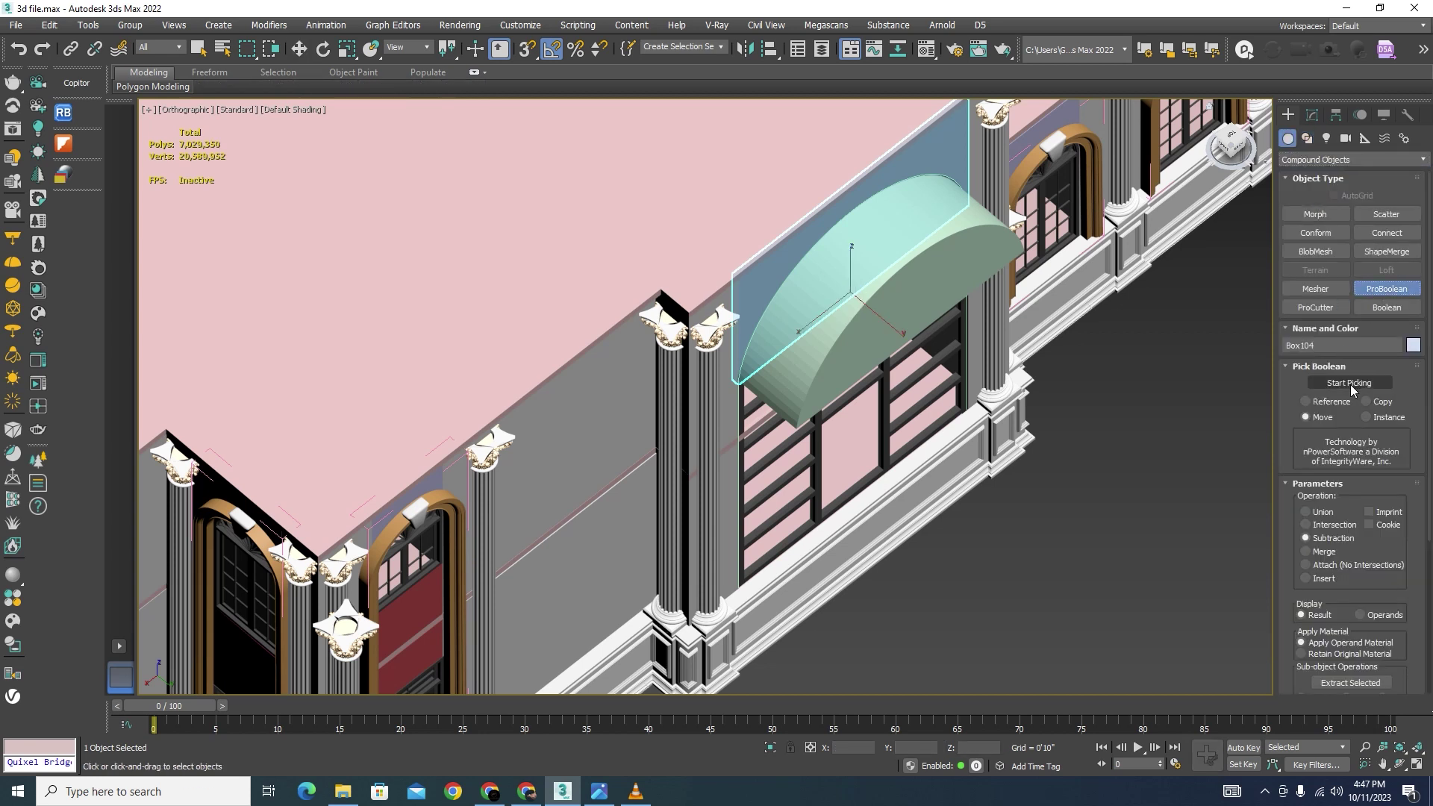
left_click(1351, 383)
Step: Check the arched cut in the wall panel from the front side and undo the ProBoolean subtraction
scroll(1055, 490, "down", 5)
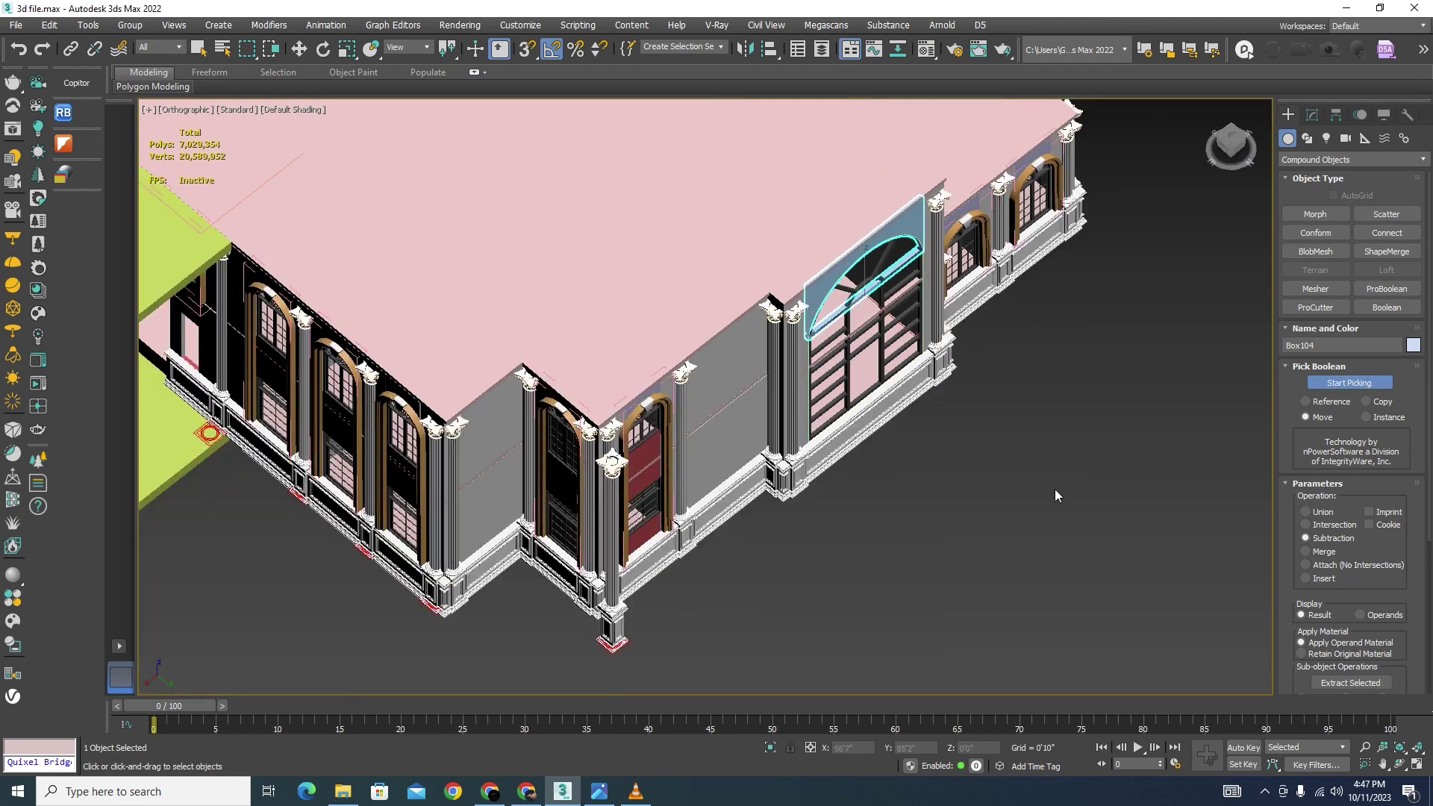
key("w")
middle_click_drag(1073, 466, 1021, 441, "alt")
left_click(840, 276)
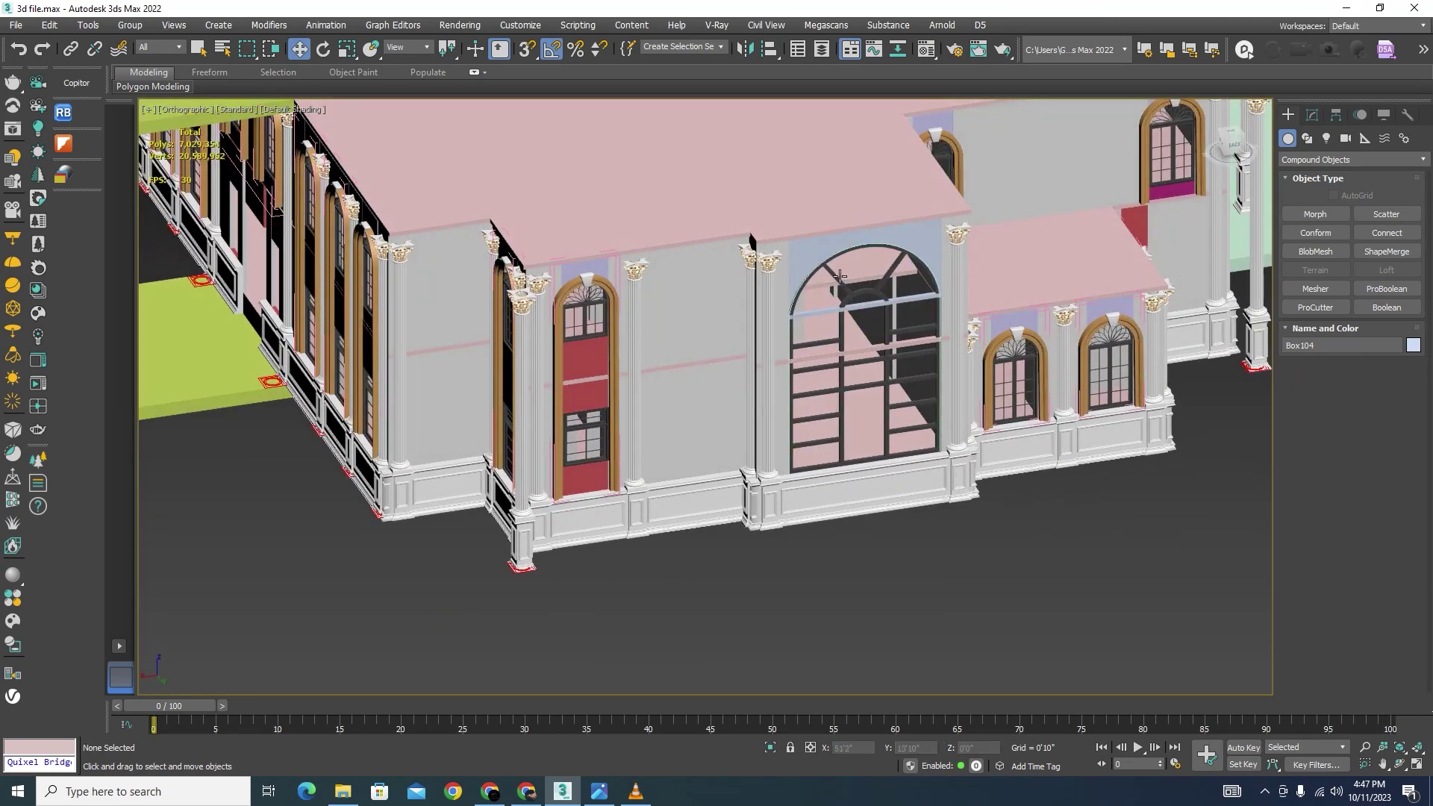
scroll(840, 276, "up", 5)
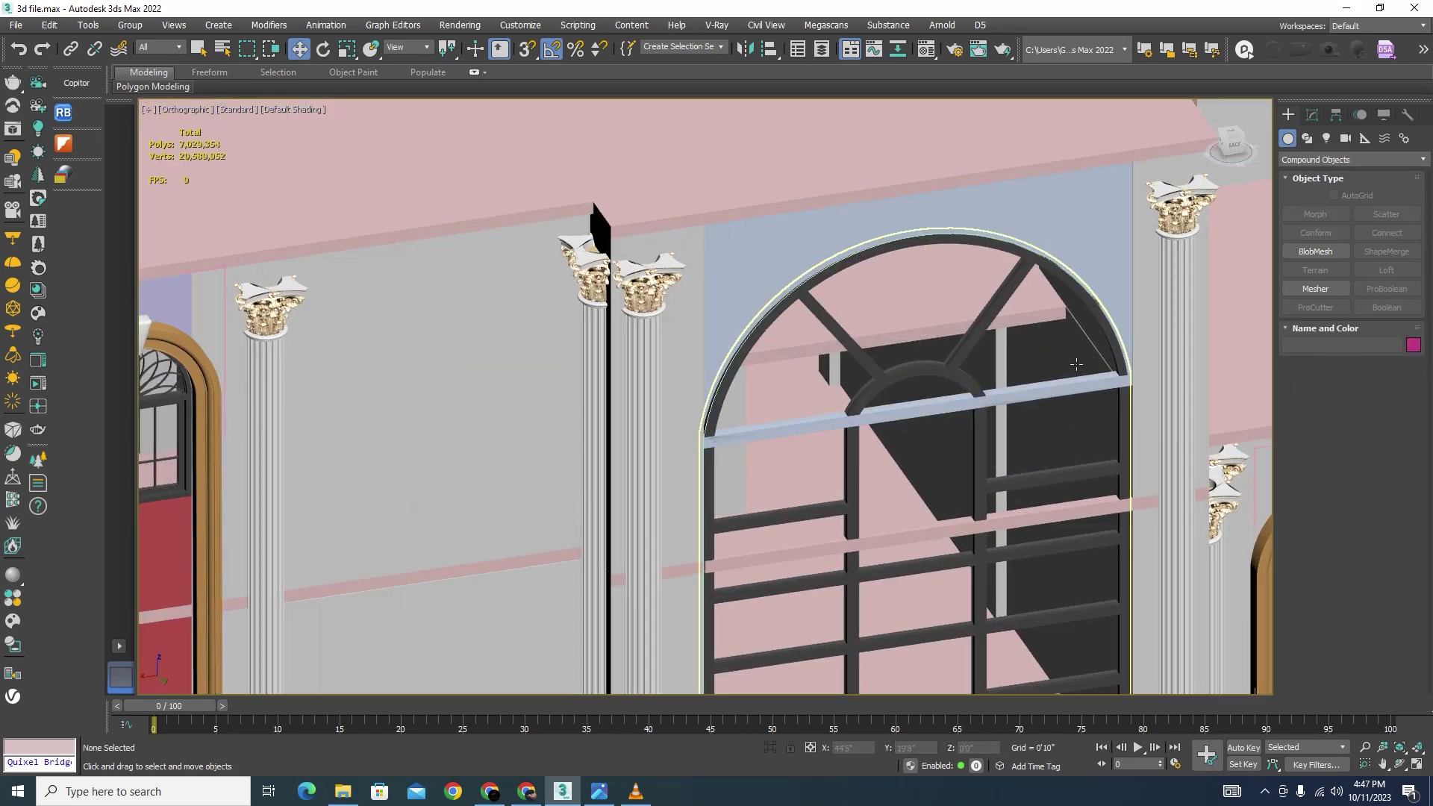
left_click(1045, 234)
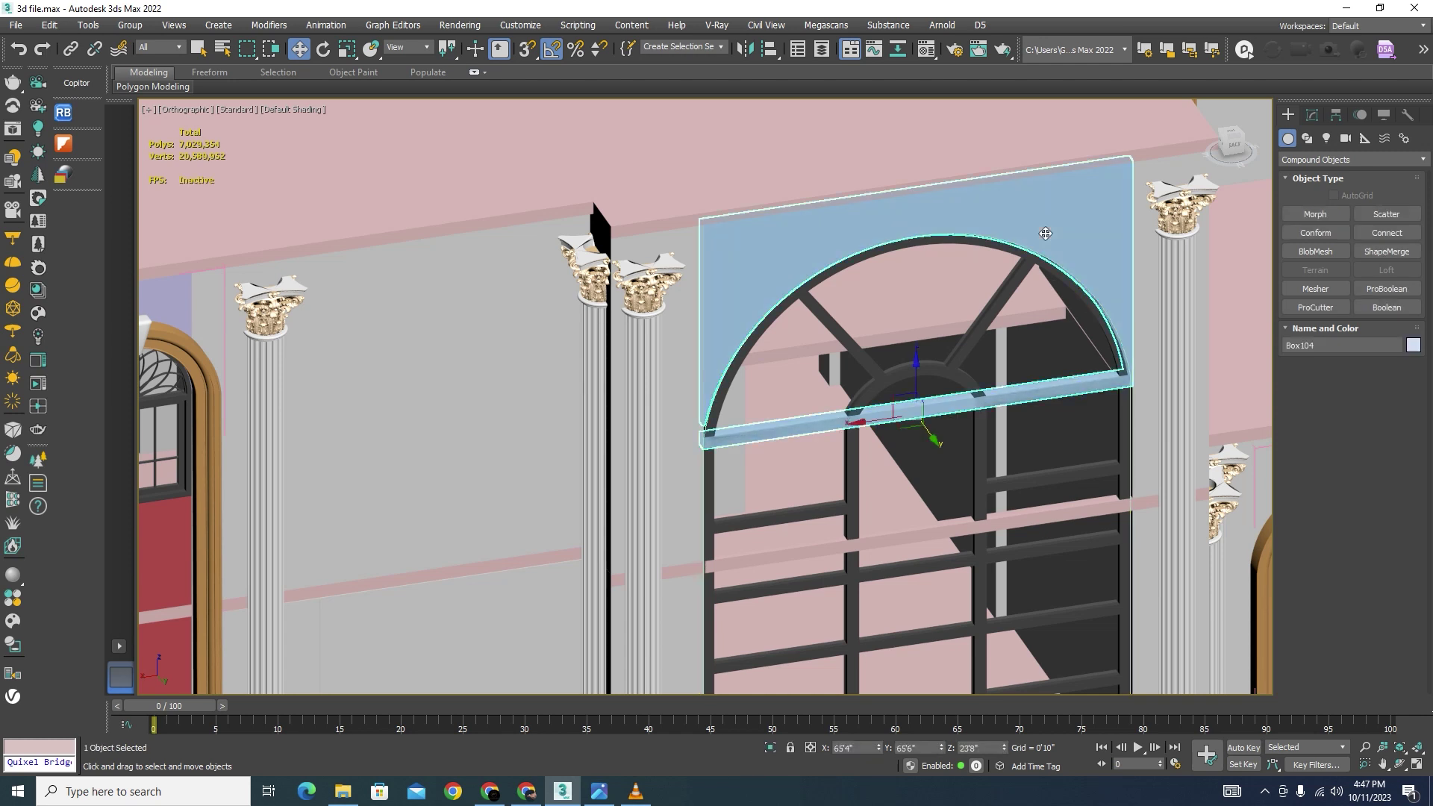
left_click(1046, 234)
left_click(1046, 233)
key("ctrl+z")
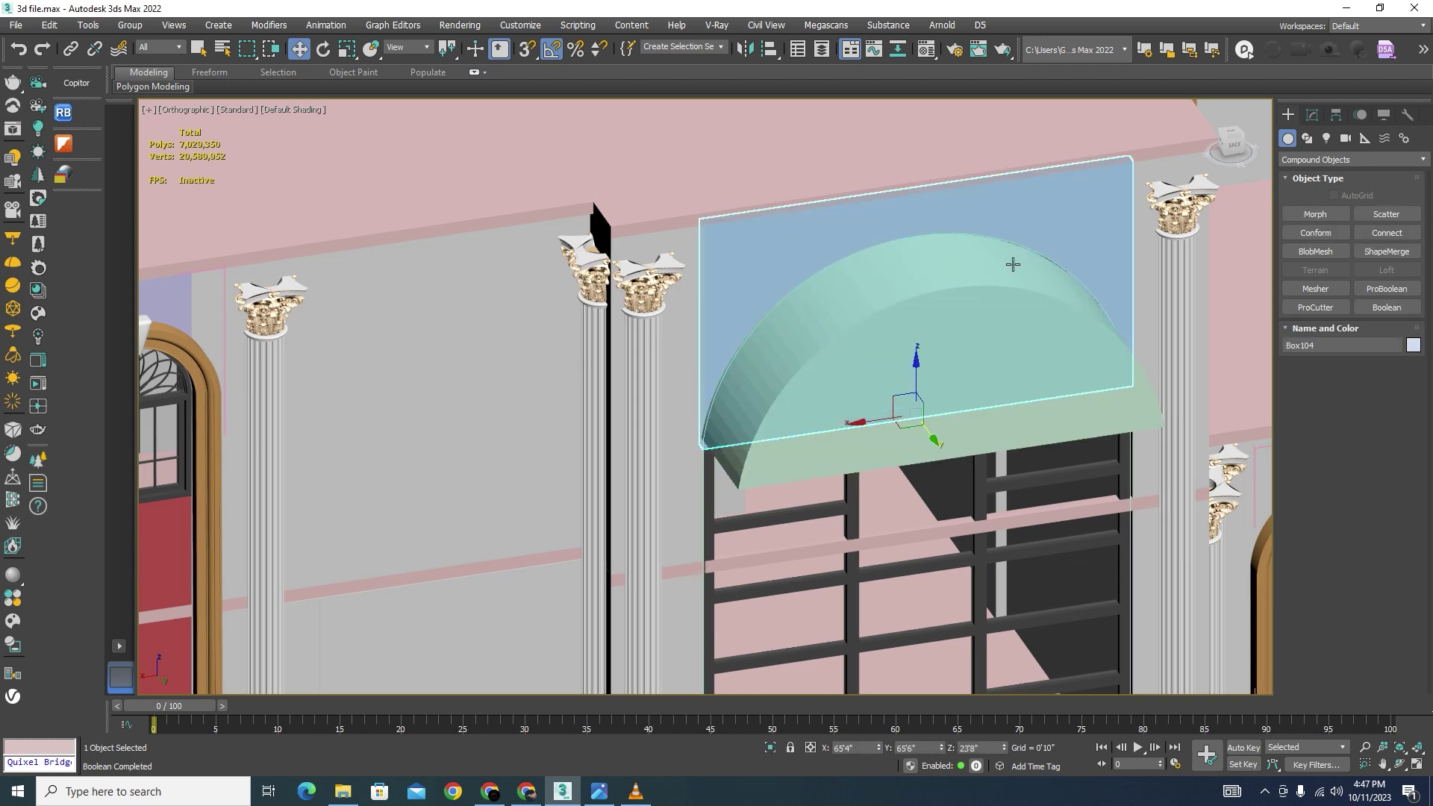
Step: Isolate the wall panel above the window together with the semicircular solid
left_click(990, 430, "ctrl")
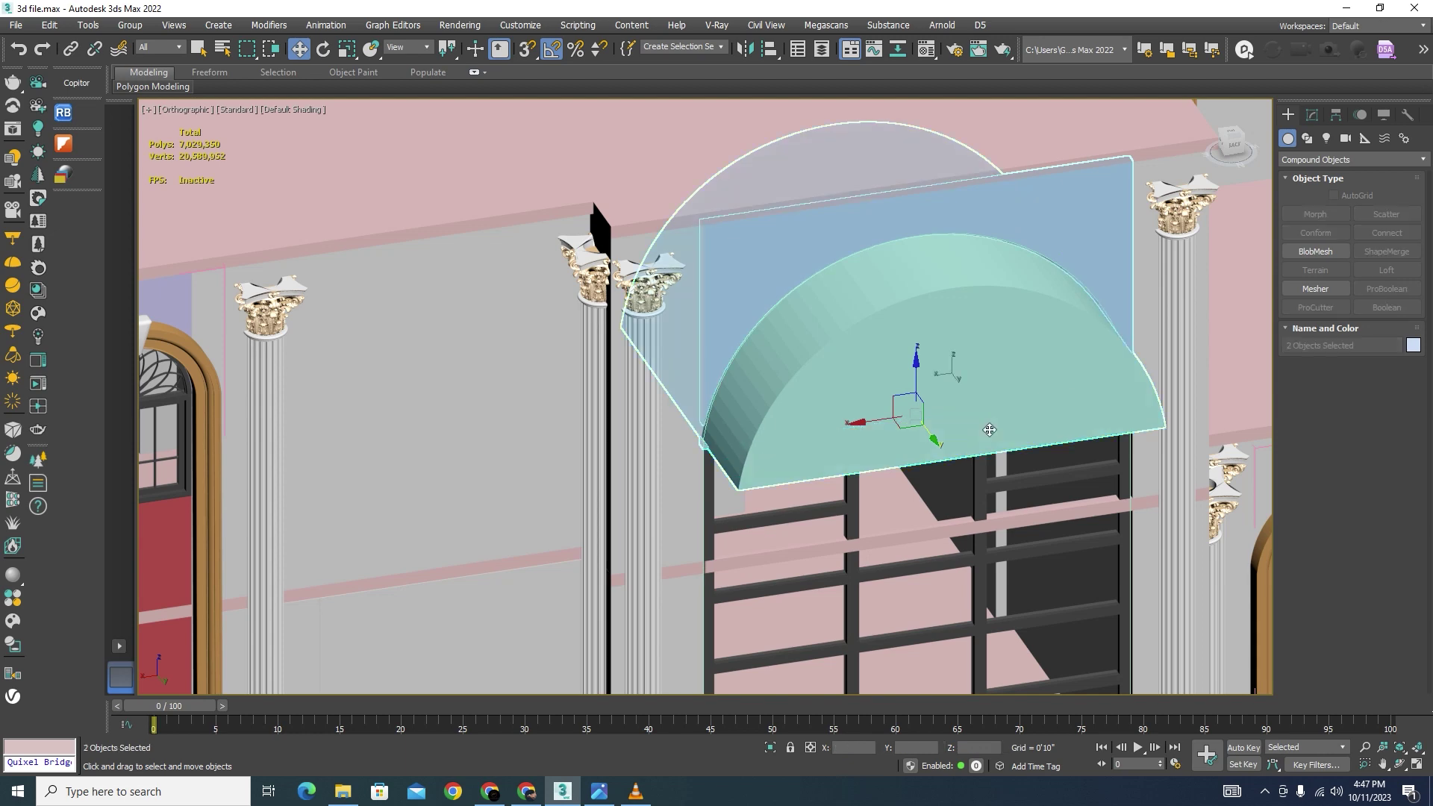
key("alt+q")
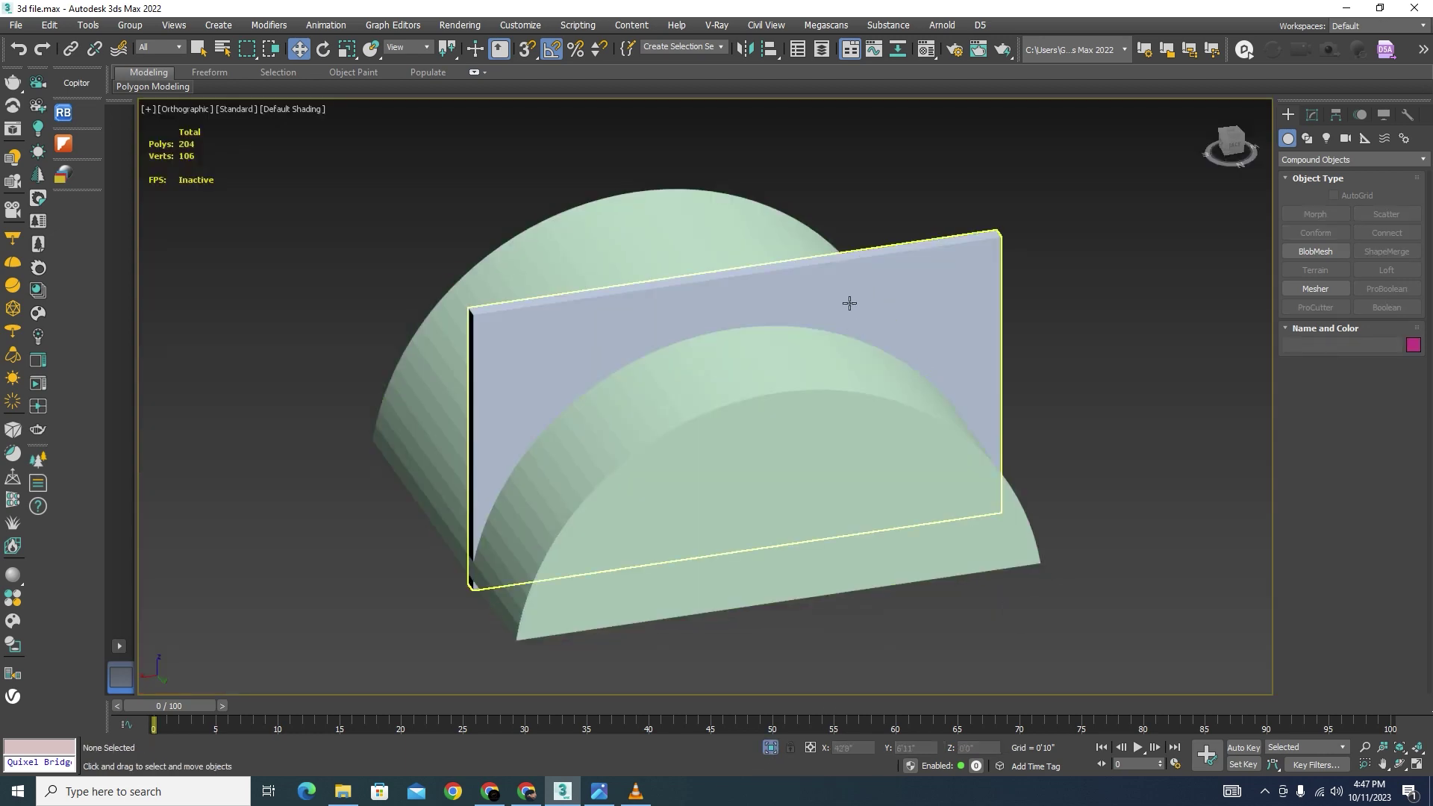
Step: Start ProBoolean on the isolated wall panel, and convert the panel back to an Editable Poly
left_click(941, 413)
left_click(1388, 288)
left_click(1312, 114)
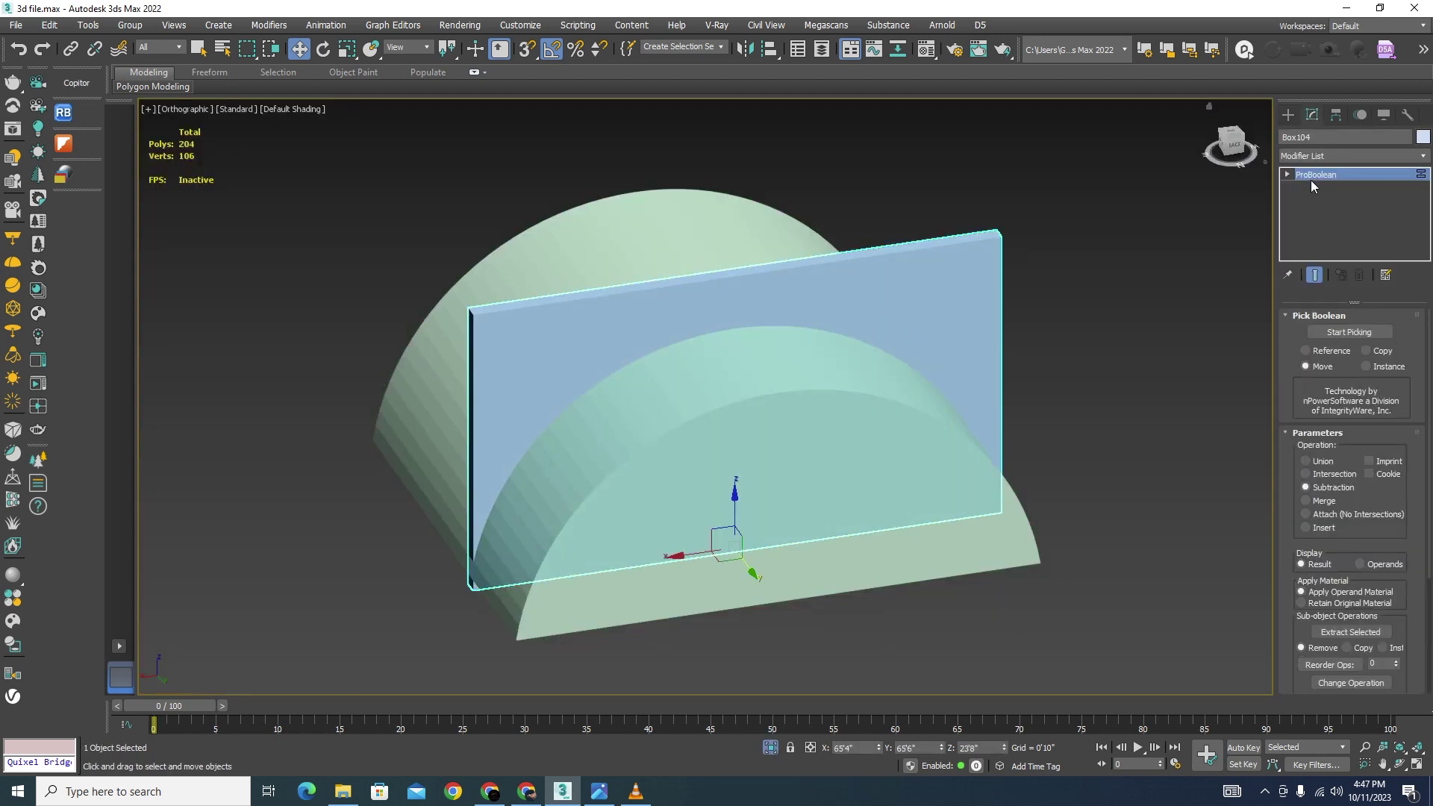
right_click(889, 314)
mouse_move(978, 478)
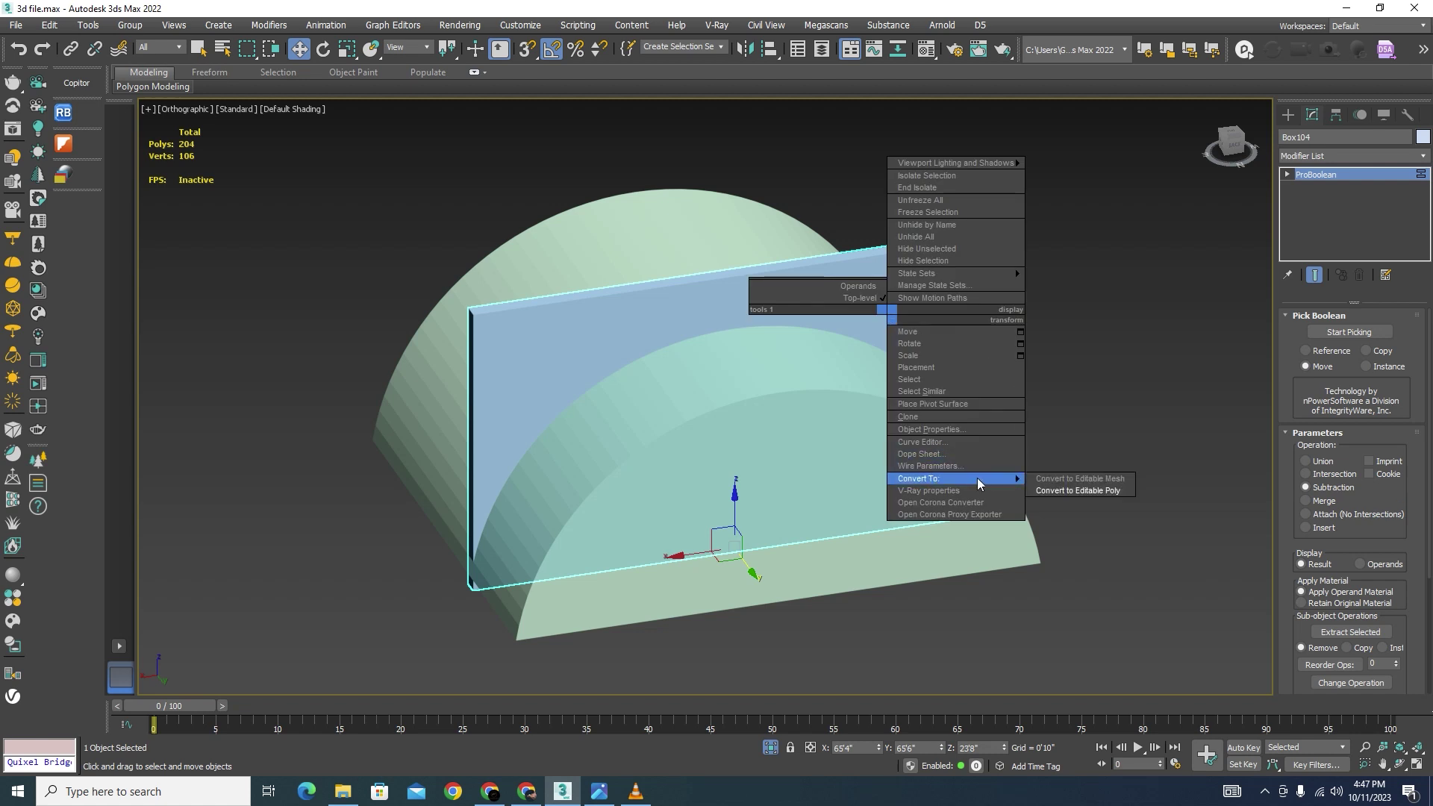
left_click(1082, 486)
Step: In the left wireframe view, raise the wall panel's lower vertices toward the base of the semicircular solid
key("l")
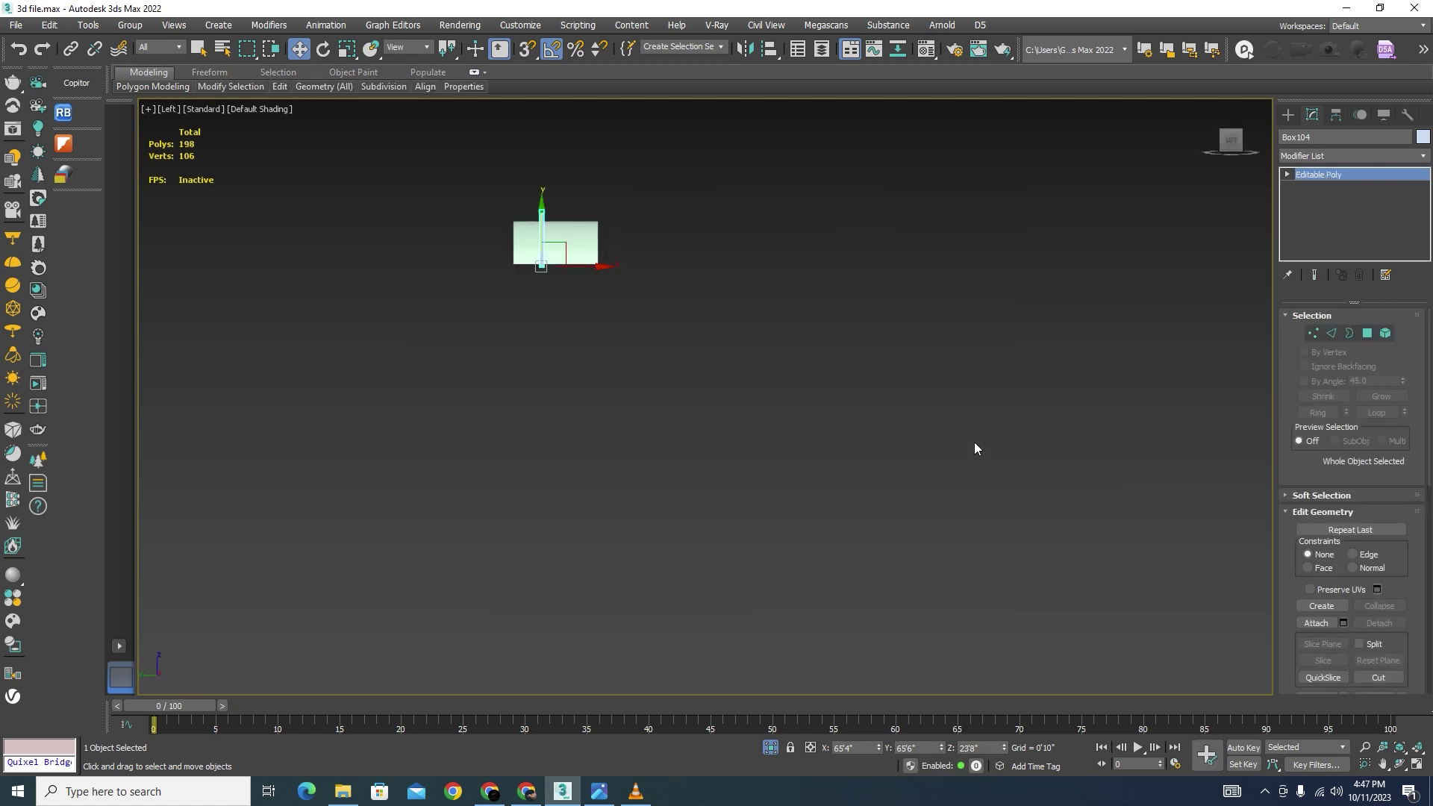
scroll(531, 237, "up", 8)
key("F3")
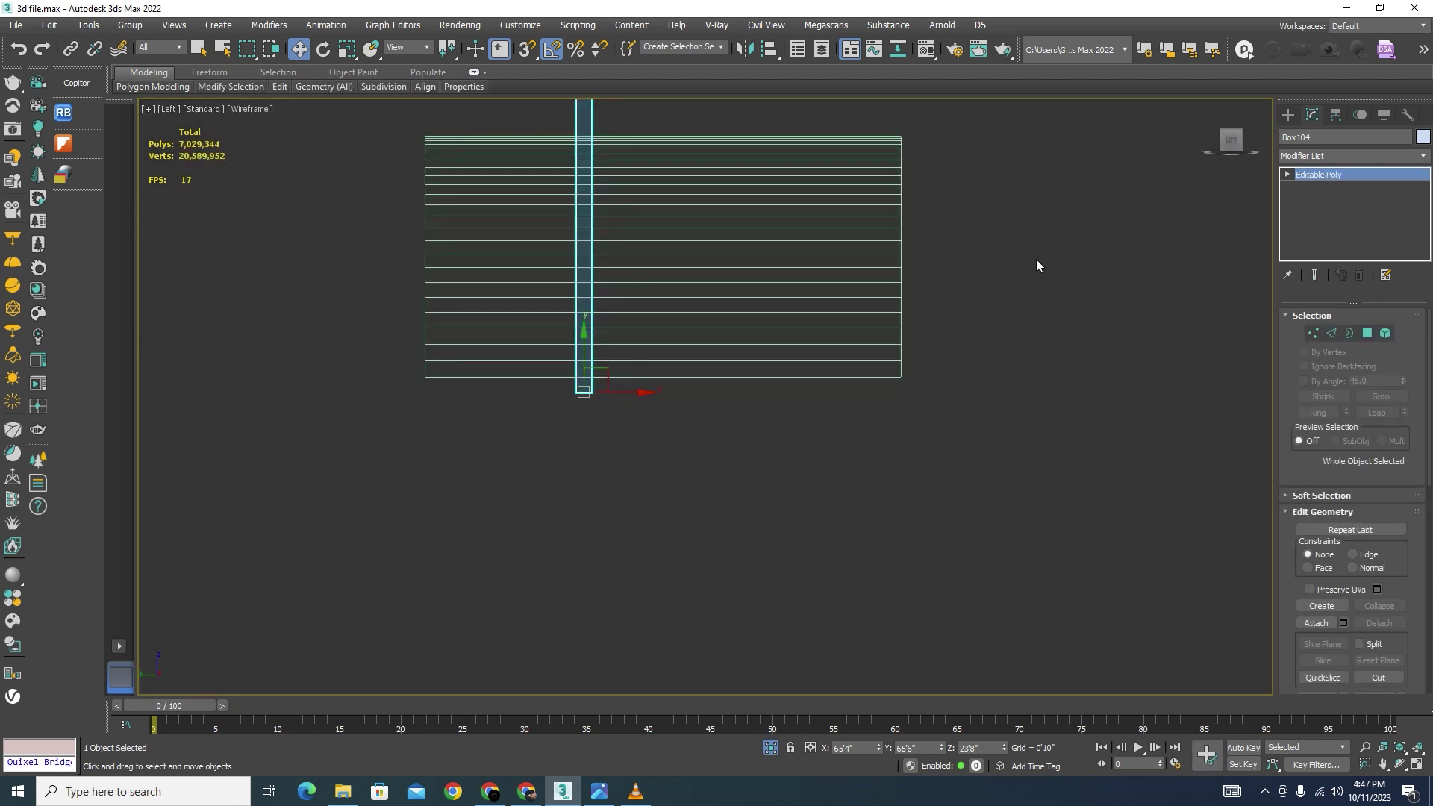
left_click(1314, 332)
left_click_drag(773, 357, 448, 455)
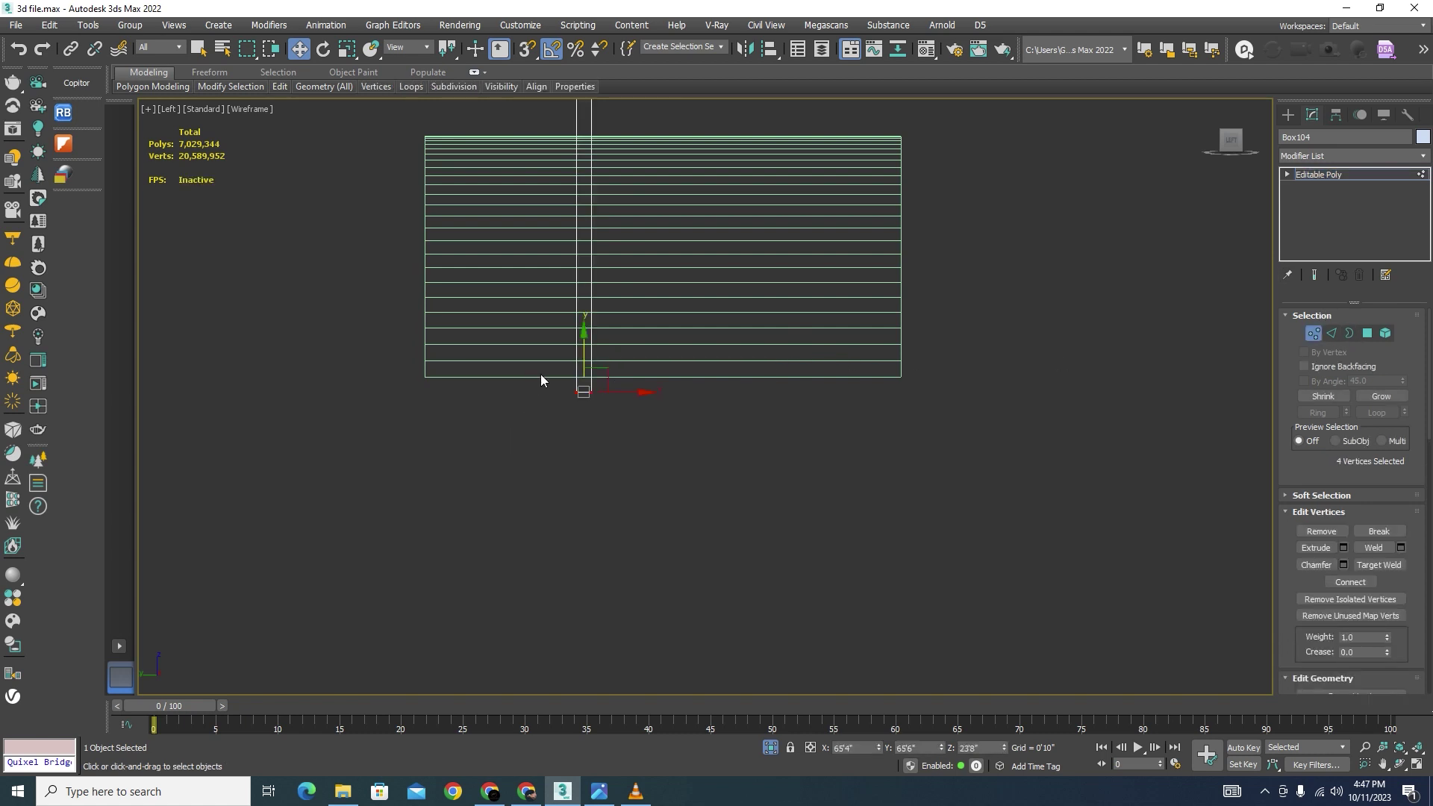
left_click(1314, 333)
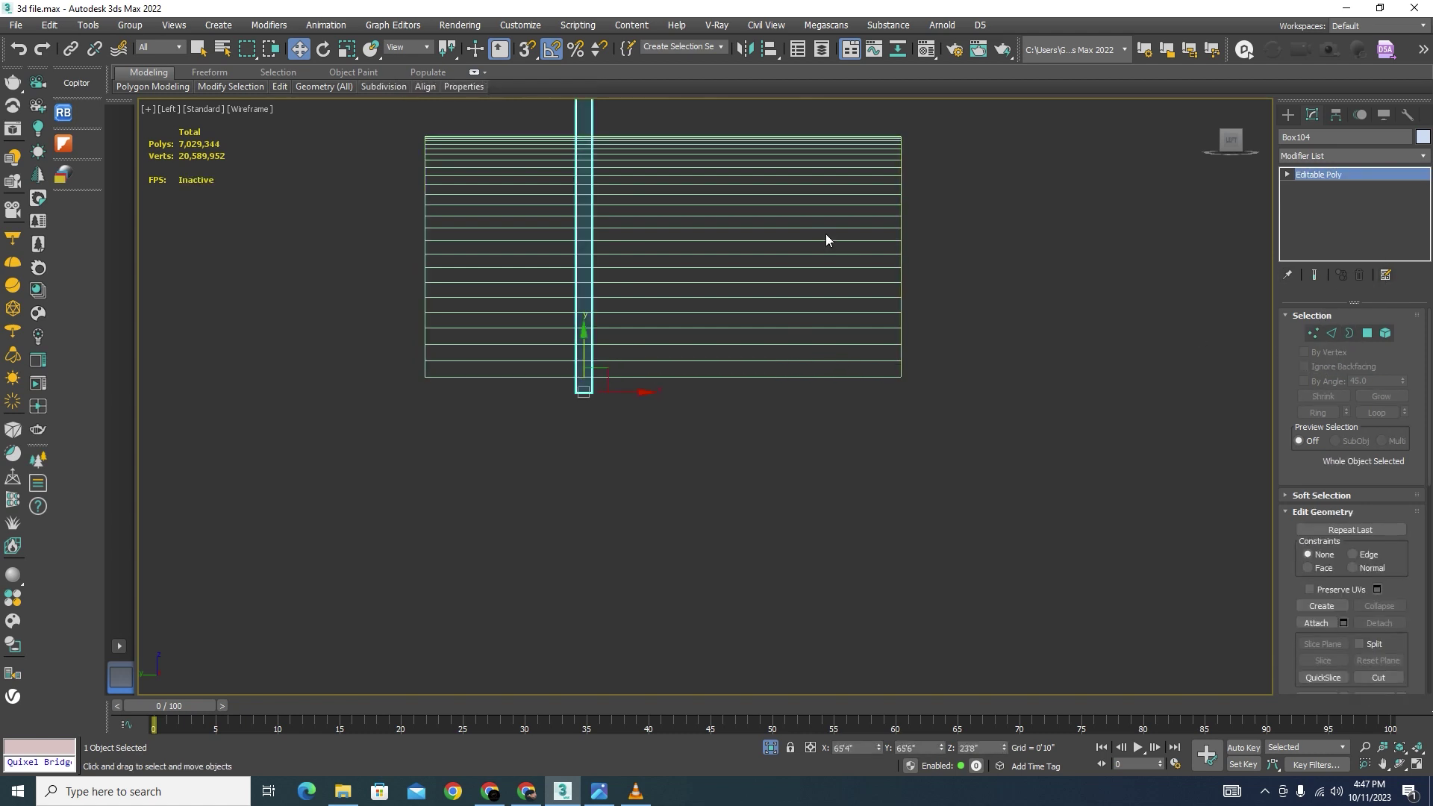
left_click(831, 218)
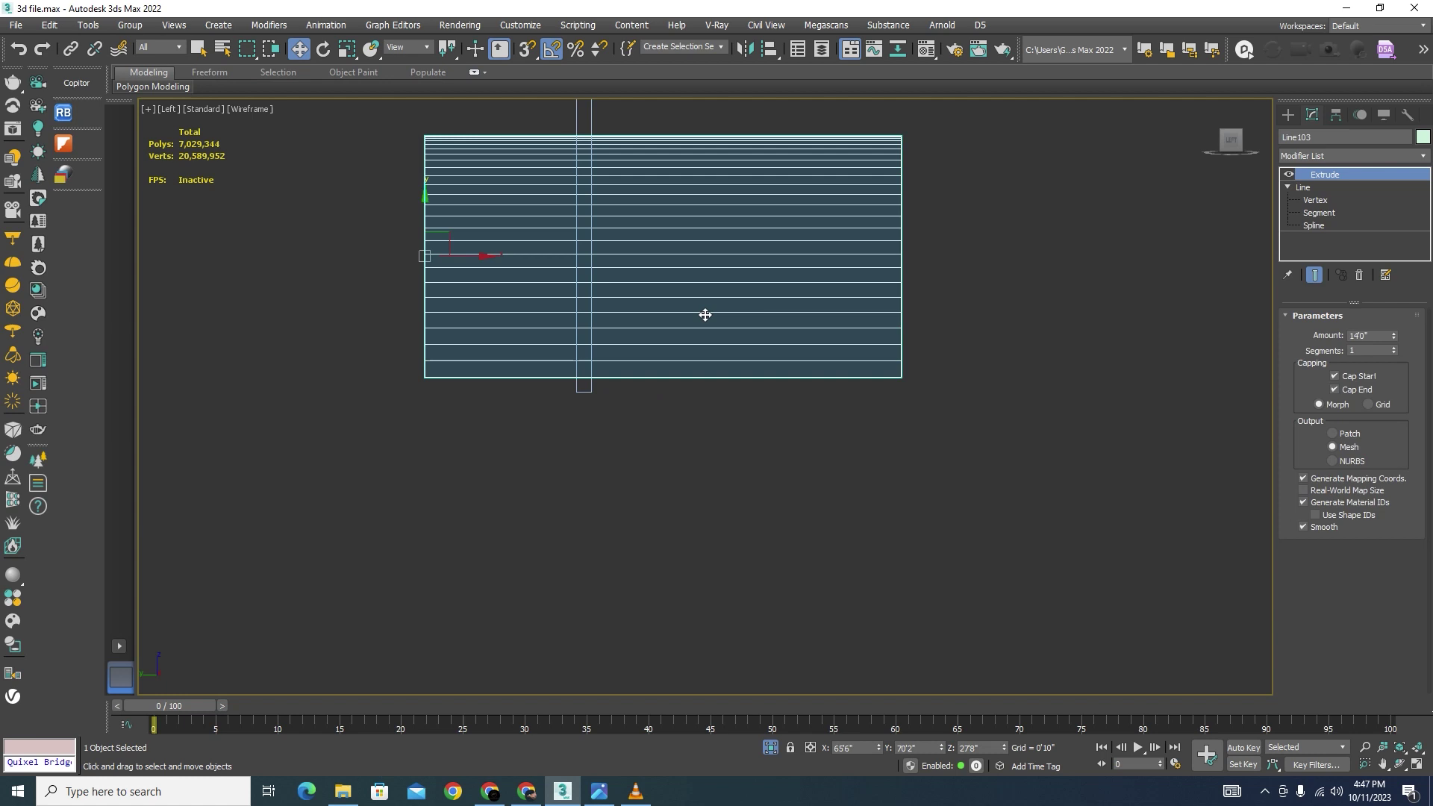
left_click(582, 389)
left_click(1313, 333)
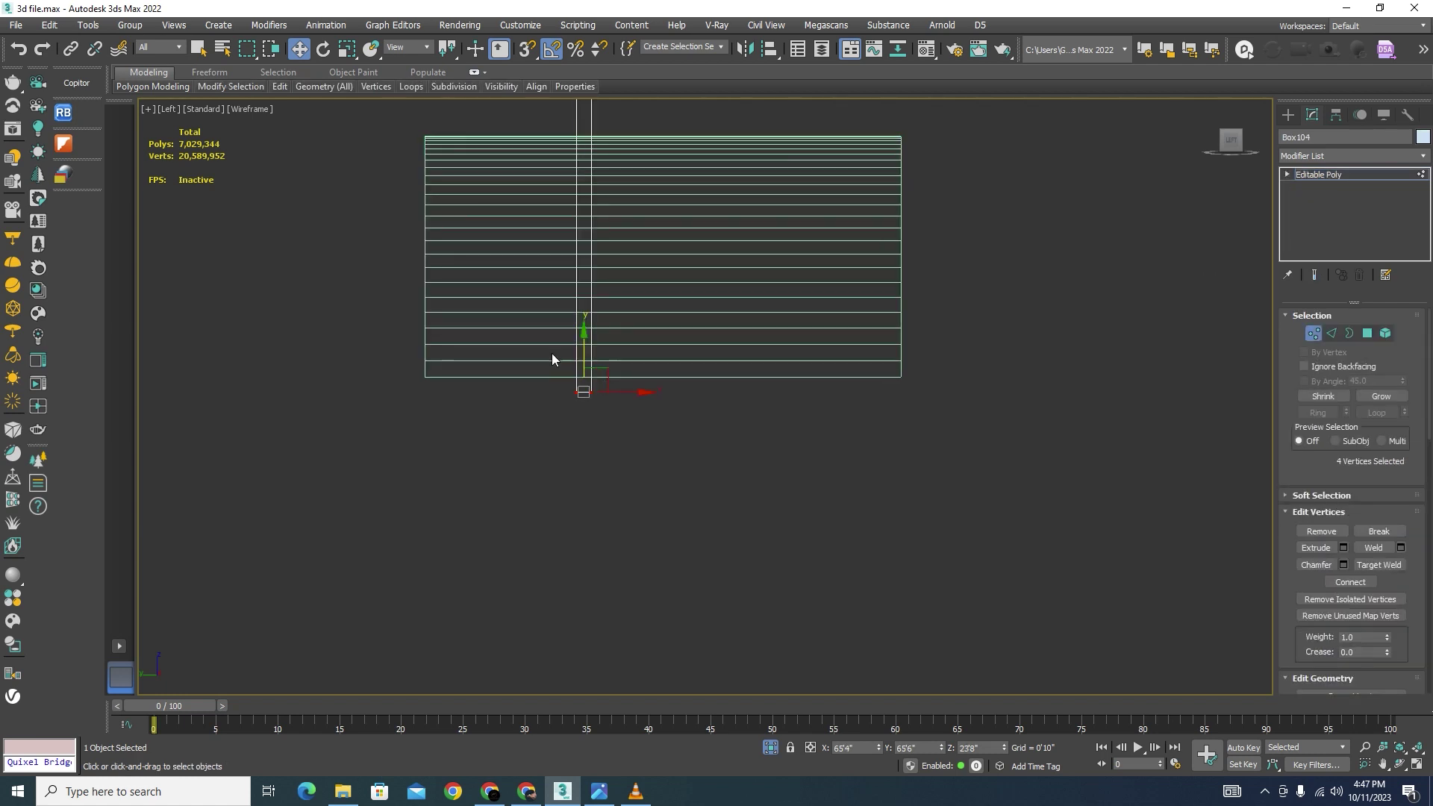
scroll(552, 355, "up", 4)
left_click_drag(758, 398, 478, 466)
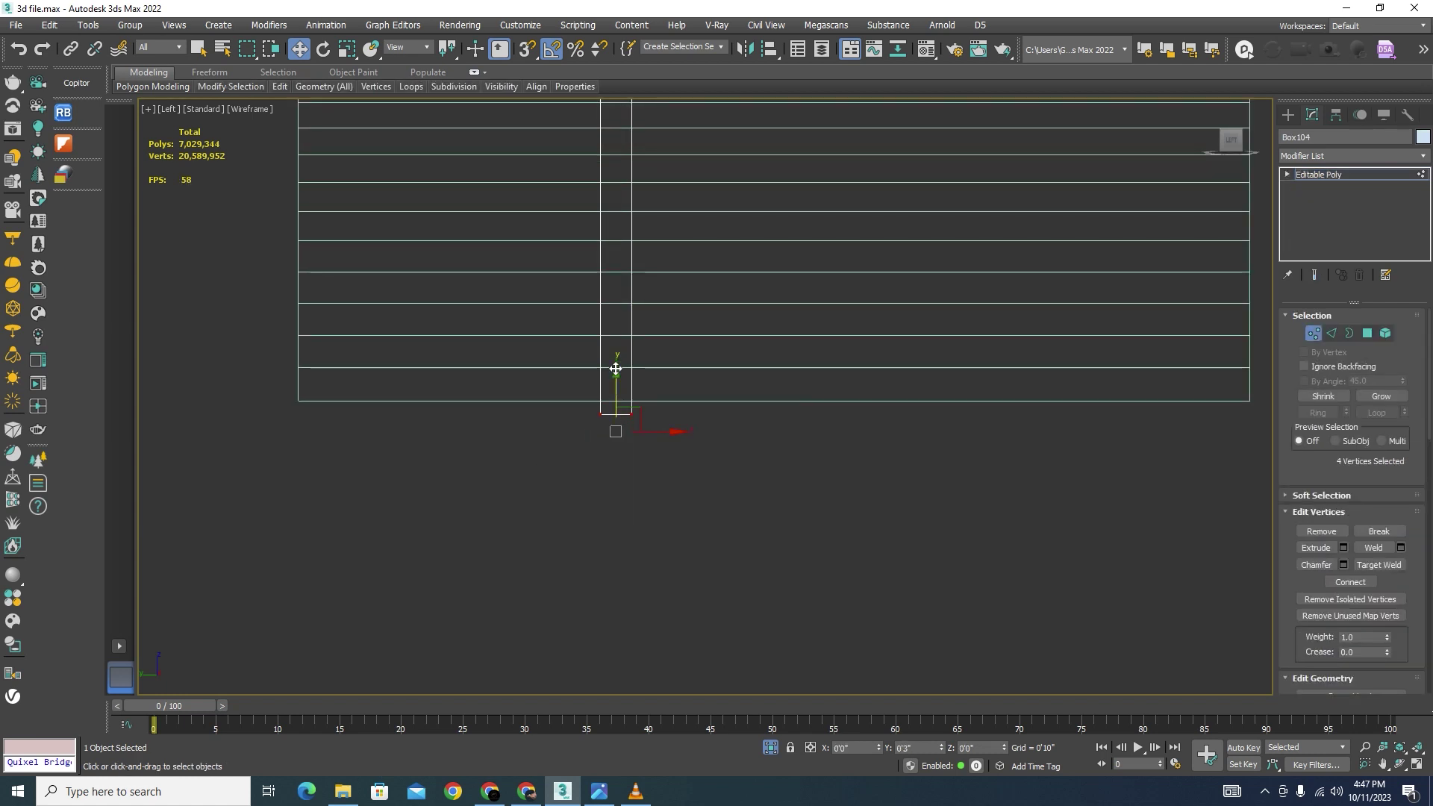
scroll(614, 354, "down", 4)
middle_click_drag(662, 409, 769, 433, "alt")
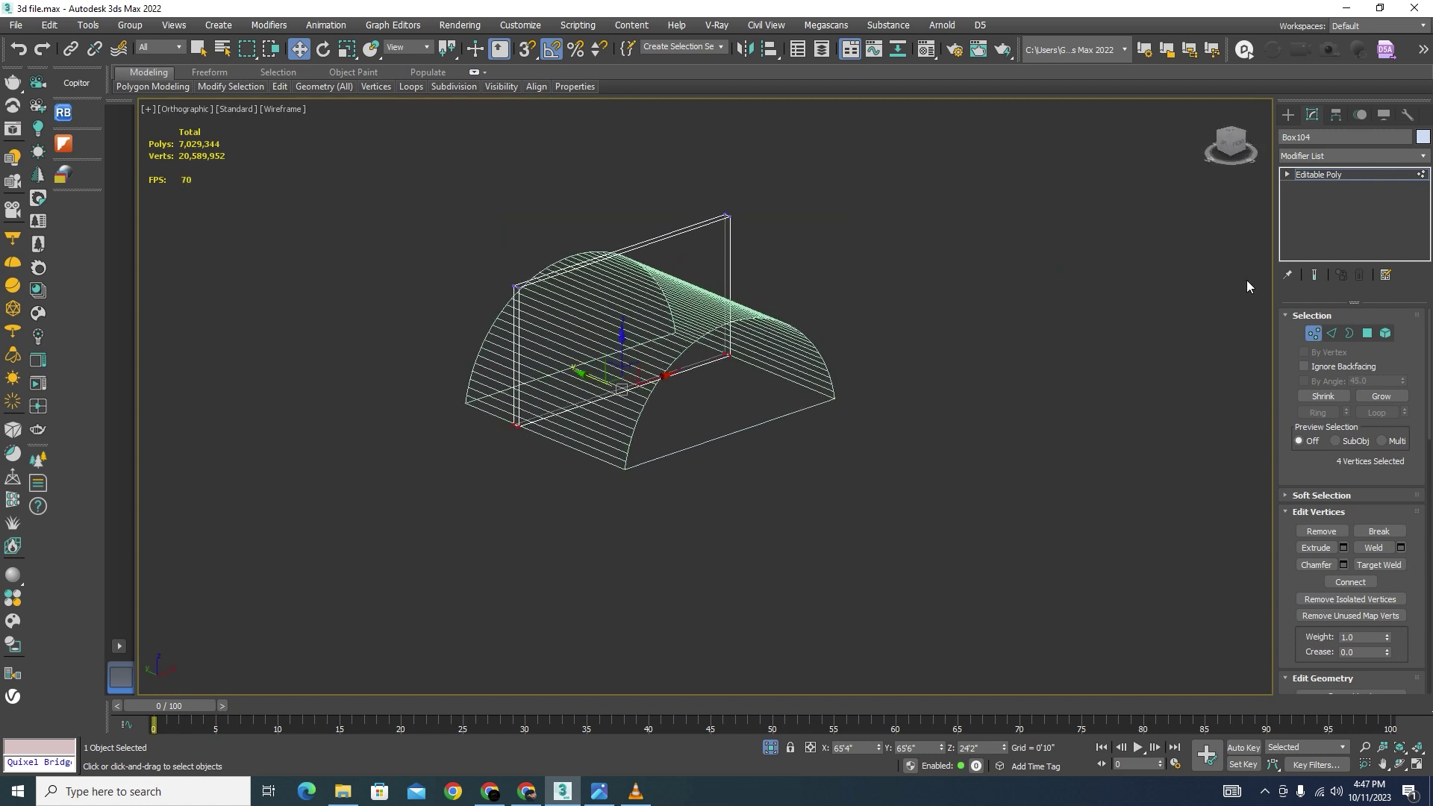
left_click(1316, 335)
Step: Subtract the semicircular solid from the wall panel with ProBoolean and exit isolation to check the arched cut on the facade
left_click(902, 423)
left_click(729, 250)
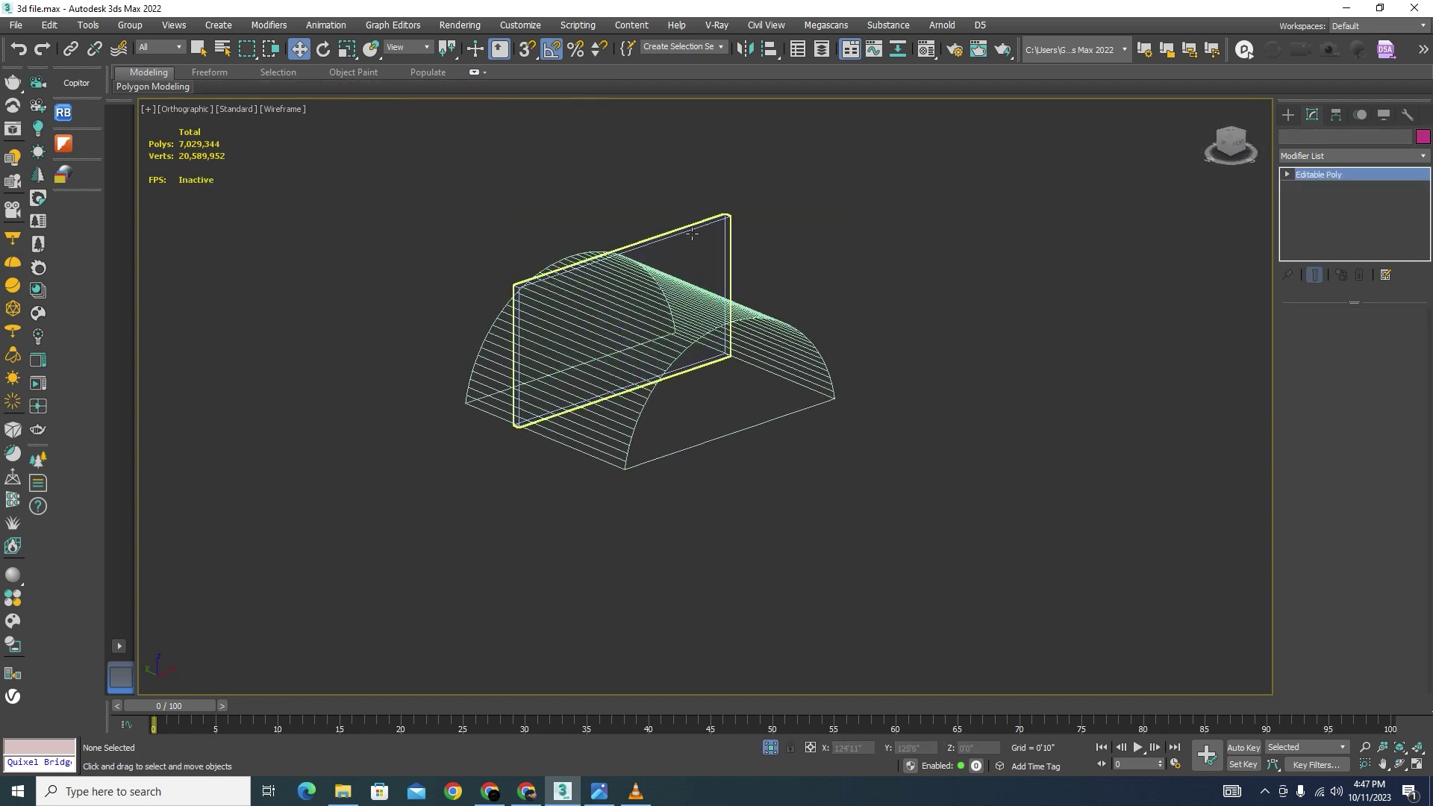
left_click(1289, 115)
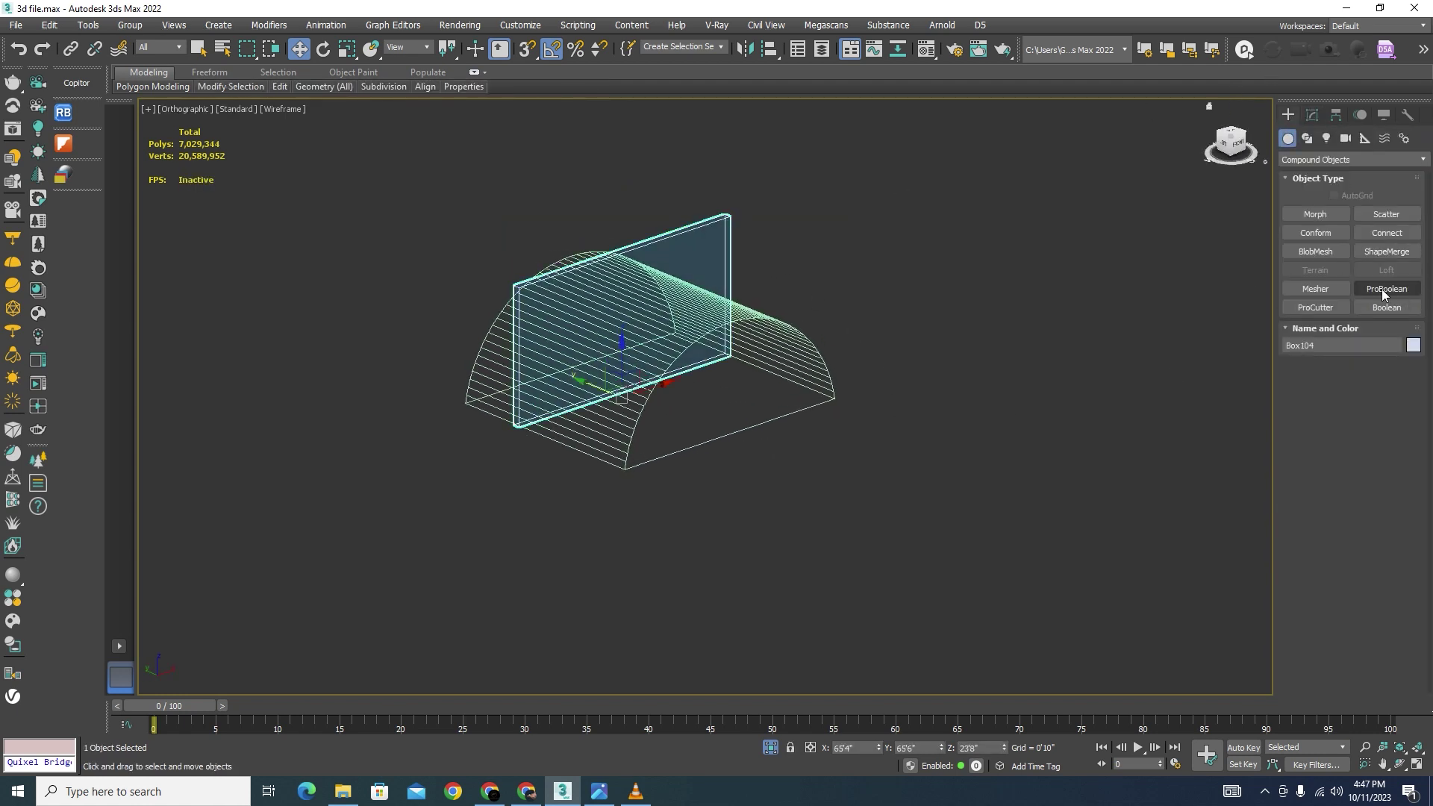
left_click(1382, 289)
left_click(1356, 382)
left_click(834, 390)
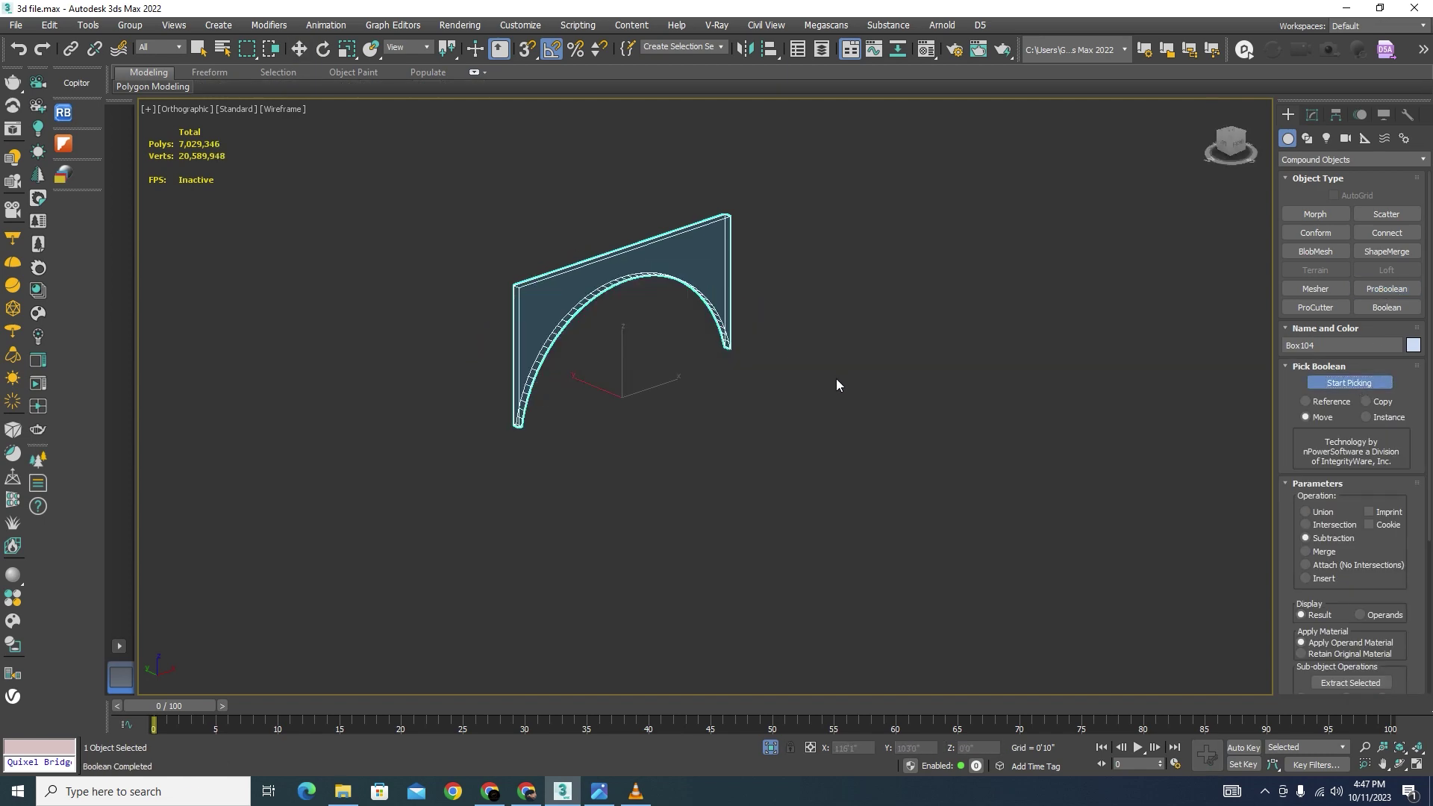
key("F3")
left_click(771, 749)
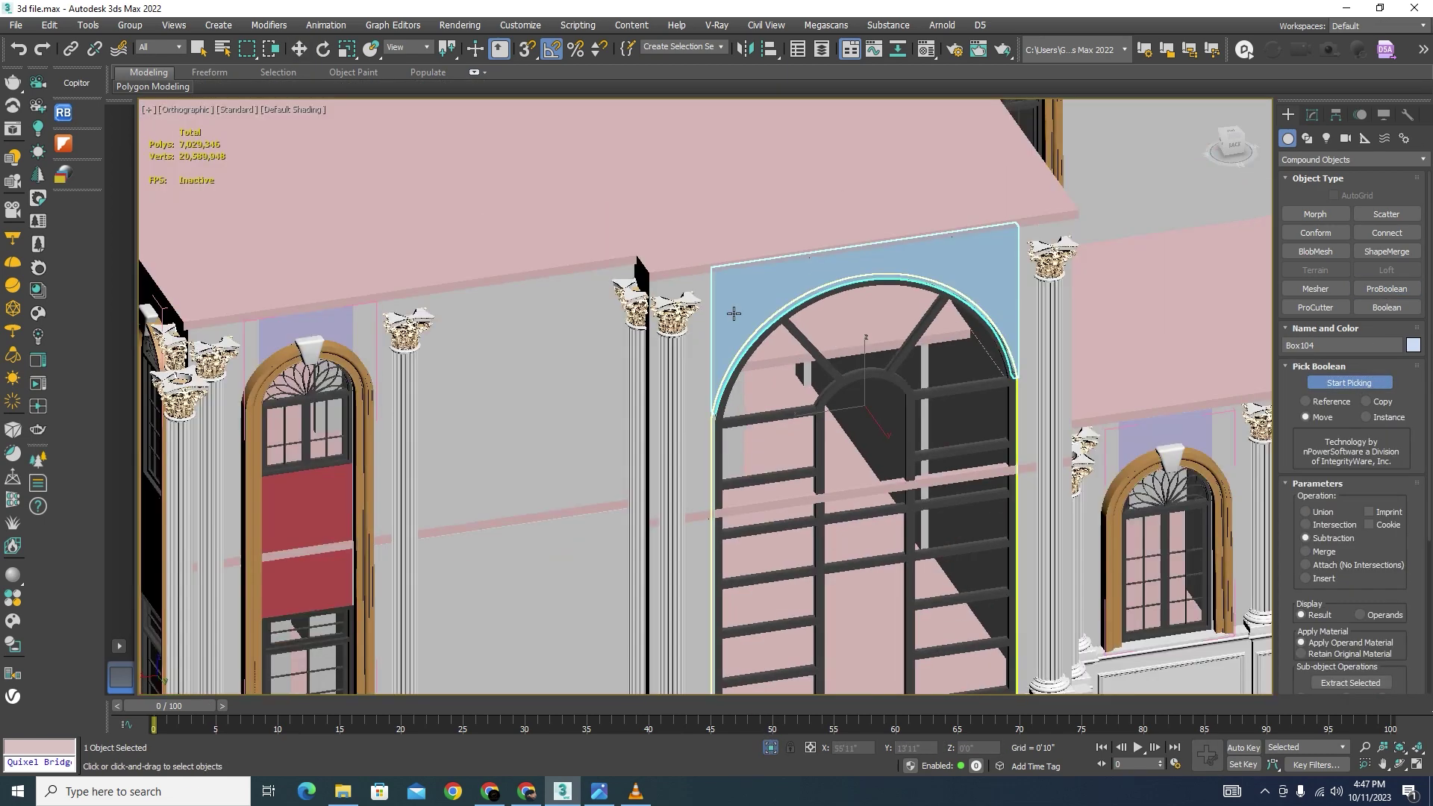
scroll(733, 313, "down", 4)
scroll(806, 301, "up", 7)
scroll(803, 297, "down", 5)
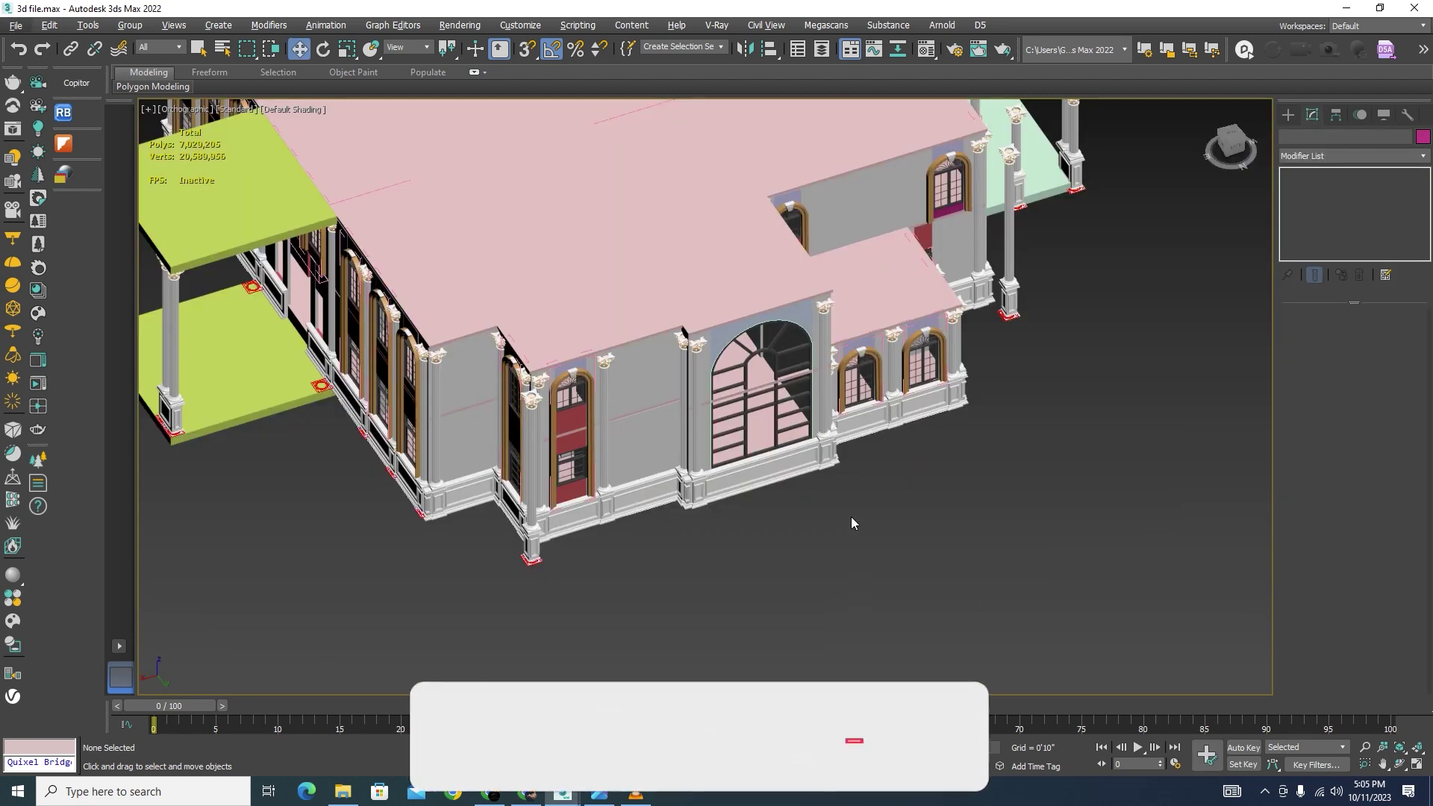
Step: Select the arched line hidden along the outer edge of the large window's frame
scroll(851, 517, "up", 5)
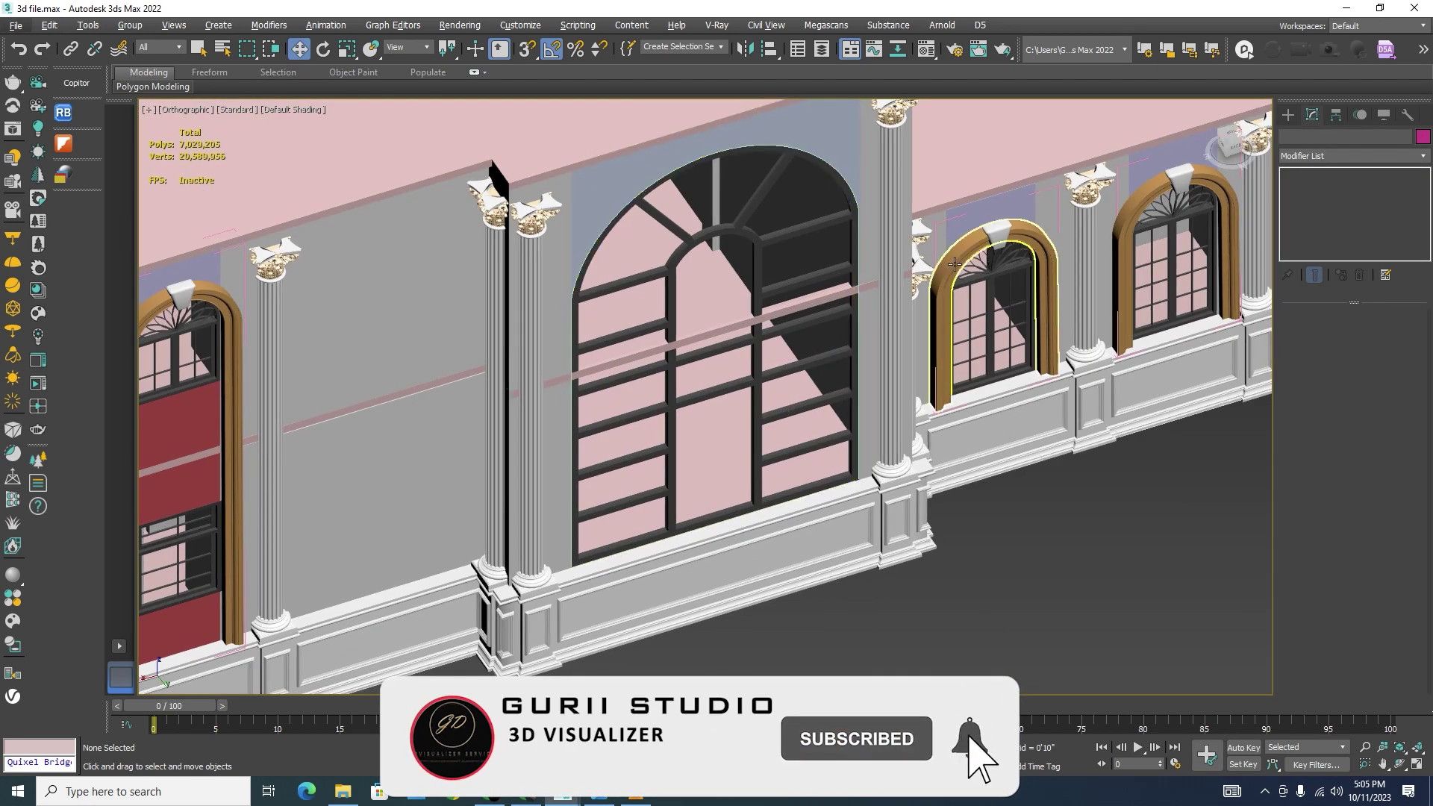
left_click(861, 210)
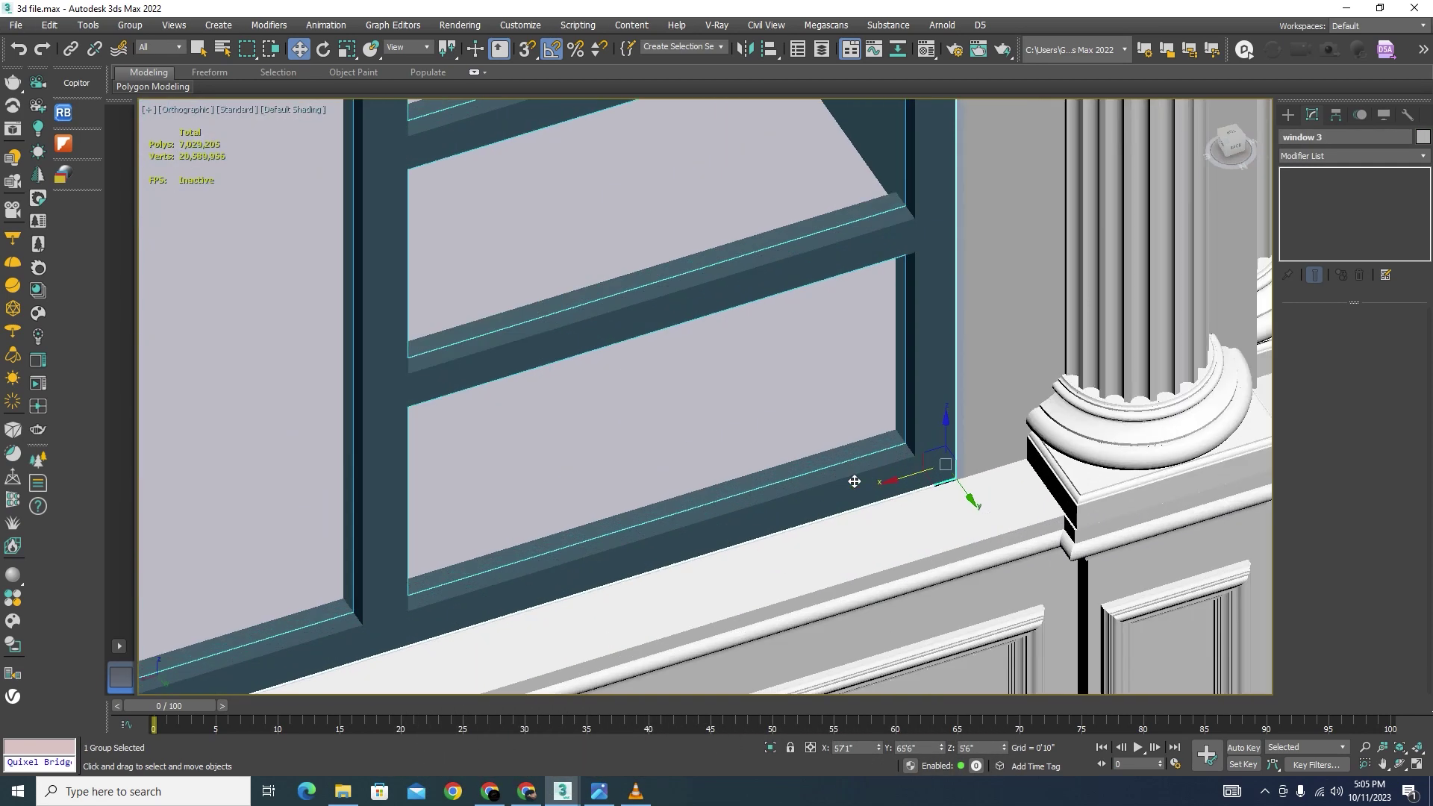
scroll(854, 480, "up", 5)
scroll(966, 496, "up", 5)
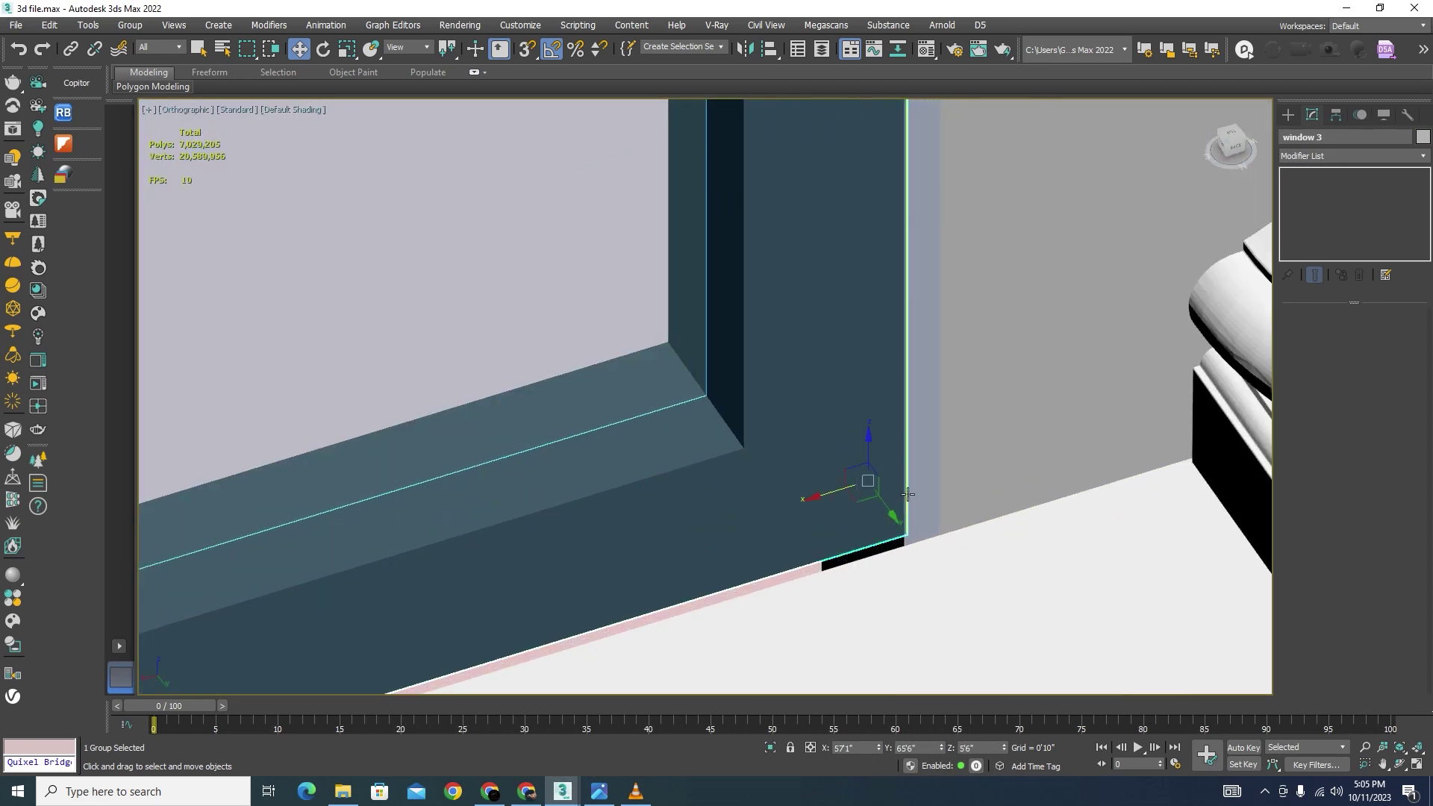
key("F3")
scroll(910, 538, "up", 4)
left_click(933, 509)
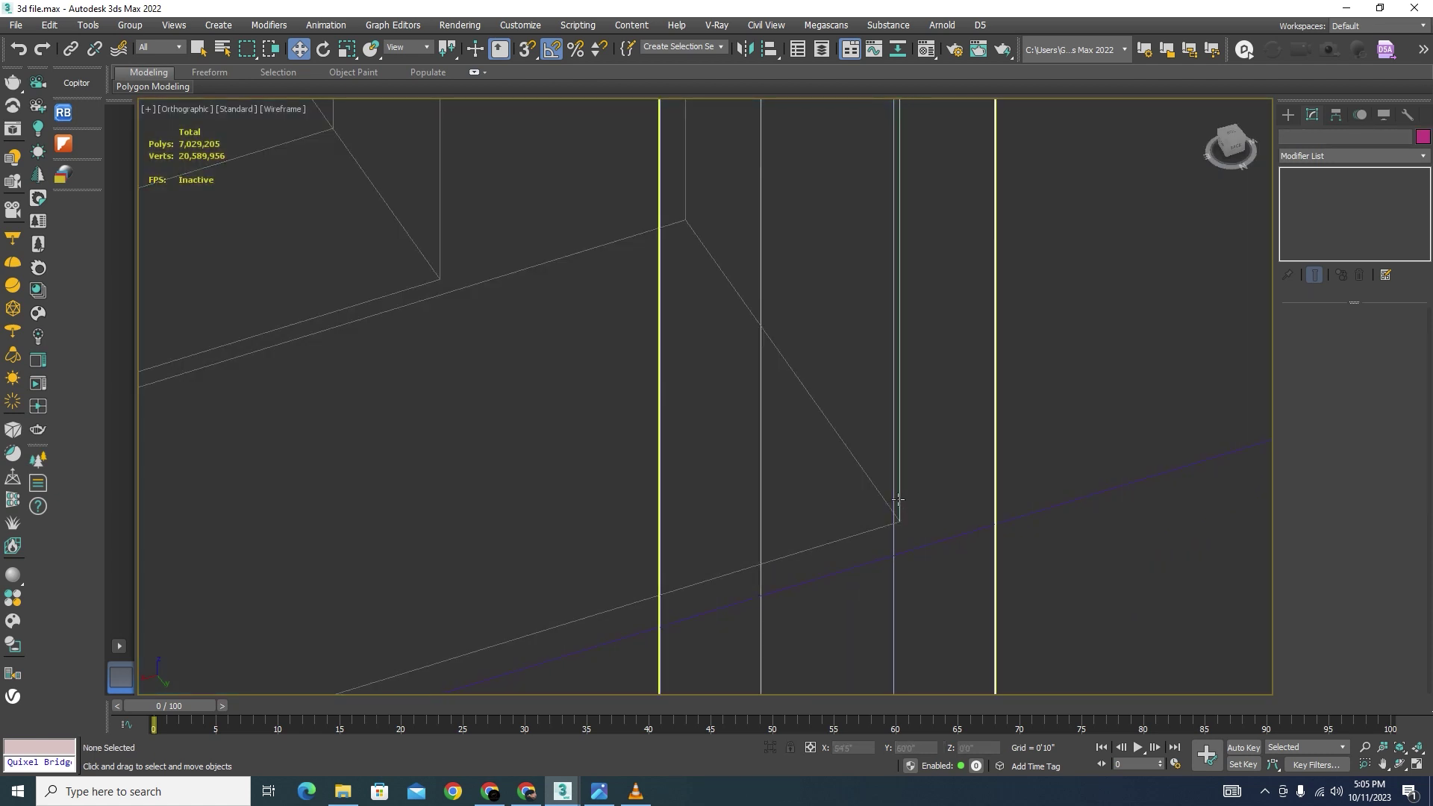
key("F3")
scroll(905, 516, "up", 3)
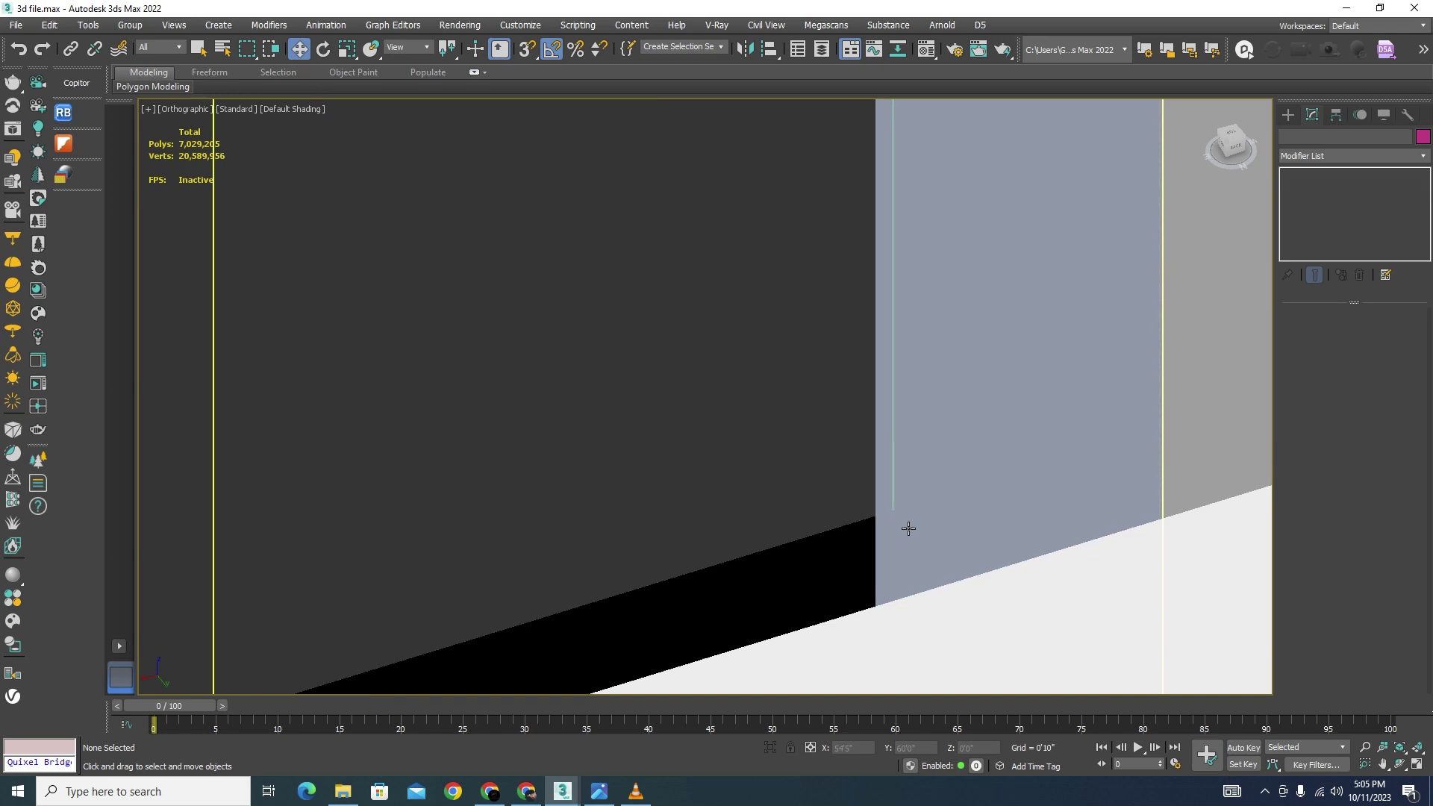
left_click(879, 486)
Step: Add the villa's walls and a small window's brown arch moulding to the selected arched line, and isolate them
scroll(879, 487, "down", 6)
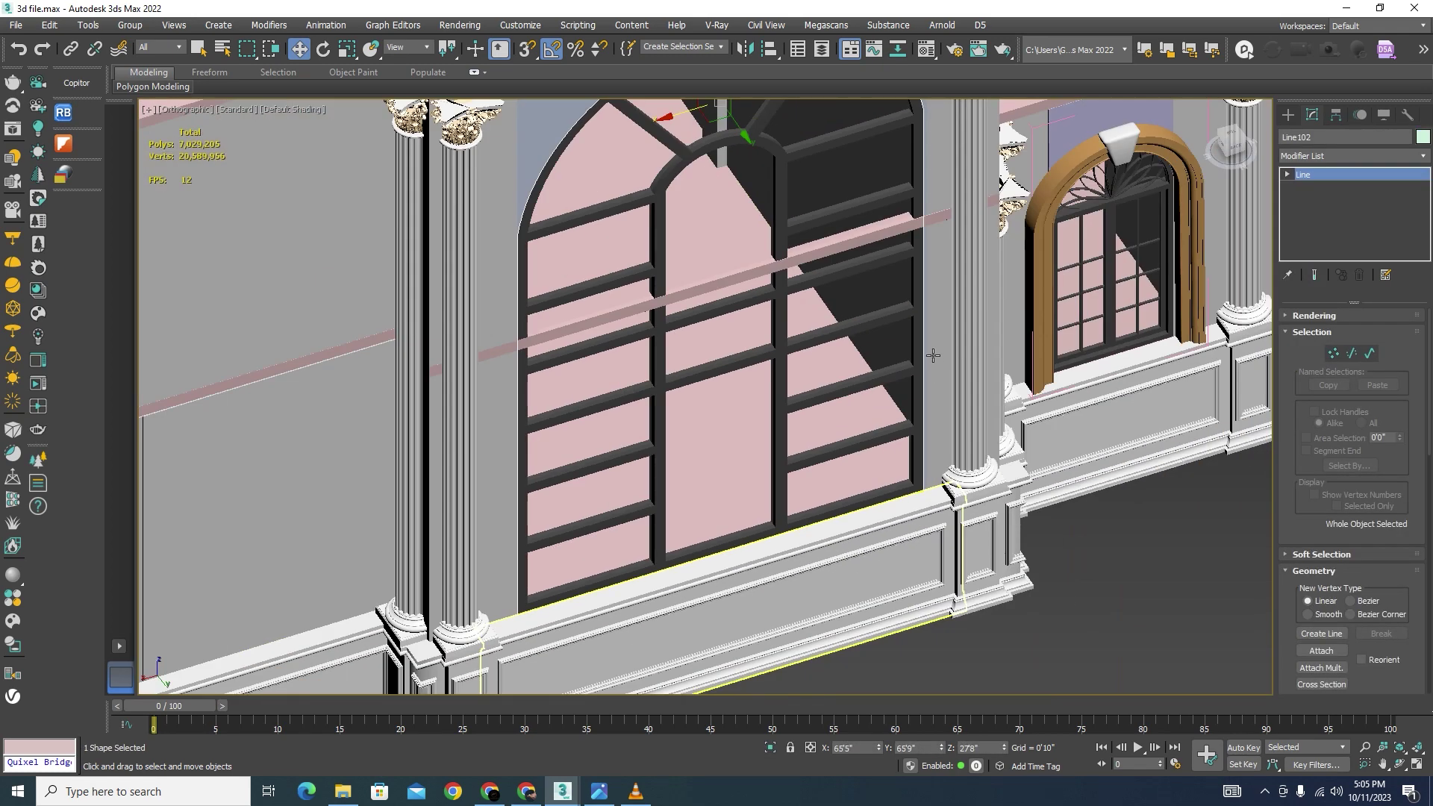
left_click(933, 356)
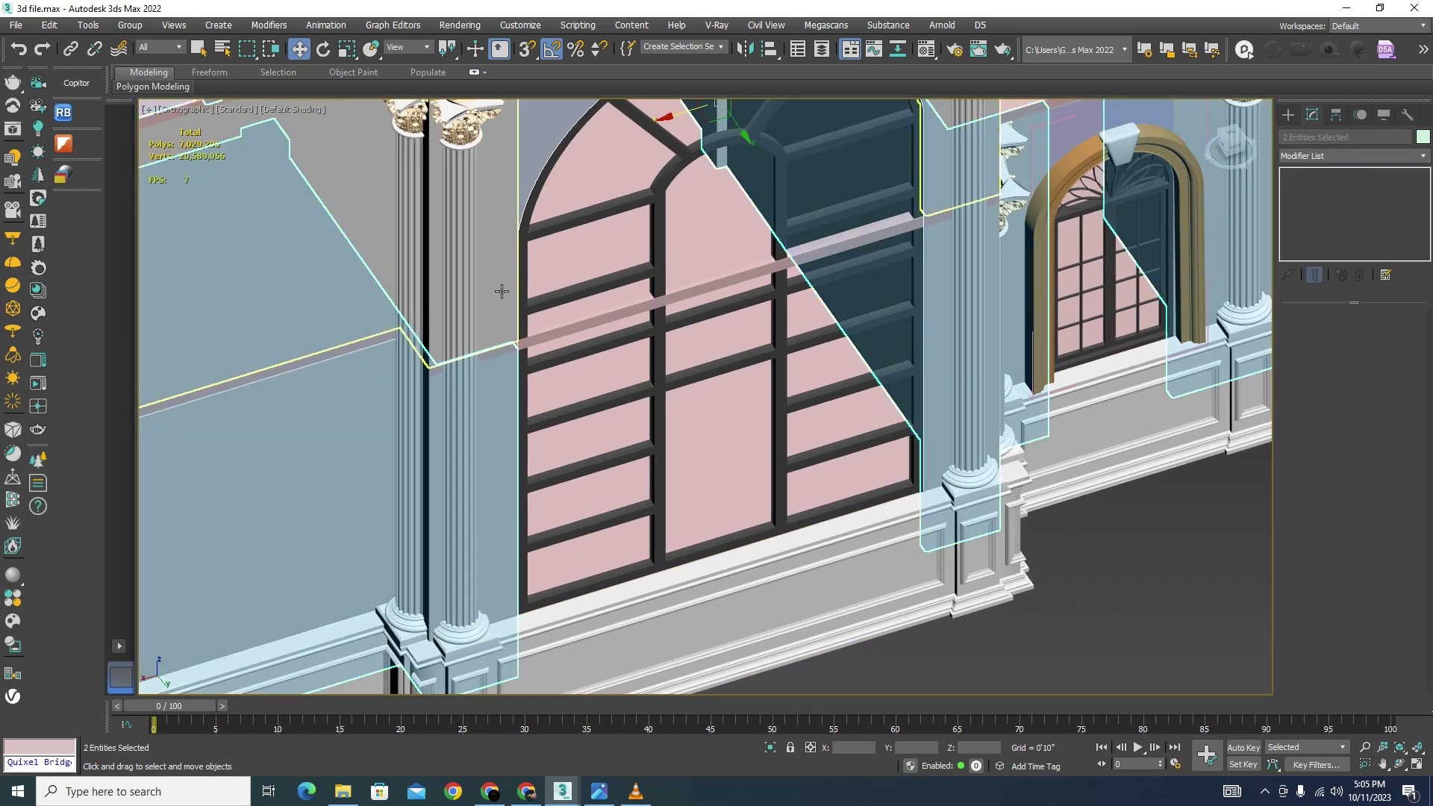
scroll(725, 509, "down", 10)
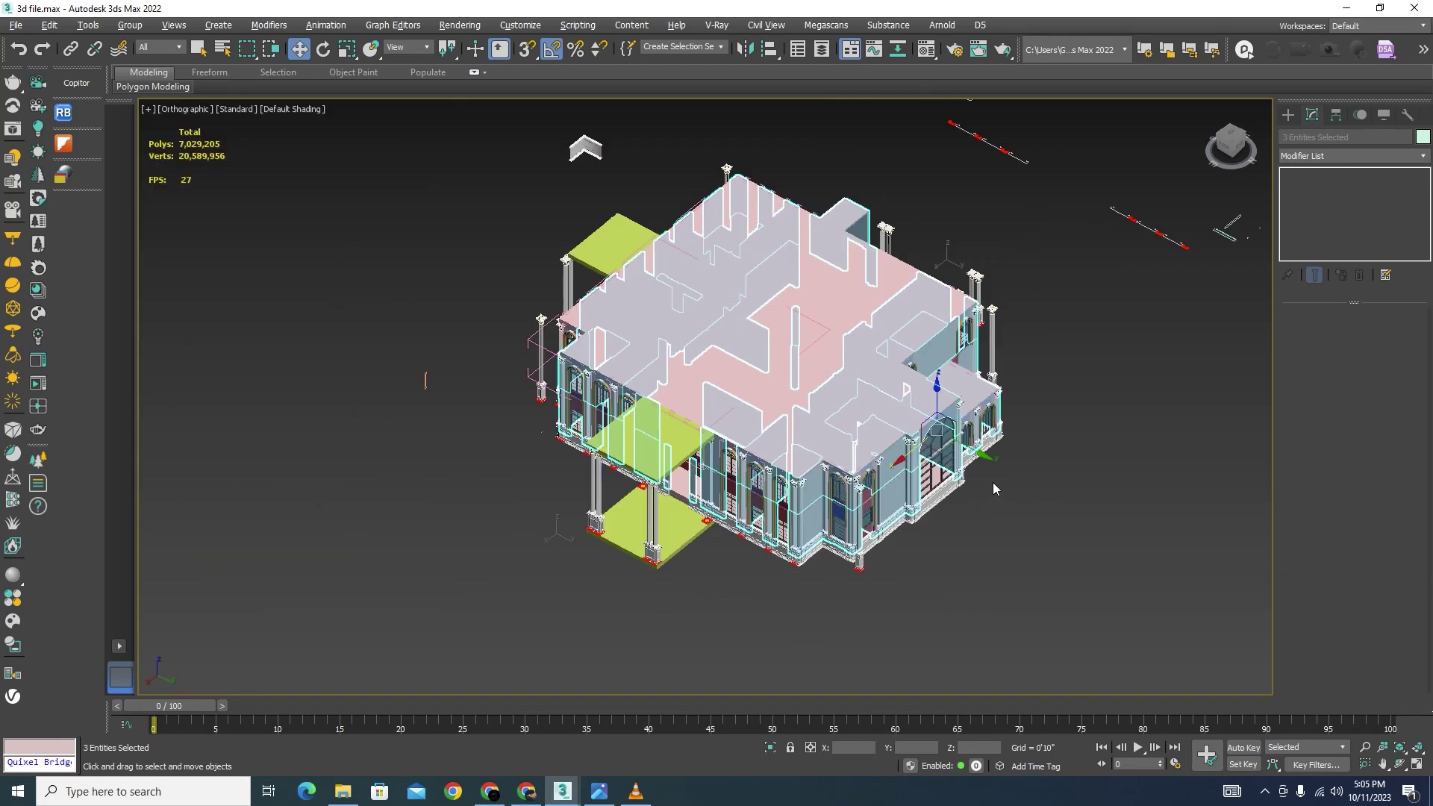
scroll(563, 358, "up", 10)
left_click(707, 348, "ctrl")
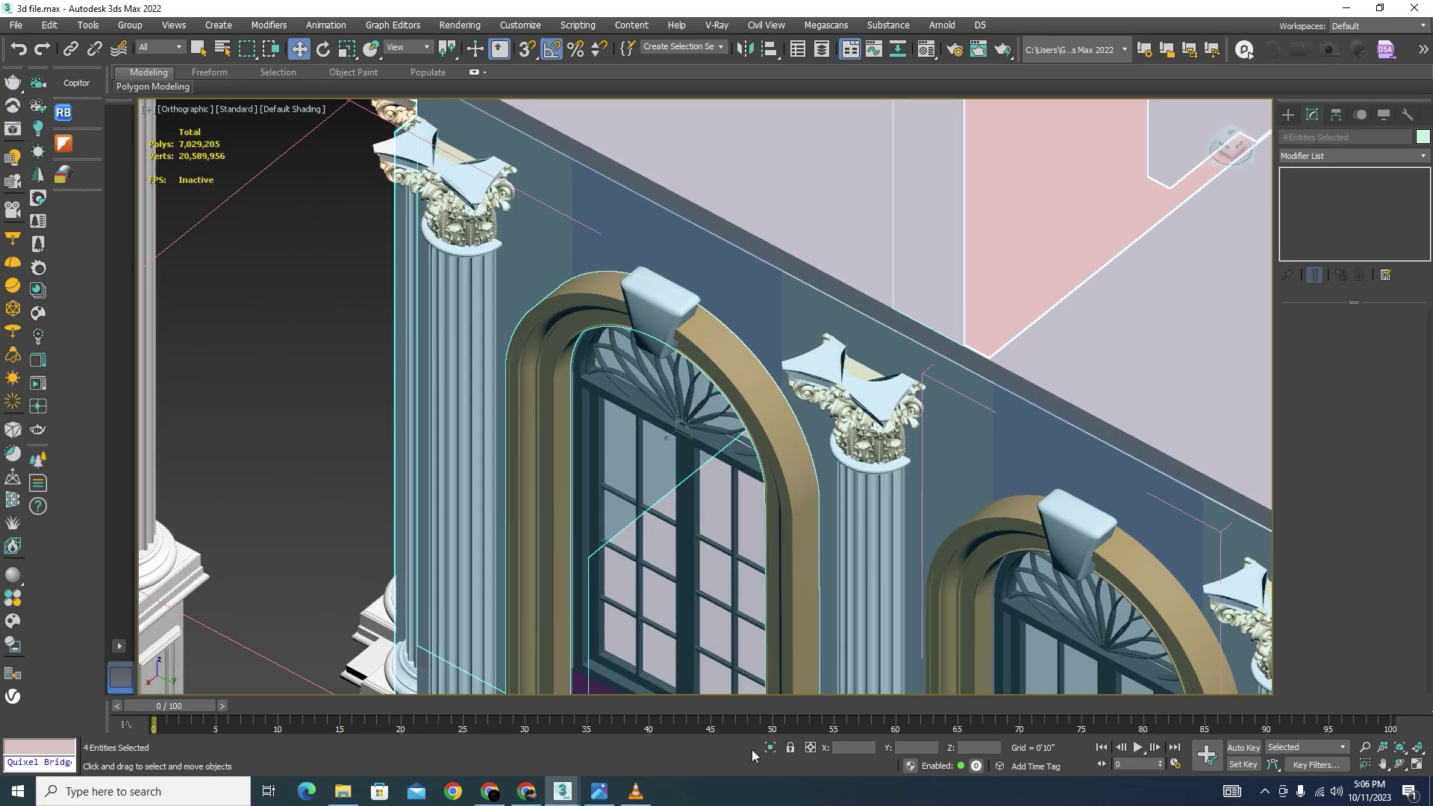
left_click(770, 748)
left_click(1093, 588)
Step: Copy the Sweep modifier from the small window's brown arch moulding
scroll(442, 512, "up", 5)
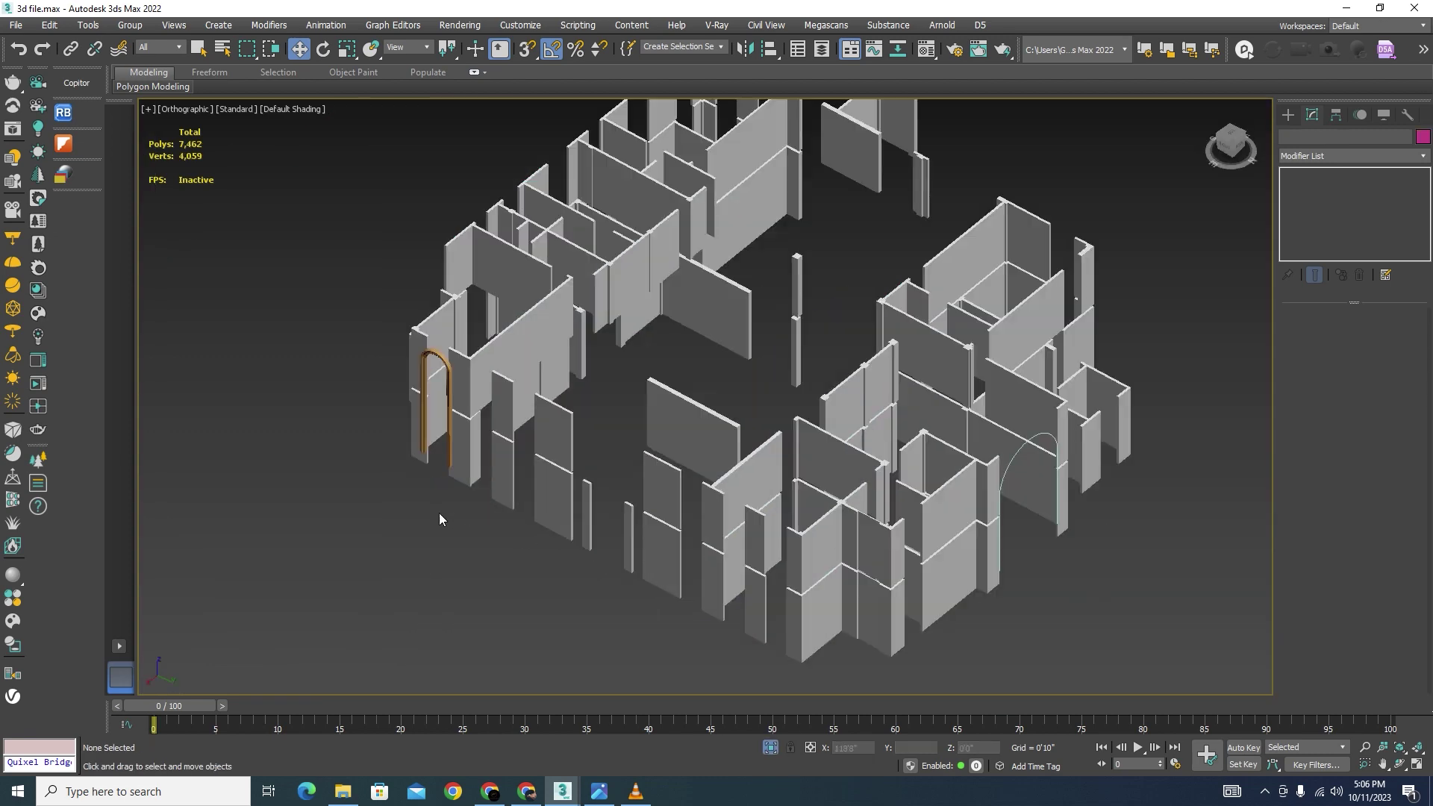
left_click(474, 377)
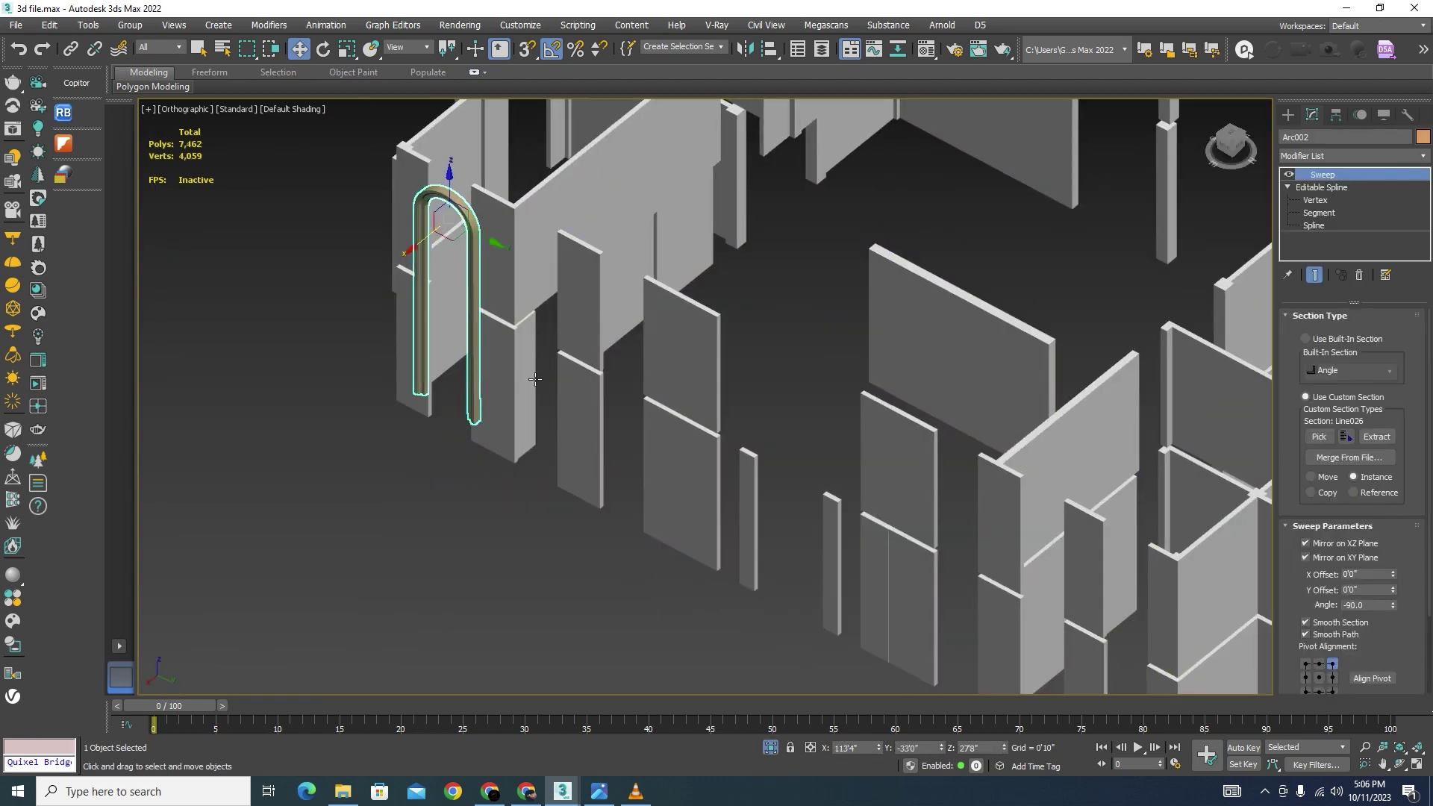
right_click(1333, 177)
left_click(1288, 237)
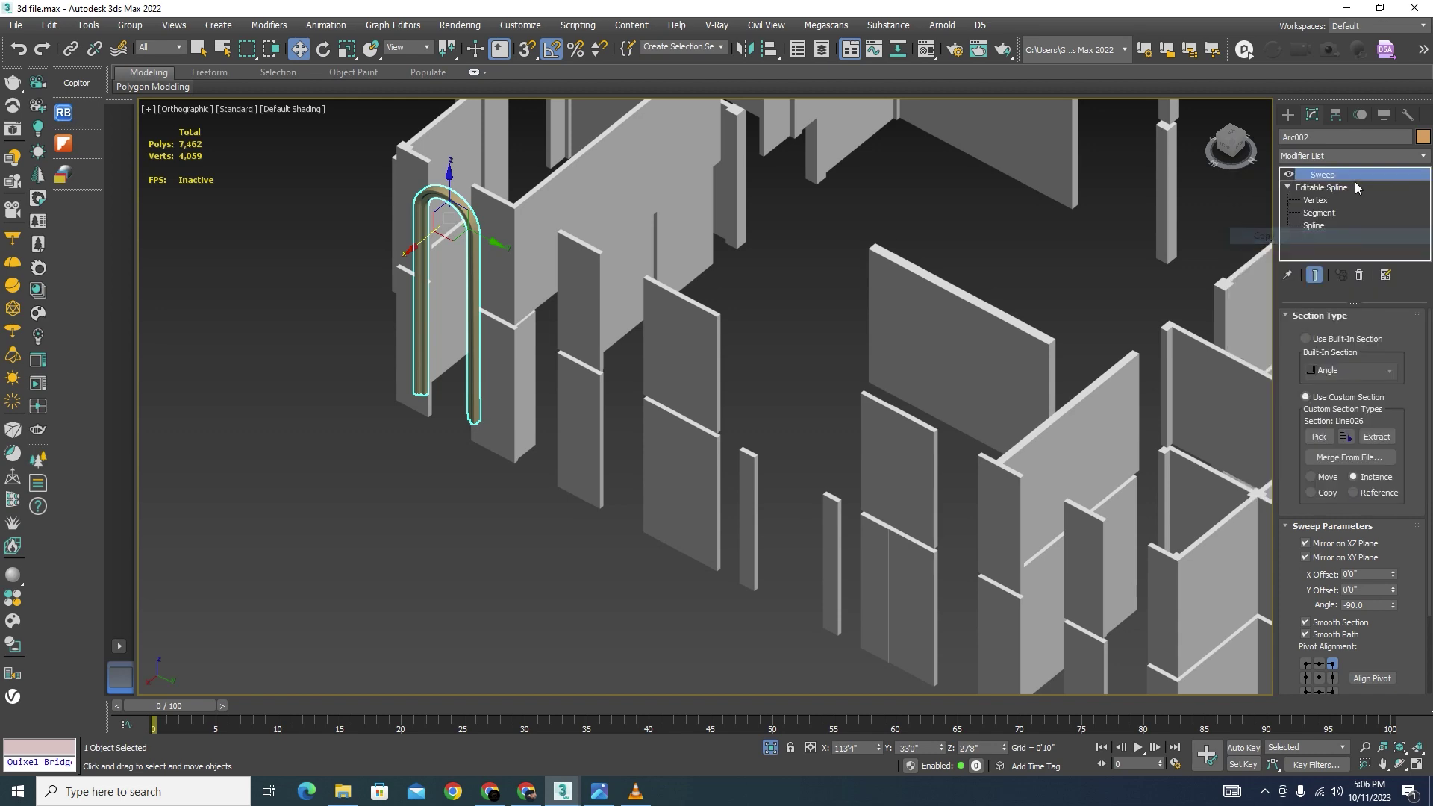
Step: Paste the copied Sweep modifier onto the large window's arched line
scroll(359, 334, "down", 9)
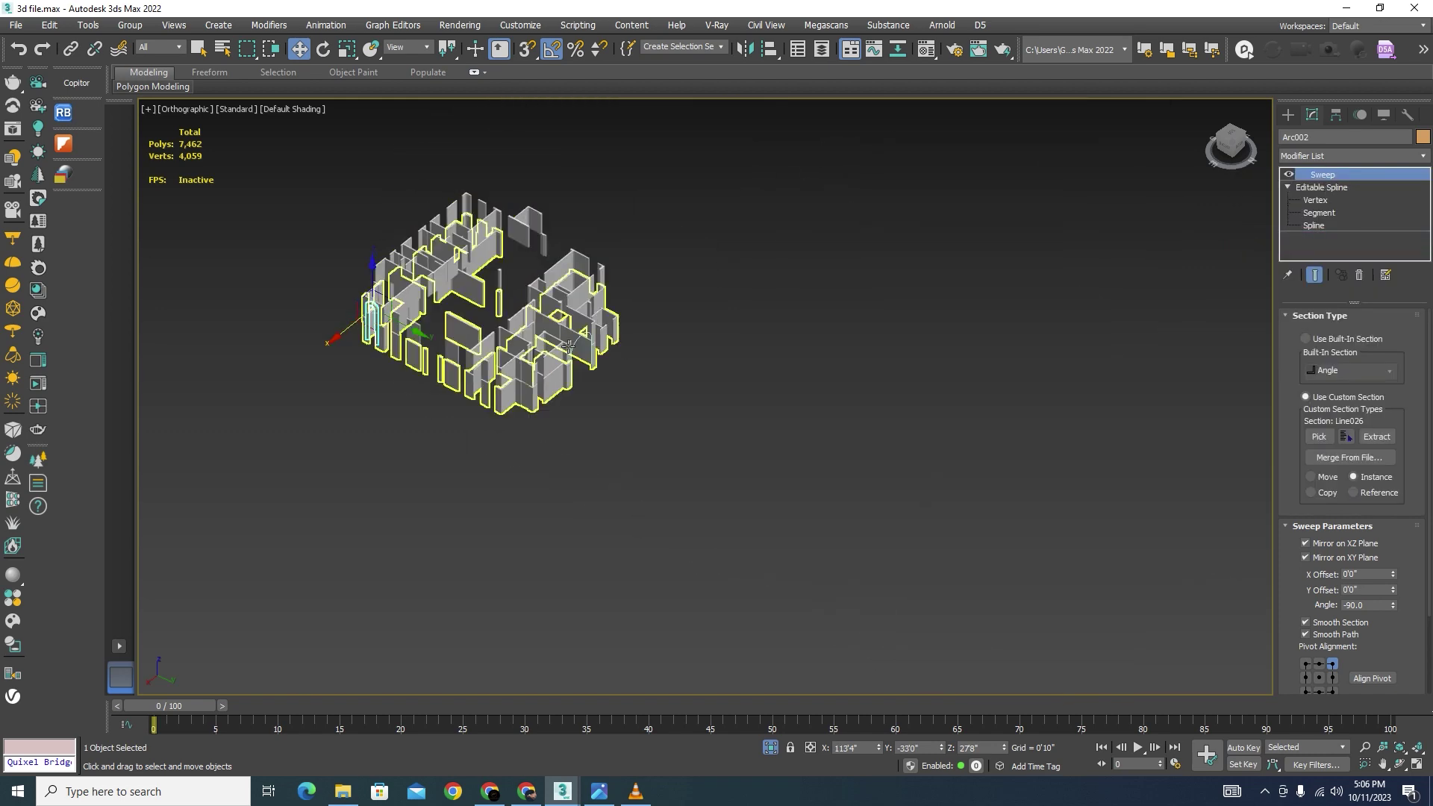
scroll(635, 331, "up", 11)
left_click(625, 308)
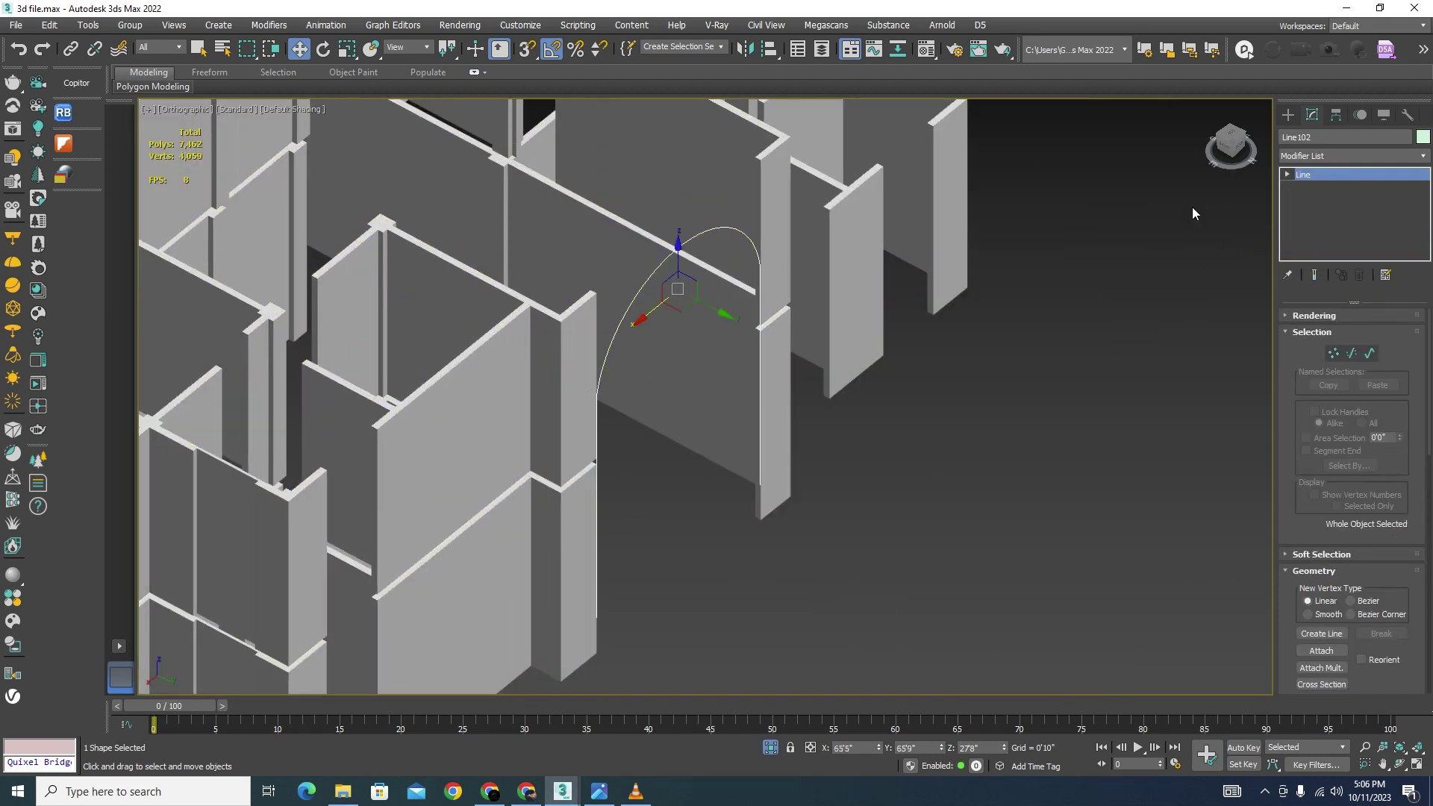
right_click(1320, 175)
left_click(1331, 185)
scroll(753, 354, "down", 8)
left_click(941, 234)
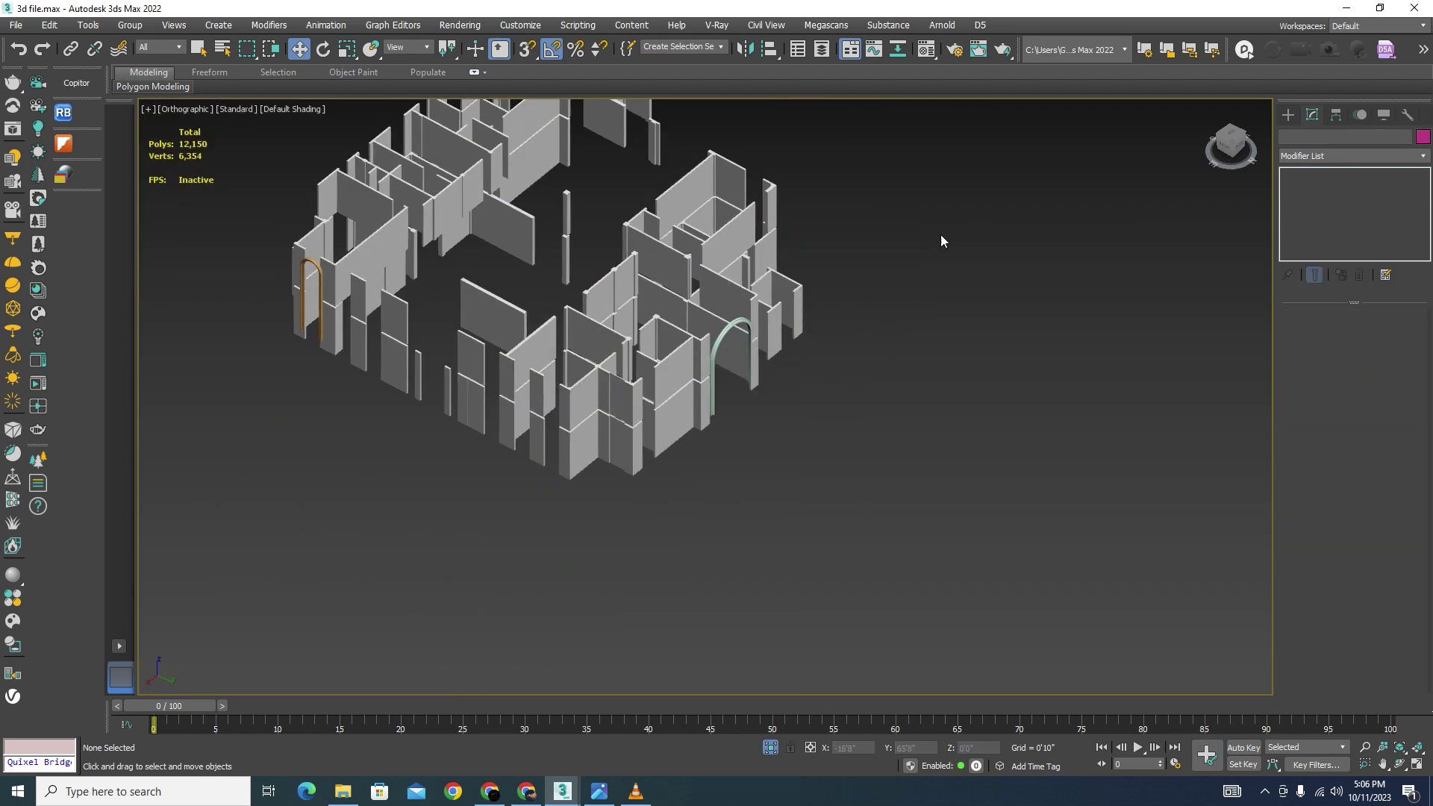
Step: Re-isolate all the isolated objects together with the brown arch moulding of the small window next to the large arched window
scroll(808, 401, "down", 6)
left_click_drag(337, 562, 337, 561)
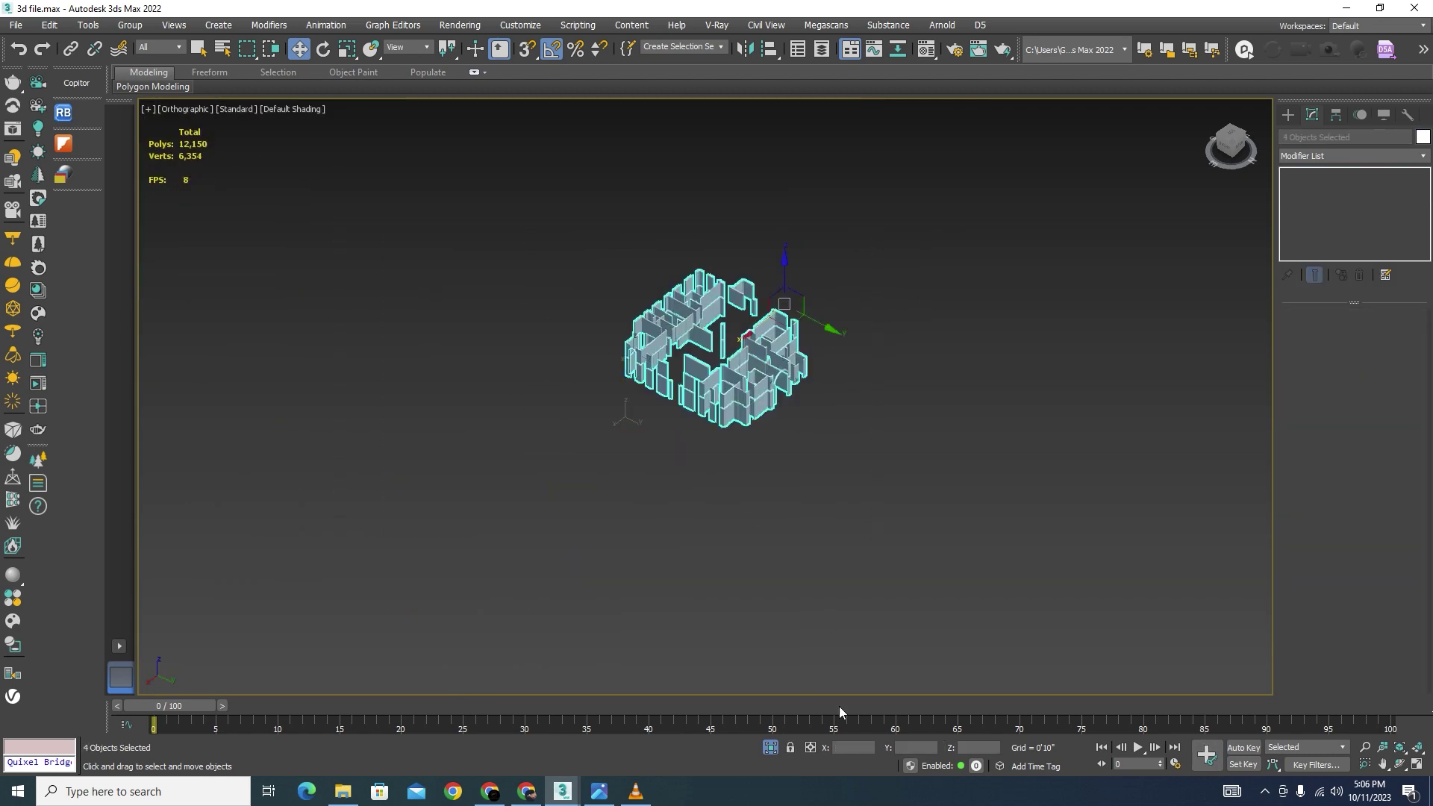
left_click(770, 747)
scroll(854, 363, "down", 6)
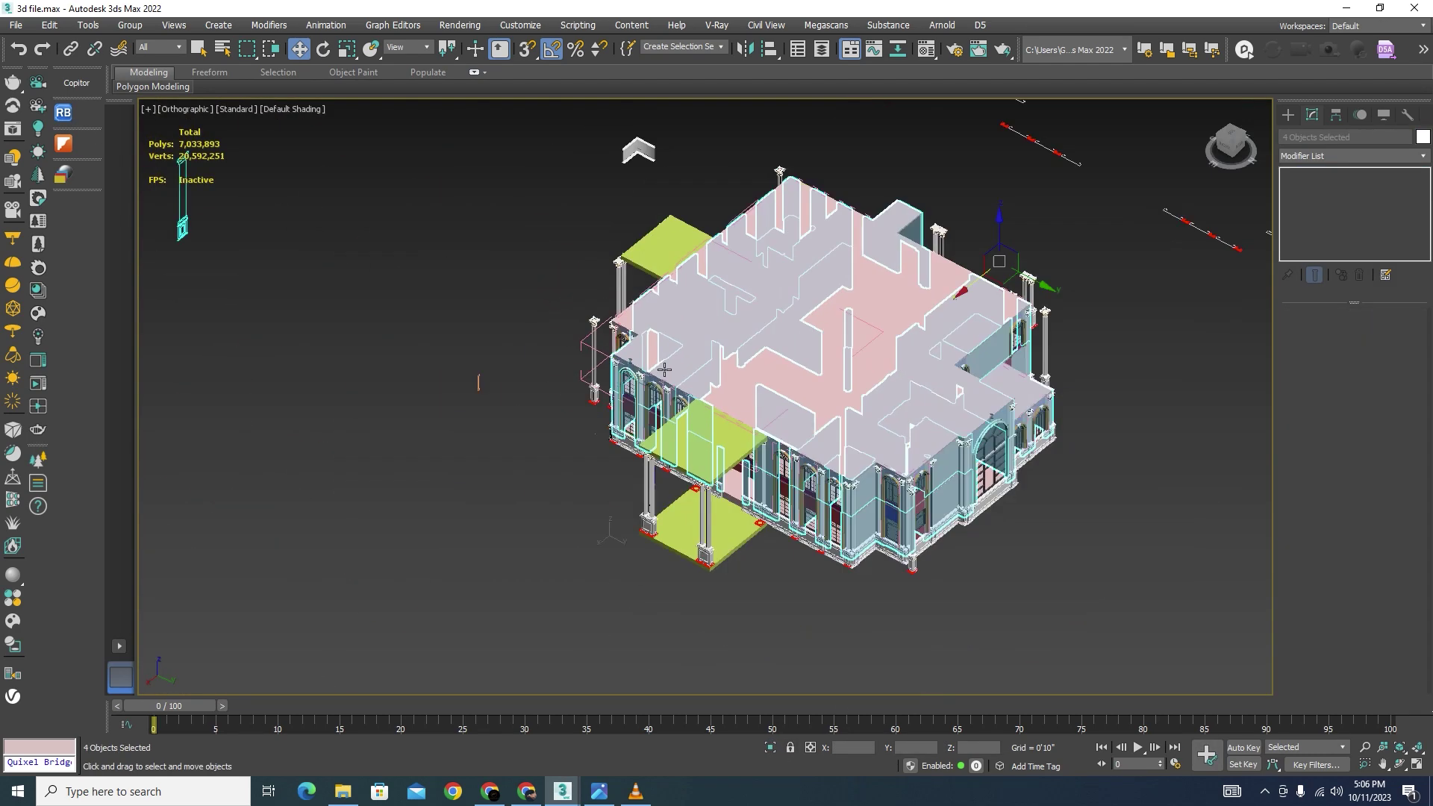
middle_click_drag(1086, 489, 1050, 488, "alt")
scroll(997, 491, "up", 6)
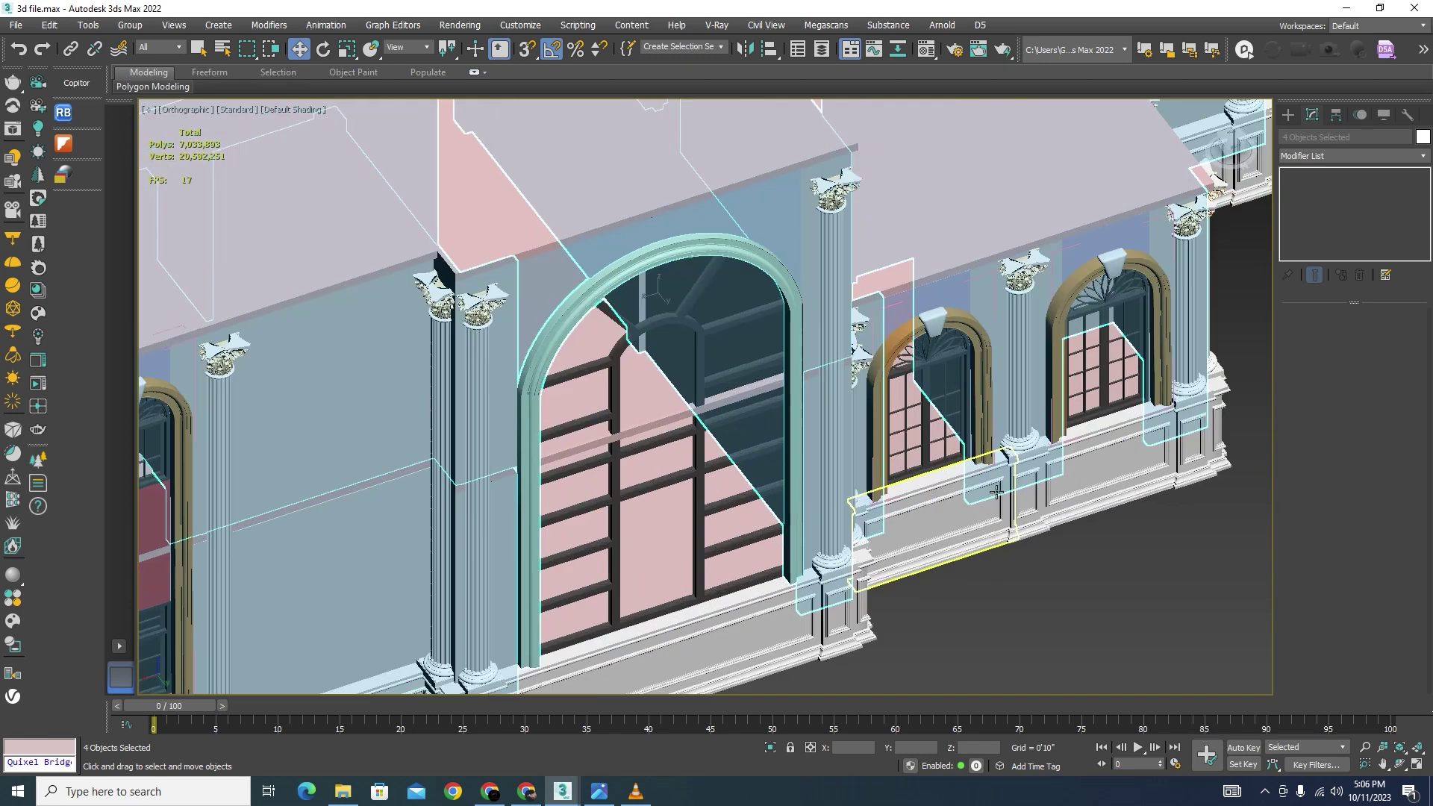
left_click(987, 423, "ctrl")
left_click(770, 747)
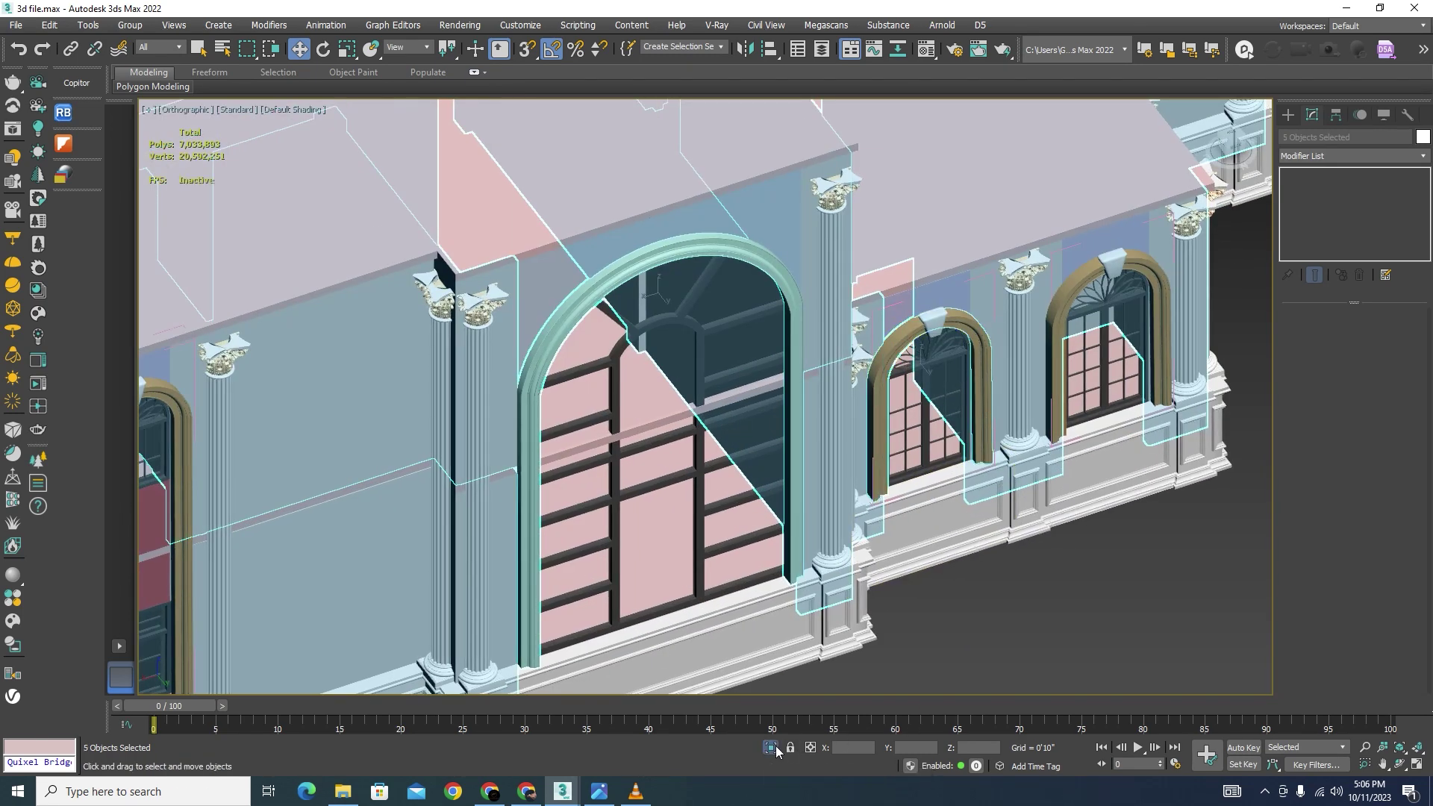
left_click(875, 598)
Step: Set the Sweep angle of the large window's arch moulding to 0
scroll(762, 550, "up", 8)
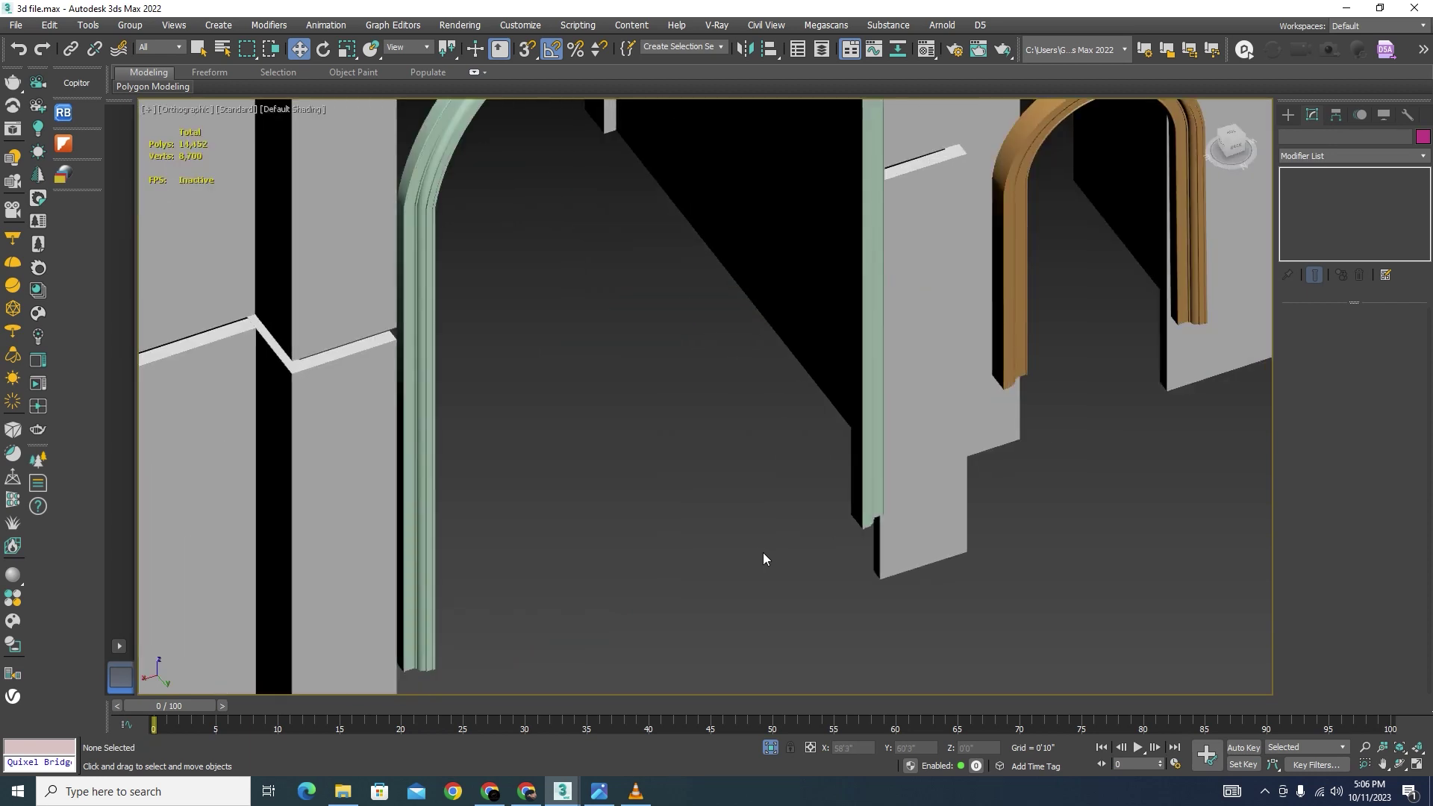
left_click(871, 489)
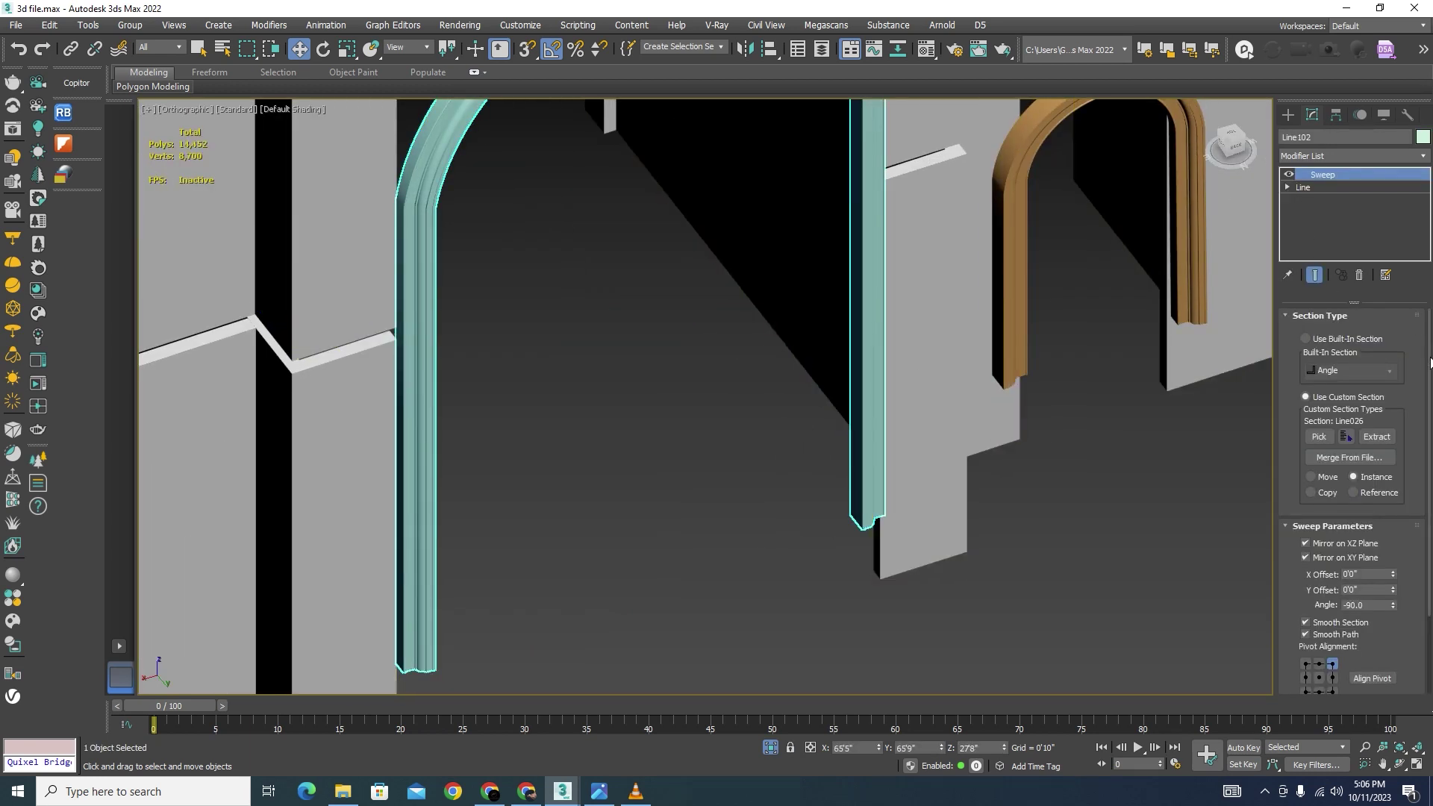
scroll(1430, 362, "down", 3)
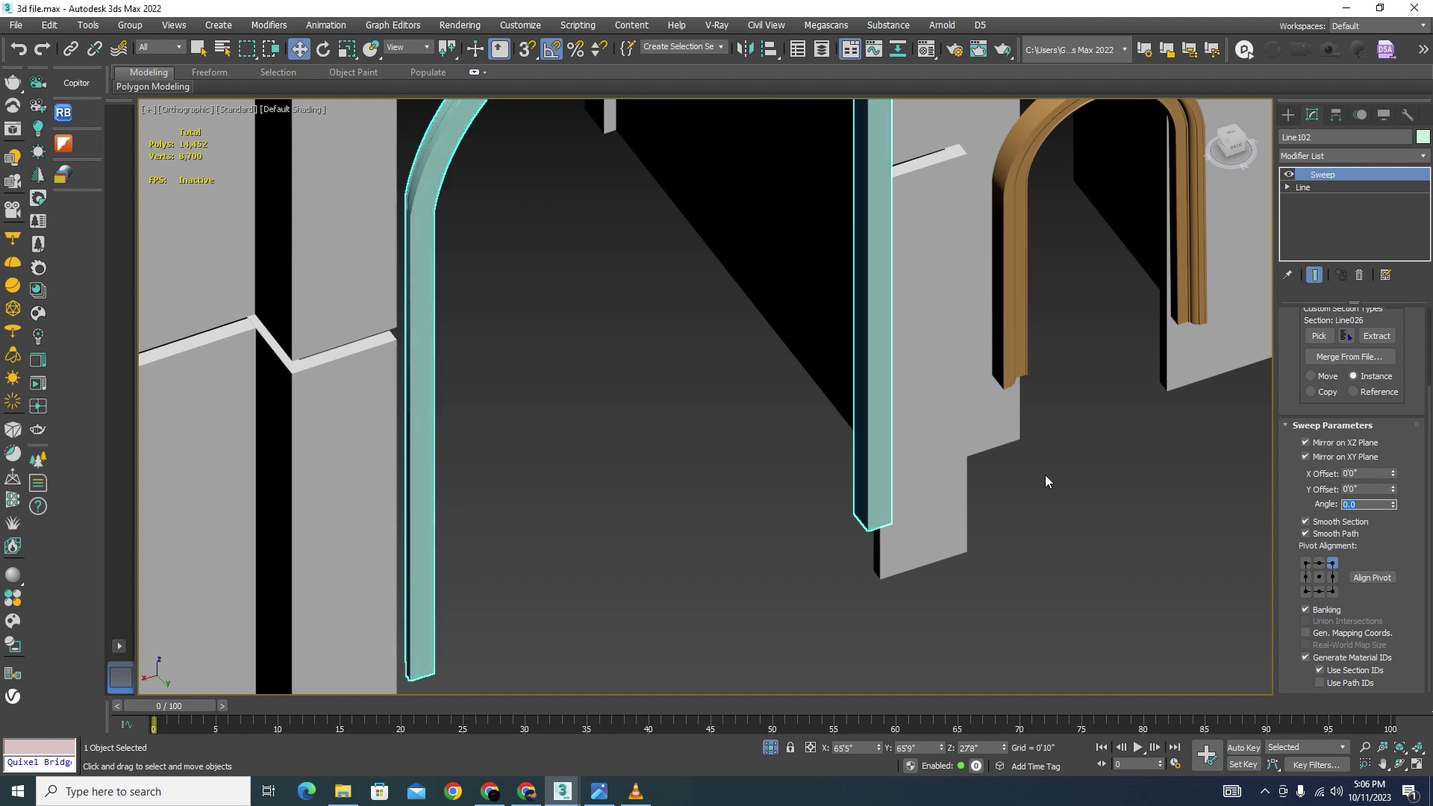
Step: Turn off Mirror on XZ Plane and Mirror on XY Plane in the Sweep of the large window's arch moulding
scroll(639, 337, "down", 5)
middle_click_drag(672, 411, 679, 432, "alt")
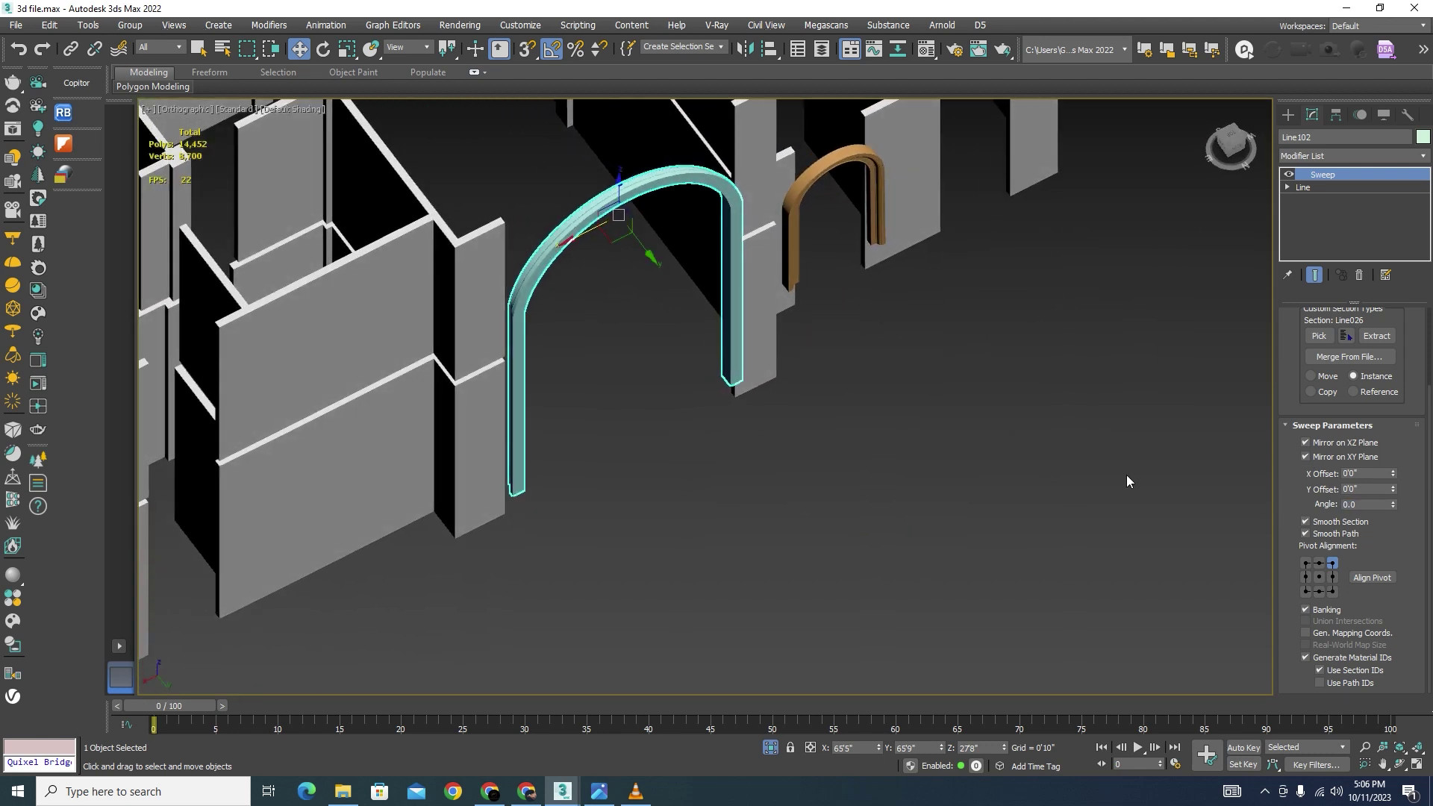
left_click(1307, 443)
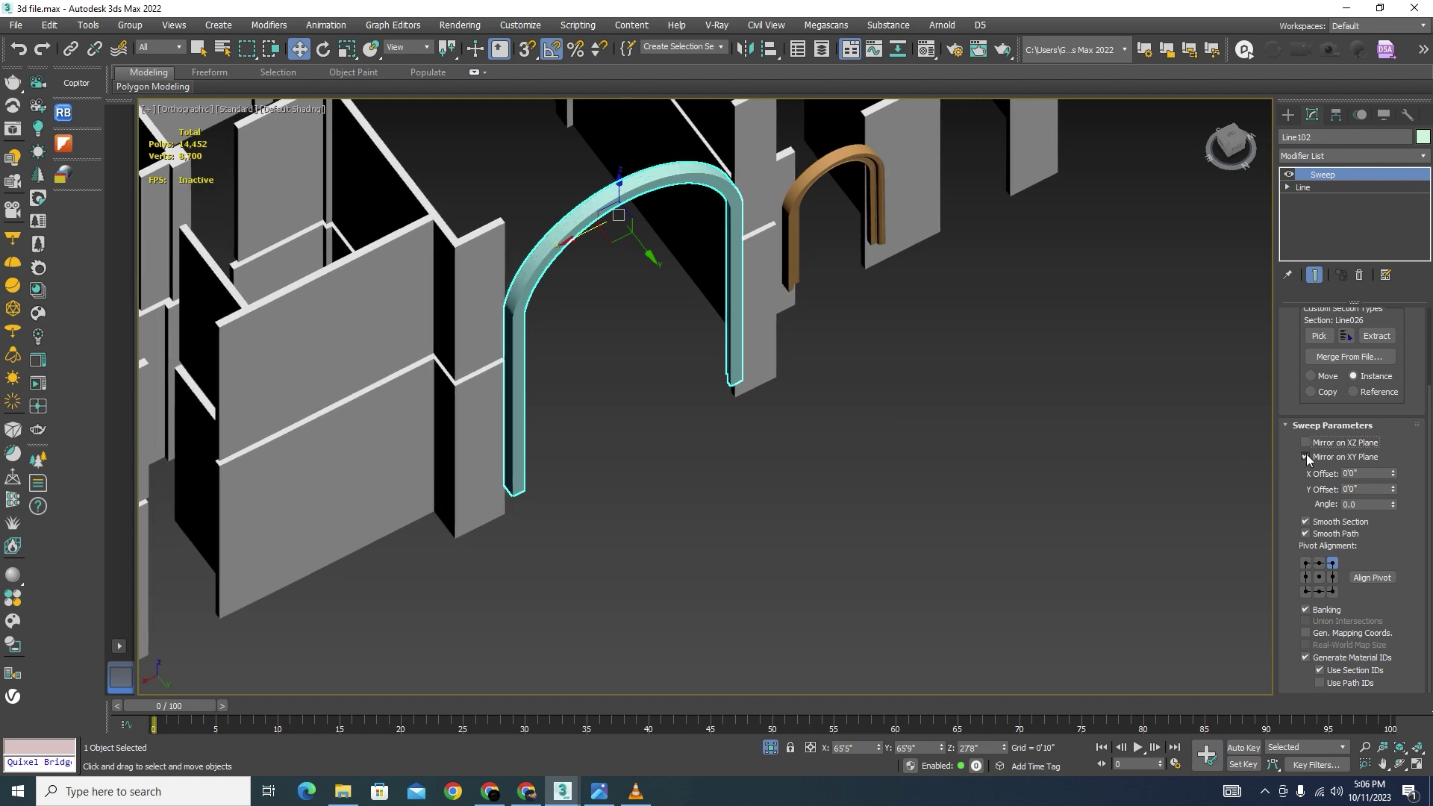
left_click(1307, 457)
middle_click_drag(812, 449, 806, 407, "alt")
scroll(710, 471, "up", 5)
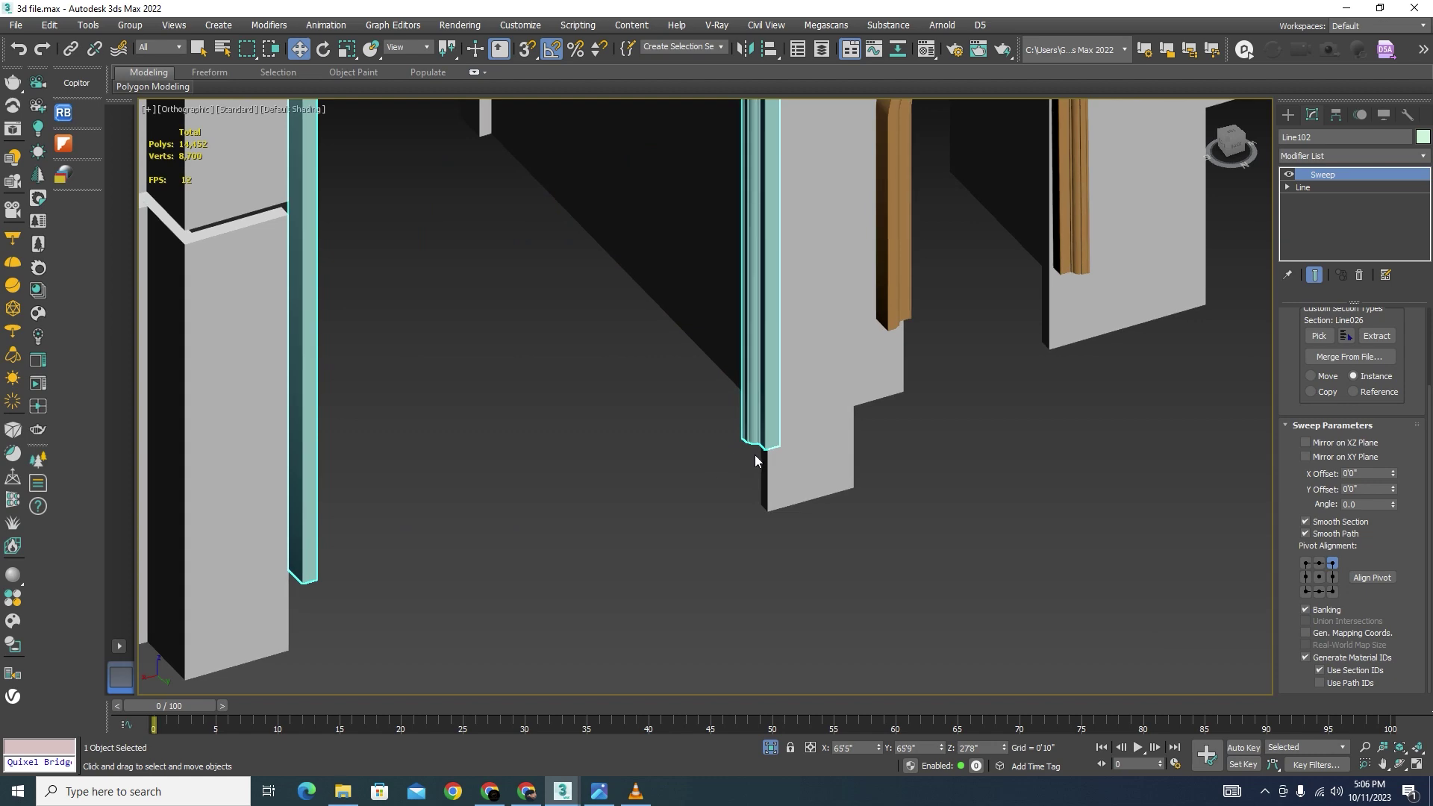
scroll(755, 458, "down", 5)
middle_click_drag(835, 472, 842, 517, "alt")
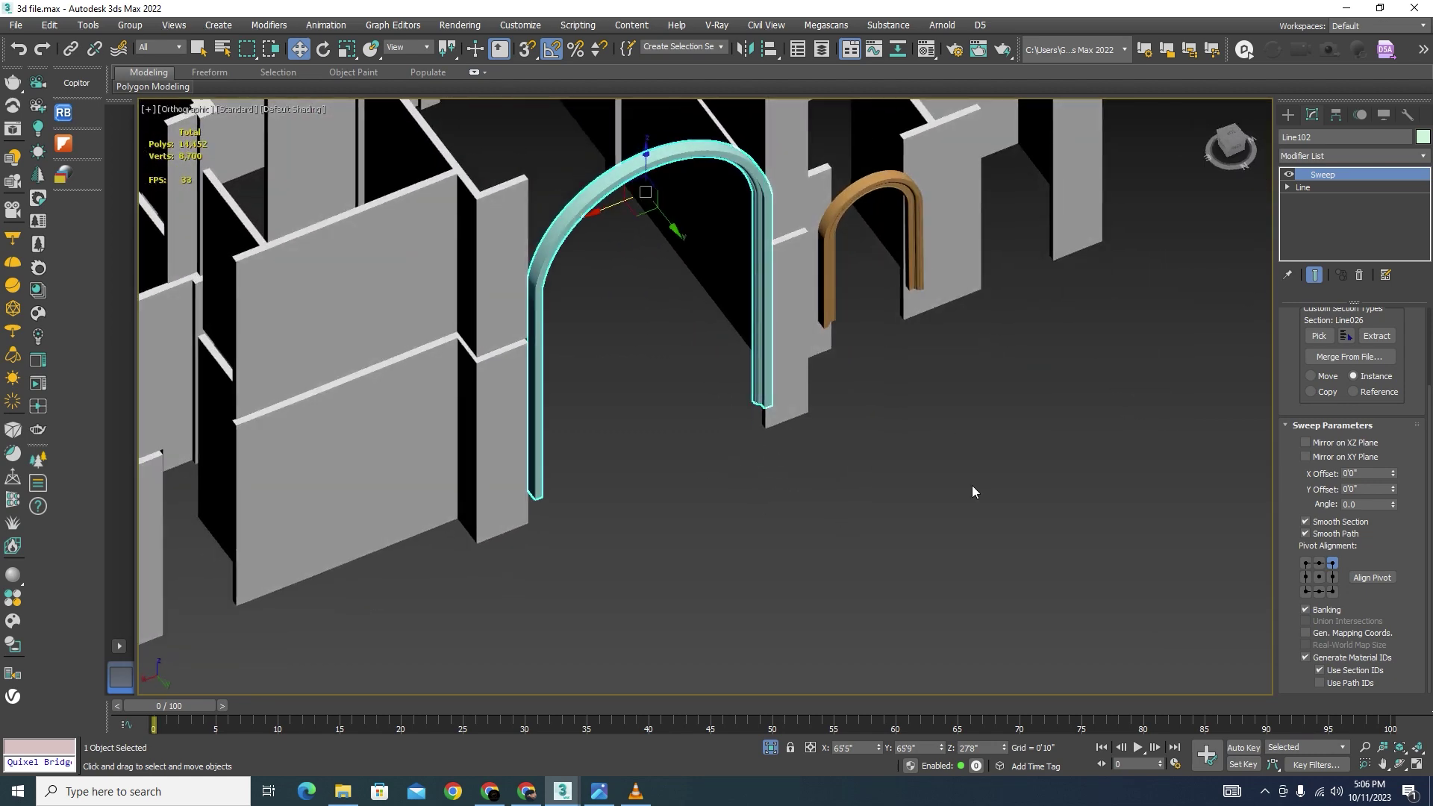
Step: Activate Align Pivot for the large arch's Sweep and compare its section in wireframe with the small window's moulding profile
left_click(1372, 578)
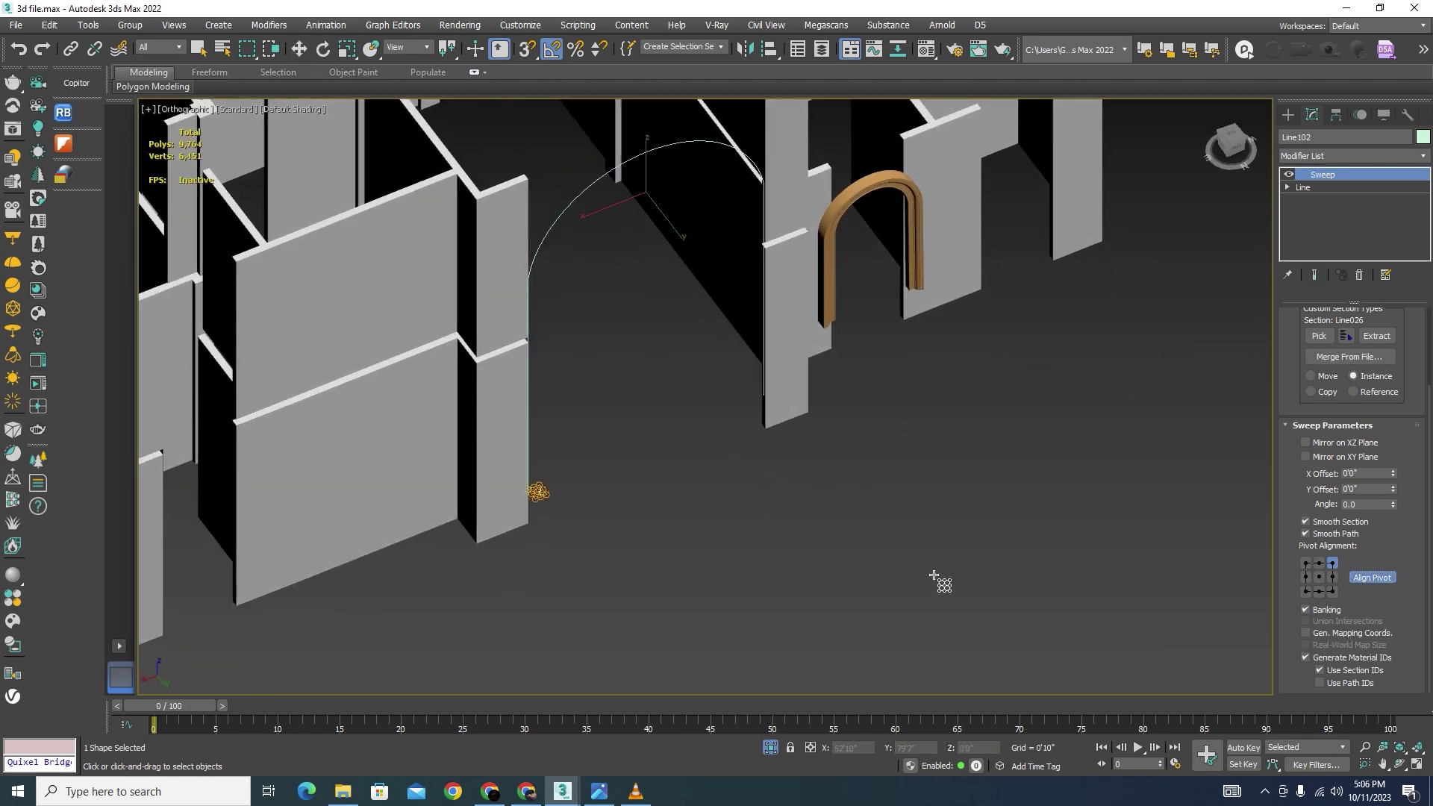
key("F3")
scroll(550, 489, "up", 8)
scroll(580, 433, "up", 7)
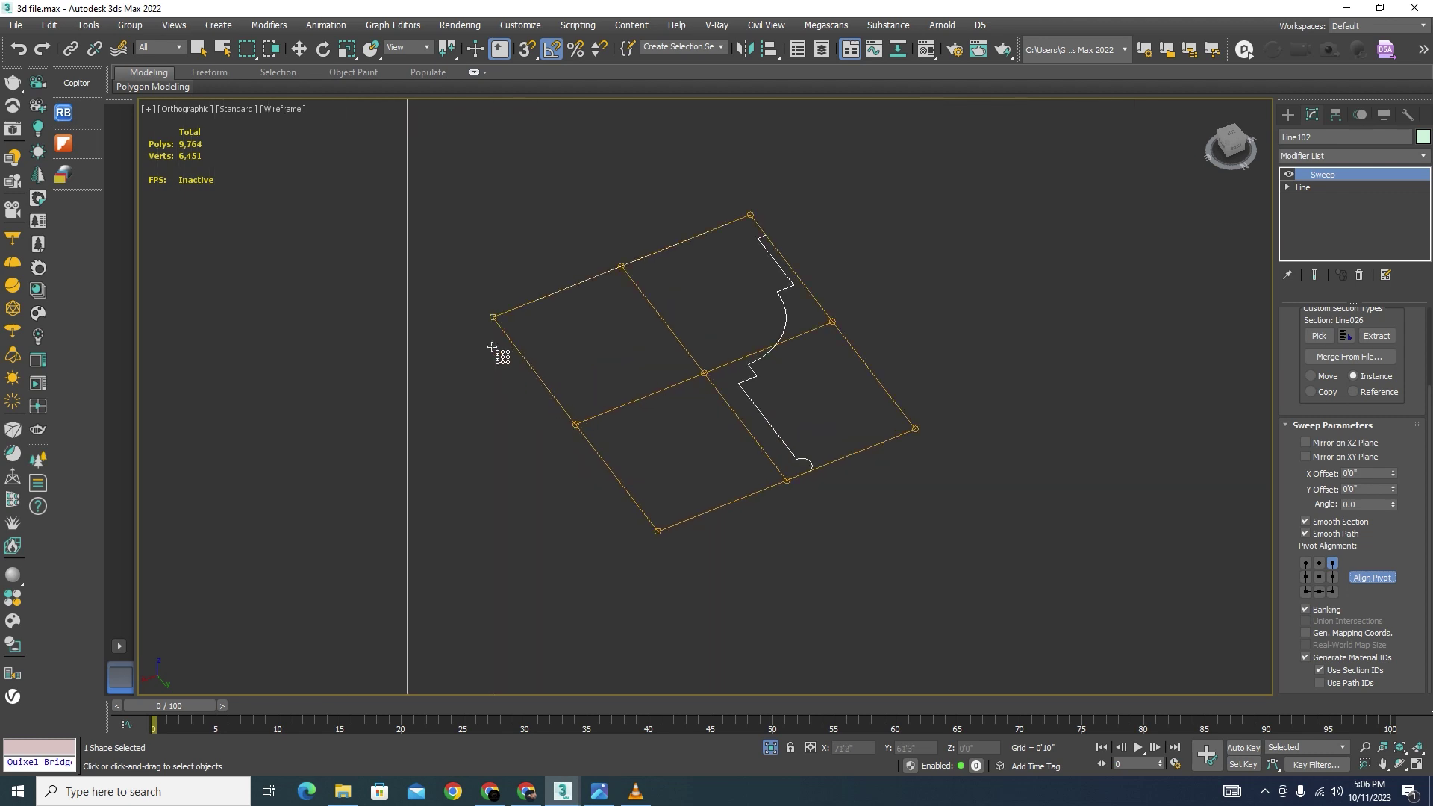
scroll(551, 420, "down", 10)
scroll(669, 361, "up", 10)
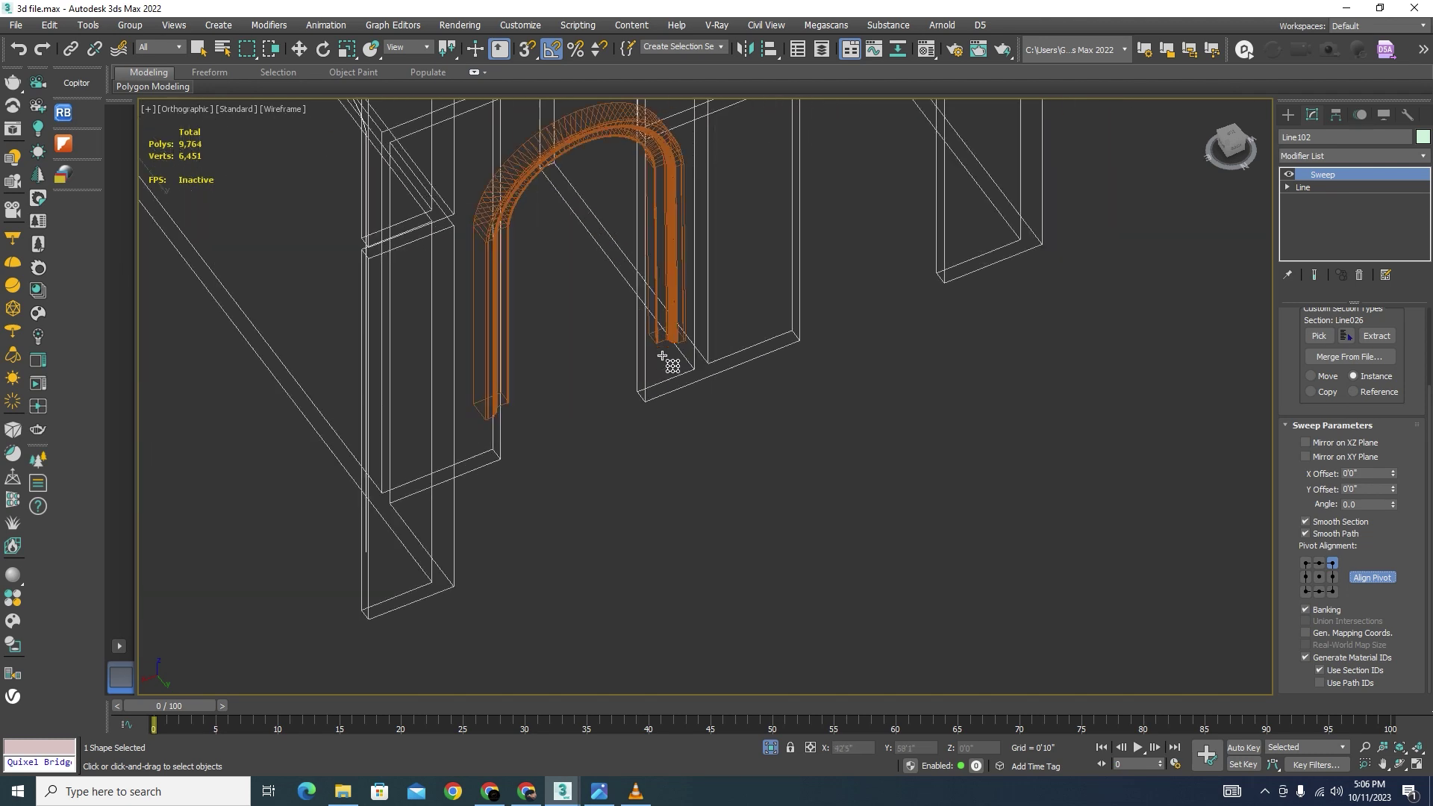
scroll(655, 340, "up", 2)
scroll(803, 356, "down", 1)
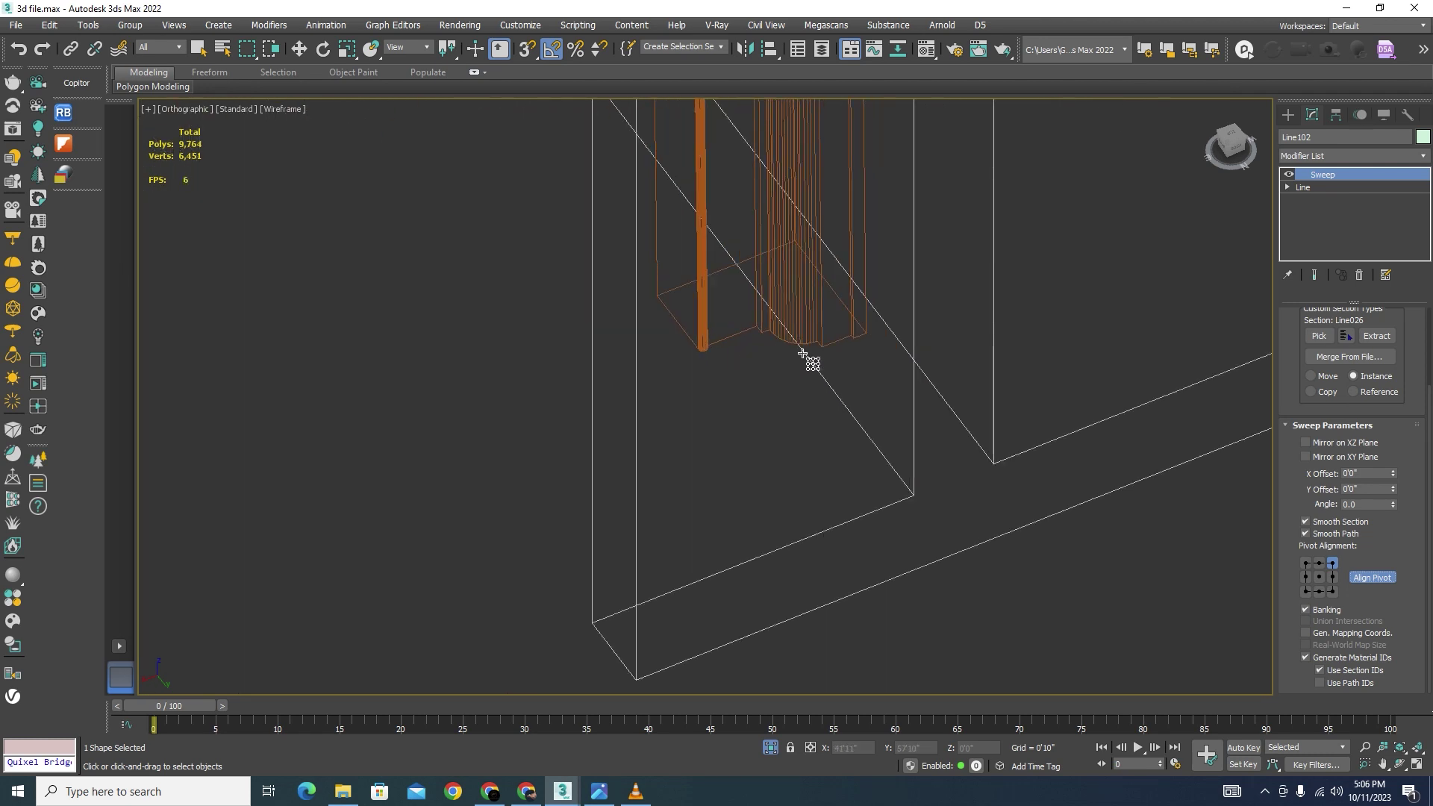
scroll(960, 321, "down", 5)
scroll(524, 504, "up", 8)
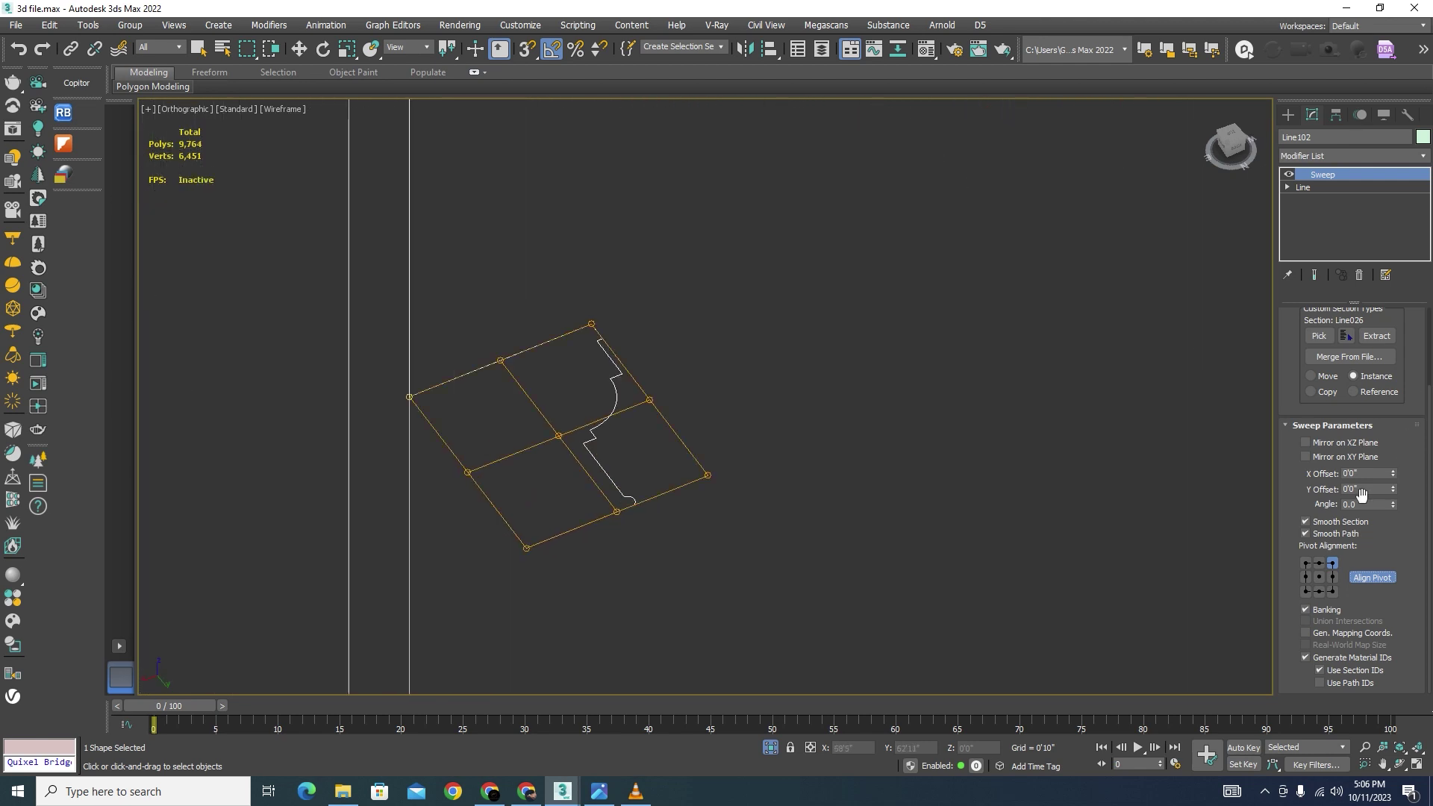
Step: Try Sweep angles of 90 and -90 for the large arch moulding's section
type("90")
key("Return")
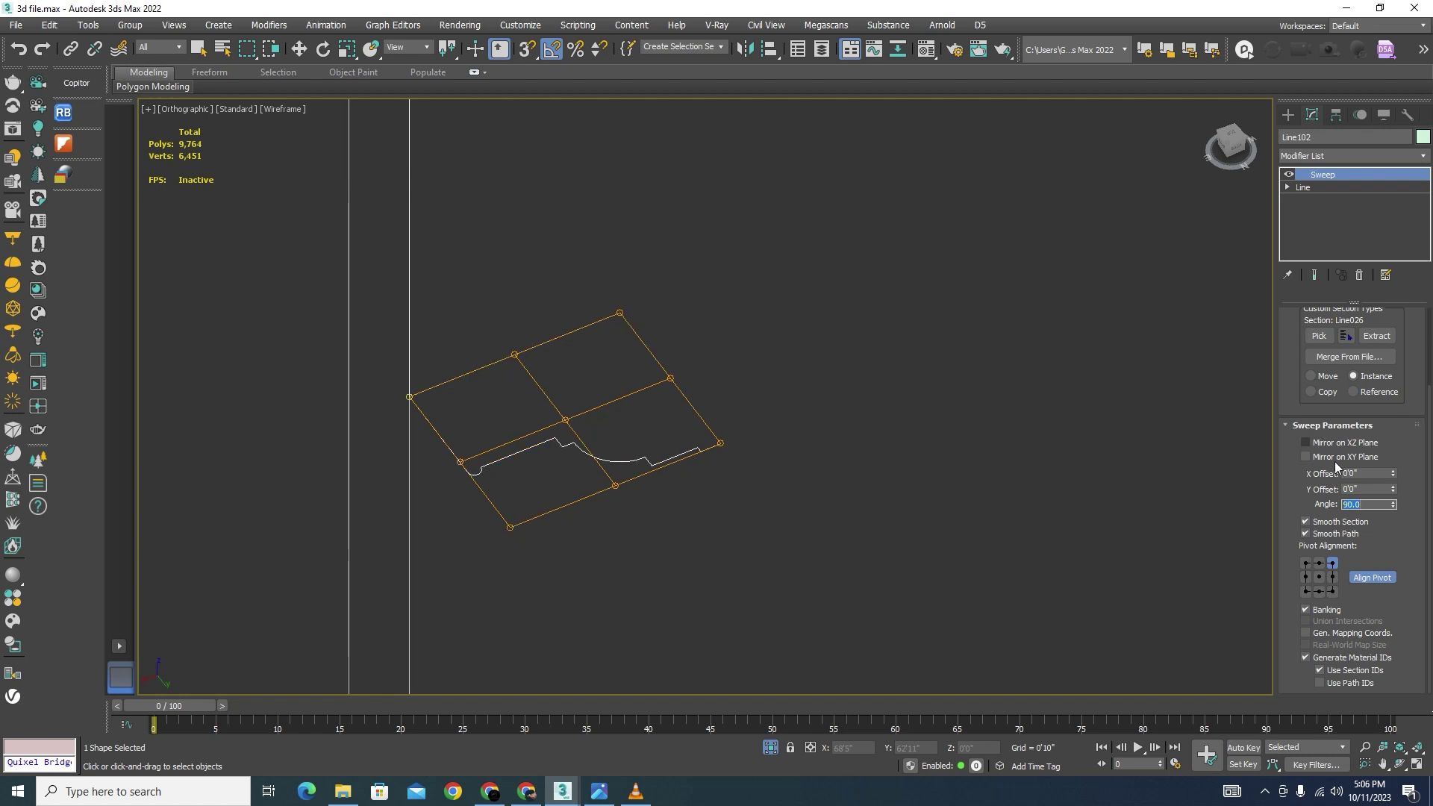
type("-90")
key("Return")
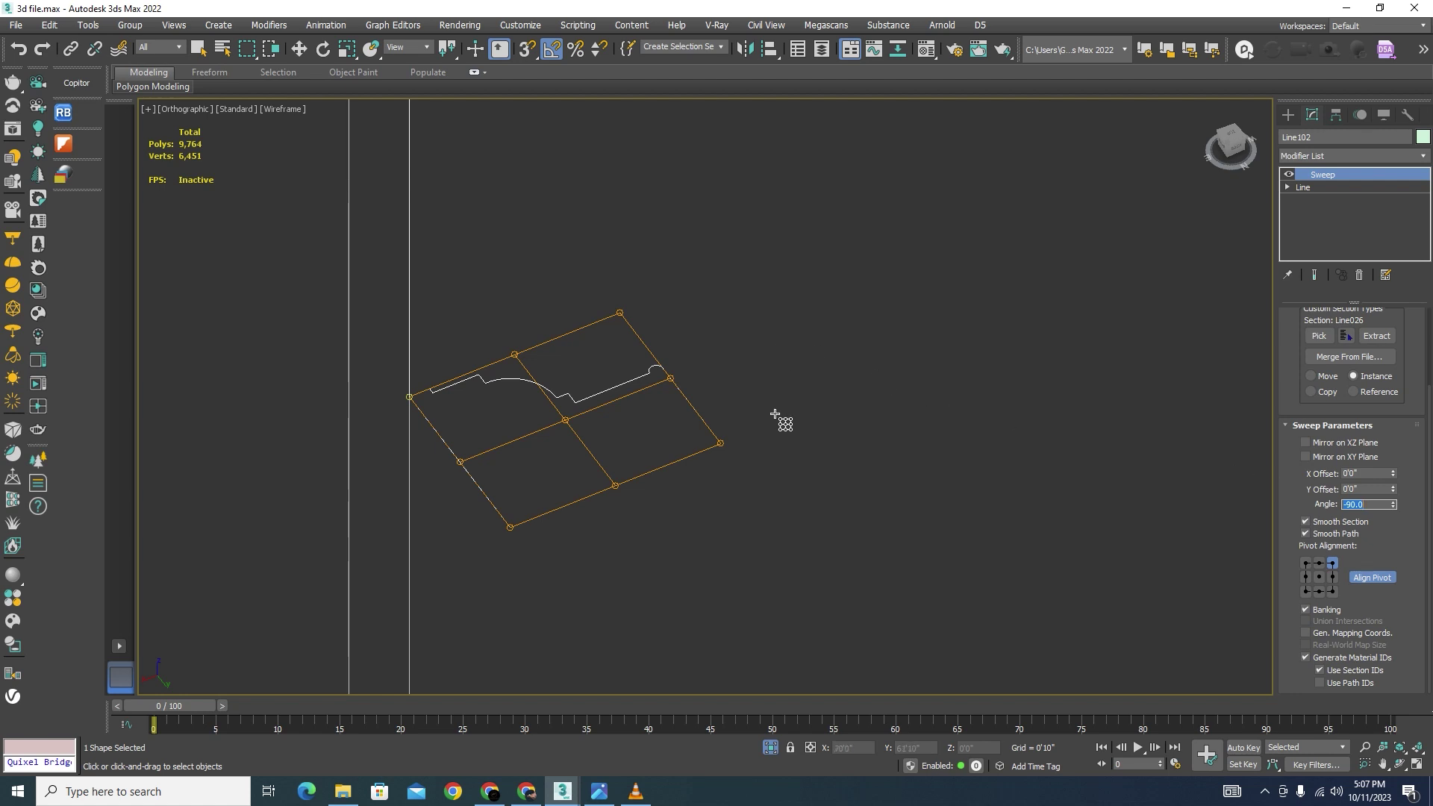
Step: Turn on mirroring on both the XZ and XY planes and set the Sweep angle to 0
left_click(1306, 444)
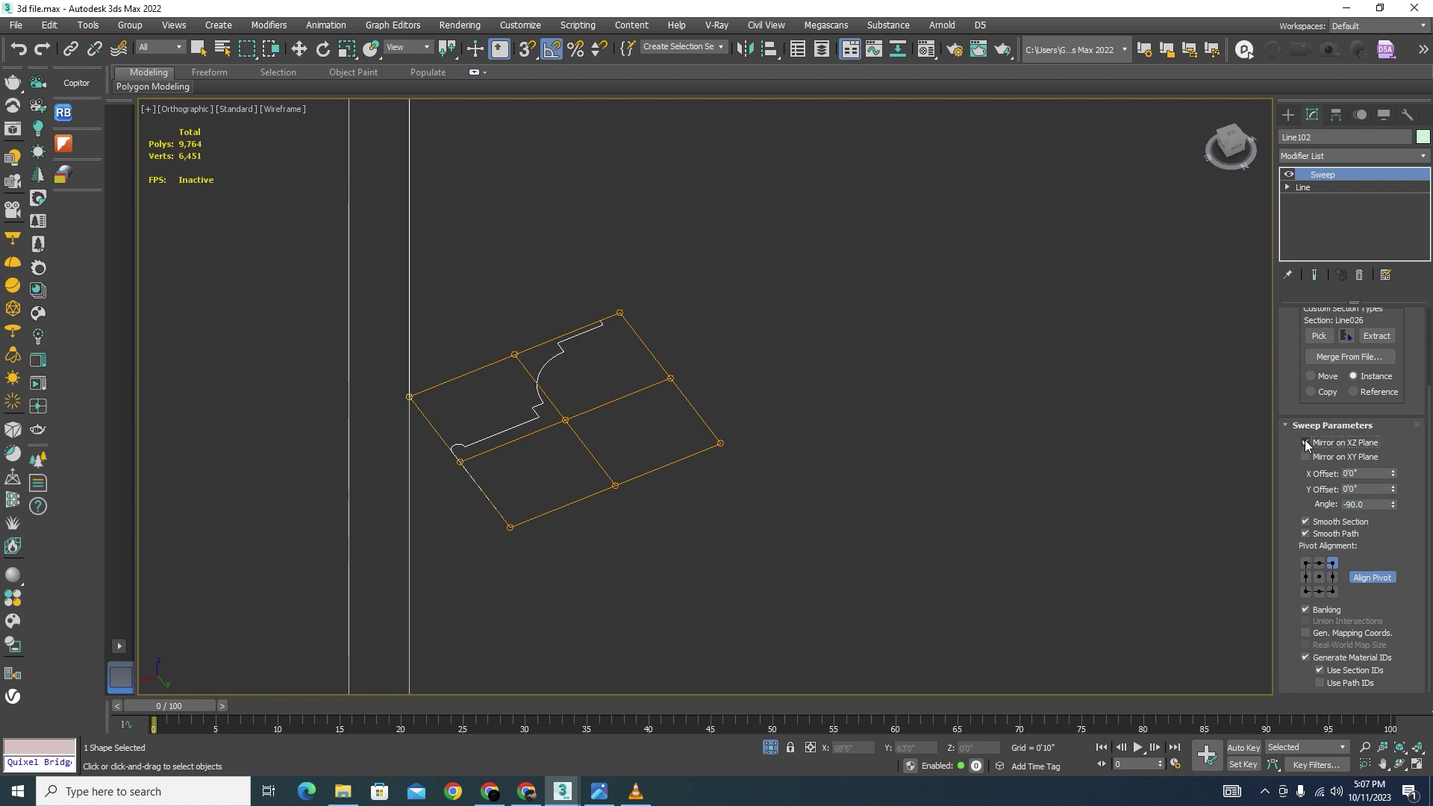
left_click(1306, 456)
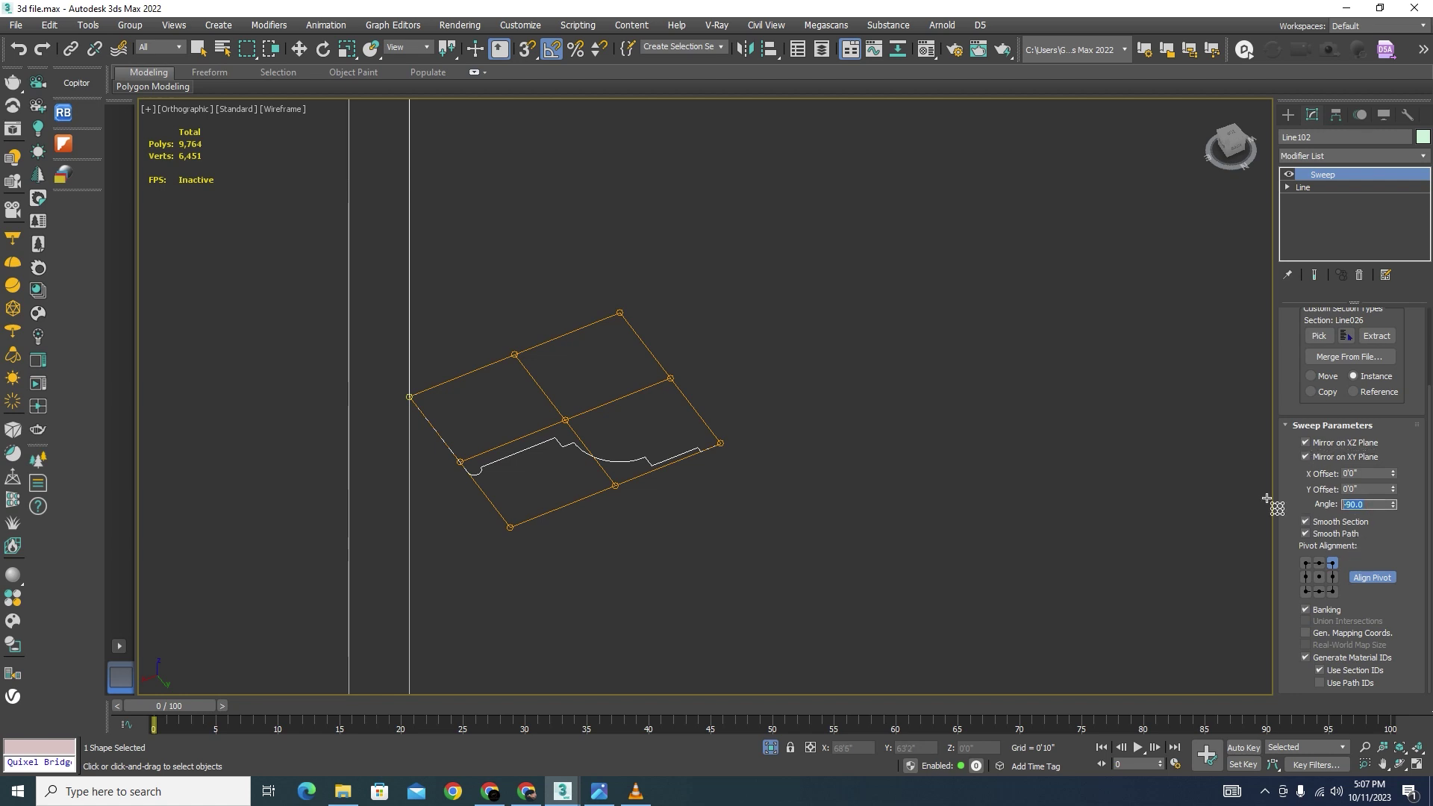
type("0")
key("Return")
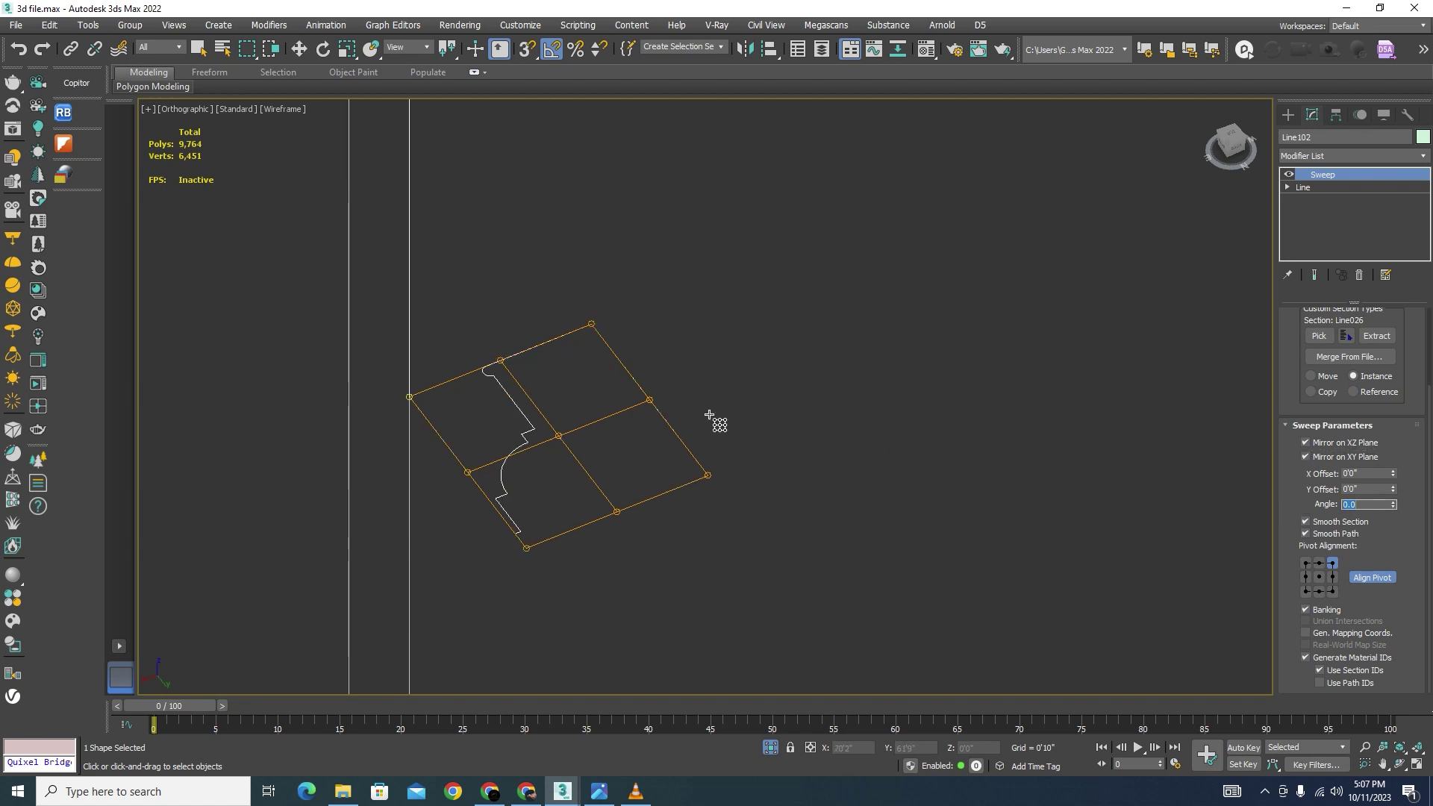
Step: Set the Sweep's pivot alignment to the upper-left point and its angle to 90
scroll(475, 515, "up", 5)
scroll(620, 482, "down", 5)
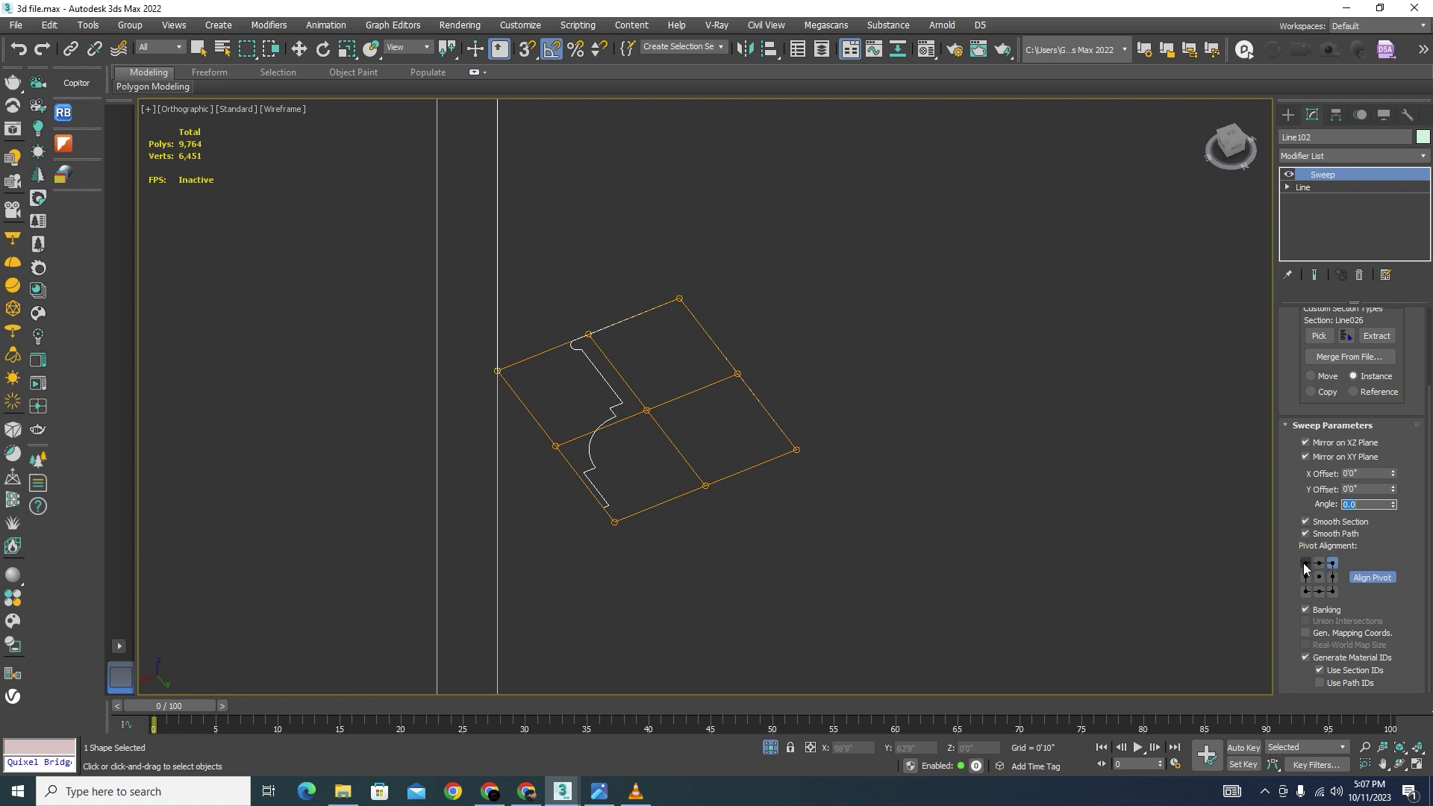
left_click(1305, 564)
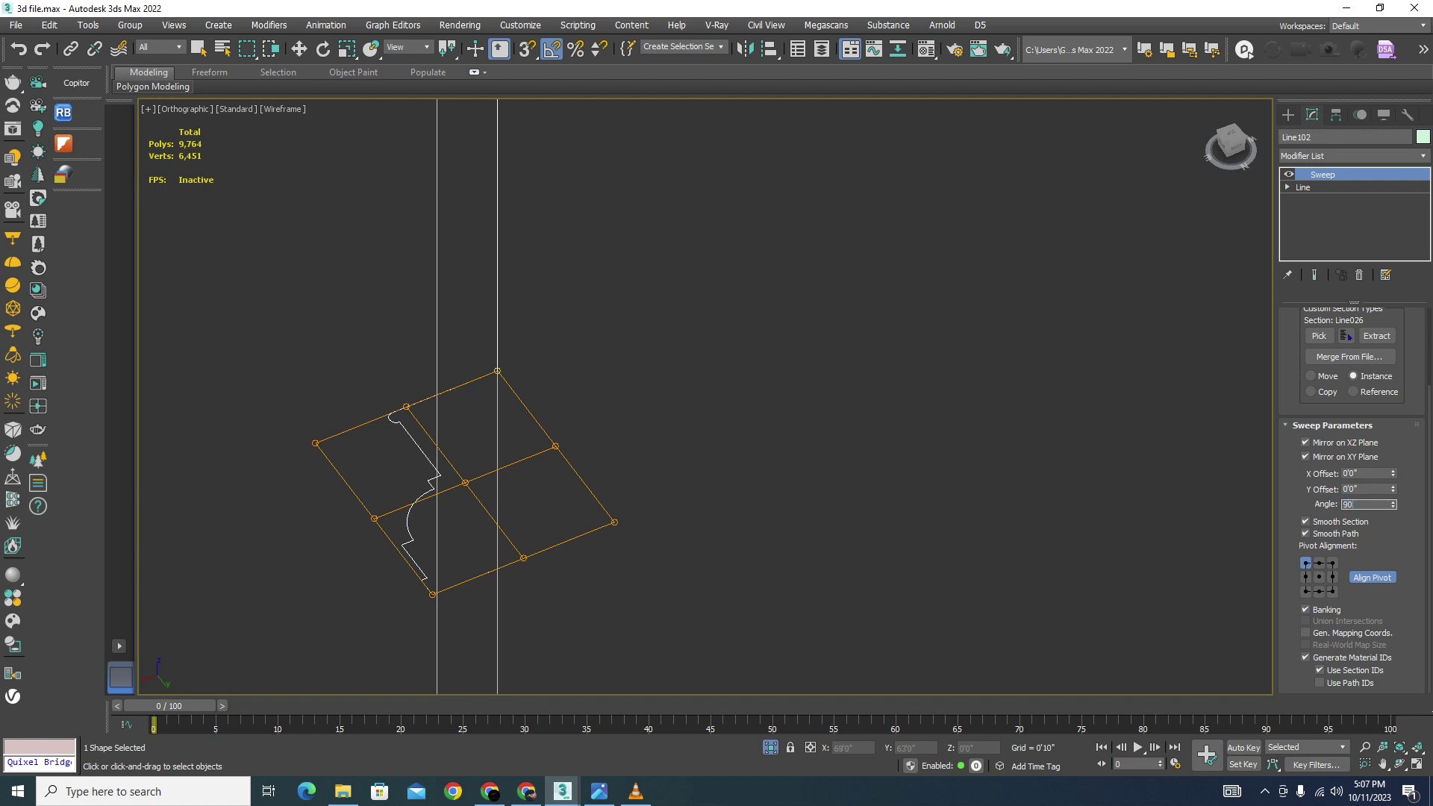
type("90")
key("Return")
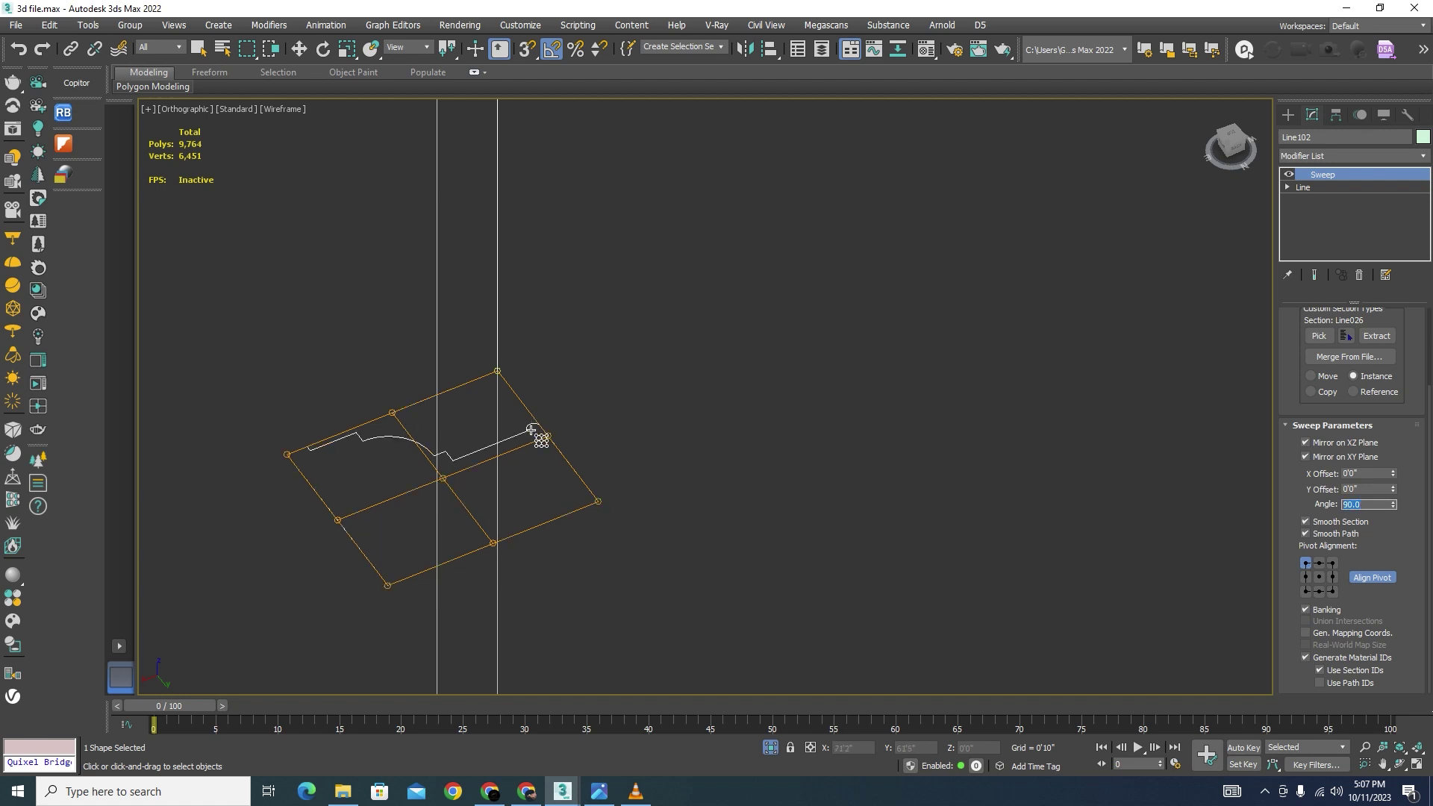
Step: Turn off mirroring on both planes, end Align Pivot and check the large arch moulding in shaded display
left_click(1306, 443)
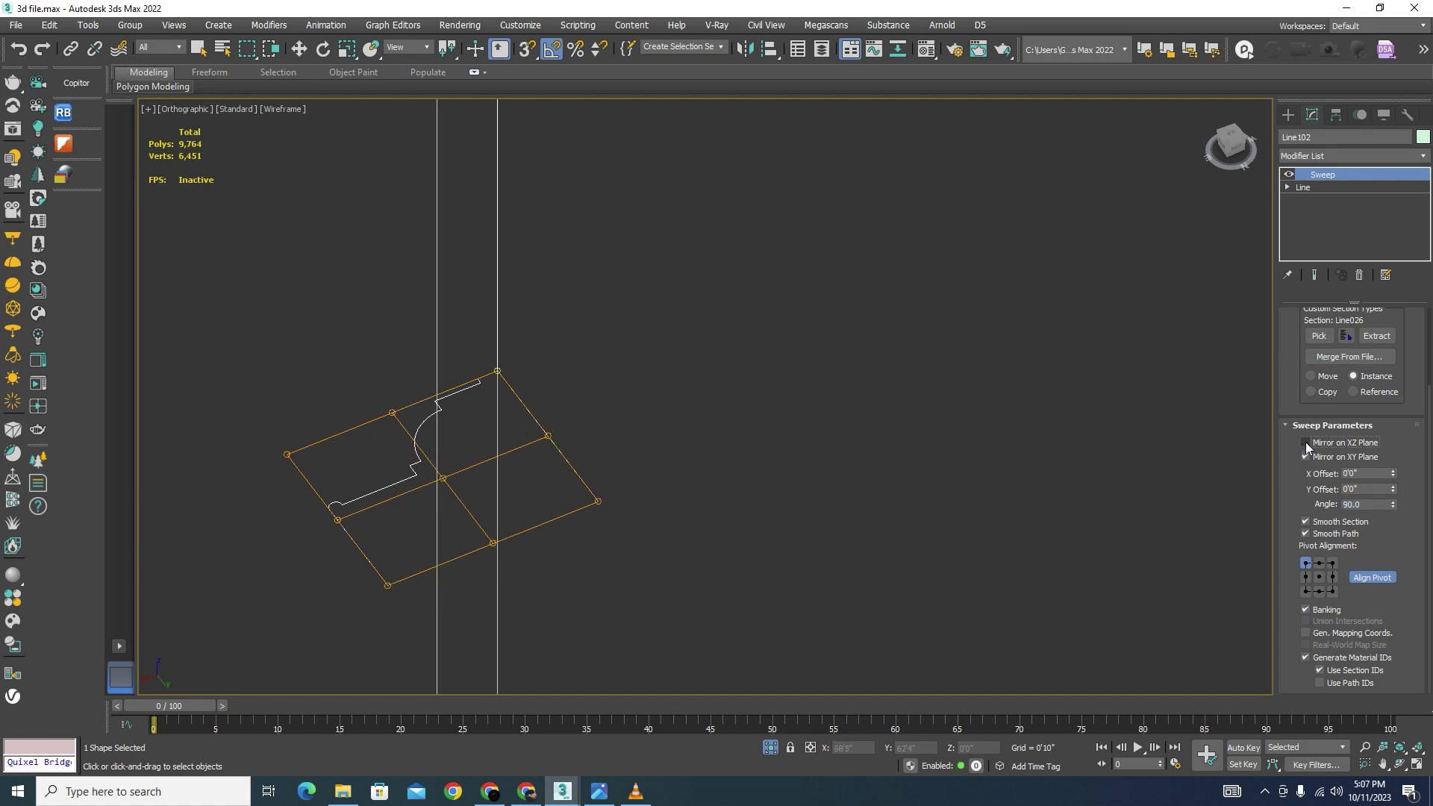
left_click(1306, 457)
scroll(608, 431, "down", 8)
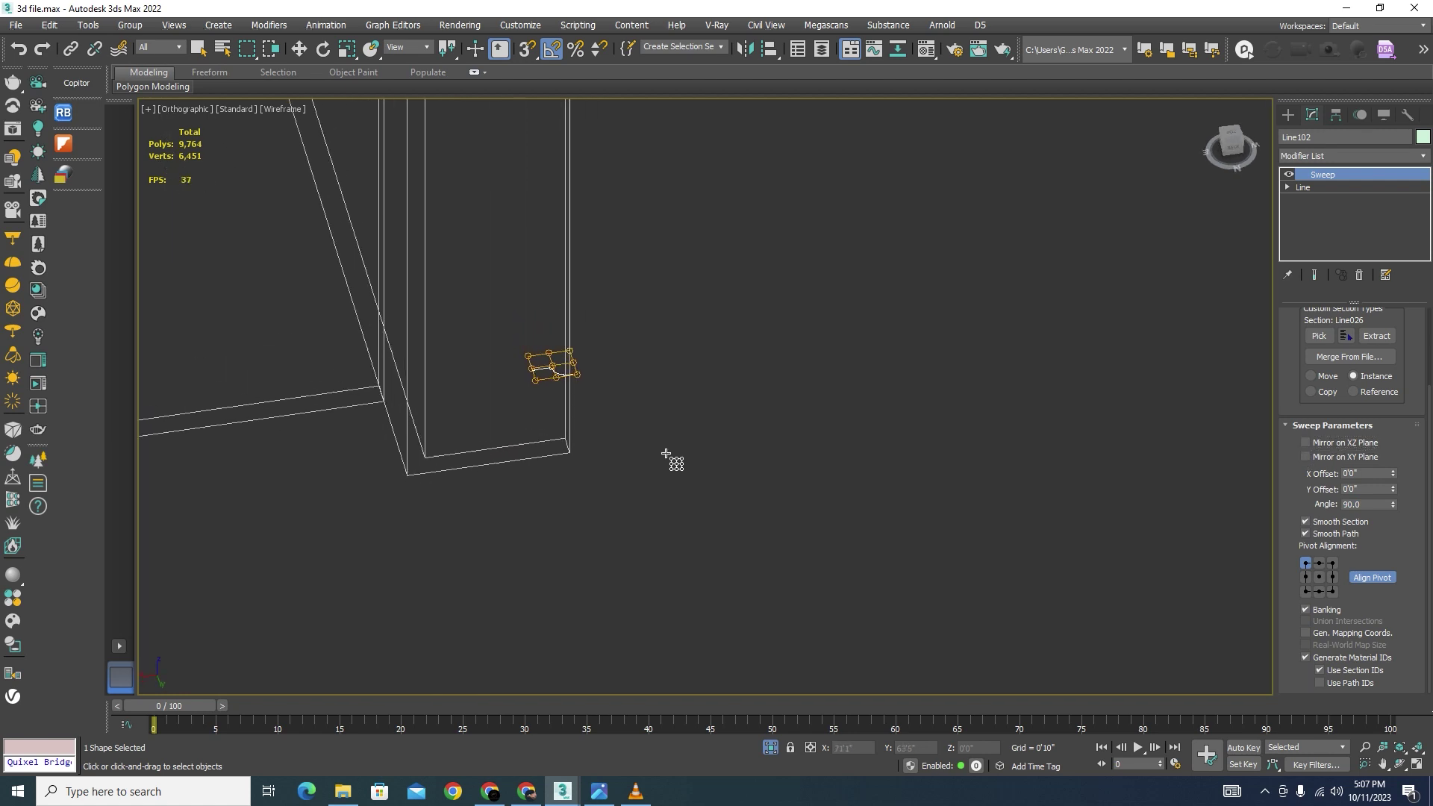
key("F3")
scroll(559, 383, "up", 6)
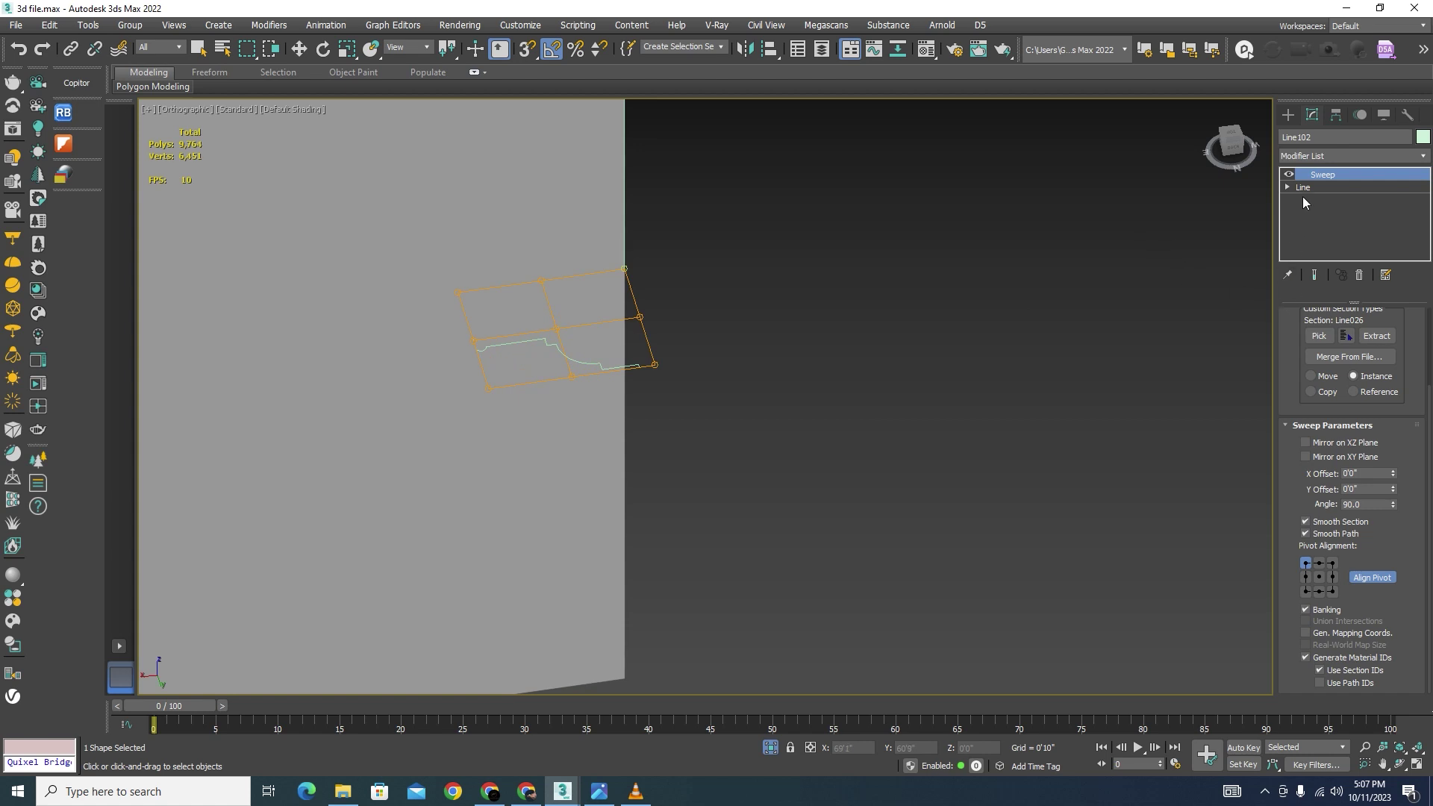
left_click(1359, 582)
scroll(616, 404, "down", 10)
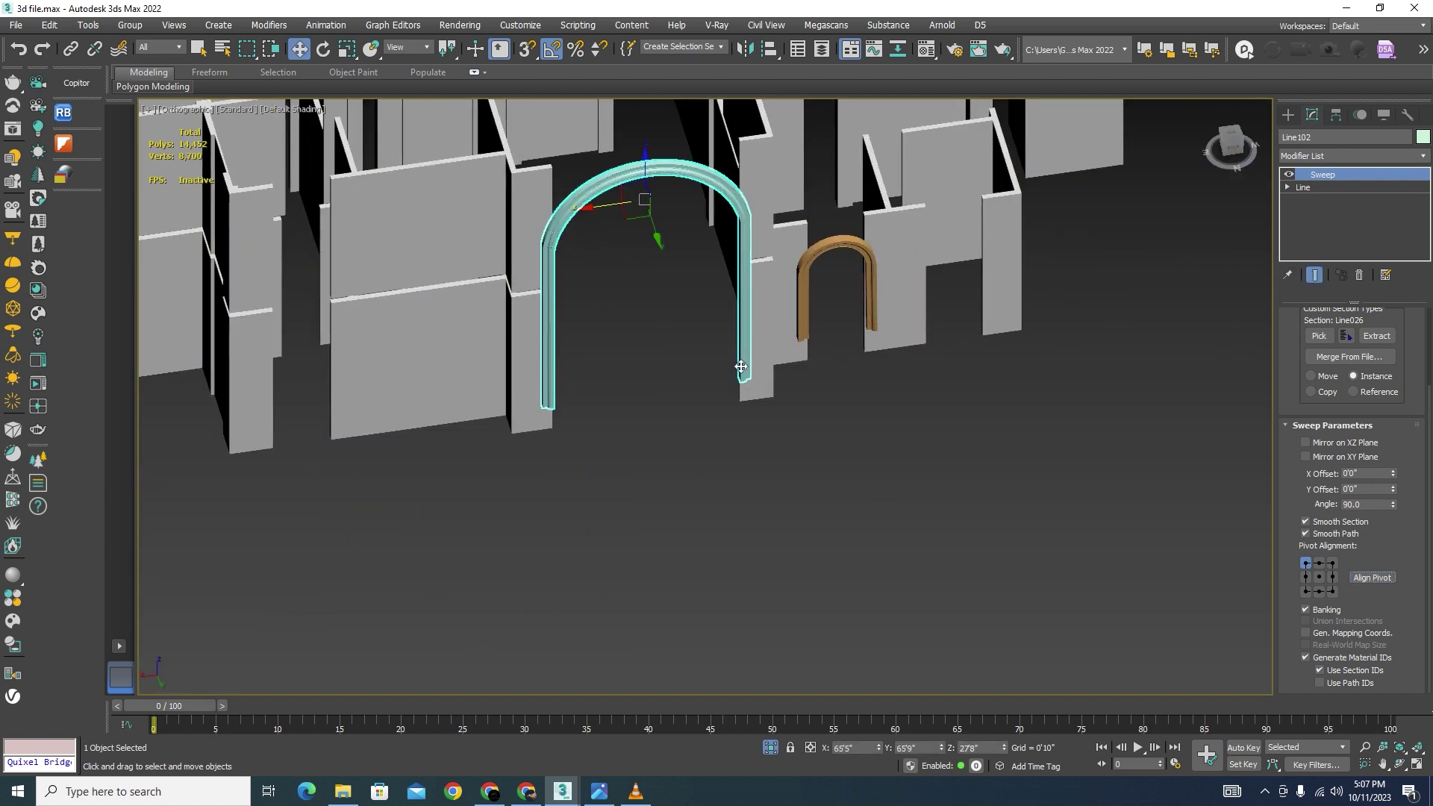
scroll(793, 340, "up", 7)
scroll(796, 341, "down", 8)
scroll(819, 400, "up", 7)
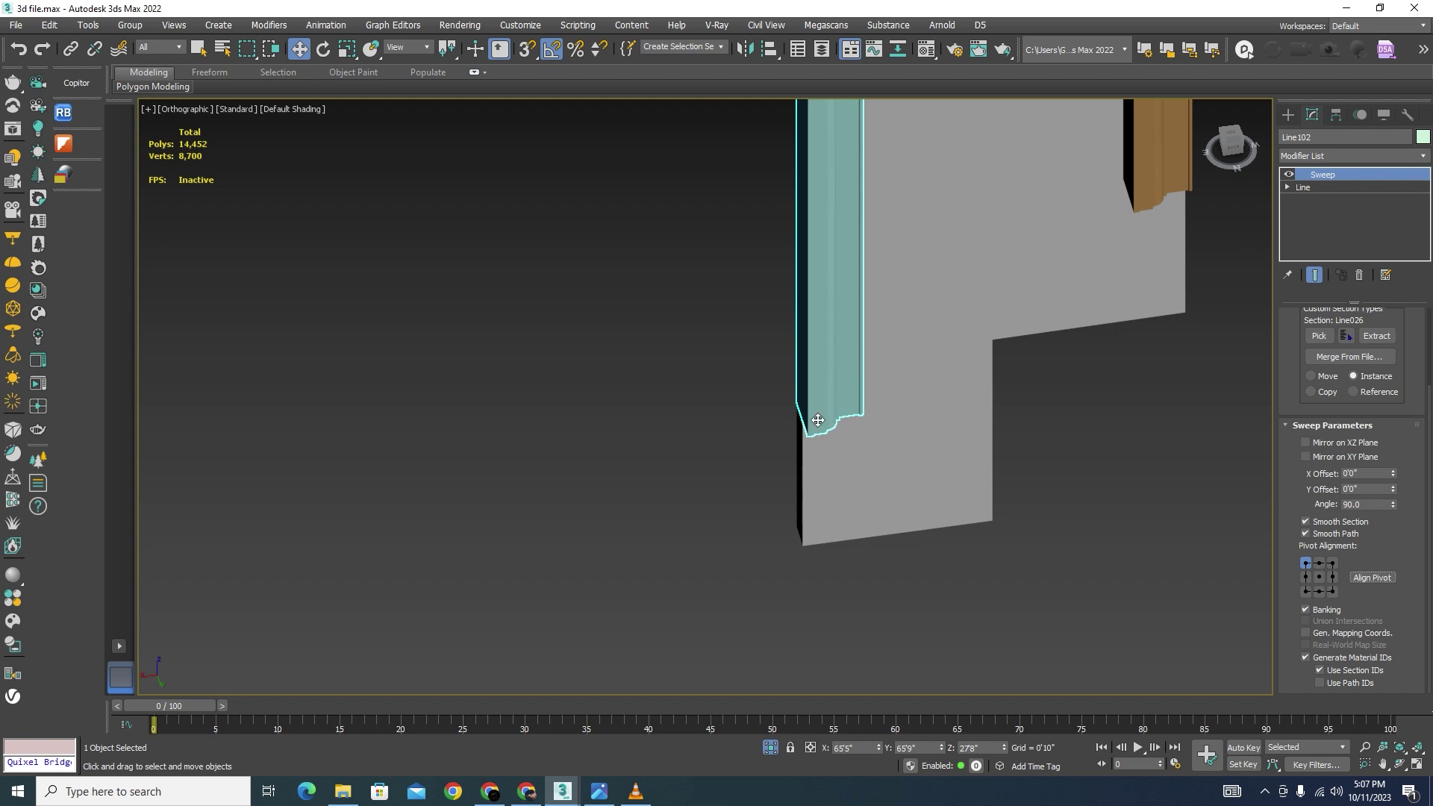
Step: Turn on Mirror on XZ Plane for the large arch's Sweep and compare its profile with the small window's brown moulding
left_click(1305, 443)
scroll(875, 521, "down", 8)
scroll(875, 520, "up", 2)
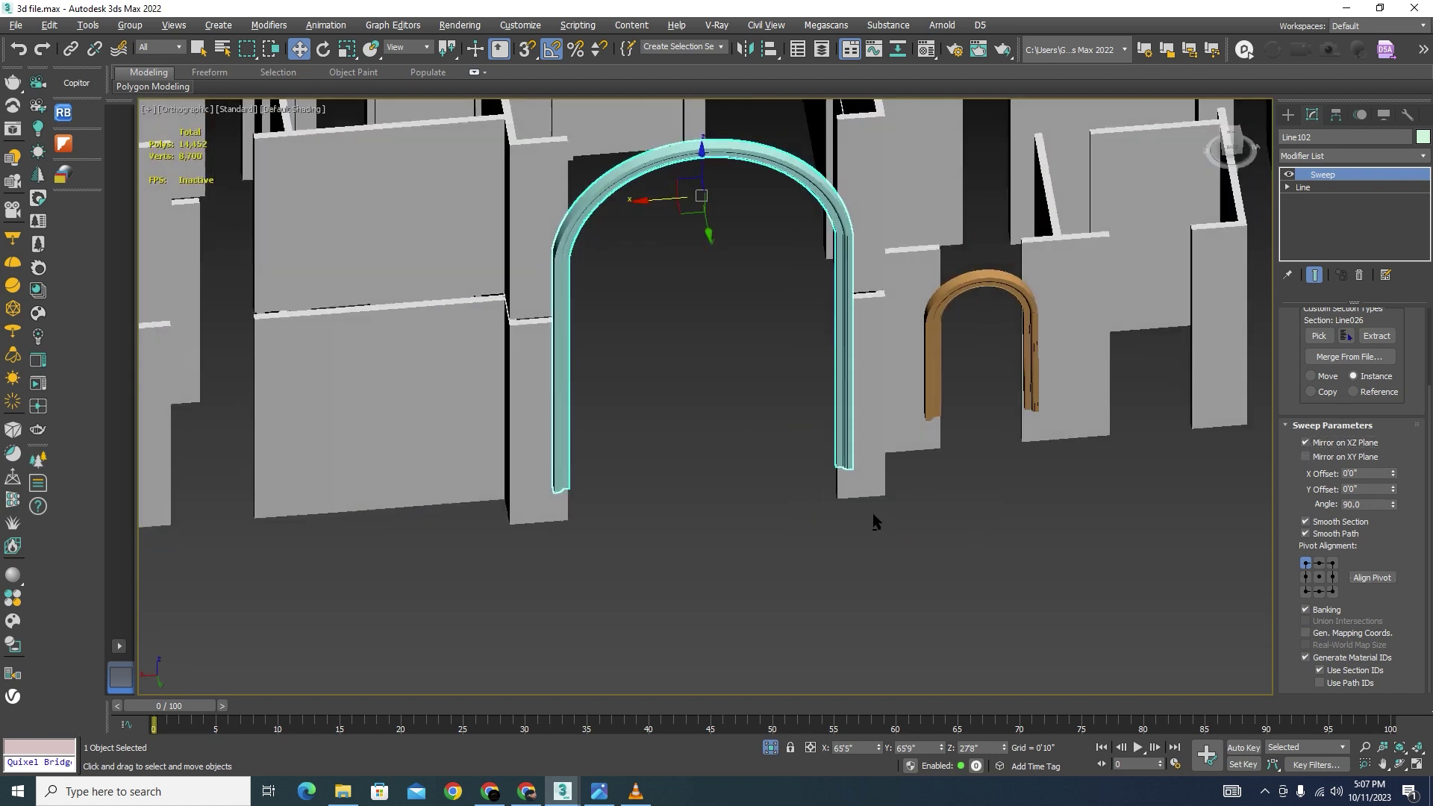
scroll(1019, 411, "up", 8)
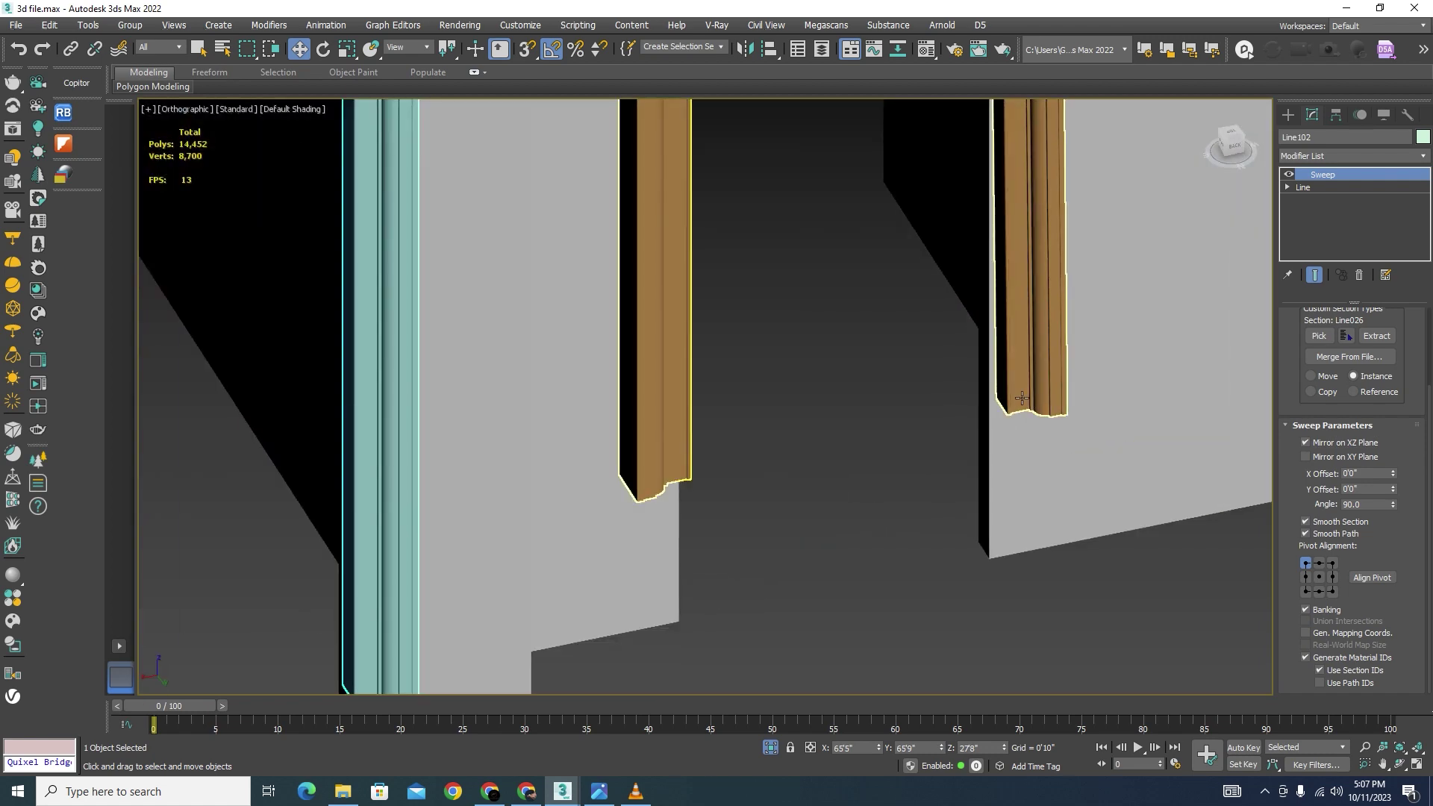
scroll(1021, 398, "down", 8)
scroll(780, 478, "up", 6)
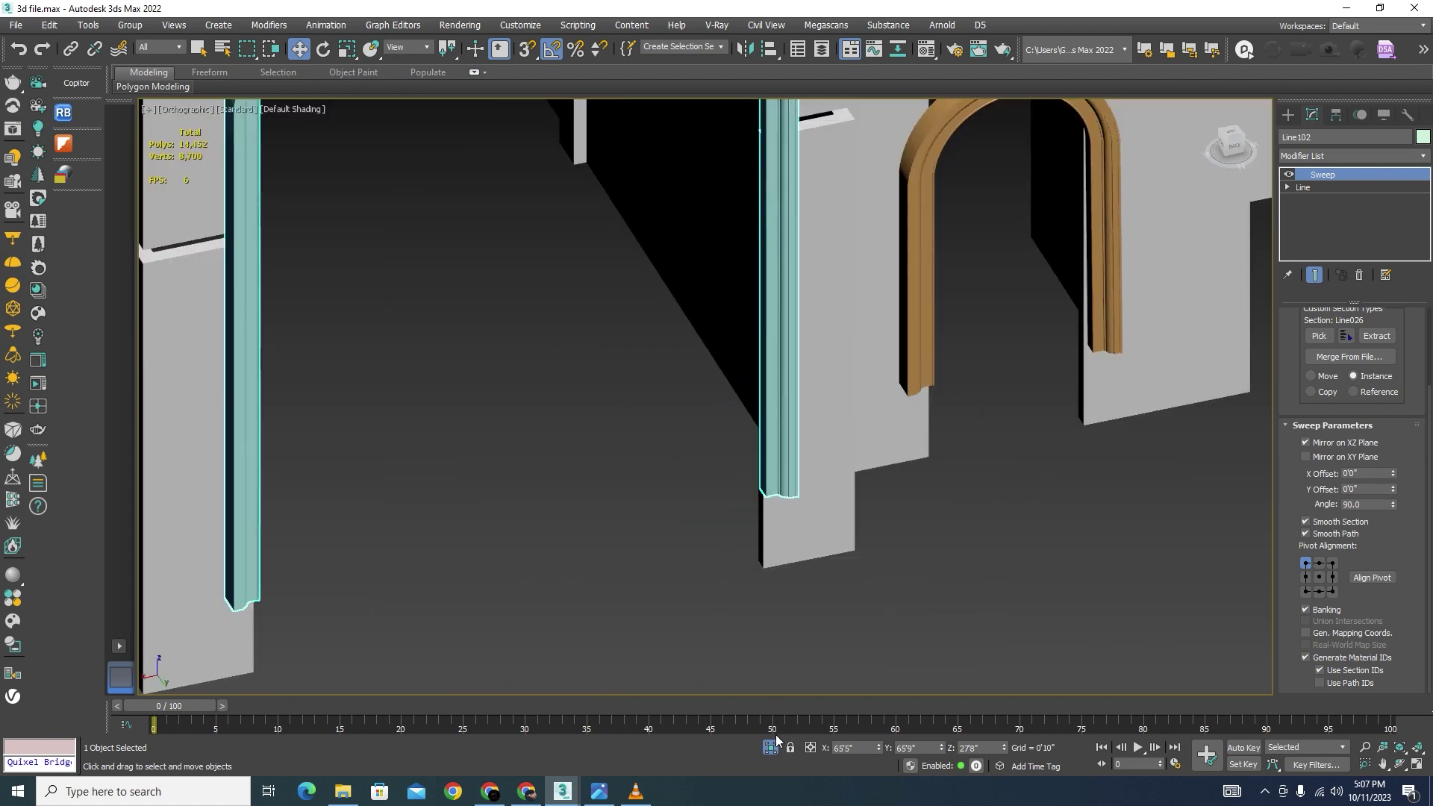
Step: End the isolation and examine the large arch moulding within the full villa facade
left_click(771, 747)
scroll(975, 531, "up", 4)
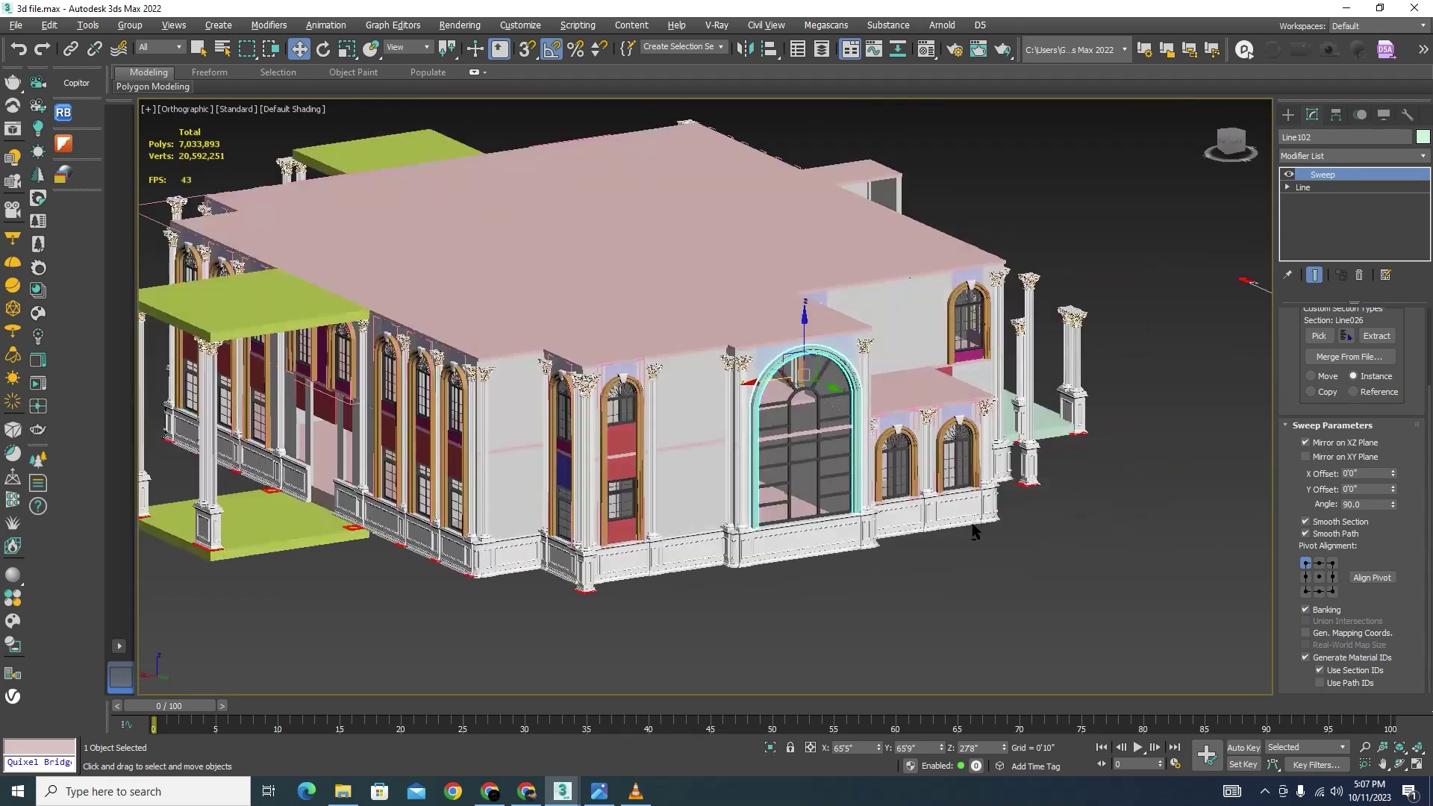
scroll(971, 553, "up", 2)
left_click(957, 586)
scroll(926, 373, "up", 5)
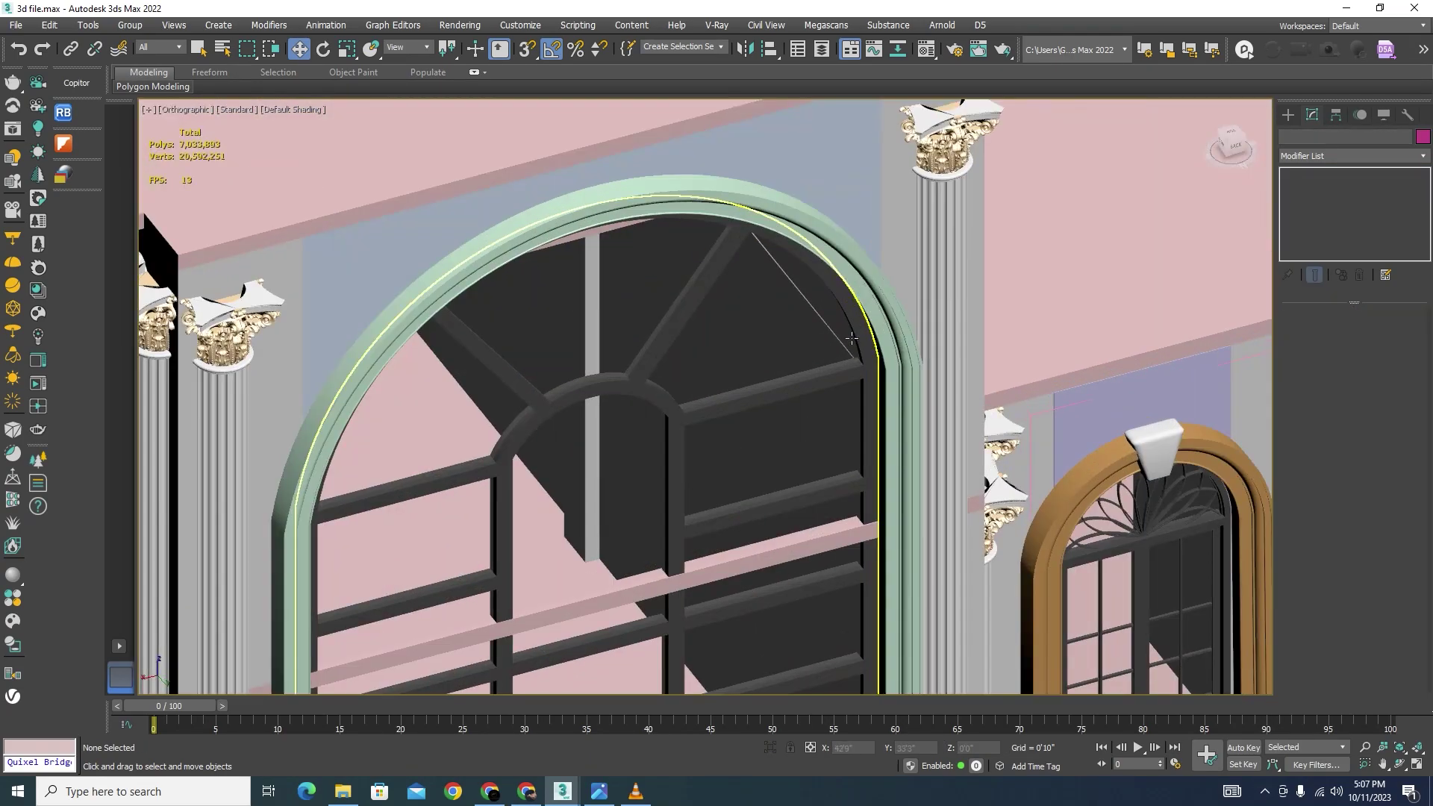
left_click(773, 232)
Step: Copy the keystone of the tall narrow window's arch to the crown of the large window's arch as one independent copy
scroll(747, 298, "down", 6)
middle_click_drag(747, 299, 724, 310, "alt")
scroll(734, 314, "up", 2)
scroll(306, 183, "up", 2)
left_click(312, 179)
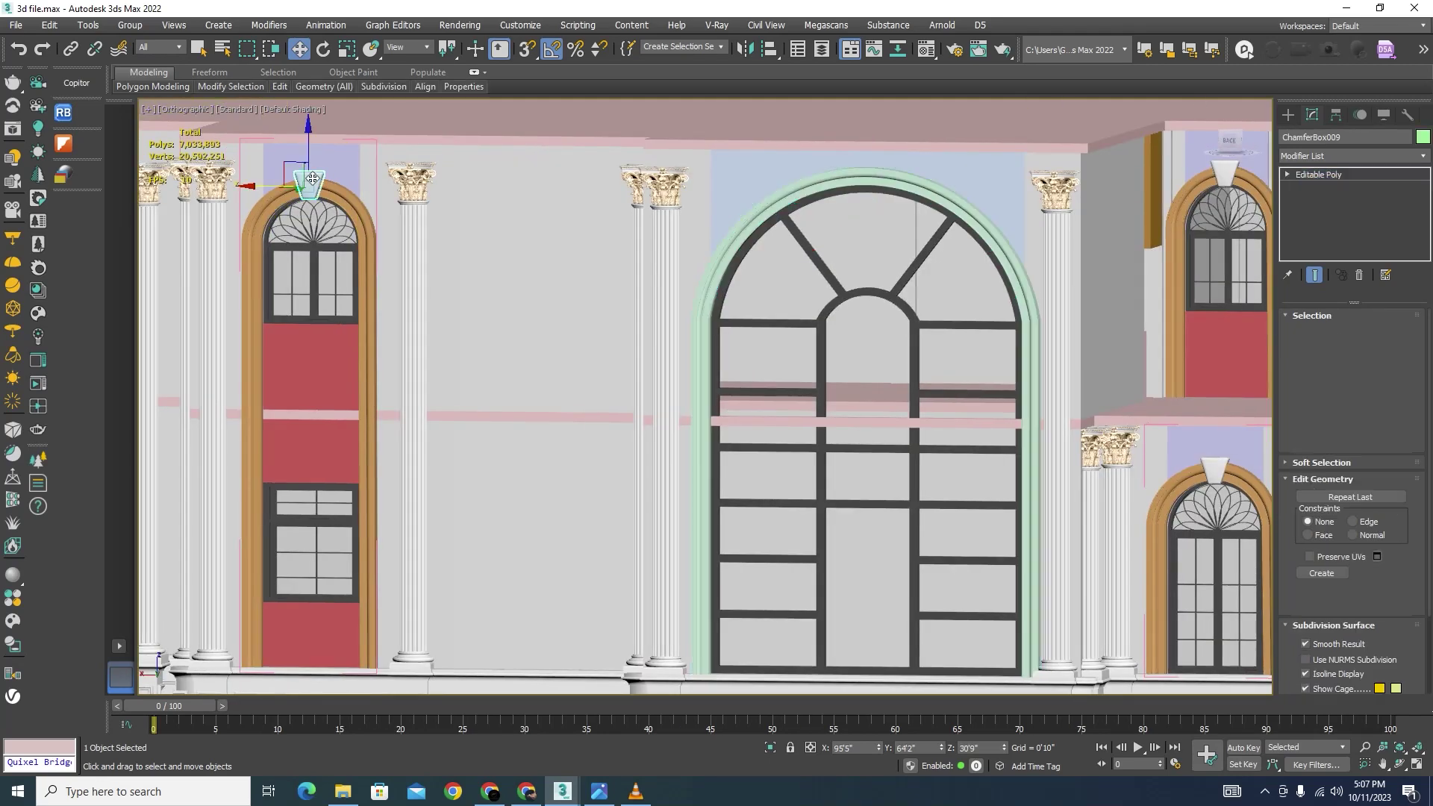
mouse_move(312, 179)
left_mouse_down("shift")
mouse_move(914, 183)
mouse_move(804, 191)
left_mouse_up("shift")
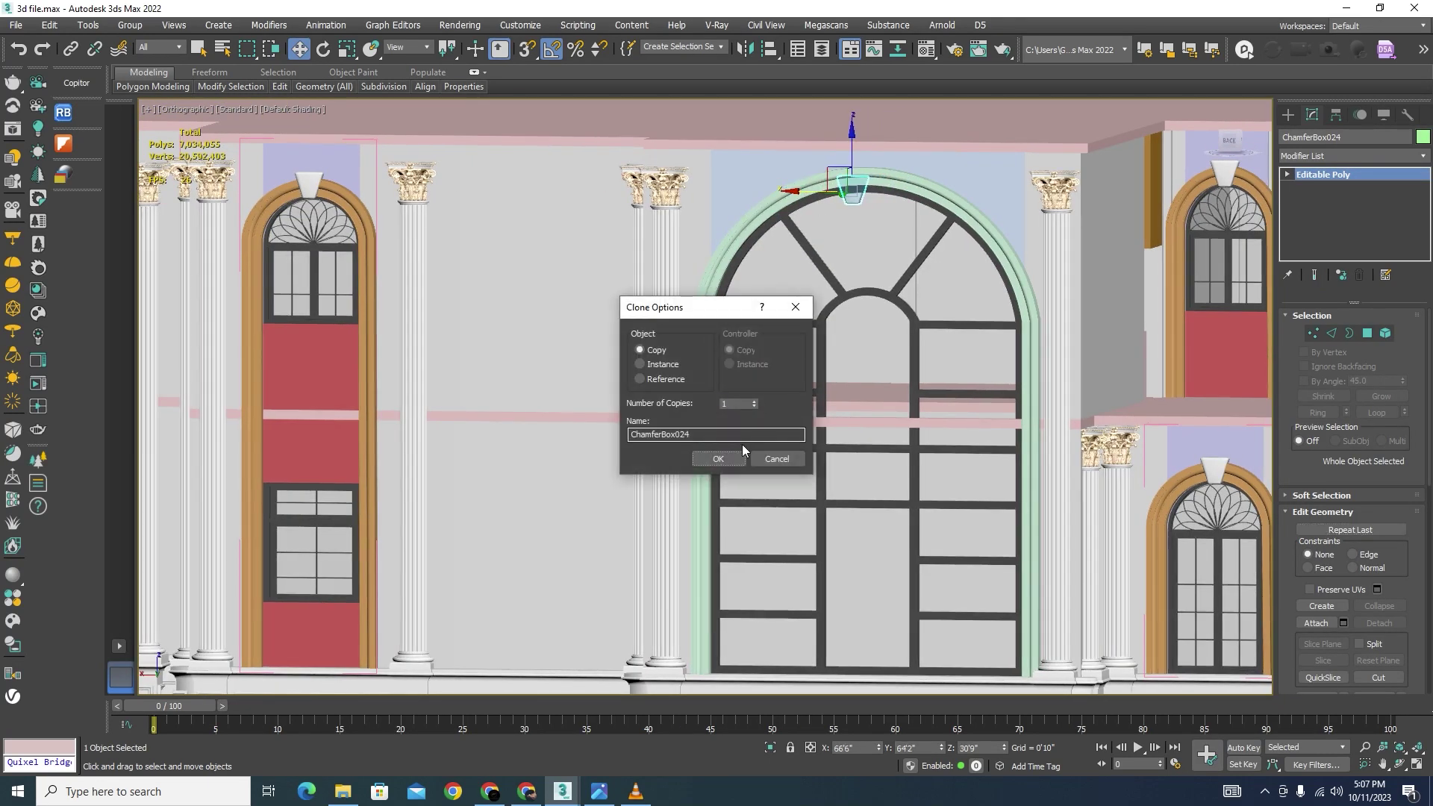
left_click(718, 458)
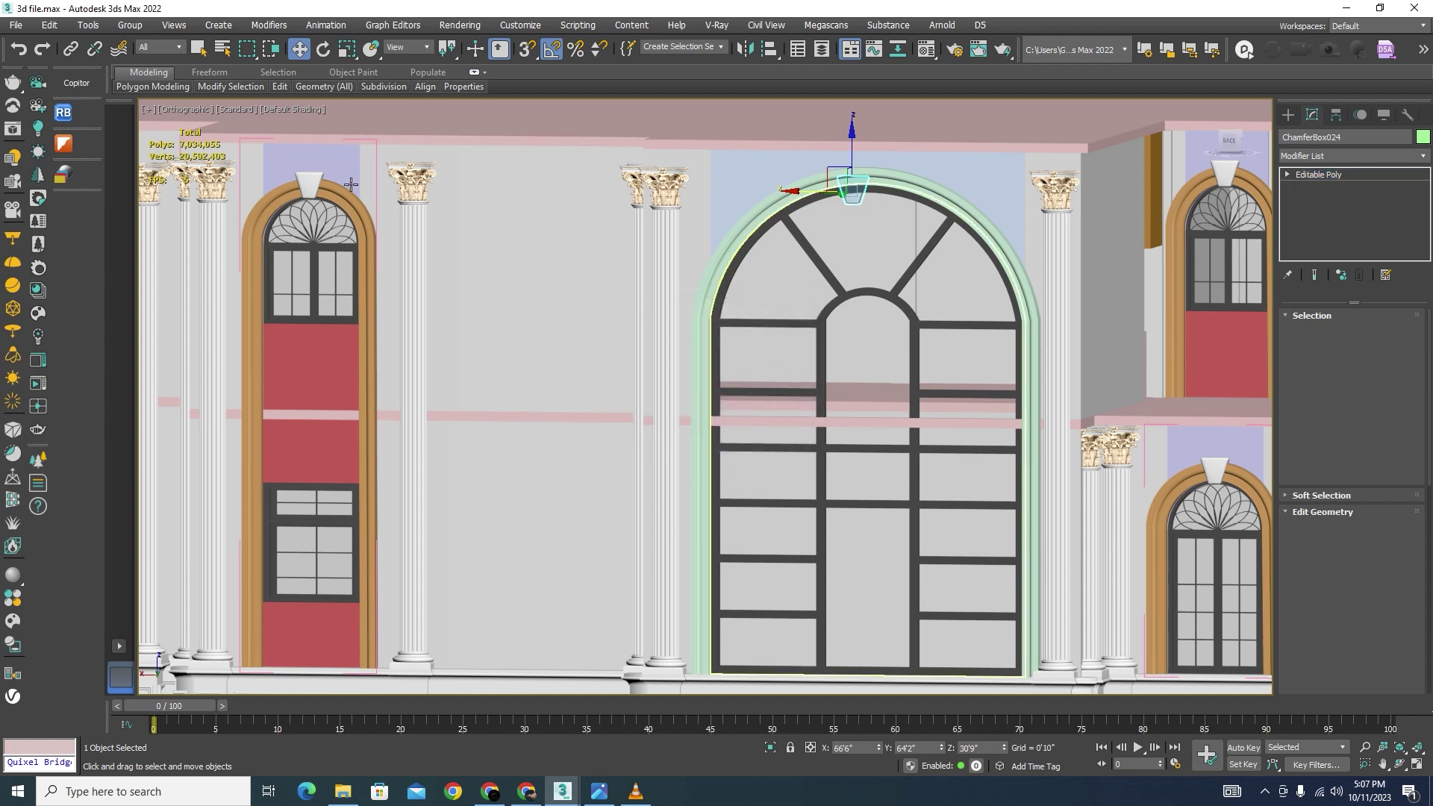
Step: Isolate the large window's arch moulding together with the tall narrow window's brown arch moulding
left_click(933, 193)
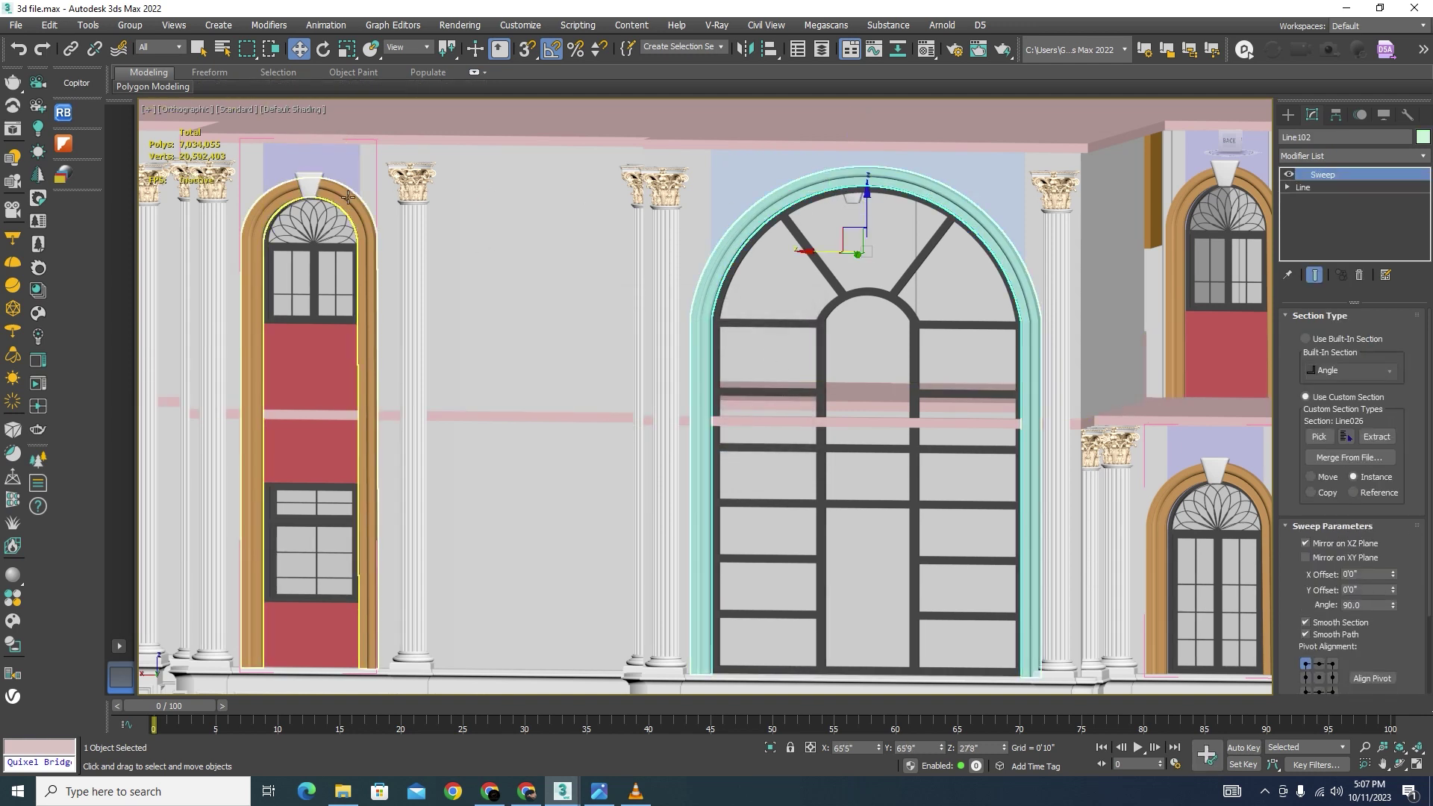
left_click(368, 245, "ctrl")
left_click(772, 748)
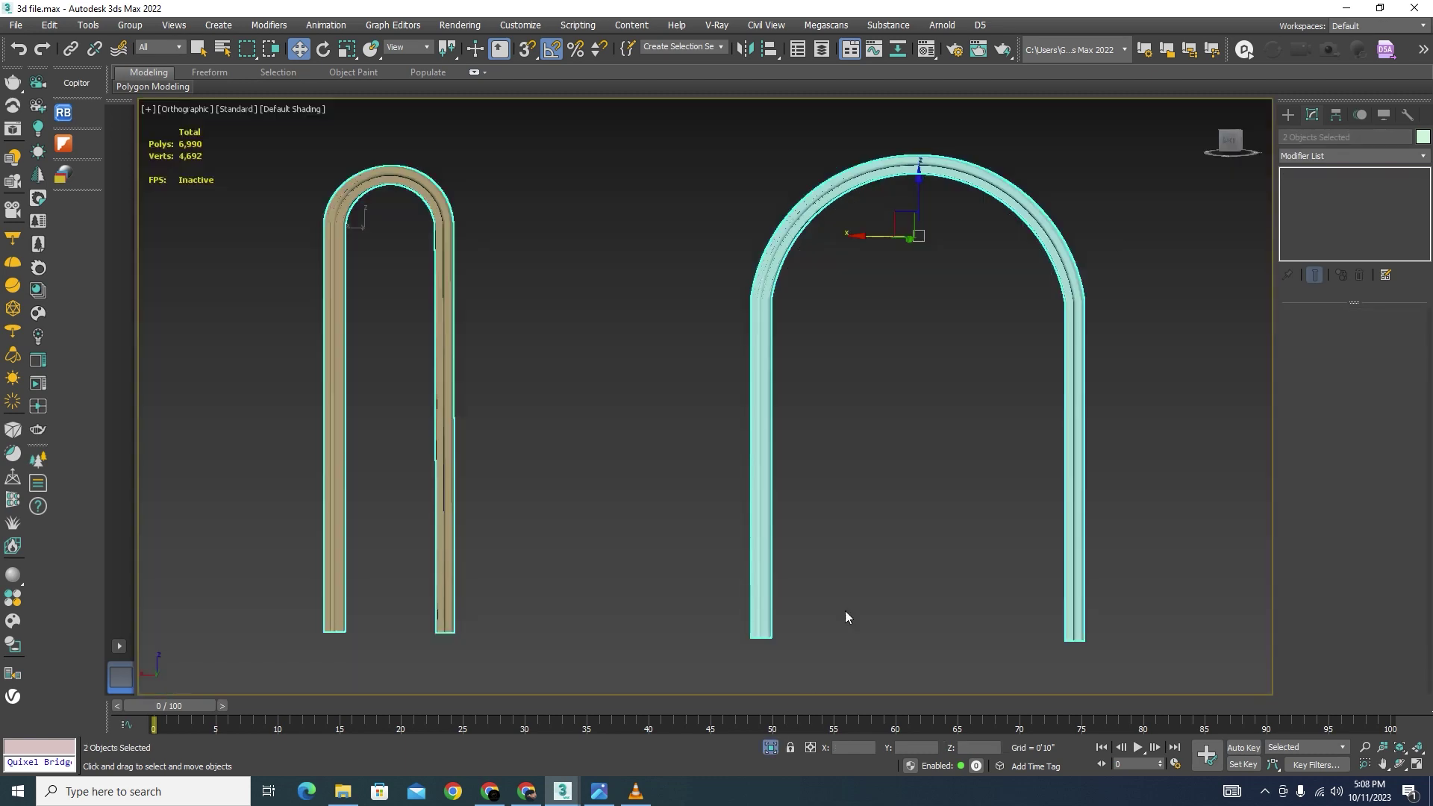
left_click(941, 467)
Step: Try to snap the curve vertices of the large arch's path vertically to the tall narrow arch's height in the front view
left_click(1052, 202)
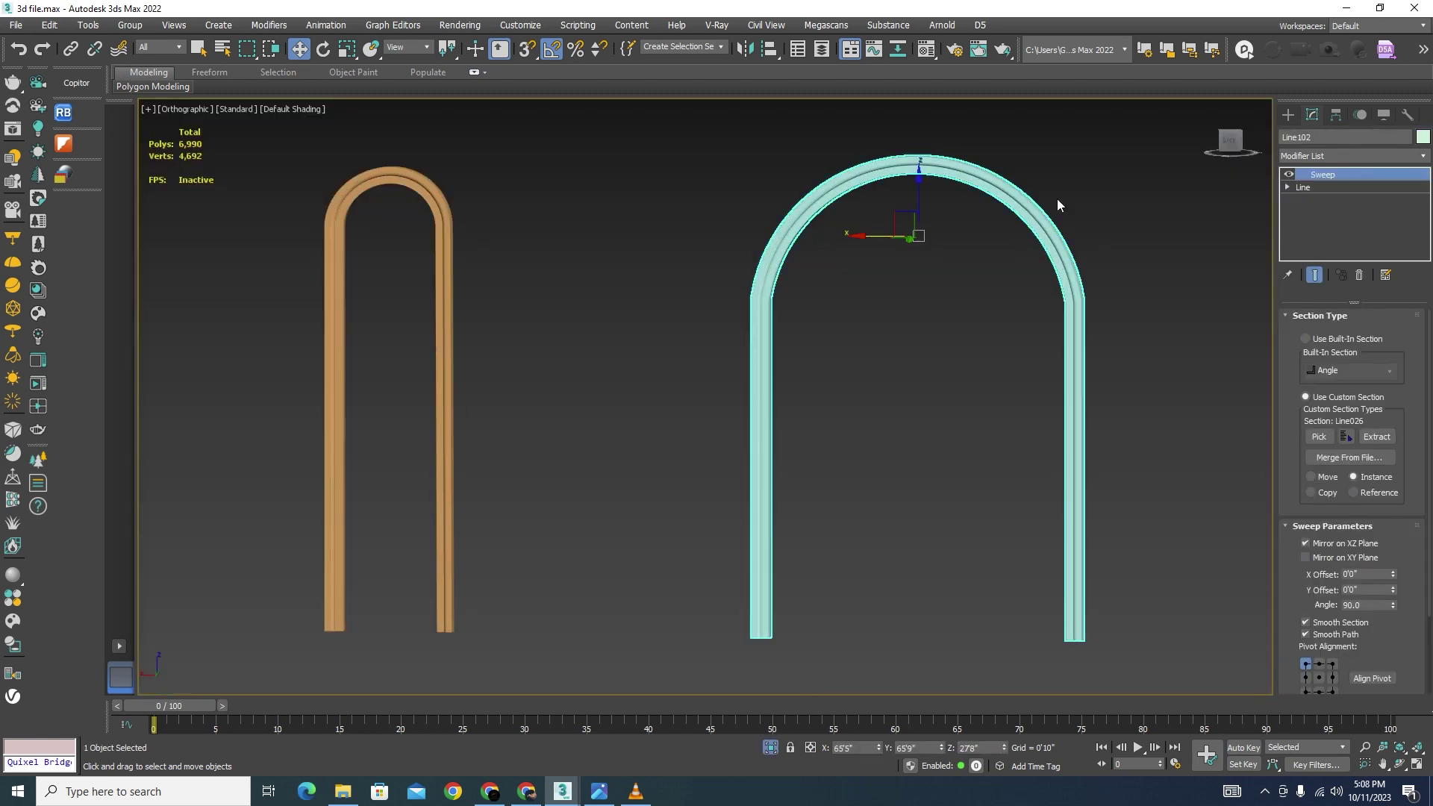
left_click(1305, 187)
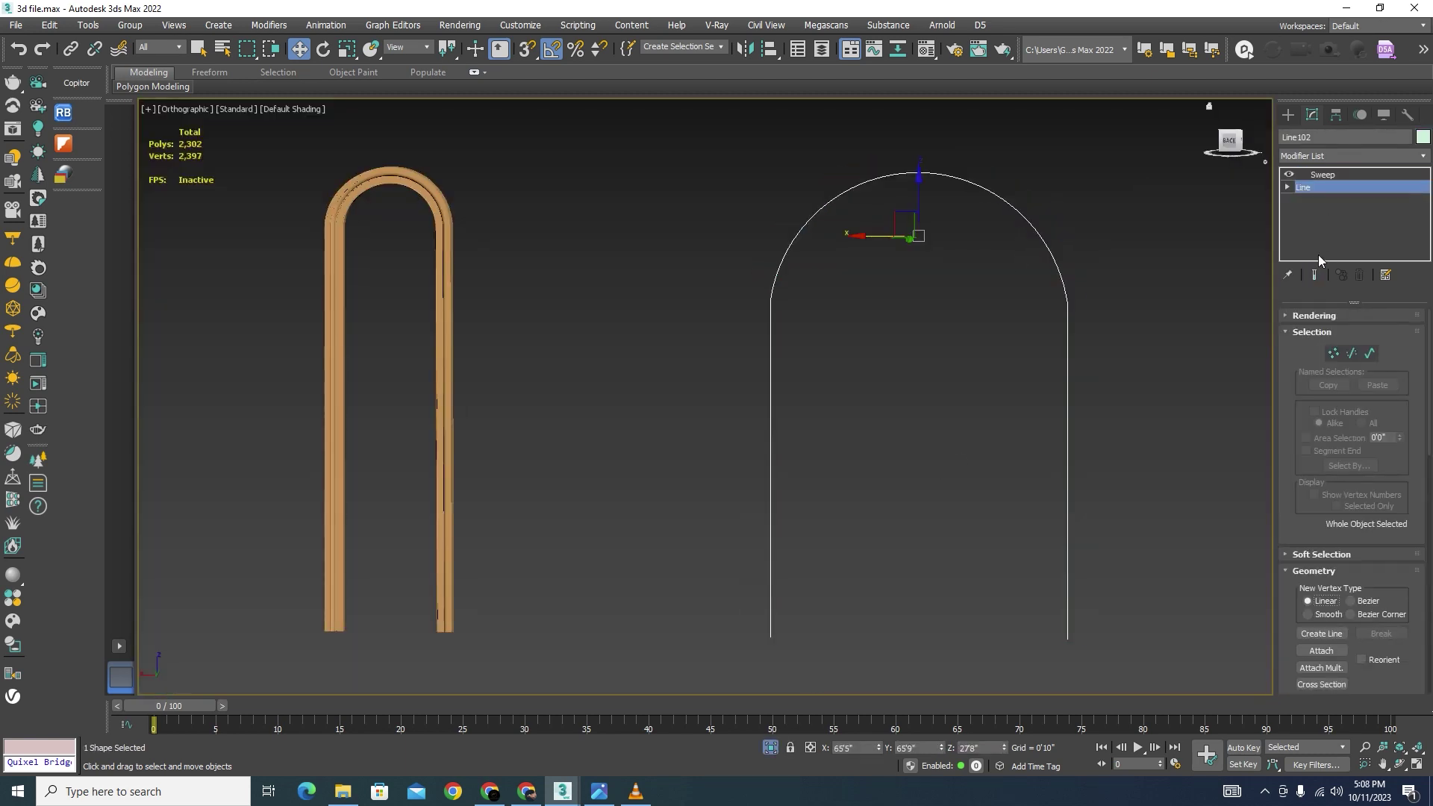
left_click(1176, 173)
left_click(1065, 272)
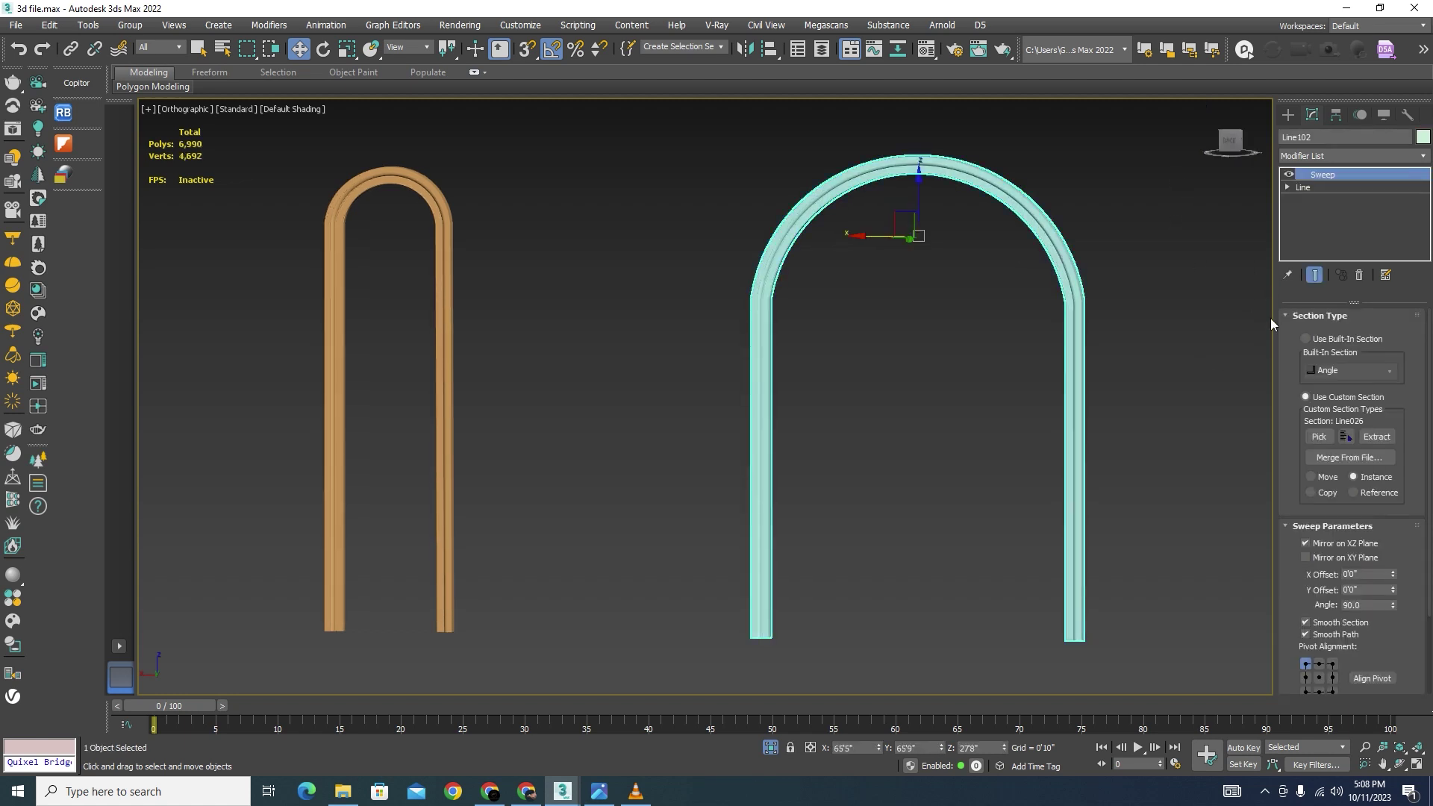
left_click(1302, 188)
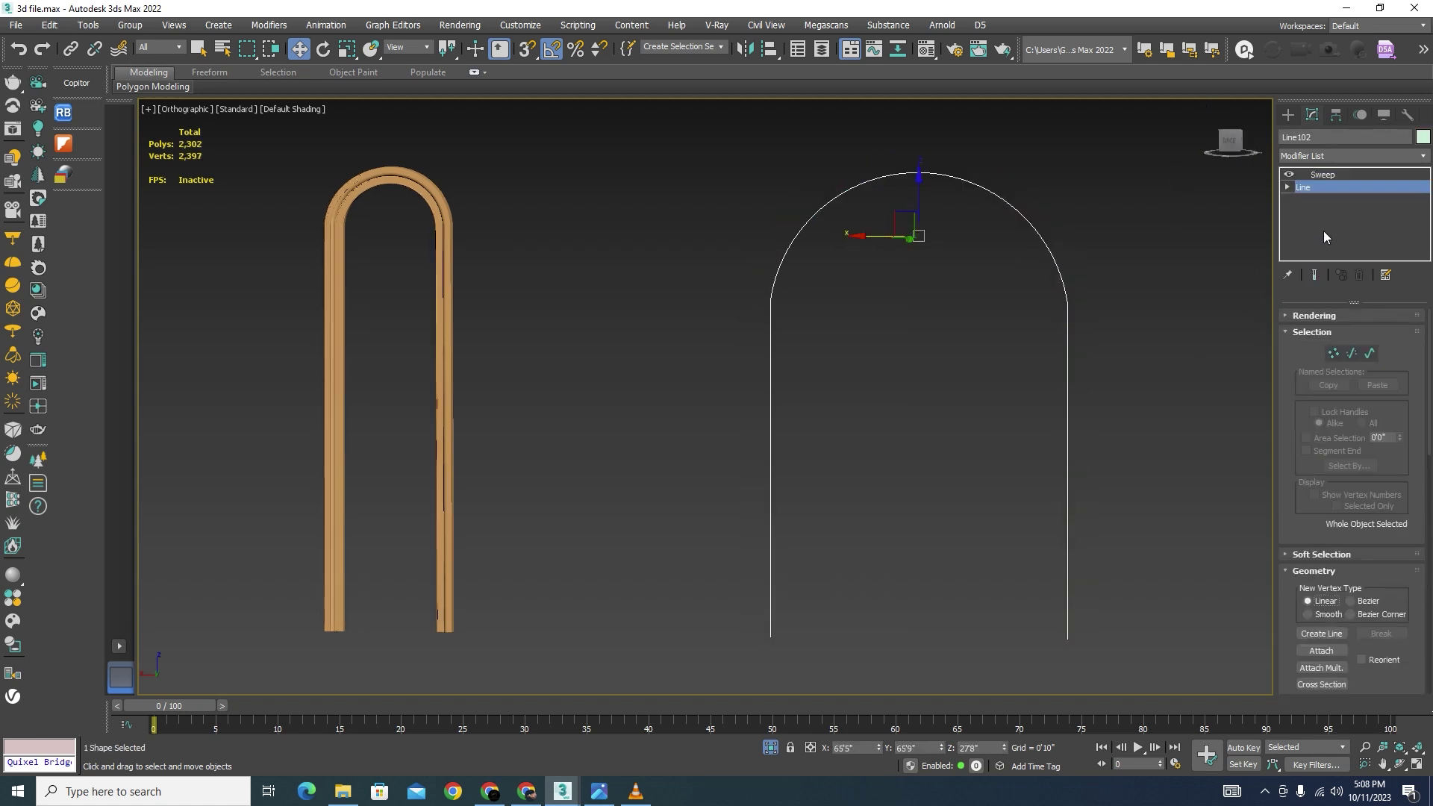
left_click(1333, 353)
left_click_drag(1098, 170, 643, 365)
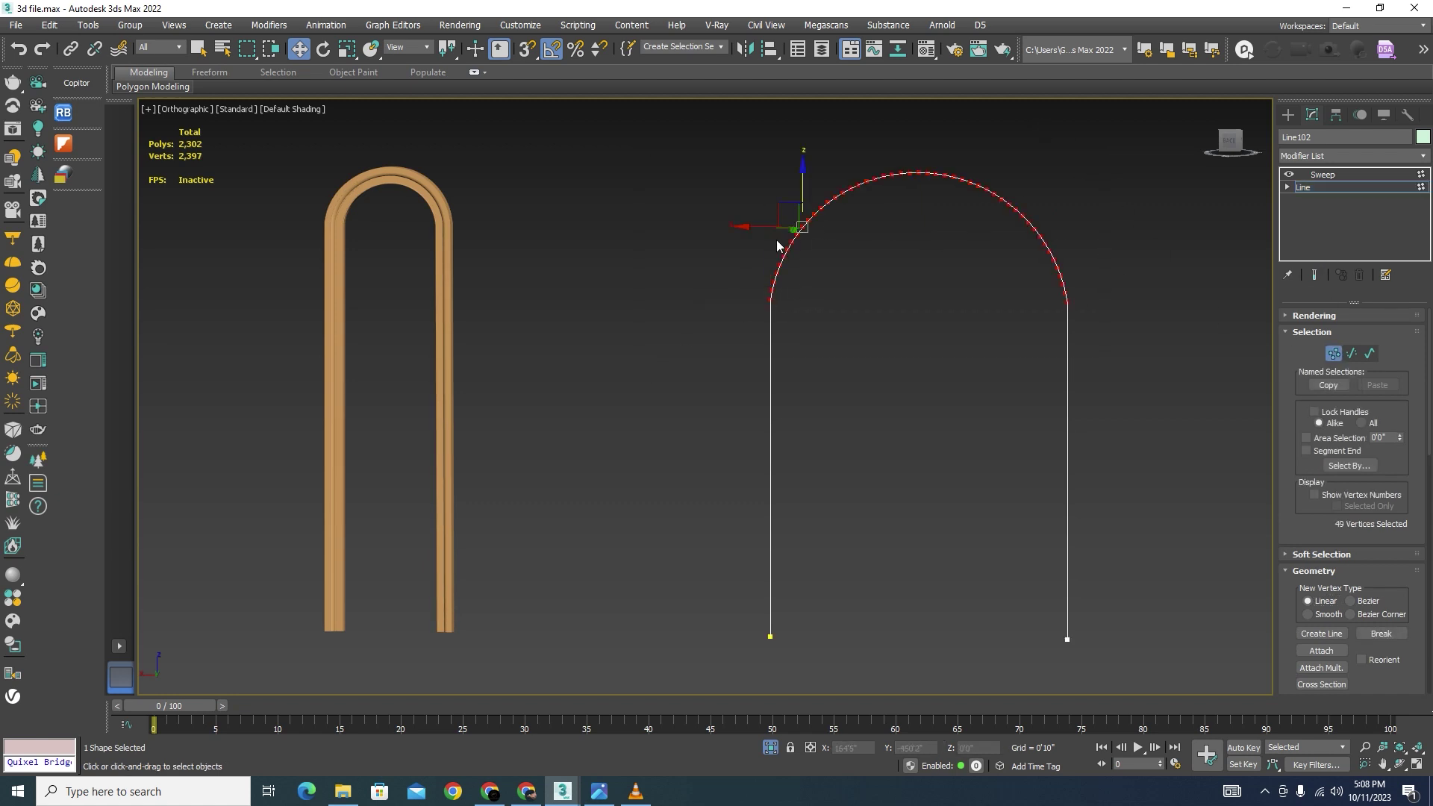
scroll(907, 159, "up", 3)
scroll(916, 210, "down", 3)
key("F3")
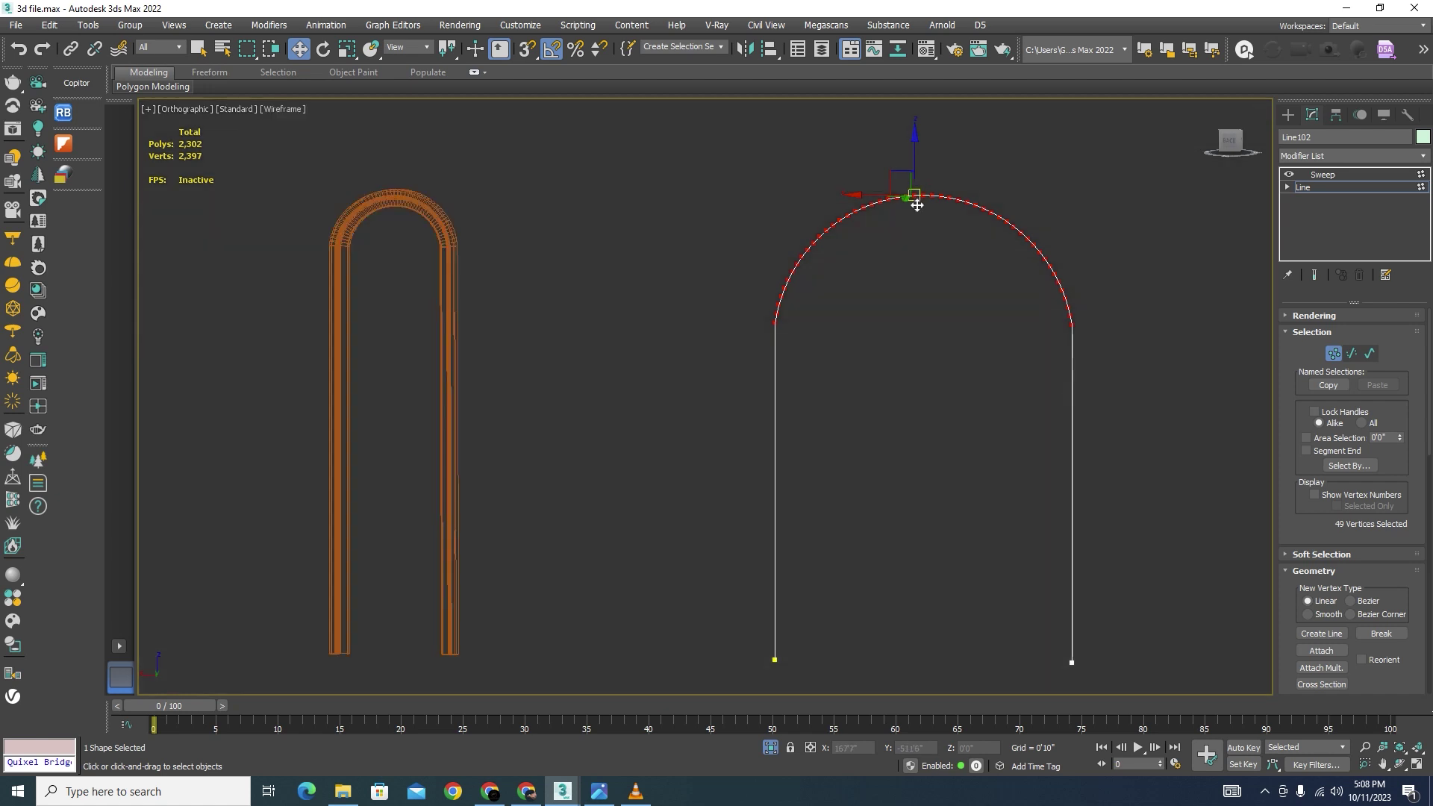
scroll(888, 160, "up", 2)
key("f")
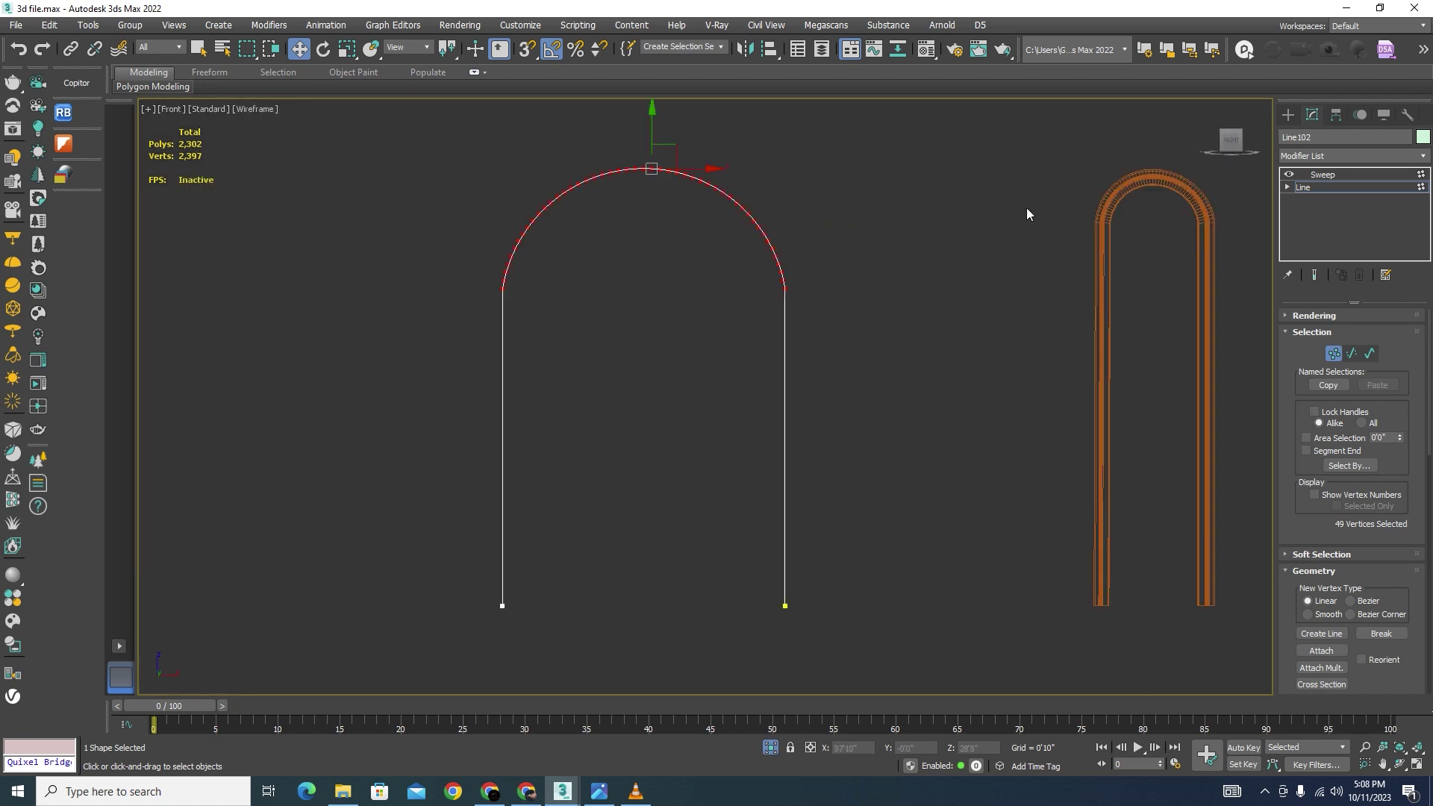
middle_click_drag(1032, 173, 908, 212)
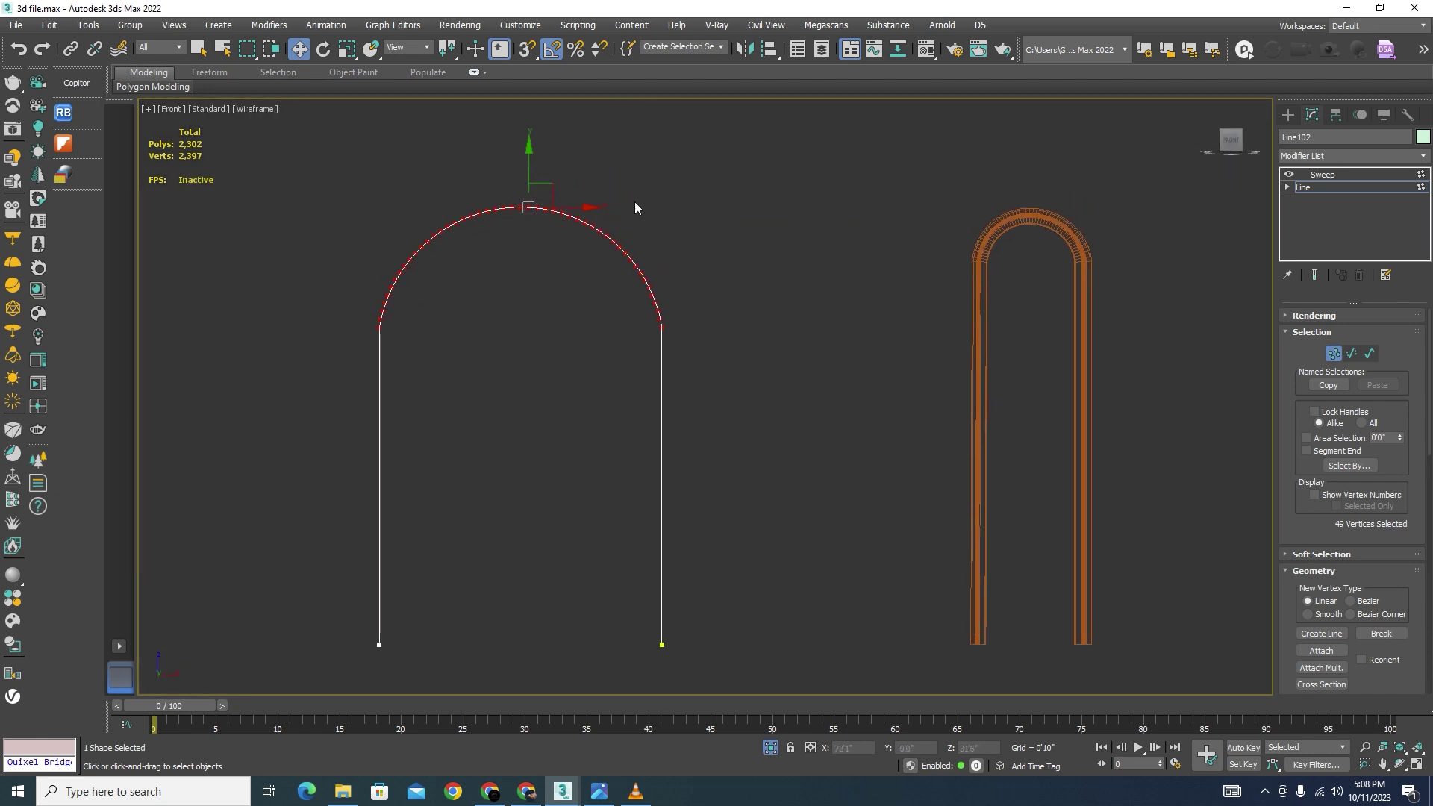
key("s")
left_click_drag(529, 165, 1033, 202)
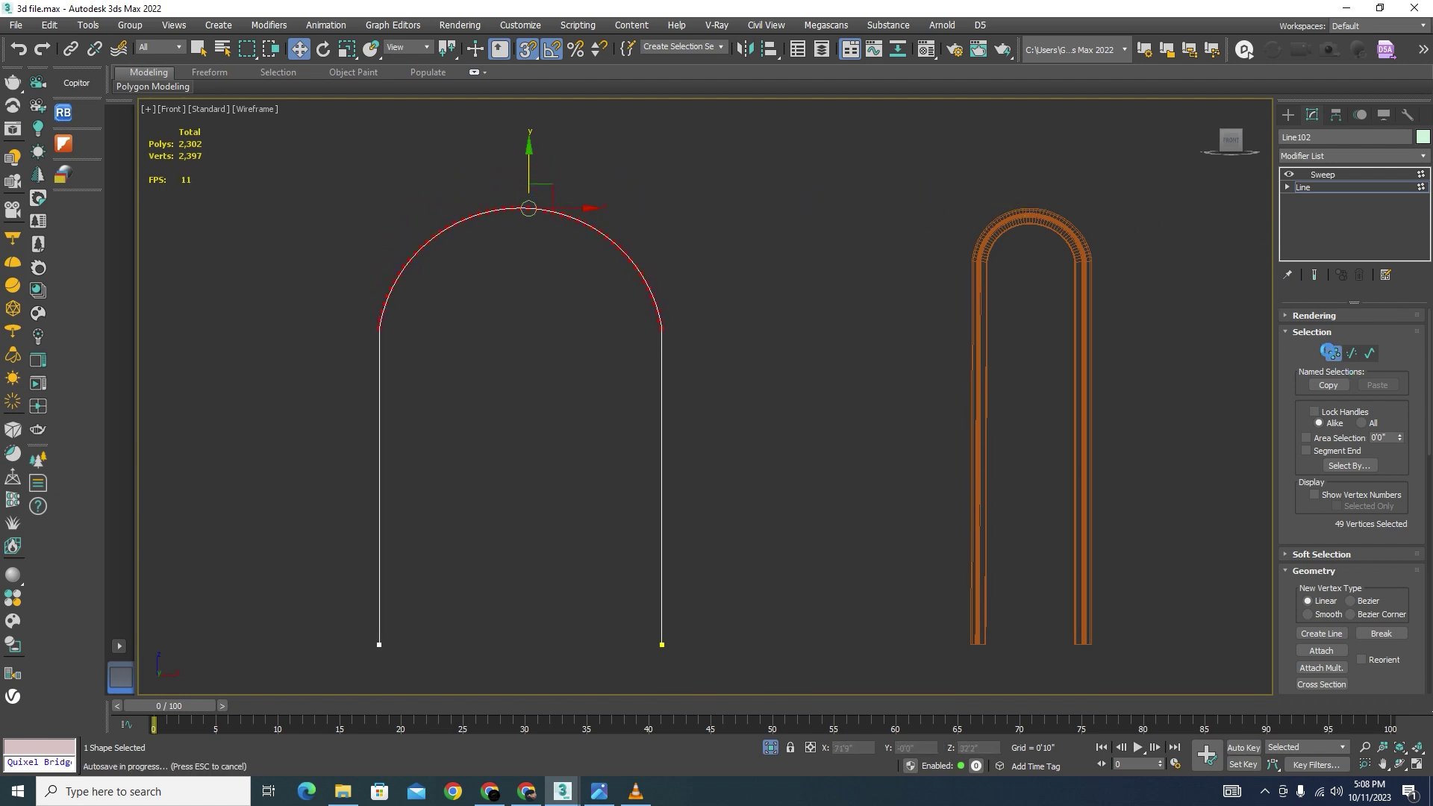
left_click(1334, 354)
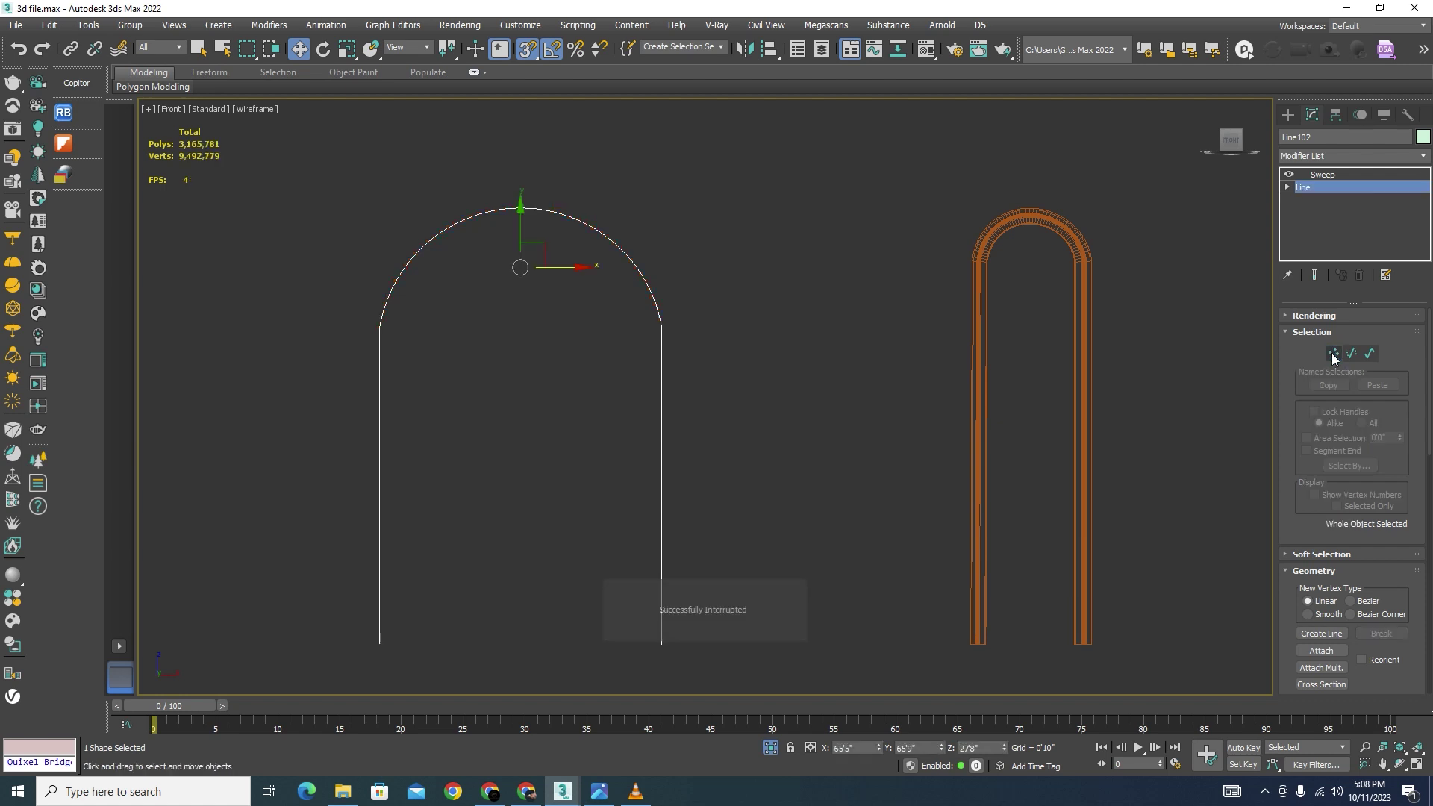
Step: End the isolation of the two arch mouldings and view the large window within the shaded villa facade
left_click(821, 354)
scroll(821, 354, "down", 3)
left_click_drag(1041, 216, 396, 538)
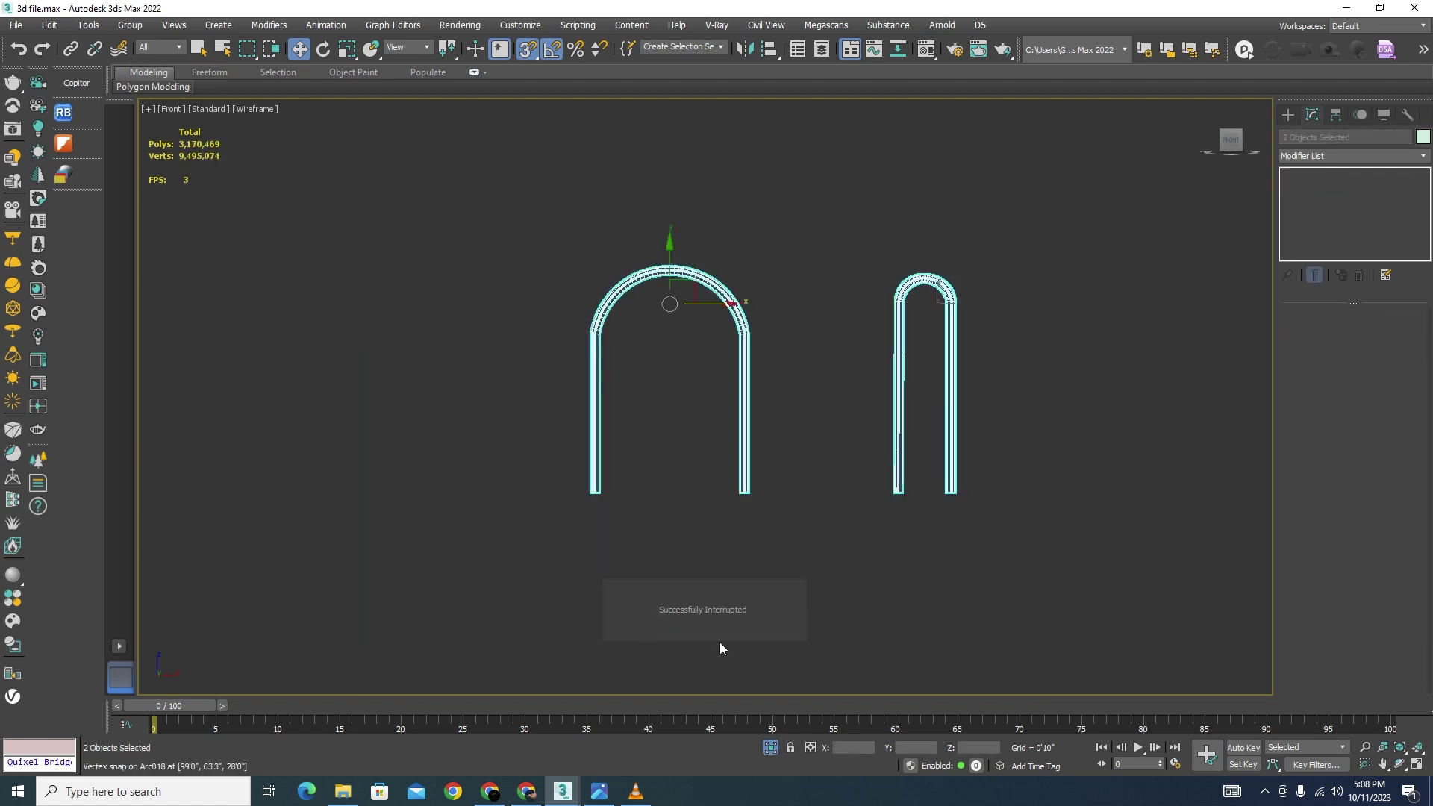
left_click(770, 748)
scroll(758, 446, "up", 5)
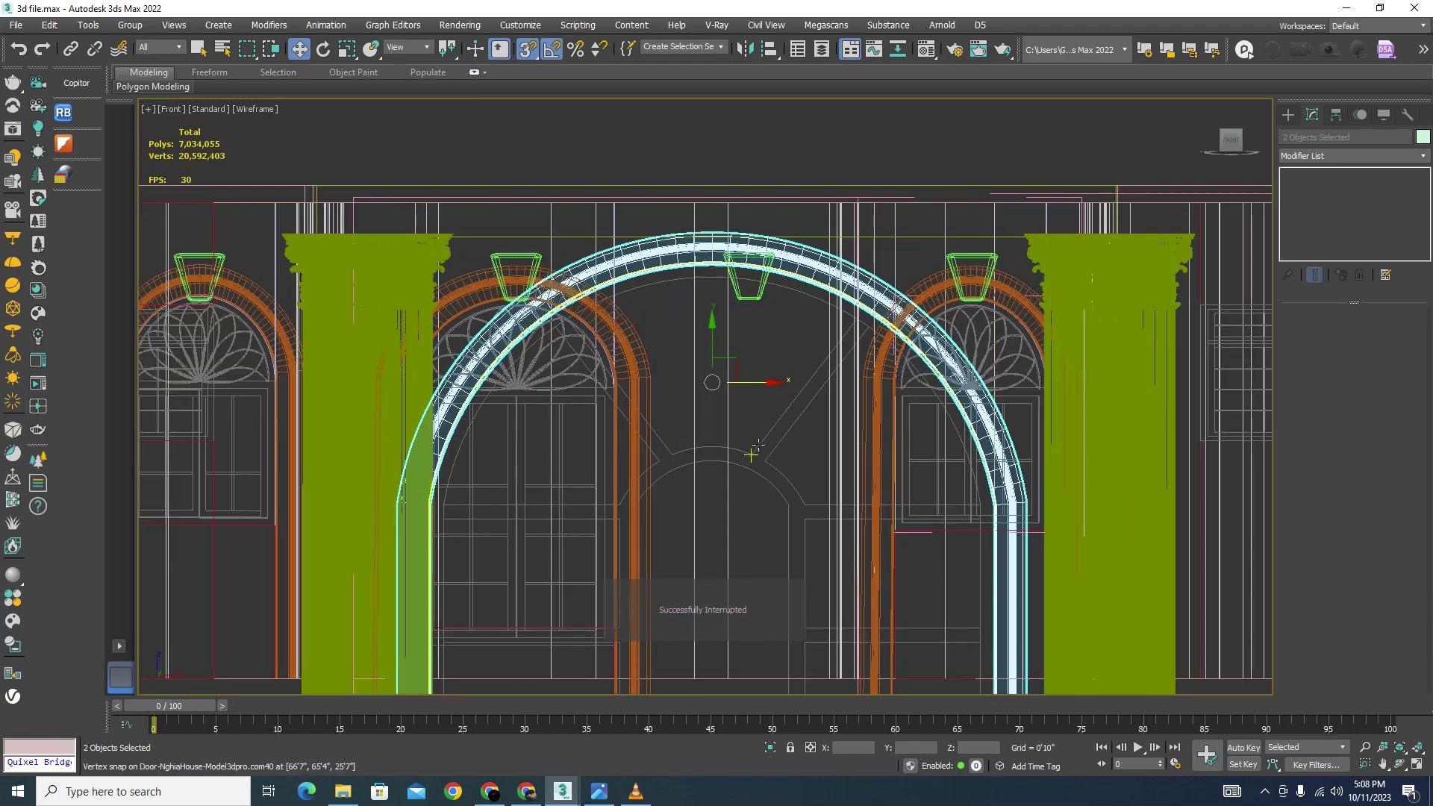
left_click(763, 467, "ctrl")
scroll(773, 366, "down", 4)
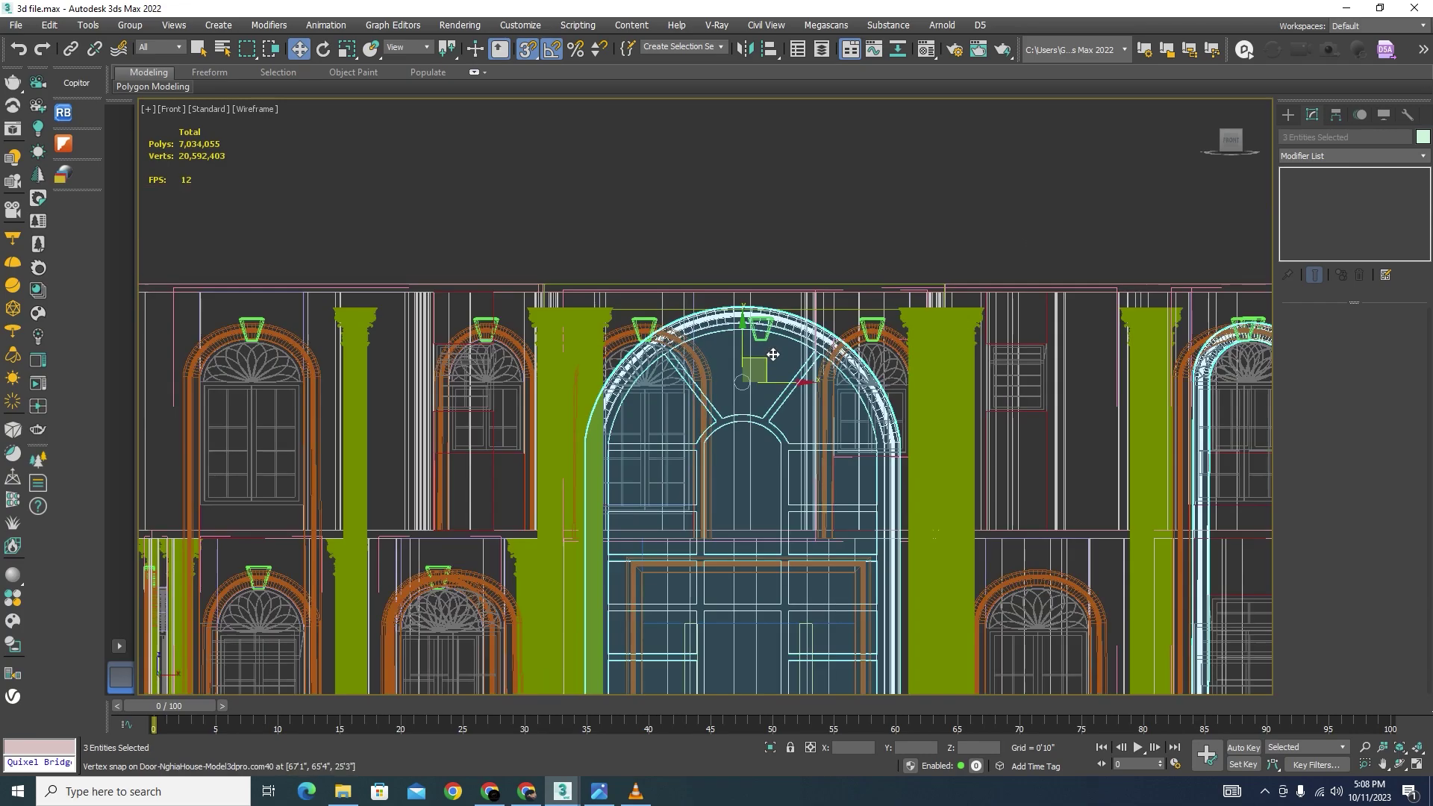
middle_click_drag(773, 354, 817, 390, "alt")
key("F3")
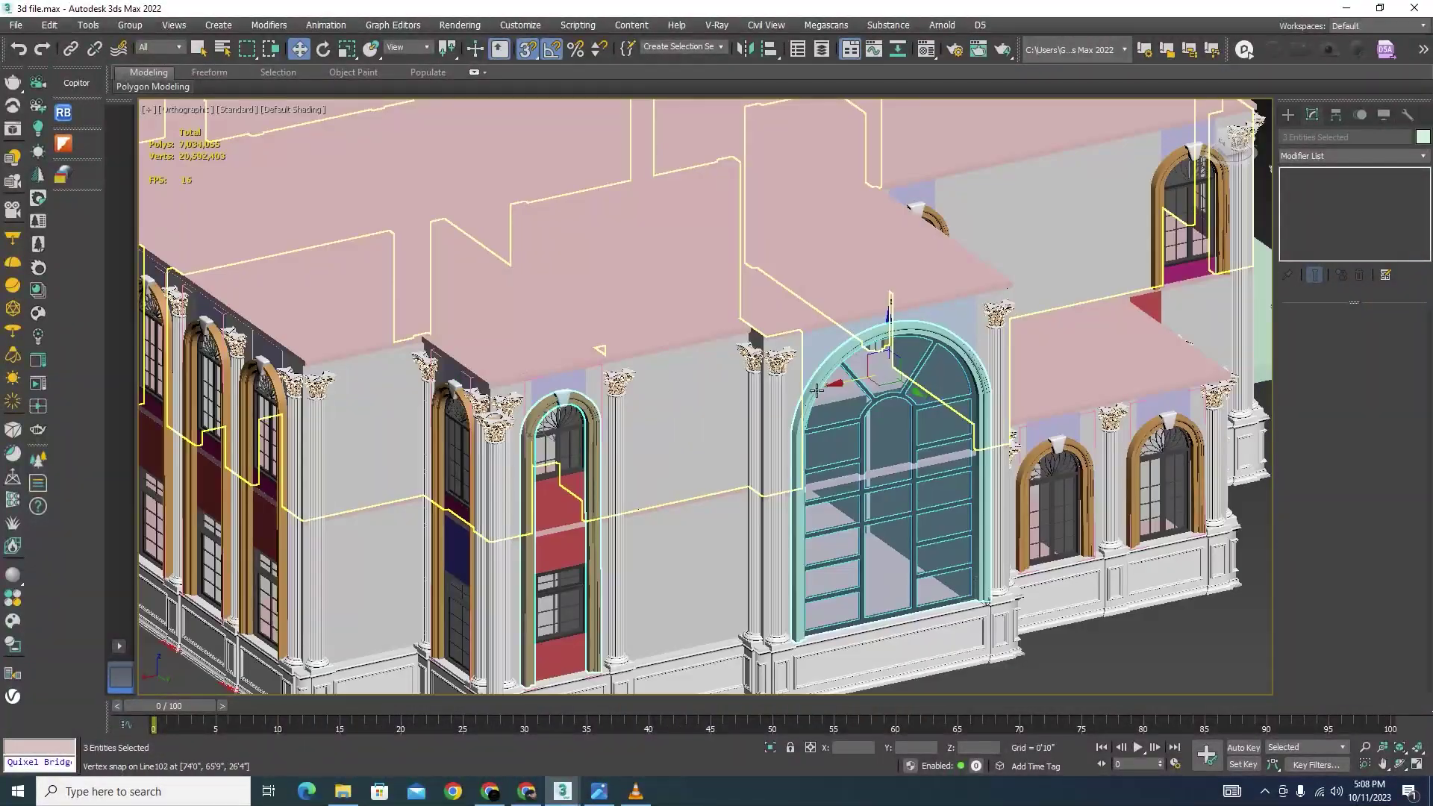
Step: Move the large arch's keystone outward along Y by about 2'7" onto the moulding's face and raise it to sit on the crown
scroll(937, 392, "up", 5)
mouse_move(937, 393)
middle_mouse_down("alt")
mouse_move(909, 397)
mouse_move(896, 333)
mouse_move(943, 451)
middle_mouse_up("alt")
key("F3")
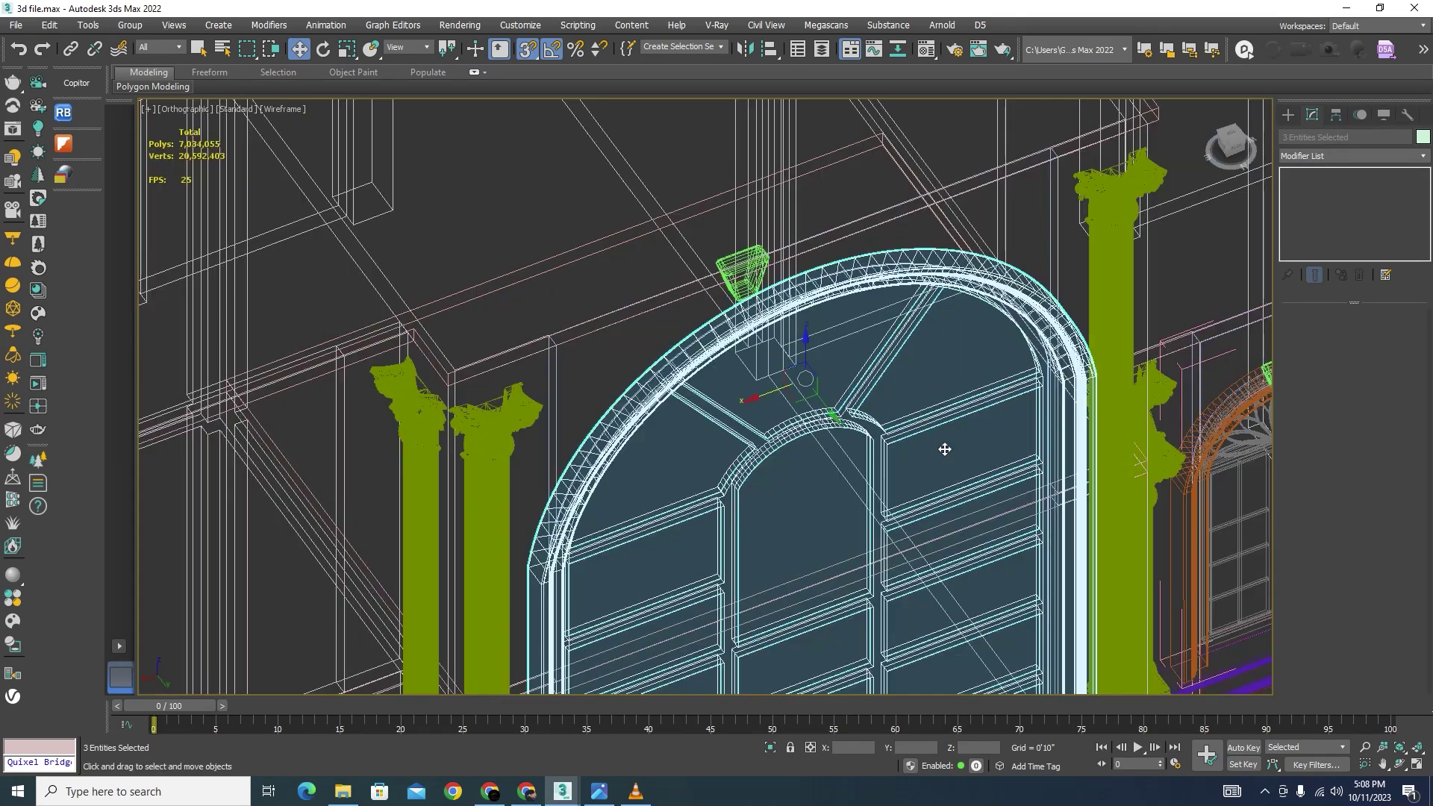
scroll(722, 265, "up", 5)
left_click(723, 265)
key("F3")
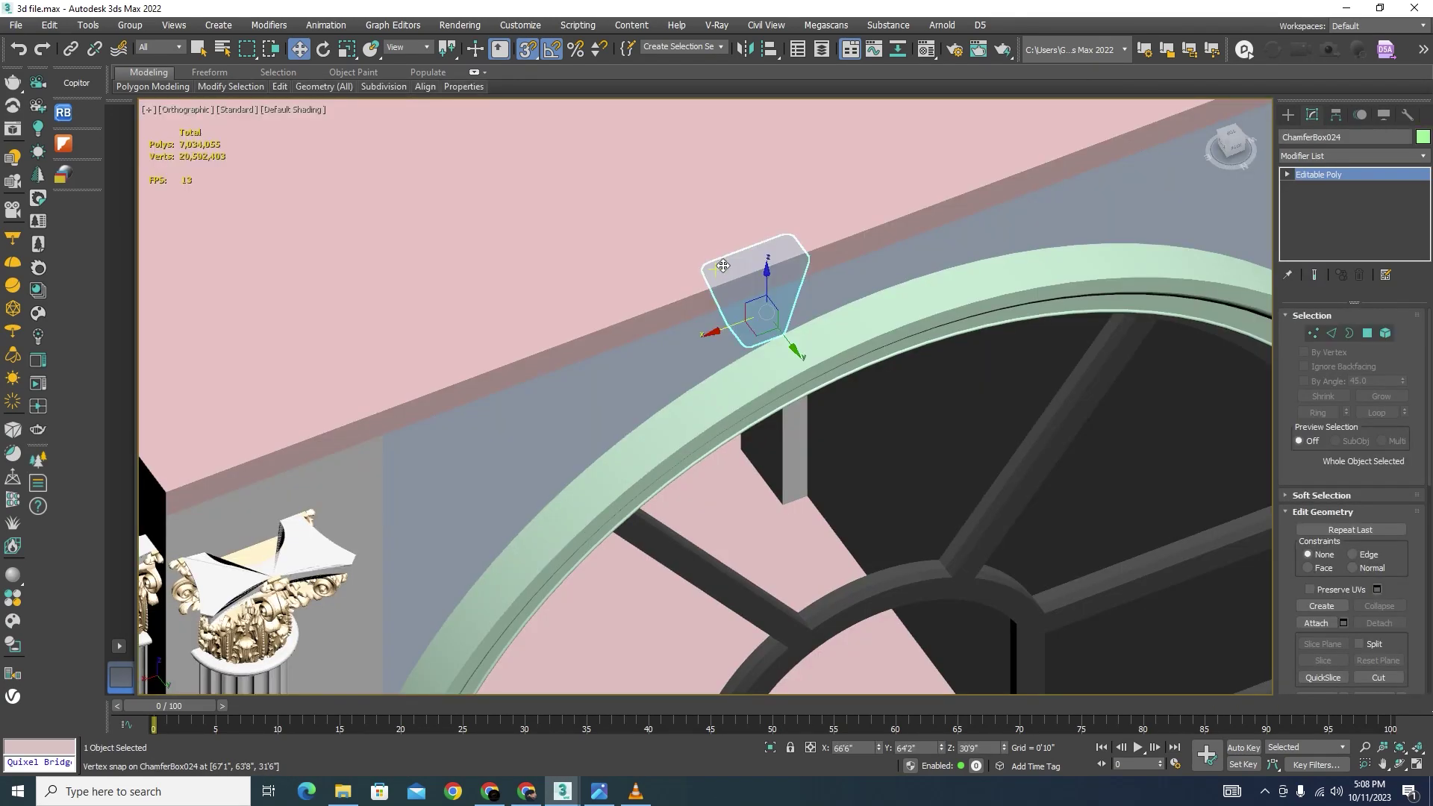
key("s")
left_click_drag(795, 347, 883, 459)
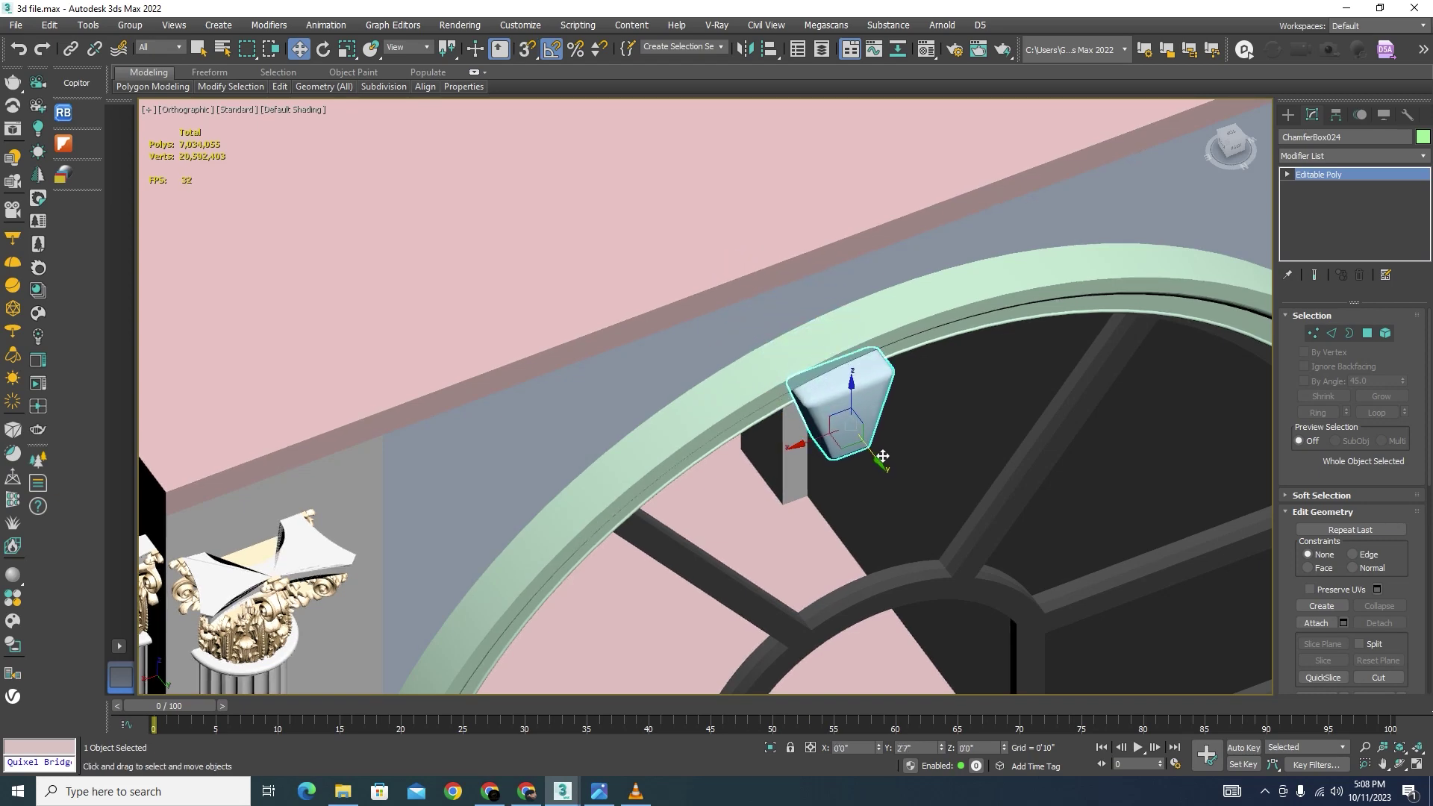
middle_click_drag(883, 457, 839, 315, "alt")
left_click_drag(843, 356, 843, 295)
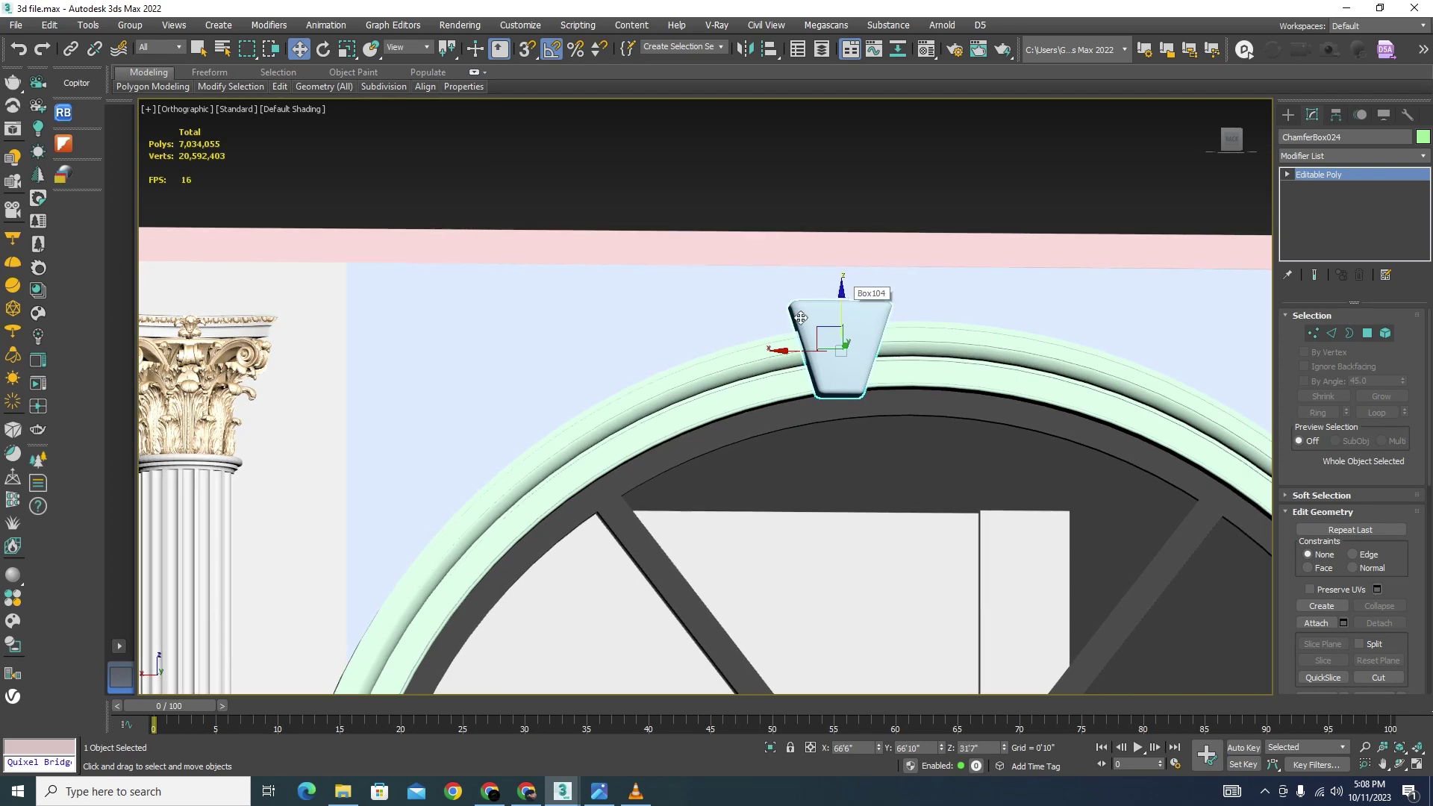
Step: Isolate the keystone with the large window, shift it along X to 65'1" at the arch's crown, and end the isolation
scroll(801, 318, "down", 5)
left_click(837, 457, "ctrl")
scroll(792, 402, "down", 6)
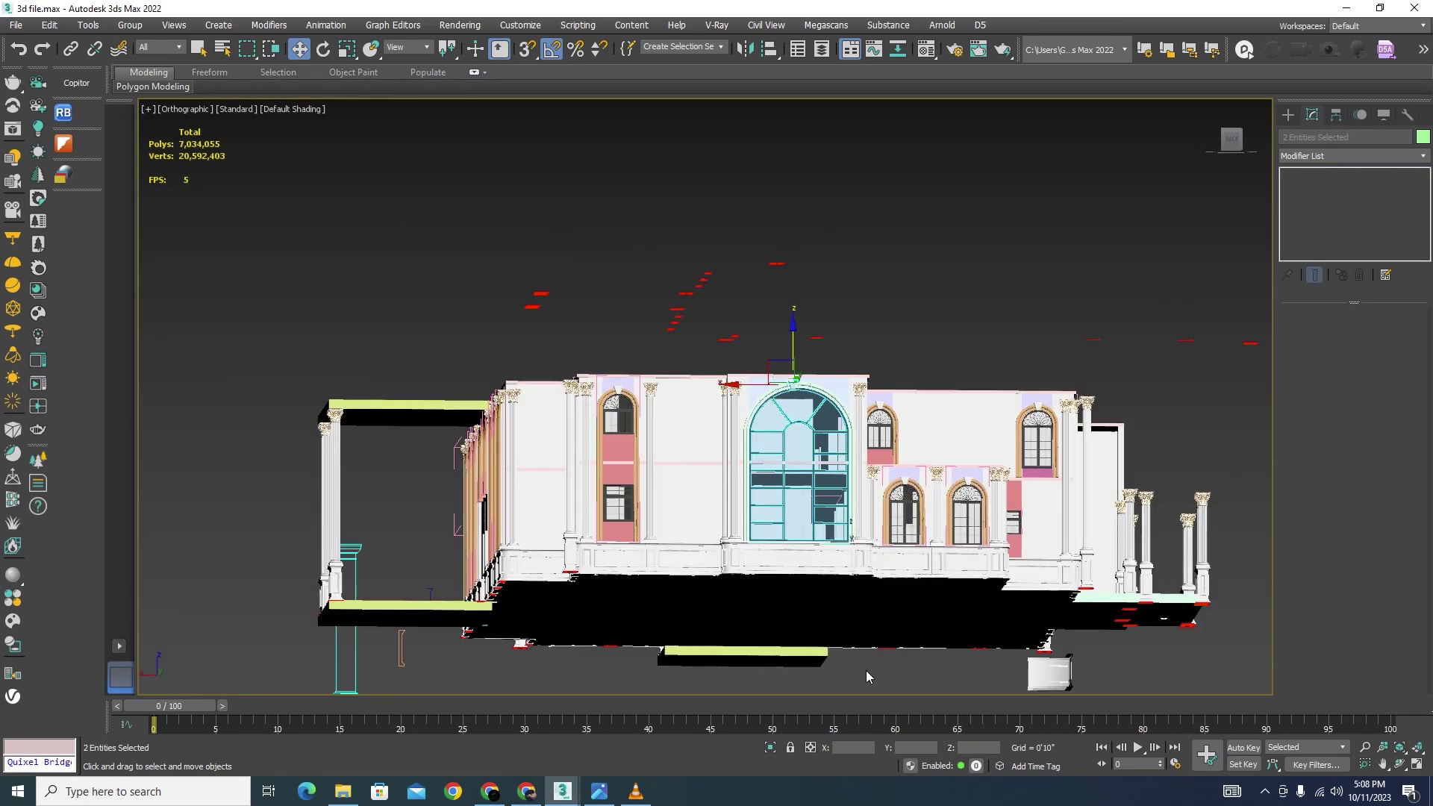
left_click(771, 748)
key("f")
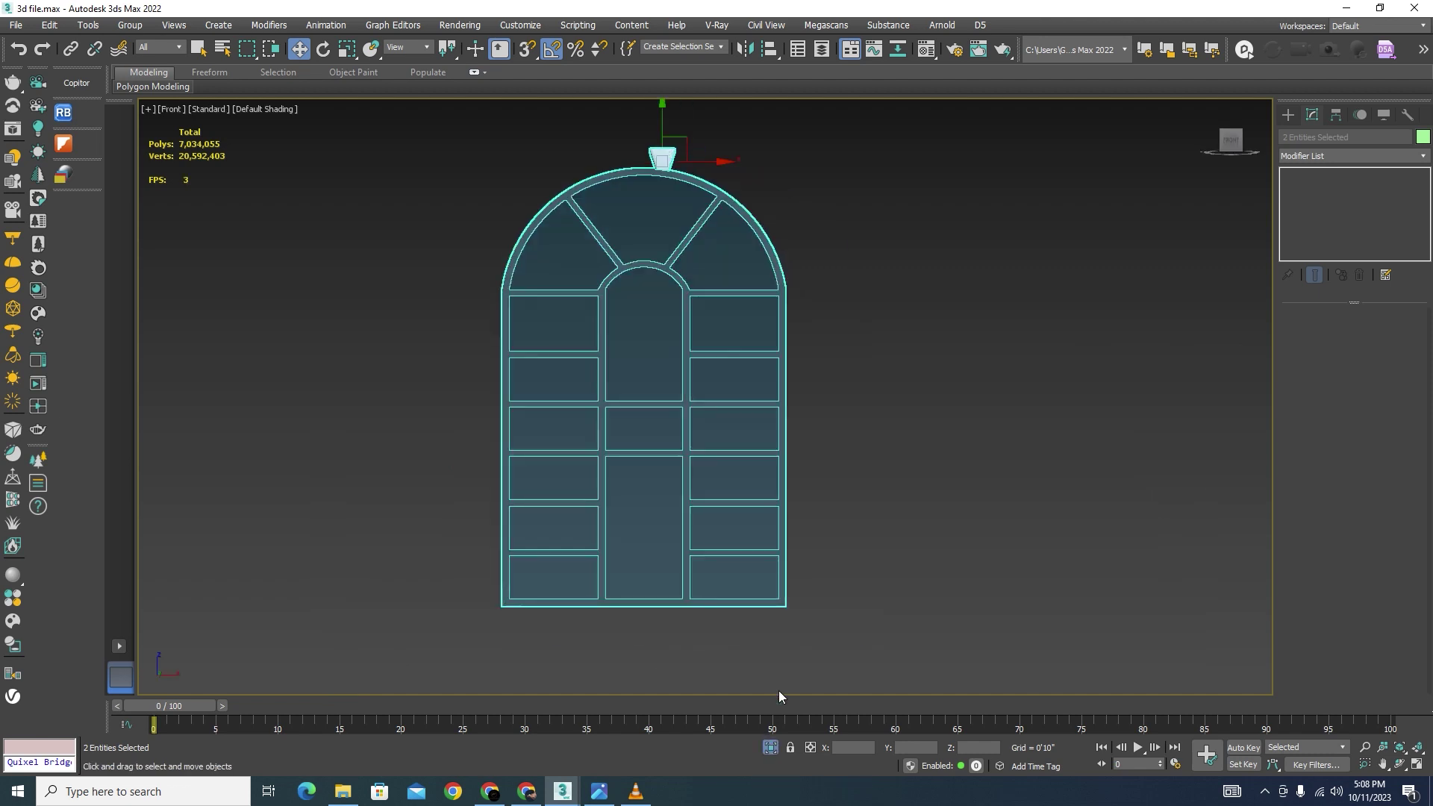
left_click(732, 181)
left_click(663, 153)
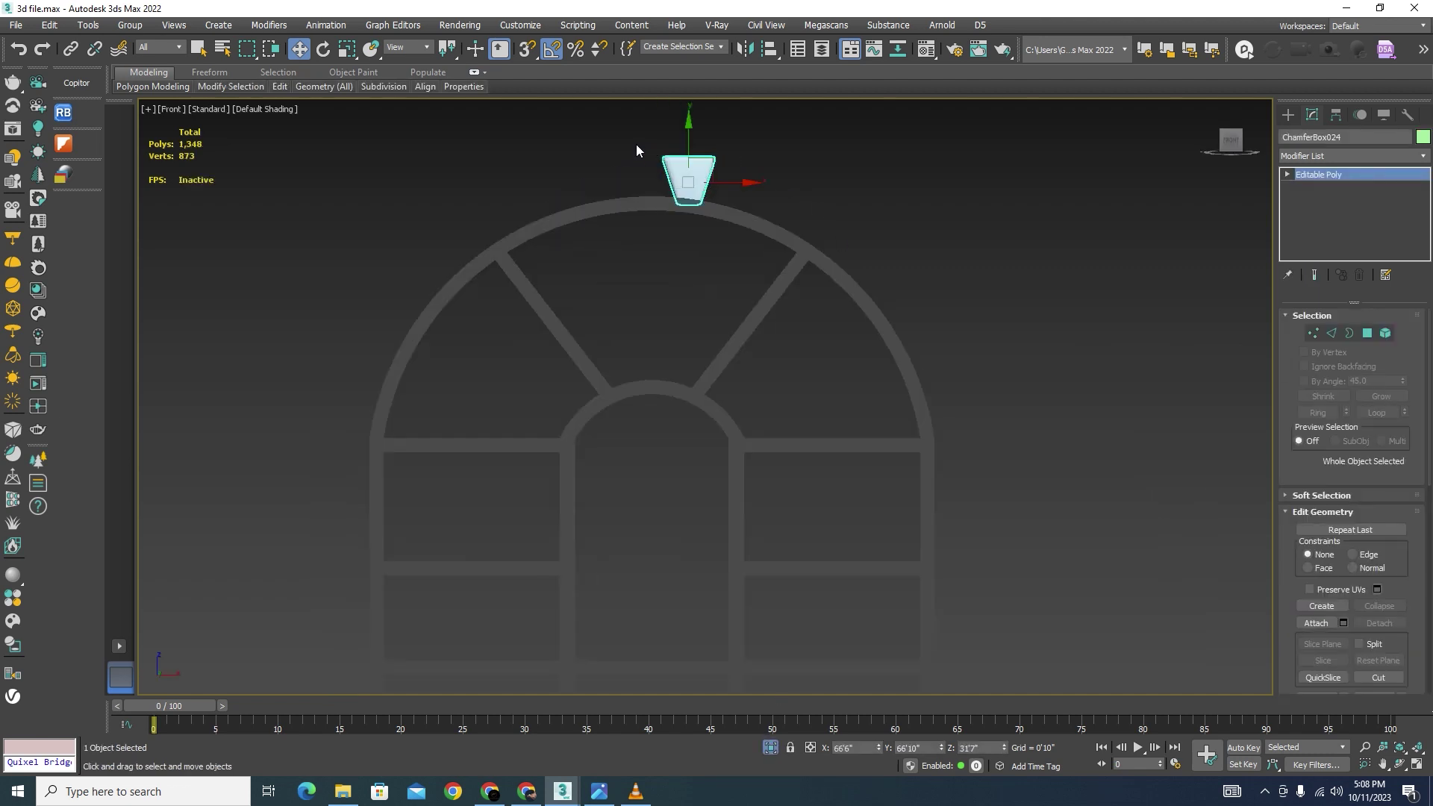
scroll(746, 187, "up", 3)
left_click_drag(749, 198, 683, 201)
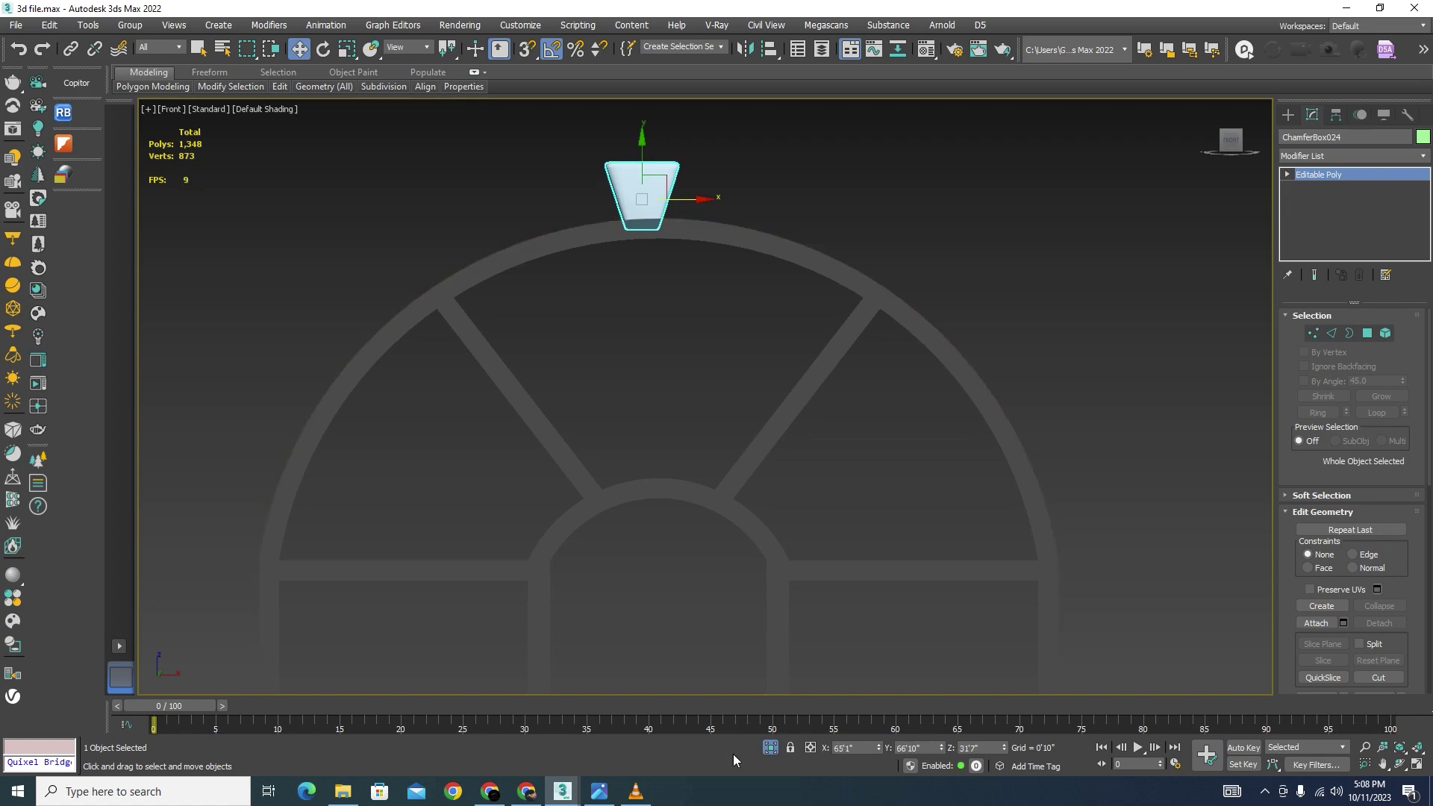
left_click(770, 748)
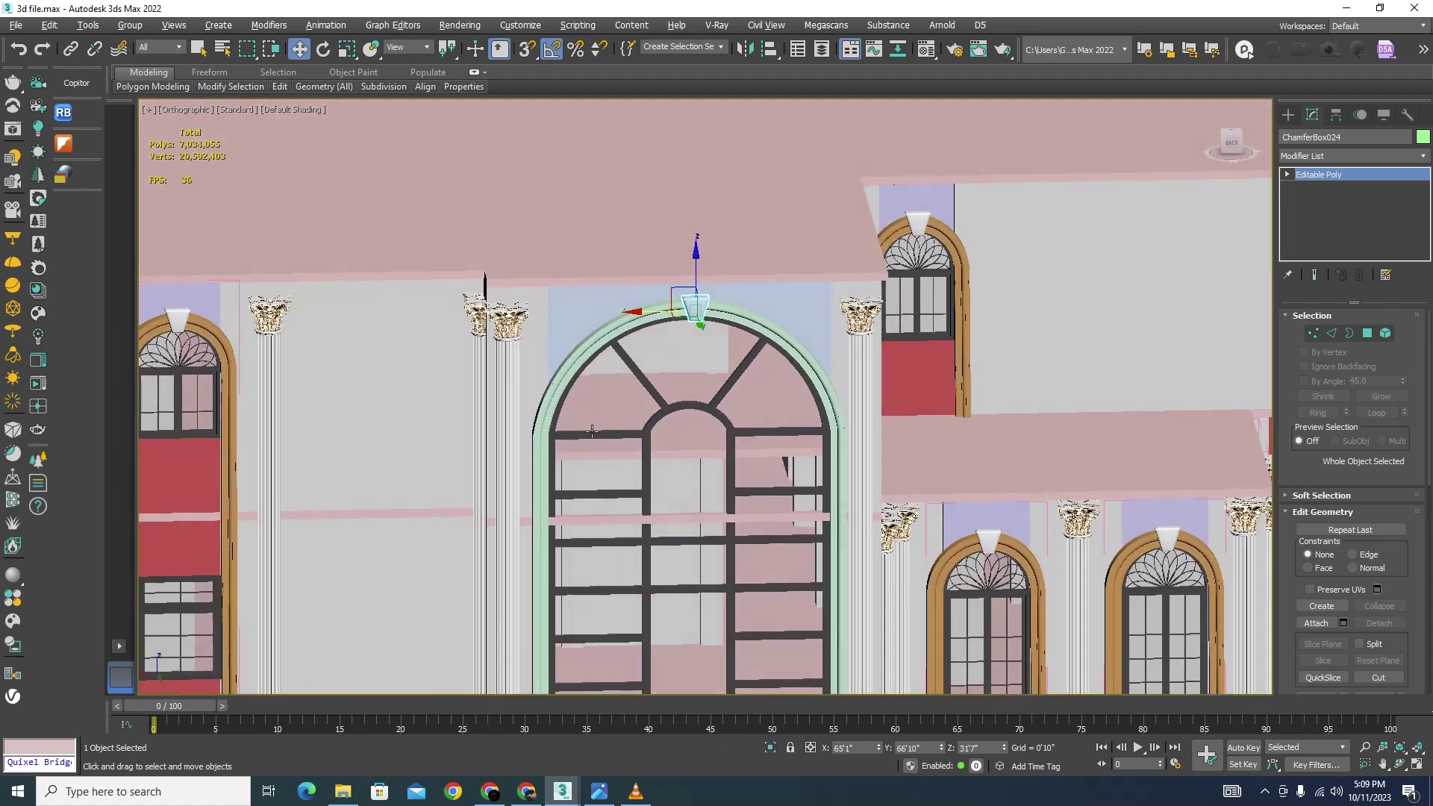
Step: Examine the large window's moulding and keystone against the smaller arched windows from several angles of the facade
middle_click_drag(592, 432, 616, 428, "alt")
scroll(710, 350, "down", 5)
middle_click_drag(739, 348, 755, 540, "alt")
left_click(755, 540)
scroll(580, 329, "up", 6)
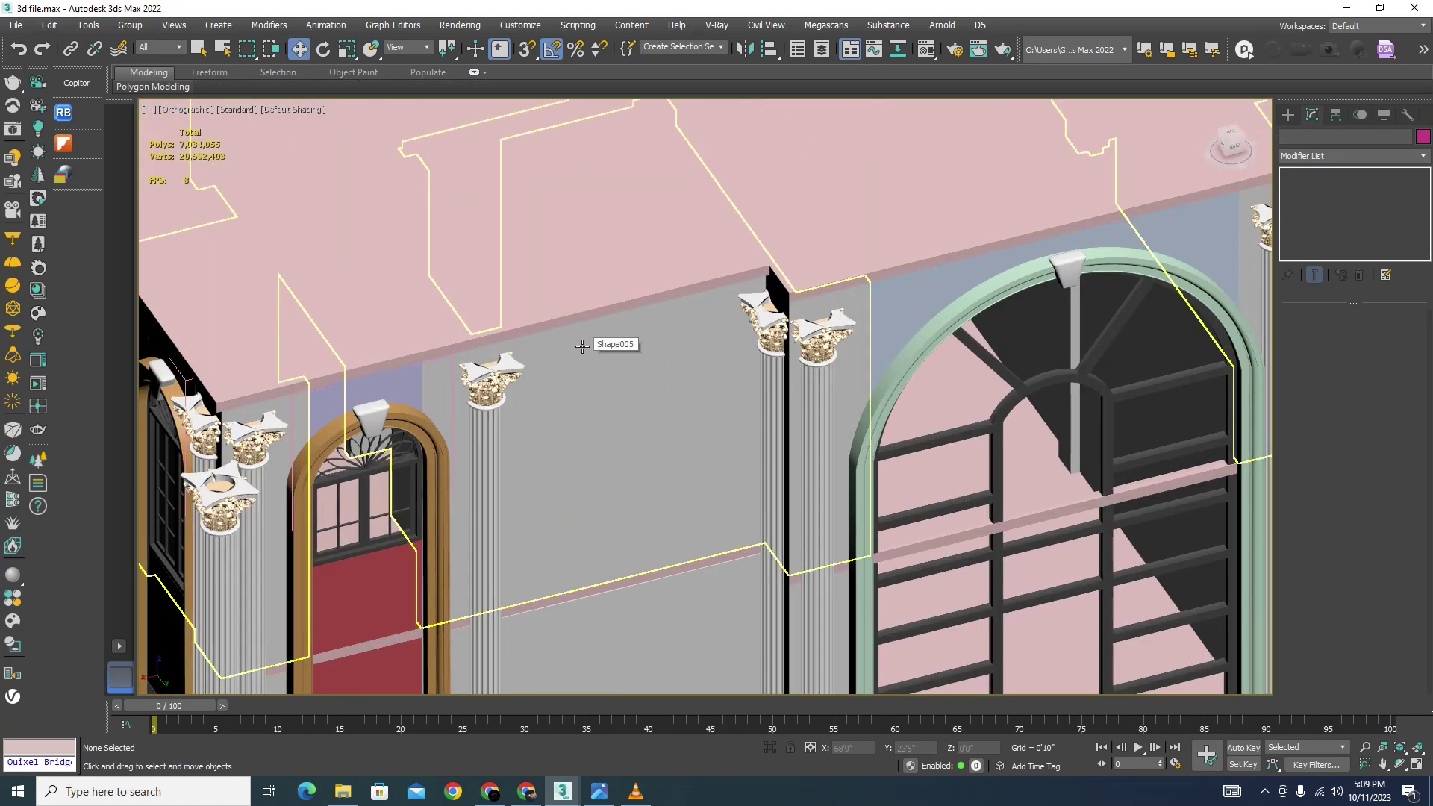
scroll(579, 339, "down", 5)
middle_click_drag(711, 264, 694, 463, "alt")
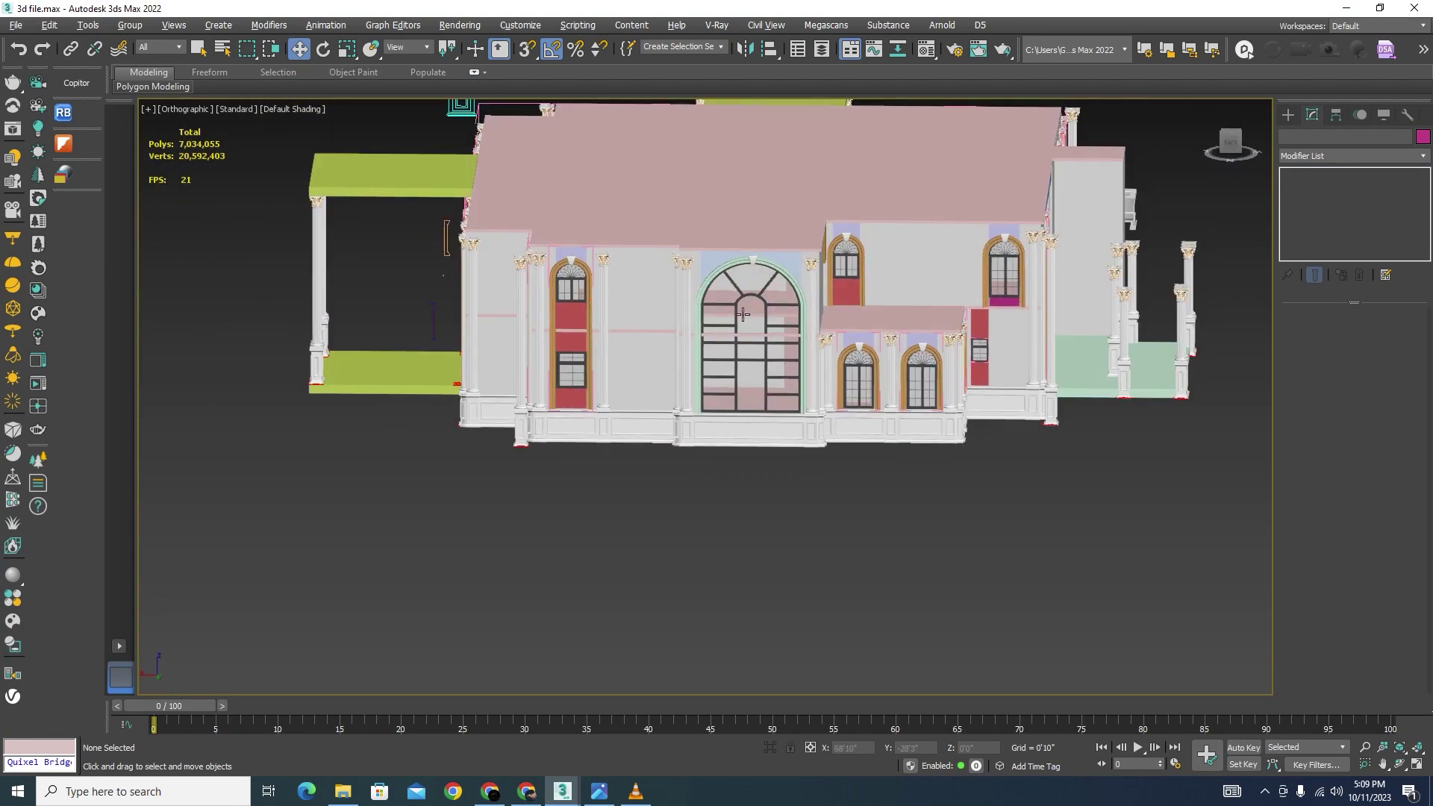
scroll(550, 260, "up", 8)
scroll(597, 228, "down", 4)
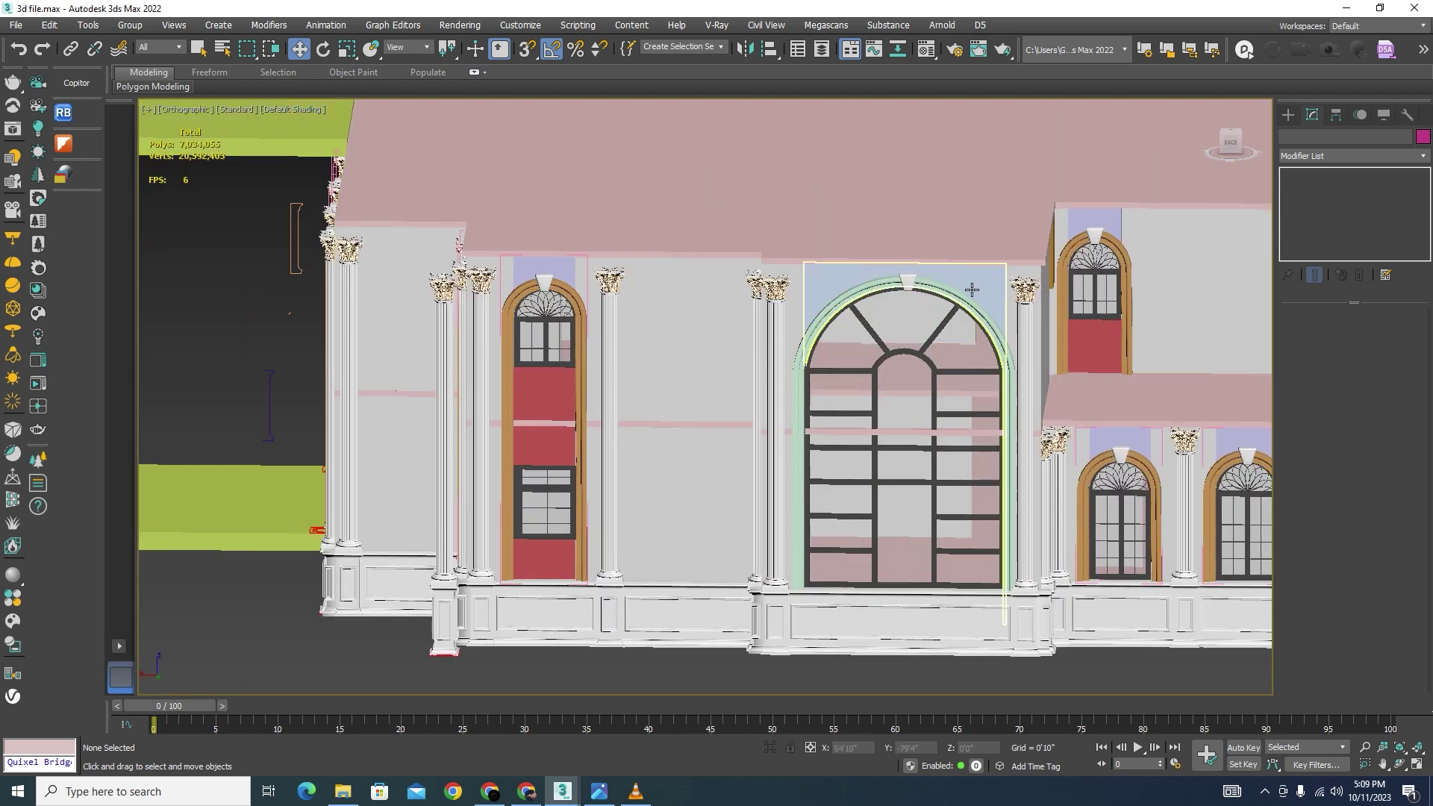
scroll(975, 285, "up", 2)
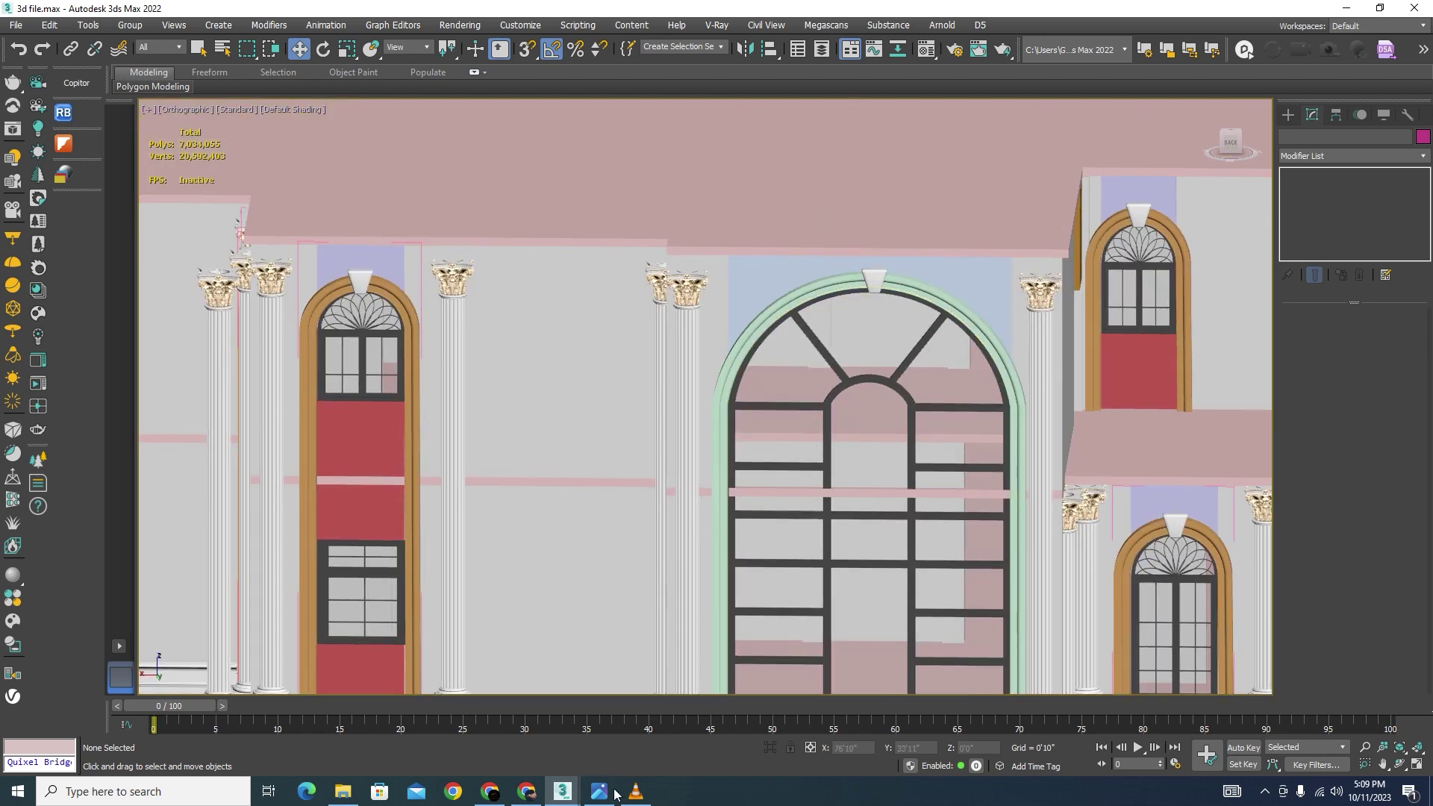
Step: Switch to the photo viewer to check the reference image of the villa facade, and return to 3ds Max
key("alt+Tab")
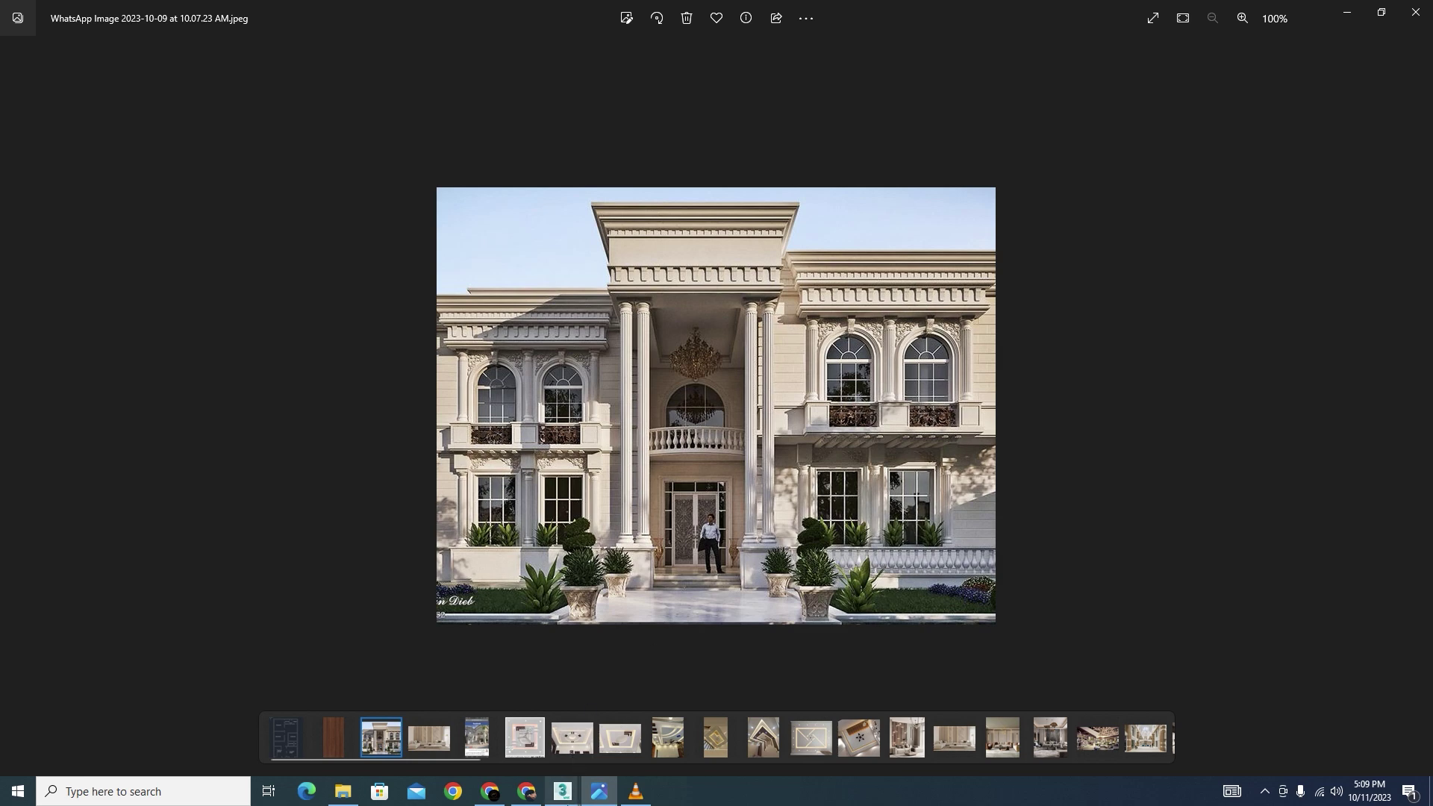
mouse_move(562, 790)
left_click(495, 741)
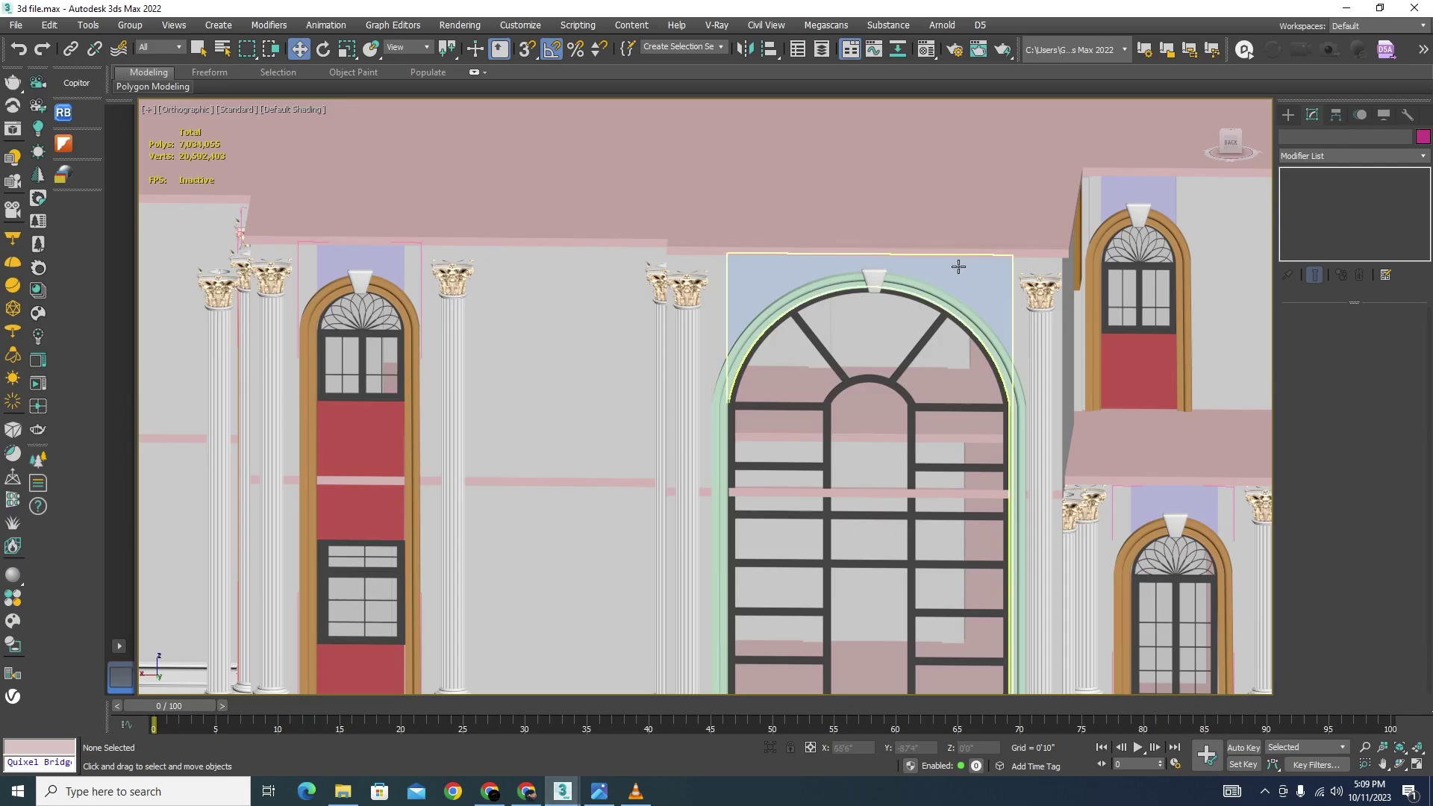
Step: Examine the large arched window moulding's path line at vertex level and its fit within the facade
left_click(945, 303)
scroll(507, 286, "down", 2)
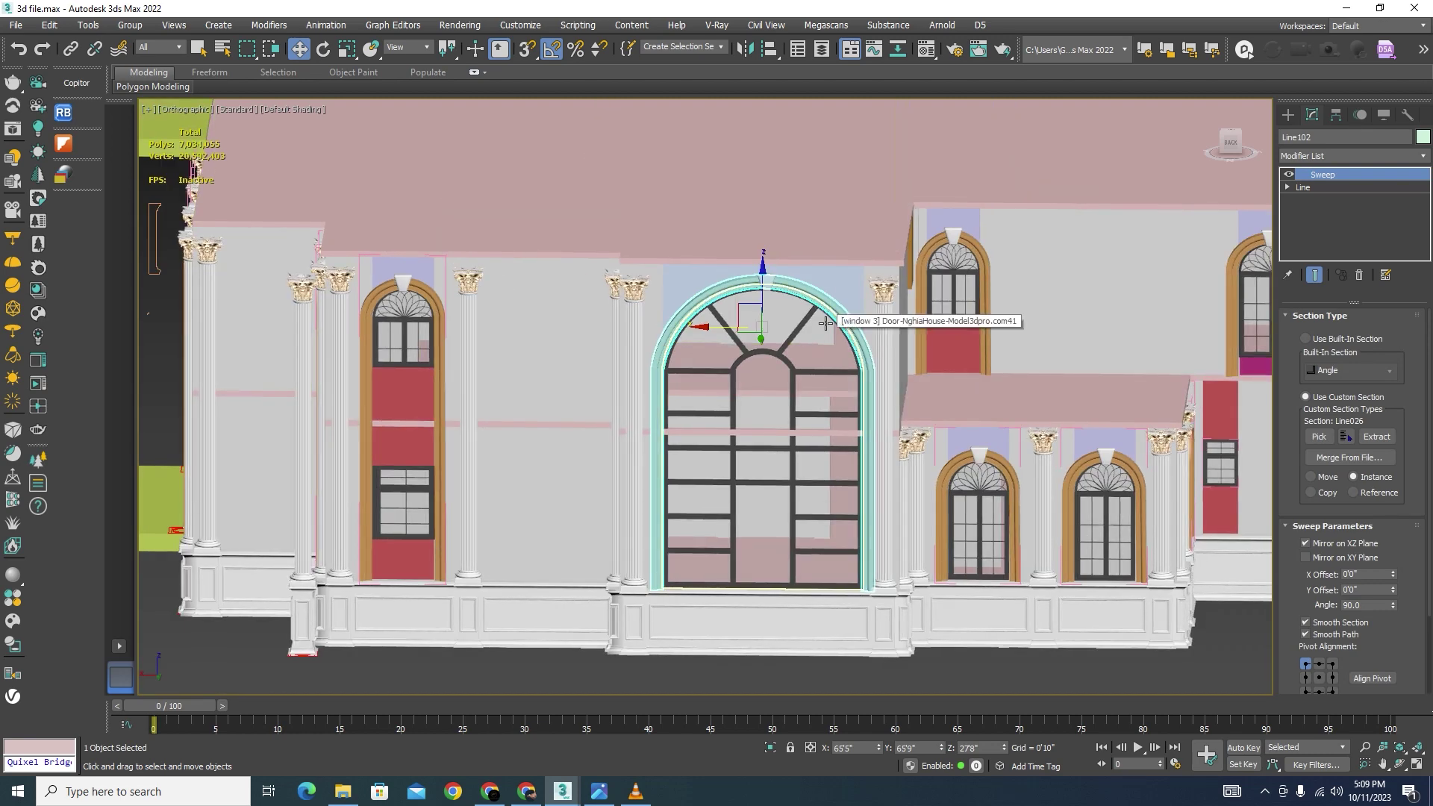
left_click(1303, 188)
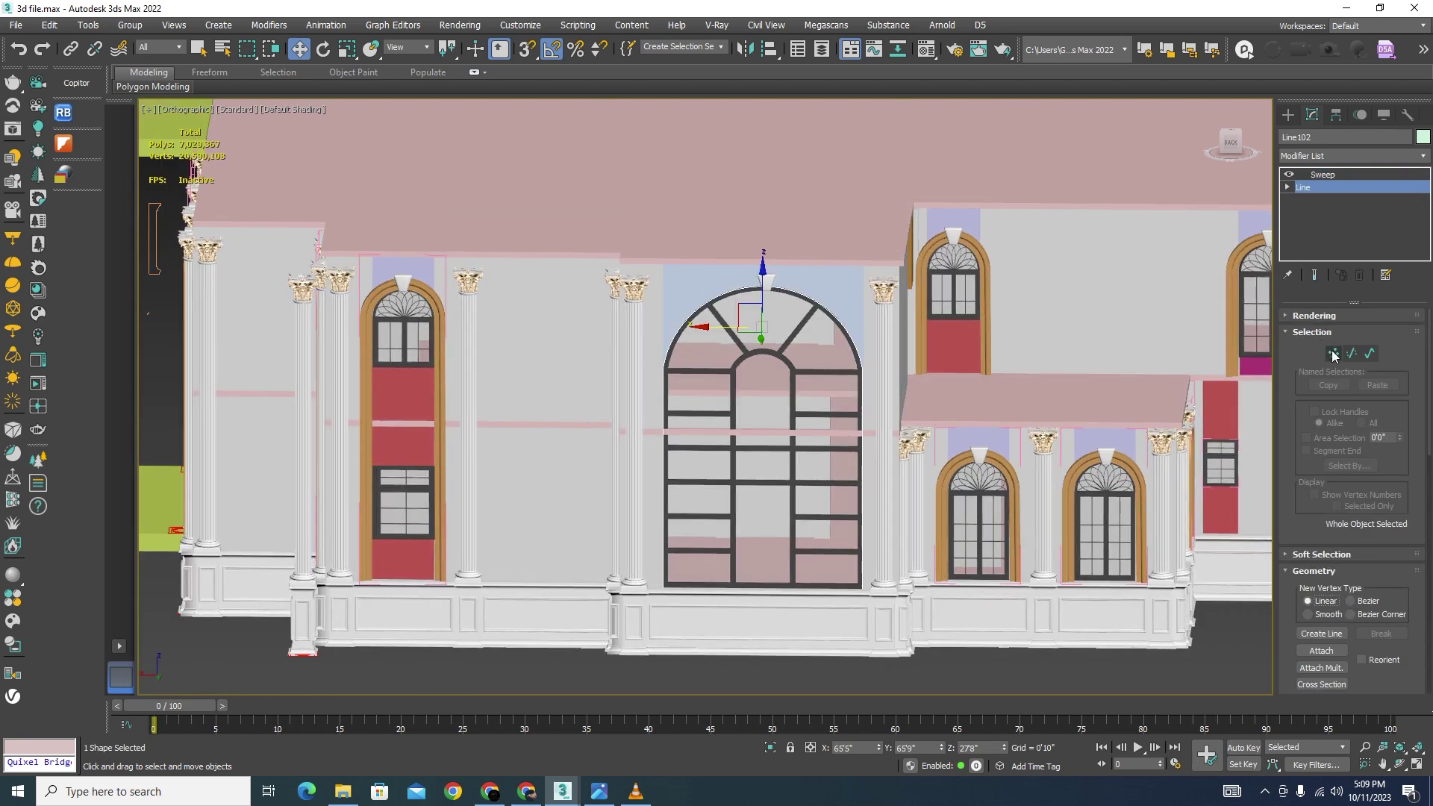
left_click(1033, 256)
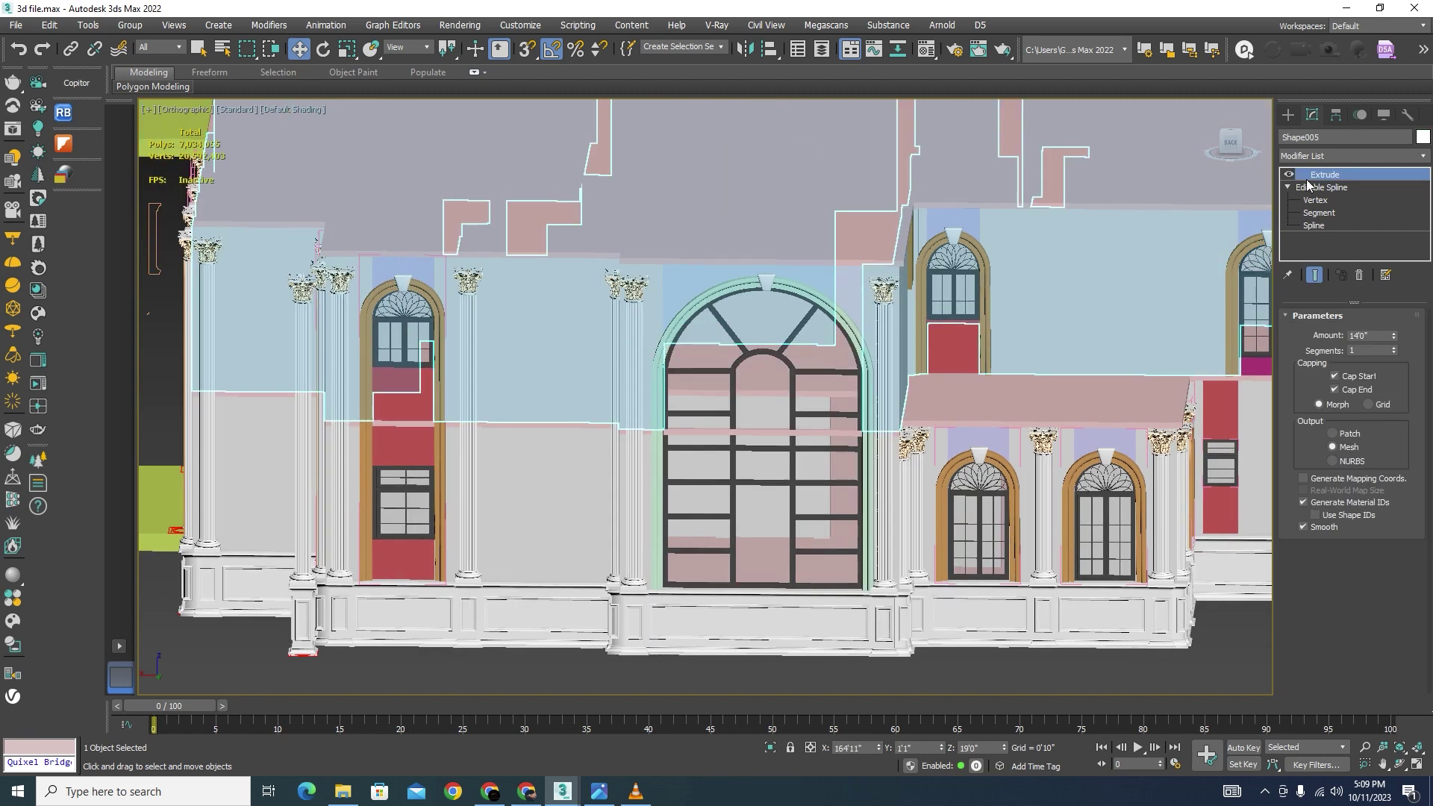
left_click(852, 328)
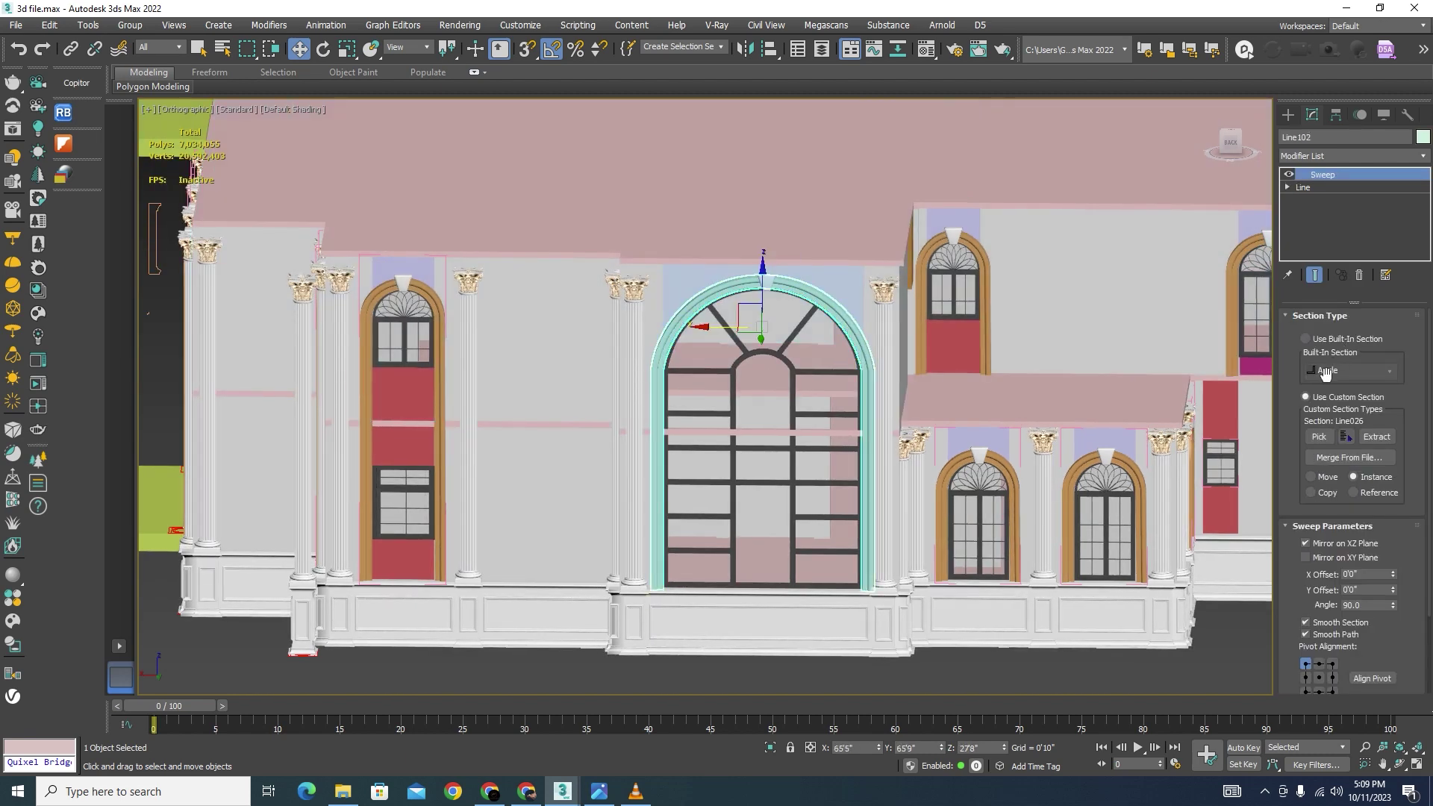
left_click(1303, 187)
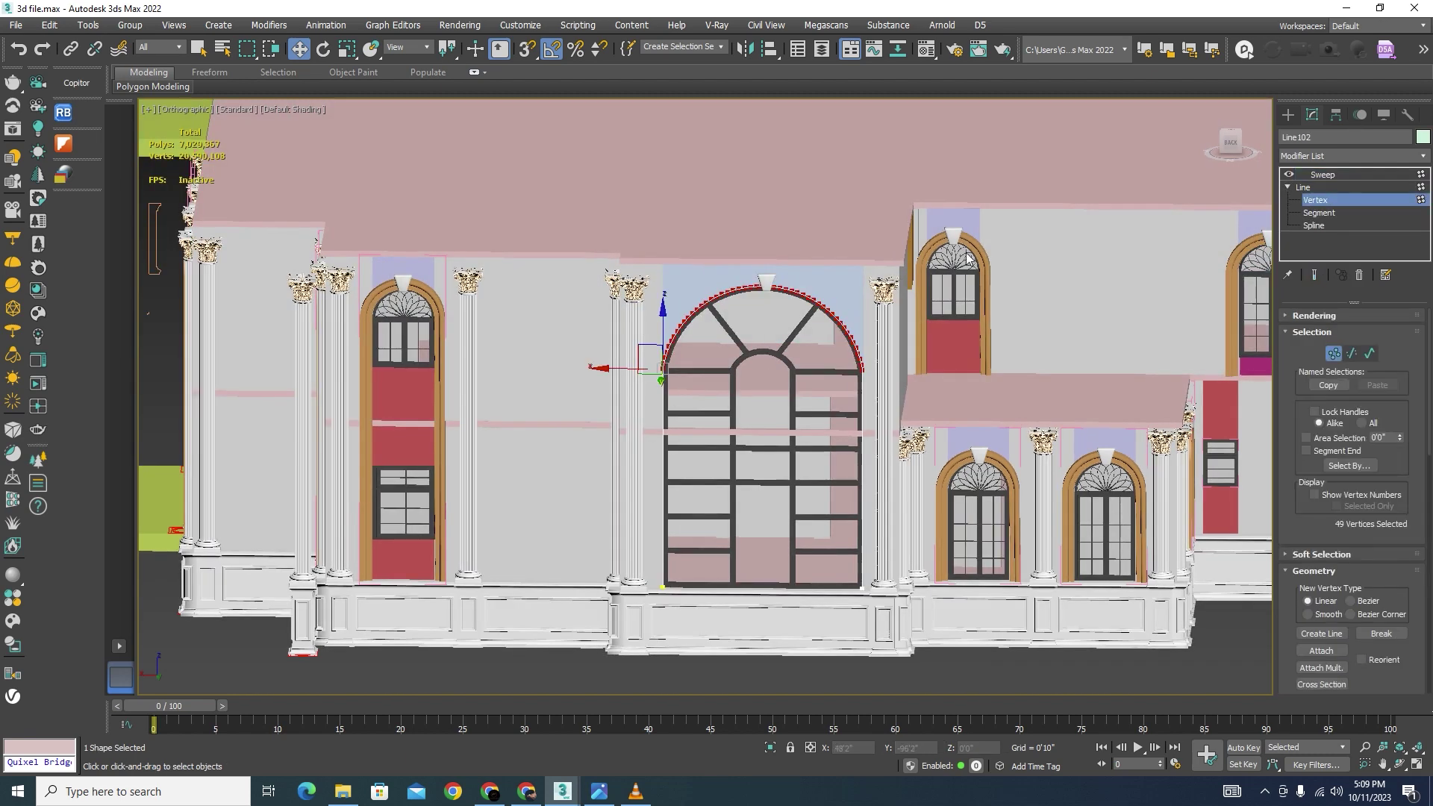
scroll(869, 248, "down", 8)
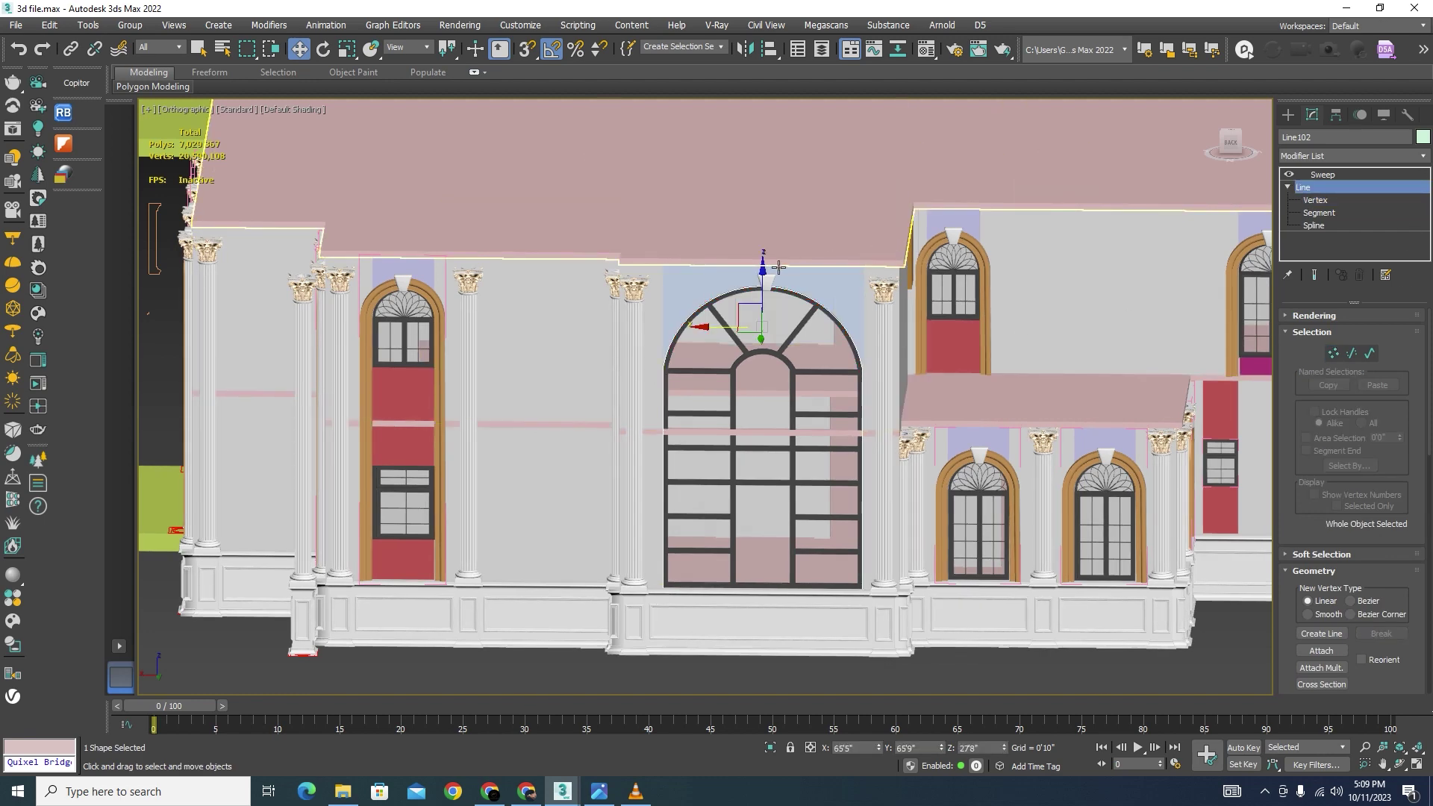
middle_click_drag(870, 248, 895, 467, "alt")
left_click(892, 460)
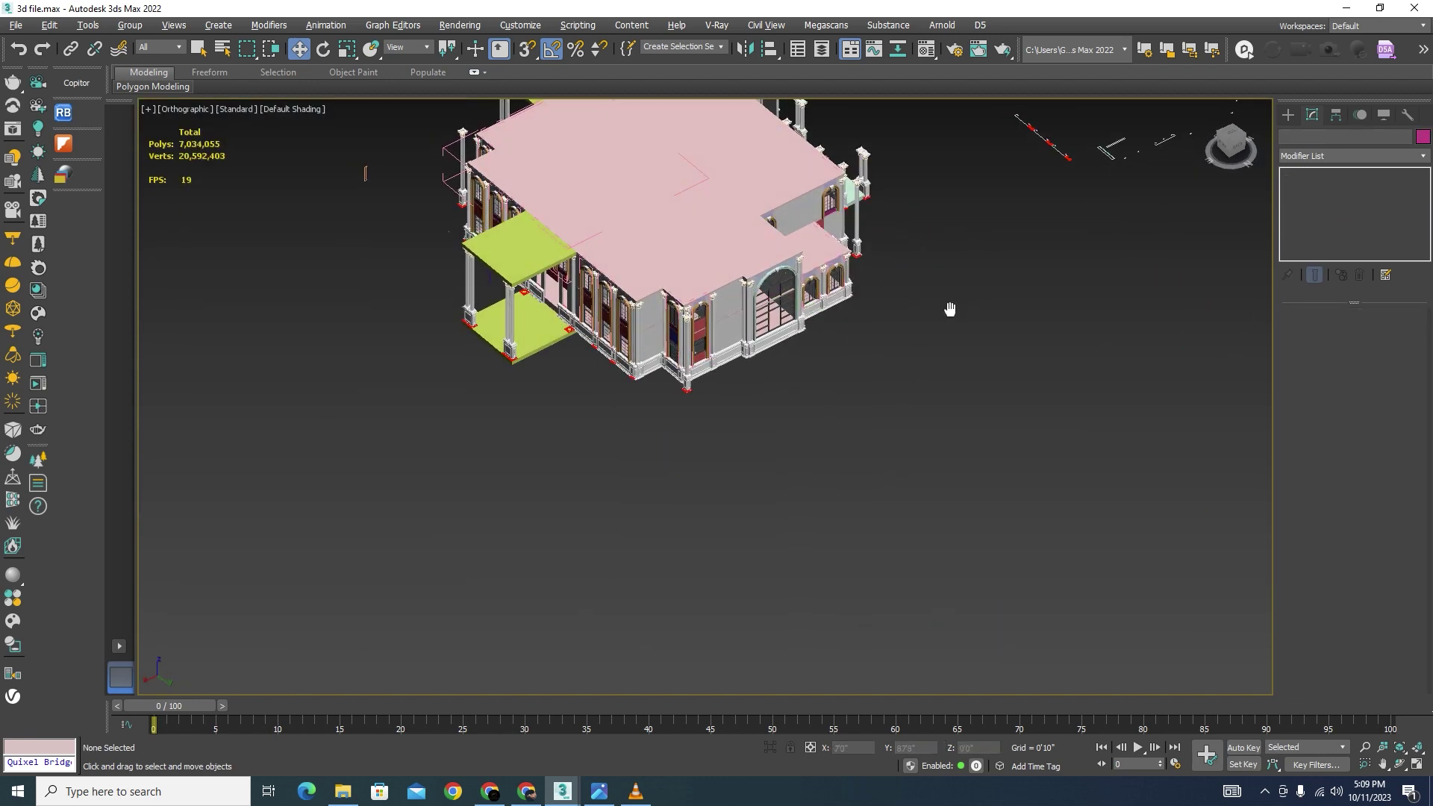
Step: Isolate the red wall panels together with the magenta panel above them between the corner facade's upper and lower windows
middle_click_drag(950, 310, 675, 537, "alt")
scroll(592, 513, "up", 6)
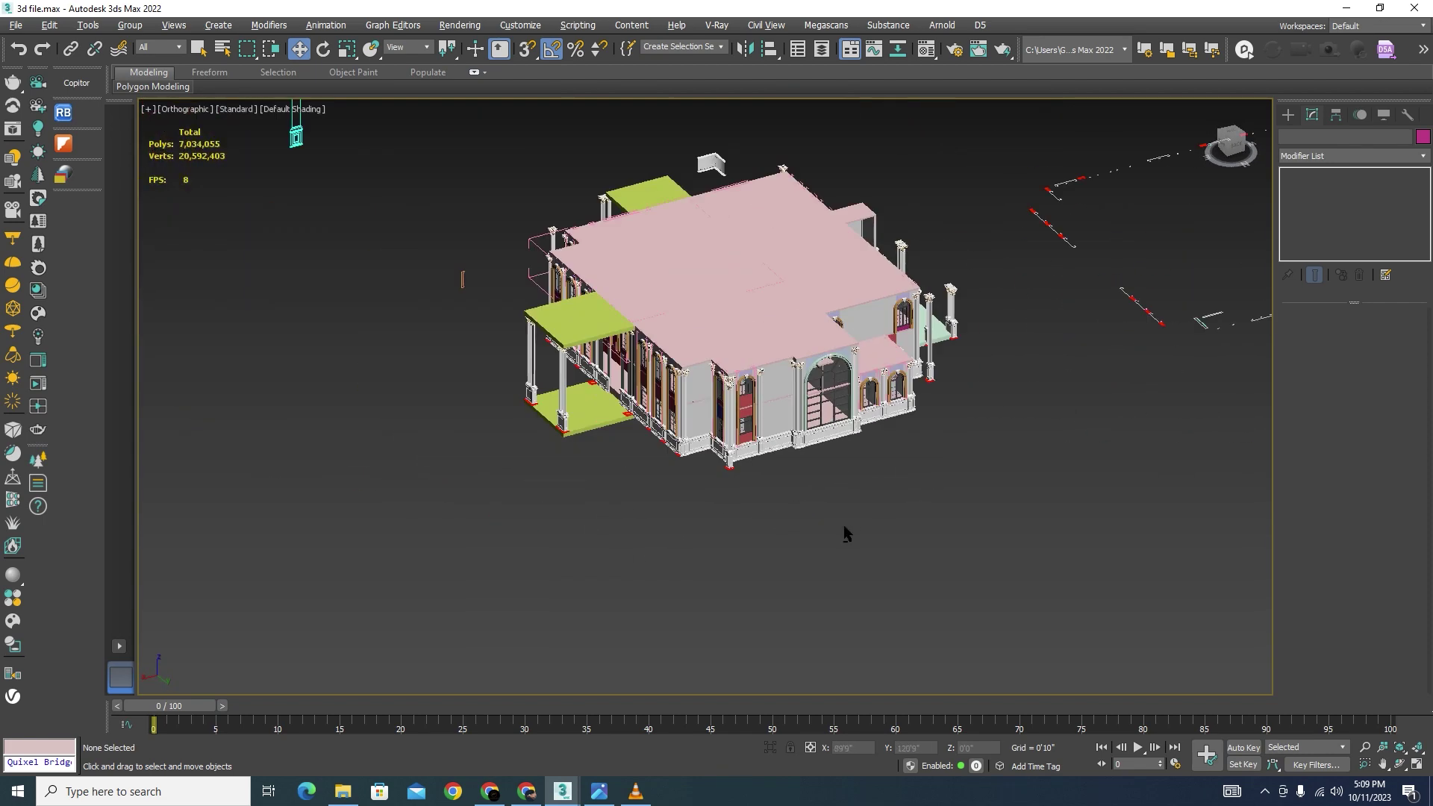
scroll(844, 526, "up", 8)
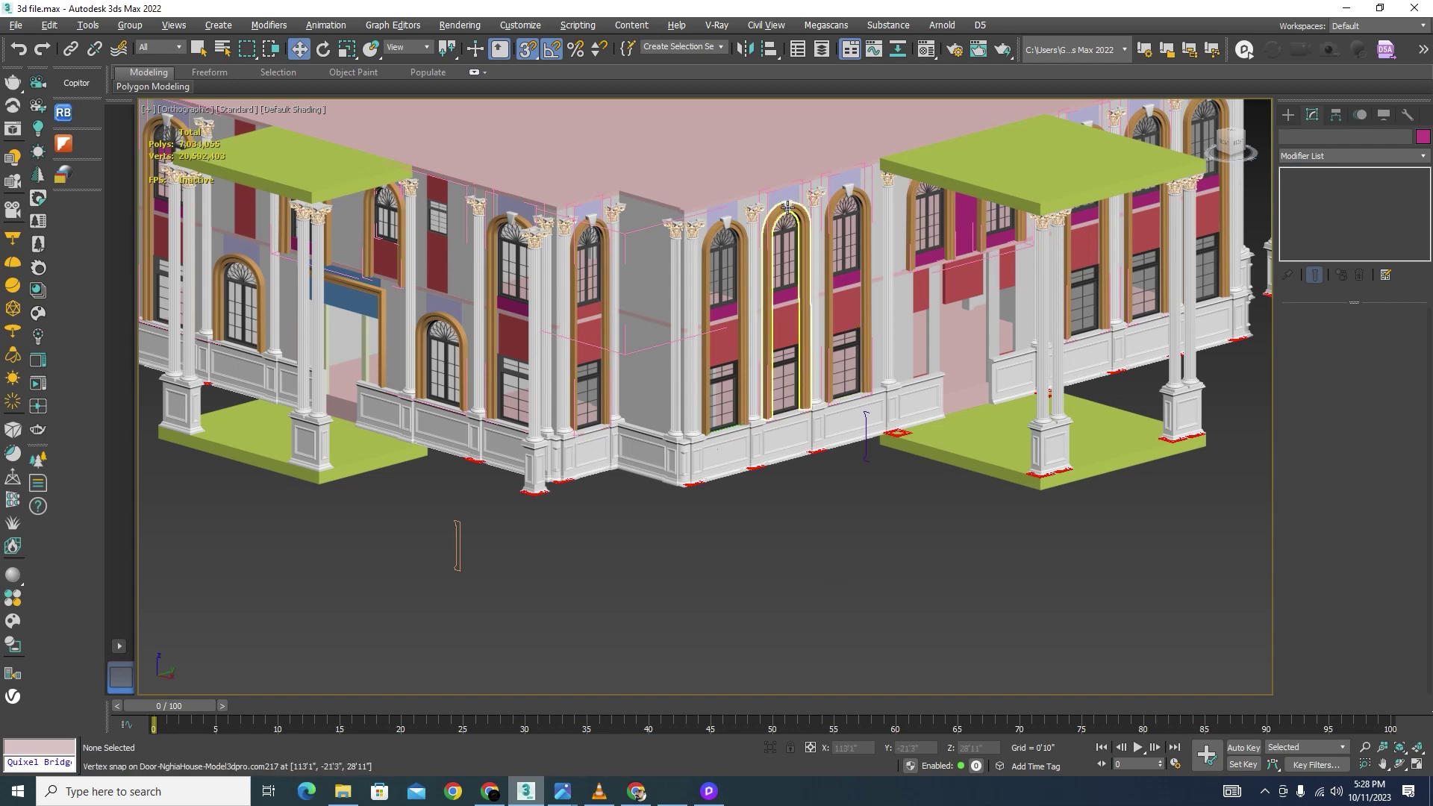
scroll(784, 239, "up", 3)
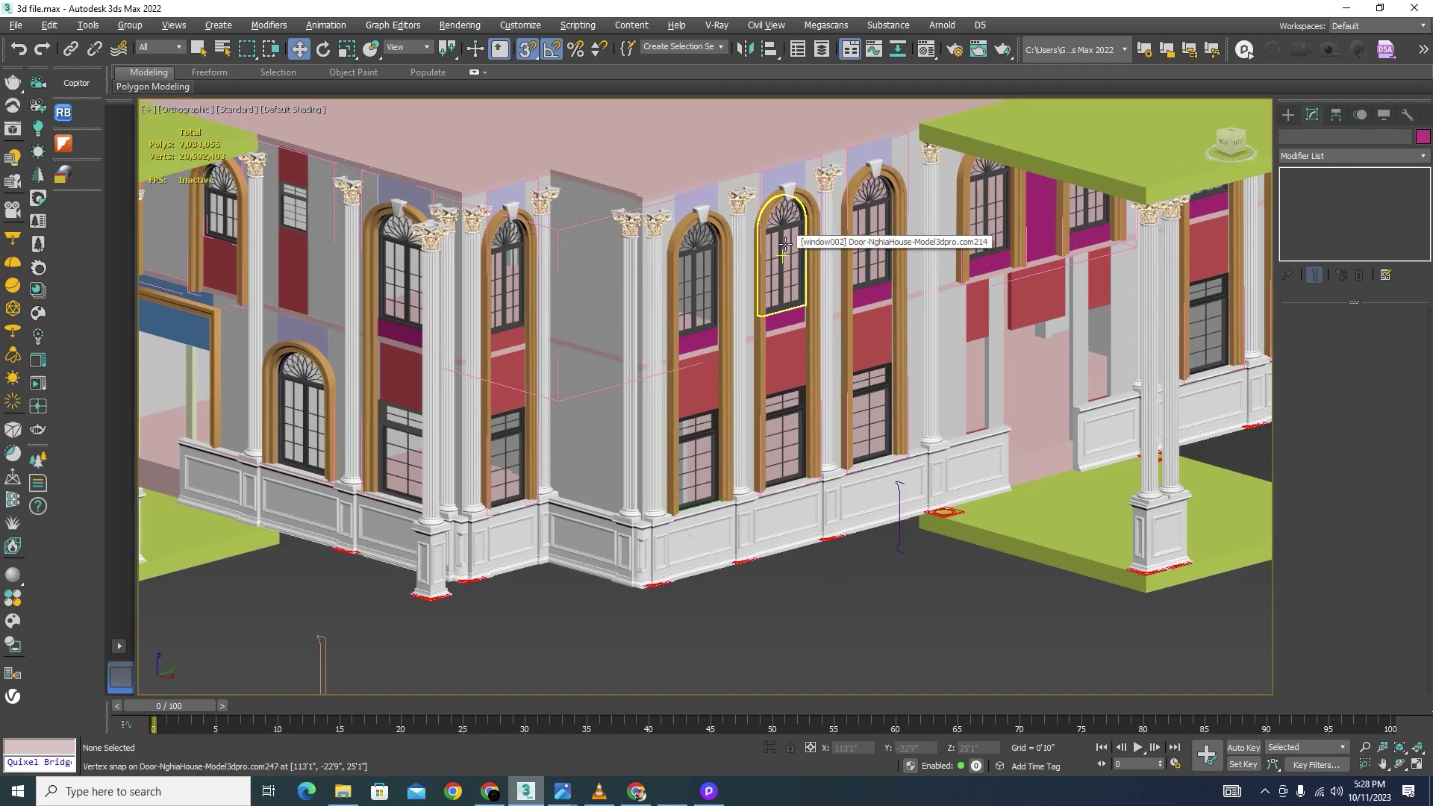
left_click(702, 313)
scroll(702, 277, "up", 5)
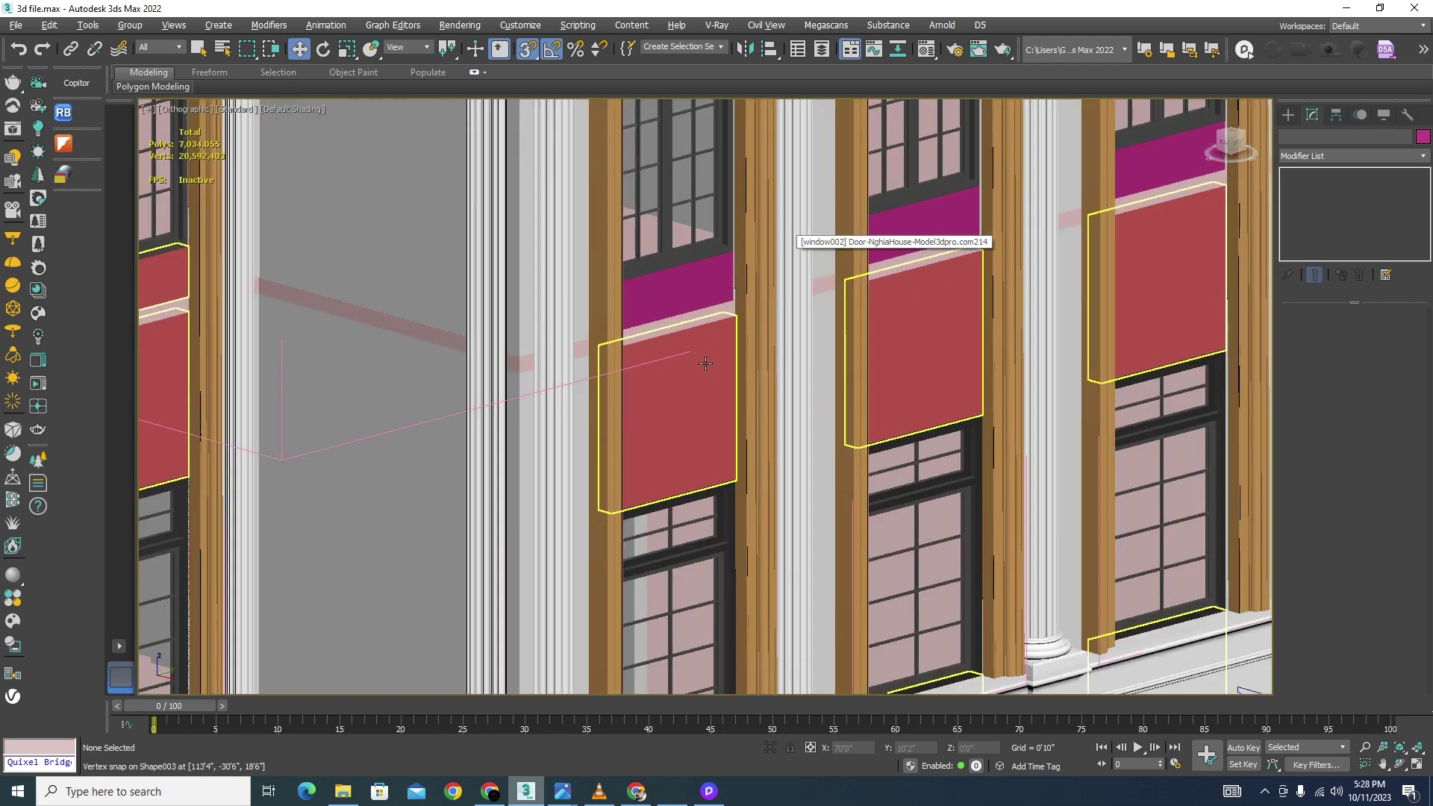
left_click(702, 277, "ctrl")
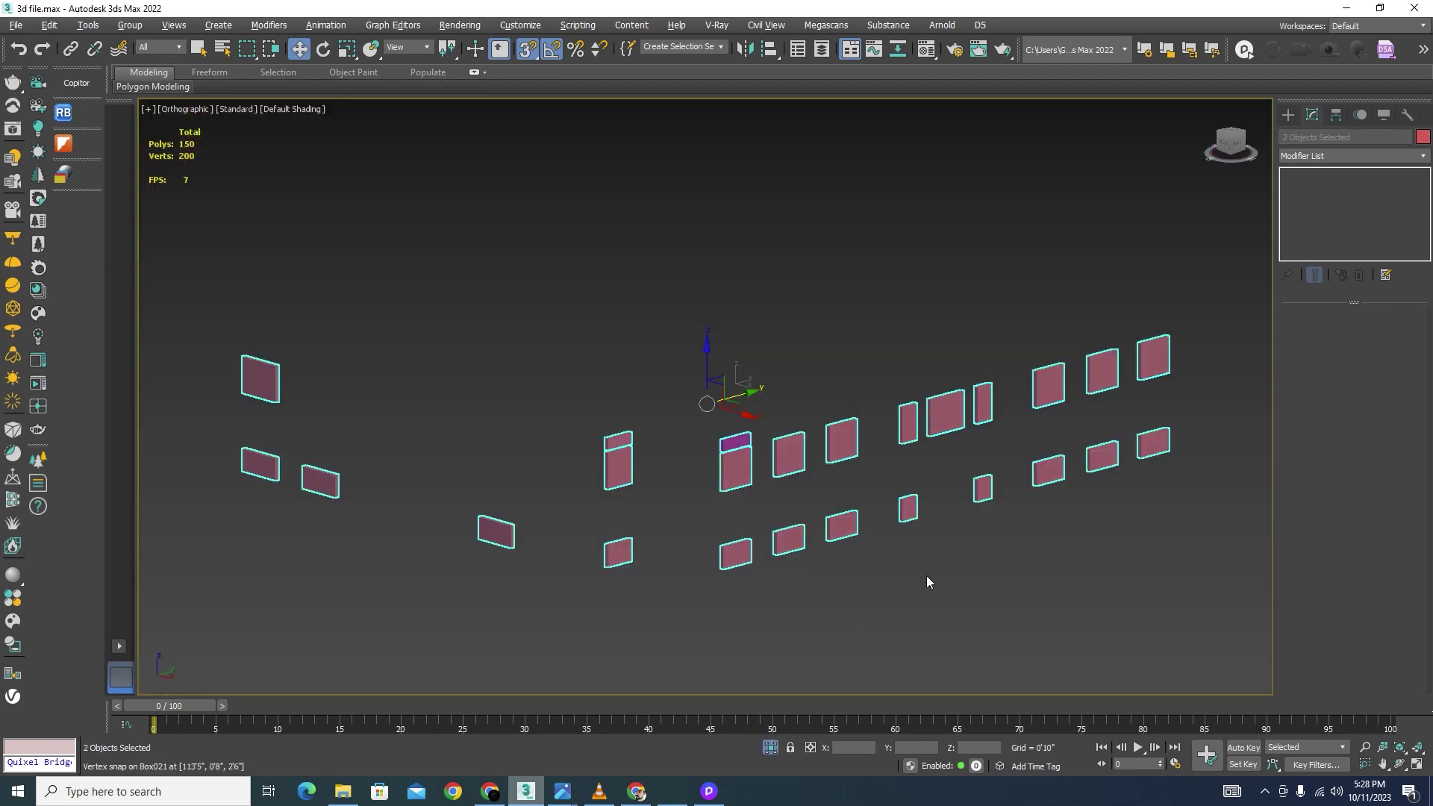
left_click(926, 576)
Step: Draw a box snapped to the magenta panel's footprint in the top view, 5'0" long, 0'6" wide and -2'0" high
scroll(724, 482, "up", 5)
key("t")
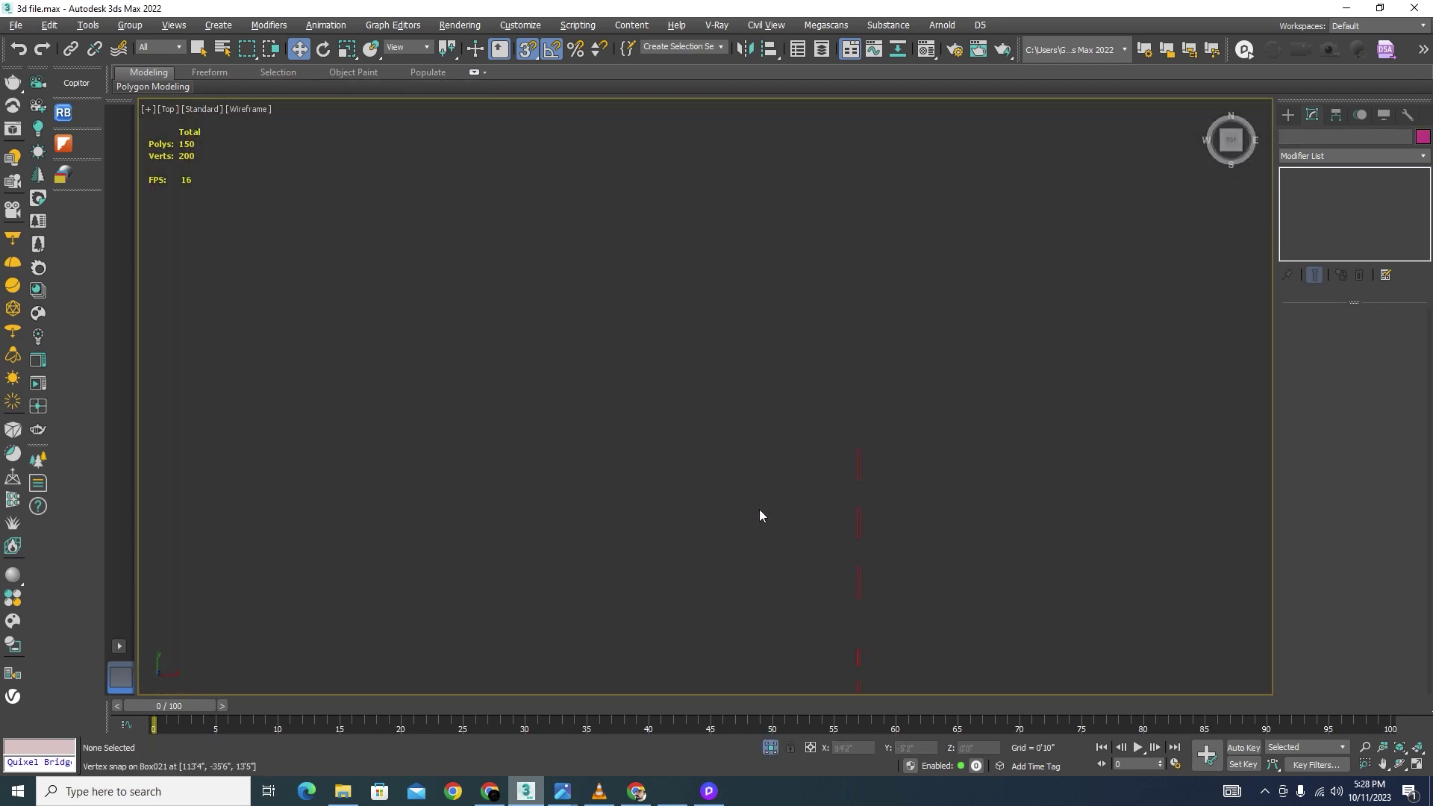
left_click(1288, 114)
left_click(1288, 138)
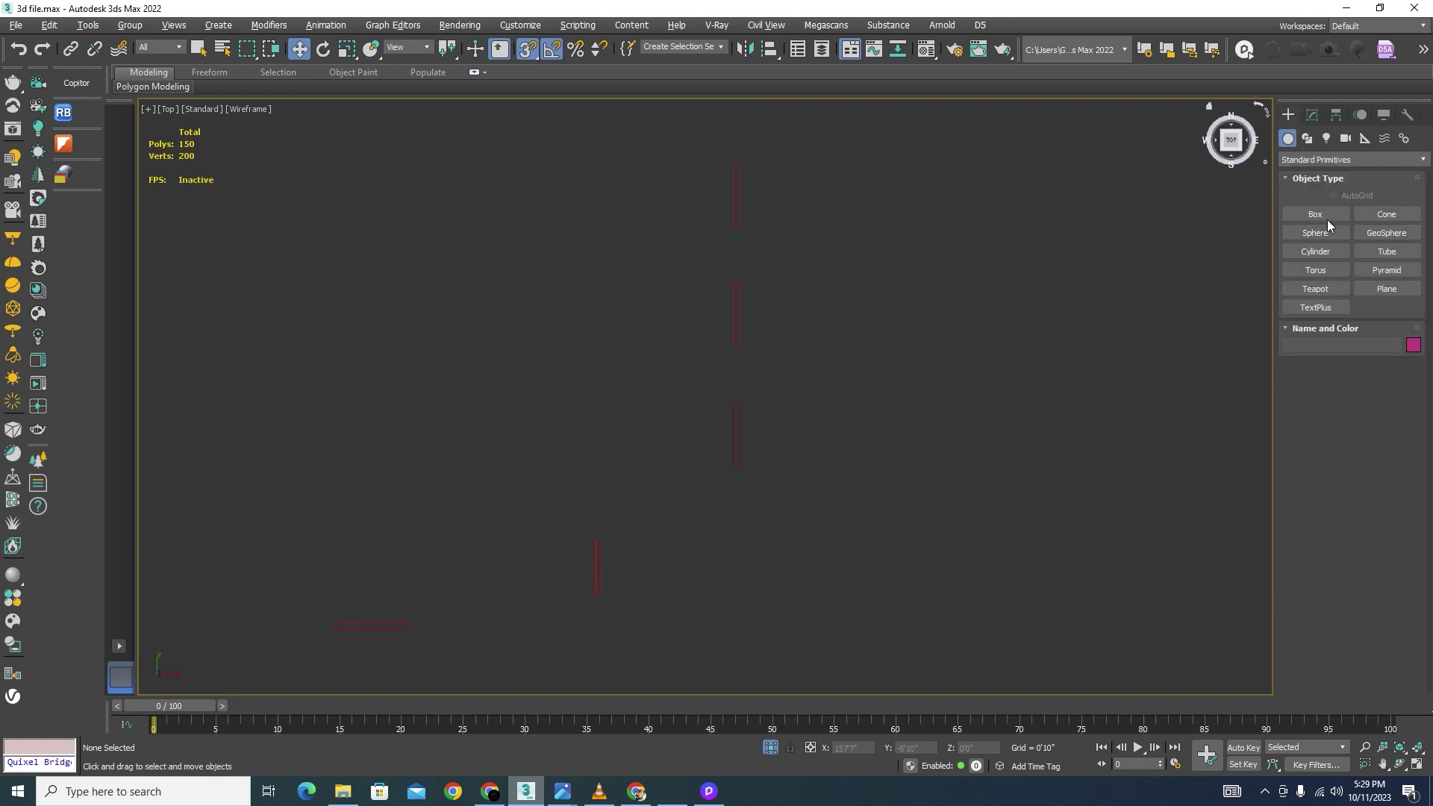
left_click(1326, 217)
scroll(770, 353, "up", 2)
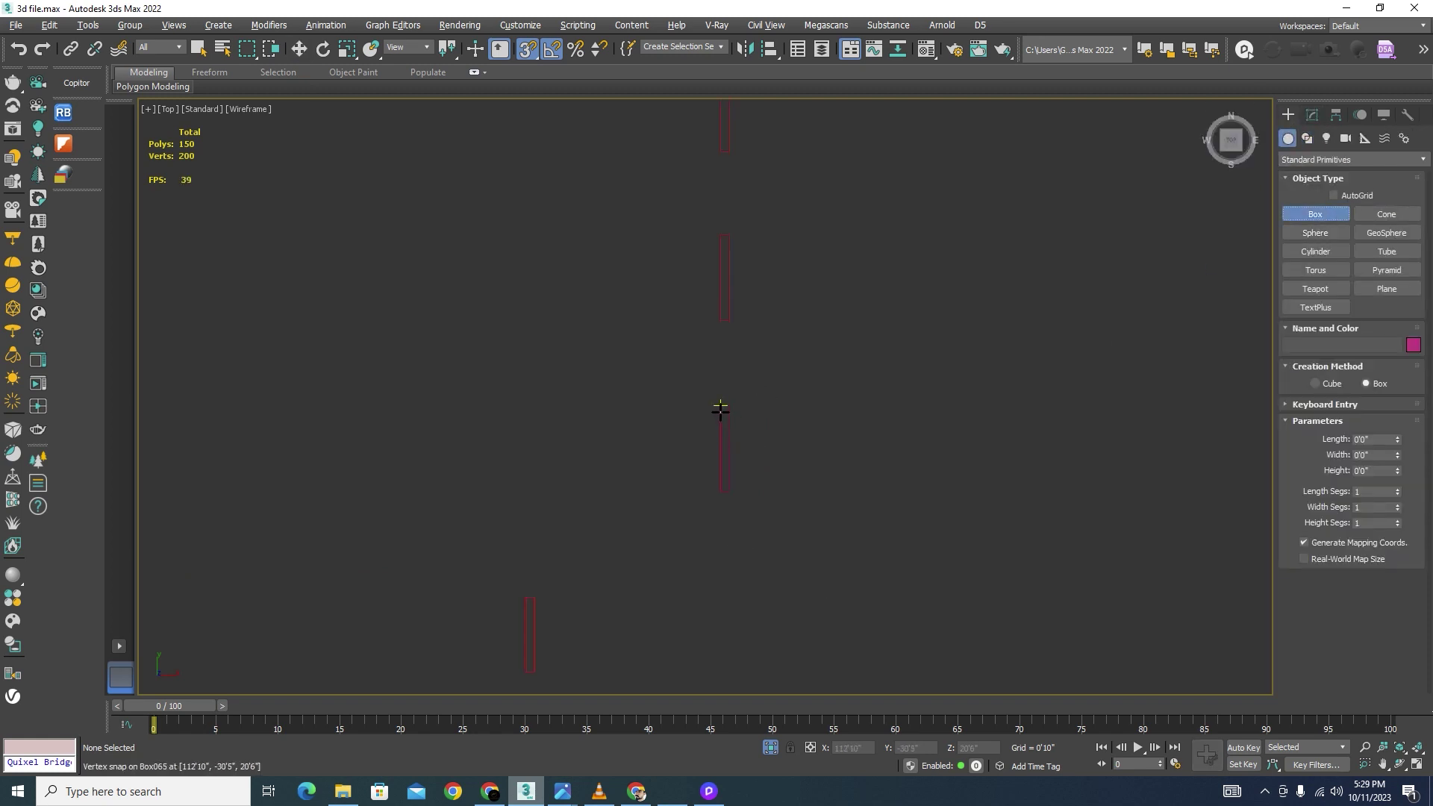
left_click_drag(721, 406, 732, 492)
right_click(734, 494)
left_click_drag(722, 412, 734, 487)
left_click(734, 487)
right_click(733, 488)
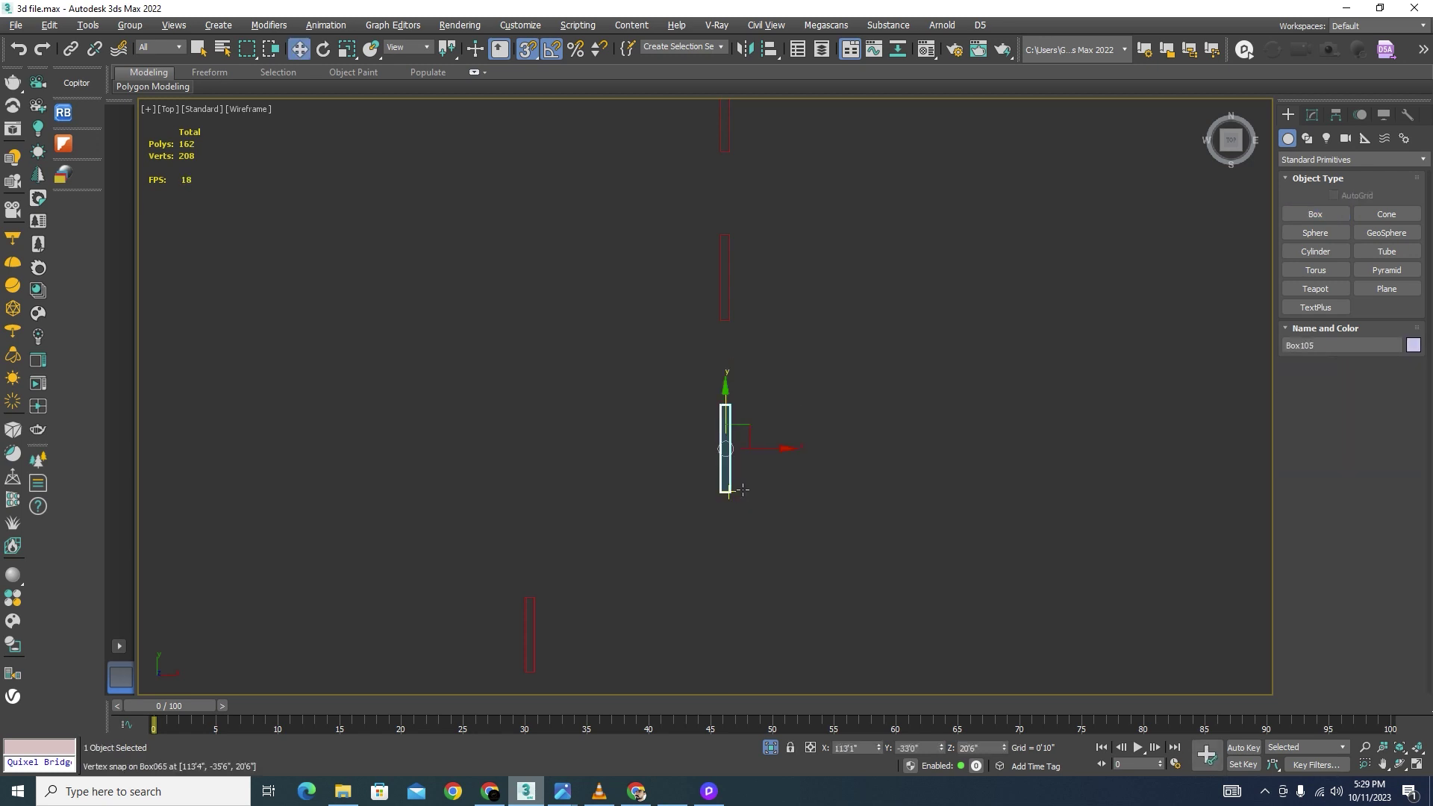
Step: Set the new box's width to 3'0" and snap it along X so its inner edge aligns with the magenta panel's back edge
left_click(1313, 114)
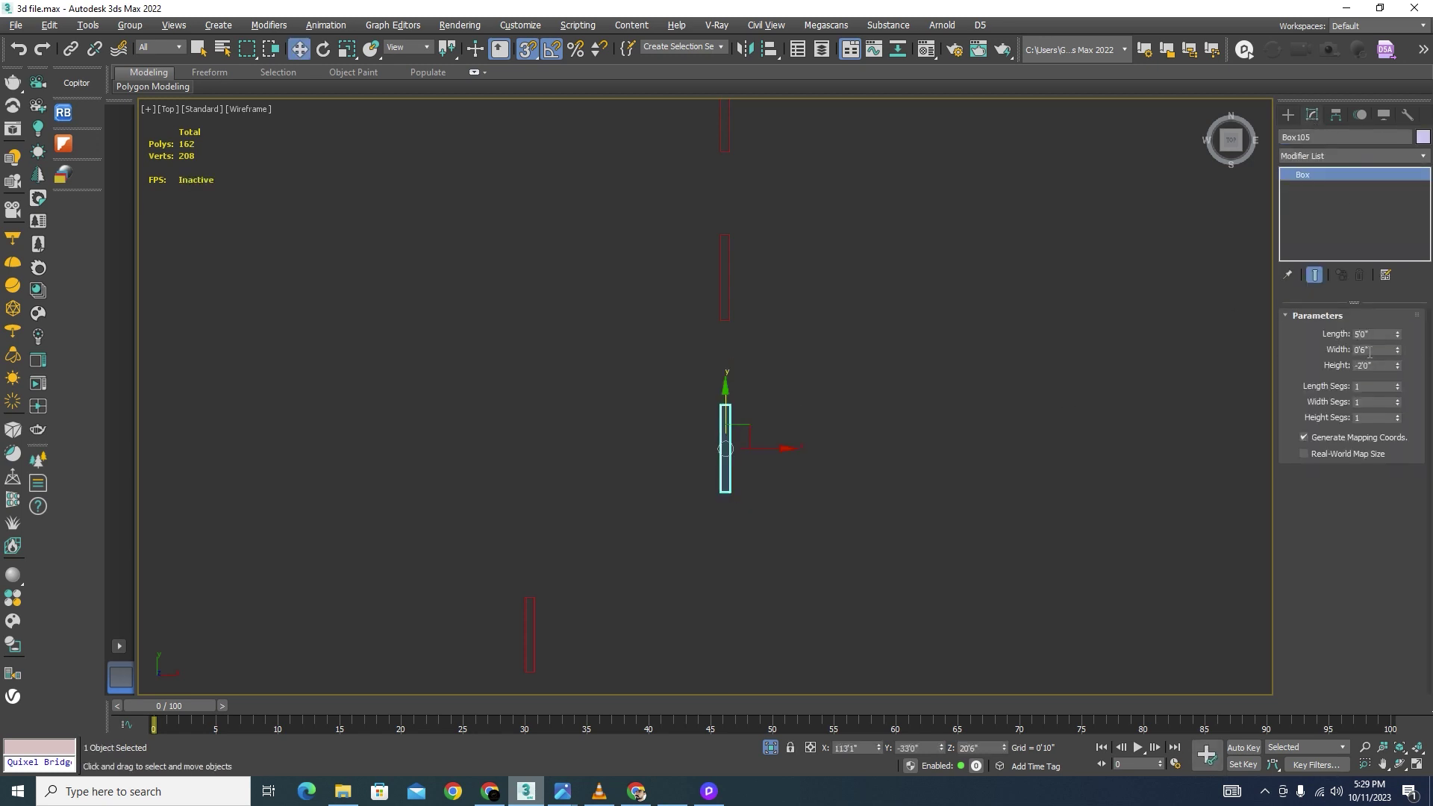
left_click_drag(1374, 347, 1297, 352)
type("3")
key("Return")
scroll(784, 452, "up", 3)
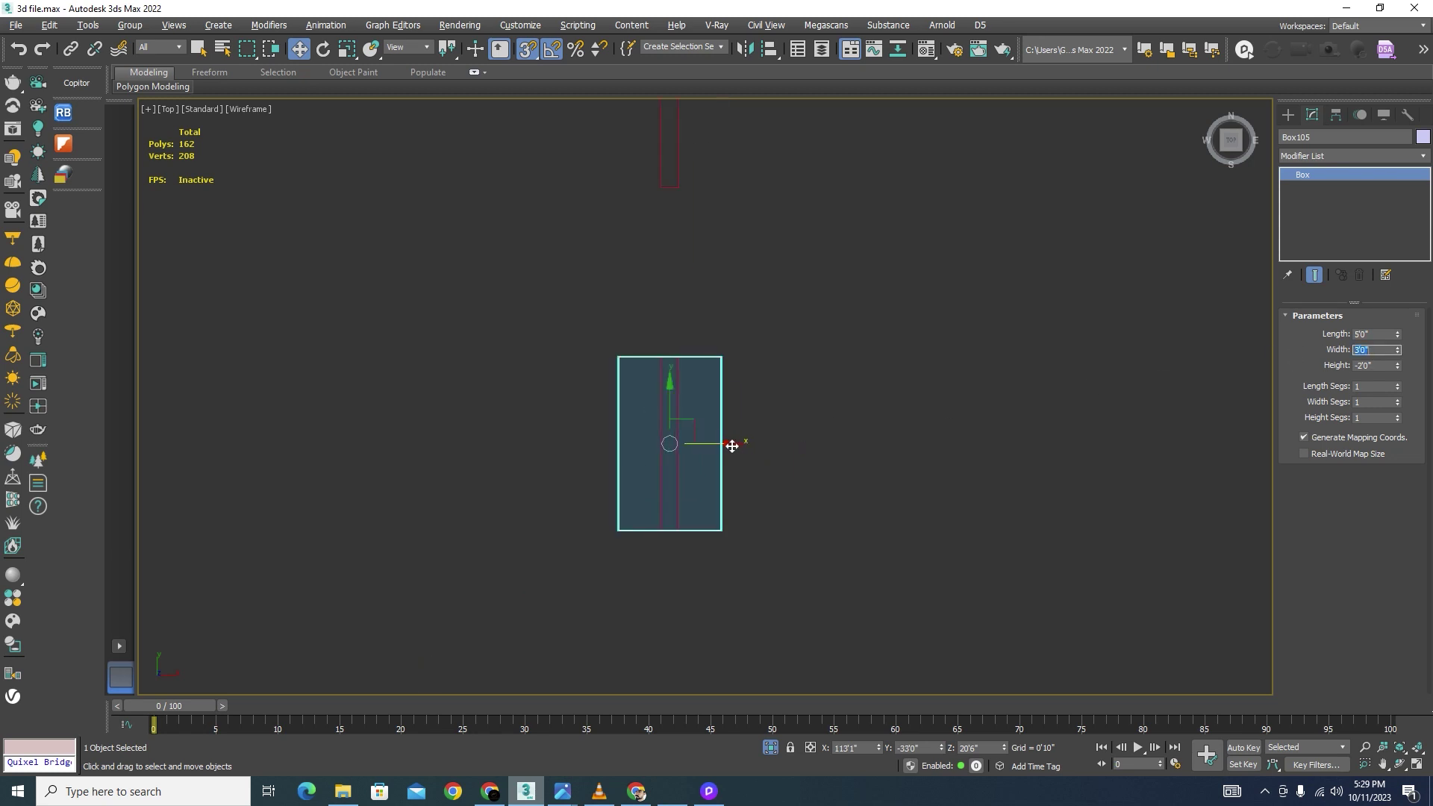
left_click_drag(667, 445, 660, 530)
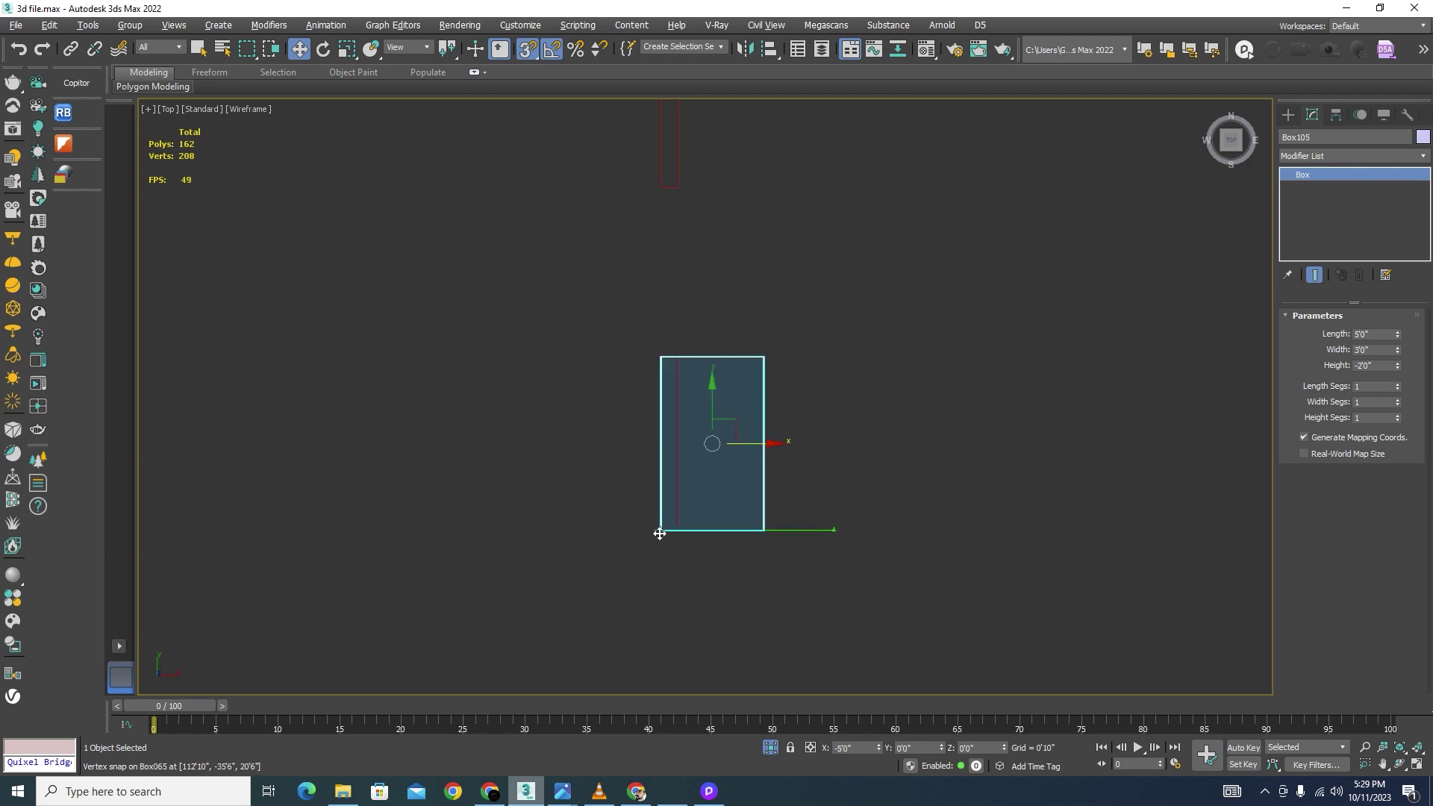
Step: Set the box's height to 0'9" in a shaded orthographic view
middle_click_drag(831, 362, 891, 354, "alt")
key("F3")
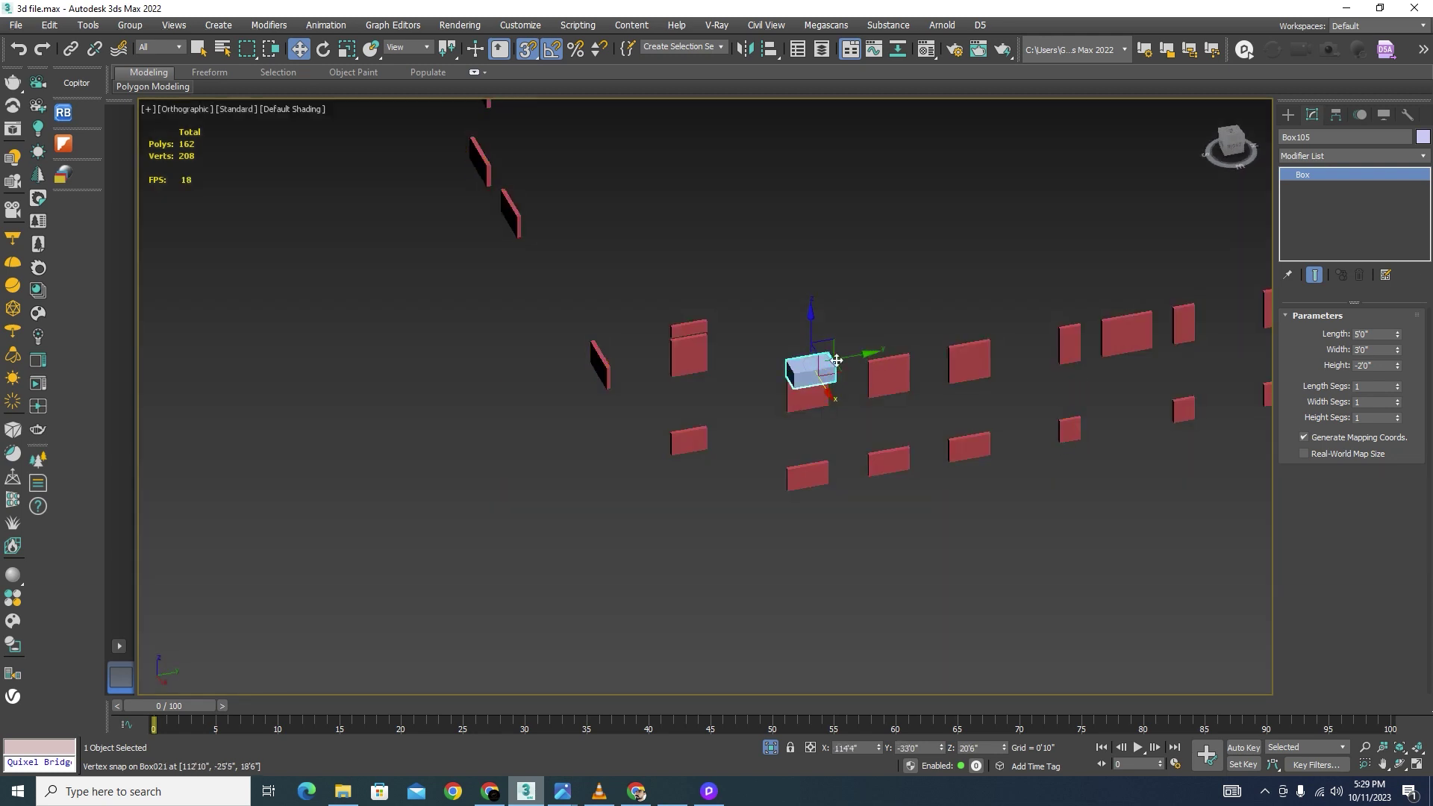
scroll(814, 374, "up", 7)
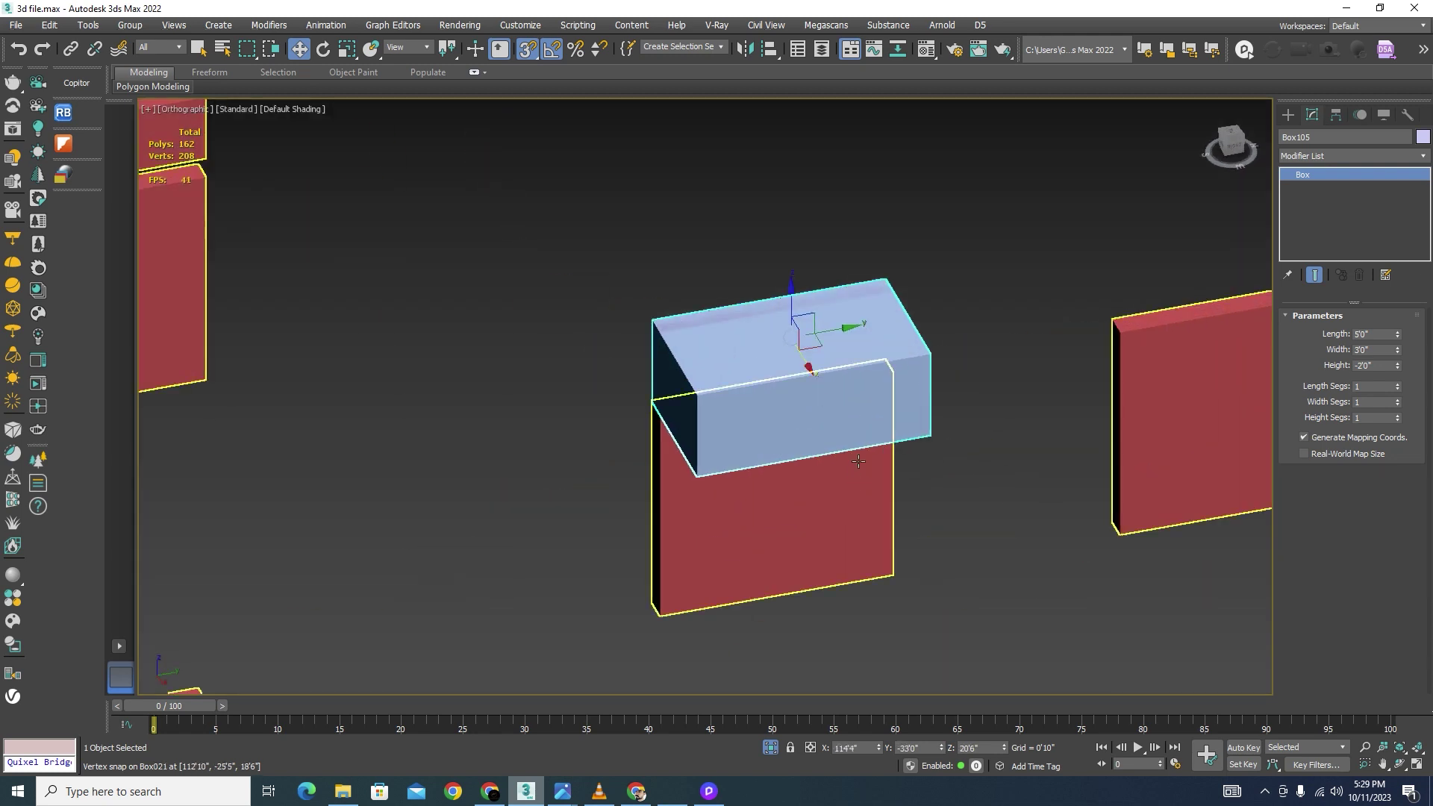
double_click(1377, 366)
type("9")
key("Return")
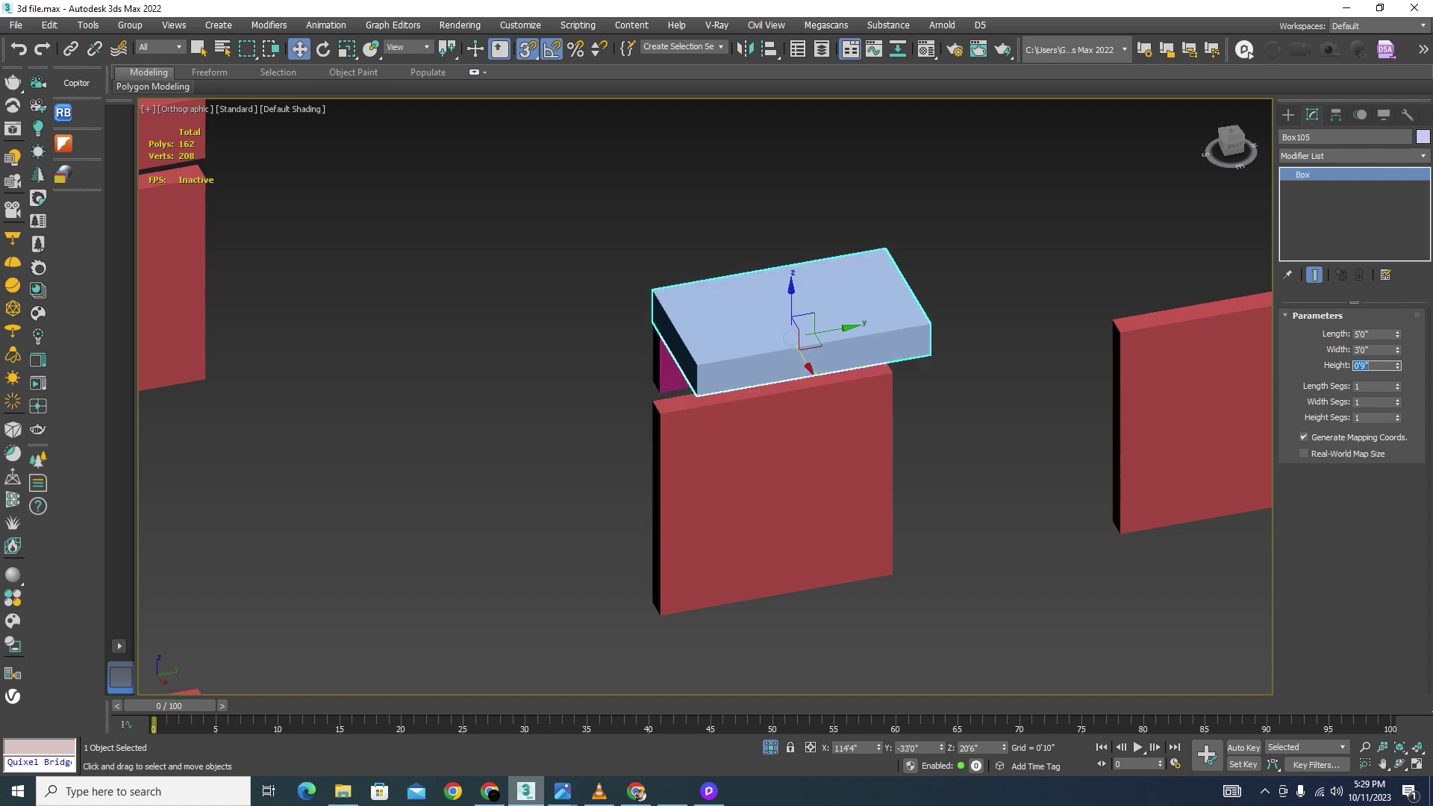
Step: Lower the box along Z to 18'3" with vertex snapping so its top meets the magenta panel's underside
middle_click_drag(860, 482, 770, 297, "alt")
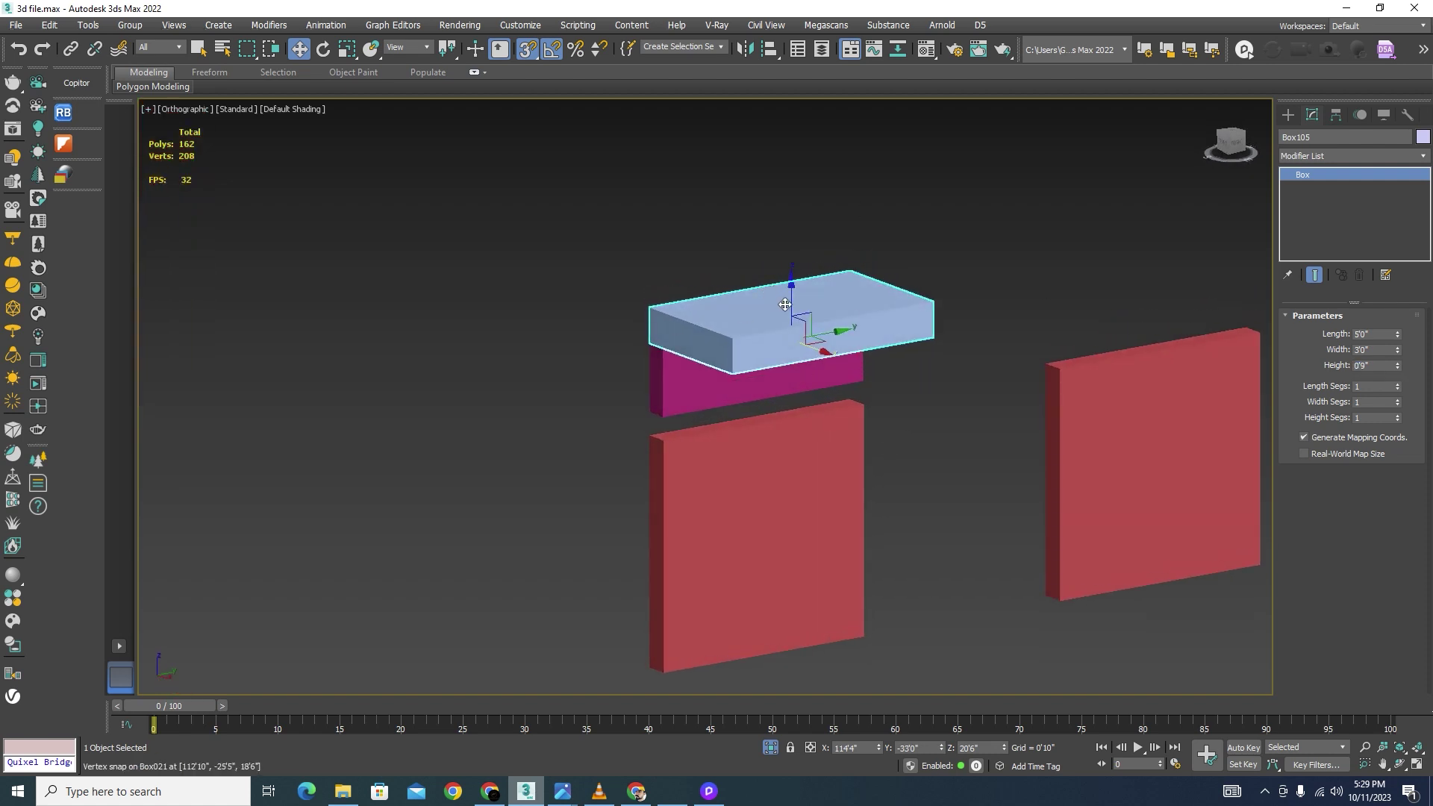
left_click_drag(792, 328, 800, 251)
scroll(683, 277, "up", 3)
left_click_drag(627, 182, 623, 554)
scroll(858, 368, "down", 5)
middle_click_drag(953, 442, 954, 477, "alt")
left_click(982, 556)
scroll(925, 434, "up", 2)
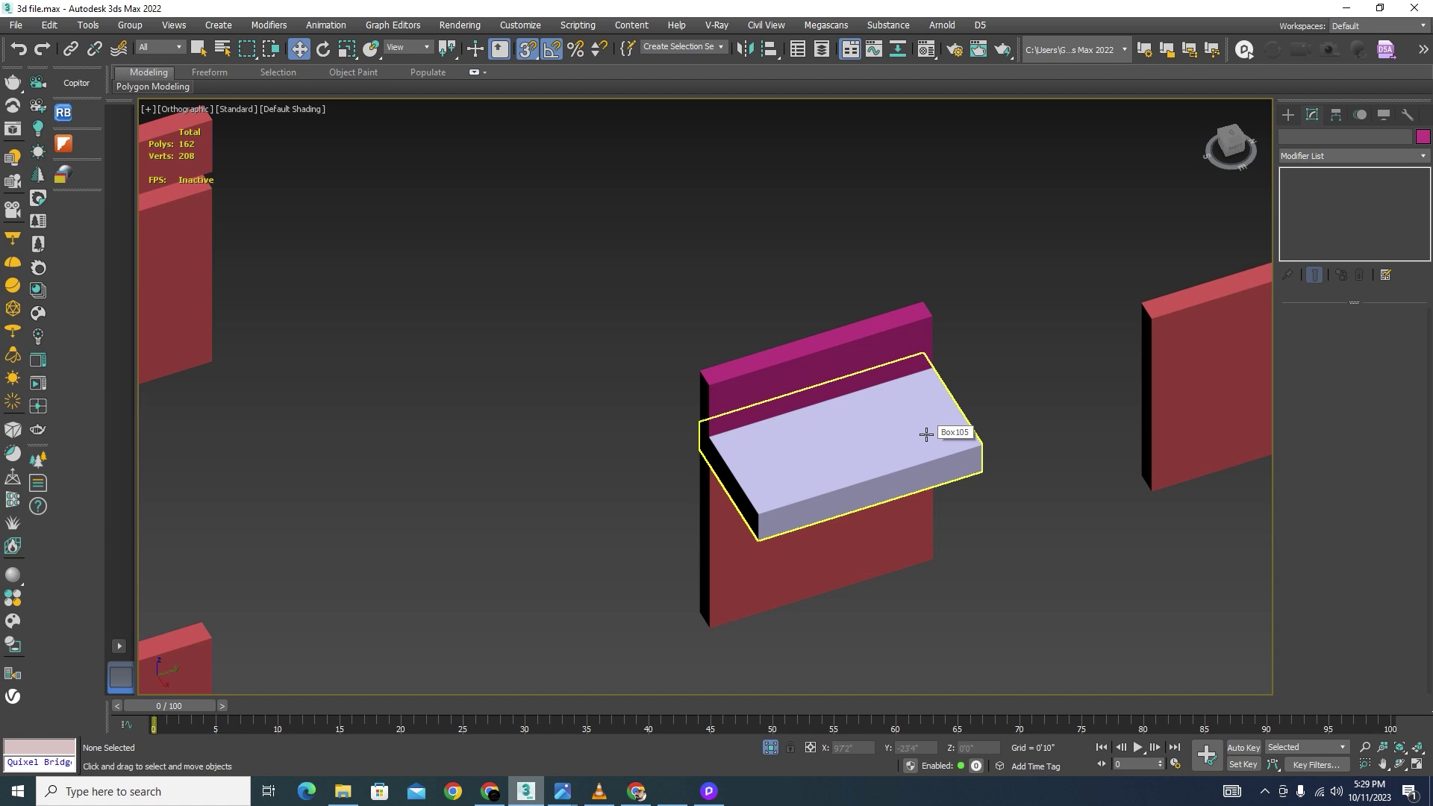
Step: Isolate the box and draw an open line snapped to its four top corners around the front and both ends
left_click(935, 463)
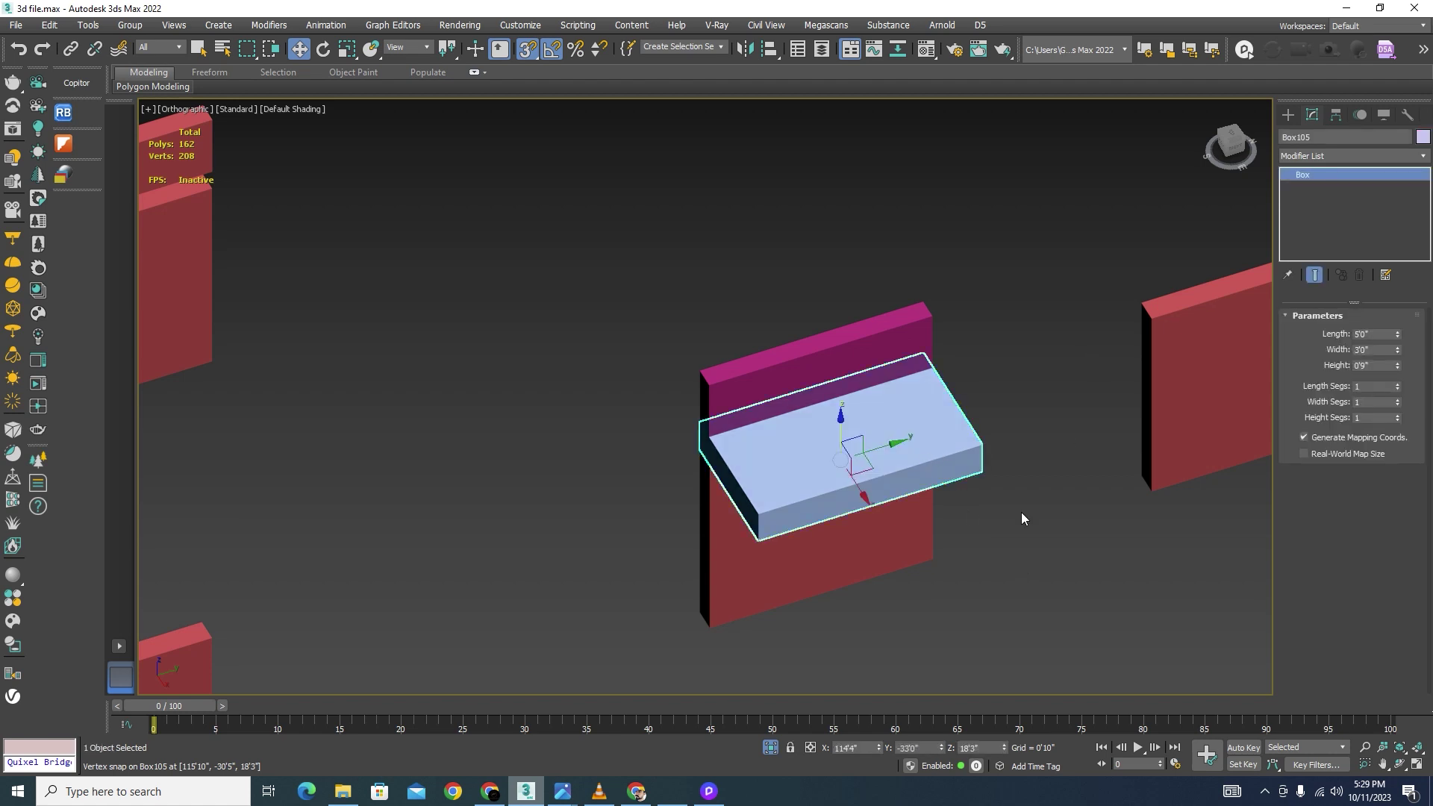
left_click(775, 749)
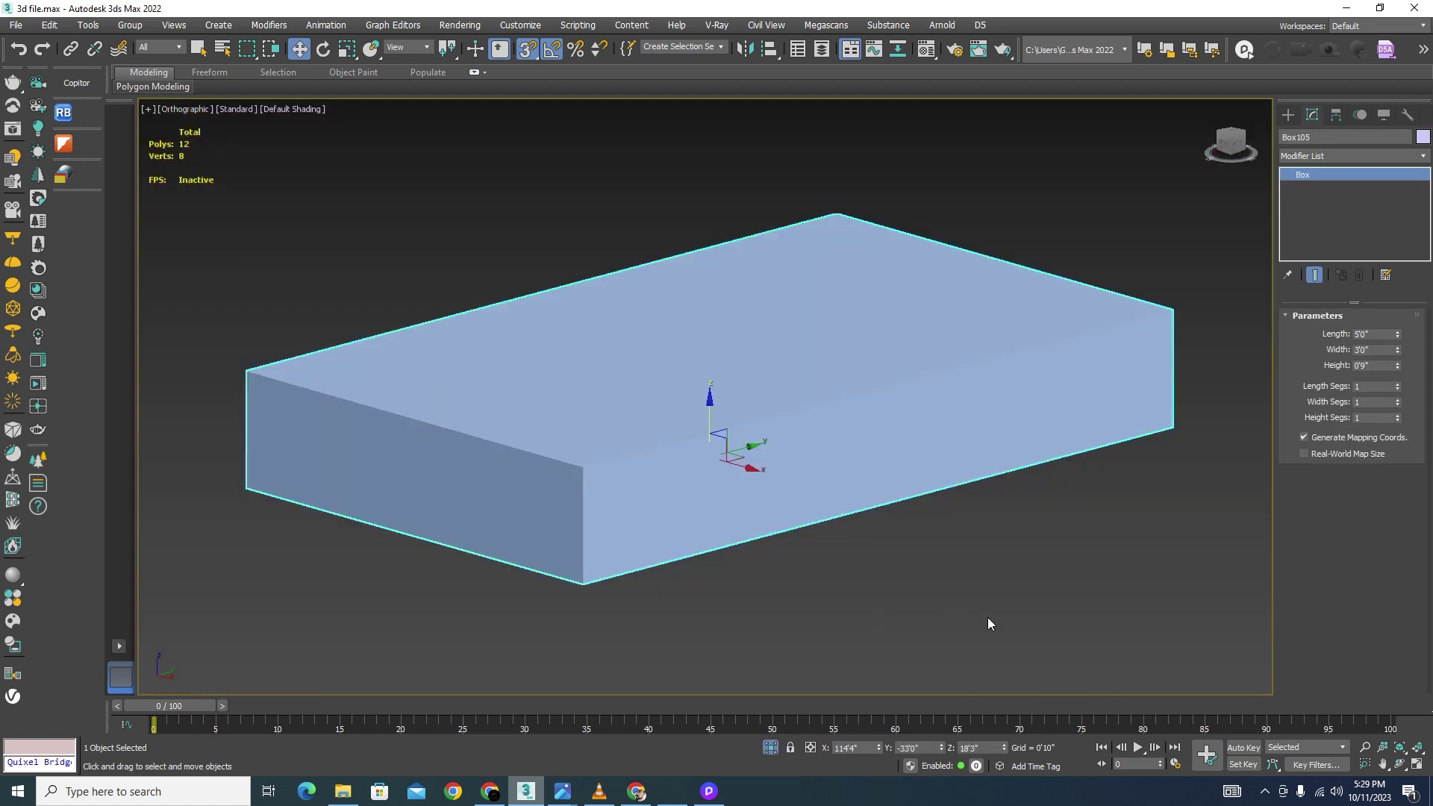
middle_click_drag(832, 463, 906, 471, "alt")
left_click(1290, 115)
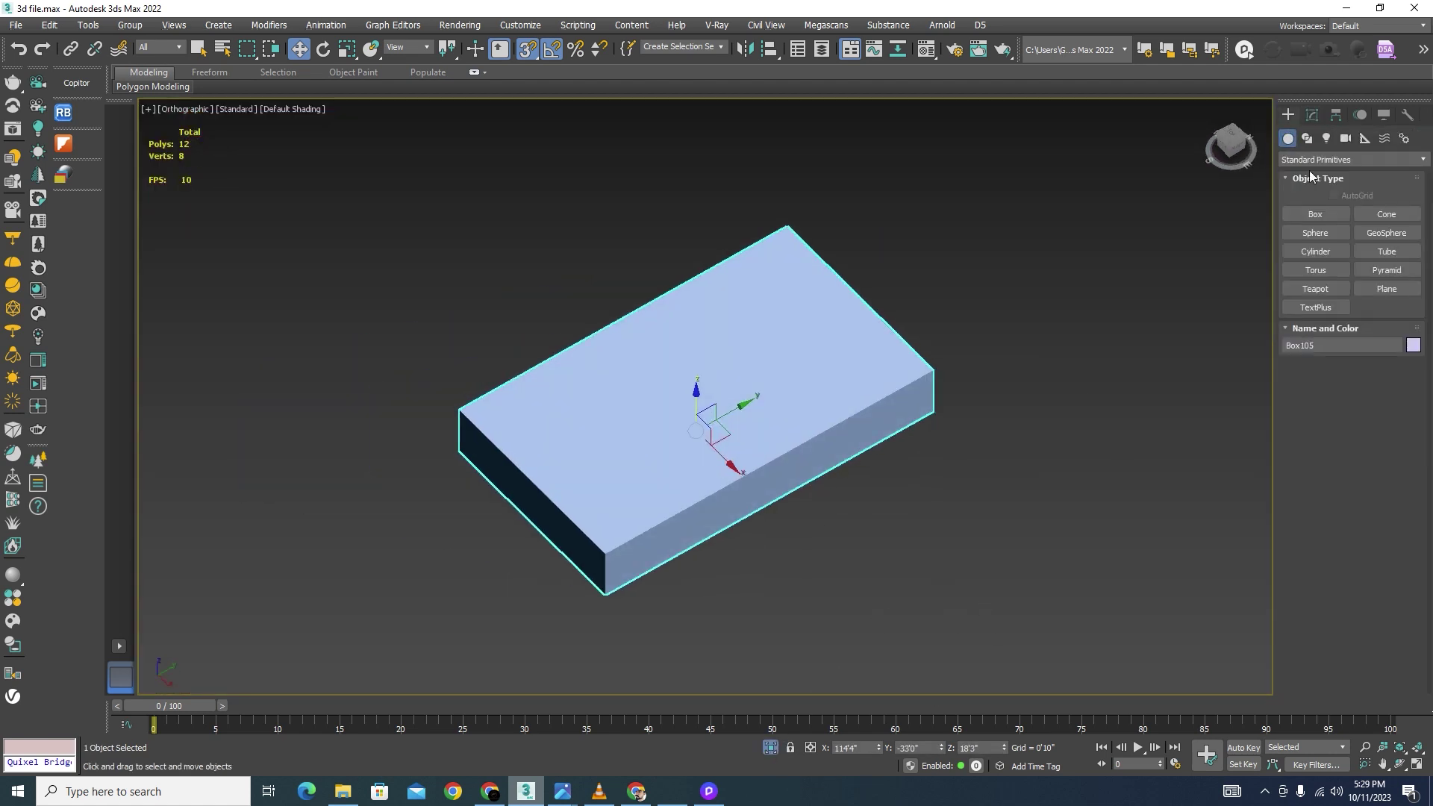
left_click(1307, 138)
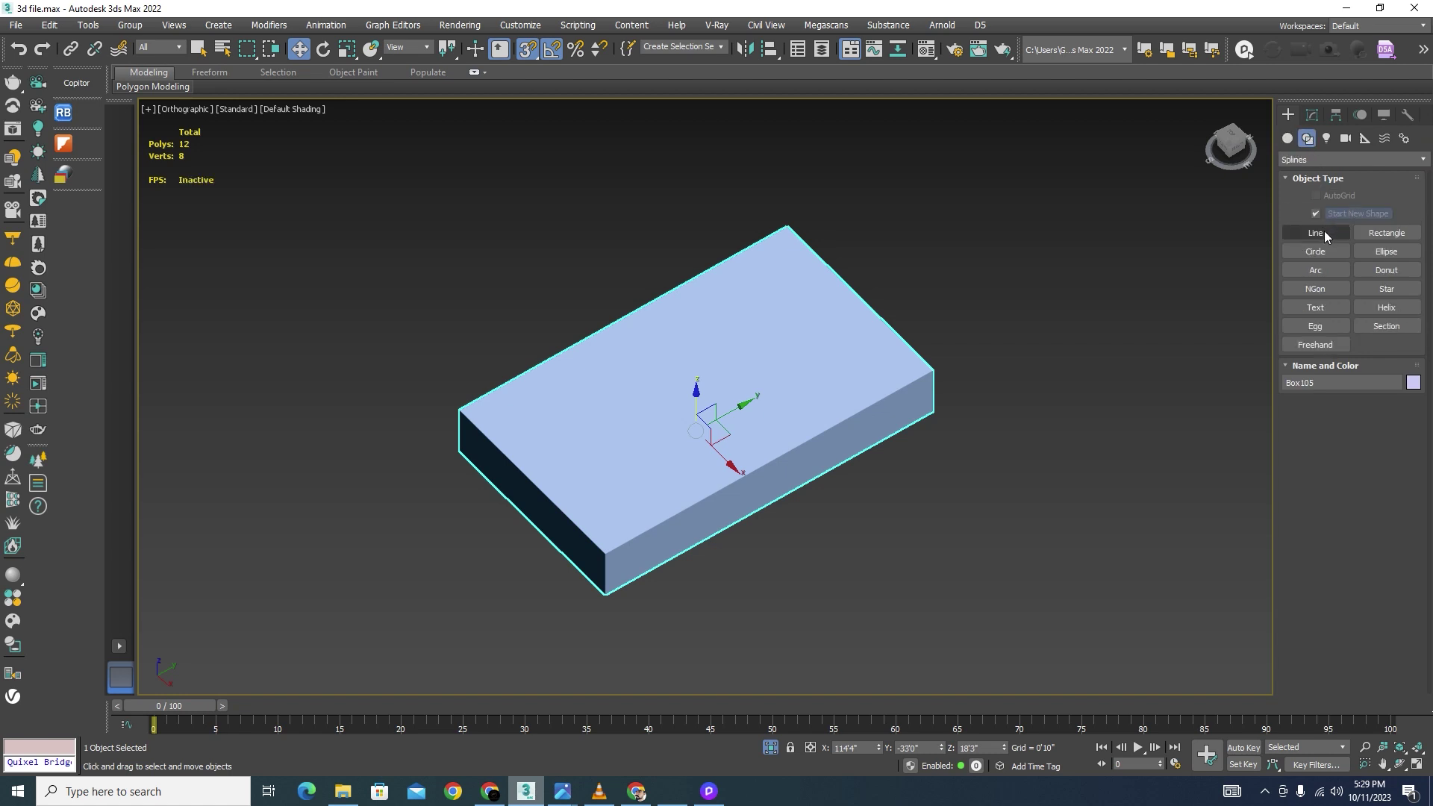
left_click(1322, 232)
left_click(788, 227)
left_click(934, 370)
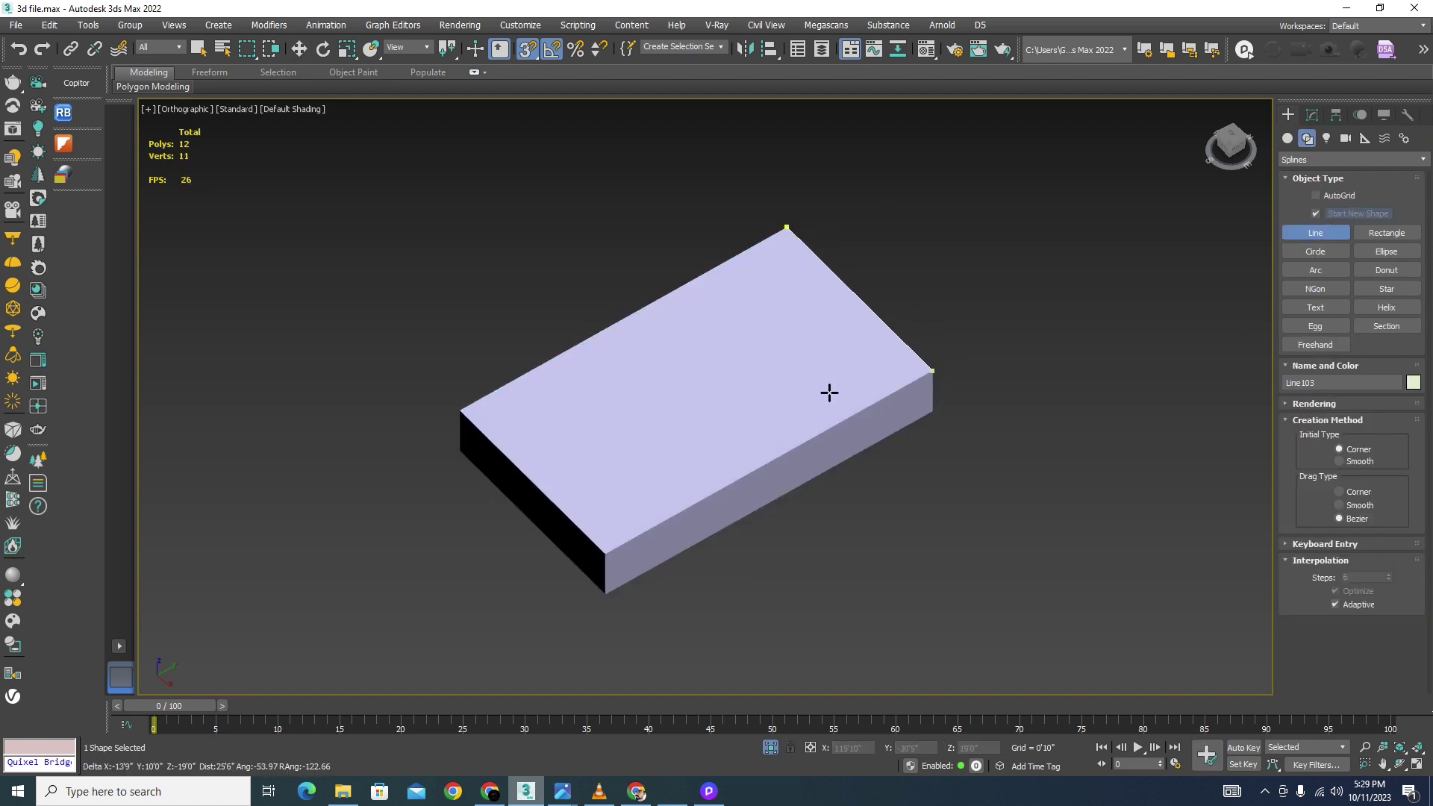
left_click_drag(608, 547, 586, 529)
left_click(462, 409)
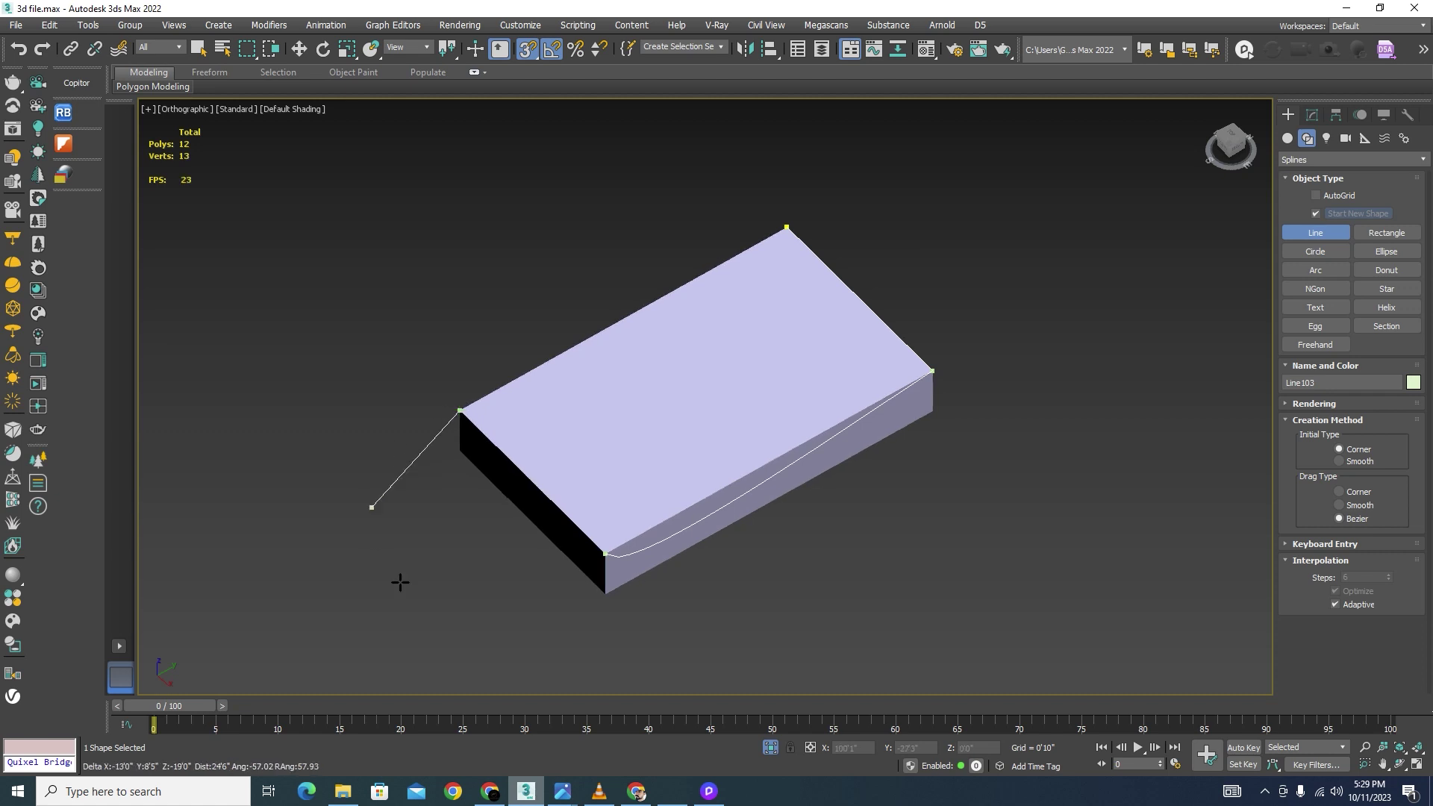
right_click(400, 580)
Step: Convert all four vertices of the line to Corner so its segments follow the box's straight edges
key("w")
left_click(1313, 114)
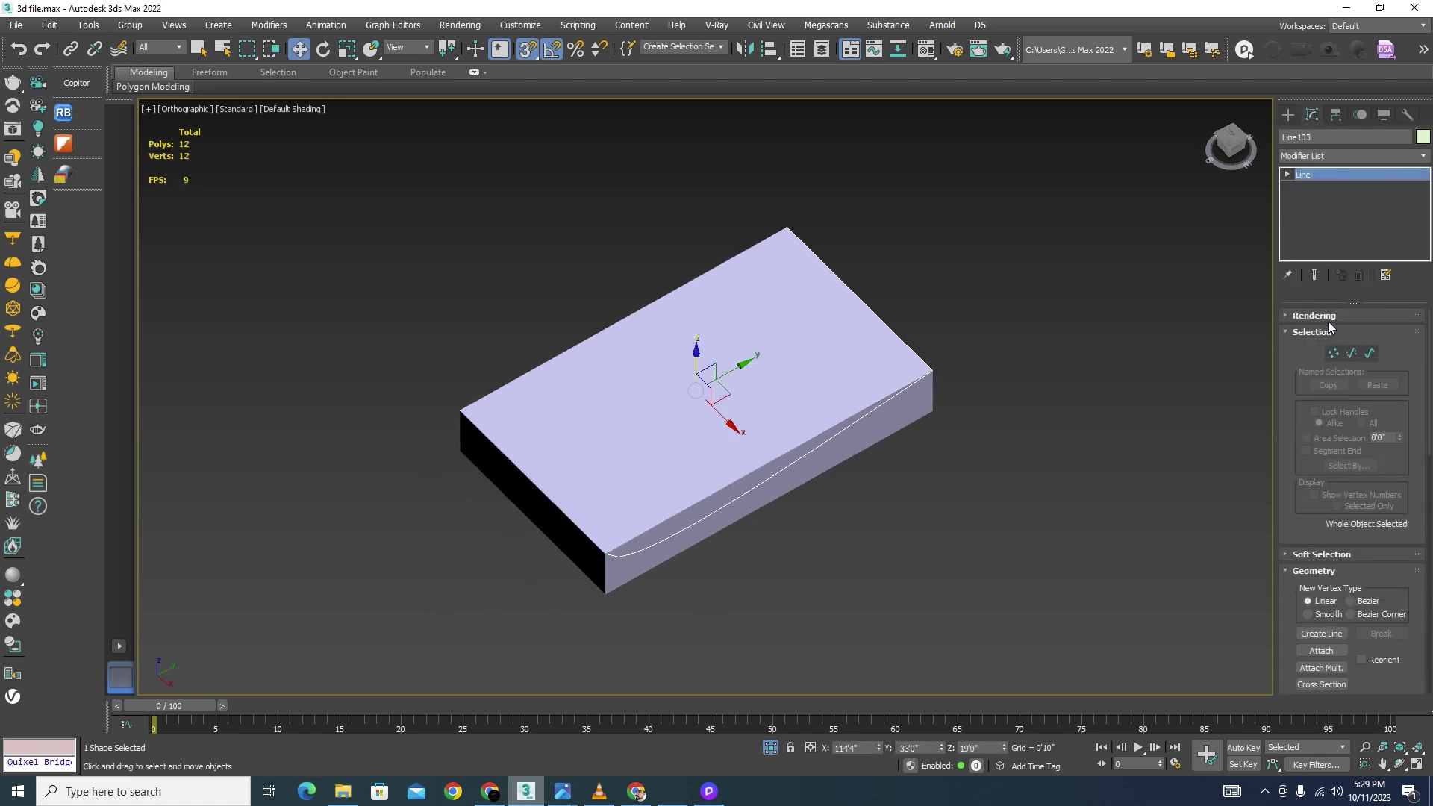
left_click(1334, 356)
key("ctrl+a")
right_click(726, 328)
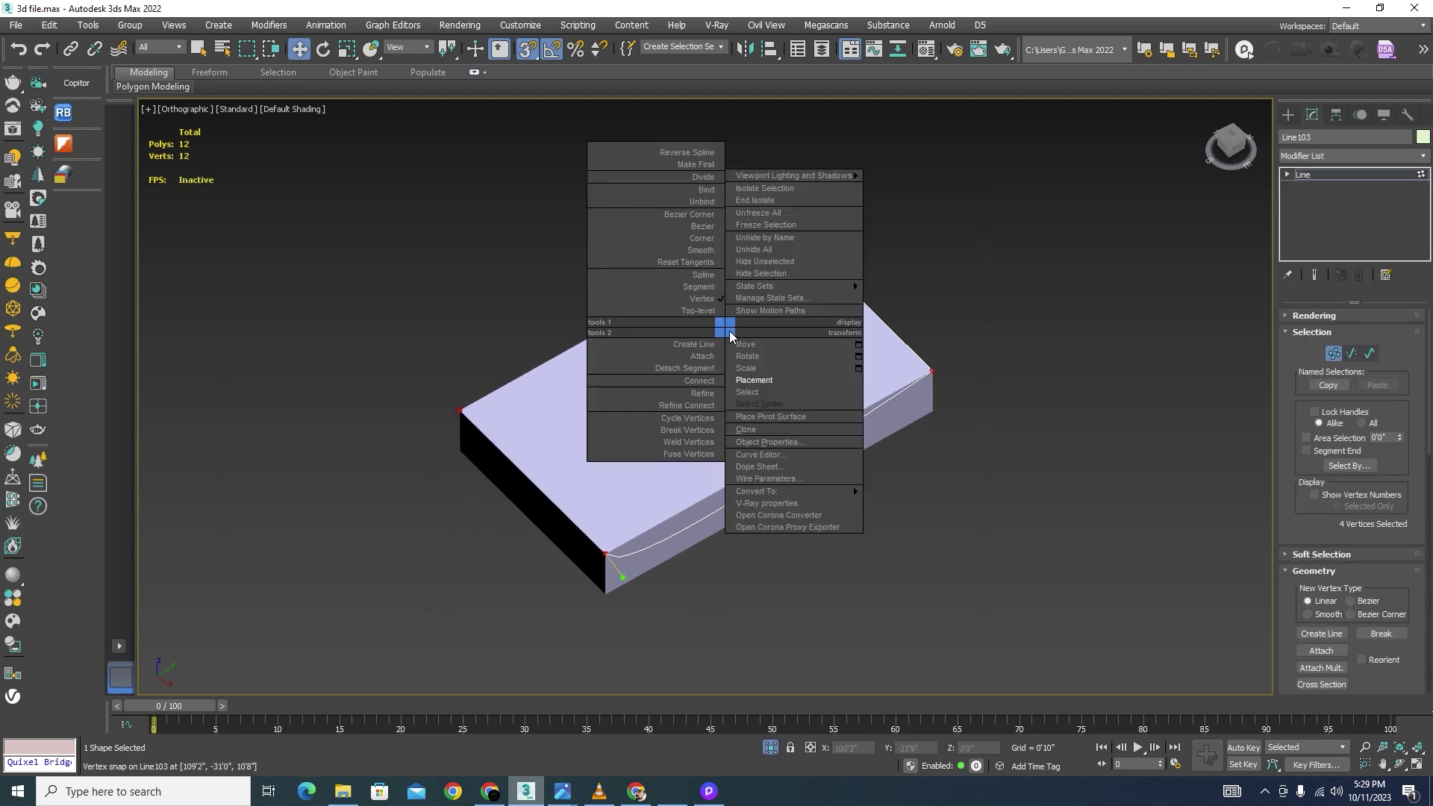
left_click(707, 251)
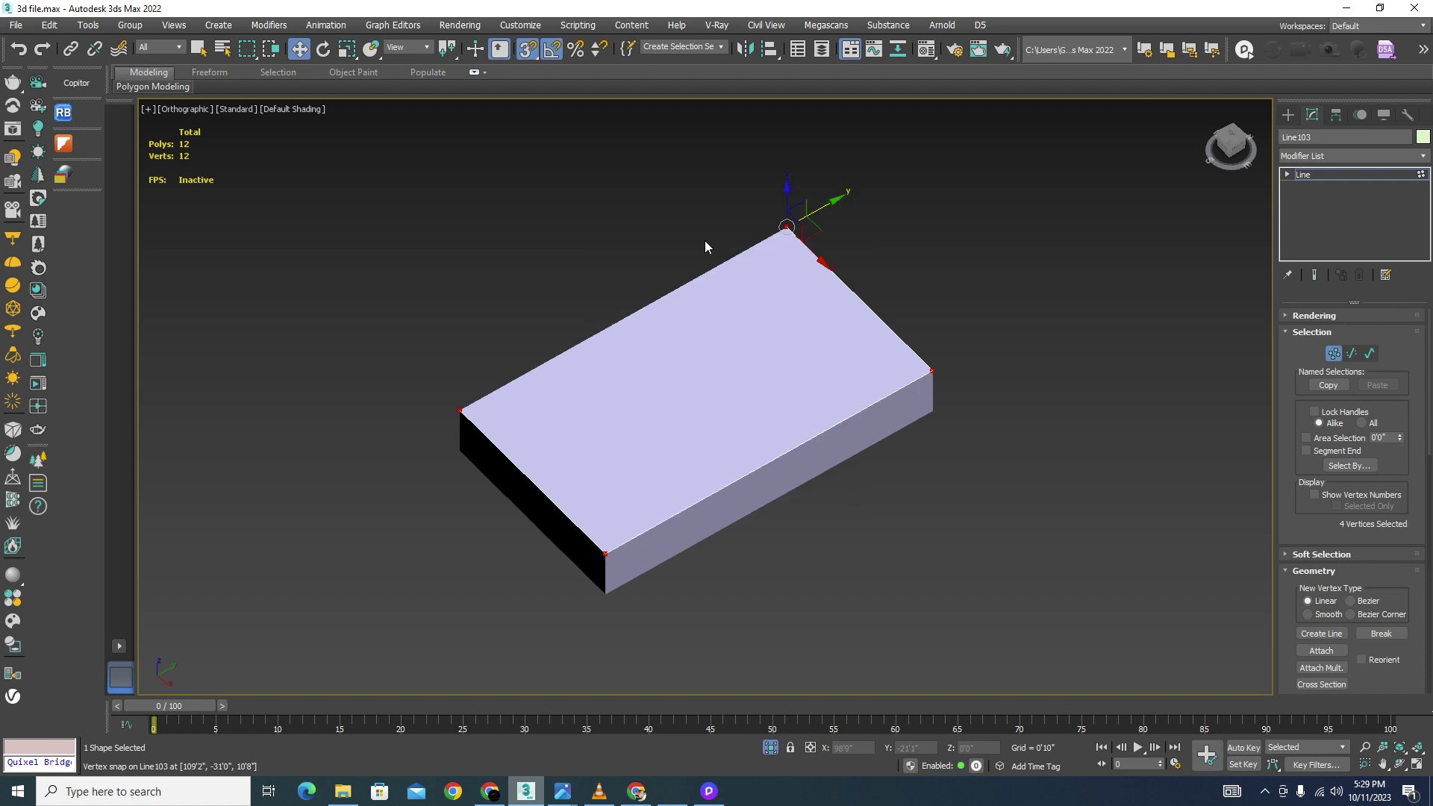
left_click(1127, 473)
left_click(901, 386)
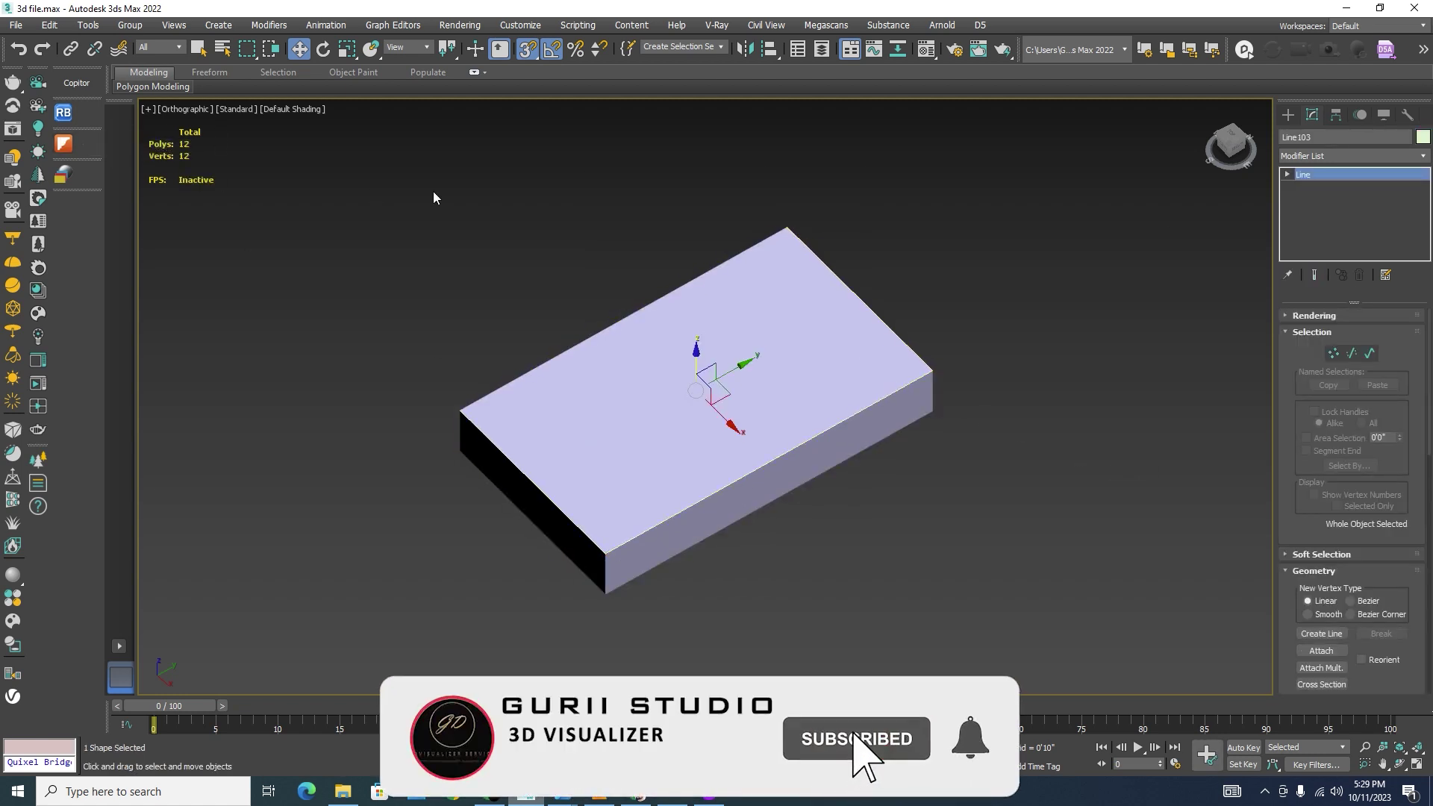
left_click(19, 134)
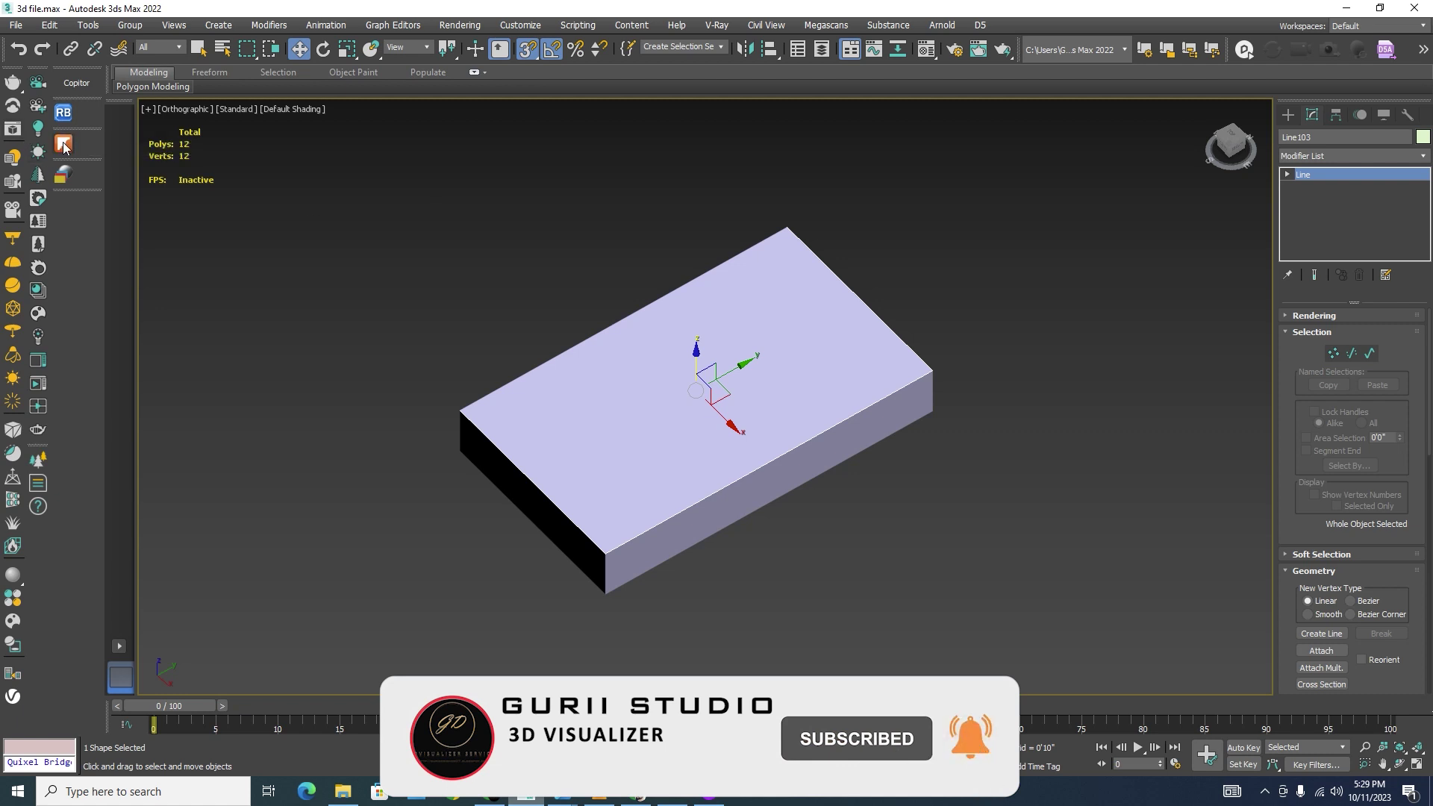
Step: Find sweep preset 103 in the moulding profile library and apply it to the line along the box's edges
left_click_drag(326, 153, 338, 490)
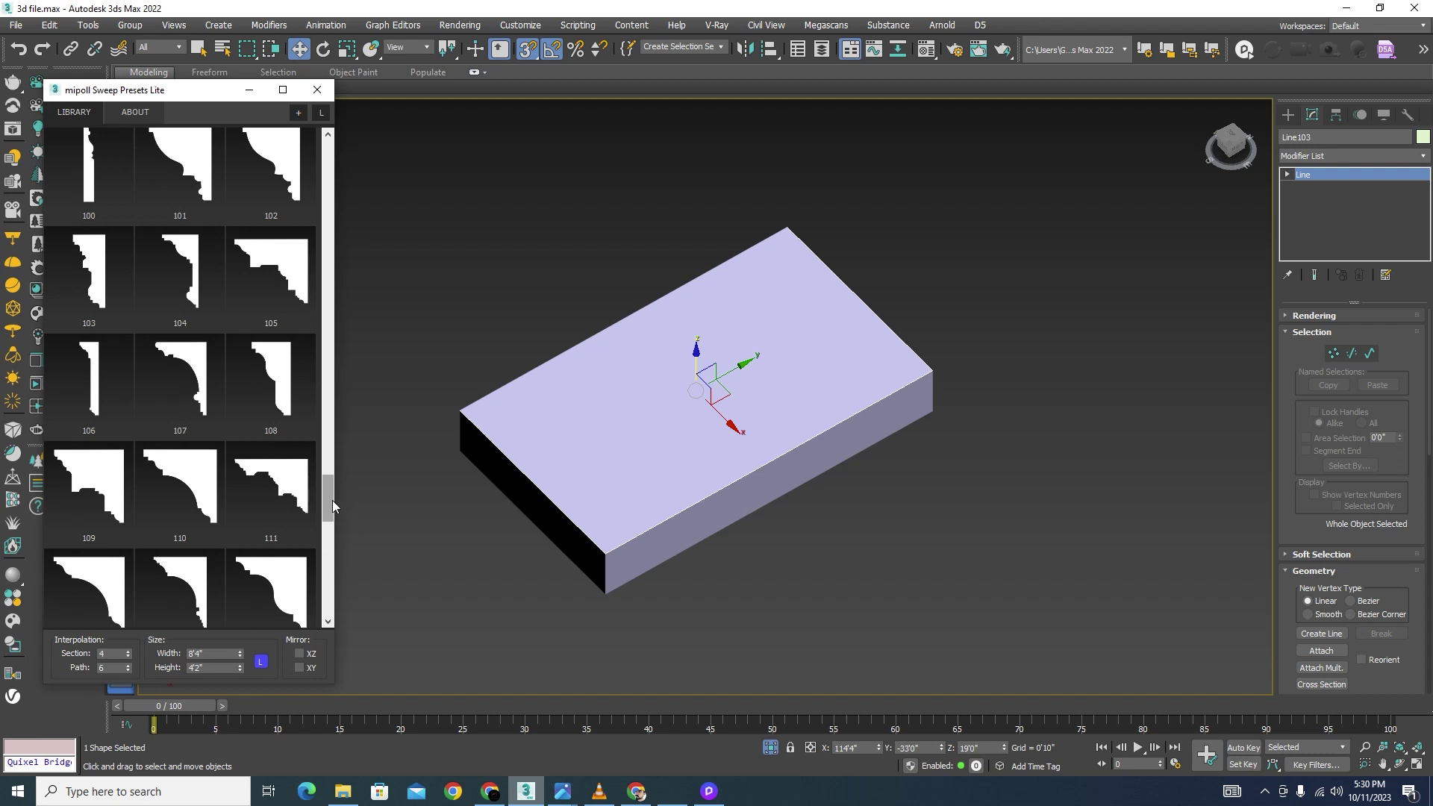
mouse_move(329, 498)
left_mouse_down()
mouse_move(328, 513)
mouse_move(320, 483)
mouse_move(323, 496)
left_mouse_up()
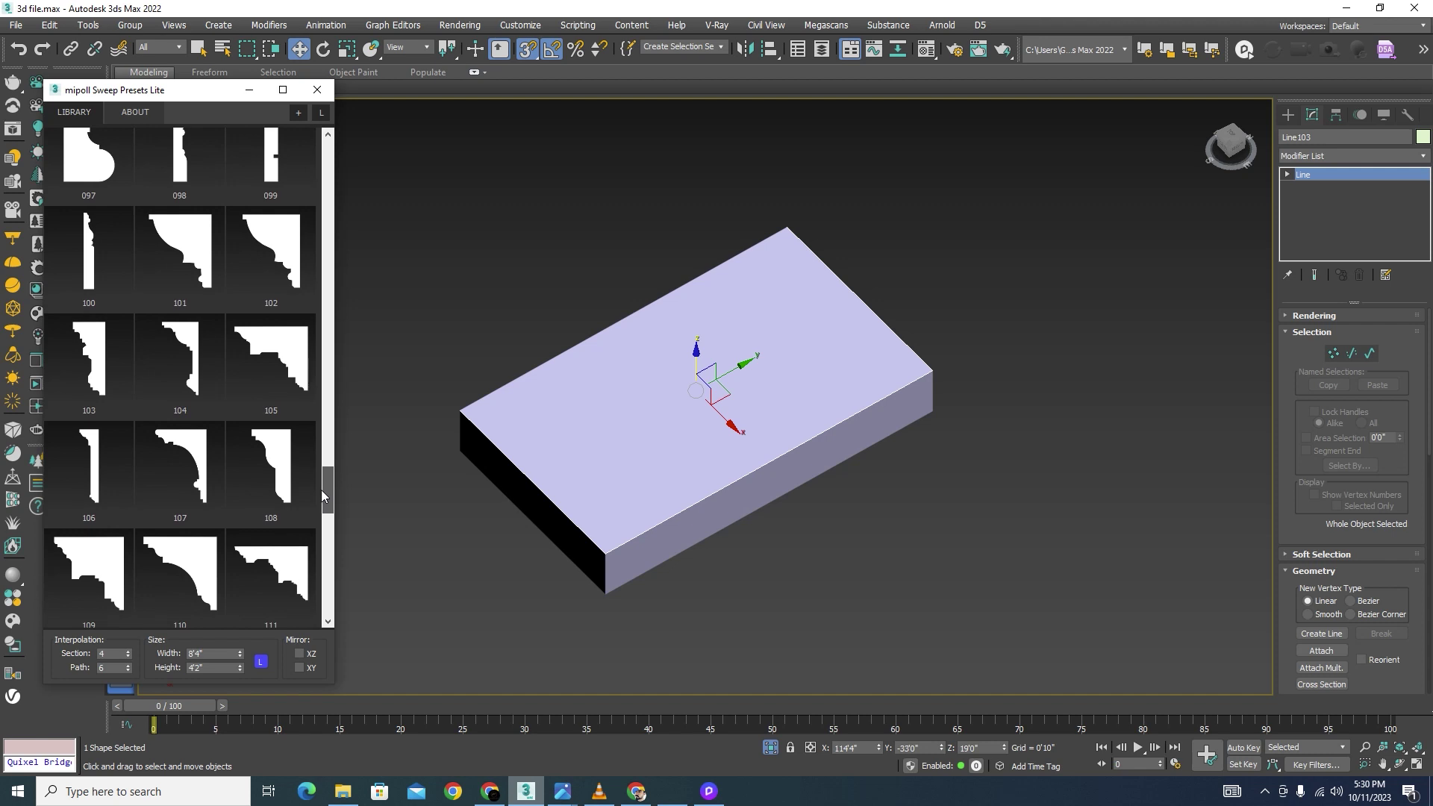
left_click(90, 357)
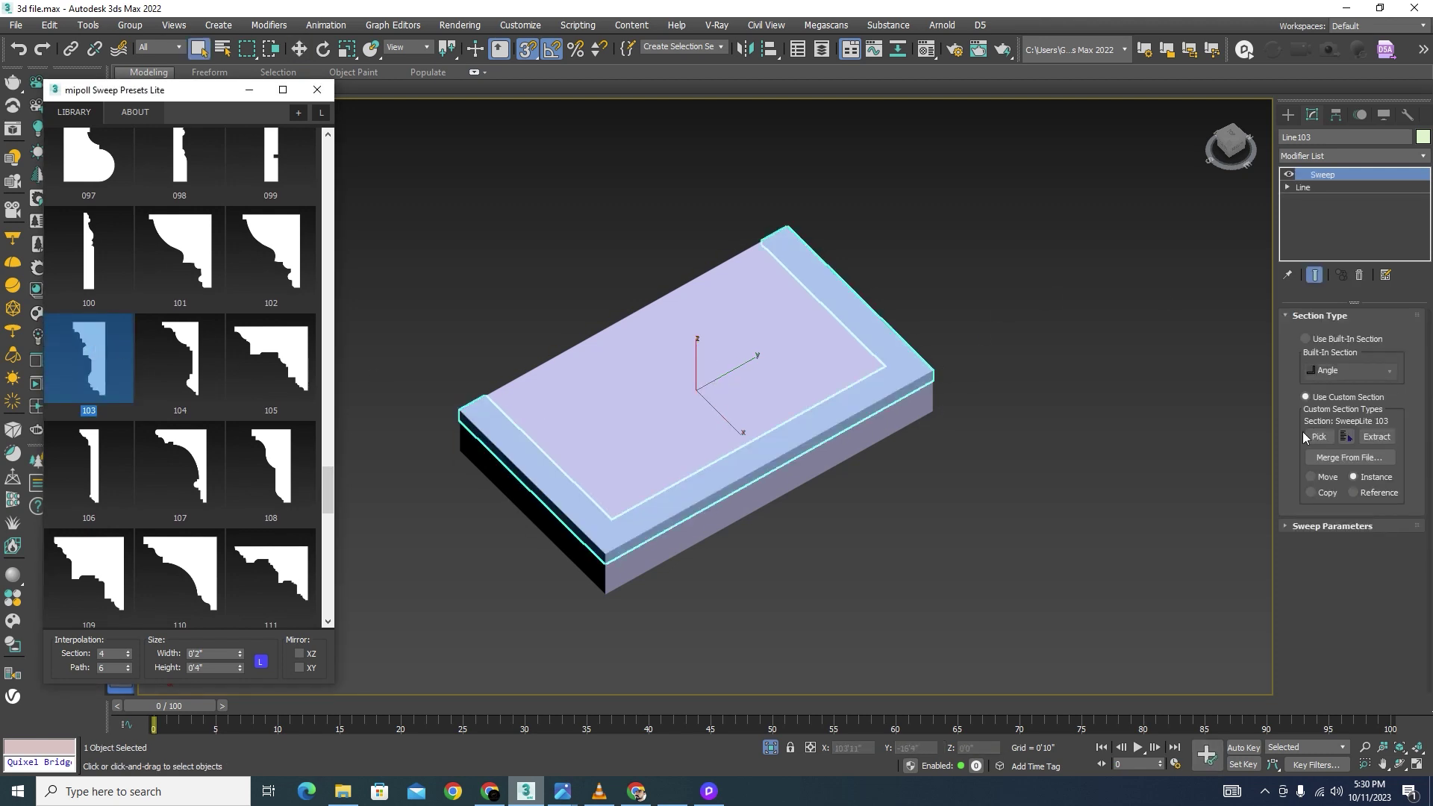
Step: In a wireframe view of the sweep section, mirror it on the XZ and XY planes and set its angle to 0
left_click(1284, 527)
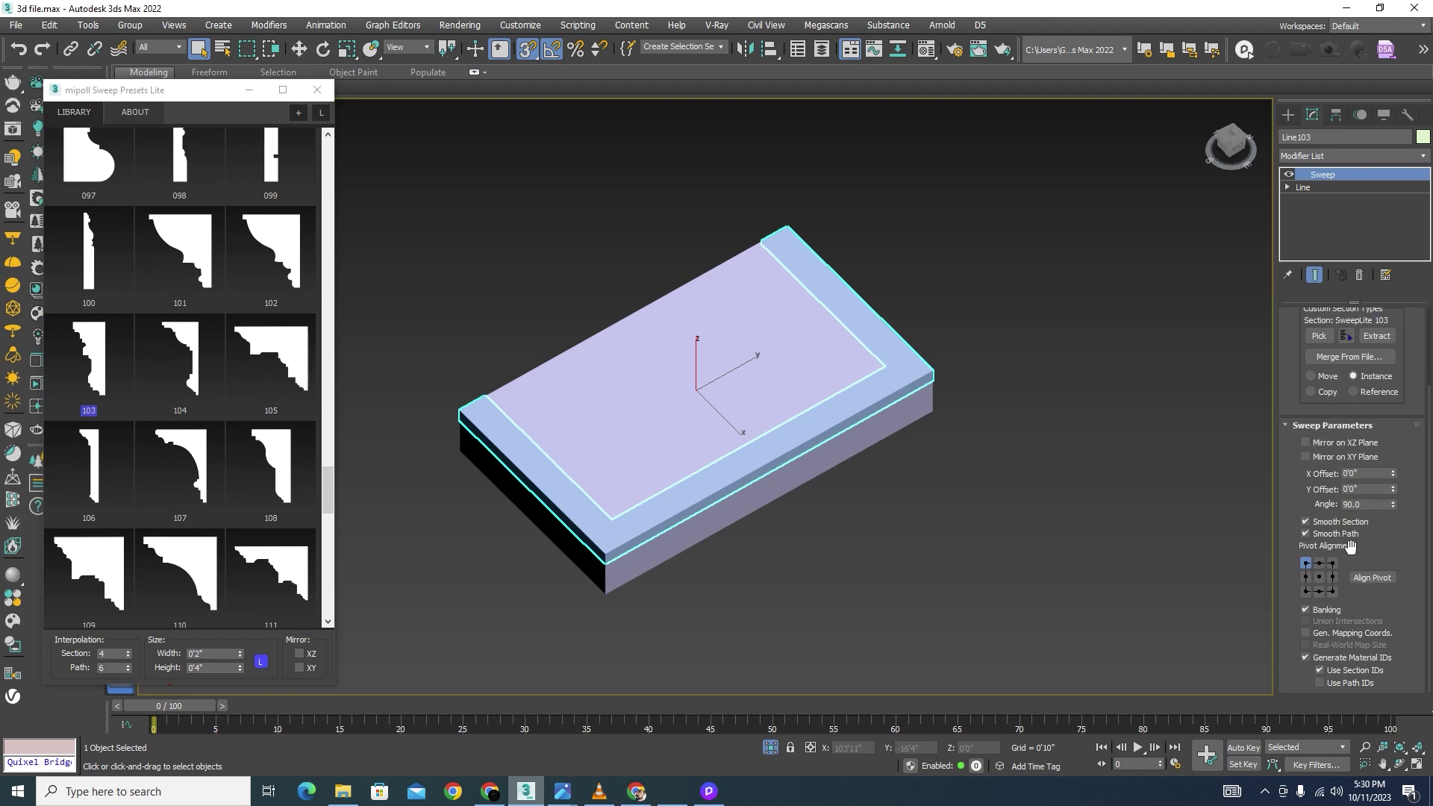
key("F3")
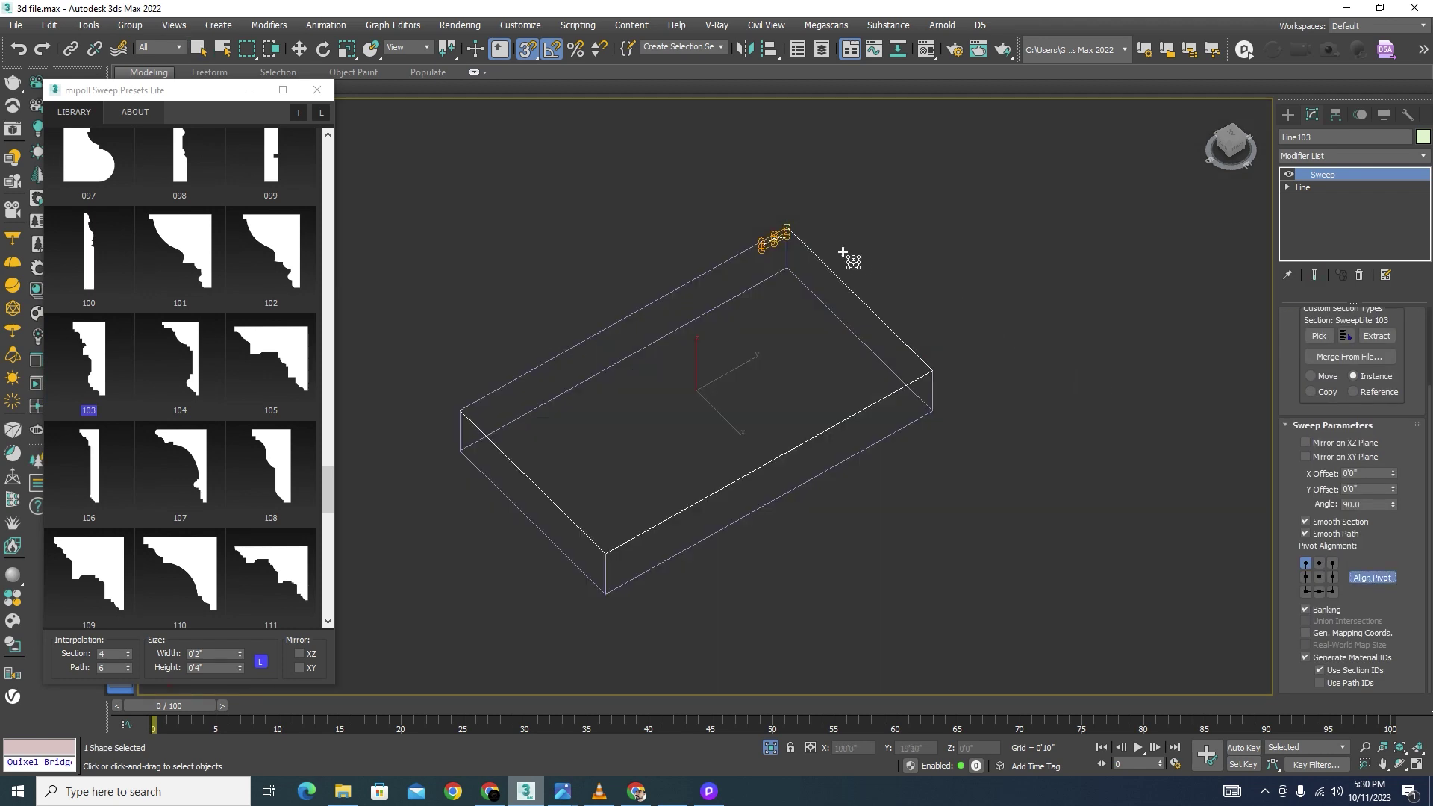
scroll(814, 269, "up", 8)
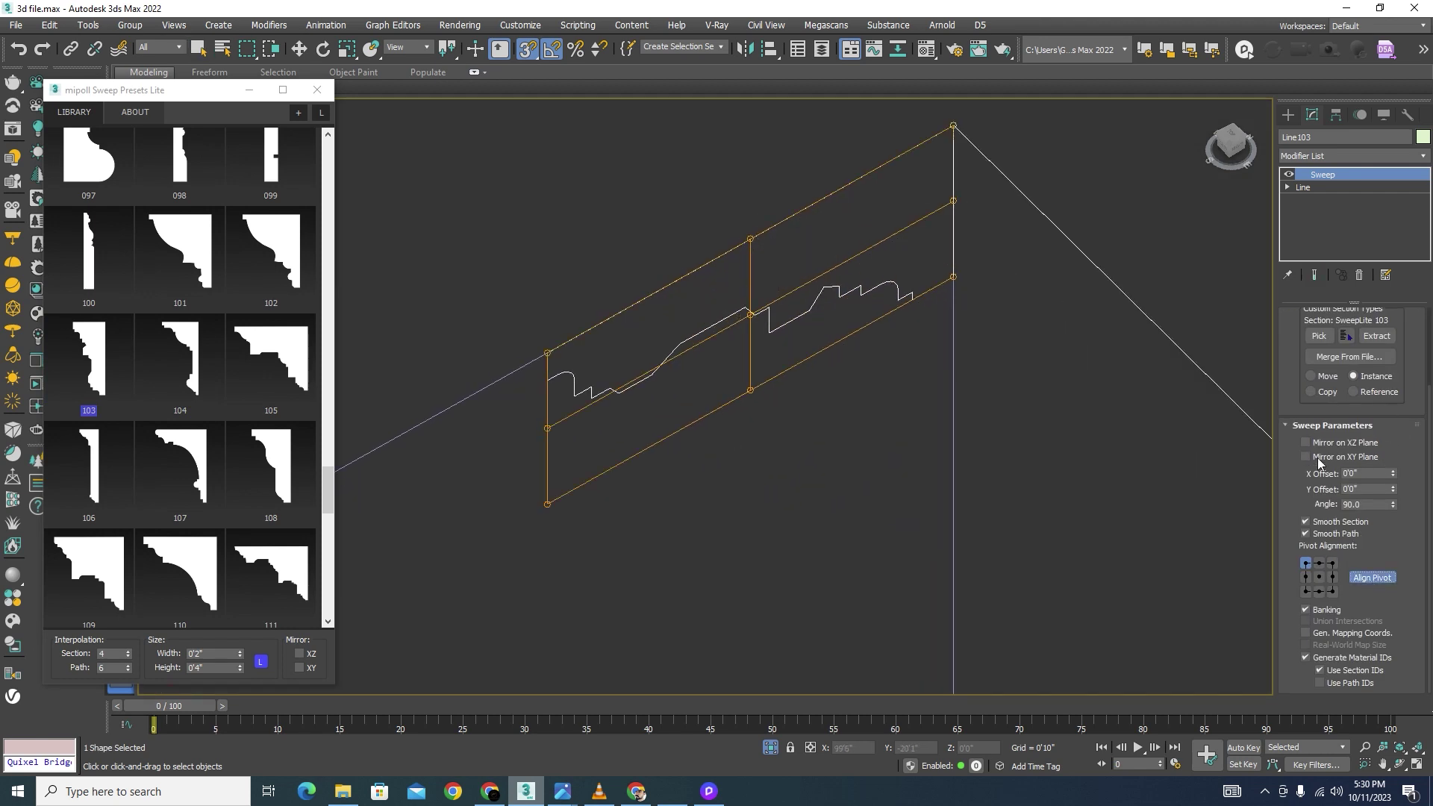
left_click(1306, 443)
left_click(1305, 457)
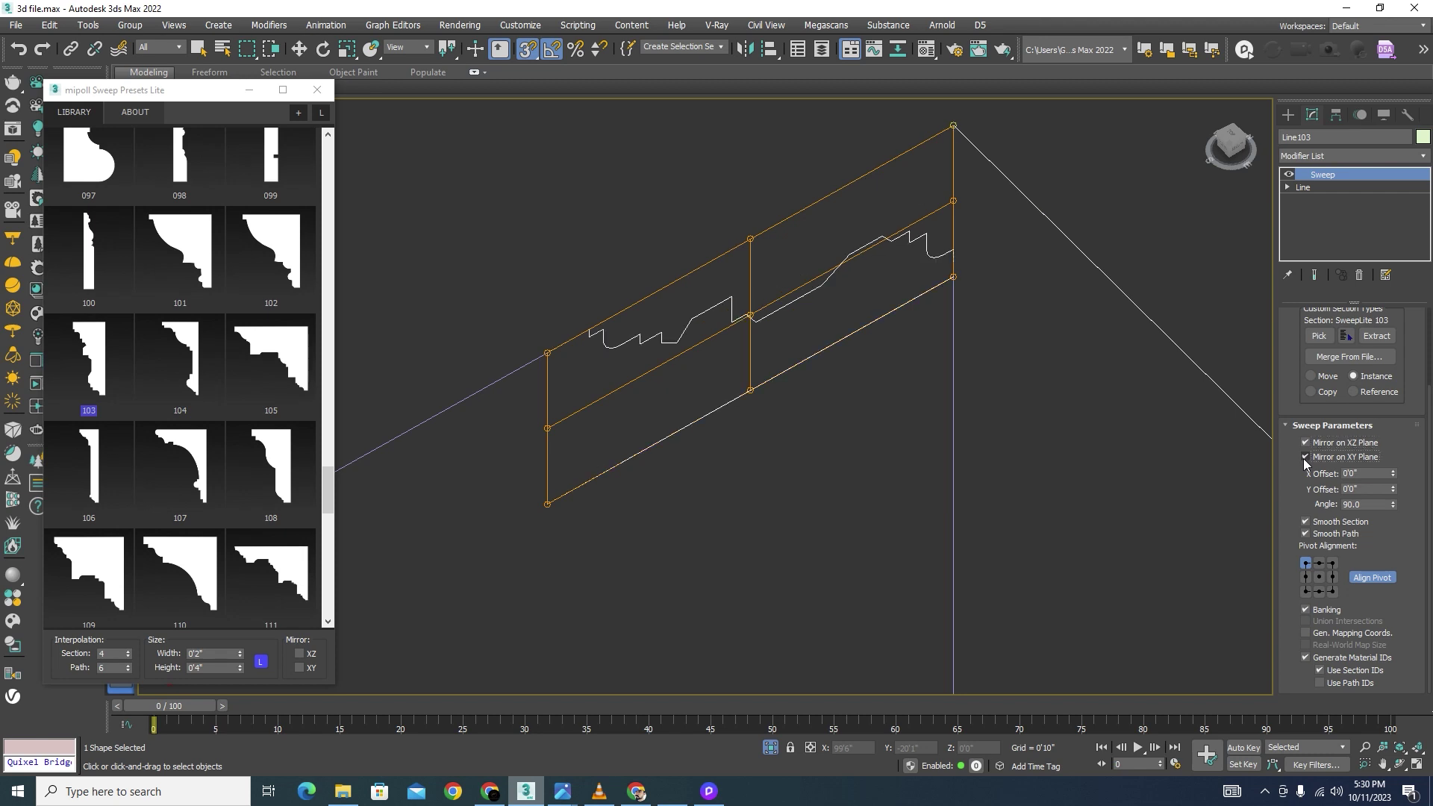
double_click(1367, 505)
type("0")
key("Return")
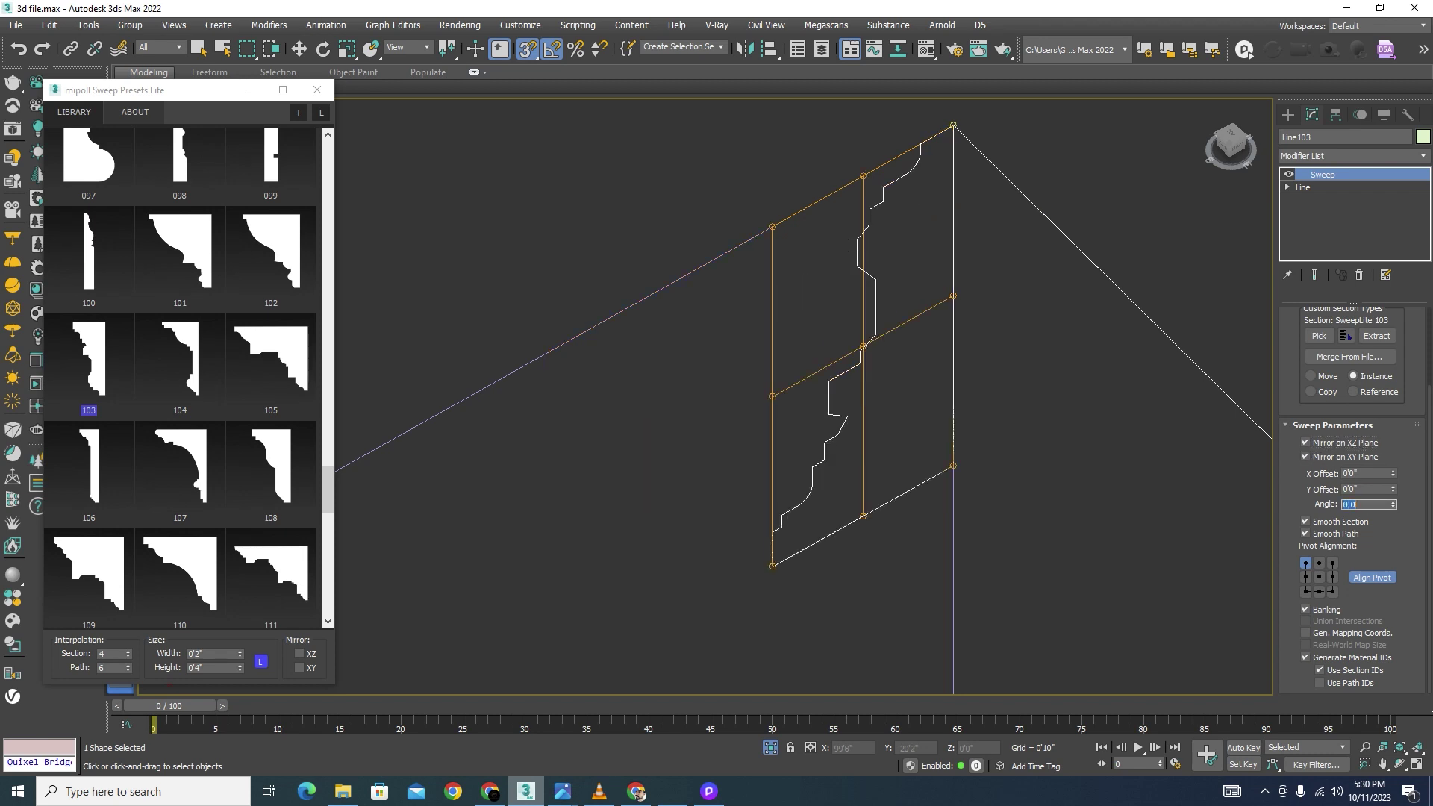
Step: Compare the section's orientation without the XZ and XY mirrors, and turn both mirrors back on
left_click(1306, 442)
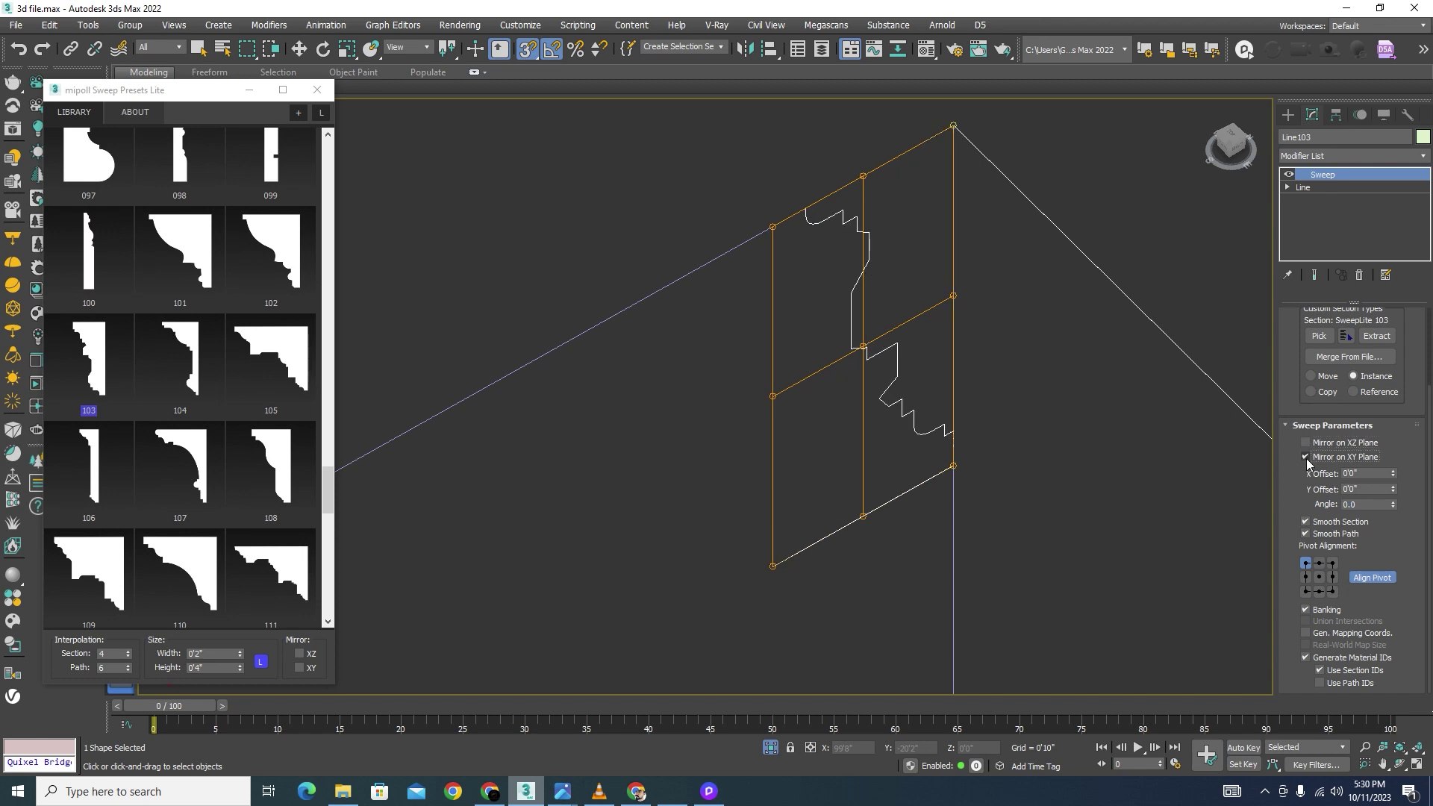
left_click(1306, 457)
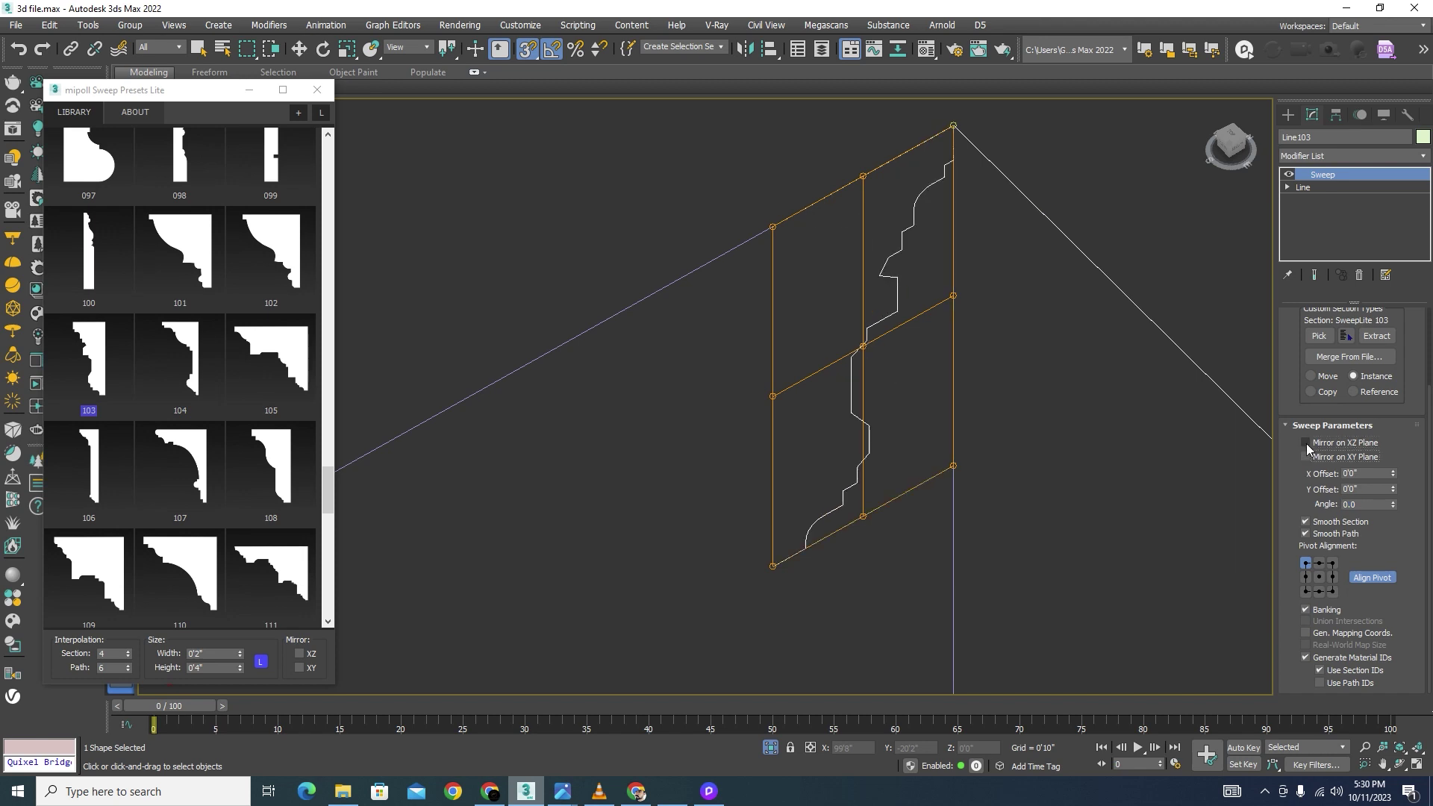
left_click(1306, 443)
left_click(1305, 455)
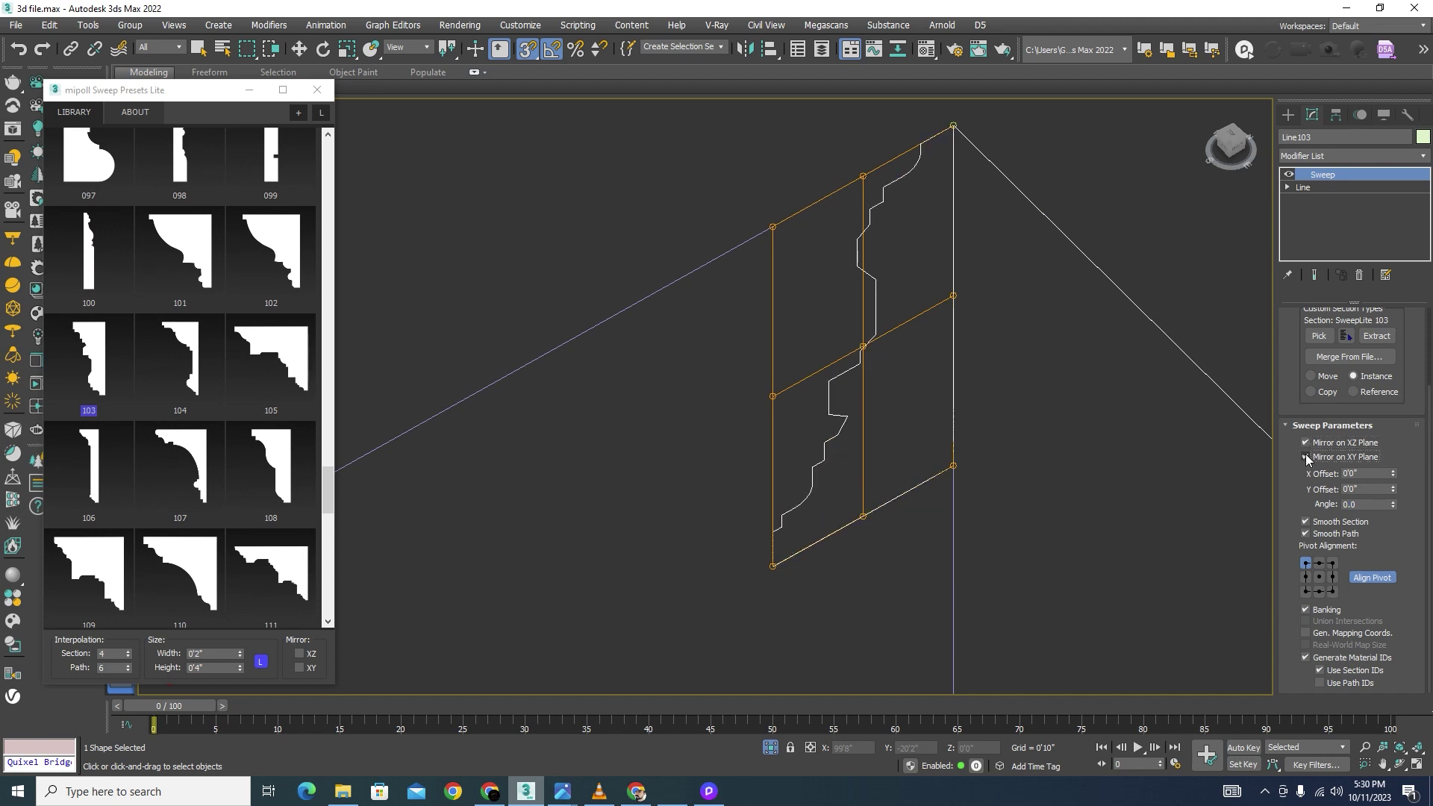
Step: Try a sweep angle of -90 for the section and return it to 0
left_click(1365, 504)
type("-90")
key("Return")
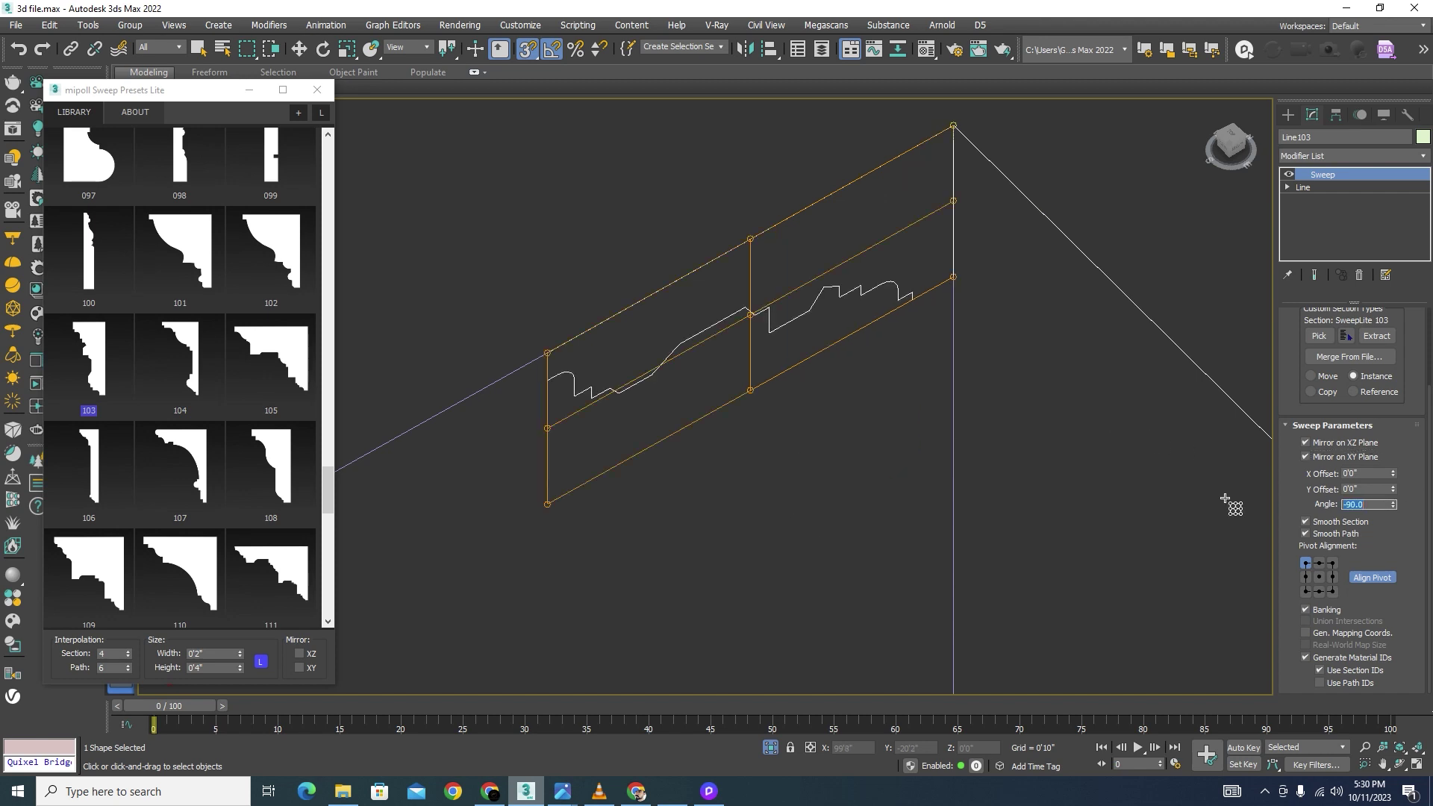
type("0")
key("Return")
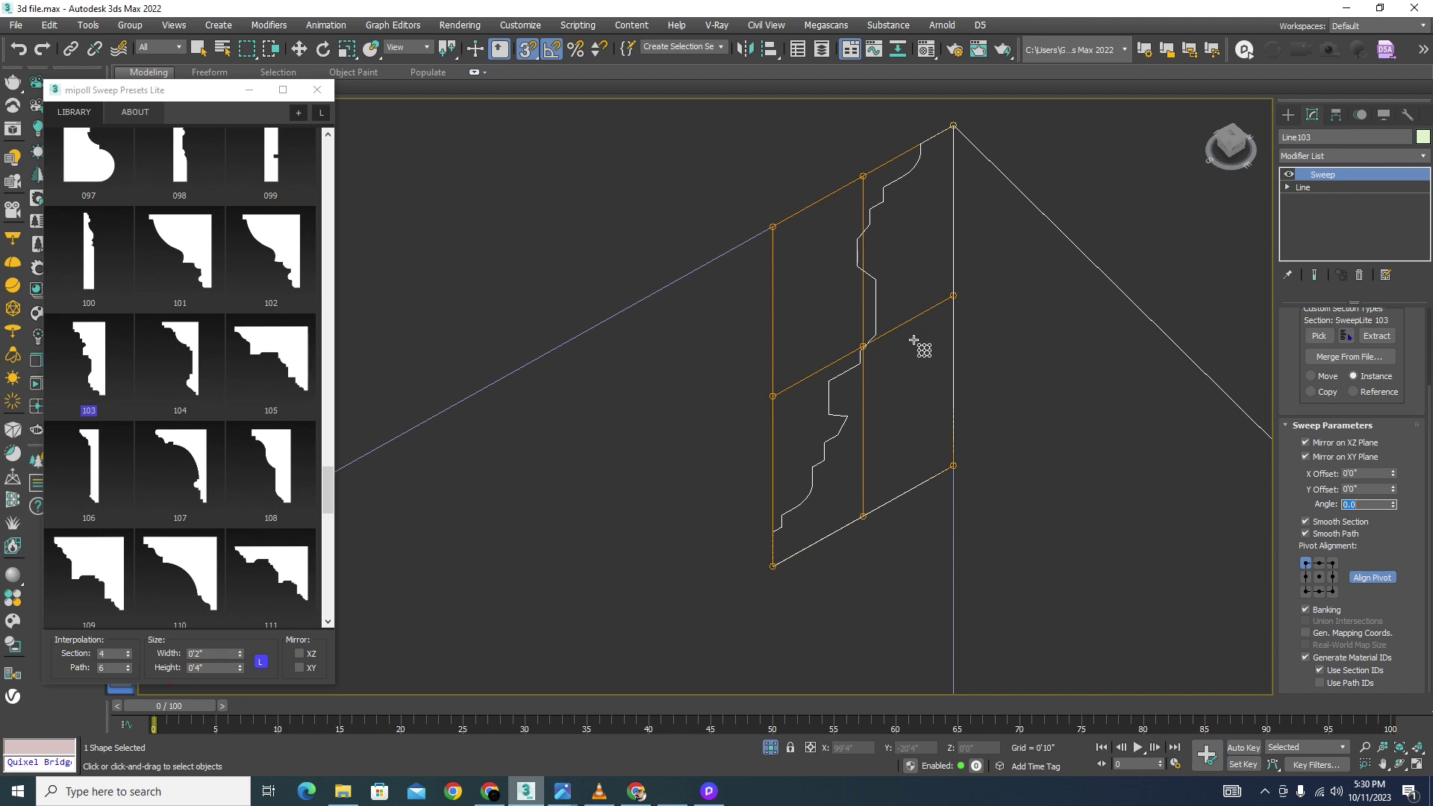
Step: Align the section's pivot to its upper-right corner and remove both the XZ and XY mirrors
left_click(1333, 564)
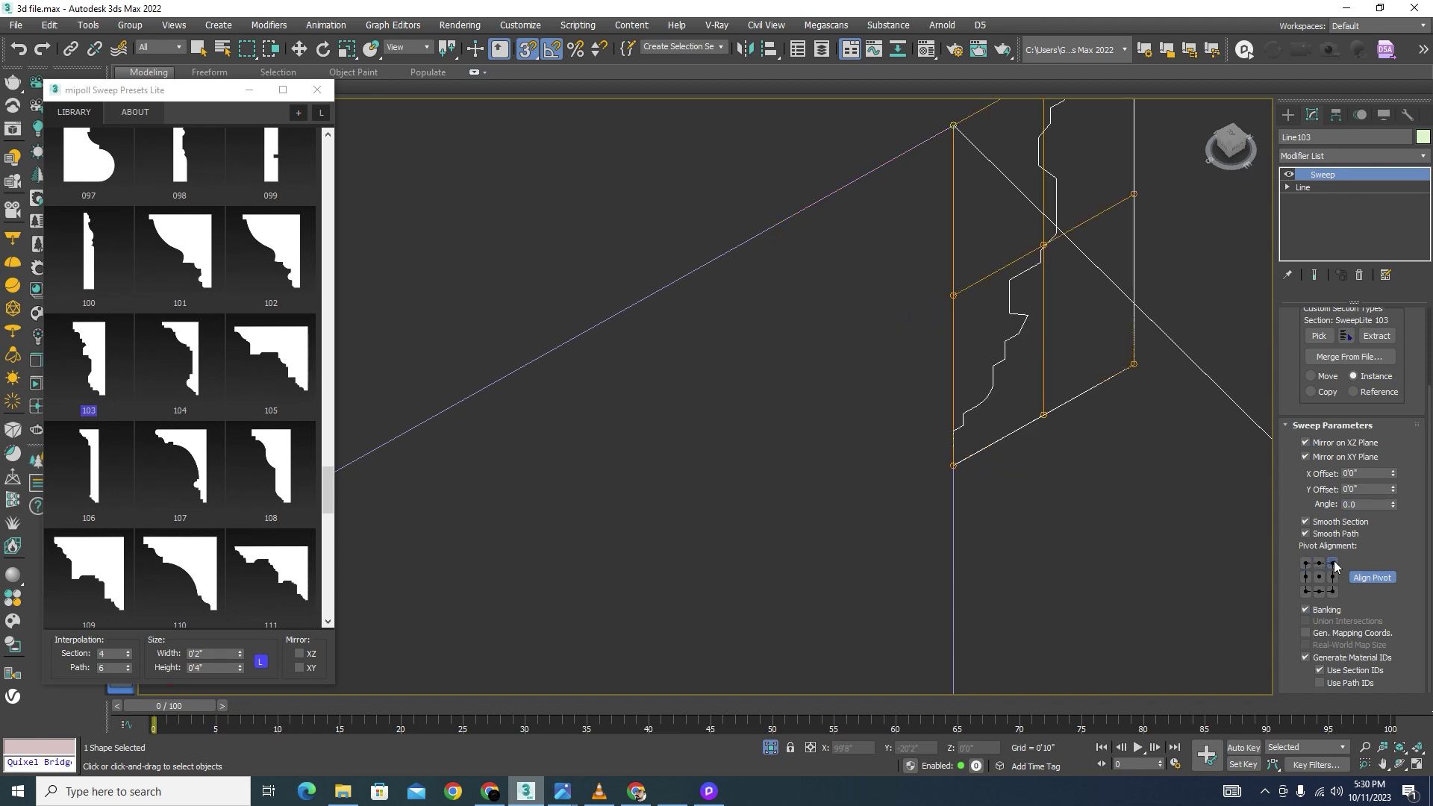
scroll(1077, 393, "down", 3)
scroll(982, 373, "up", 2)
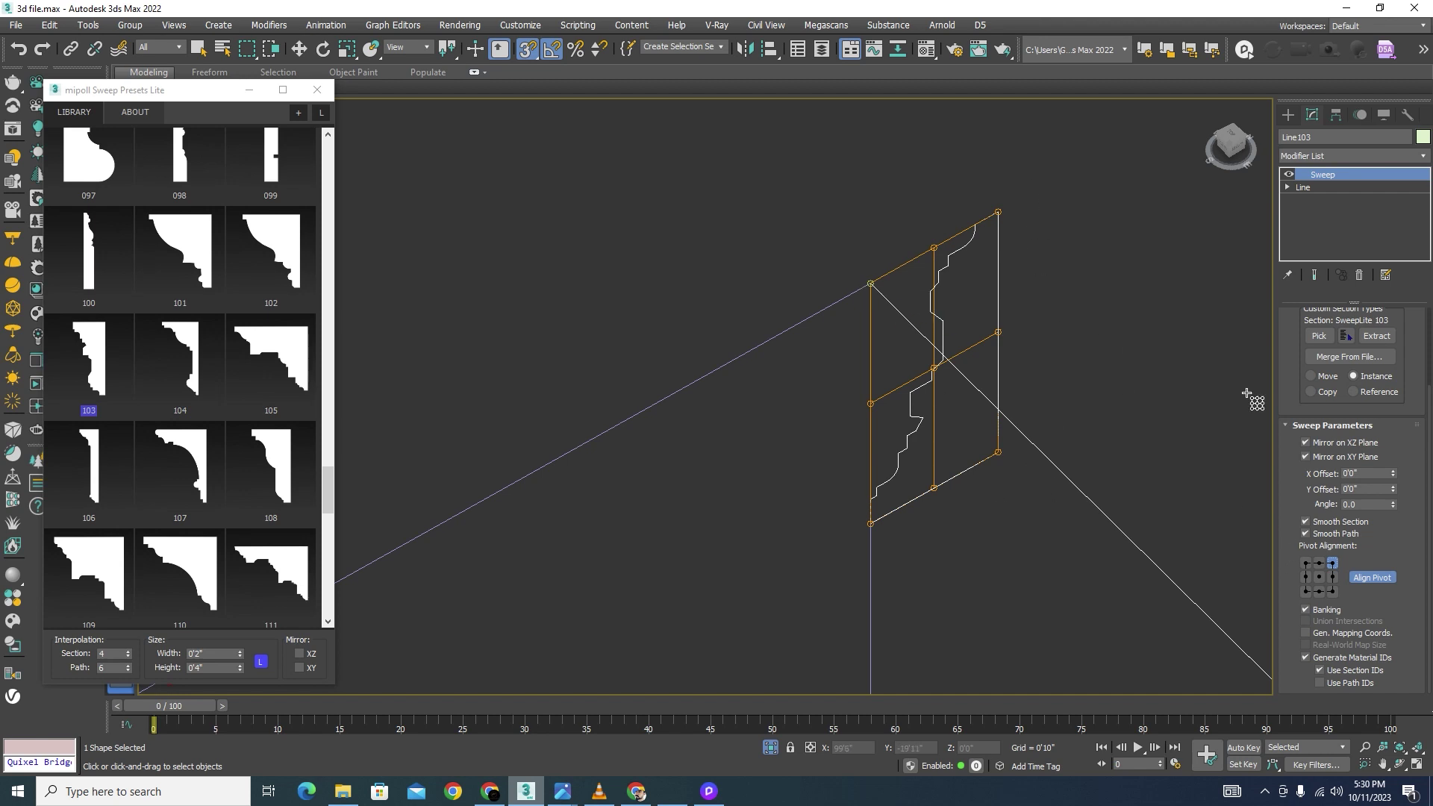
left_click(1306, 443)
left_click(1305, 457)
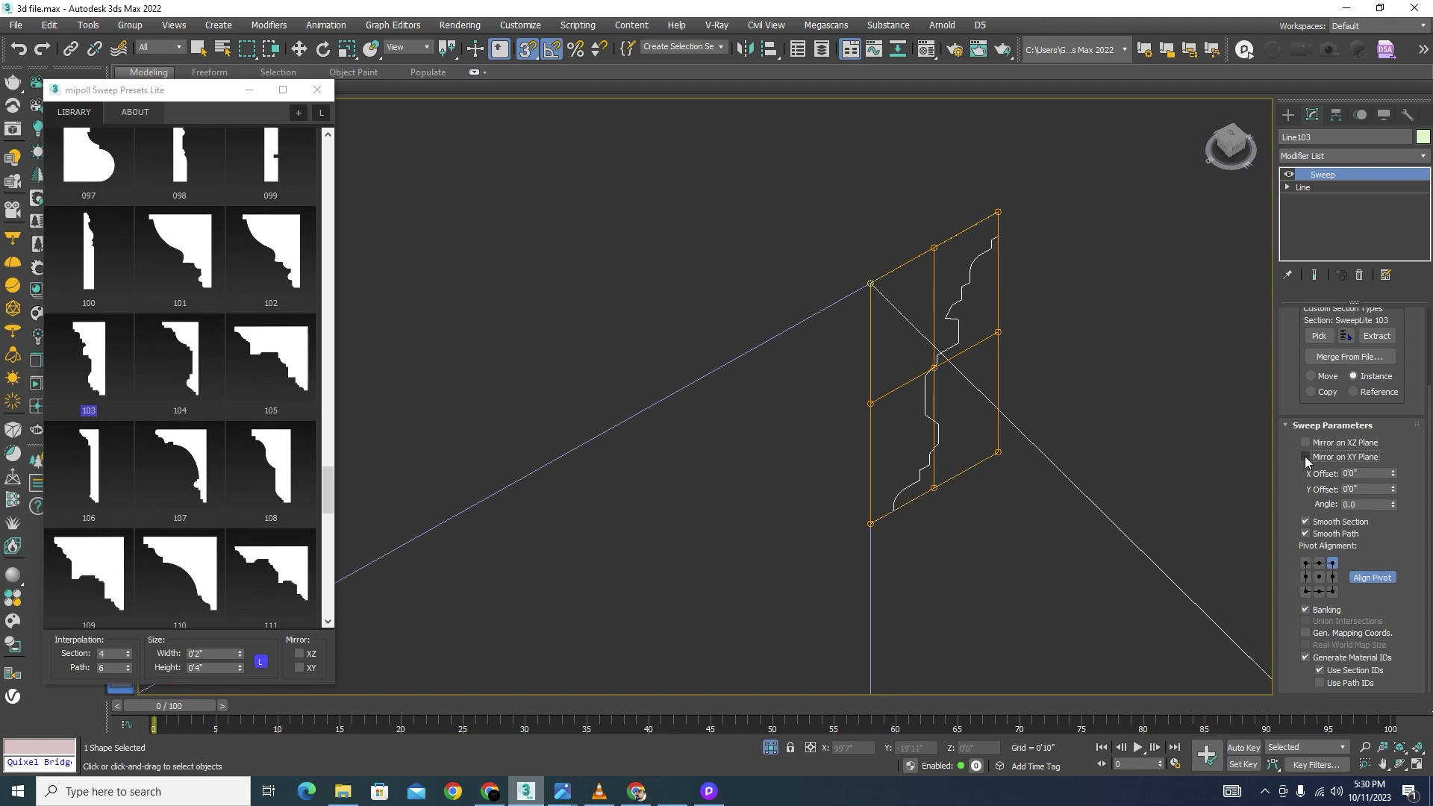
Step: Check the section's placement from another side, leave pivot alignment, and examine how the swept moulding sits around the box
scroll(901, 351, "down", 5)
middle_click_drag(1101, 405, 1004, 384, "alt")
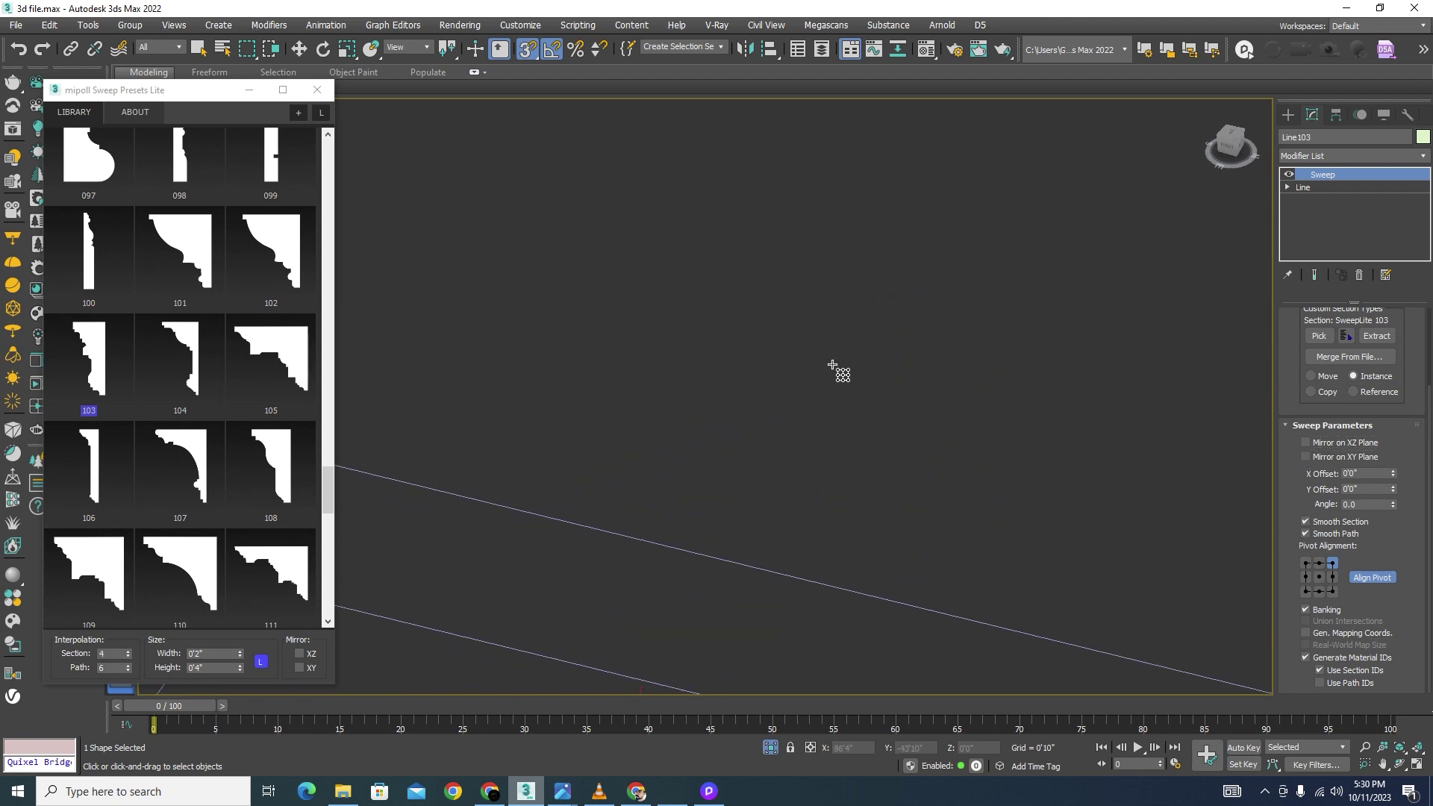
scroll(833, 363, "down", 5)
scroll(949, 404, "up", 10)
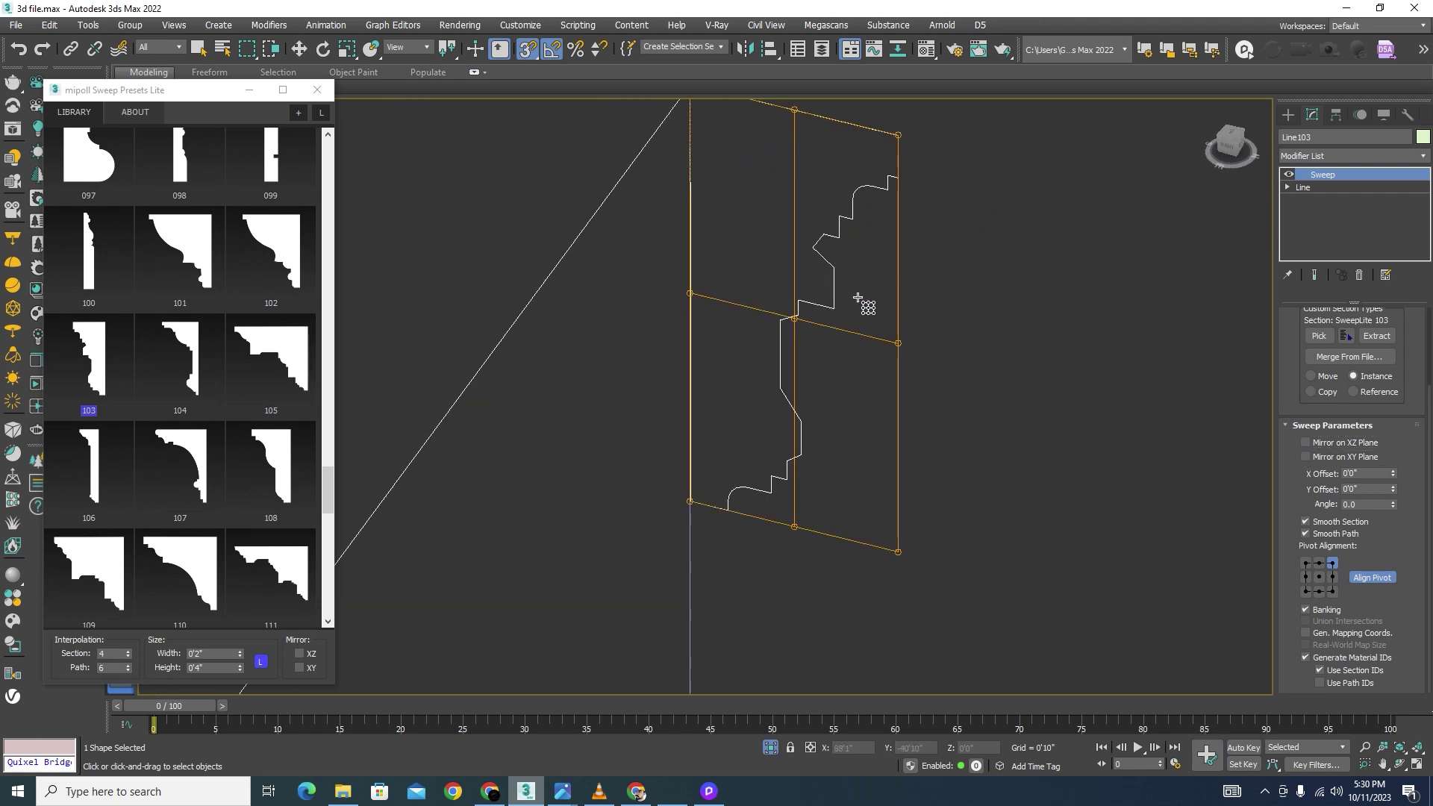
scroll(860, 296, "down", 3)
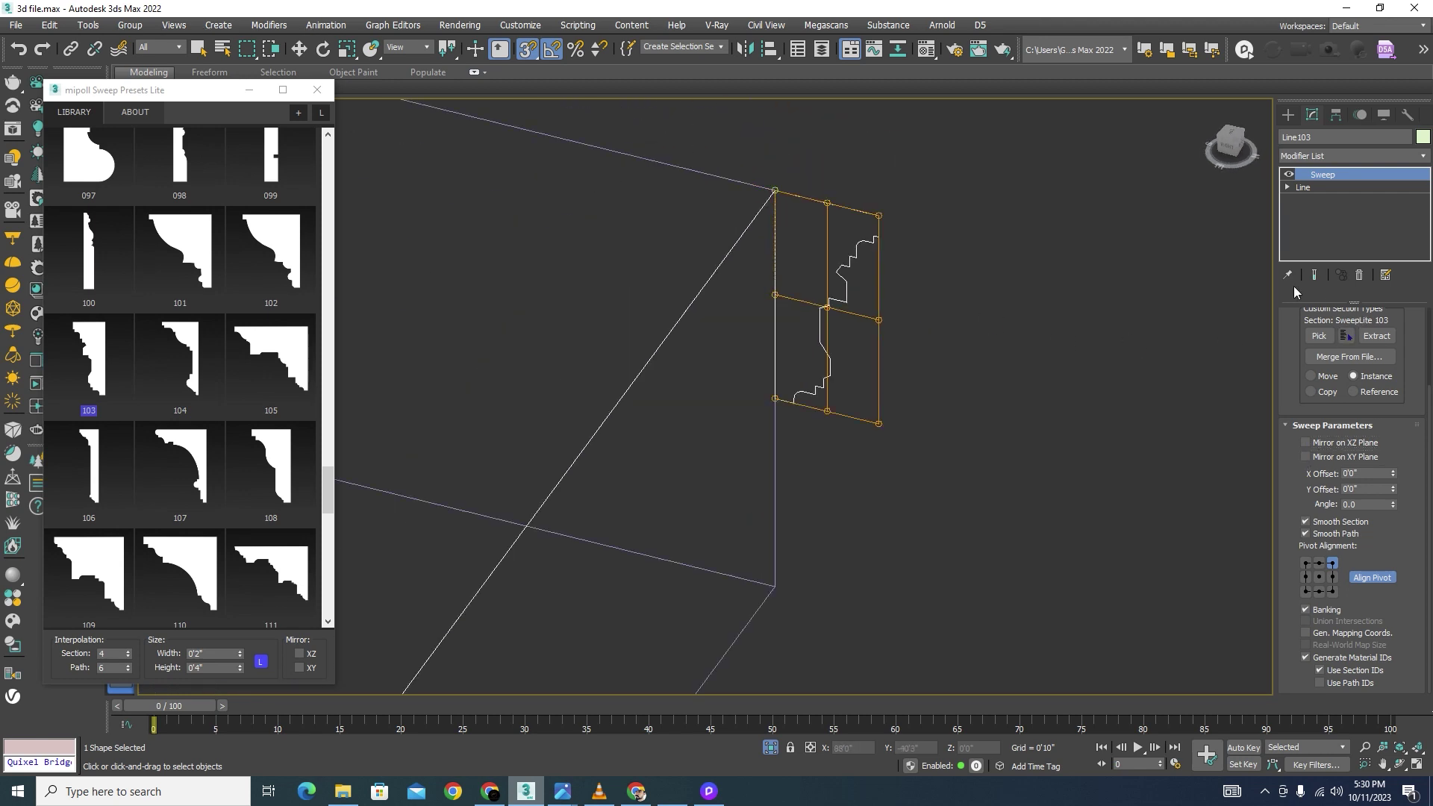
left_click(1372, 580)
scroll(965, 342, "down", 3)
scroll(949, 353, "down", 4)
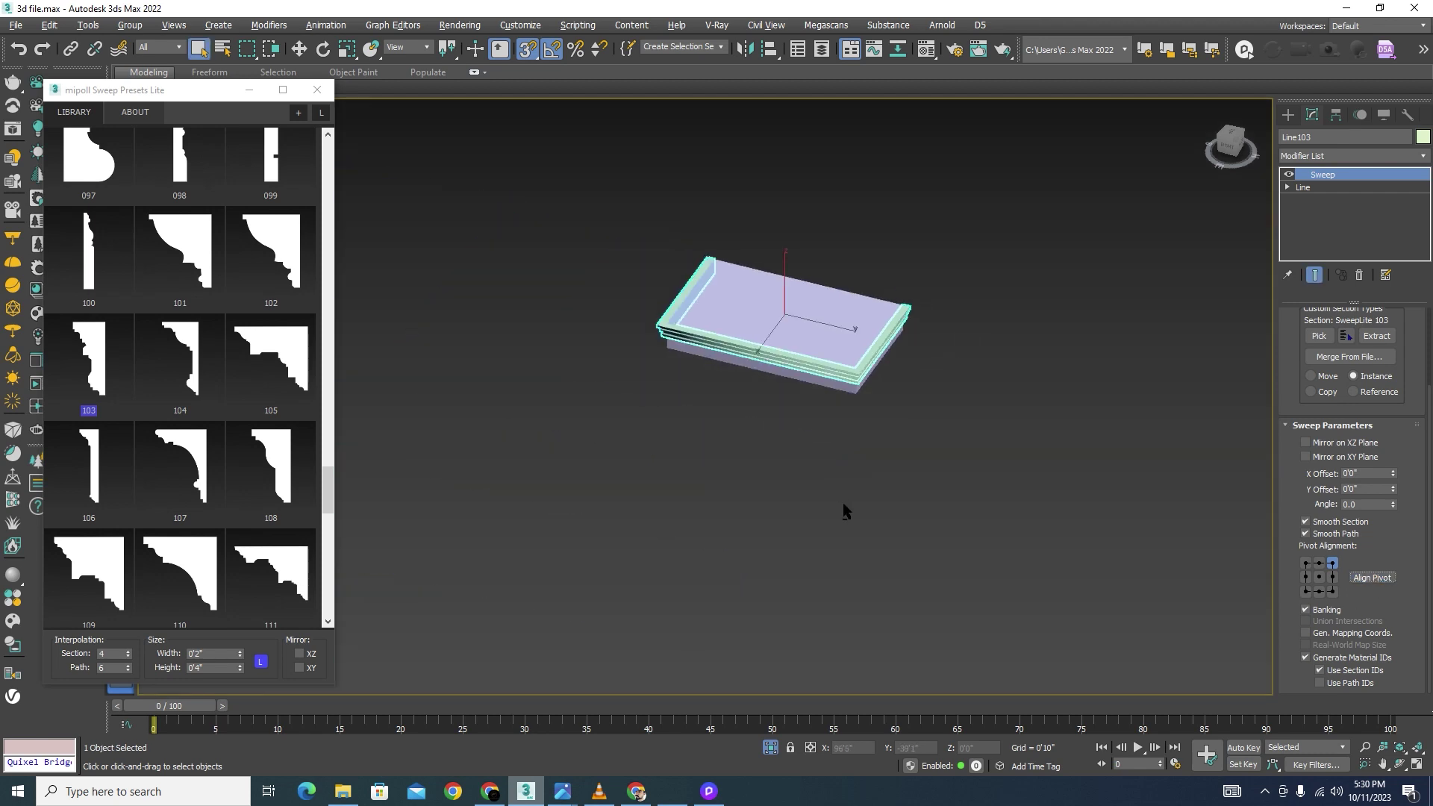
middle_click_drag(844, 506, 935, 470, "alt")
scroll(699, 320, "up", 5)
scroll(975, 377, "down", 2)
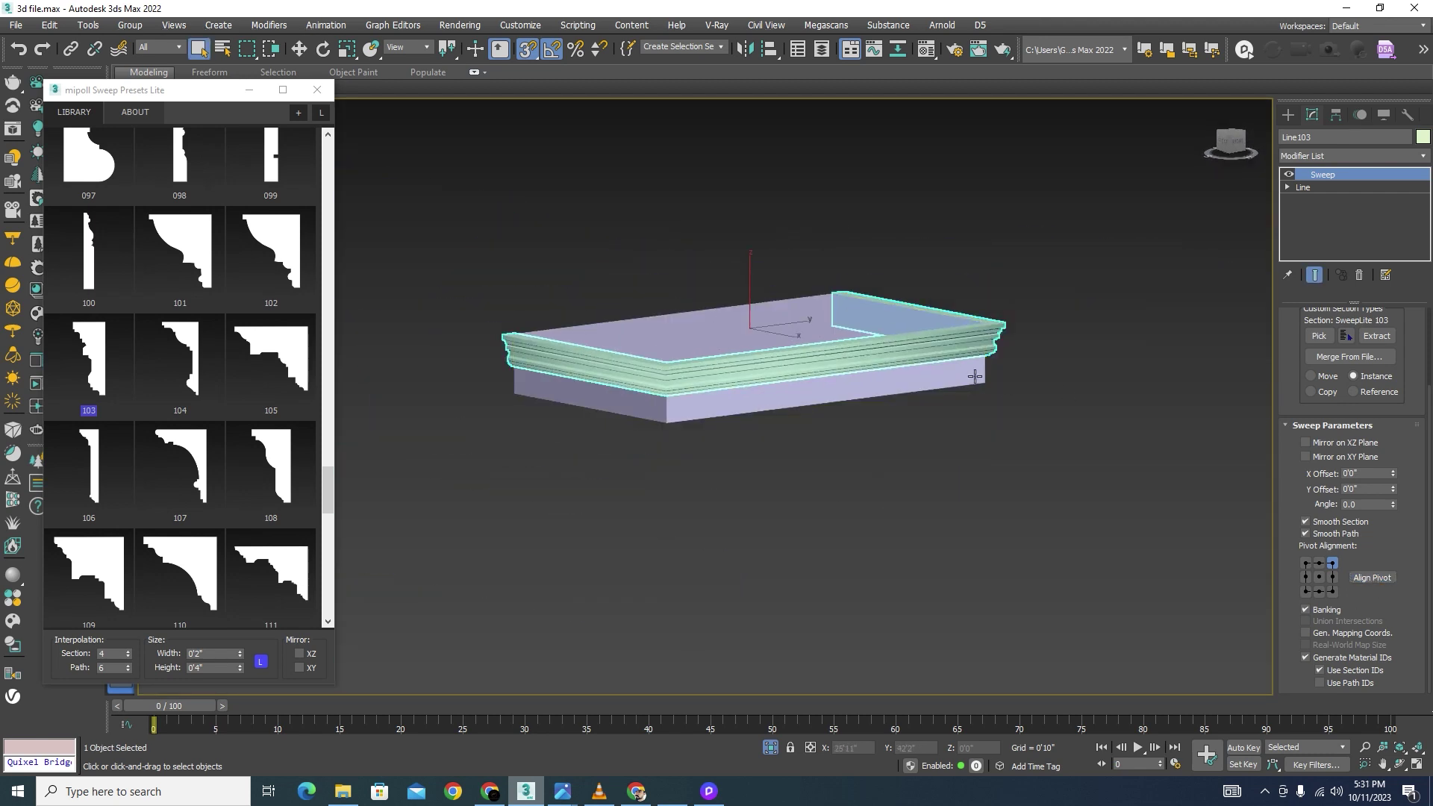
scroll(975, 376, "up", 3)
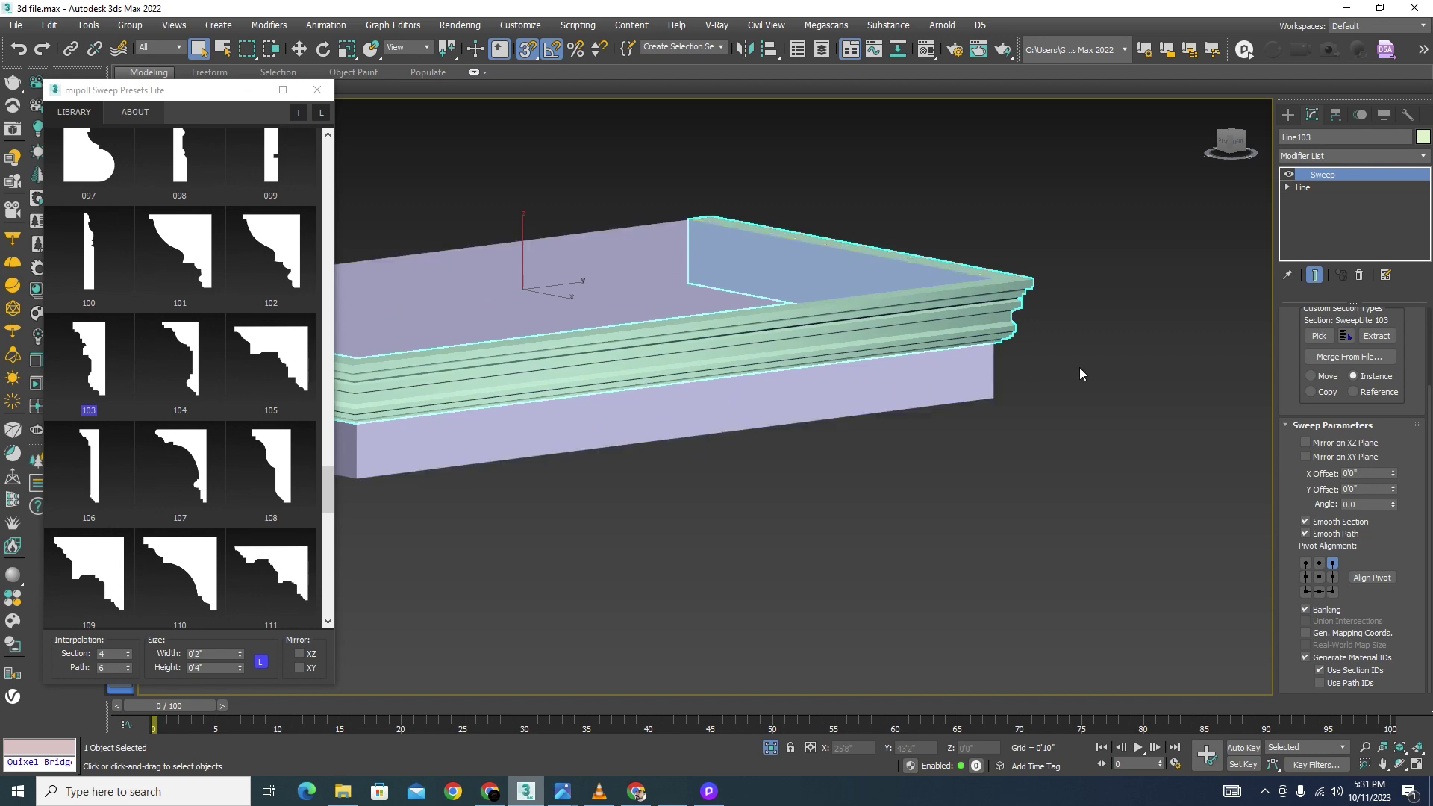
scroll(1088, 326, "down", 2)
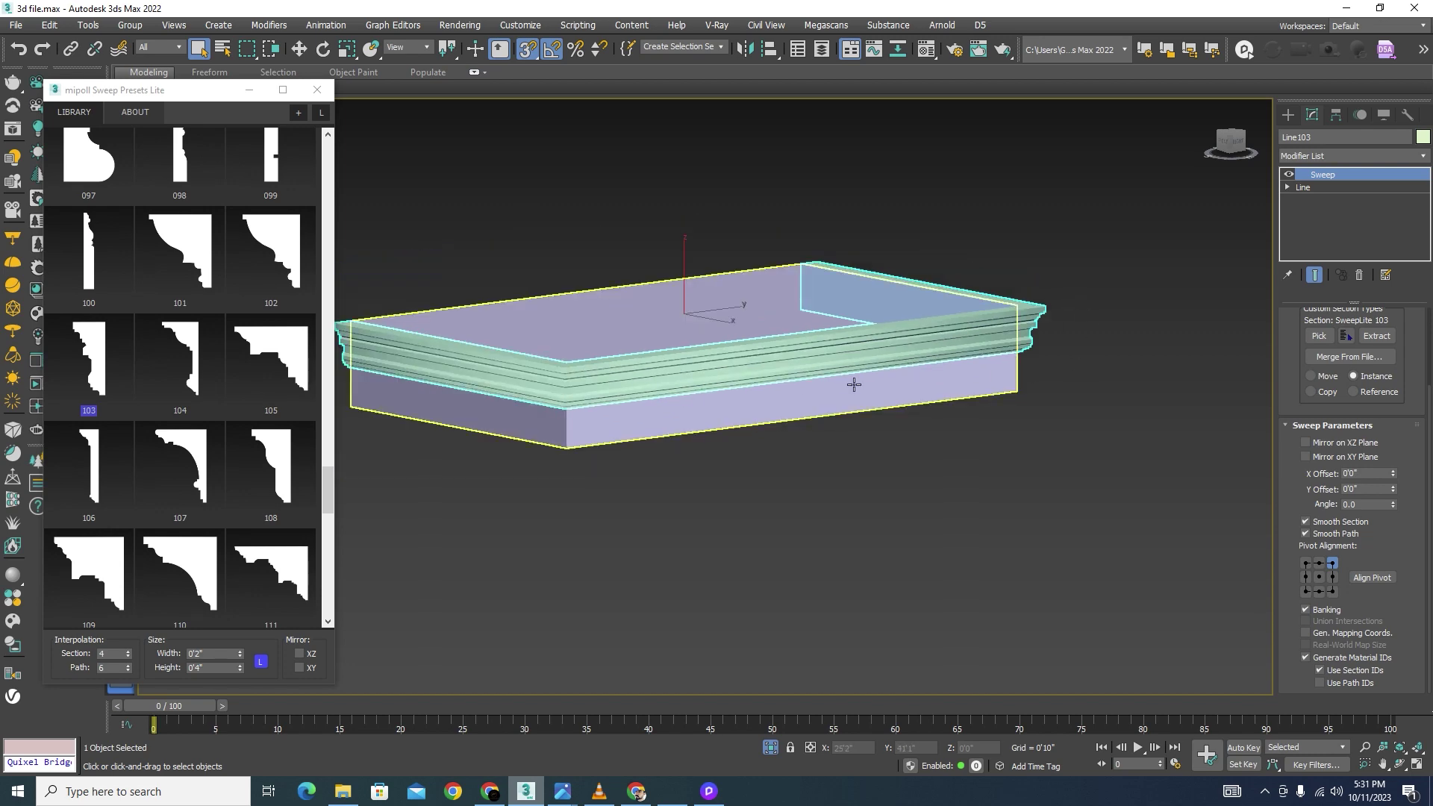
Step: Align the sweep's pivot to the section's lower-right corner, checking it in wireframe and shaded display
key("F3")
scroll(825, 299, "up", 4)
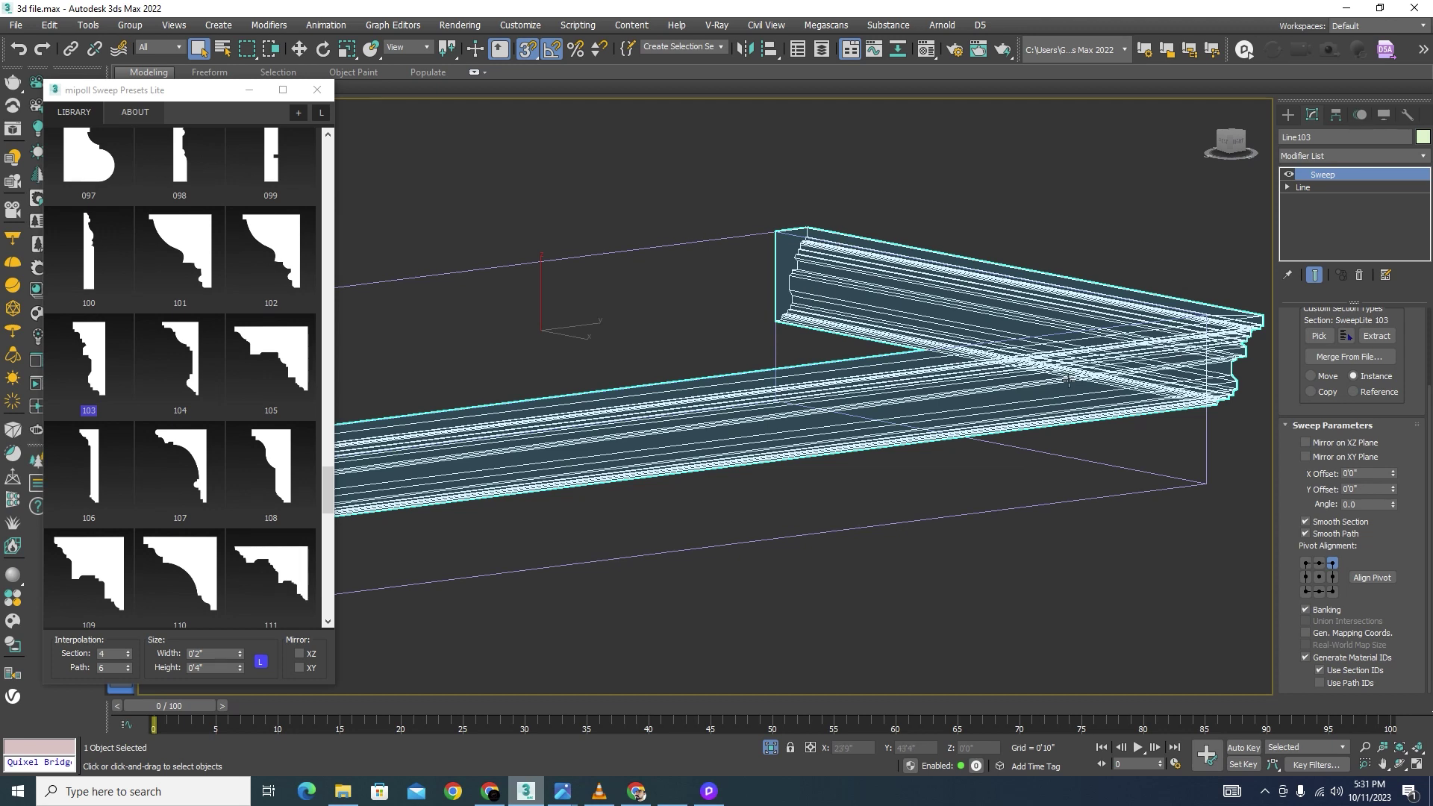
left_click(1333, 591)
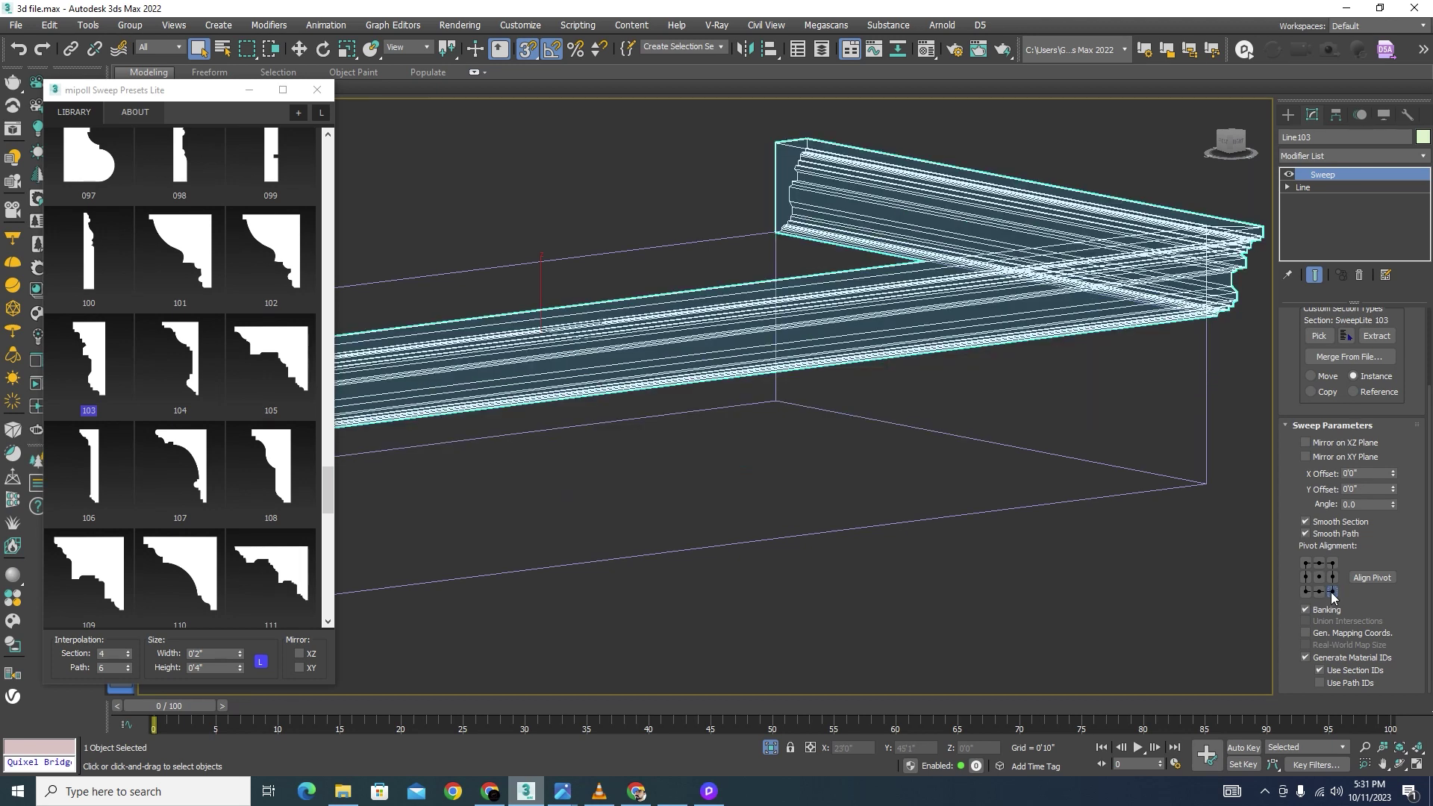
key("F3")
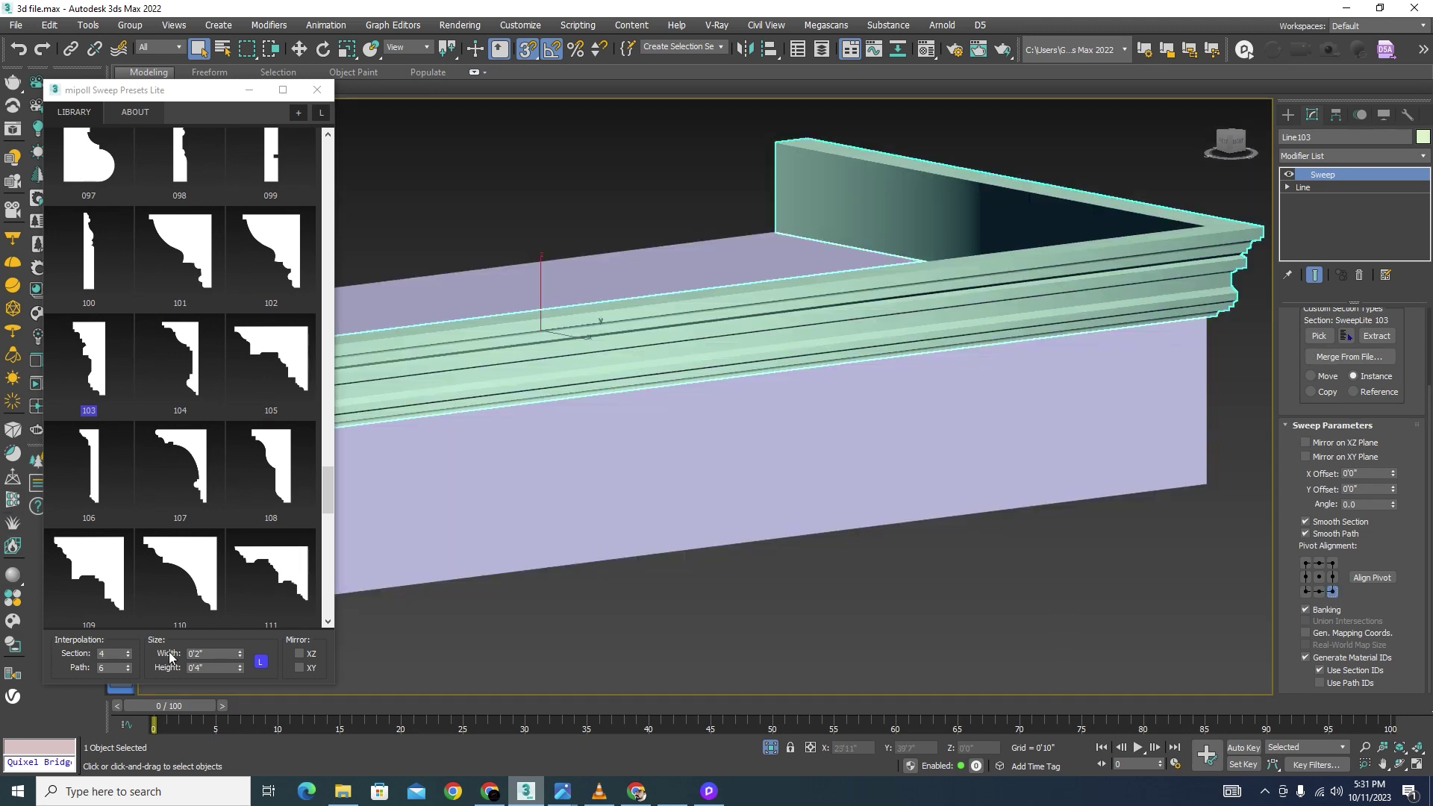
Step: Unlink the moulding profile's width and height, try a width of 0'4", and set the width back to 0'2"
left_click_drag(211, 653, 185, 652)
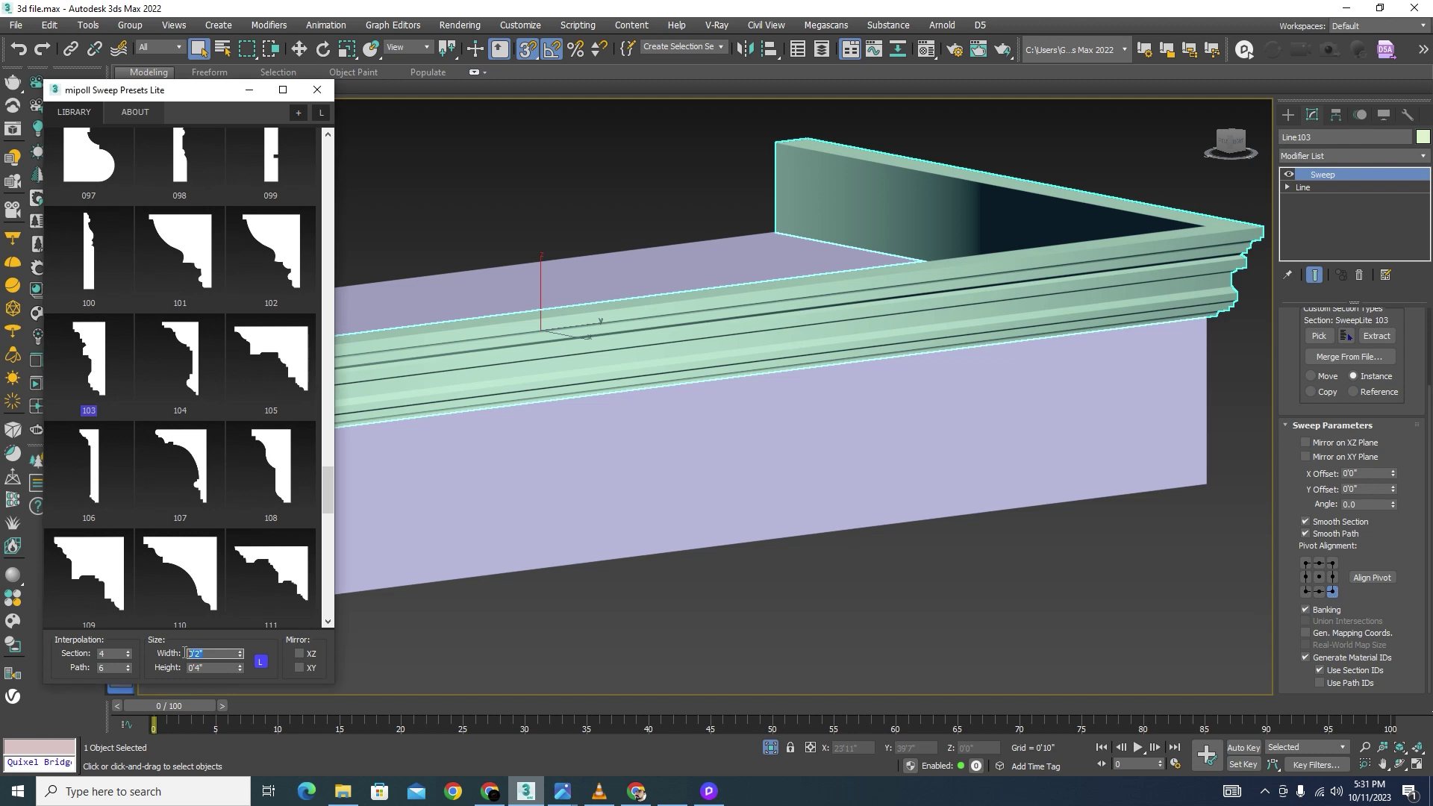
left_click(258, 663)
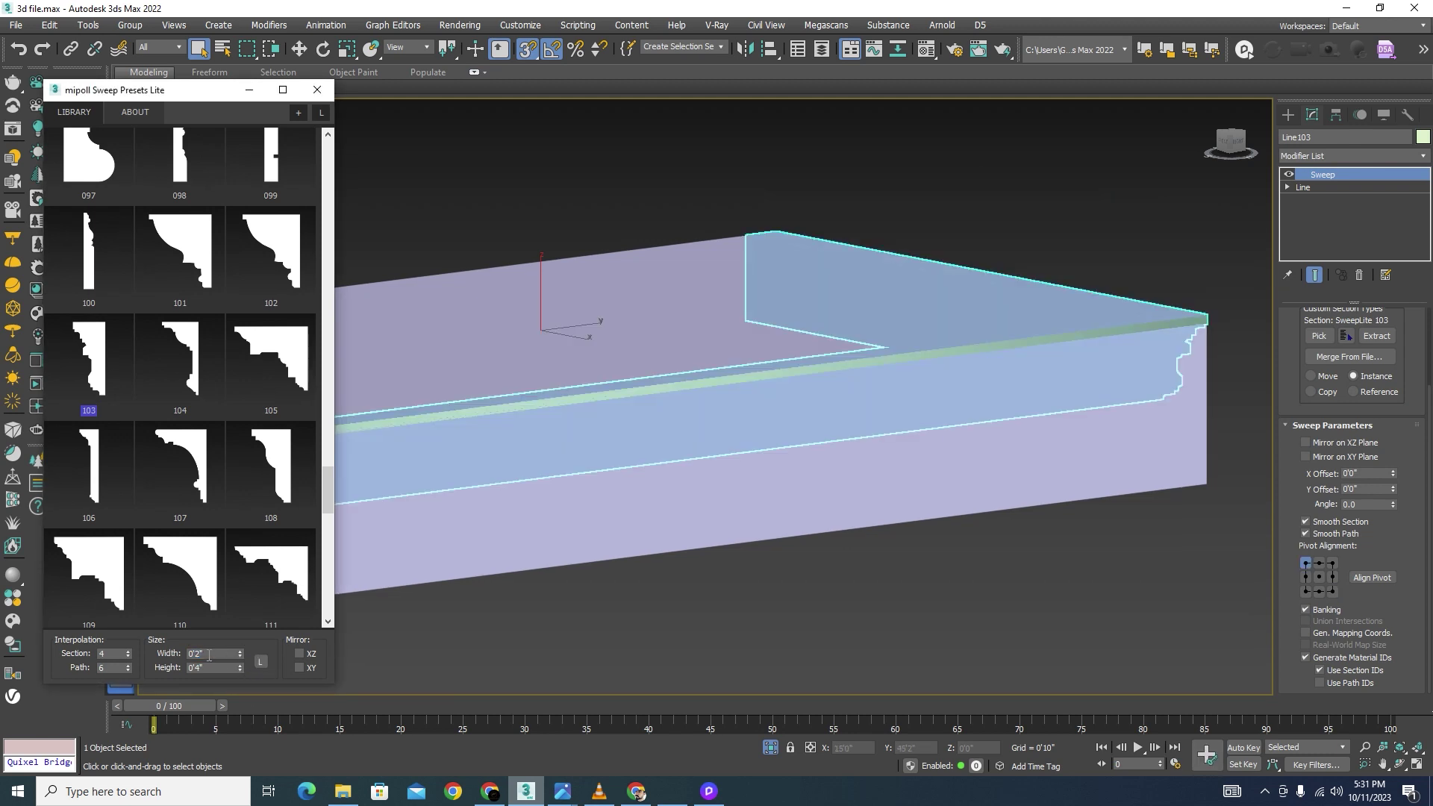
left_click_drag(210, 653, 163, 644)
type("4")
key("Return")
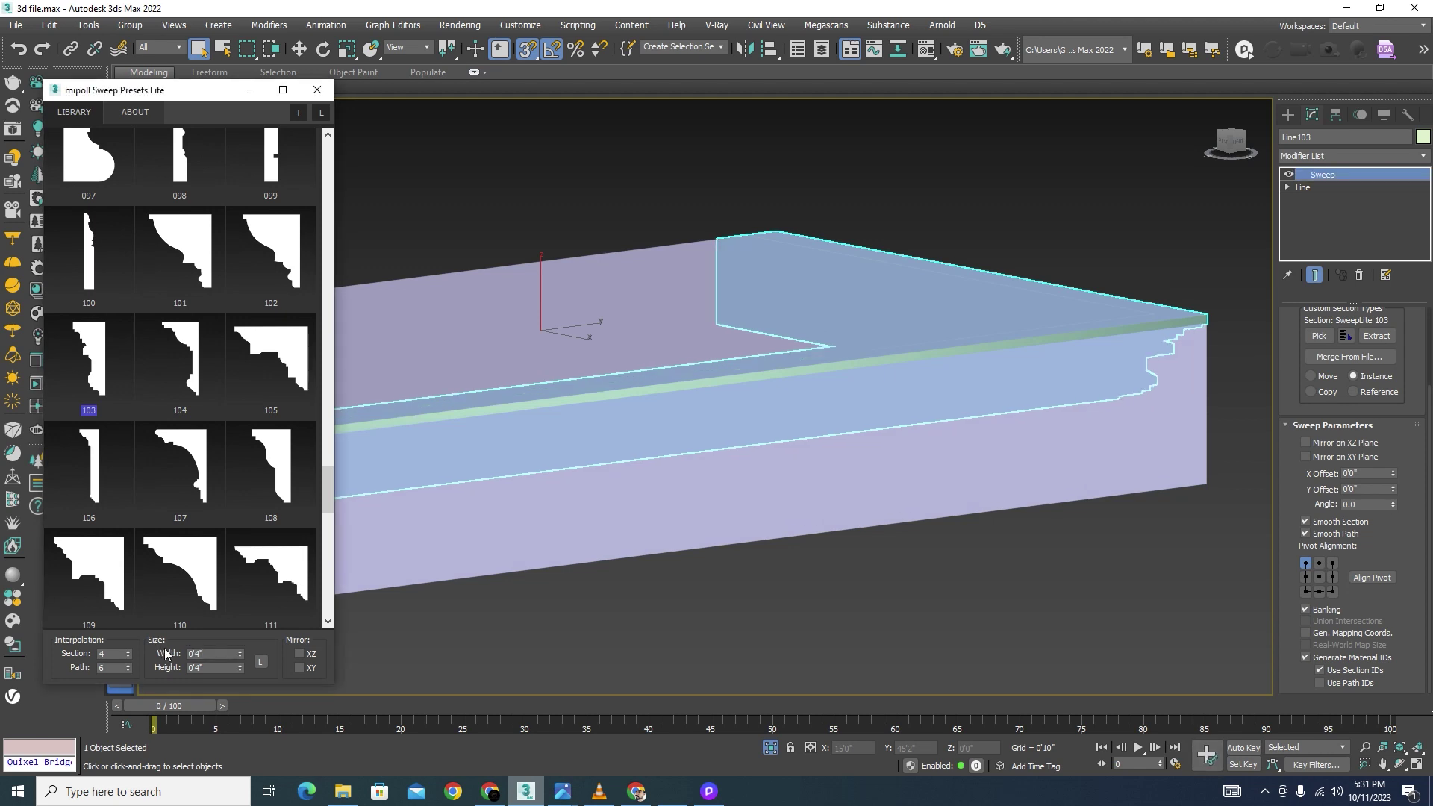
left_click_drag(208, 655, 156, 652)
type("2")
key("Return")
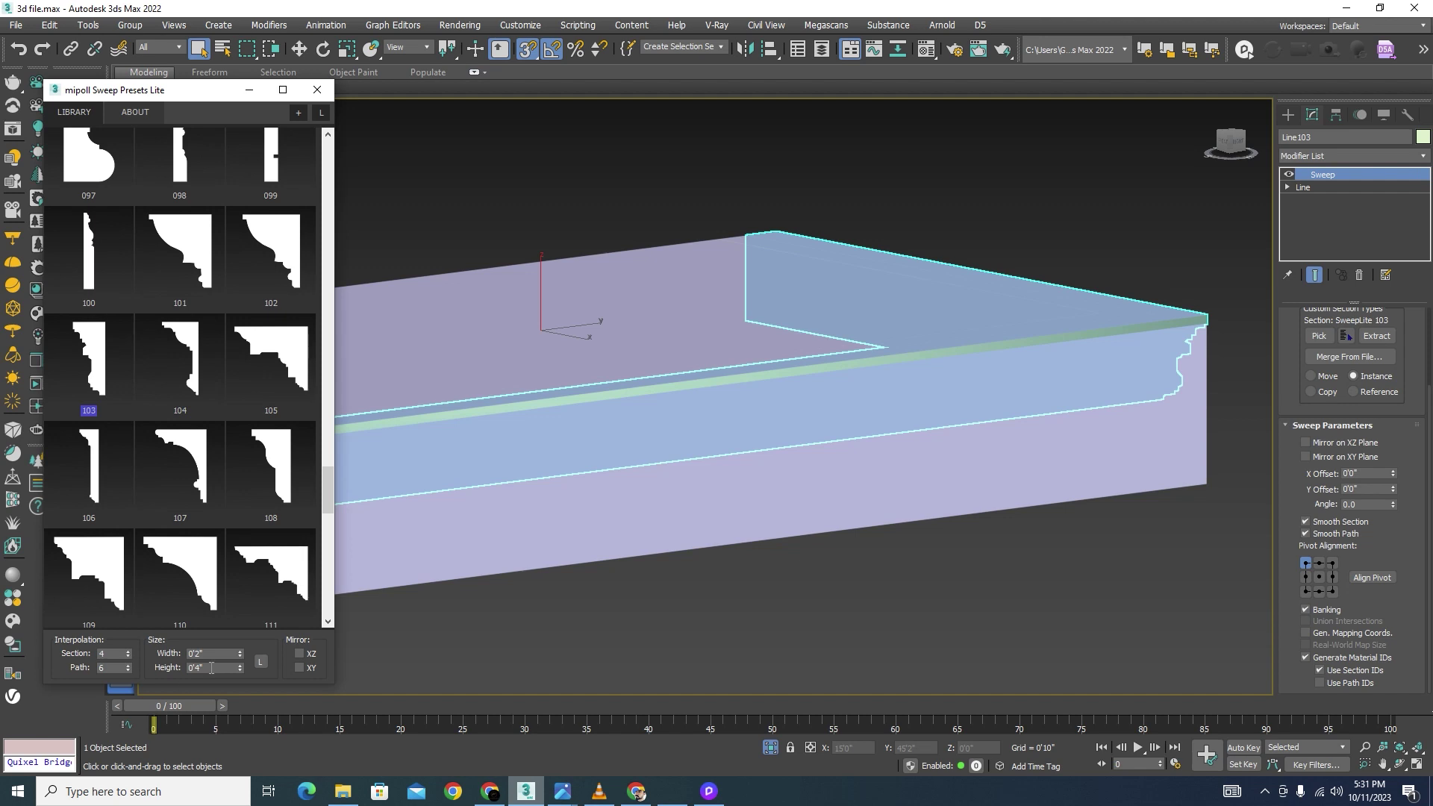
Step: Try heights of 0'6" and 0'9" for the moulding profile, correcting the mistaken 9'0" entry
left_click_drag(212, 668, 146, 673)
type("6")
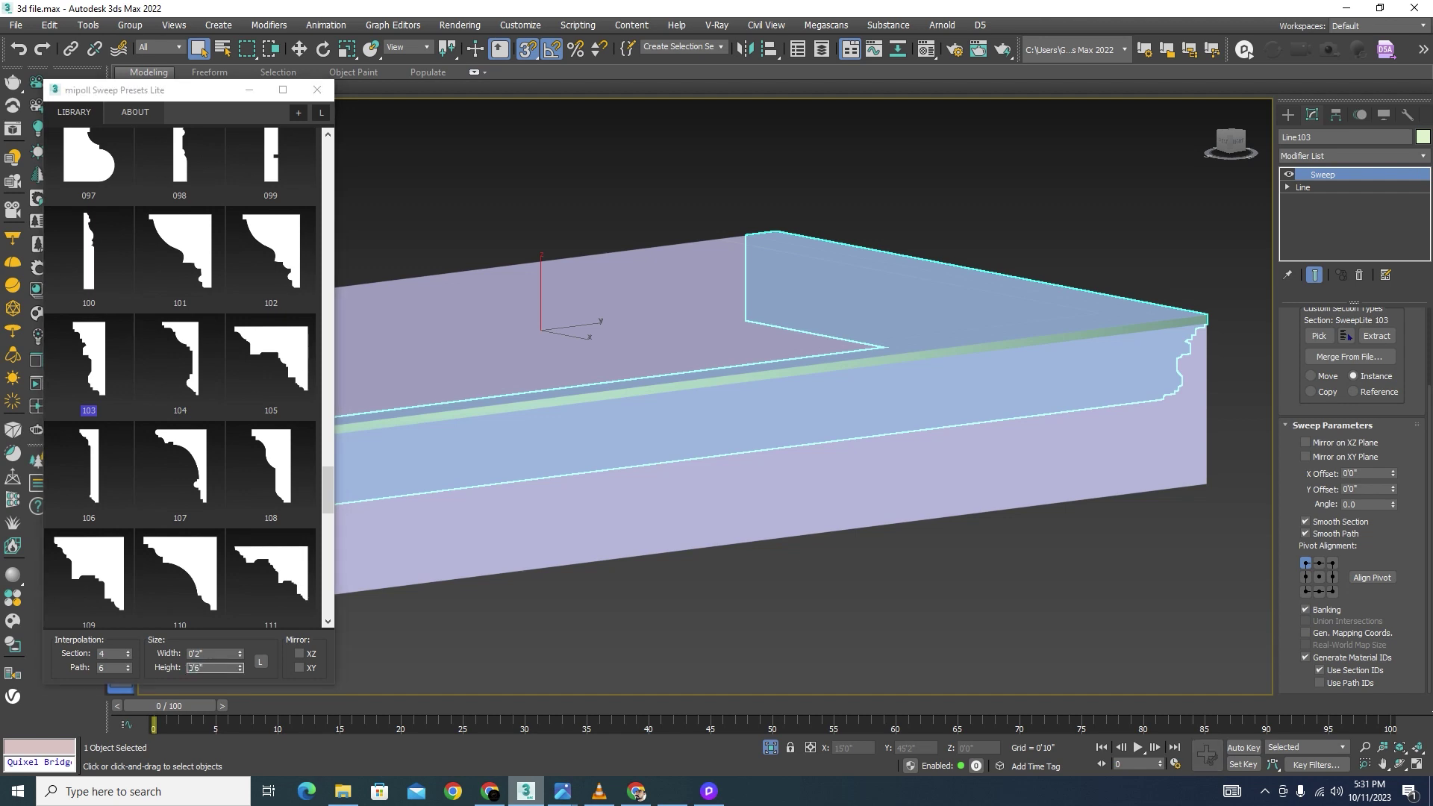
key("Return")
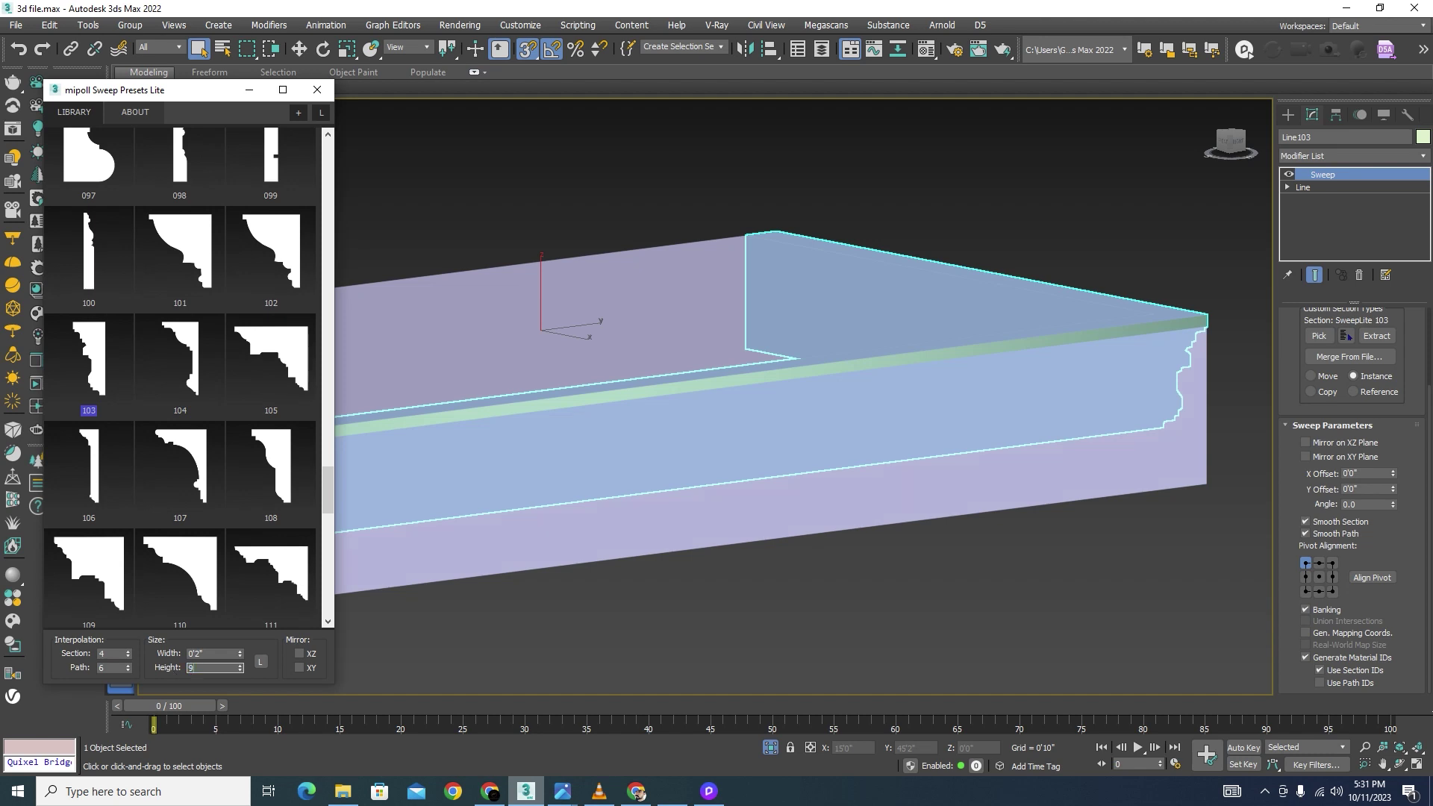
type("9'")
key("Return")
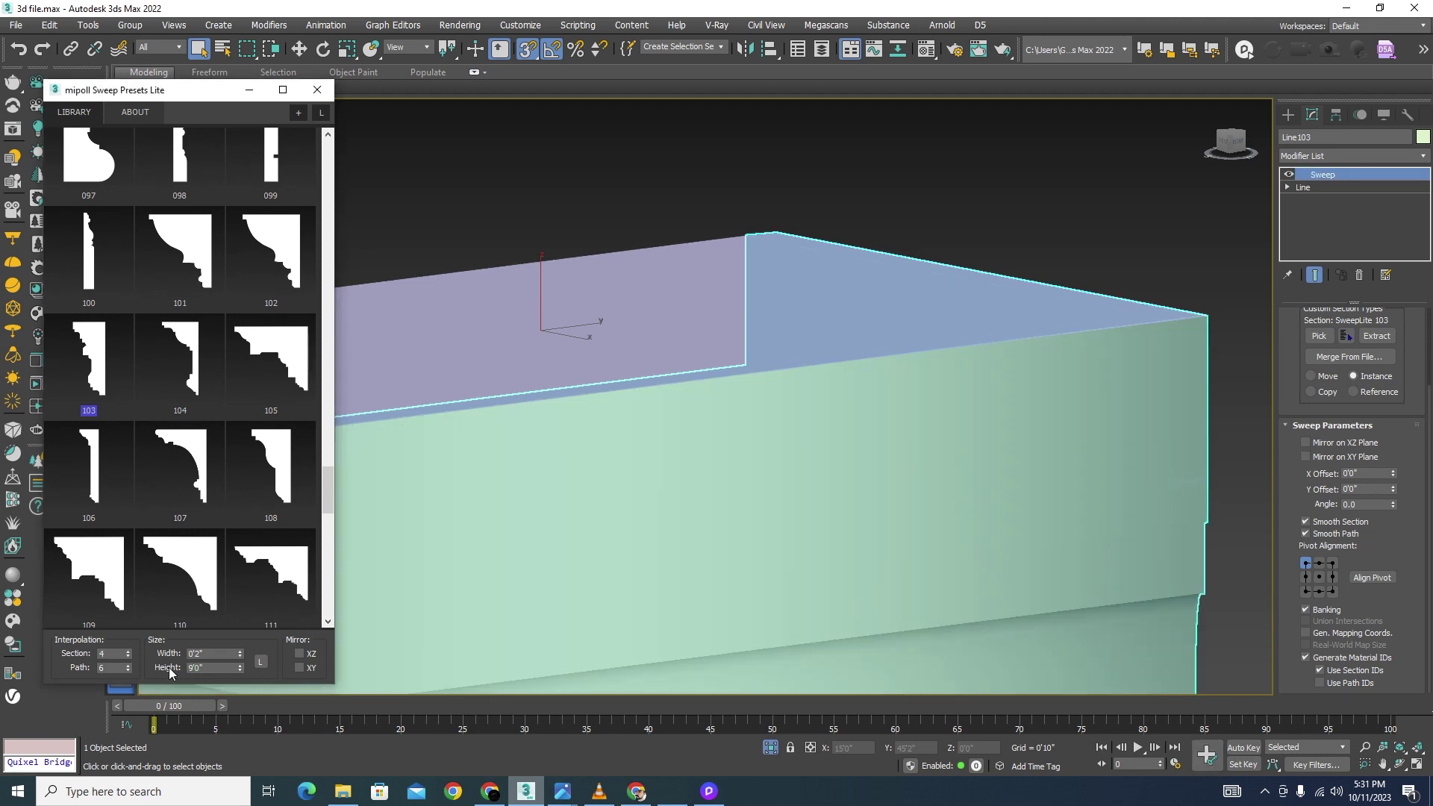
left_click_drag(221, 664, 144, 668)
type("9")
key("Return")
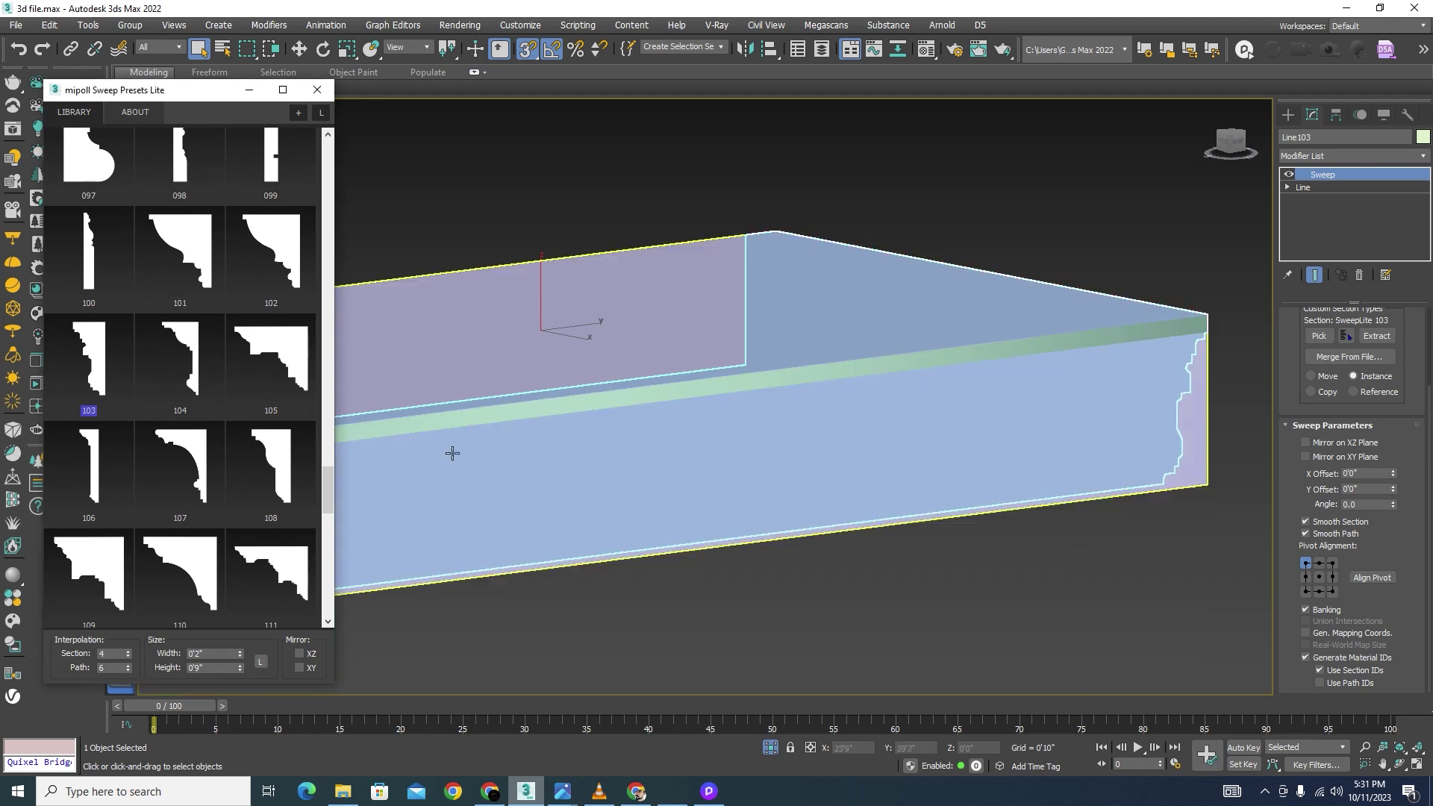
Step: Set the moulding profile's height to 0'6" and its width to 0'3"
left_click_drag(221, 669, 133, 672)
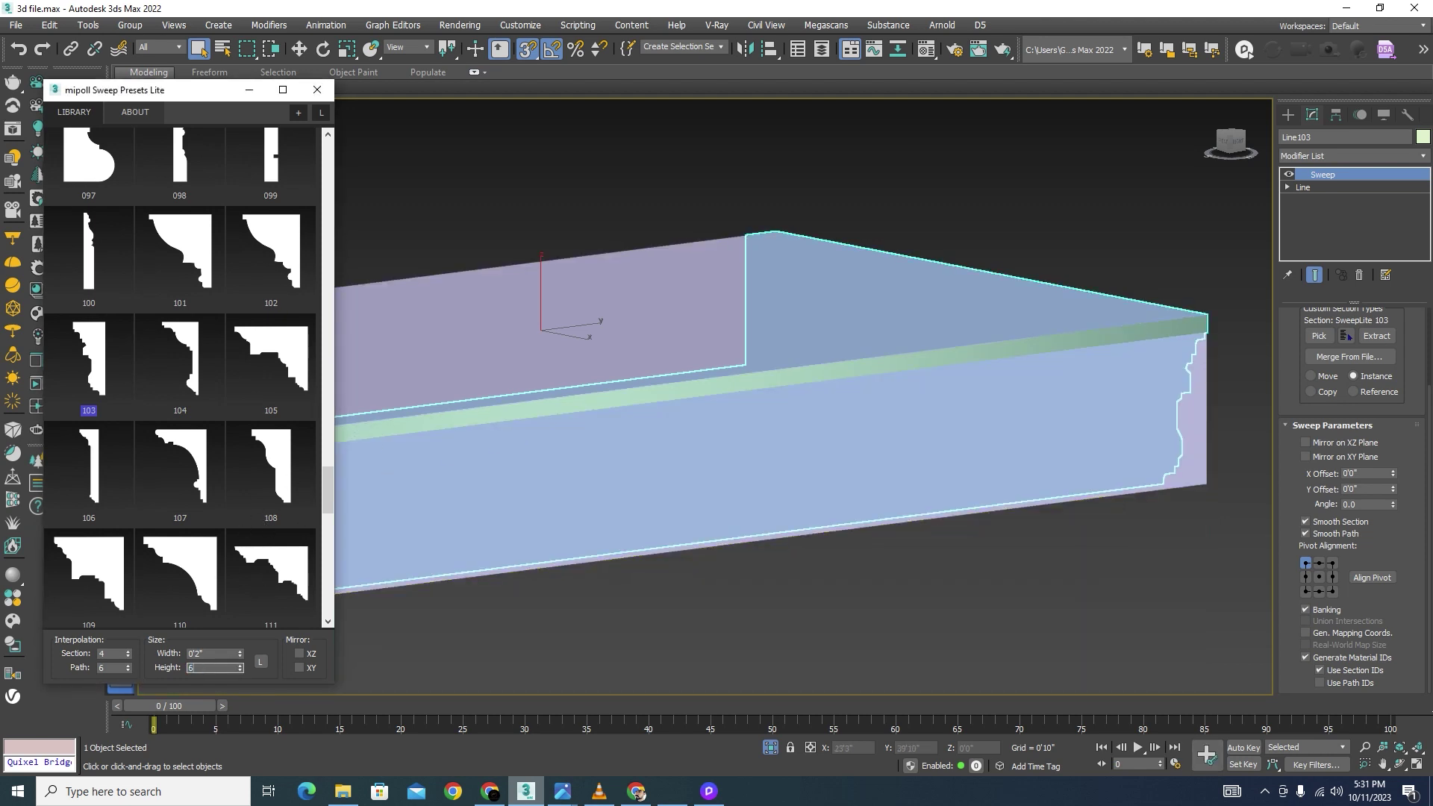
type("6")
key("Return")
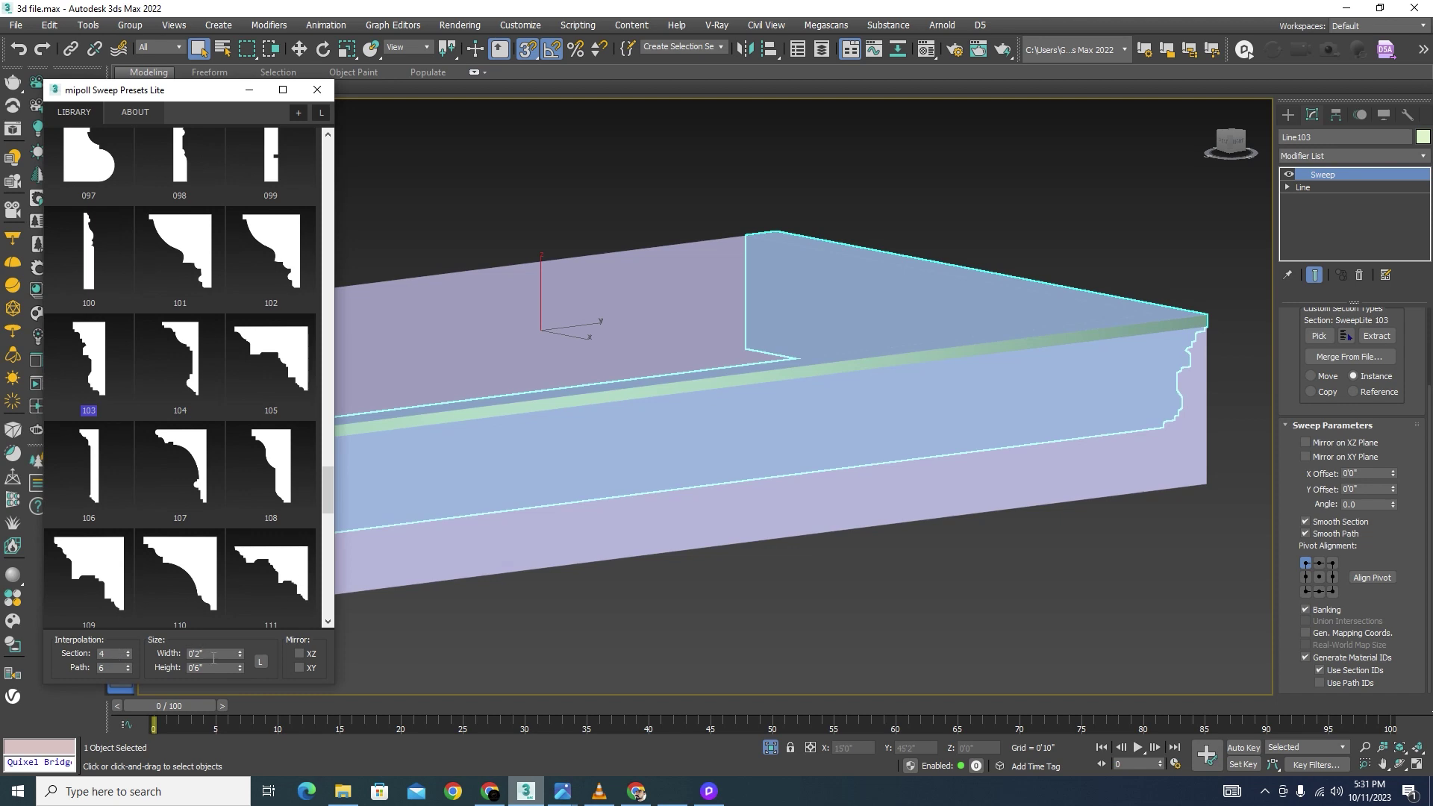
left_click_drag(207, 656, 141, 654)
type("3")
key("Return")
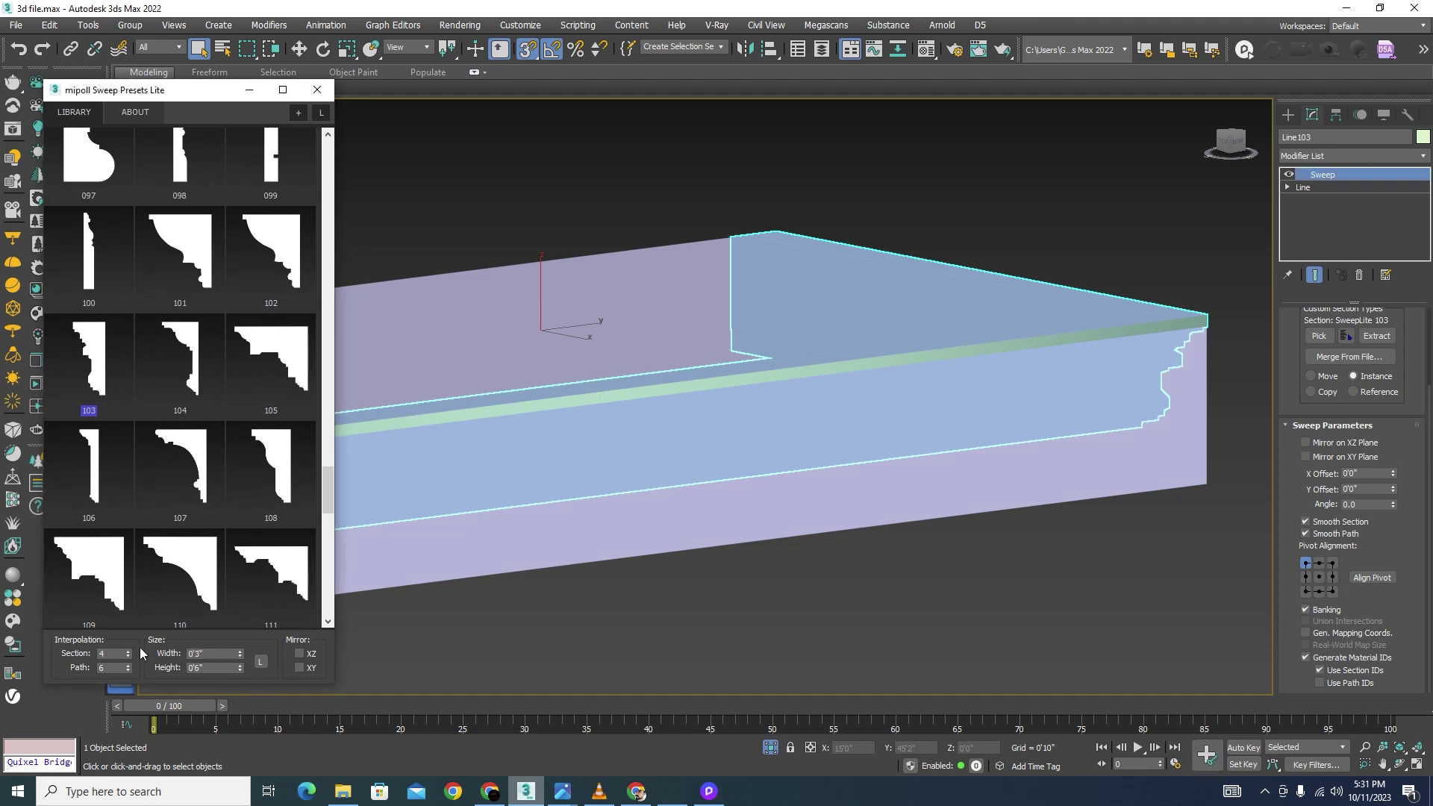
scroll(601, 343, "down", 4)
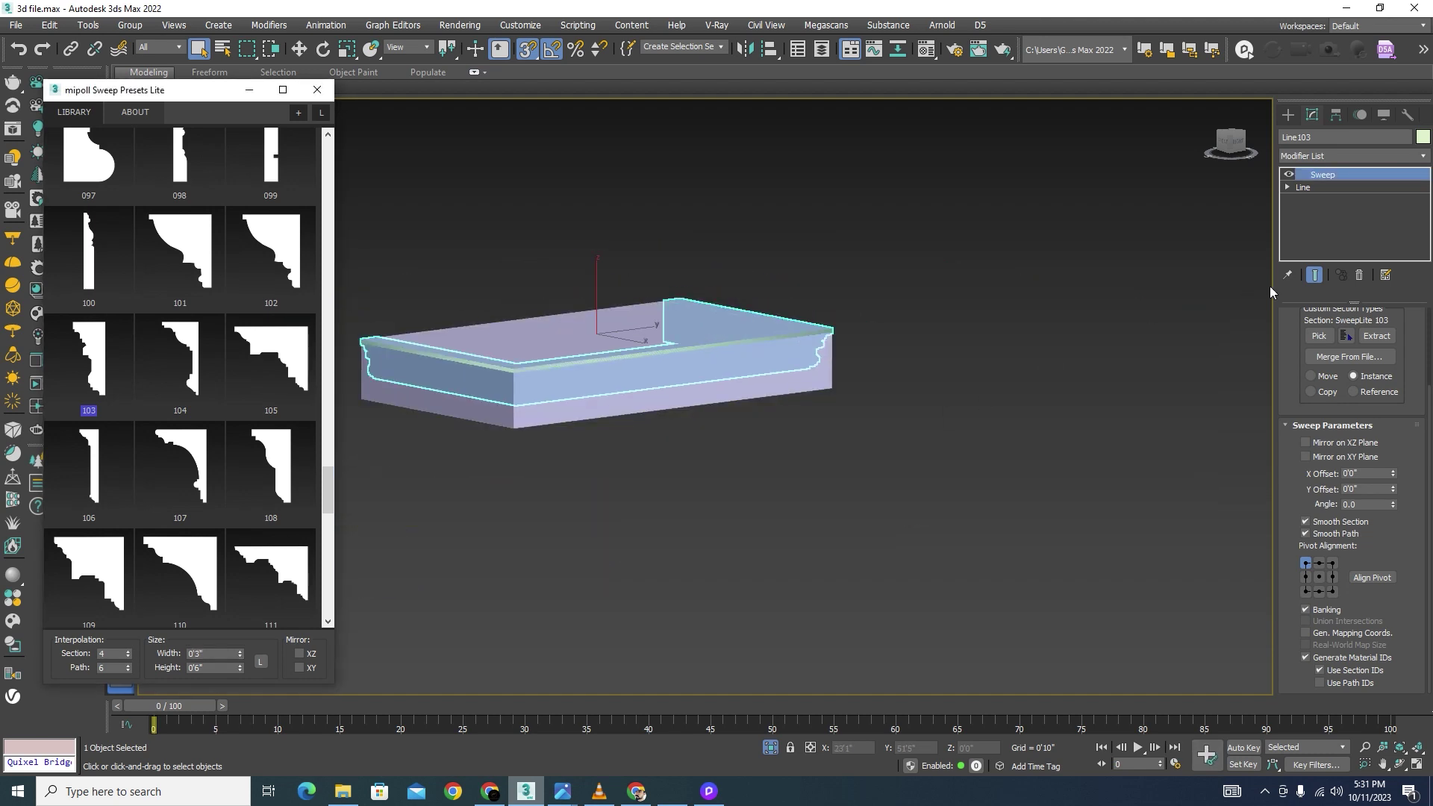
Step: Align the profile 103 sweep's pivot to the section's lower-right corner and inspect the moulding's corner from above
left_click(1366, 580)
left_click(1371, 579)
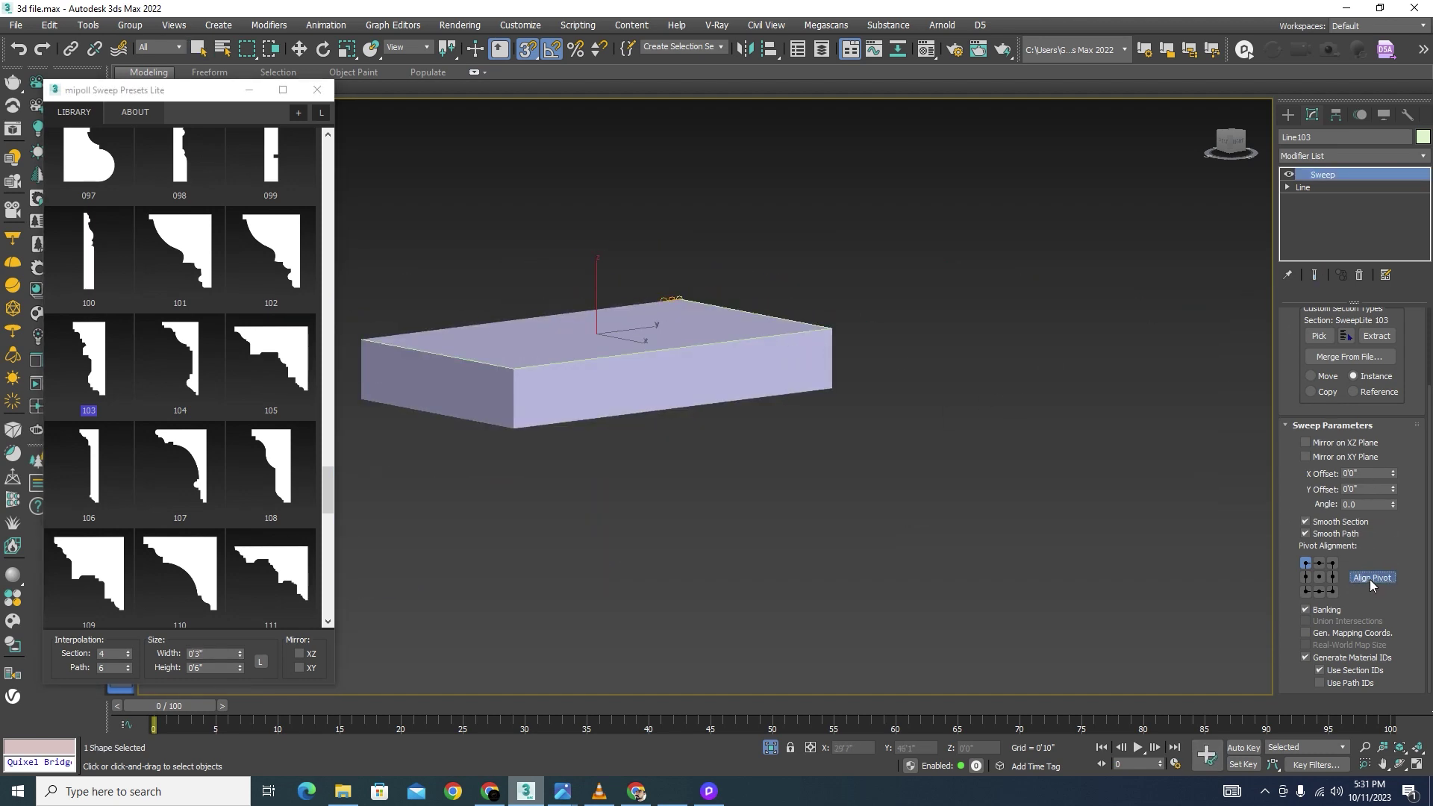
left_click(1332, 591)
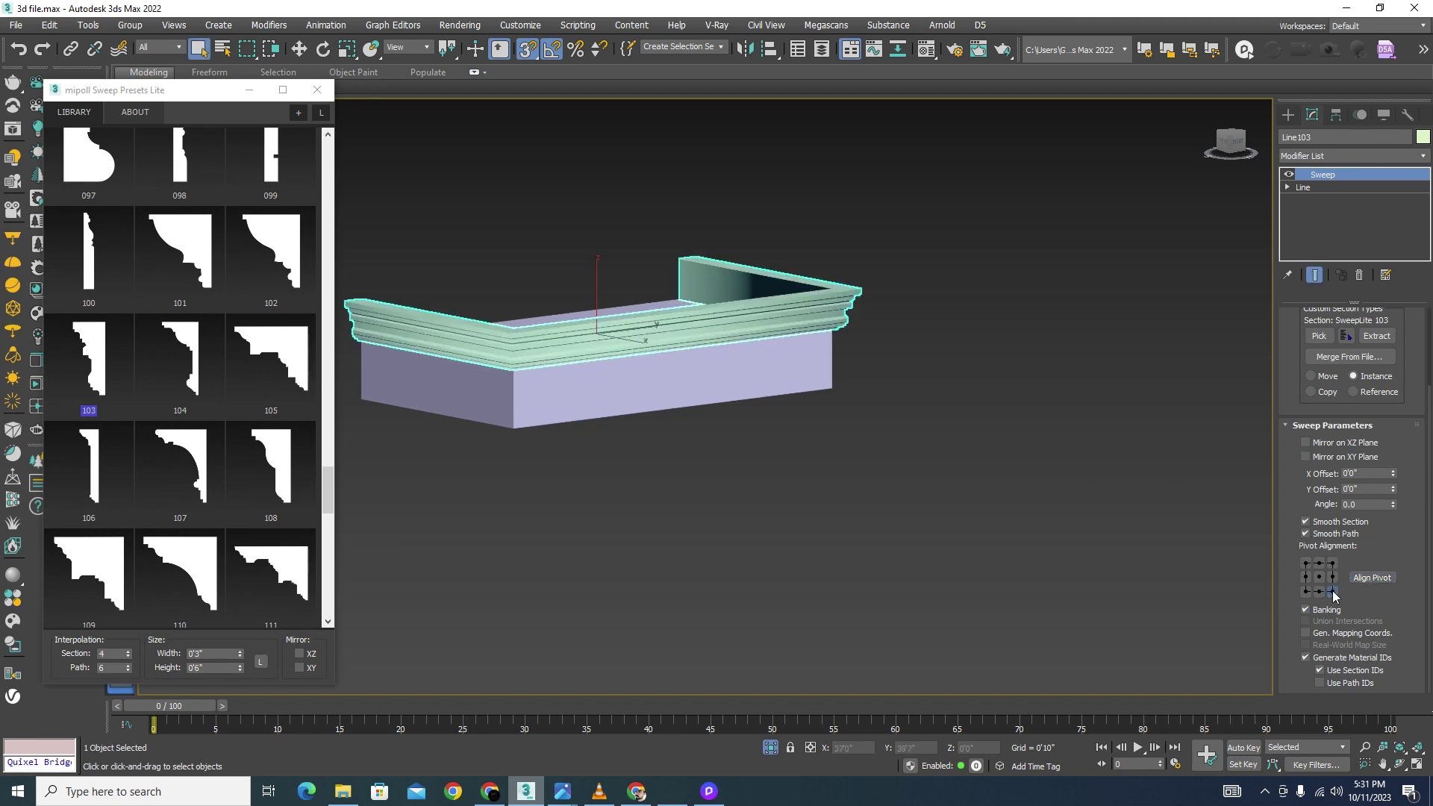
middle_click_drag(851, 327, 894, 428, "alt")
scroll(803, 320, "up", 5)
scroll(804, 320, "down", 4)
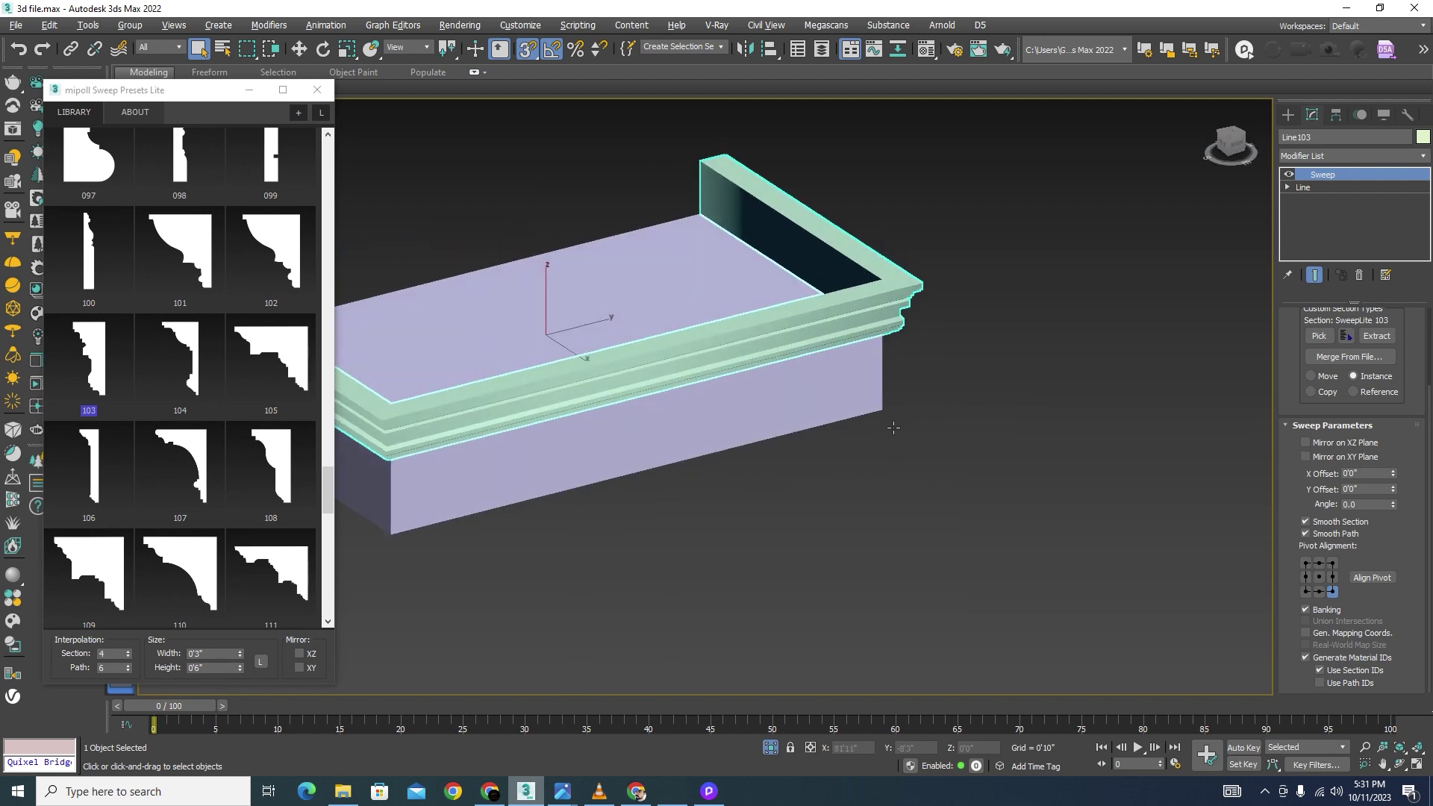
Step: Replace the swept moulding with profile preset 105 and align its pivot to the section's lower-right corner
left_click(298, 384)
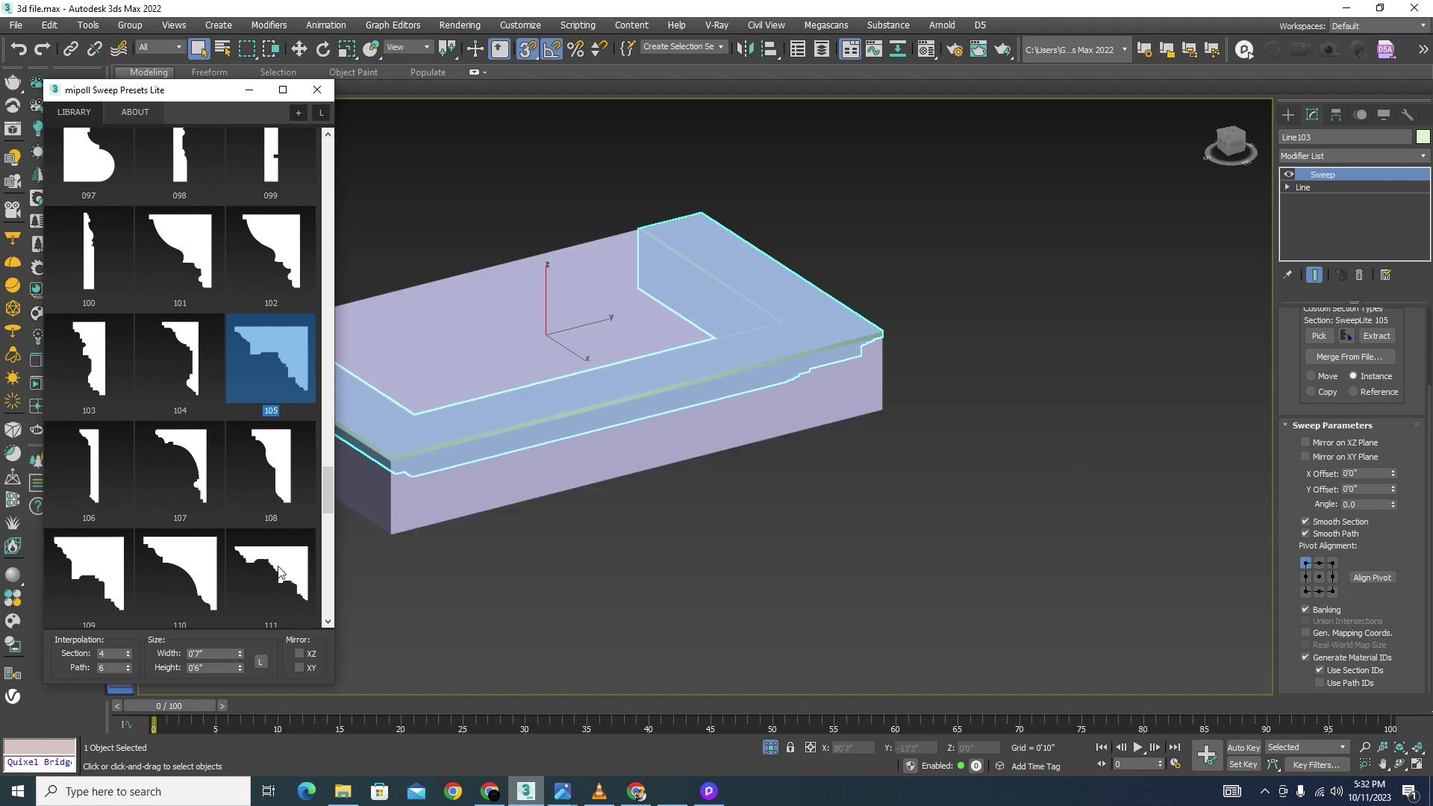
left_click(1363, 579)
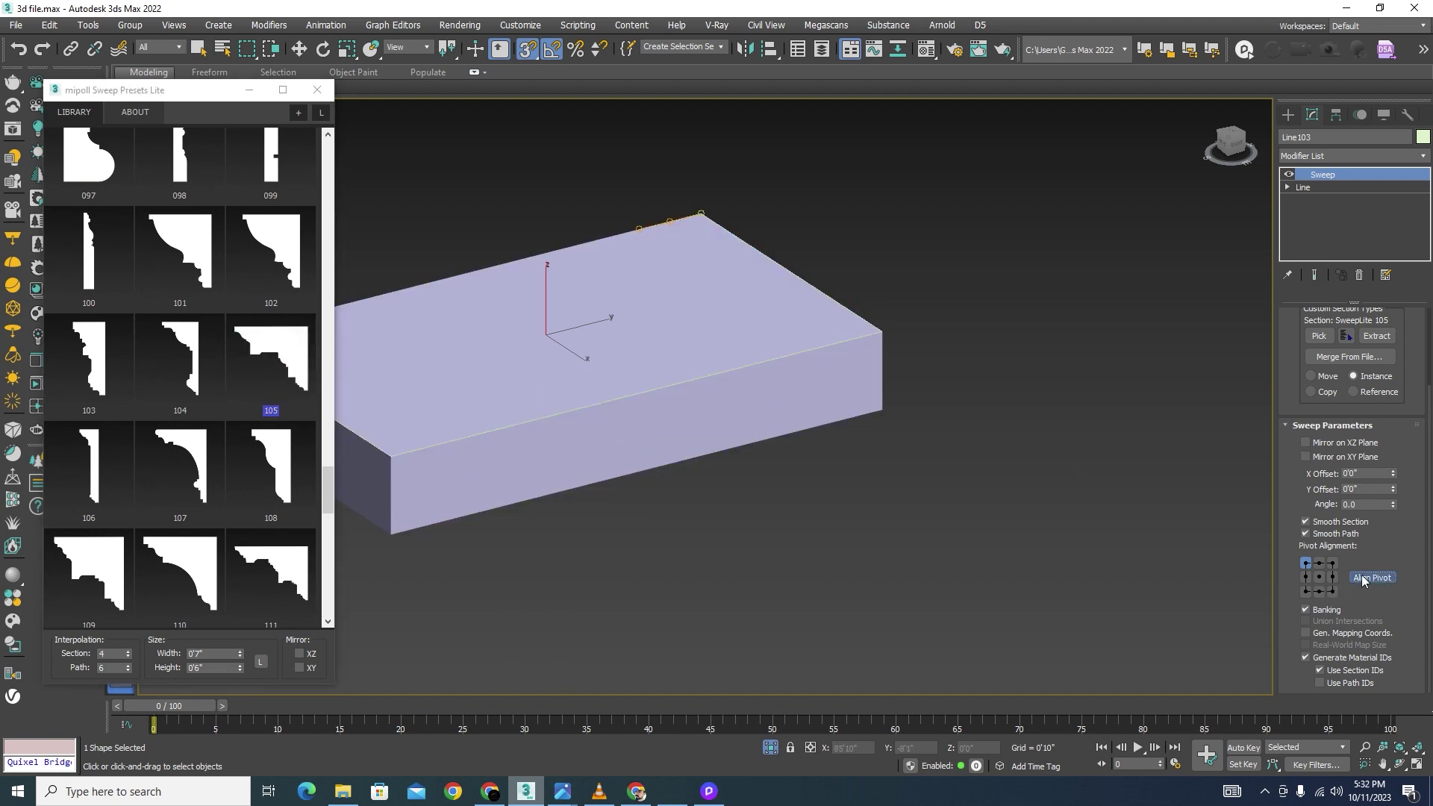
key("F3")
scroll(665, 233, "up", 4)
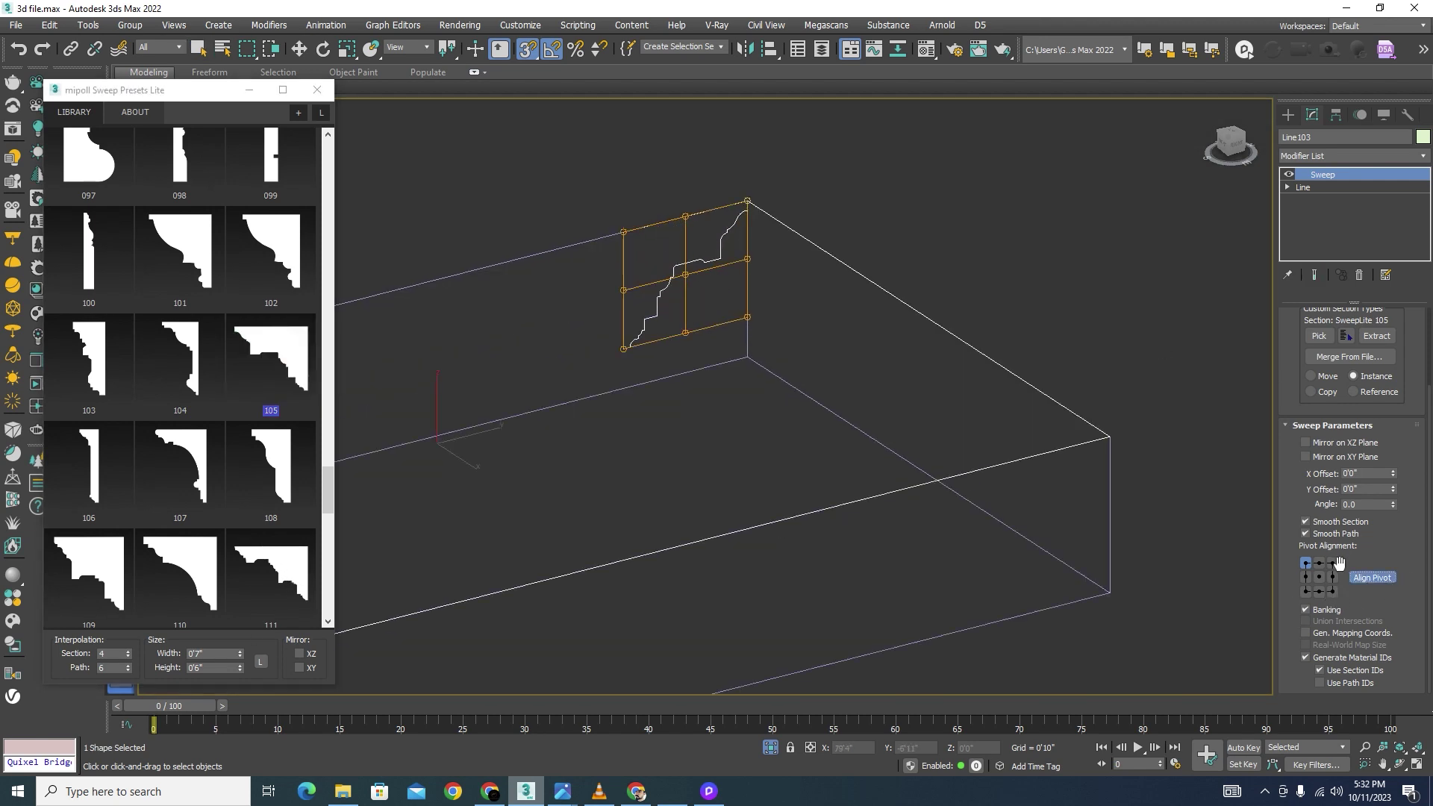
left_click(1333, 564)
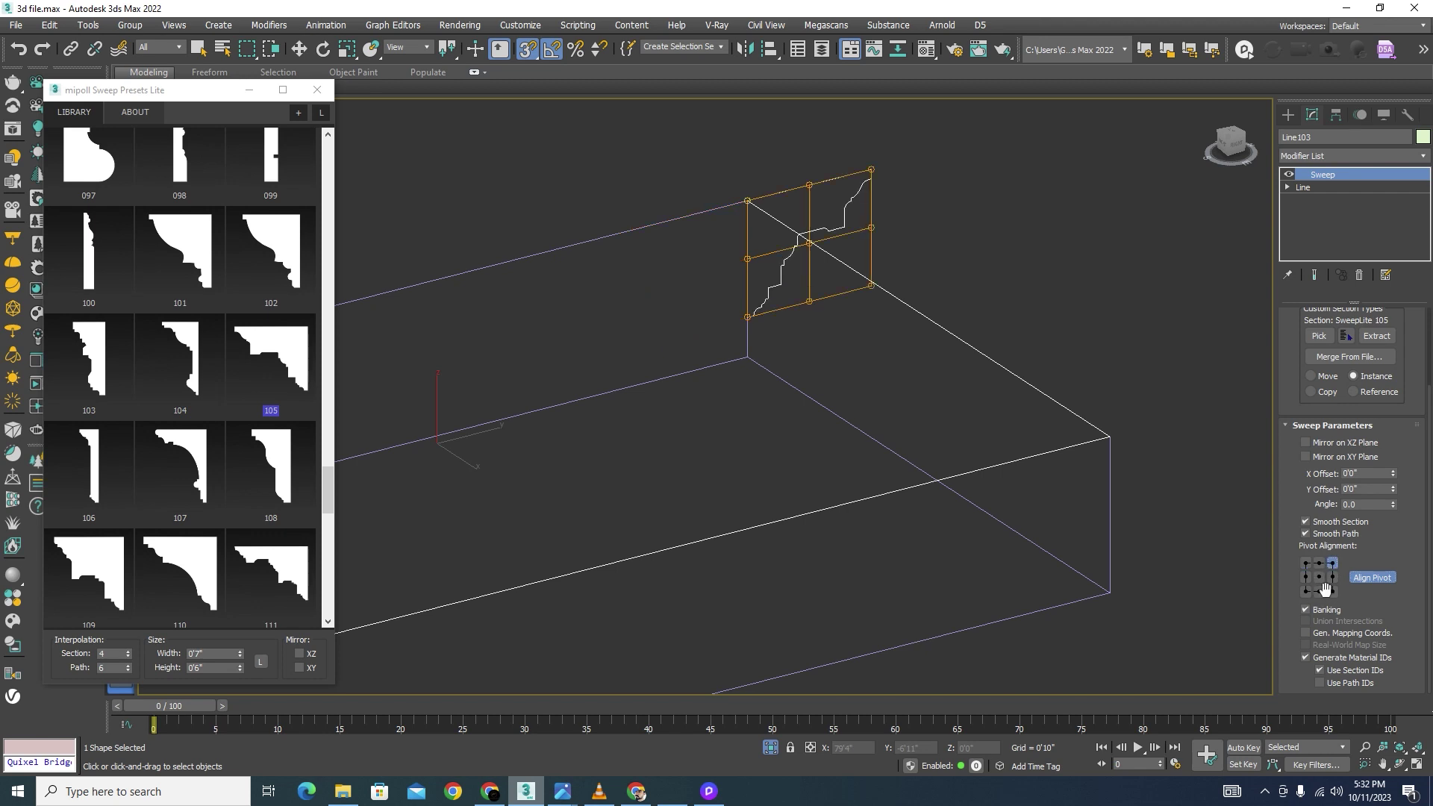
left_click(1334, 591)
scroll(729, 220, "down", 4)
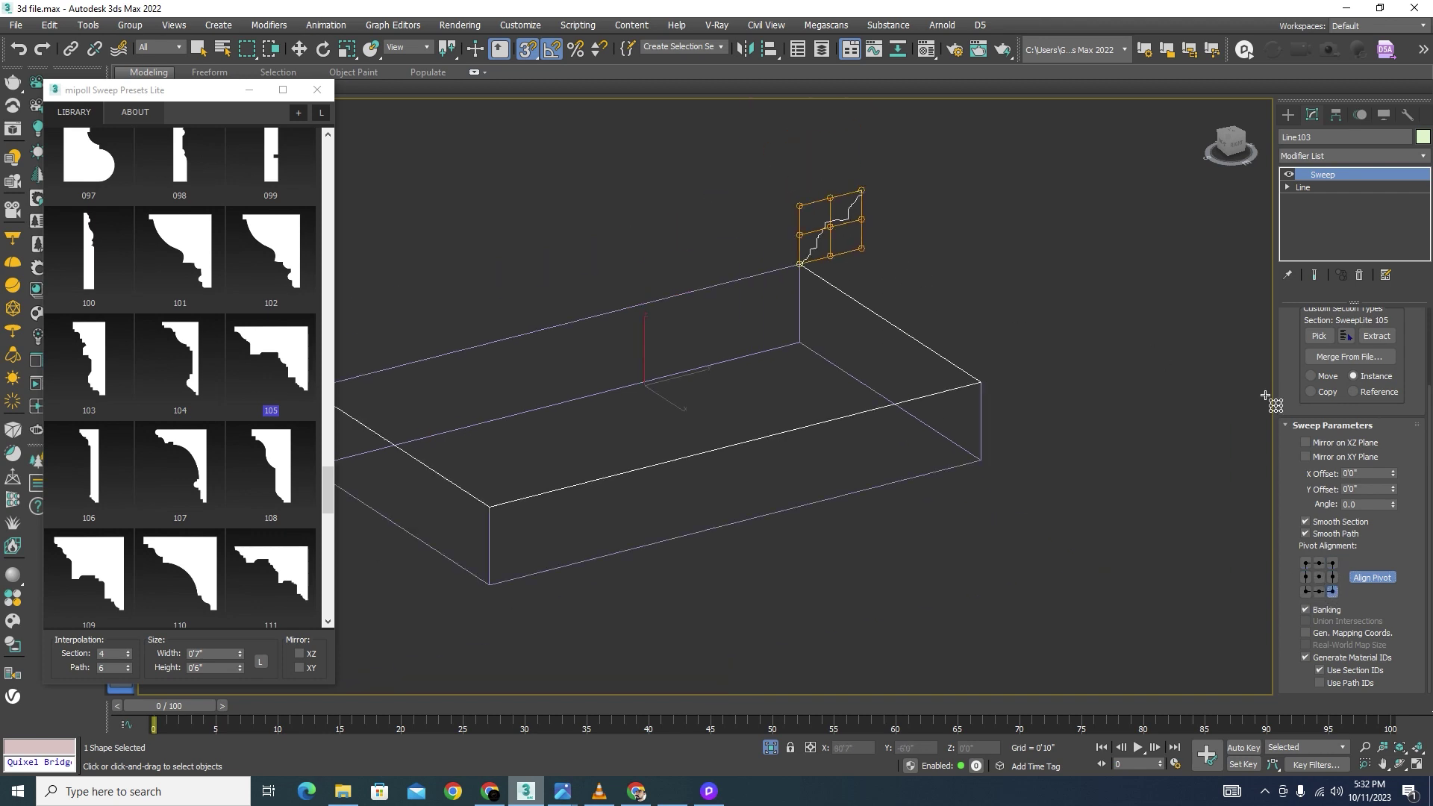
left_click(1376, 582)
Step: Inspect the shaded moulding from below and above, deselect it, and bring the whole villa back into view
key("F3")
scroll(1037, 442, "down", 5)
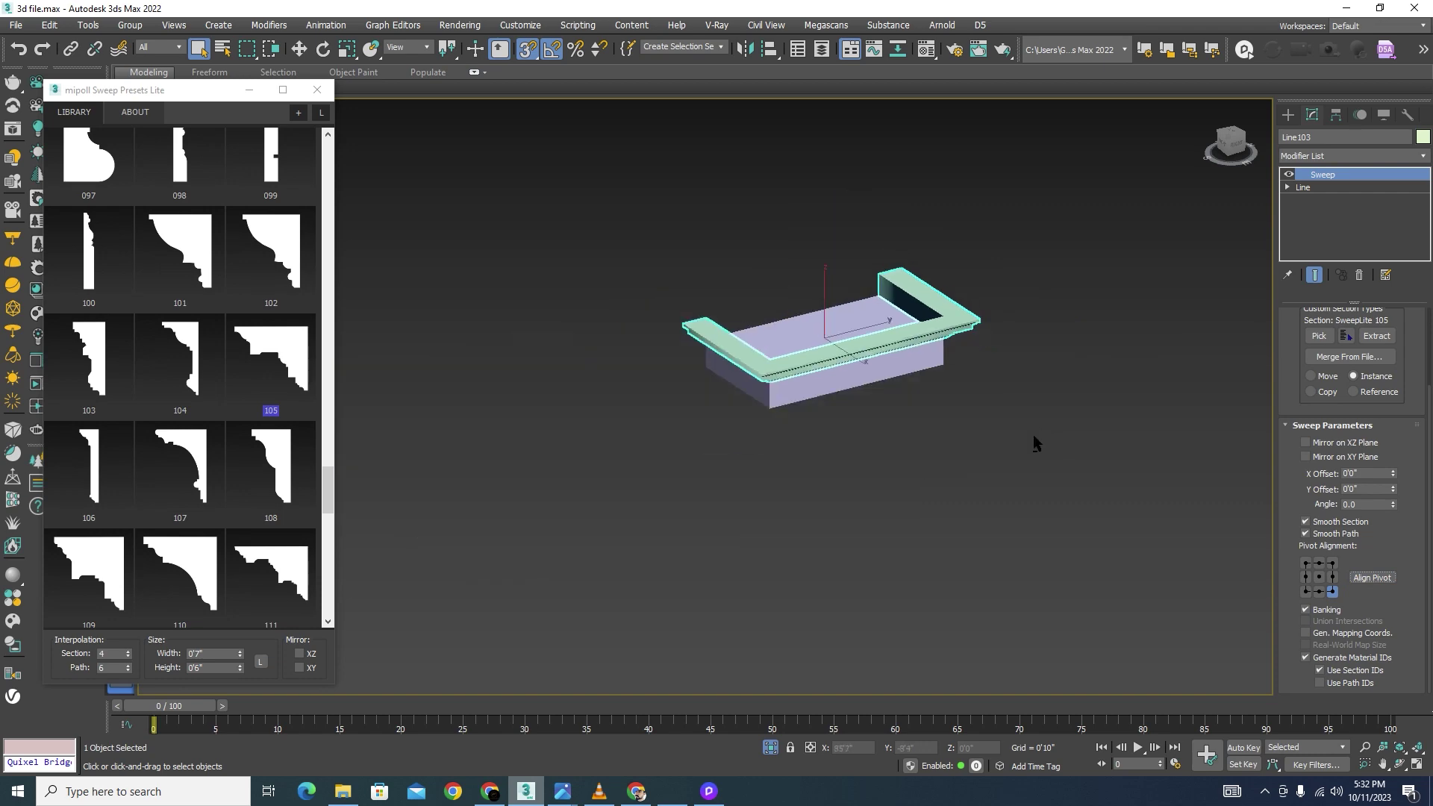
mouse_move(1034, 440)
middle_mouse_down("alt")
mouse_move(944, 351)
mouse_move(890, 345)
middle_mouse_up("alt")
scroll(884, 261, "up", 5)
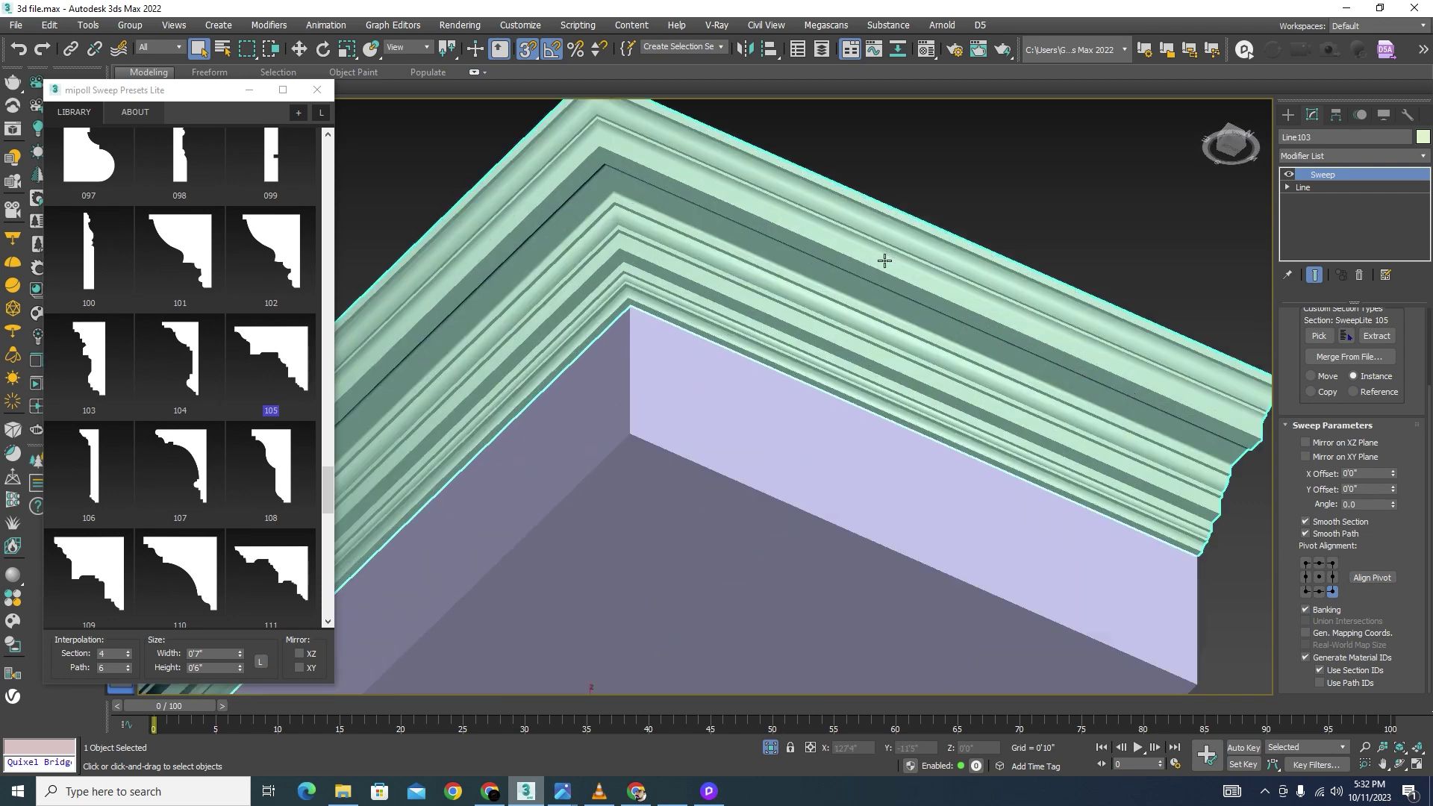
scroll(885, 261, "down", 6)
middle_click_drag(979, 346, 896, 515, "alt")
left_click(849, 527)
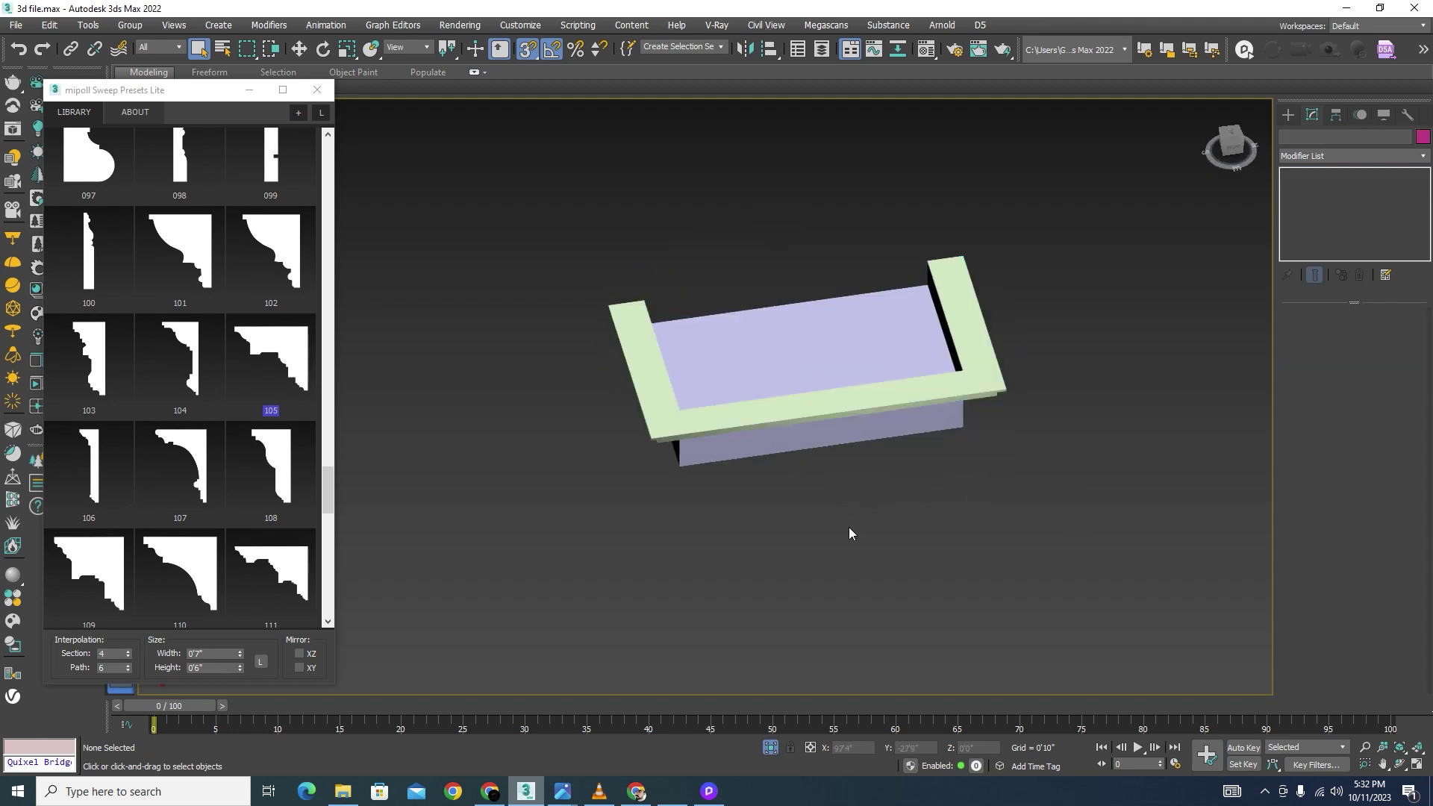
left_click(774, 749)
Step: Isolate the ledge box and its moulding together with the facade panels between the windows, and clear the selection
left_click(749, 360)
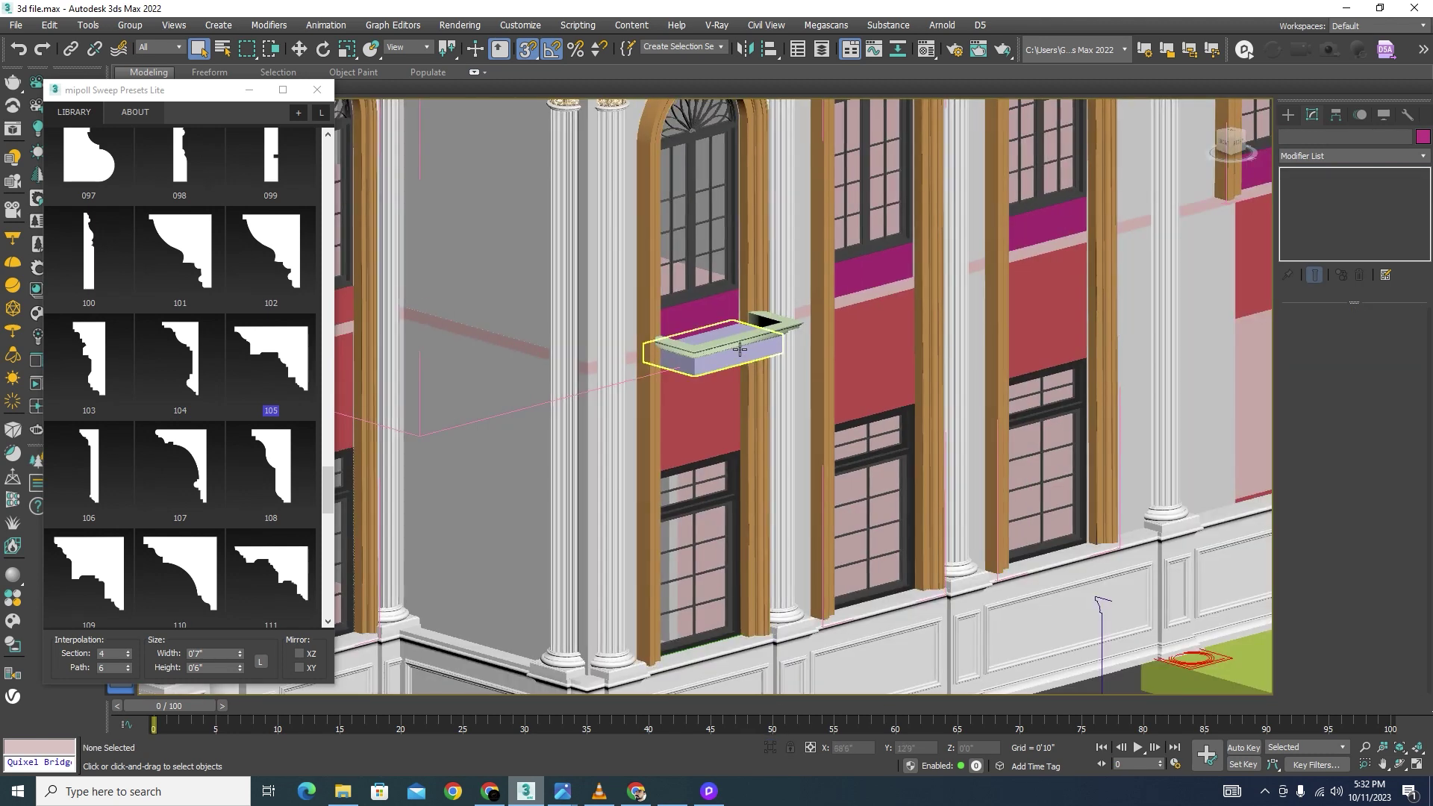
scroll(739, 355, "up", 5)
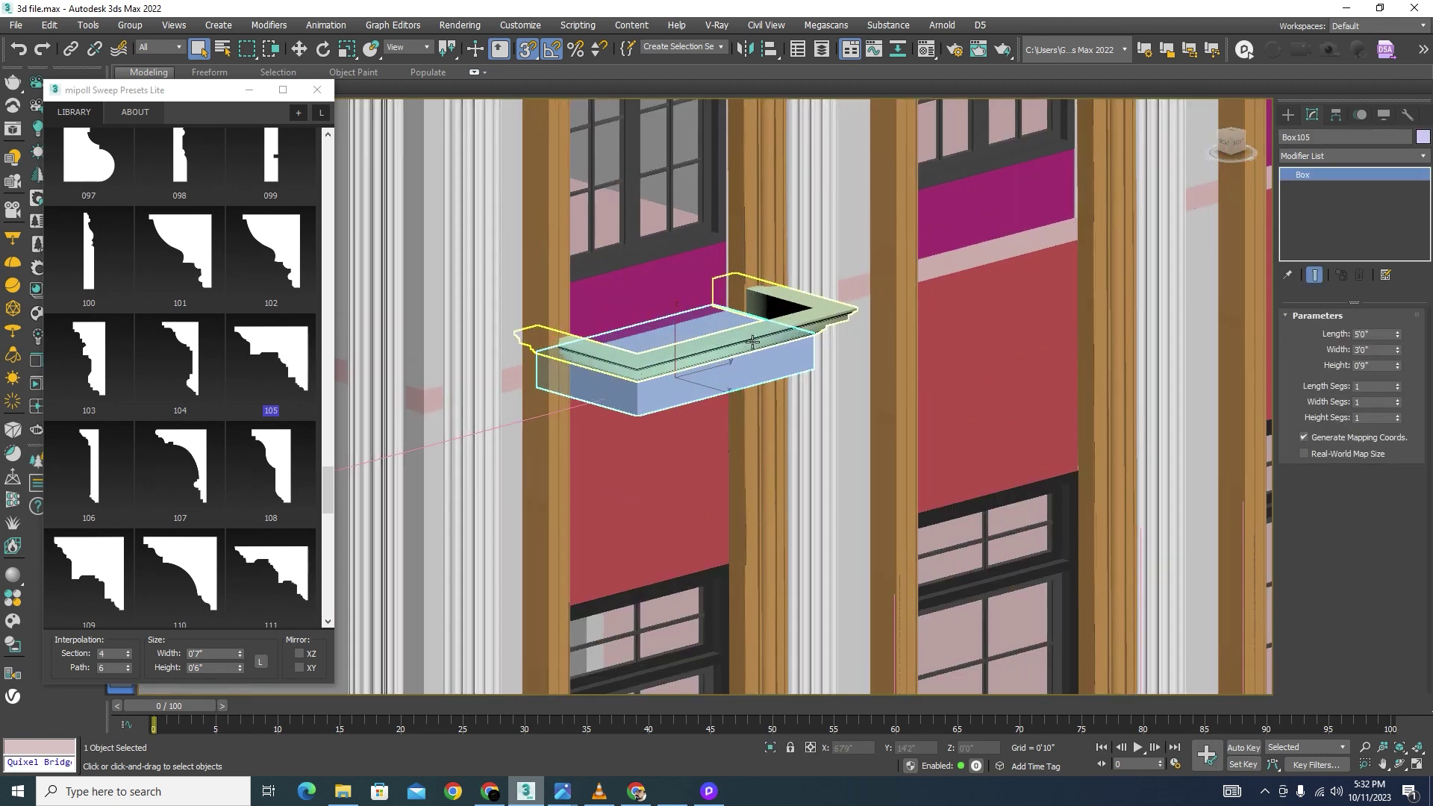
left_click(980, 329, "ctrl")
left_click(990, 205, "ctrl")
scroll(805, 267, "down", 4)
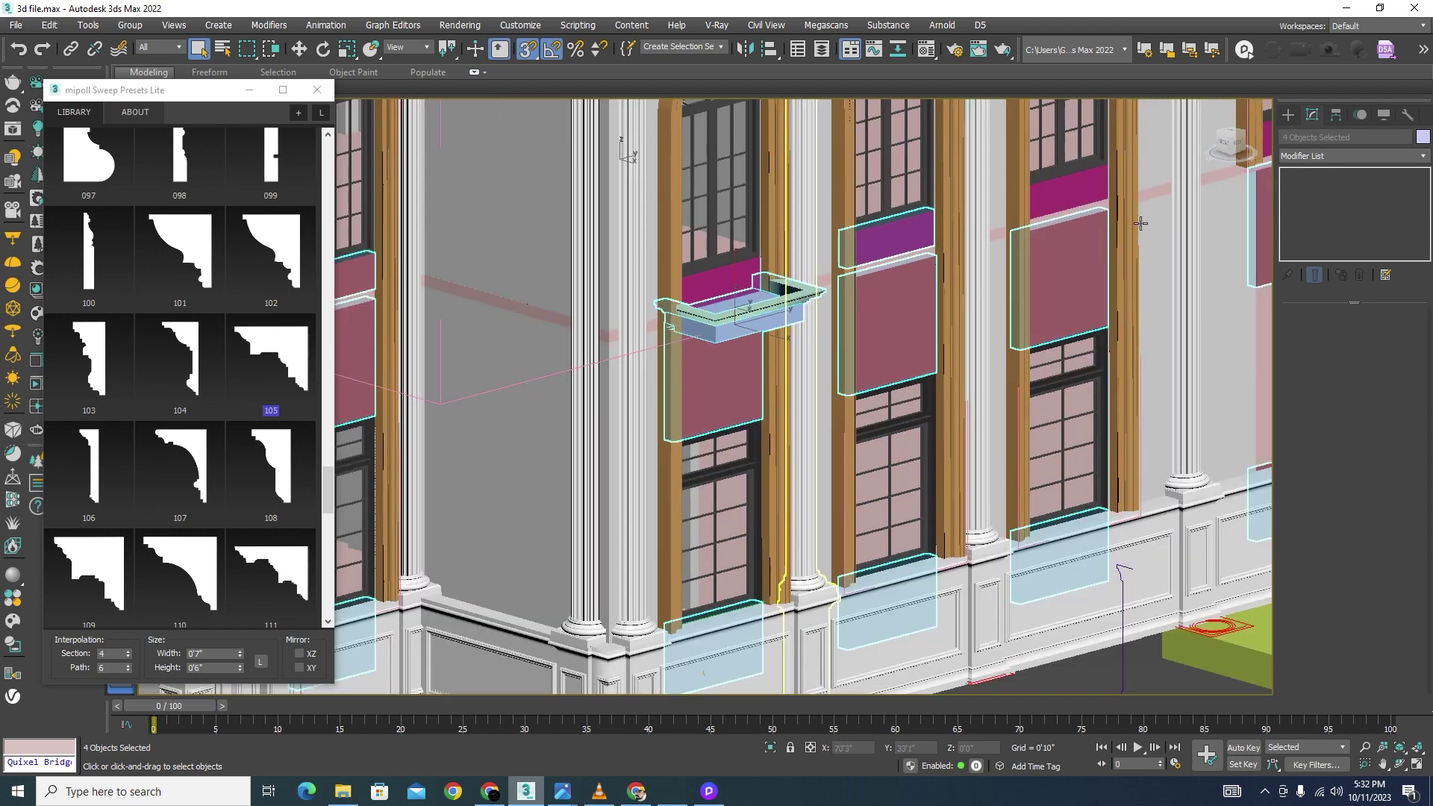
left_click(1082, 188, "ctrl")
scroll(940, 257, "down", 5)
middle_click_drag(926, 272, 821, 469, "alt")
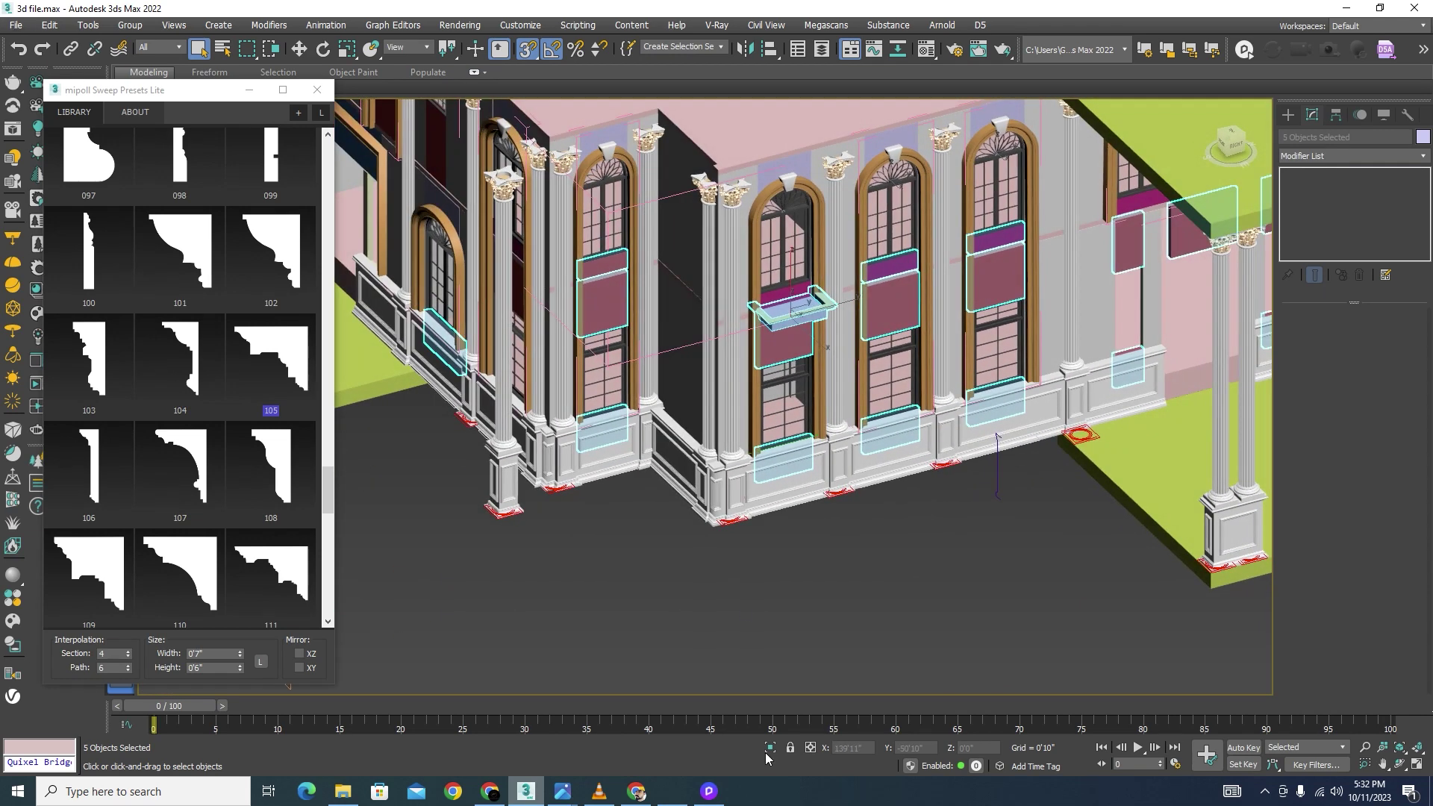
left_click(770, 748)
left_click(908, 639)
Step: Copy the ledge box and its moulding to the adjacent window panel, snapping the copy into alignment with it
scroll(653, 563, "up", 5)
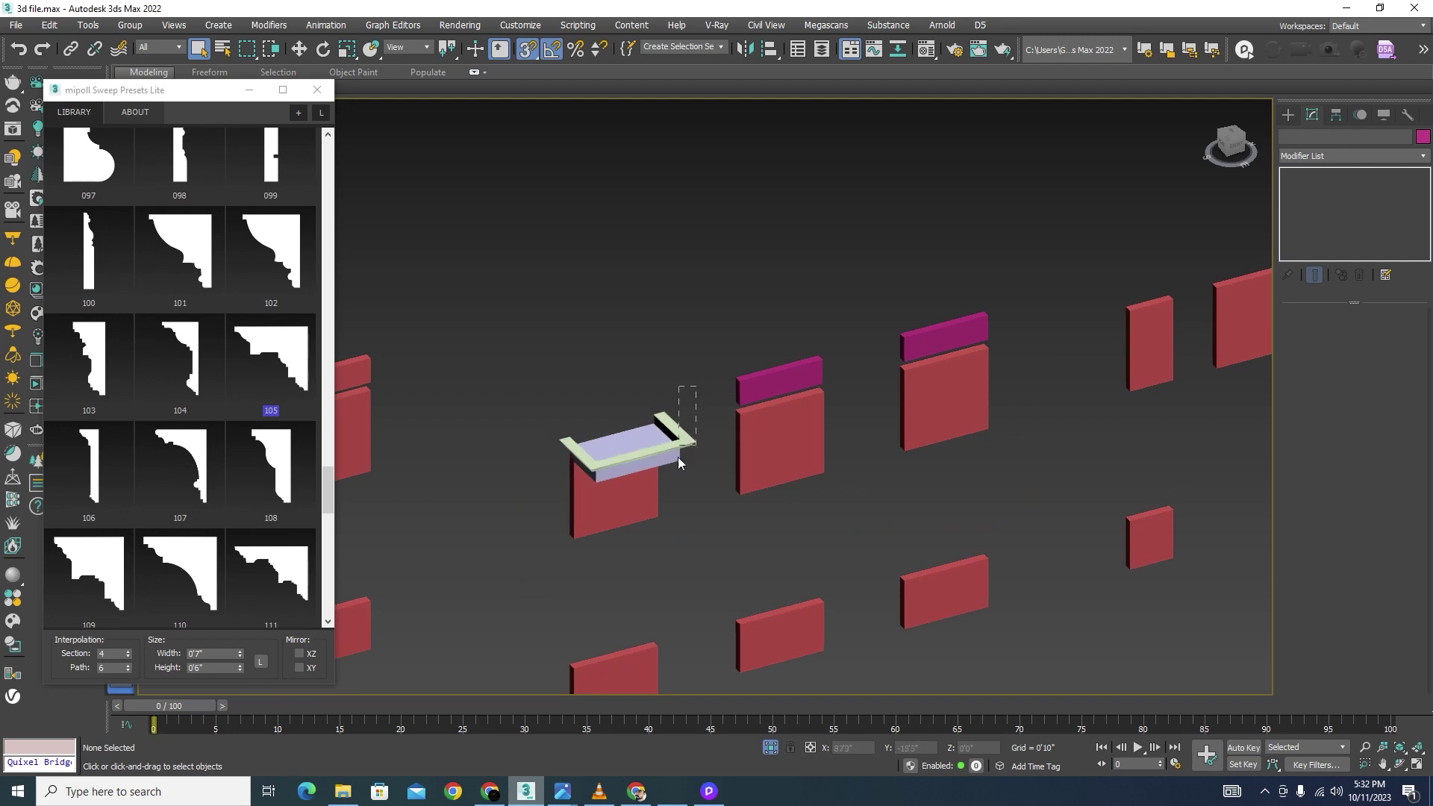
left_click(678, 457)
scroll(668, 448, "up", 3)
key("w")
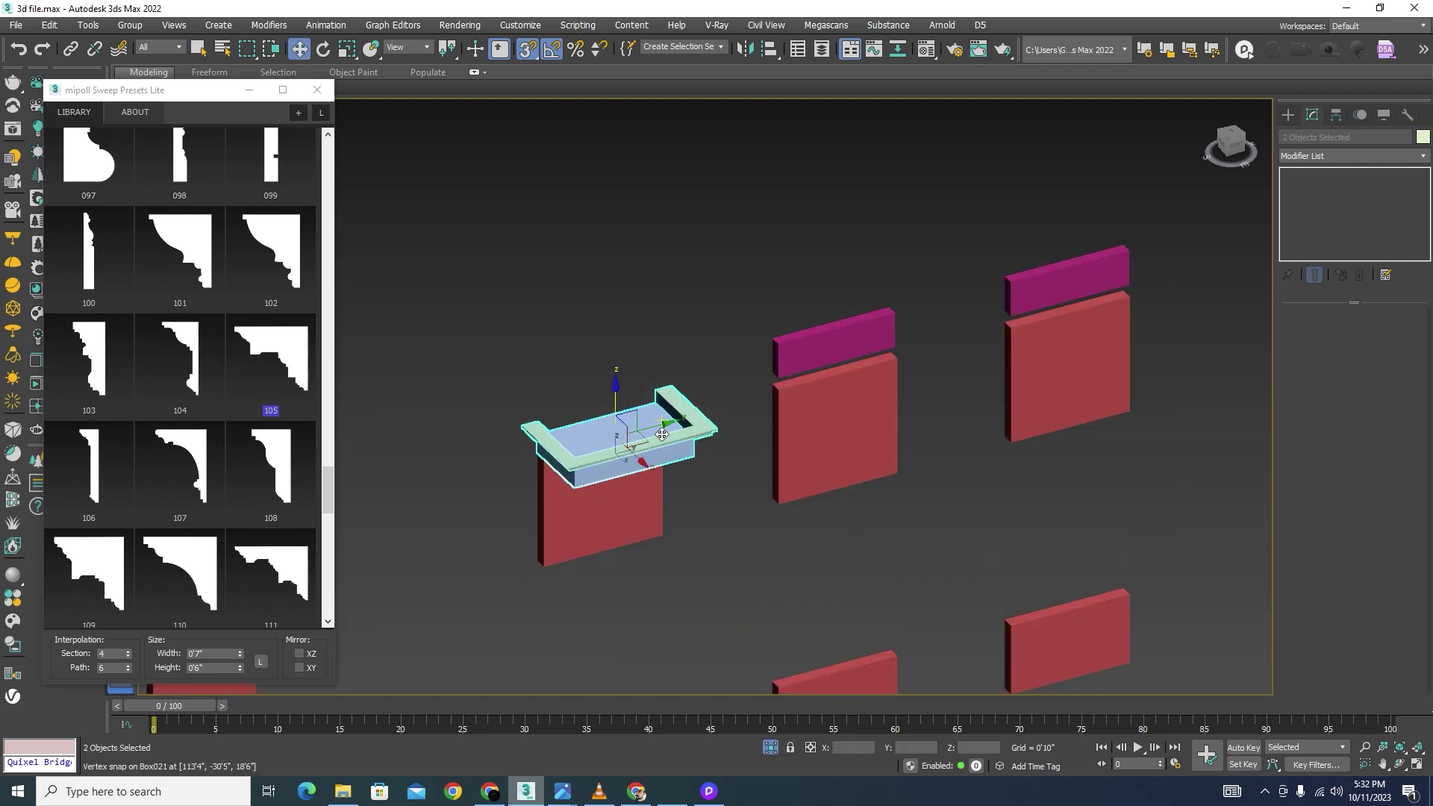
left_click_drag(662, 434, 825, 392, "shift")
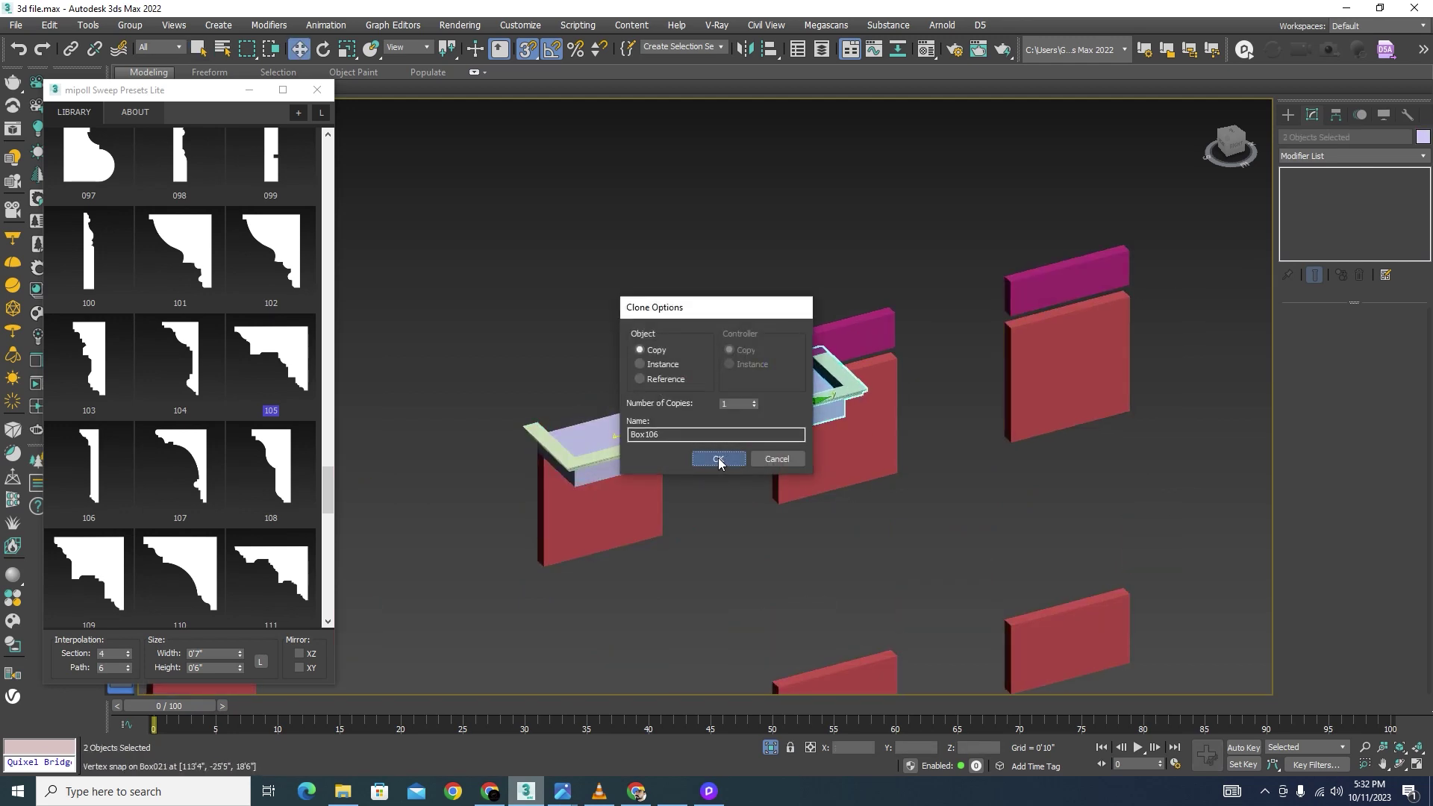
left_click(718, 458)
scroll(739, 441, "up", 4)
left_click_drag(690, 423, 788, 535)
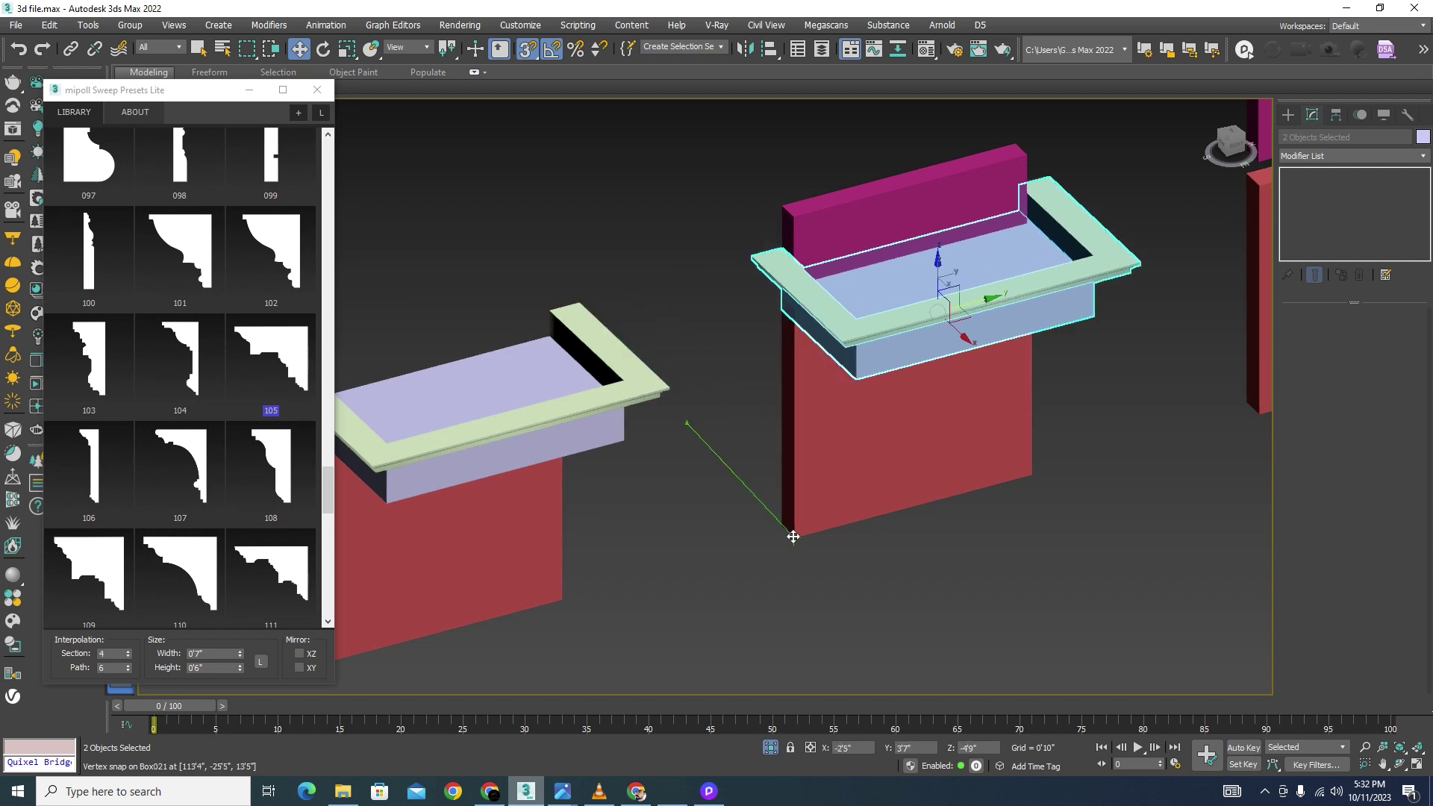
Step: Copy the ledge and moulding to the third window panel of the group and snap it into place
scroll(788, 534, "down", 3)
left_click_drag(821, 398, 1031, 343, "shift")
left_click(719, 459)
scroll(985, 364, "up", 4)
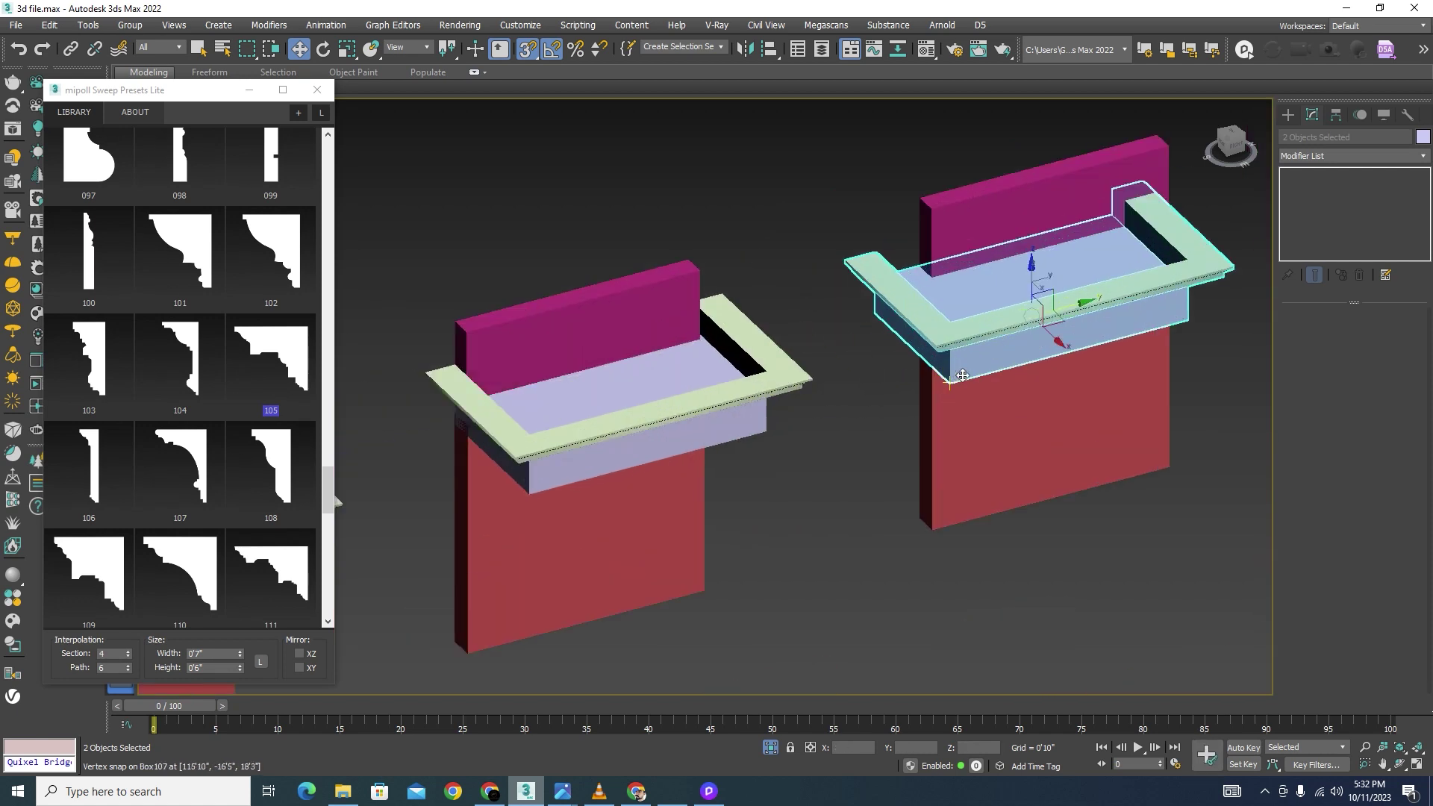
left_click_drag(950, 382, 937, 516)
scroll(849, 278, "down", 7)
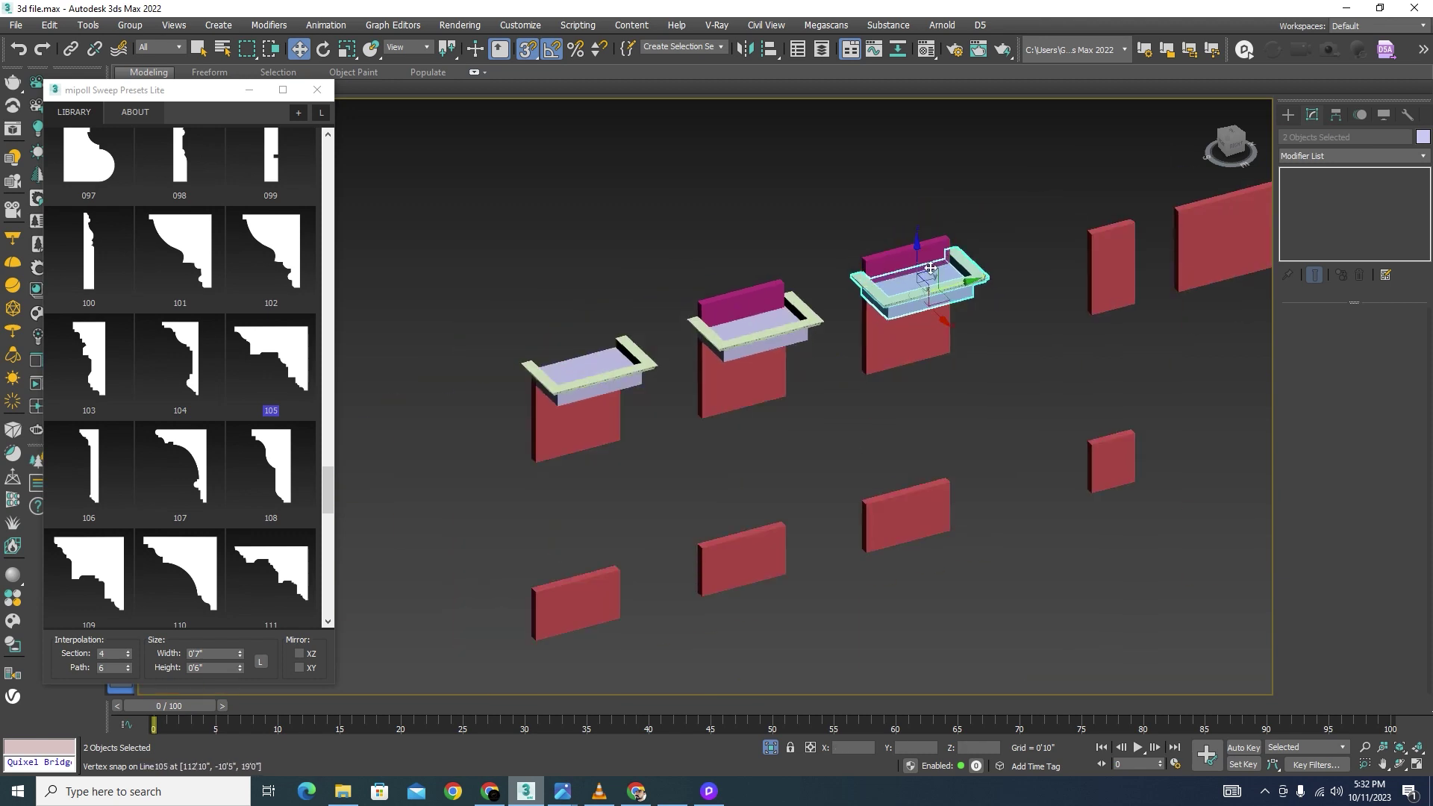
Step: Select only the three ledges with their mouldings and copy them to the three-window group beyond the entrance
left_click_drag(730, 361, 731, 361)
scroll(844, 359, "up", 3)
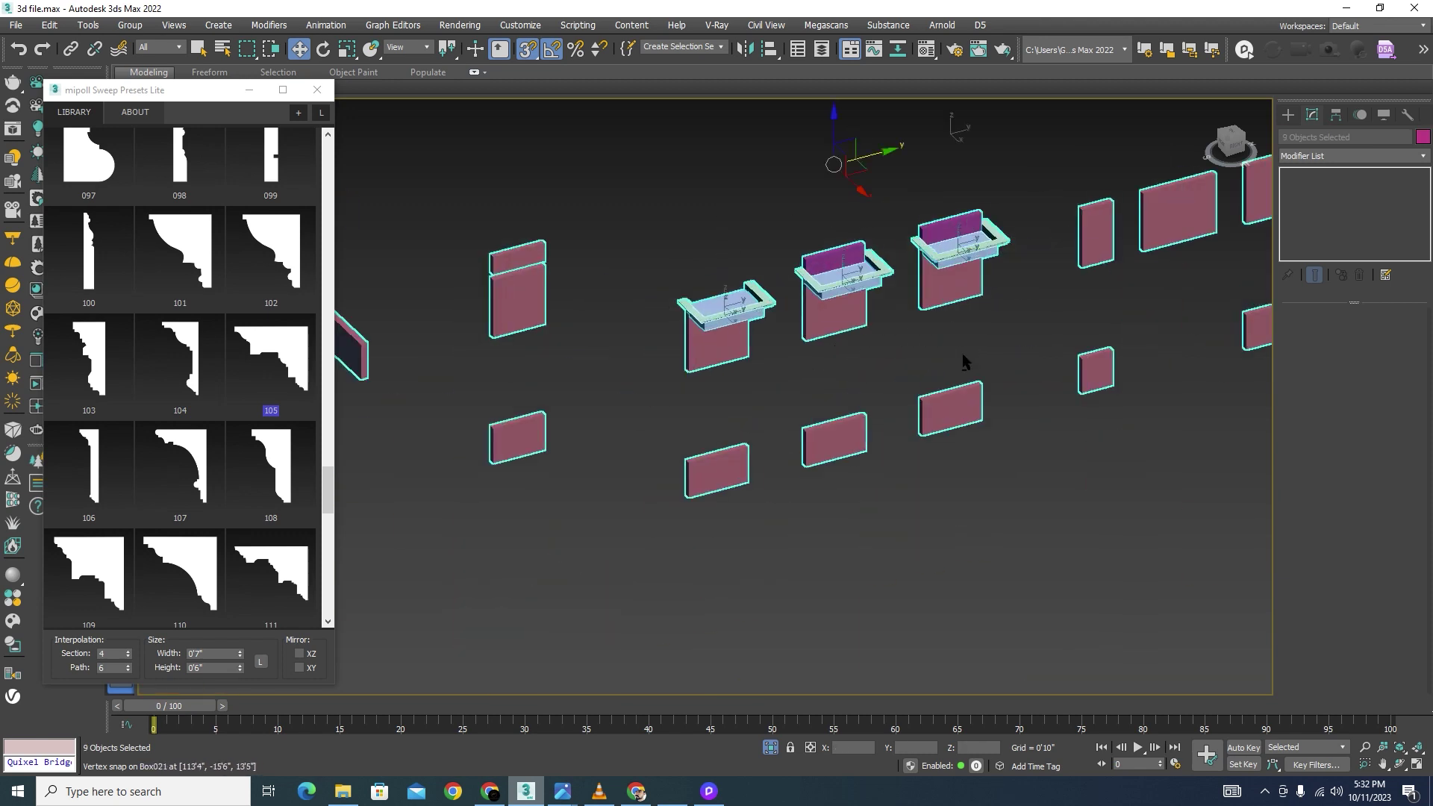
left_click_drag(951, 308, 944, 282, "alt")
scroll(769, 359, "down", 5)
scroll(672, 336, "up", 5)
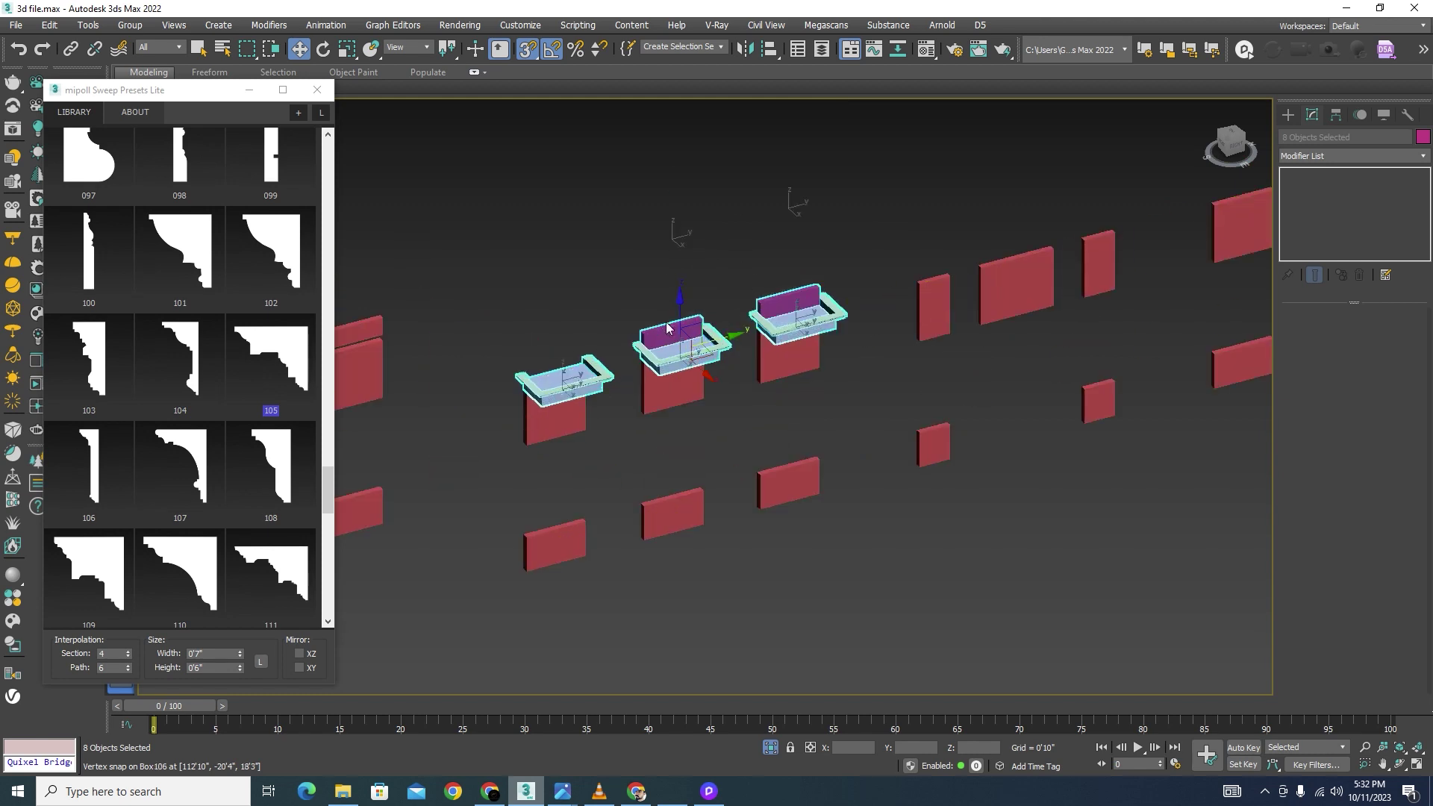
left_click(664, 343, "alt")
left_click(790, 302, "alt")
scroll(672, 351, "down", 3)
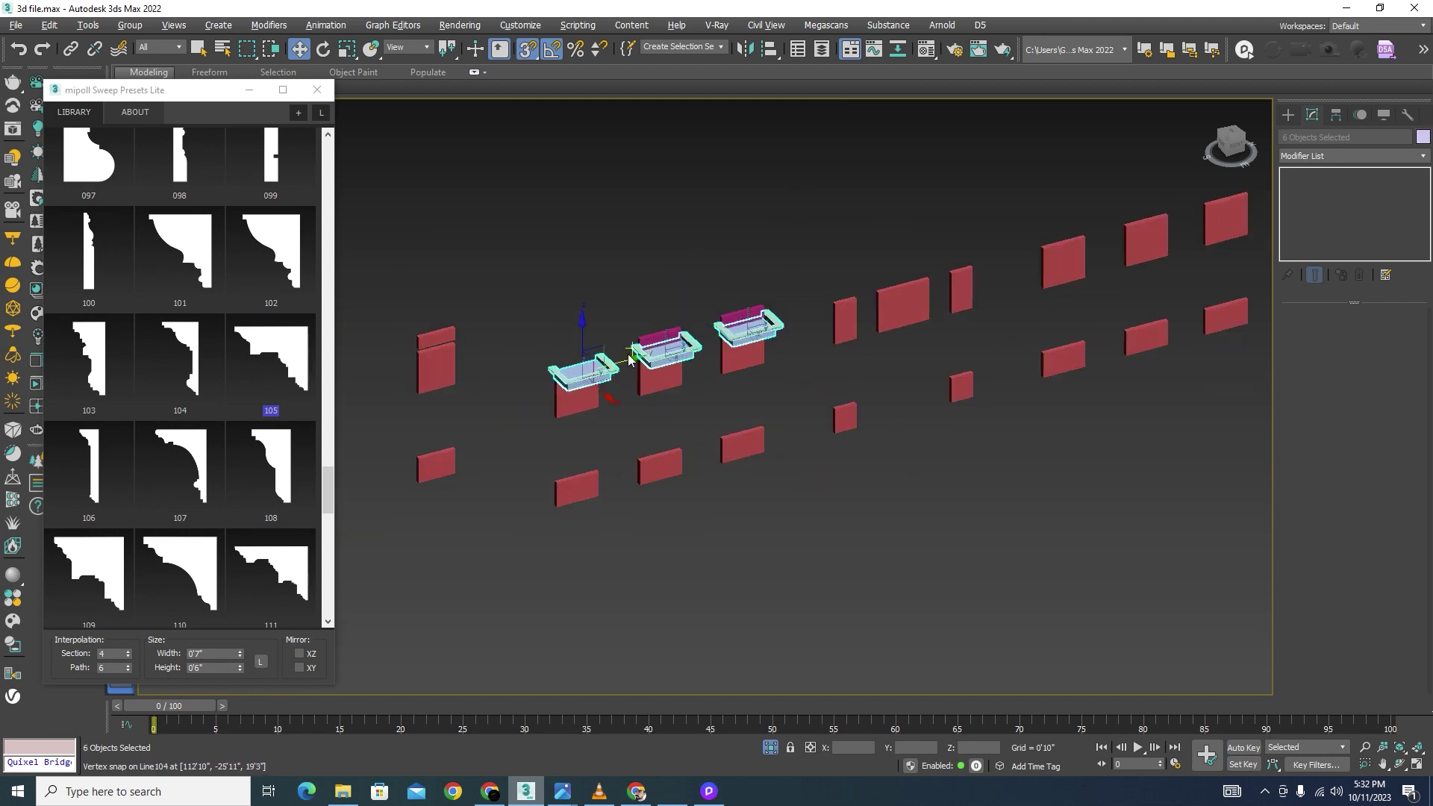
left_click_drag(648, 356, 976, 269, "shift")
left_click(719, 459)
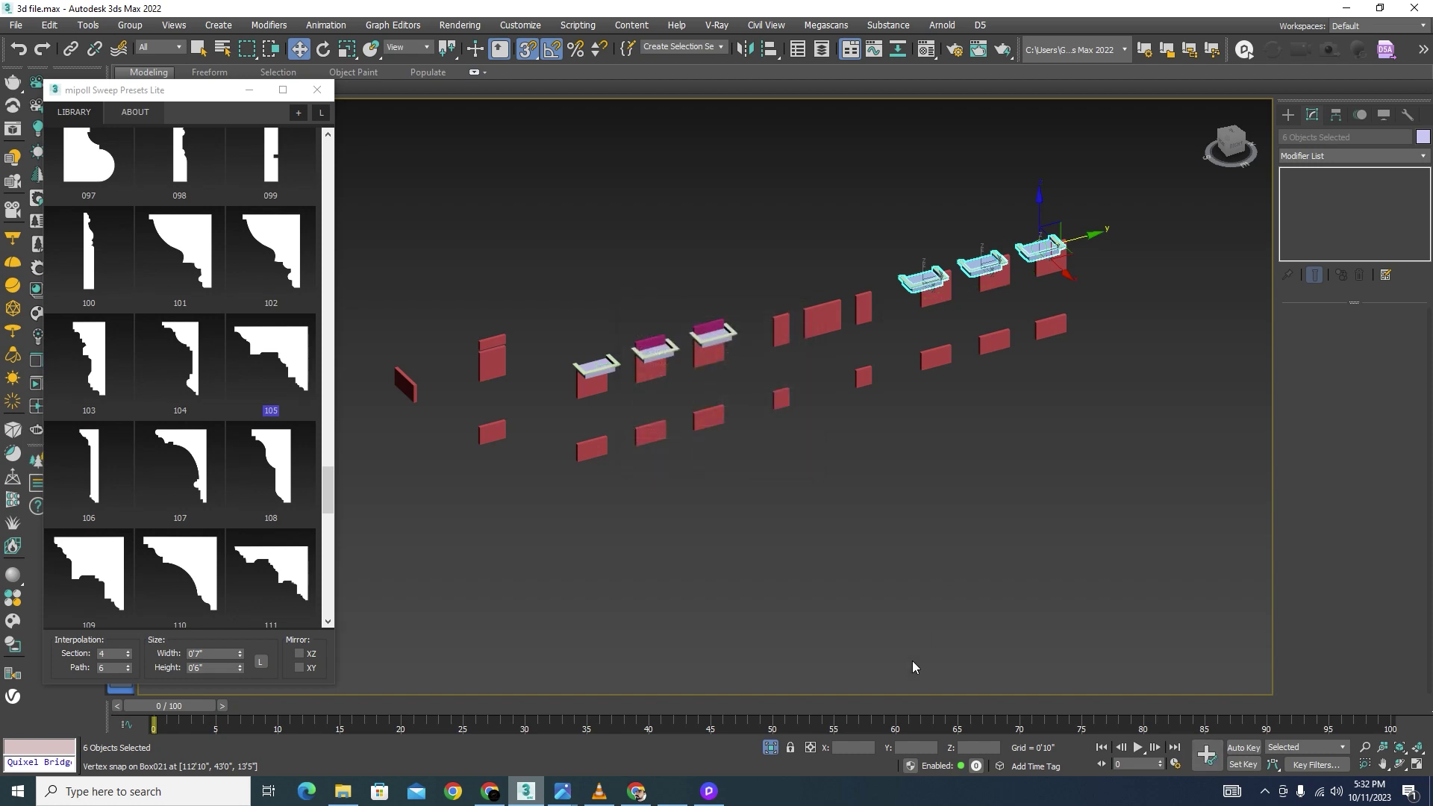
Step: Show the whole villa, add the red panels beside the copied ledges to the selection, and isolate them together
left_click(777, 749)
scroll(1068, 373, "down", 4)
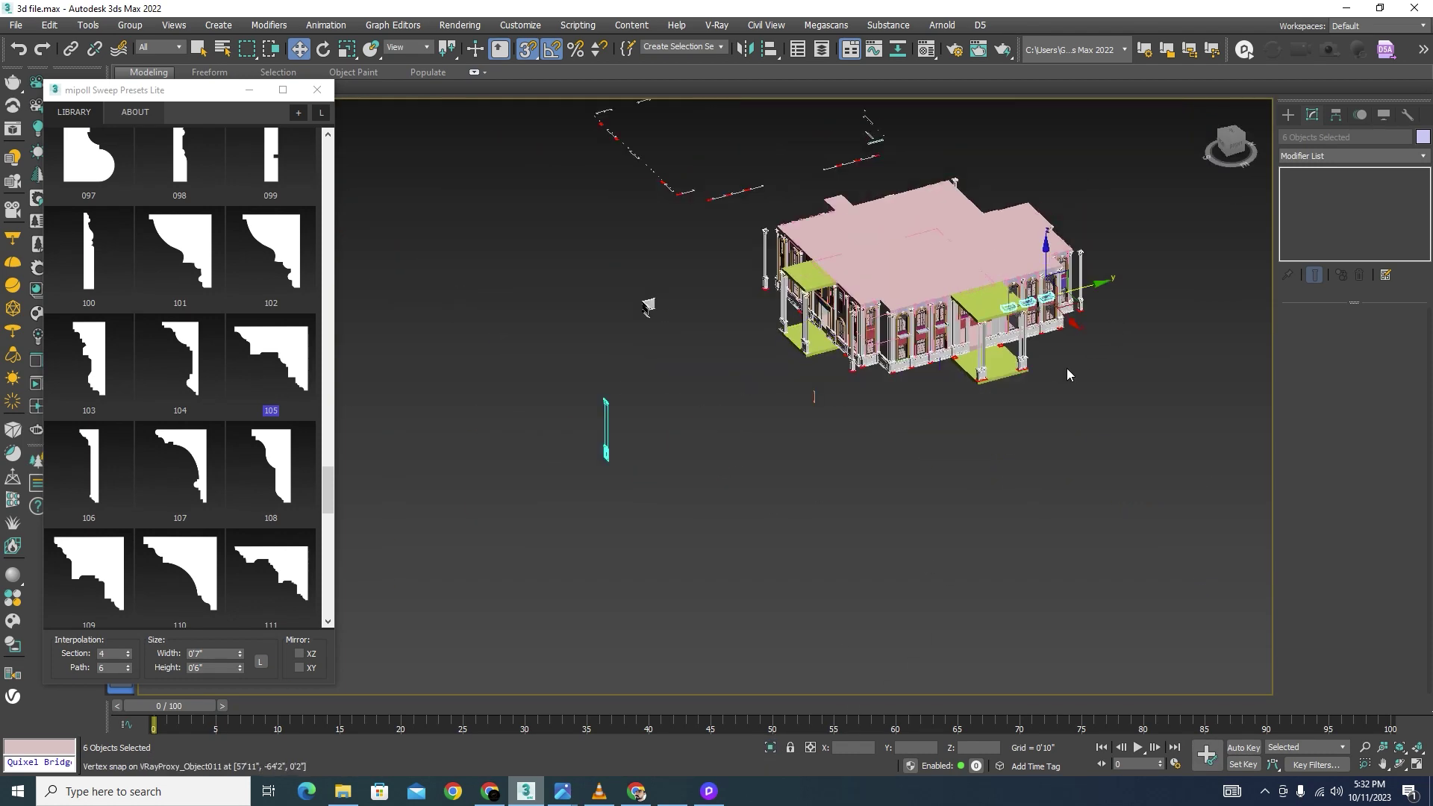
scroll(1054, 284, "up", 8)
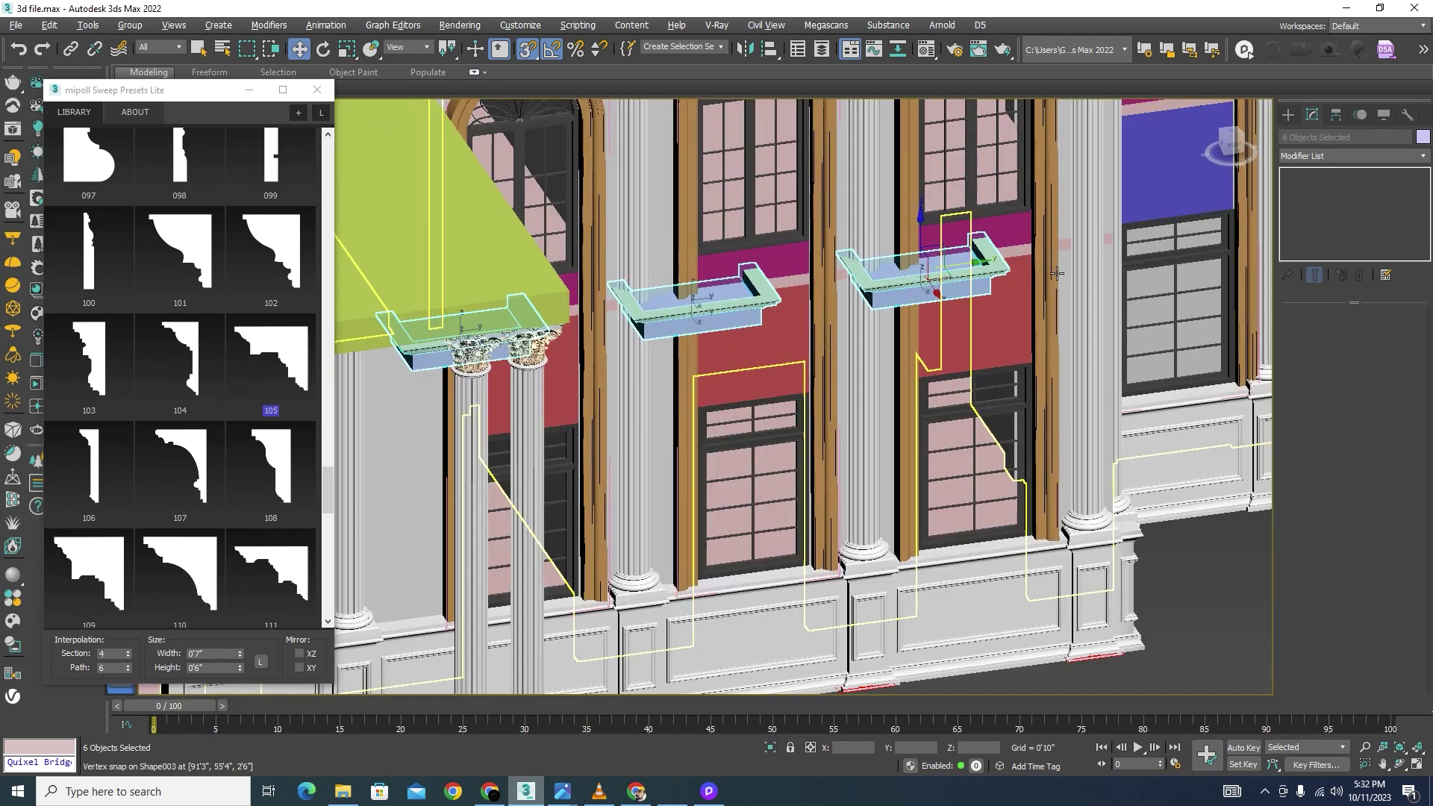
scroll(1057, 274, "up", 4)
left_click(971, 309, "ctrl")
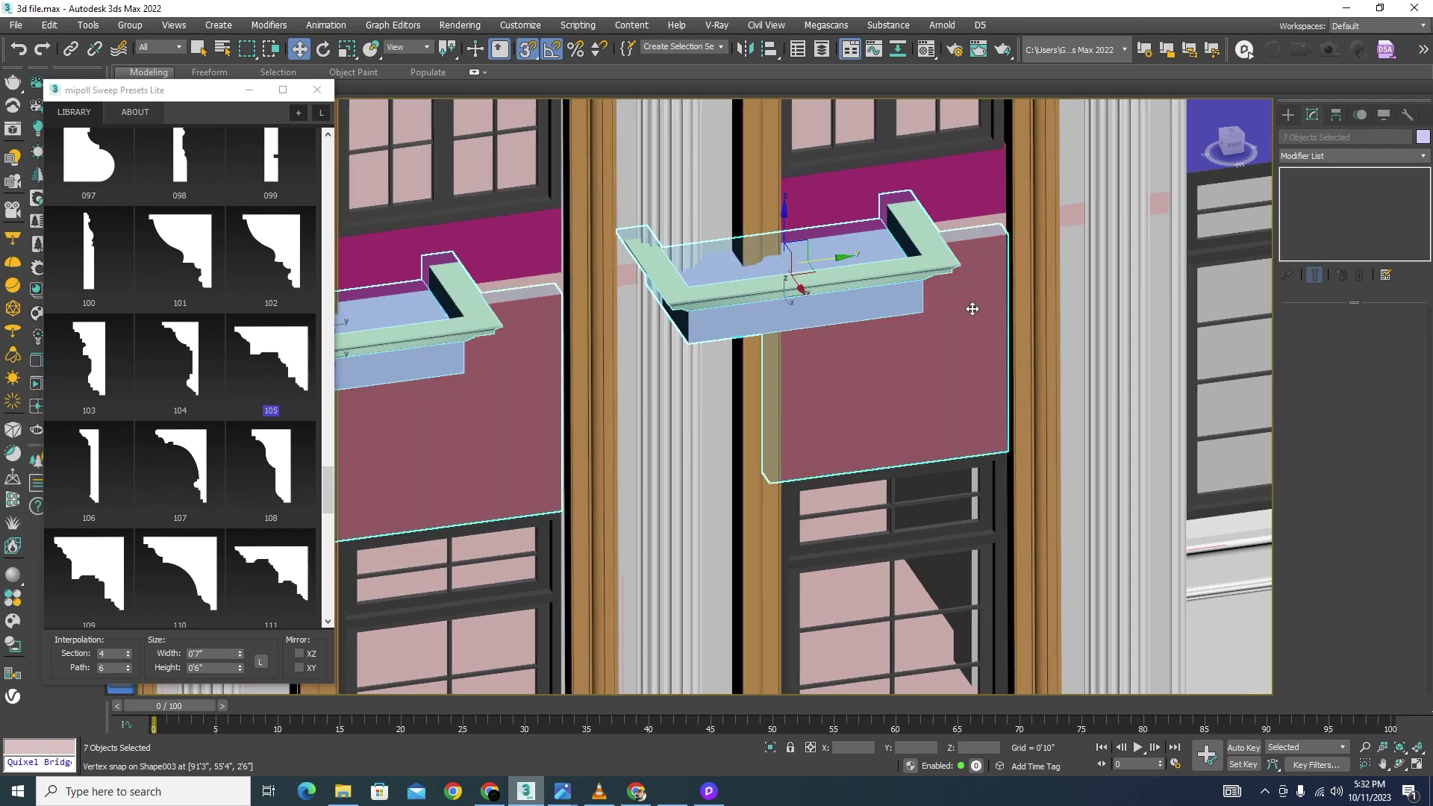
left_click(771, 748)
Step: Deselect the panels and snap the three copied ledges into alignment with the window panels
left_click_drag(1153, 473, 1148, 478, "alt")
scroll(1163, 433, "up", 5)
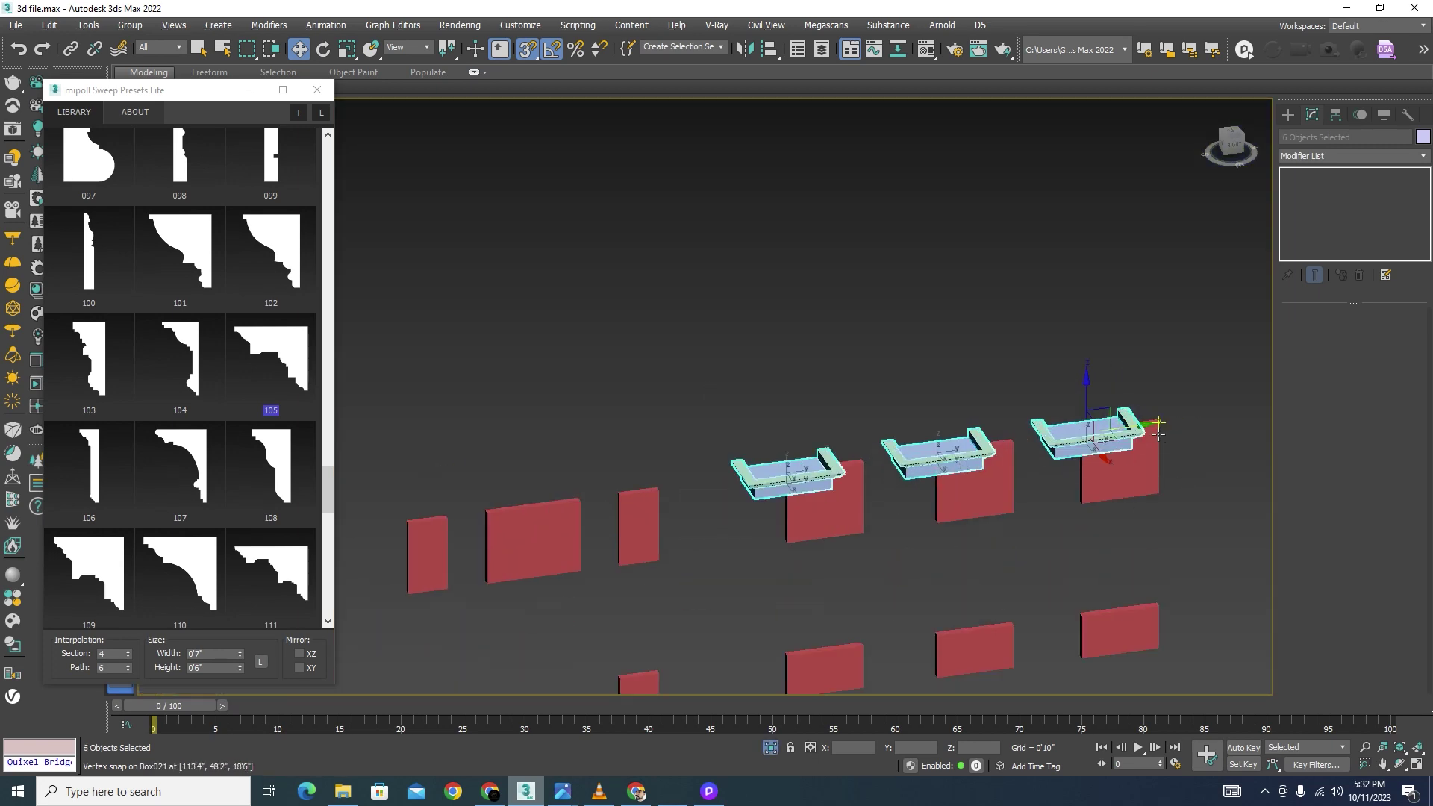
left_click_drag(1060, 428, 1125, 543)
scroll(1236, 448, "up", 3)
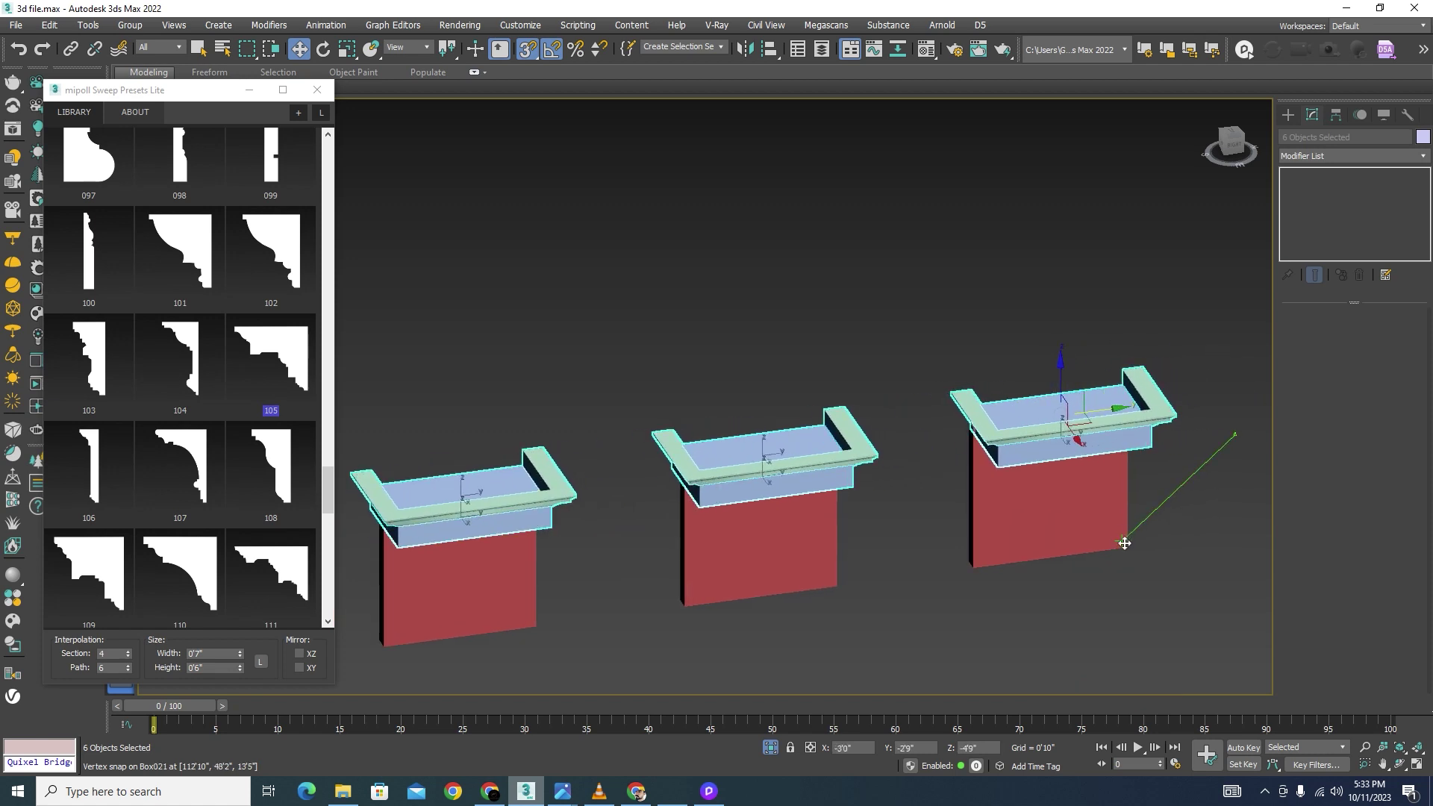
scroll(876, 347, "down", 6)
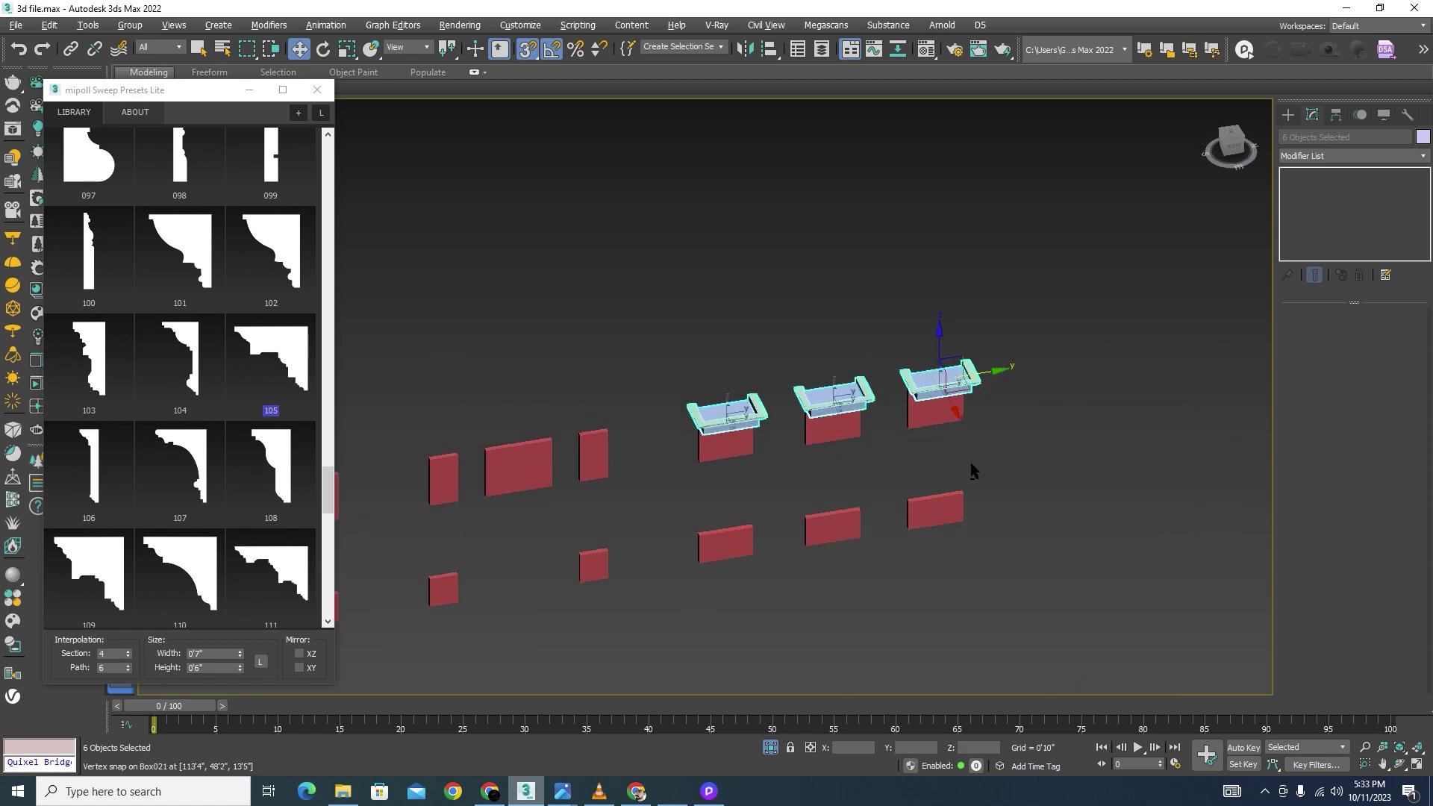
Step: Leave isolation, check the ledges across the villa's facade, and clear the selection
left_click(770, 747)
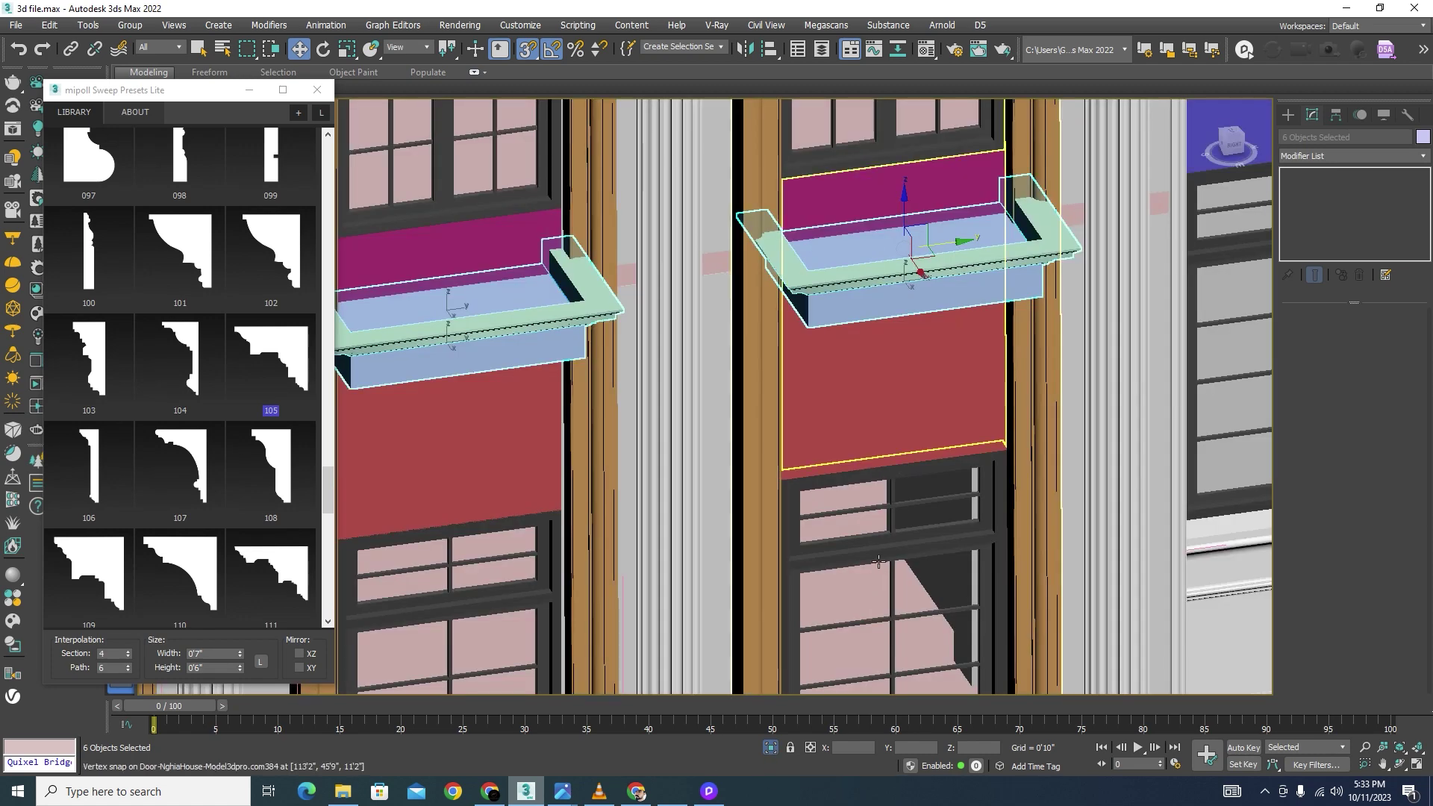
scroll(878, 342, "down", 5)
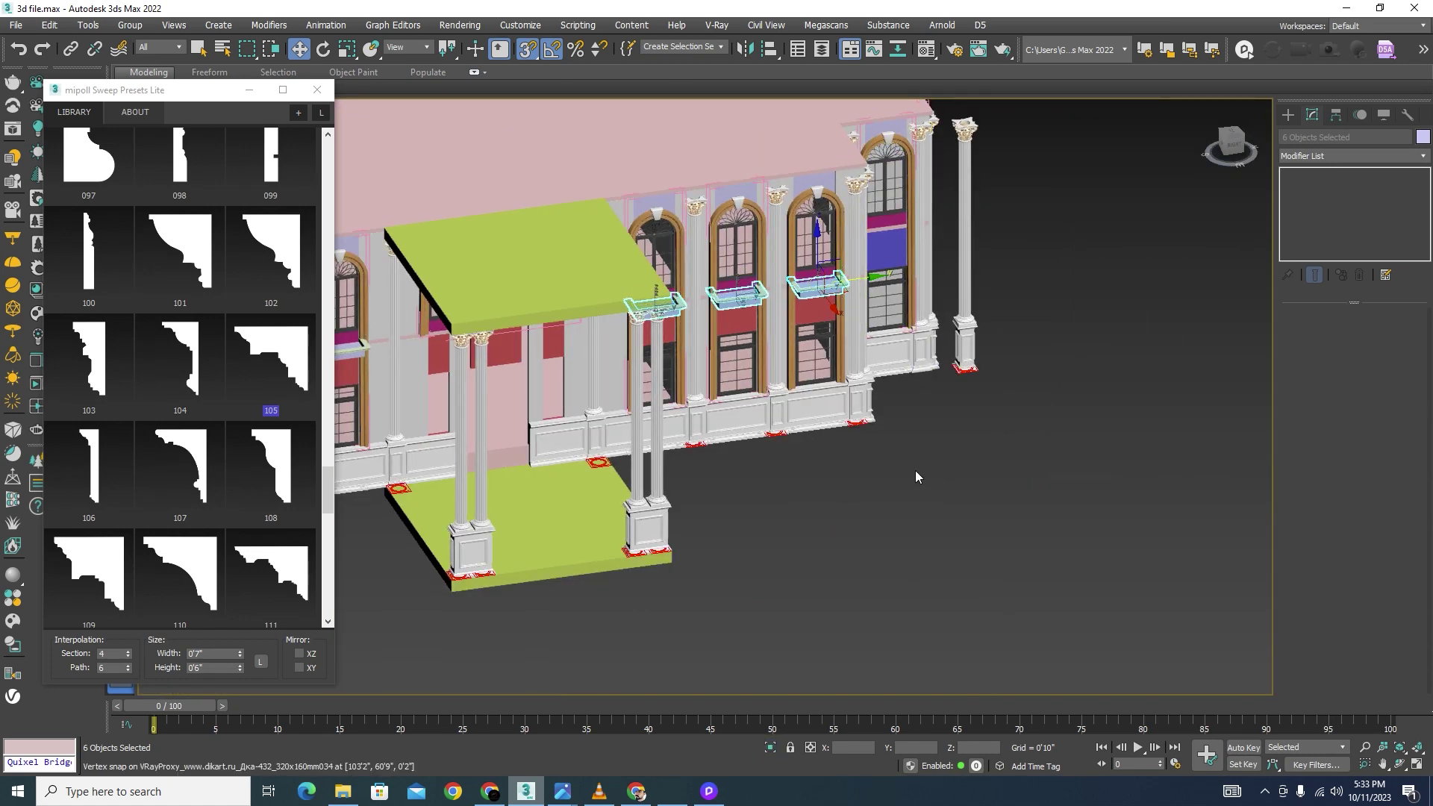
scroll(926, 441, "down", 5)
middle_click_drag(930, 432, 971, 527, "alt")
scroll(728, 543, "up", 5)
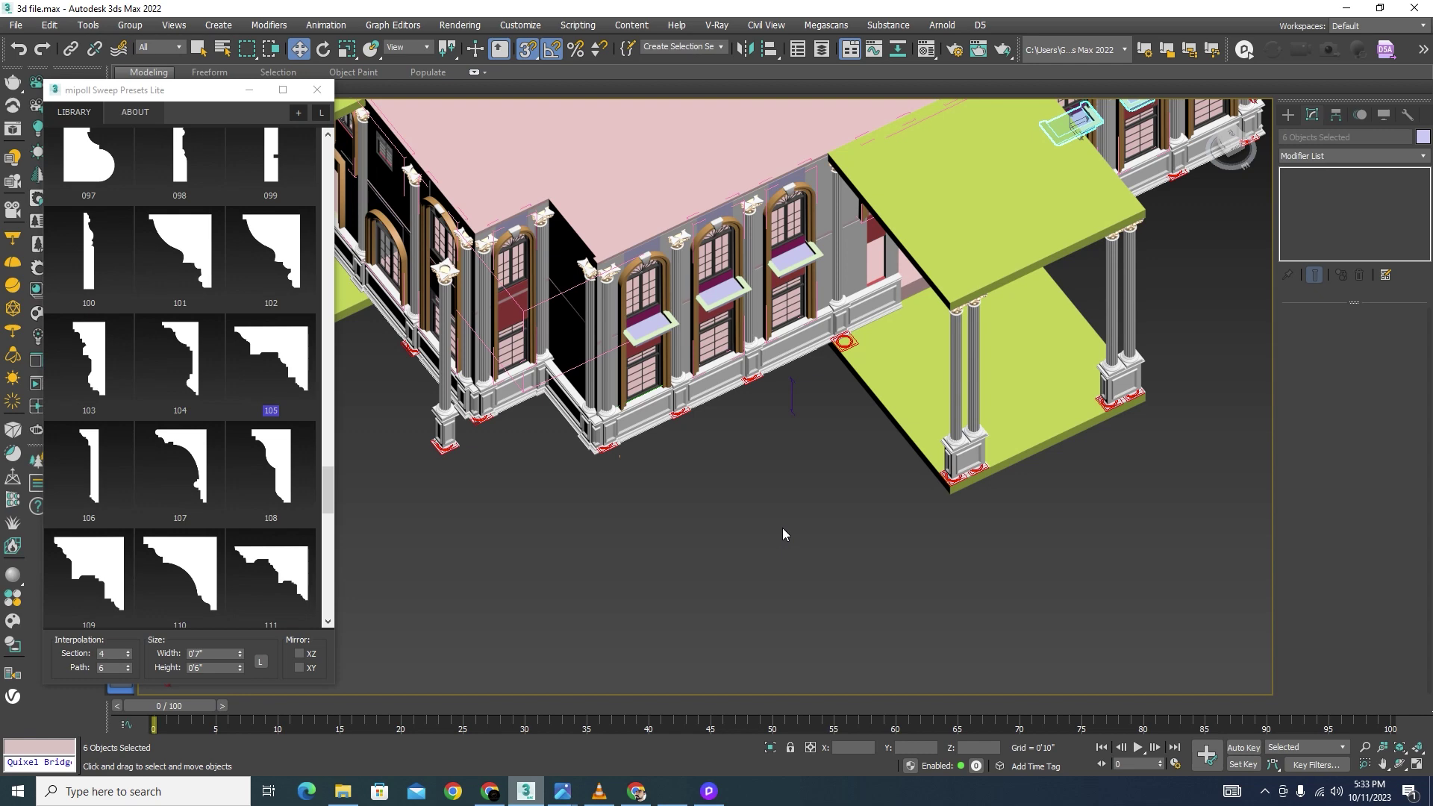
scroll(782, 527, "down", 6)
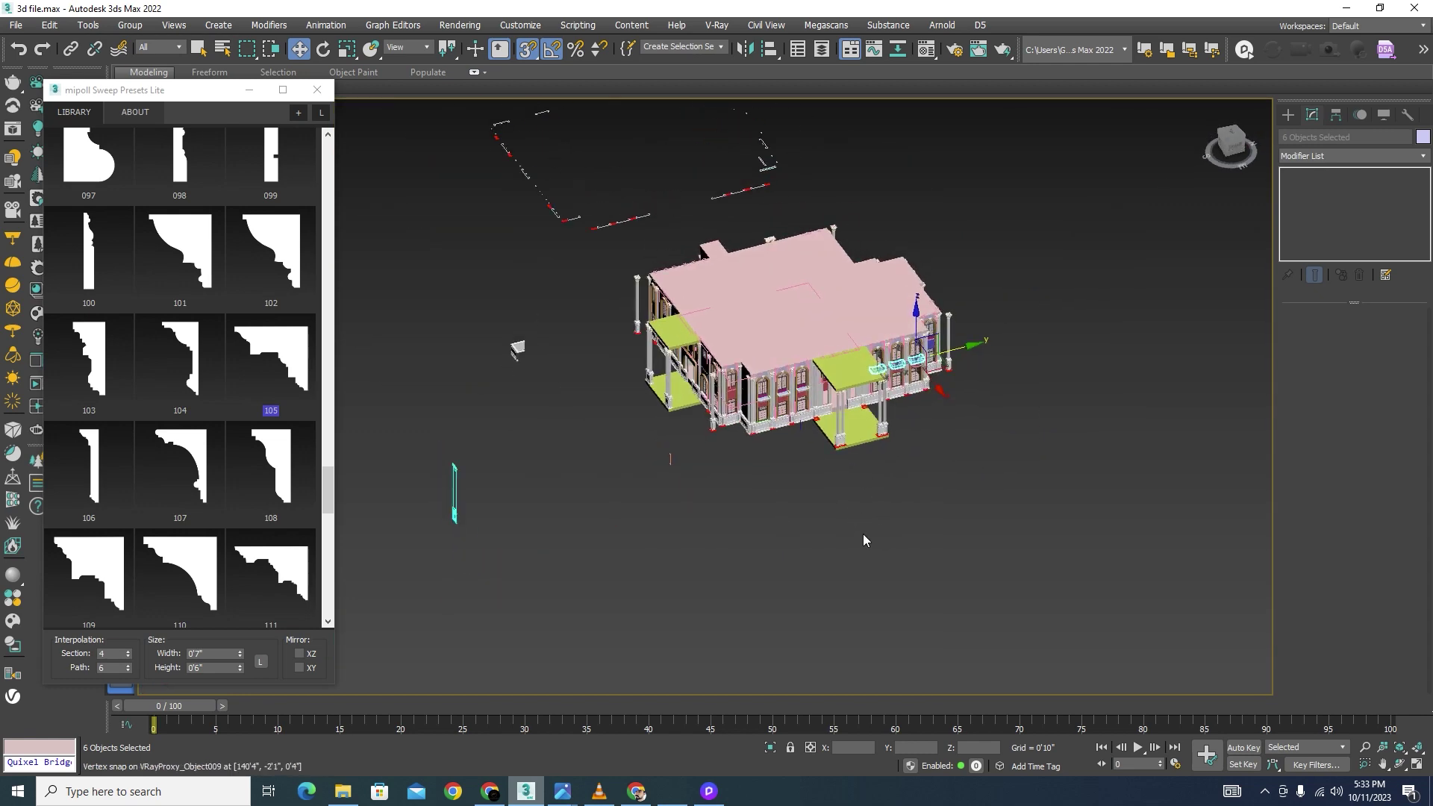
left_click(913, 417)
scroll(911, 414, "up", 6)
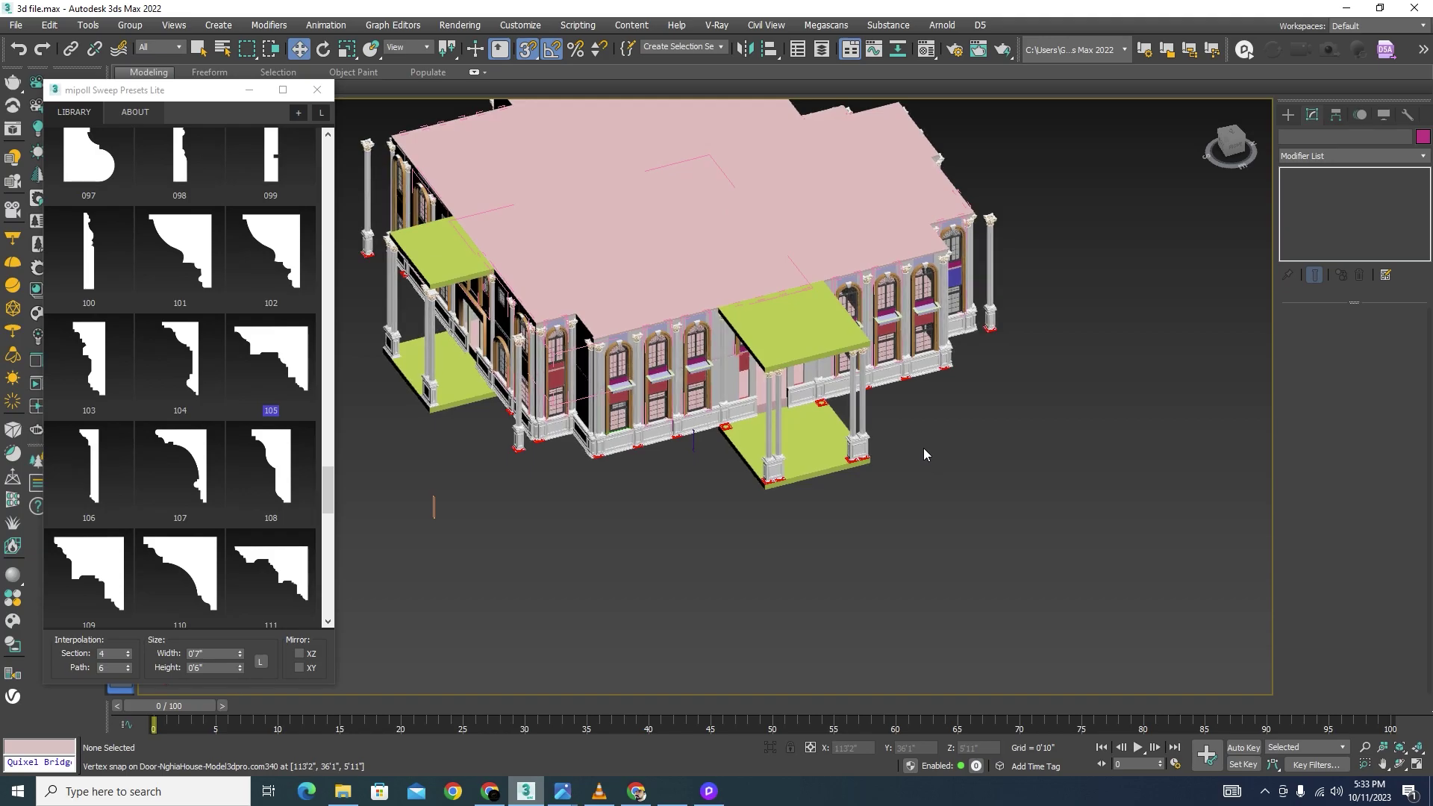